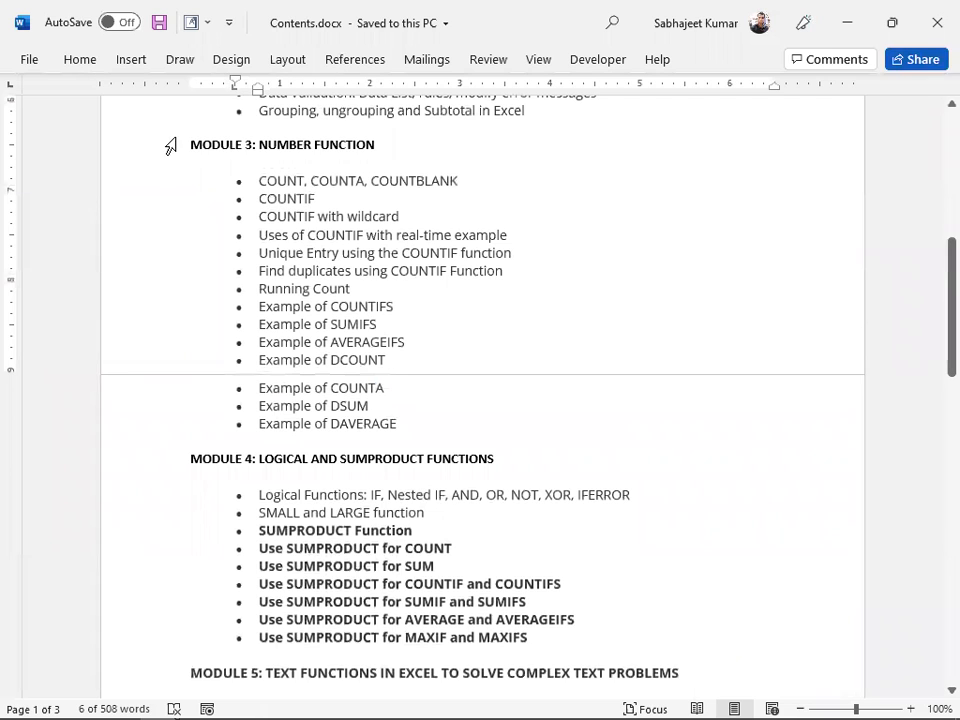
Review the Module 3: Number Function heading and its topic list, highlighting the topics from COUNT, COUNTA, COUNTBLANK through DAVERAGE.
{"action": "left_click_drag", "start_coordinate": [188, 144], "coordinate": [467, 416]}
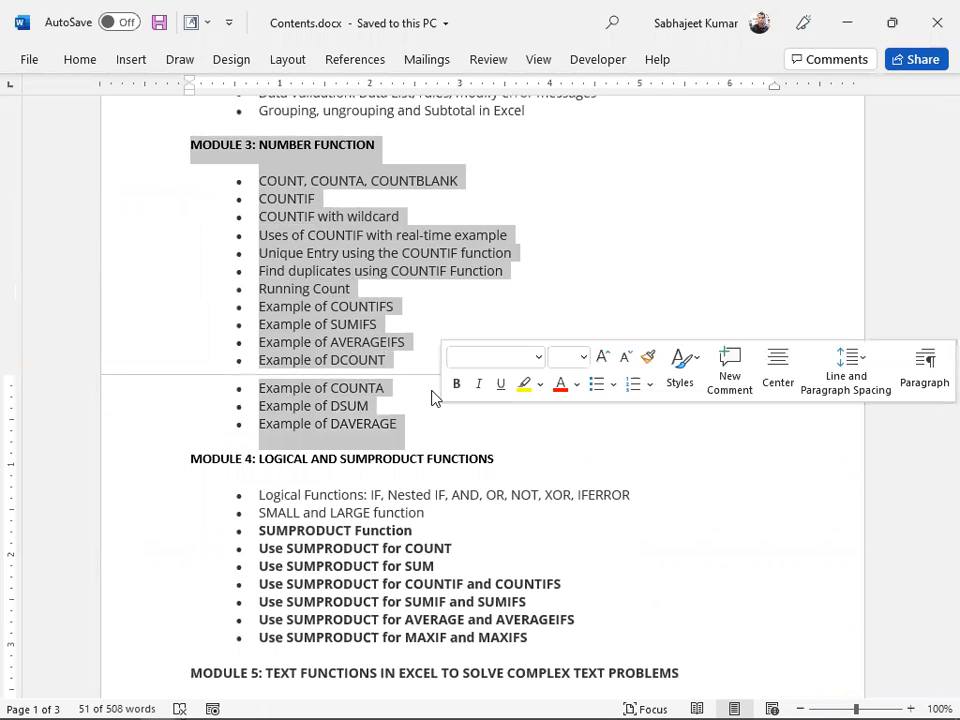
{"action": "scroll", "coordinate": [540, 231], "scroll_direction": "up", "scroll_amount": 2}
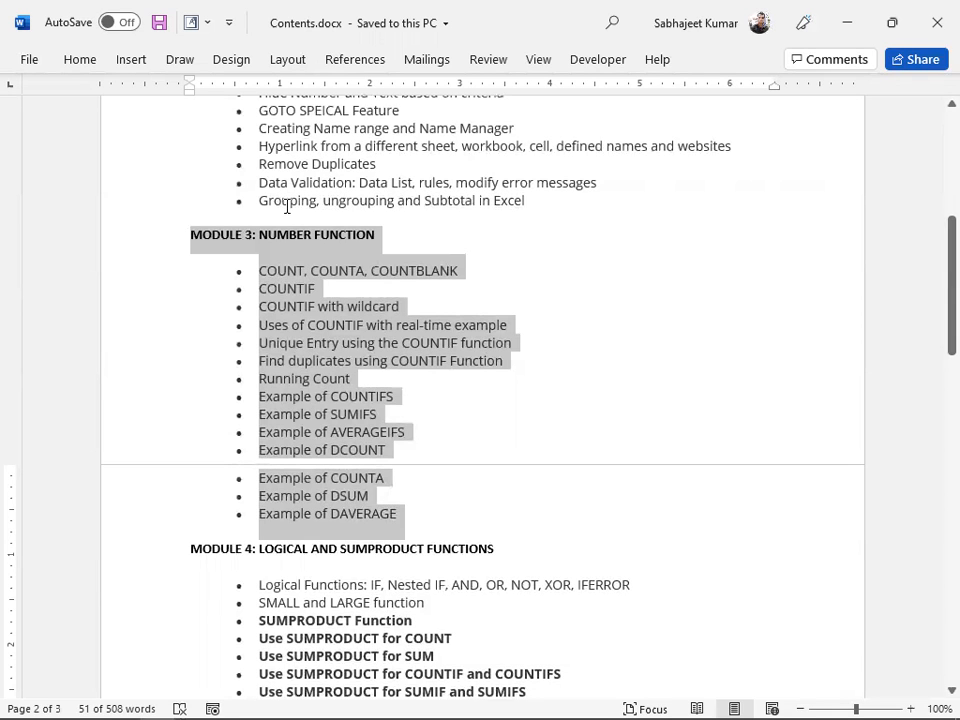
{"action": "left_click", "coordinate": [261, 271]}
{"action": "left_click_drag", "start_coordinate": [258, 271], "coordinate": [434, 526]}
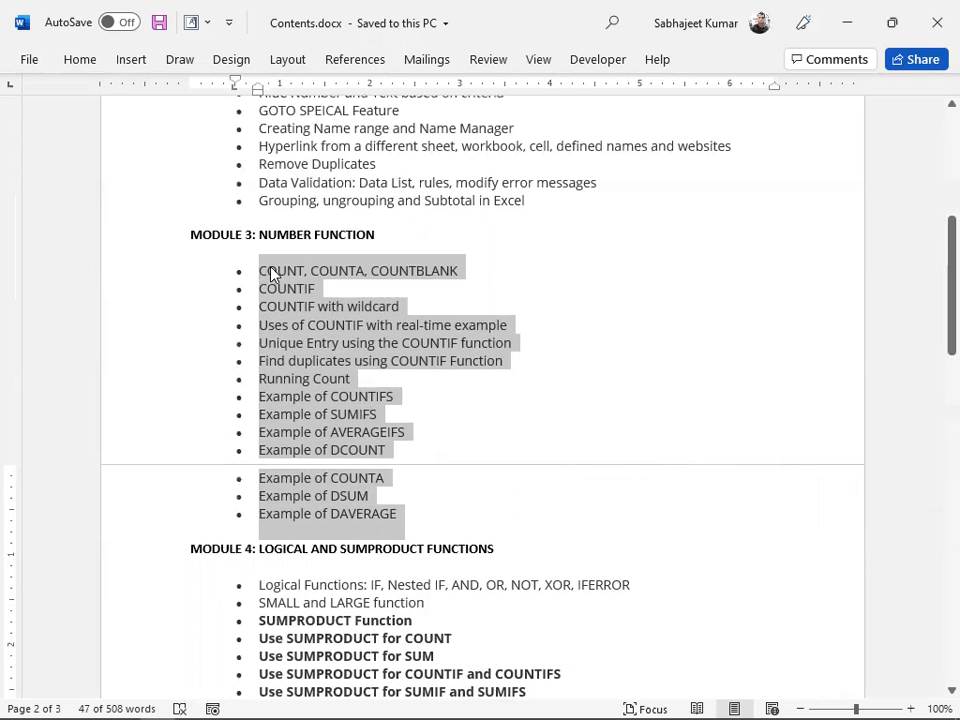
Switch to the Monday2.xlsx workbook in Excel and enter the label Count in cell O1 of Sheet1.
{"action": "key", "text": "alt+Tab"}
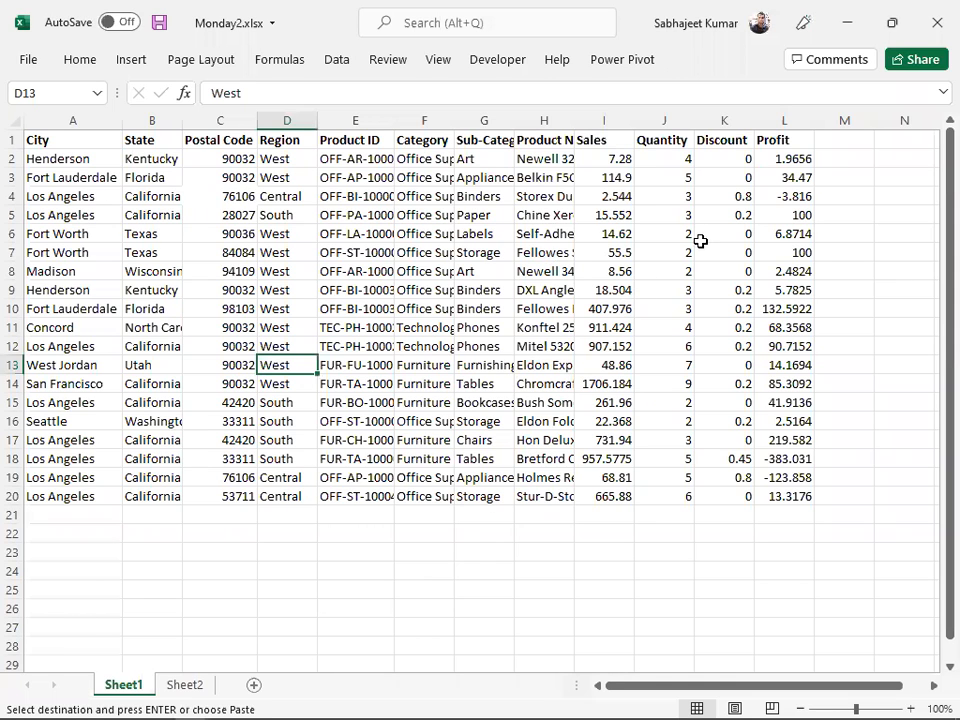
{"action": "left_click", "coordinate": [892, 155]}
{"action": "key", "text": "Right"}
{"action": "key", "text": "Right"}
{"action": "key", "text": "Right"}
{"action": "key", "text": "Up"}
{"action": "key", "text": "Left"}
{"action": "key", "text": "Left"}
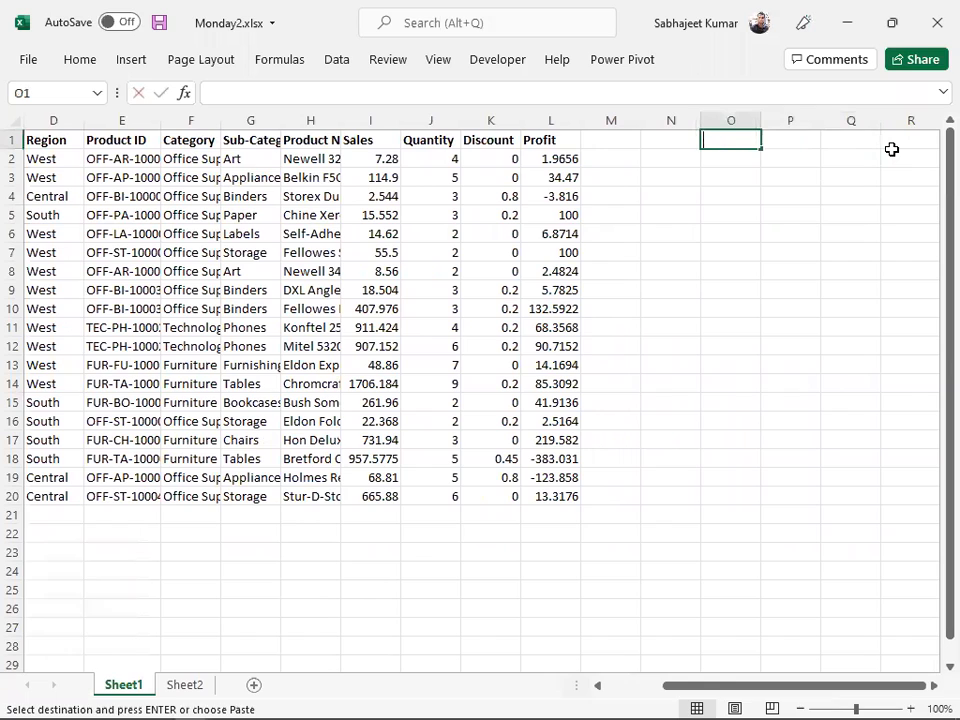
{"action": "type", "text": "Count"}
{"action": "key", "text": "Return"}
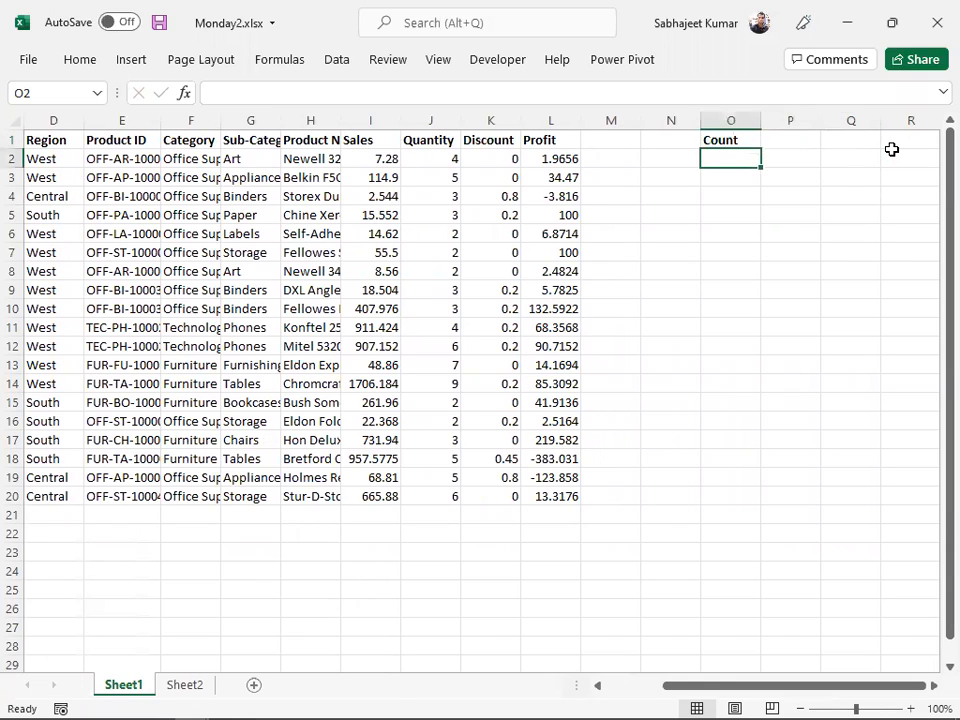
Enter the labels CountA in cell O2 and CountBlank in cell O3.
{"action": "type", "text": "C"}
{"action": "type", "text": "oi"}
{"action": "key", "text": "BackSpace"}
{"action": "type", "text": "untaa"}
{"action": "key", "text": "BackSpace"}
{"action": "key", "text": "BackSpace"}
{"action": "type", "text": "A"}
{"action": "key", "text": "Return"}
{"action": "type", "text": "CountB"}
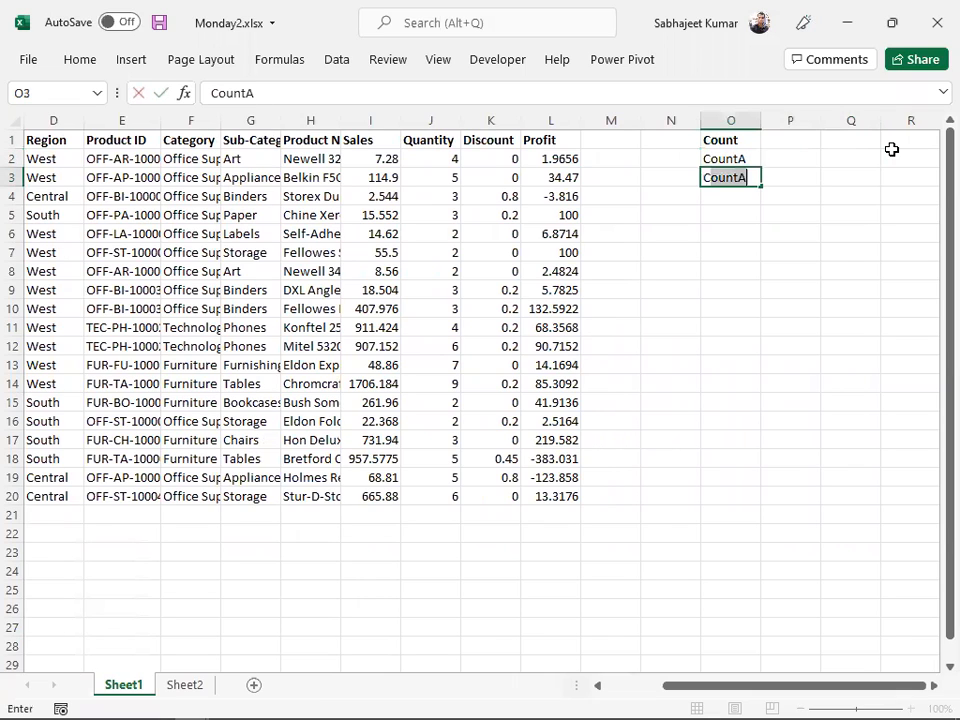
{"action": "type", "text": "lank"}
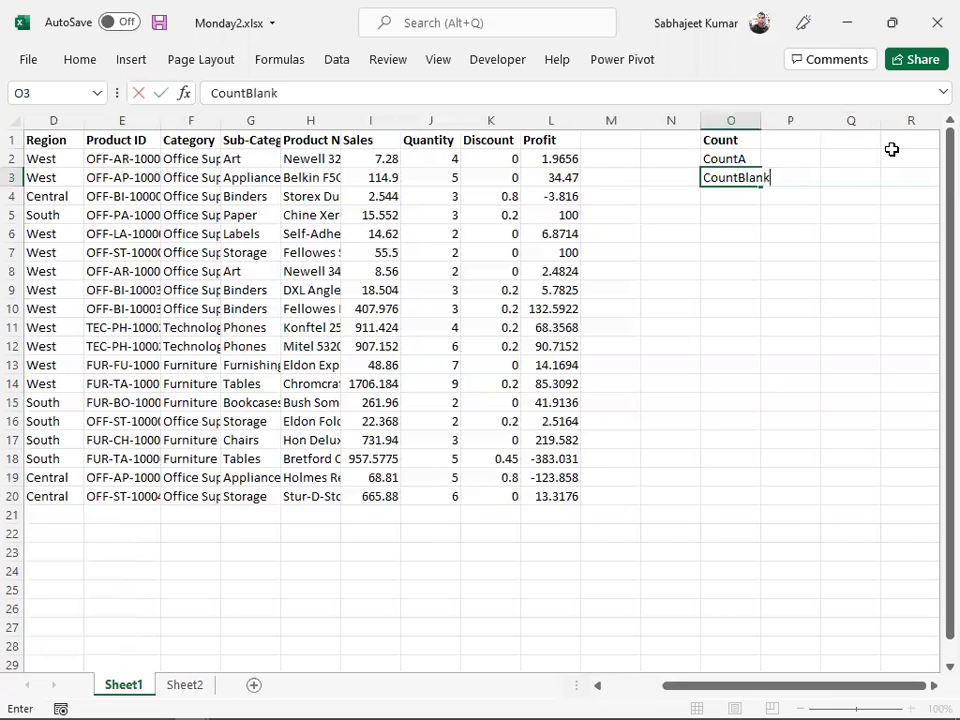
{"action": "key", "text": "Return"}
Make the CountA and CountBlank labels in O2:O3 bold and autofit the width of column O.
{"action": "key", "text": "Up"}
{"action": "key", "text": "shift+Up"}
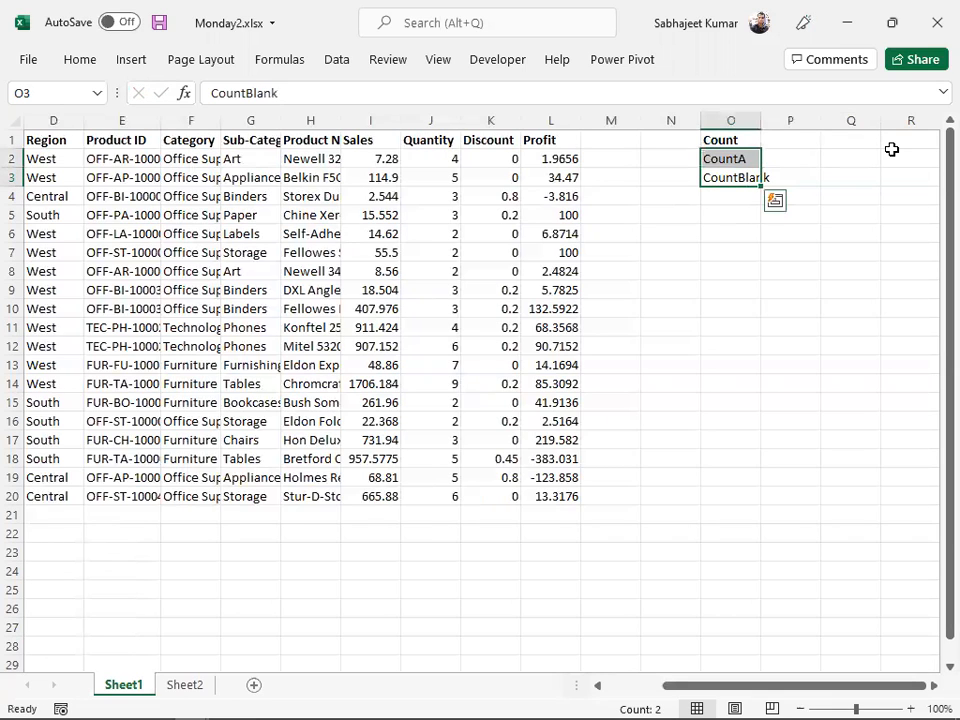
{"action": "double_click", "coordinate": [760, 121]}
Enter the description "to count Numeric values" in cell P1 beside the Count label.
{"action": "left_click", "coordinate": [800, 141]}
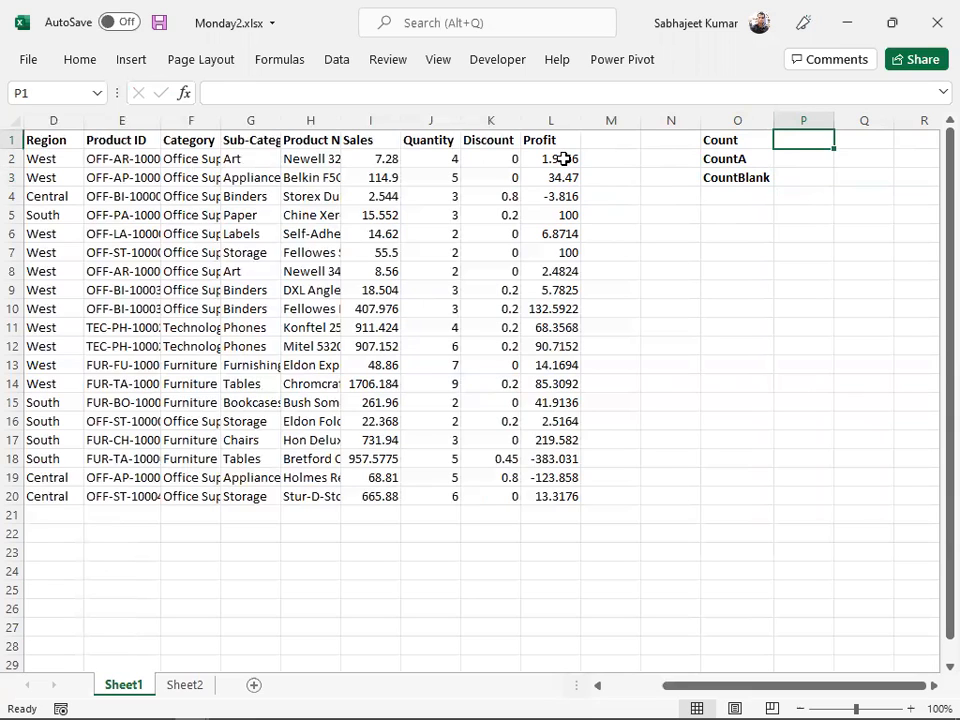
{"action": "type", "text": "to count Numerica"}
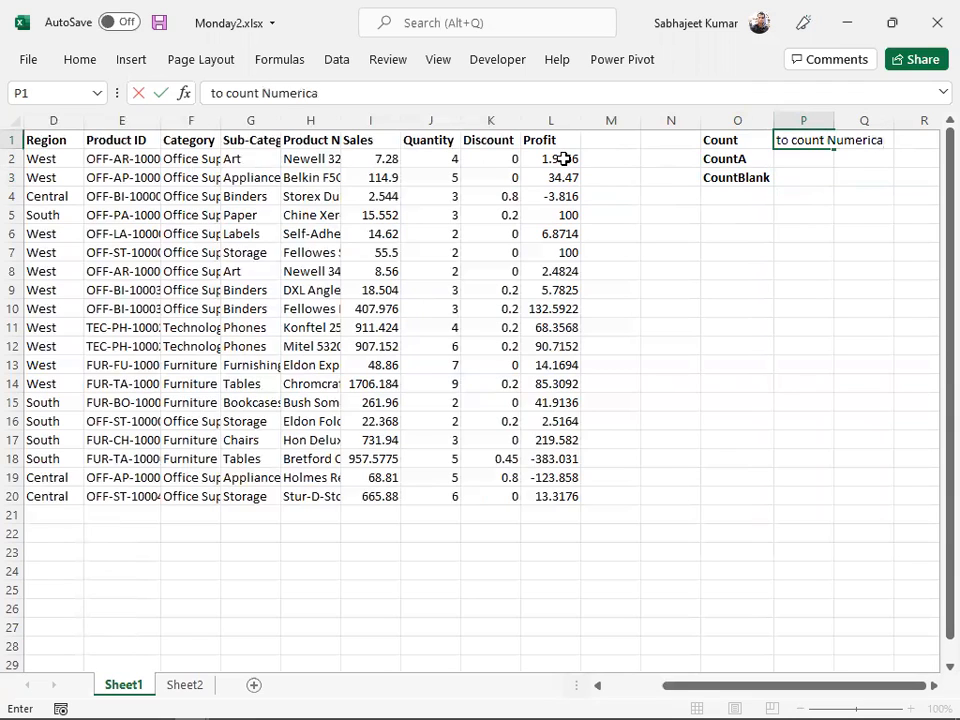
{"action": "key", "text": "BackSpace"}
{"action": "type", "text": "values"}
{"action": "key", "text": "Return"}
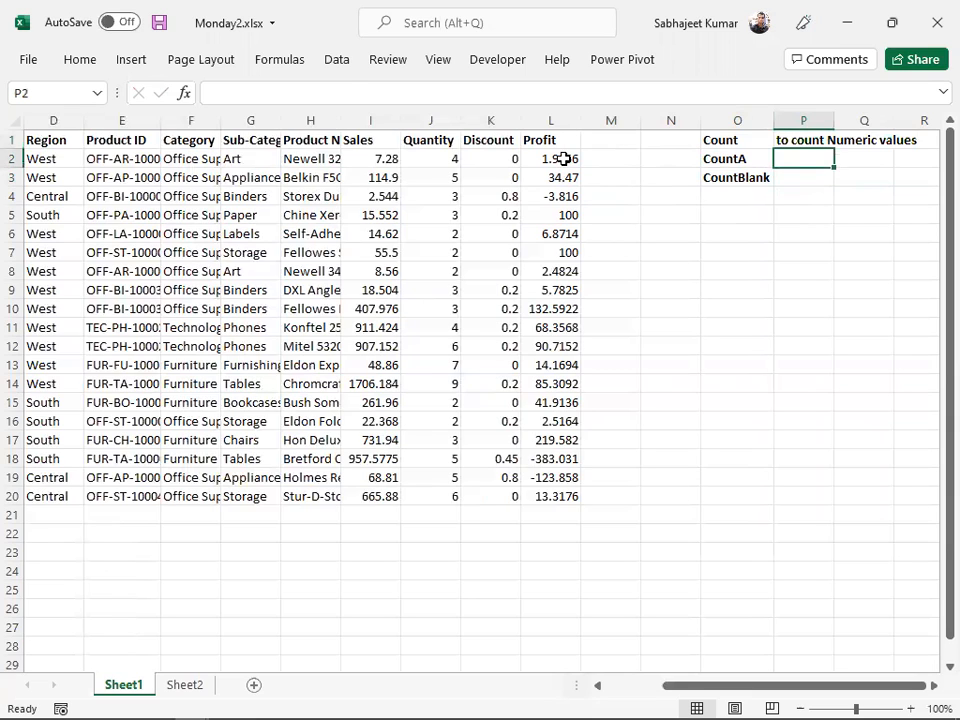
Enter "to count numeric as well text/char" in cell P2 beside CountA and make it bold.
{"action": "type", "text": "to count "}
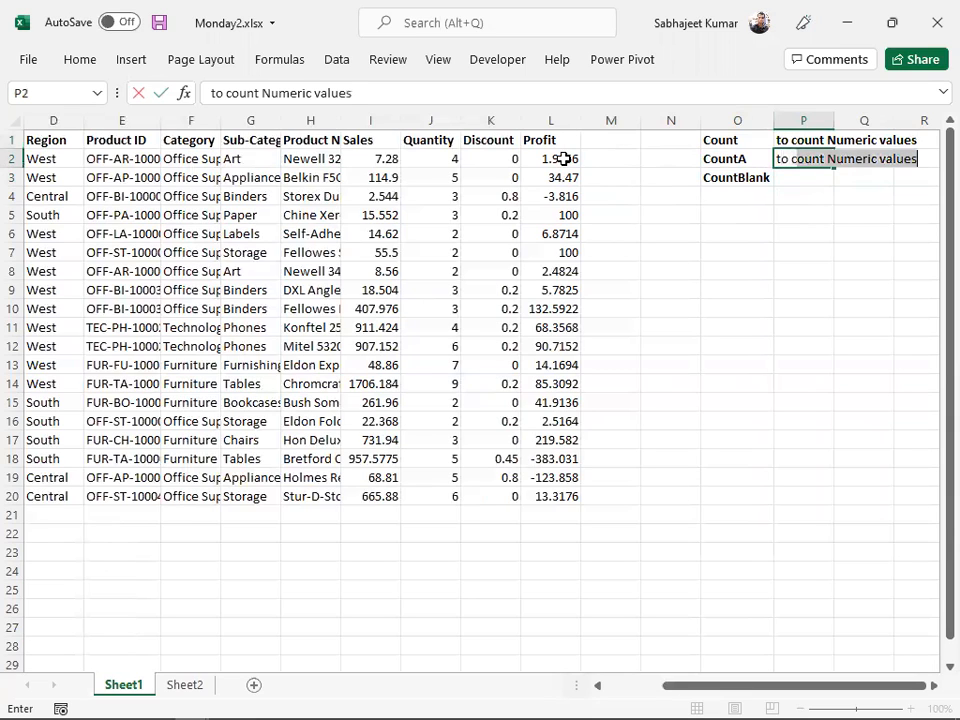
{"action": "type", "text": "Nnumer"}
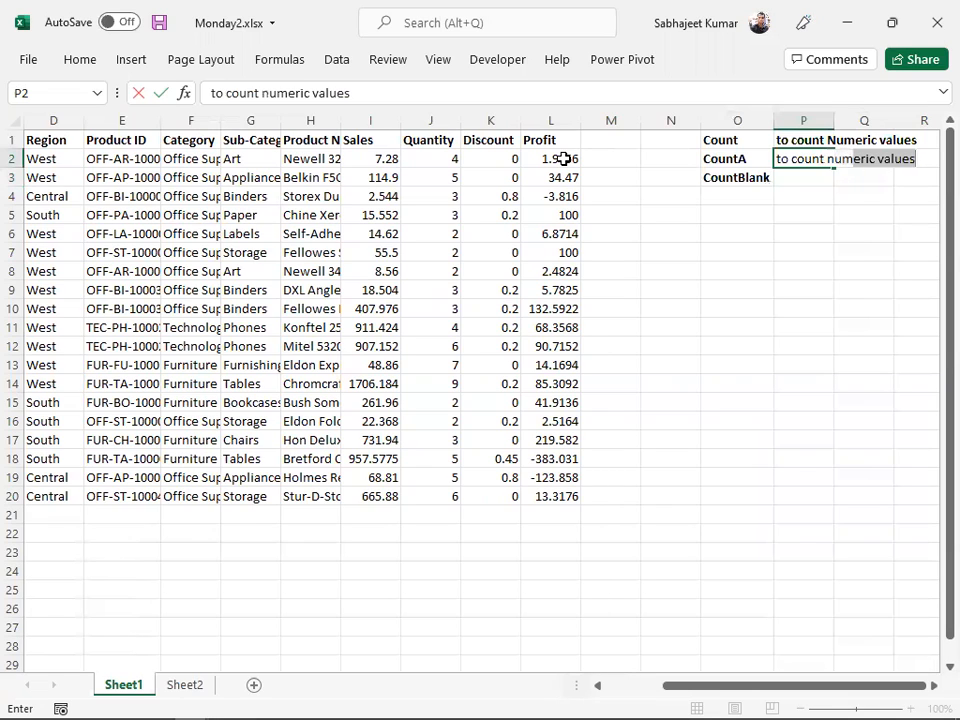
{"action": "type", "text": "ic as"}
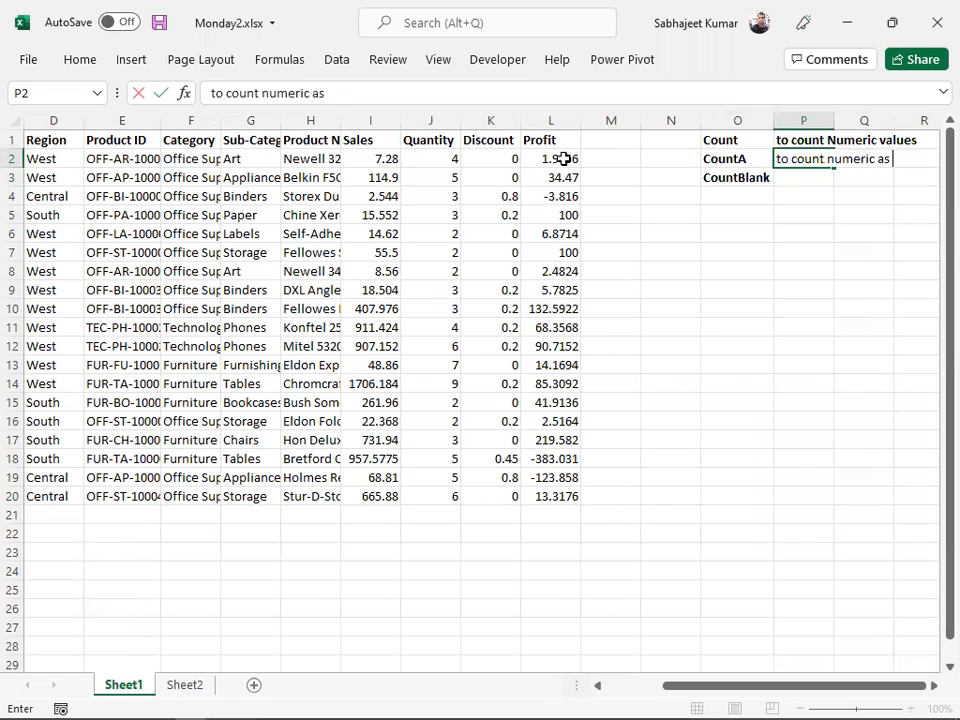
{"action": "type", "text": " well text/char"}
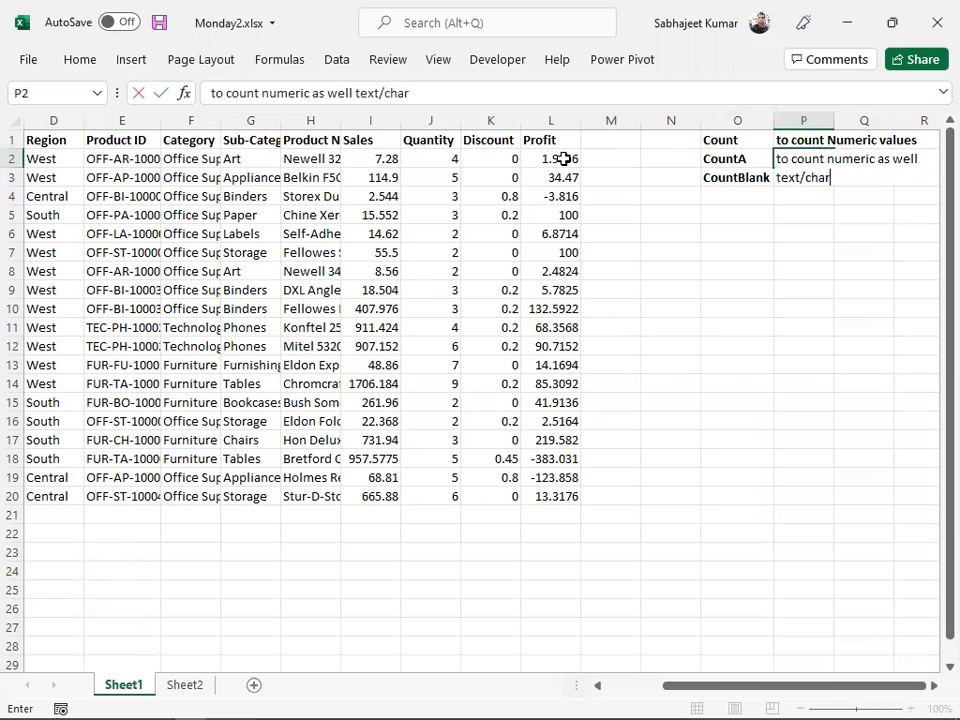
{"action": "key", "text": "Return"}
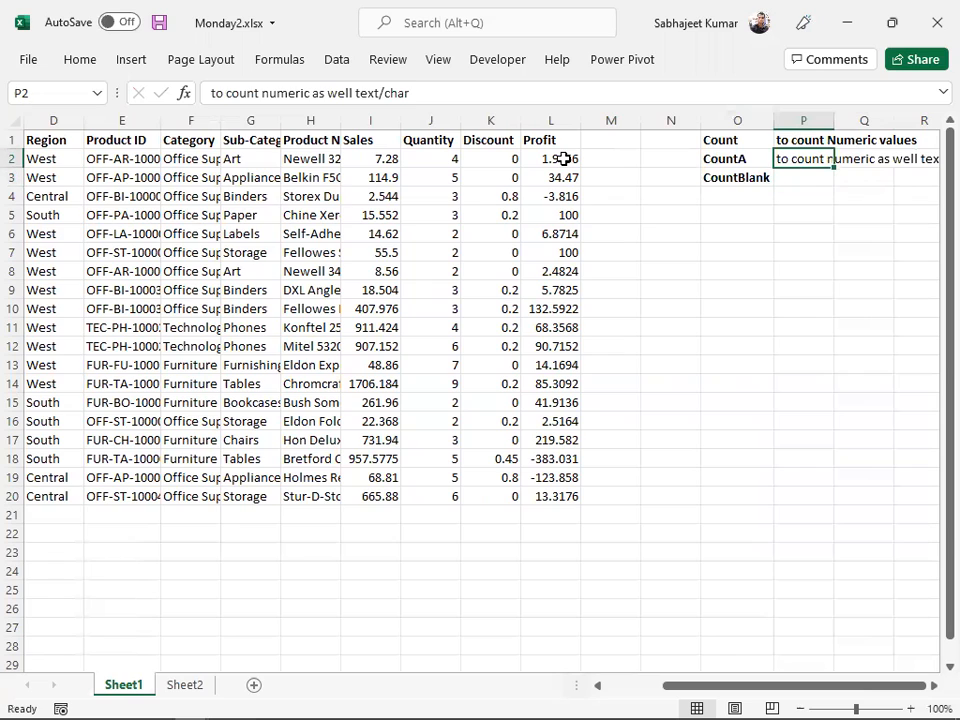
{"action": "key", "text": "ctrl+b"}
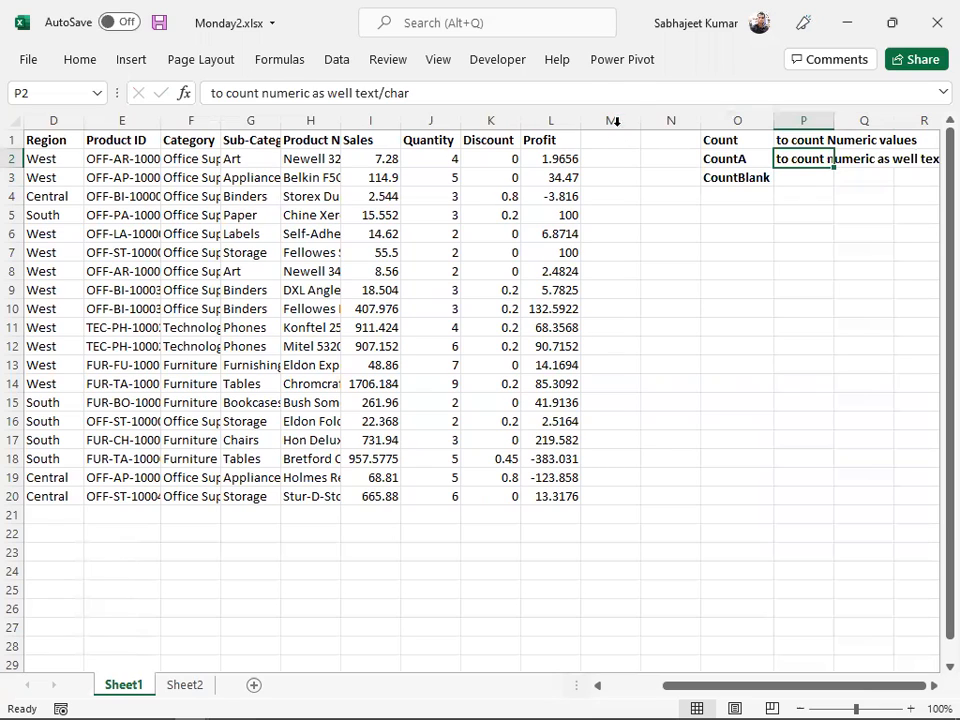
Enter the description "to count blank cells only" in cell P3 beside CountBlank.
{"action": "left_click", "coordinate": [790, 176]}
{"action": "type", "text": "t"}
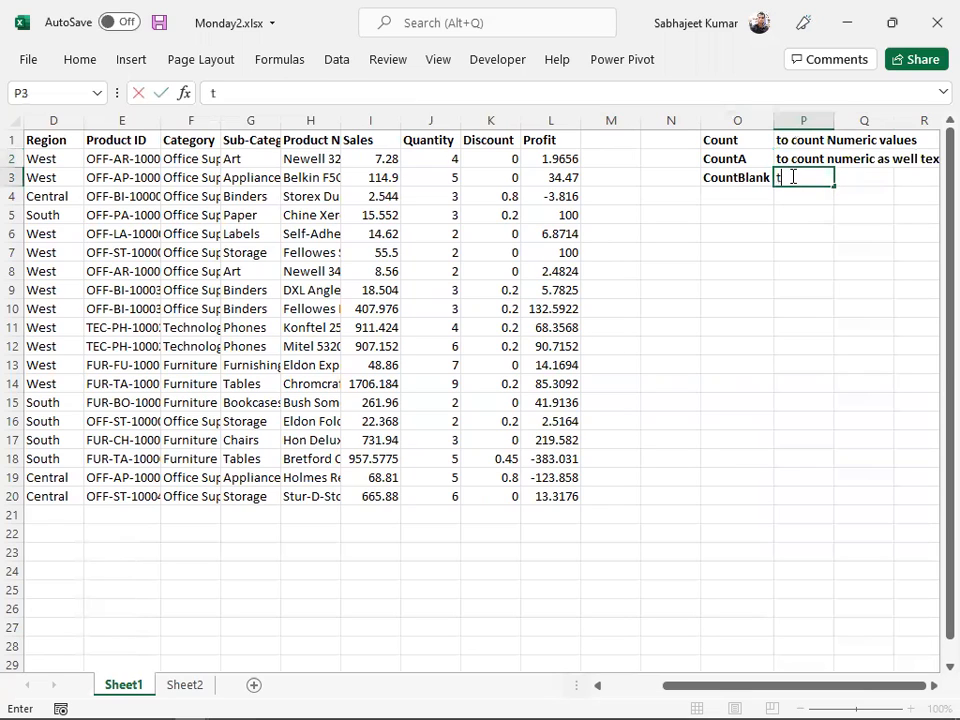
{"action": "type", "text": "o count "}
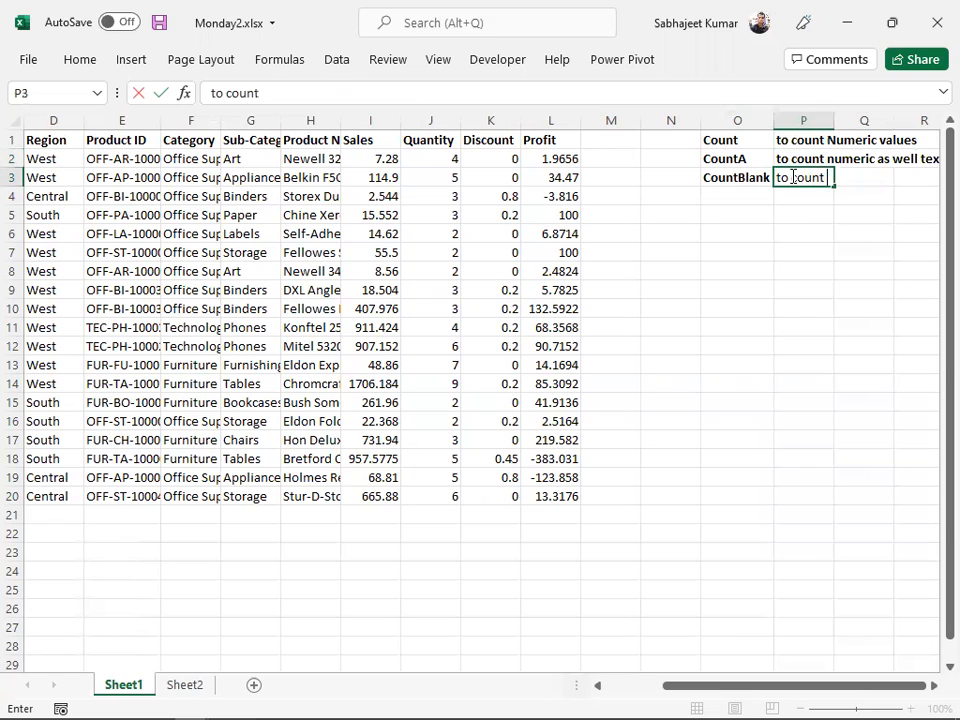
{"action": "type", "text": "blank ce"}
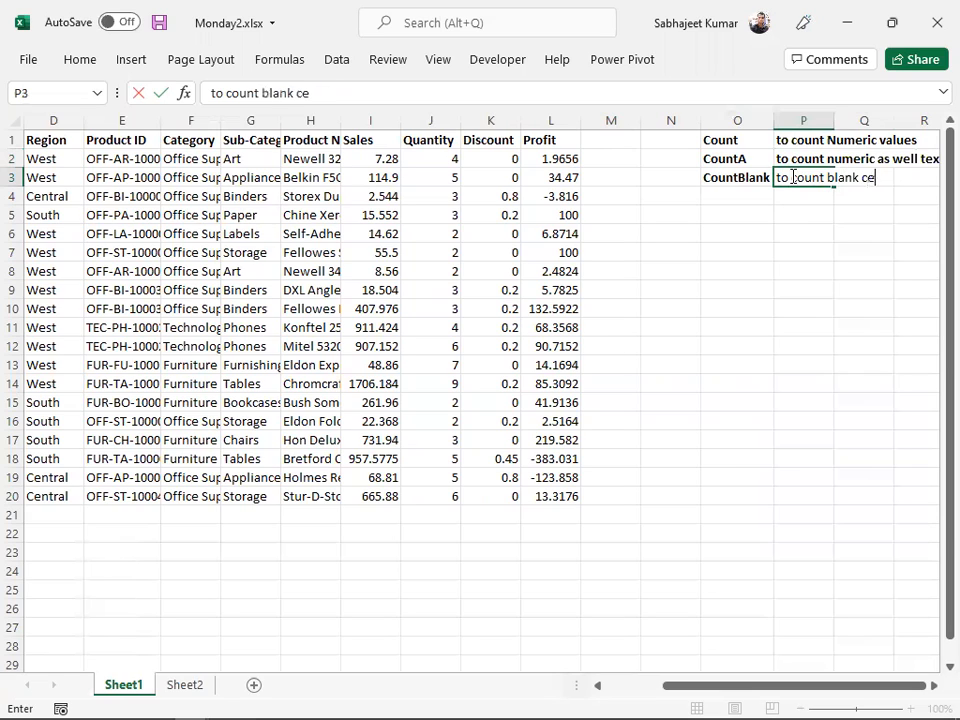
{"action": "type", "text": "lls only"}
{"action": "key", "text": "Return"}
Append the word "both" to the end of the CountA description in cell P2.
{"action": "key", "text": "Up"}
{"action": "key", "text": "Up"}
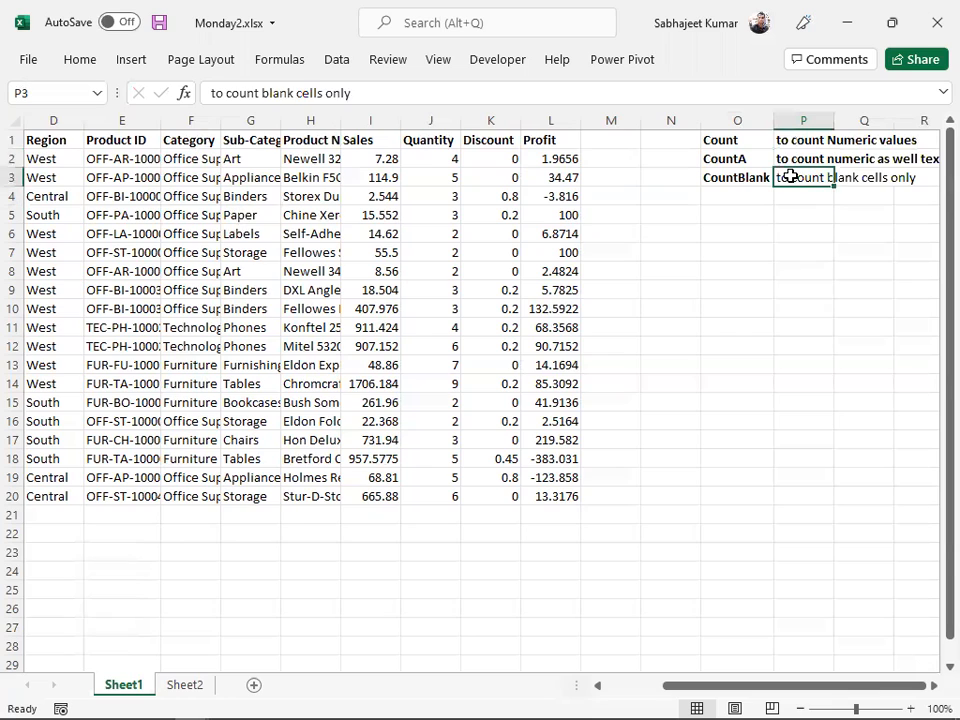
{"action": "key", "text": "F2"}
{"action": "type", "text": "both"}
{"action": "key", "text": "Return"}
Append the word "only" to the end of the Count description in cell P1.
{"action": "key", "text": "Up"}
{"action": "key", "text": "Up"}
{"action": "key", "text": "F2"}
{"action": "type", "text": "onl"}
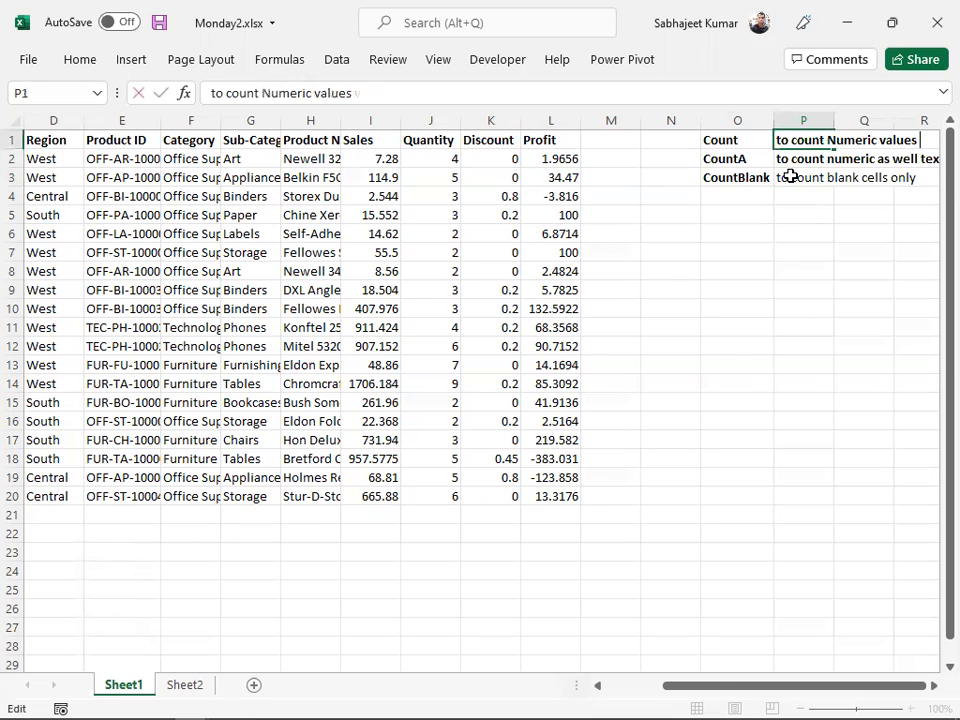
{"action": "type", "text": "u"}
{"action": "key", "text": "BackSpace"}
{"action": "type", "text": "y"}
{"action": "key", "text": "Return"}
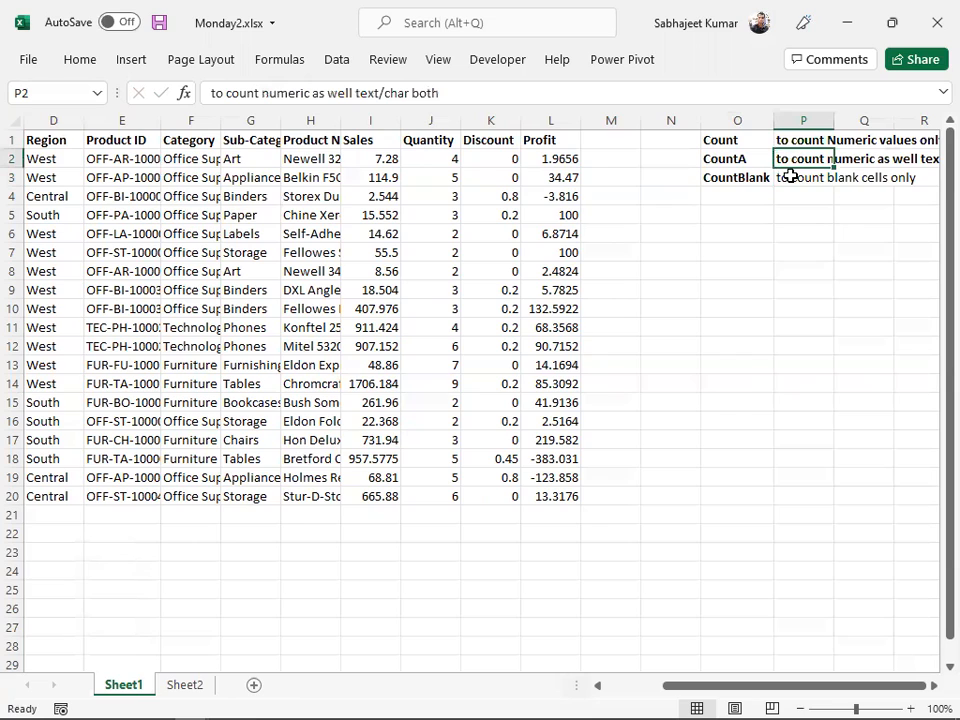
Remove the bold formatting from the Count and CountA descriptions in P1:P2.
{"action": "key", "text": "Up"}
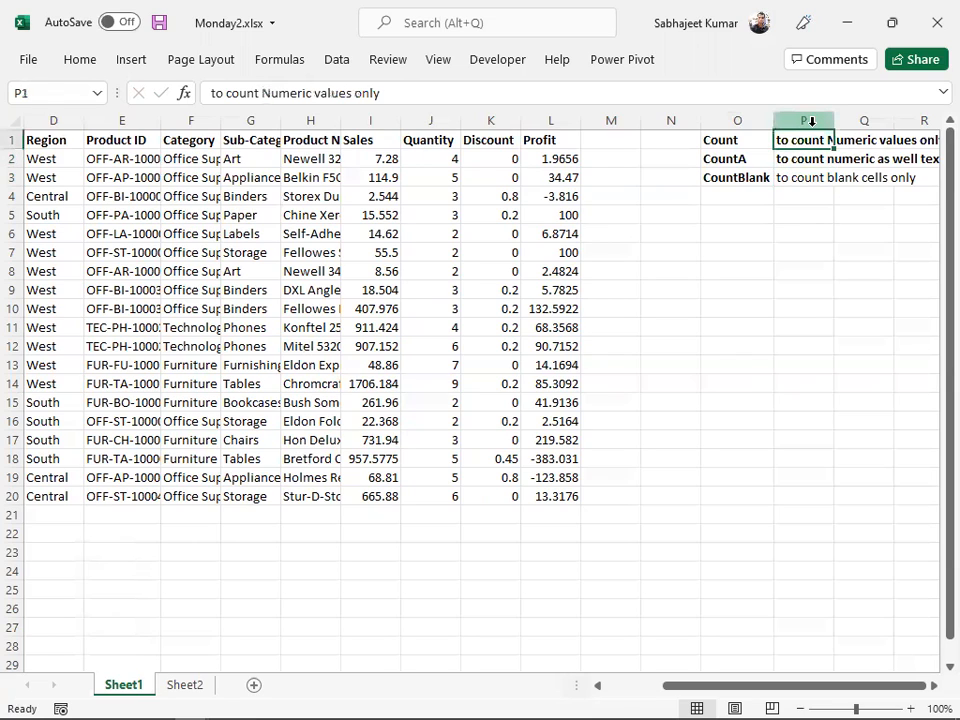
{"action": "key", "text": "shift+Down"}
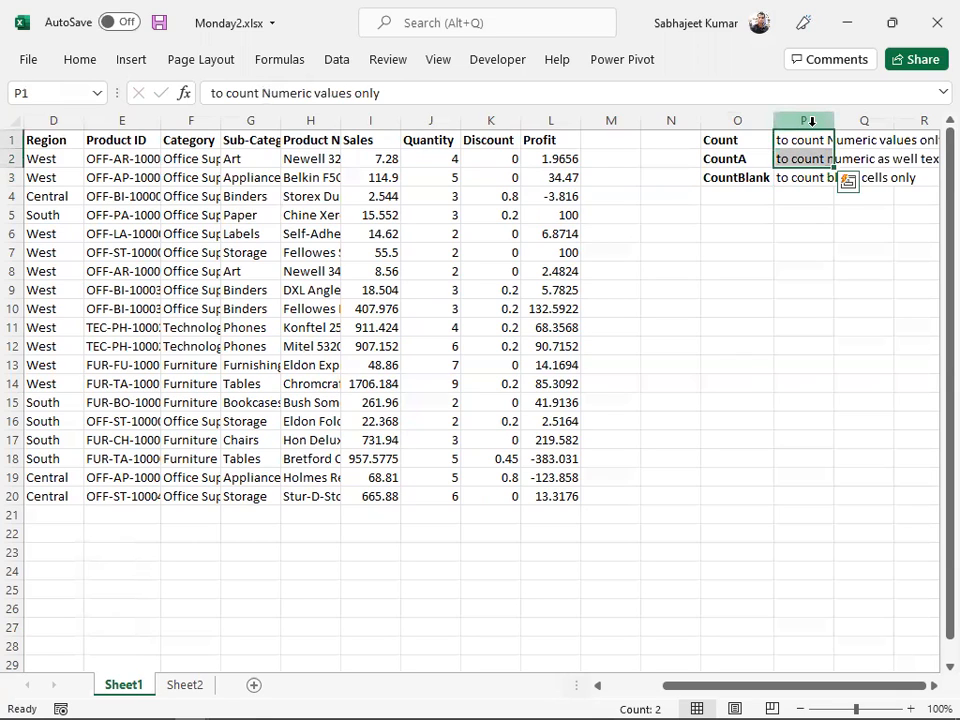
{"action": "left_click", "coordinate": [933, 687]}
{"action": "left_click", "coordinate": [933, 687]}
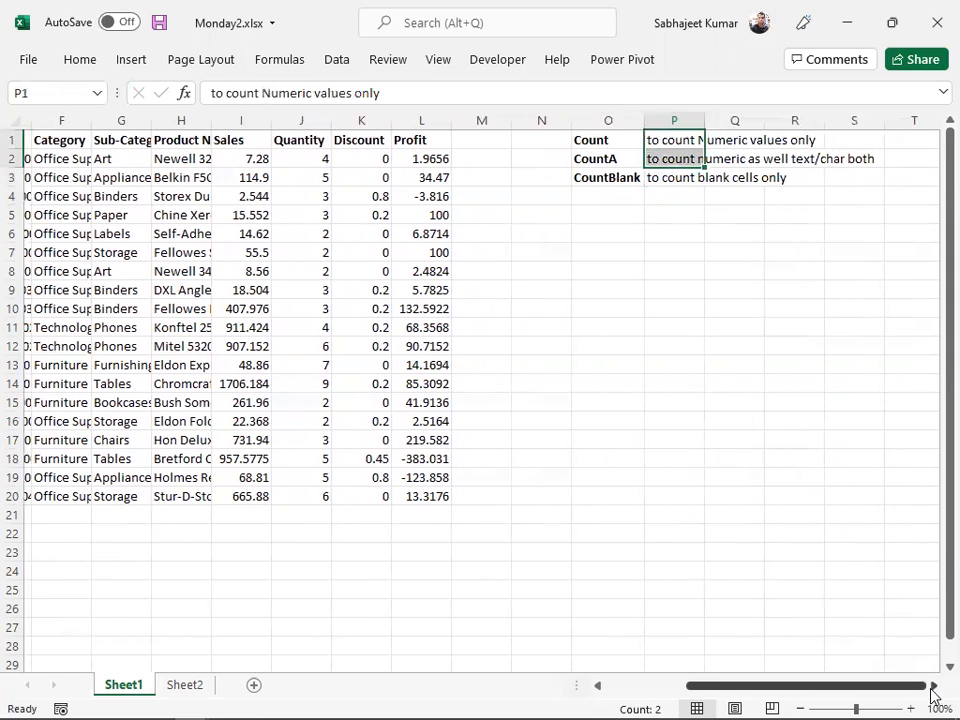
{"action": "left_click", "coordinate": [933, 687]}
{"action": "left_click", "coordinate": [590, 324]}
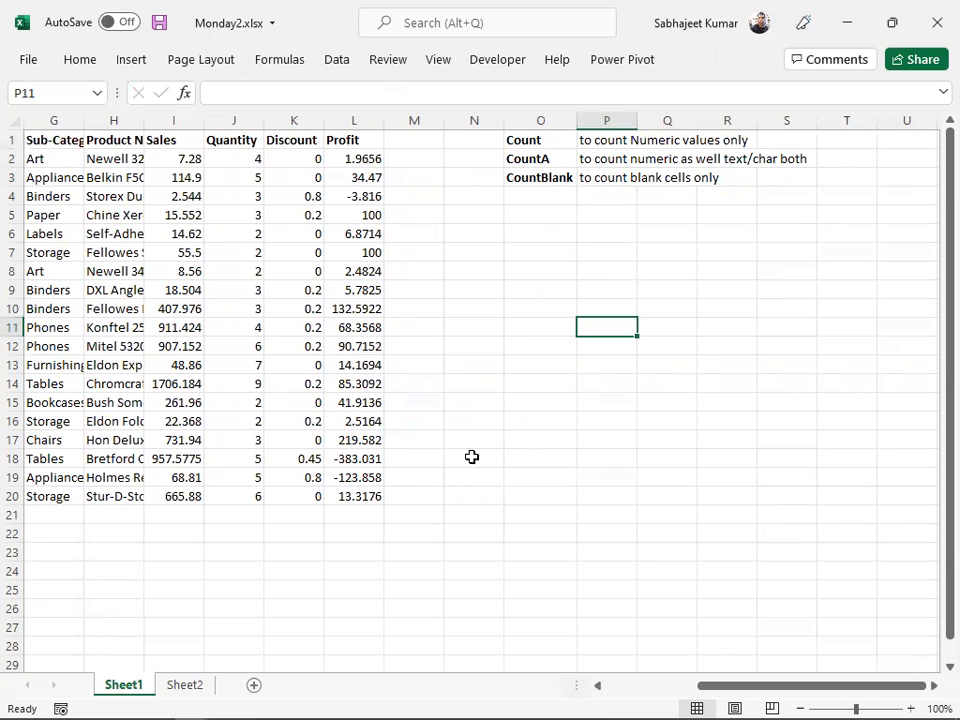
Copy the function labels and descriptions in O1:P3 of Sheet1 and paste them into Sheet2 starting at cell H1.
{"action": "left_click", "coordinate": [535, 143]}
{"action": "left_click_drag", "start_coordinate": [584, 163], "coordinate": [615, 180]}
{"action": "key", "text": "ctrl+c"}
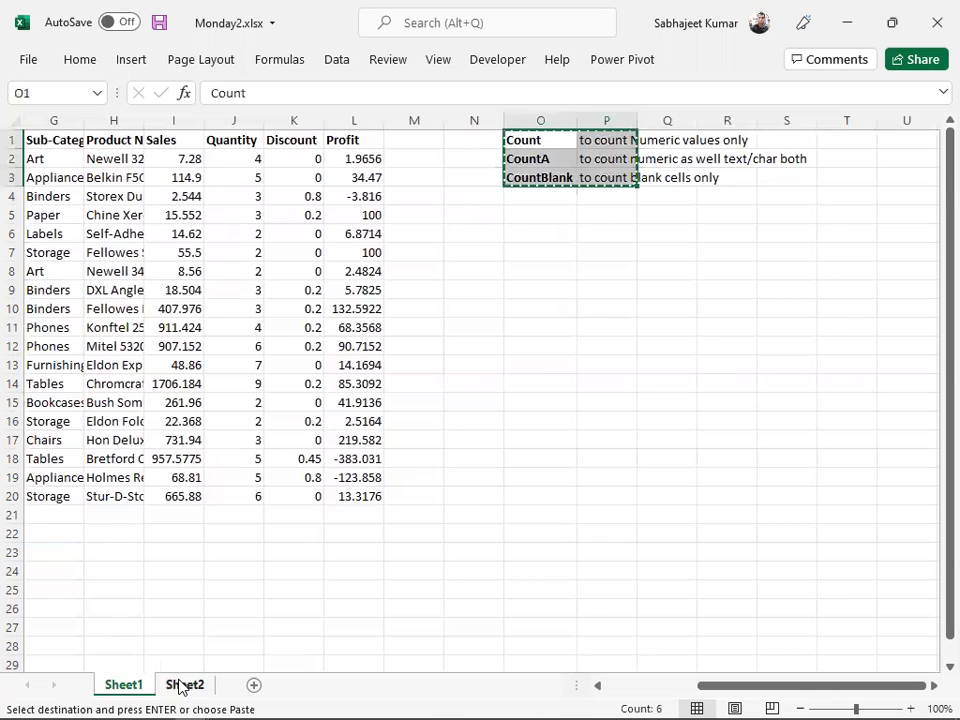
{"action": "left_click", "coordinate": [187, 685]}
{"action": "left_click", "coordinate": [472, 143]}
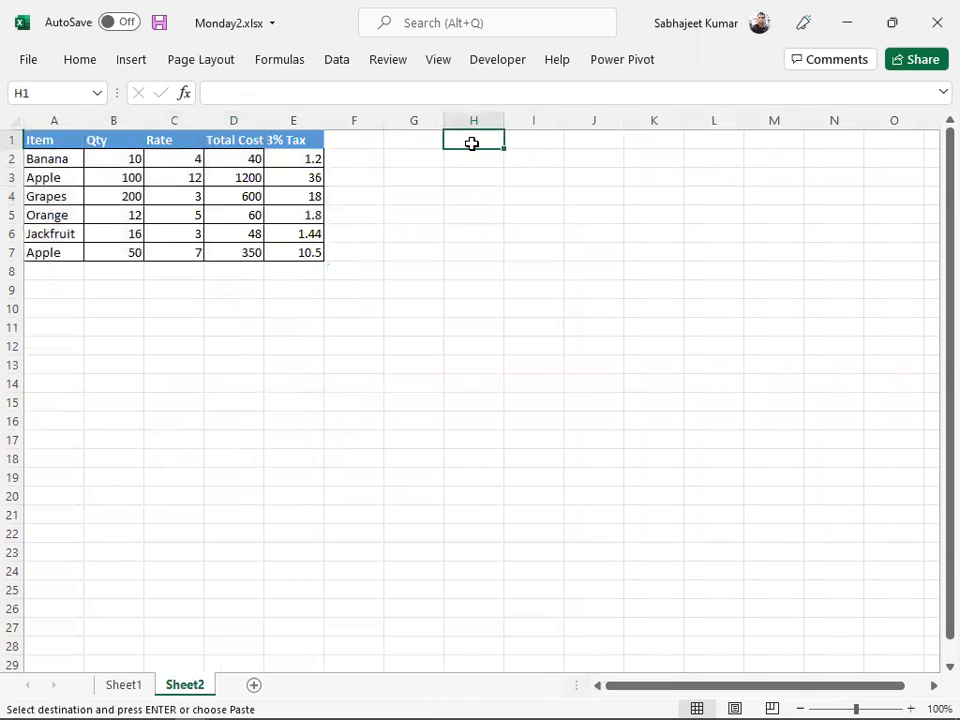
{"action": "key", "text": "ctrl+v"}
{"action": "left_click", "coordinate": [432, 268]}
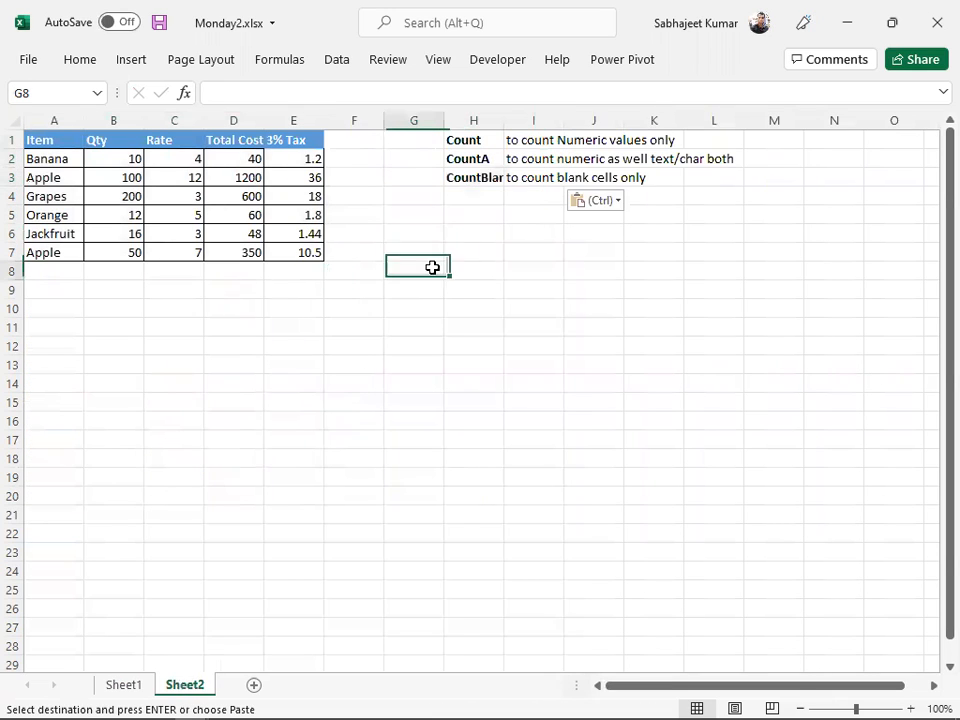
Enter the formula =COUNT(1,2,3) in cell B10 of Sheet2.
{"action": "left_click", "coordinate": [129, 301]}
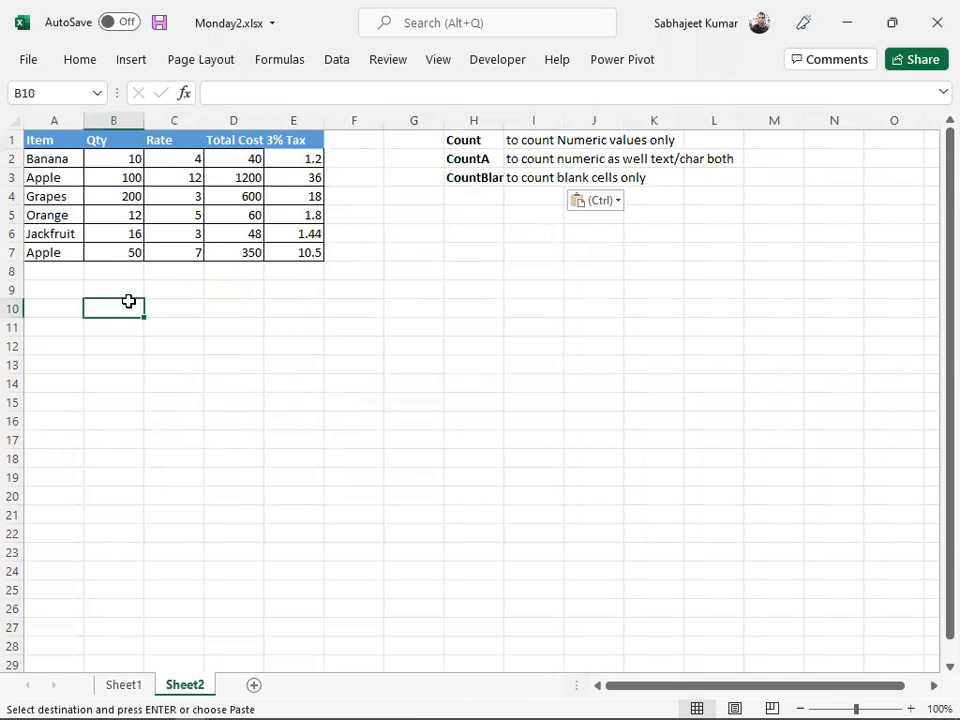
{"action": "type", "text": "=count"}
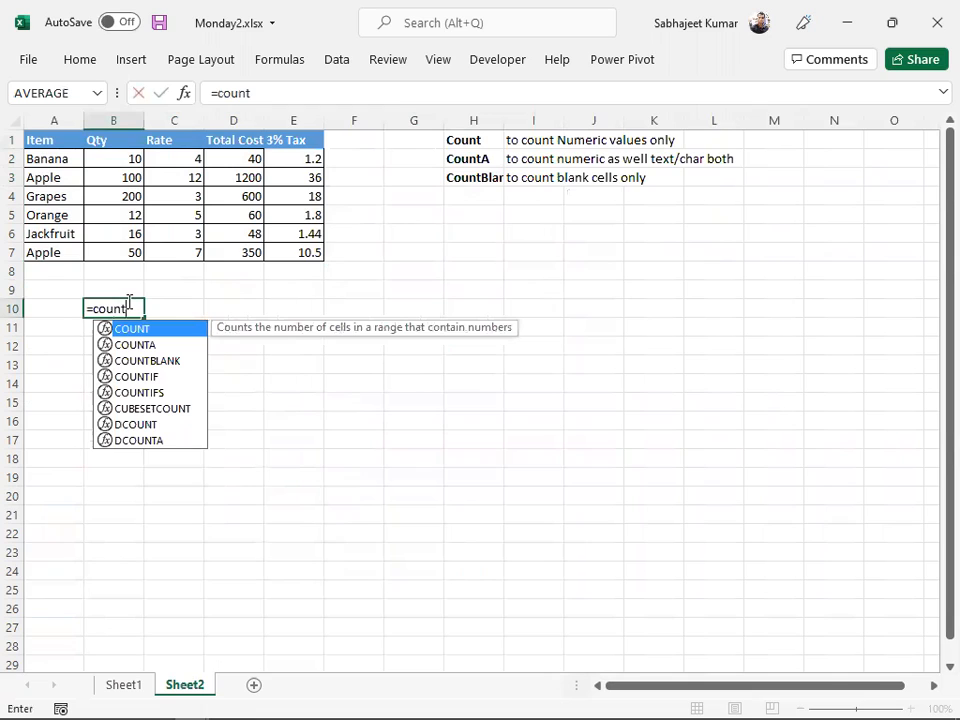
{"action": "key", "text": "Tab"}
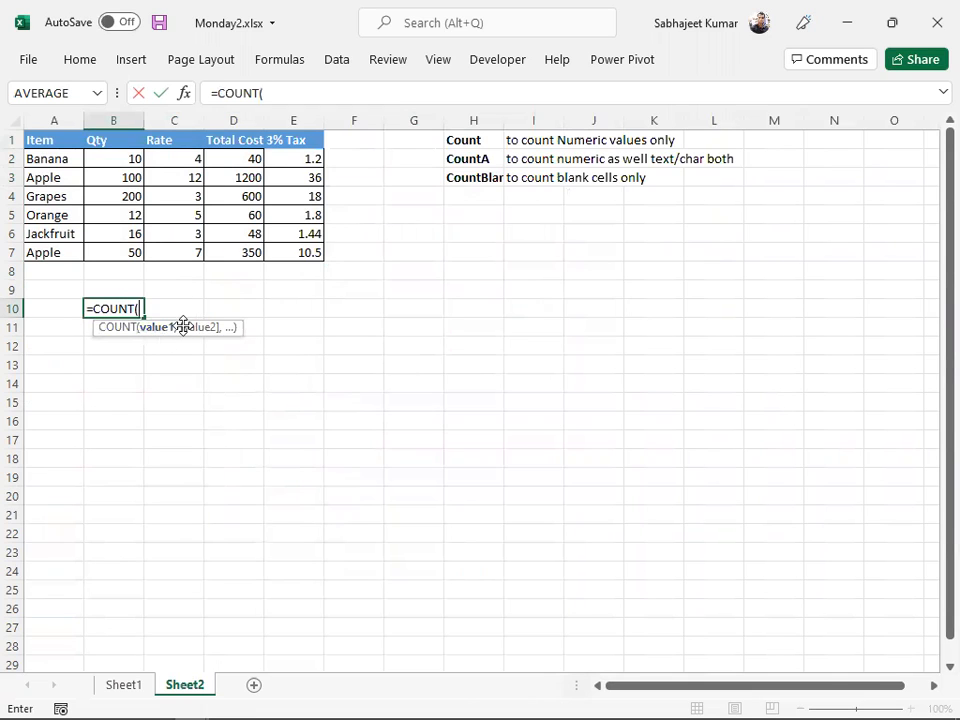
{"action": "type", "text": "1,2,3"}
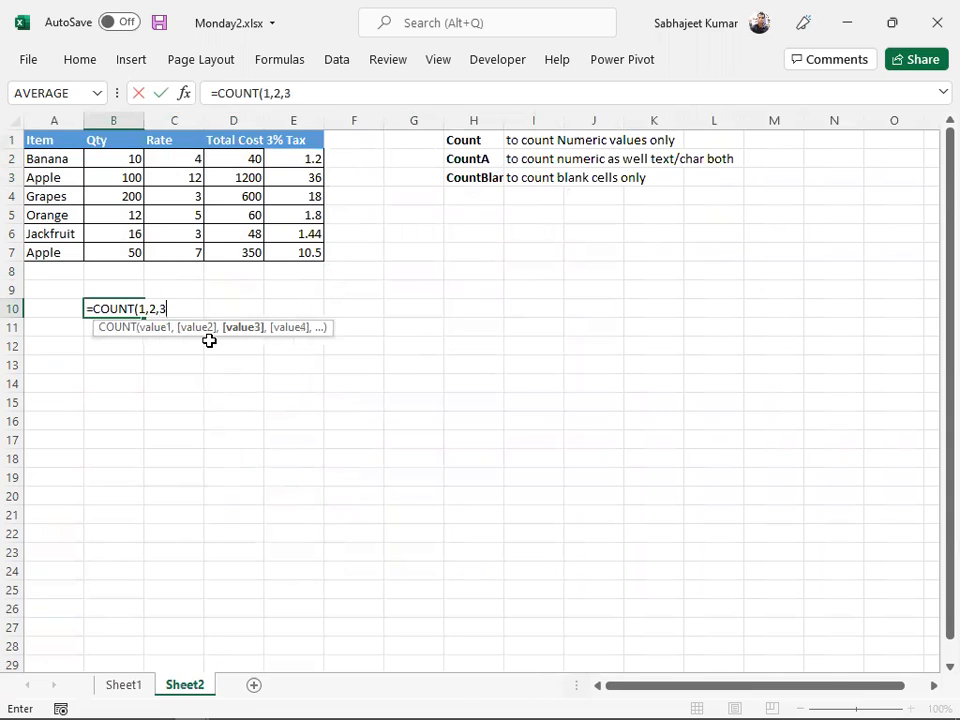
{"action": "key", "text": "Return"}
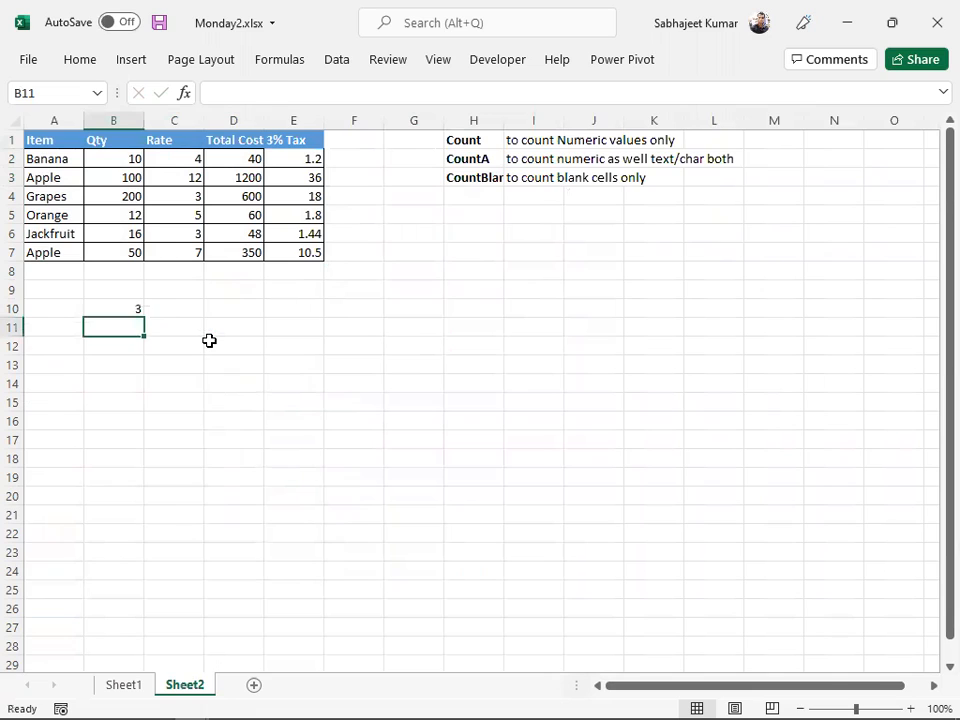
Replace the literal values in the B10 COUNT formula with the Qty range B2:B7.
{"action": "key", "text": "Up"}
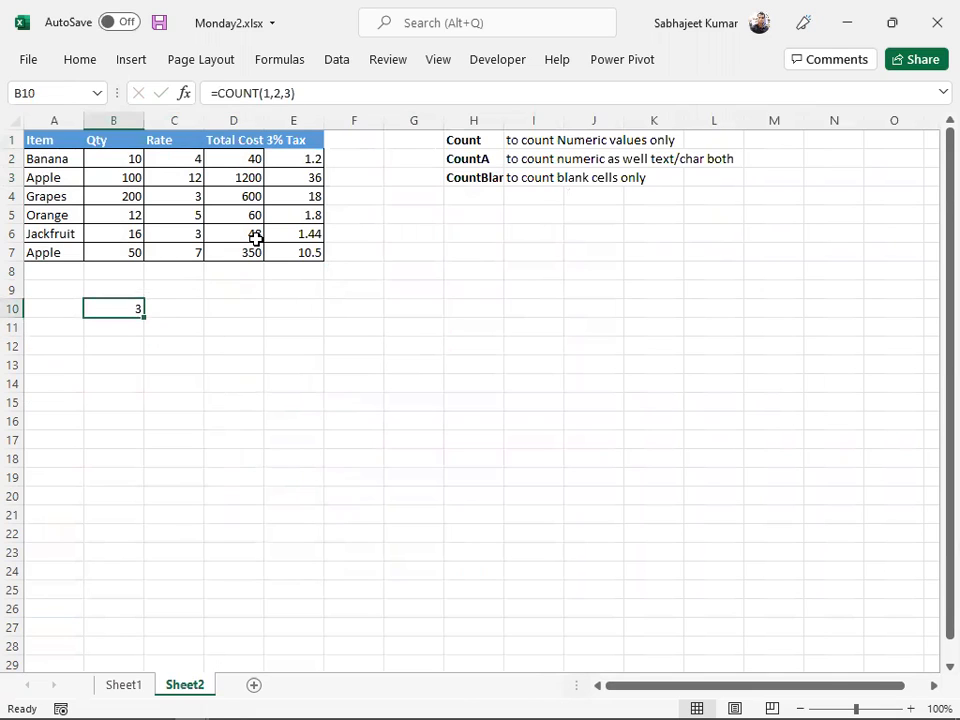
{"action": "key", "text": "F2"}
{"action": "key", "text": "BackSpace"}
{"action": "key", "text": "BackSpace"}
{"action": "key", "text": "BackSpace"}
{"action": "key", "text": "BackSpace"}
{"action": "key", "text": "BackSpace"}
{"action": "key", "text": "BackSpace"}
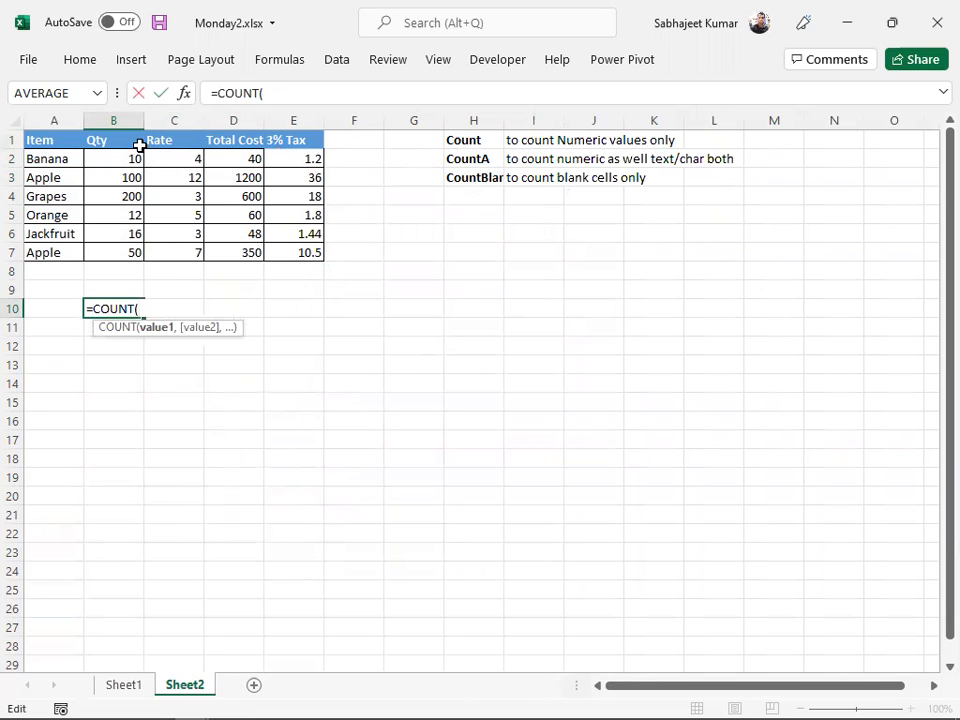
{"action": "left_click", "coordinate": [110, 158]}
{"action": "left_click_drag", "start_coordinate": [112, 197], "coordinate": [116, 248]}
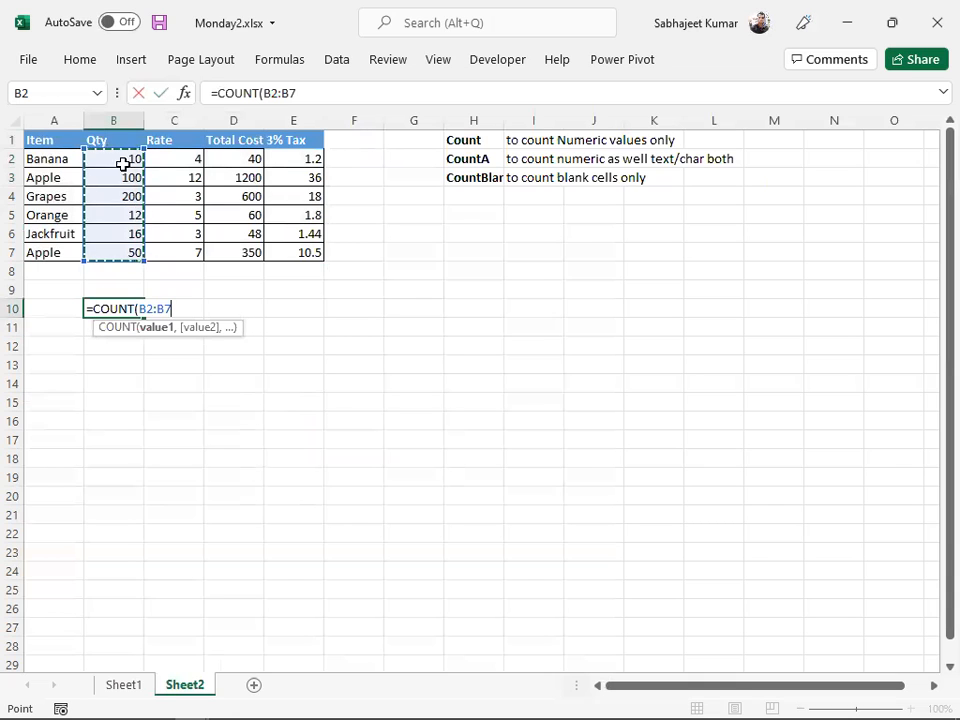
{"action": "key", "text": "Return"}
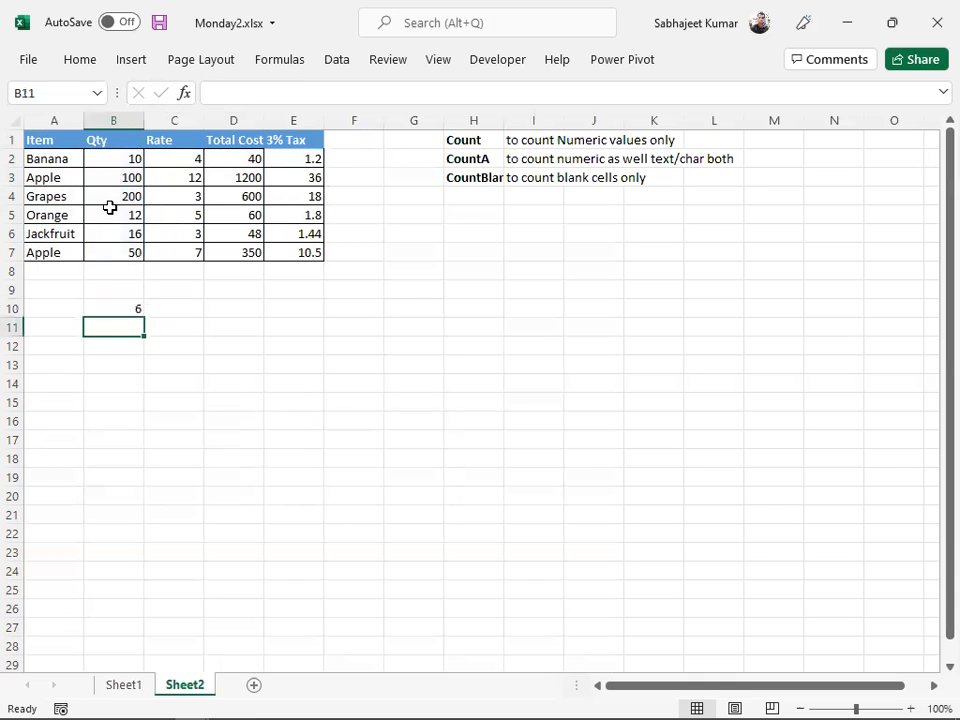
Replace the last Qty value in cell B7 with the letter "a".
{"action": "key", "text": "Up"}
{"action": "key", "text": "Up"}
{"action": "key", "text": "Up"}
{"action": "key", "text": "Up"}
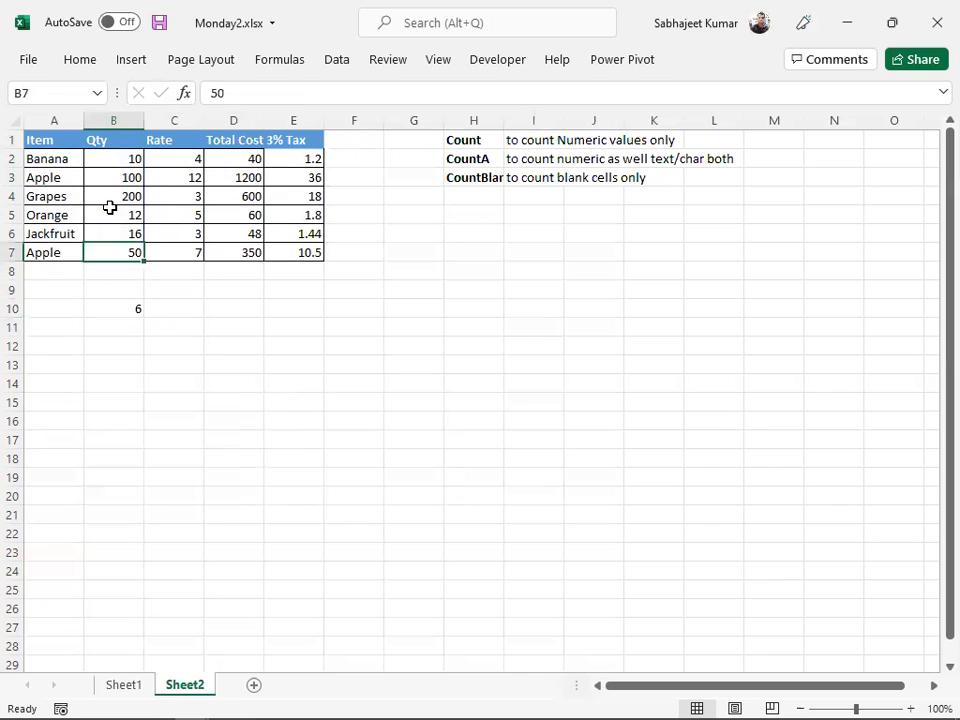
{"action": "key", "text": "Delete"}
{"action": "type", "text": "a"}
{"action": "key", "text": "Return"}
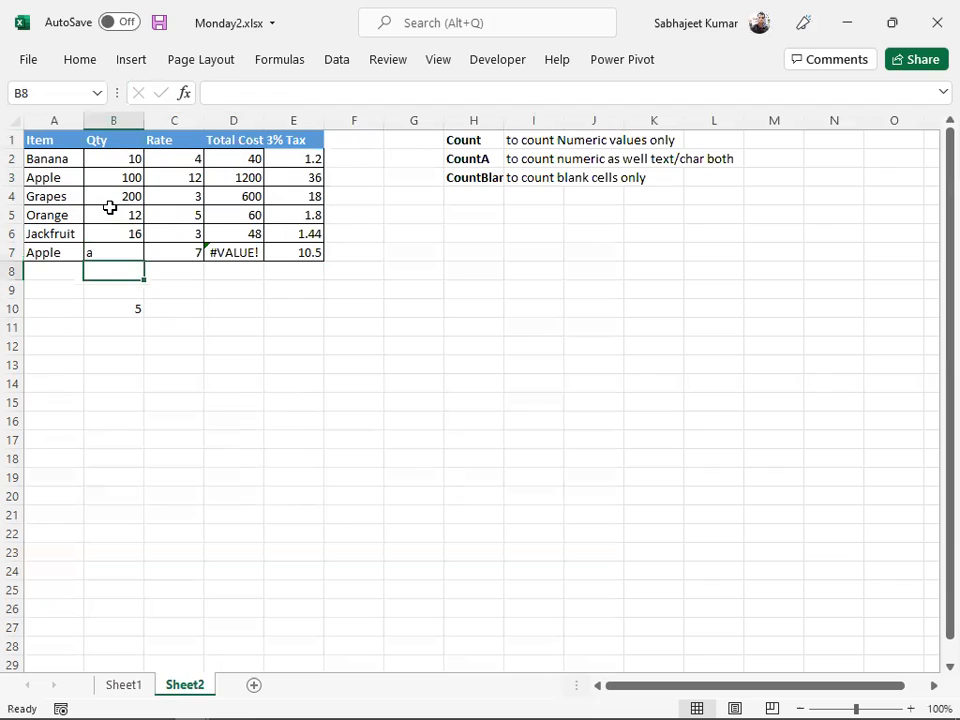
Select the numeric quantities in B2:B6 for comparison and undo both the text entry and the deletion in B7.
{"action": "key", "text": "Up"}
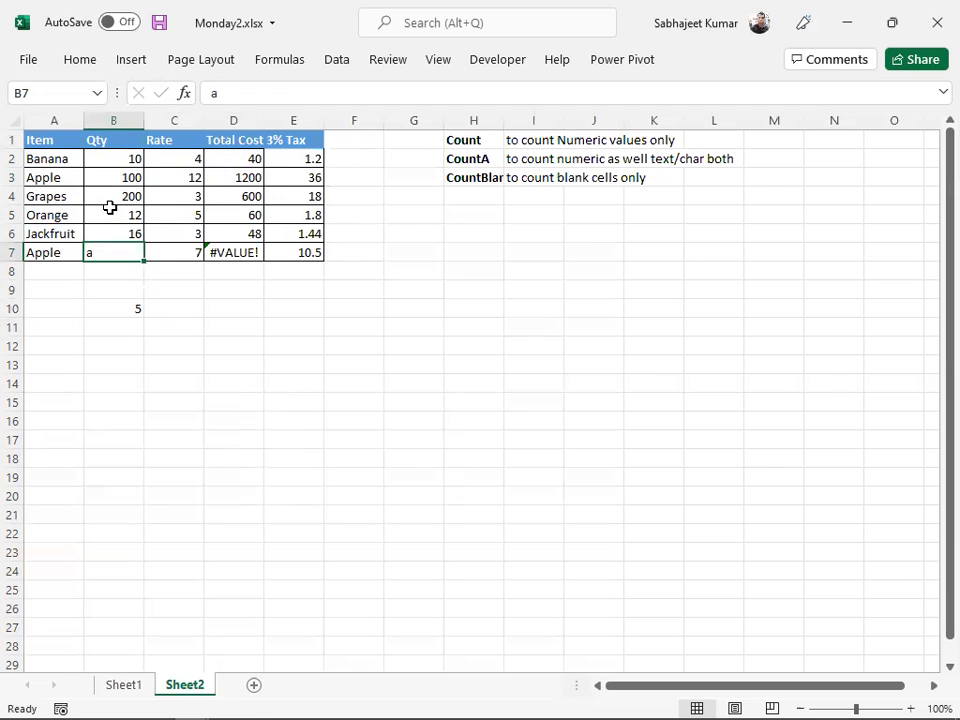
{"action": "left_click_drag", "start_coordinate": [100, 158], "coordinate": [105, 228]}
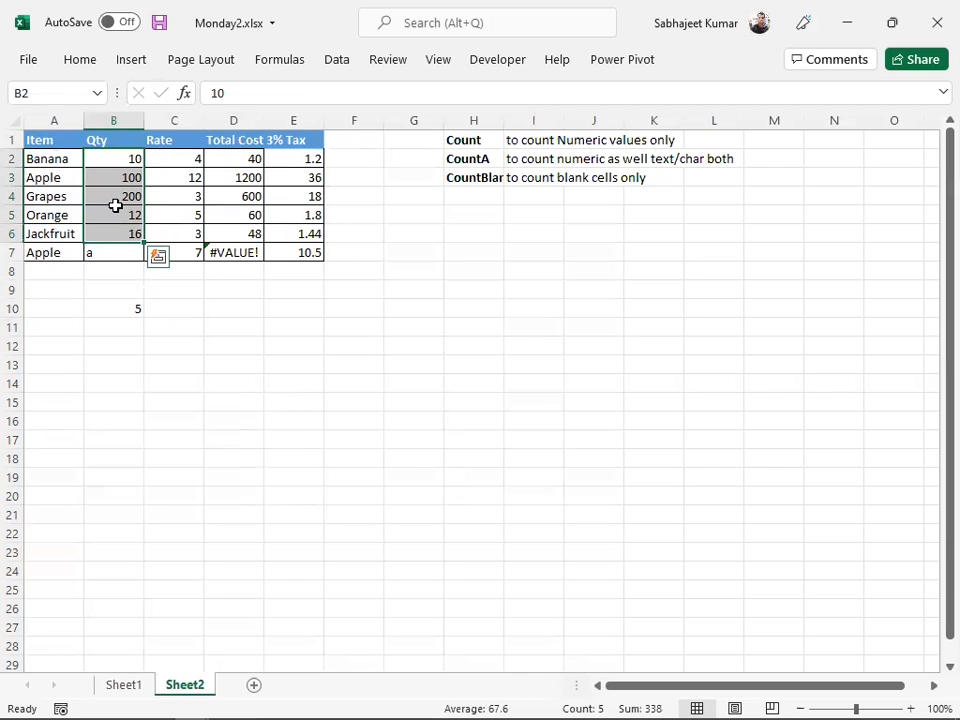
{"action": "key", "text": "ctrl+z"}
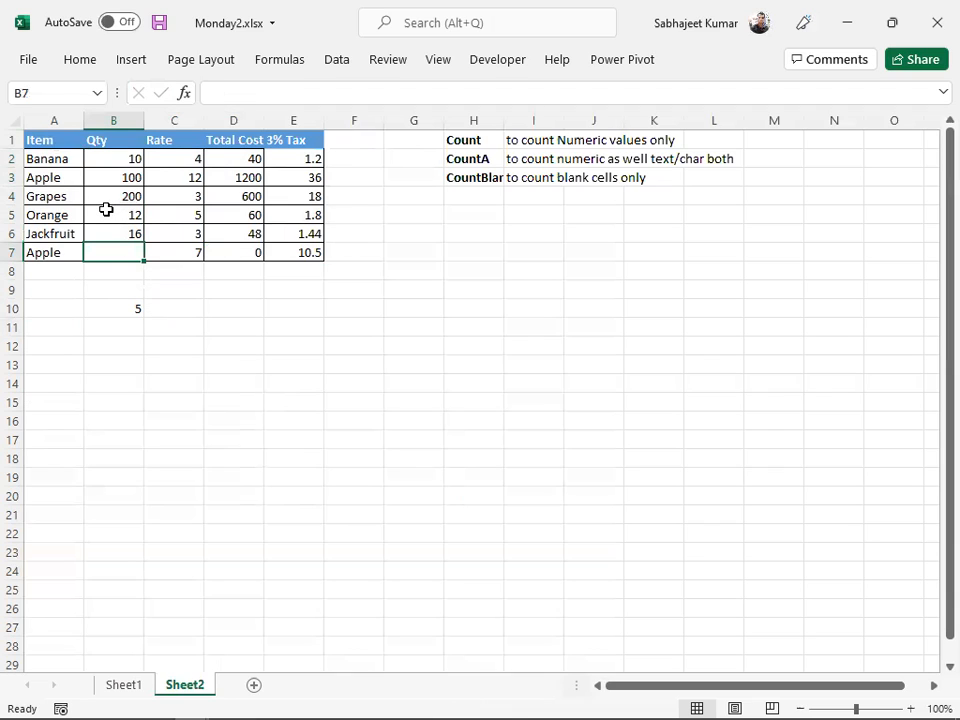
{"action": "key", "text": "ctrl+z"}
Enter a COUNT formula in cell B11 over the item names in A2:A7.
{"action": "left_click", "coordinate": [462, 165]}
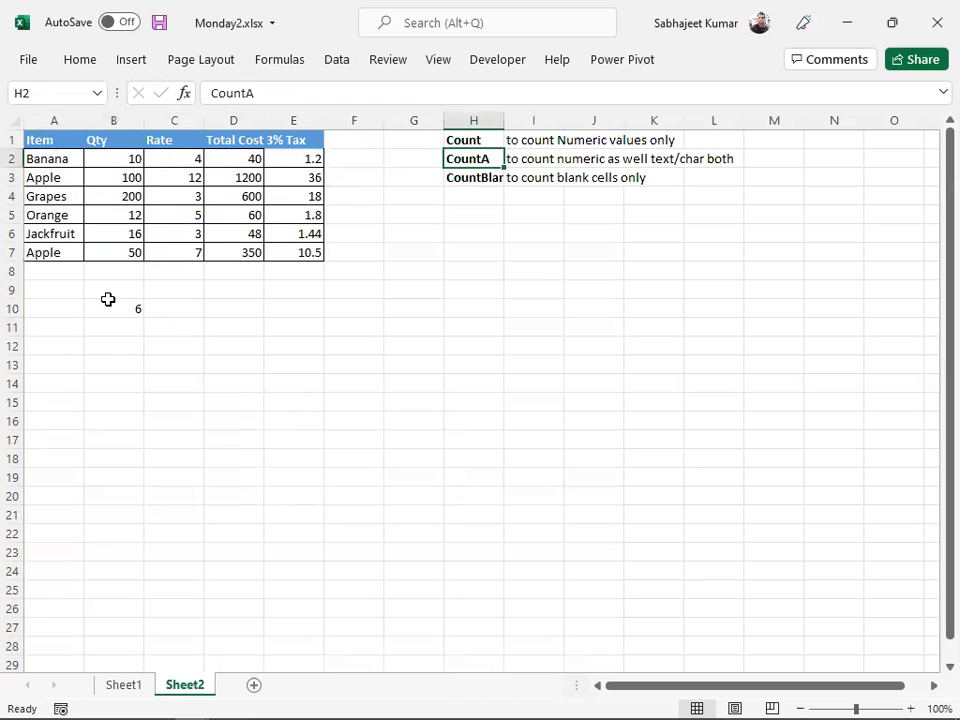
{"action": "left_click", "coordinate": [117, 306]}
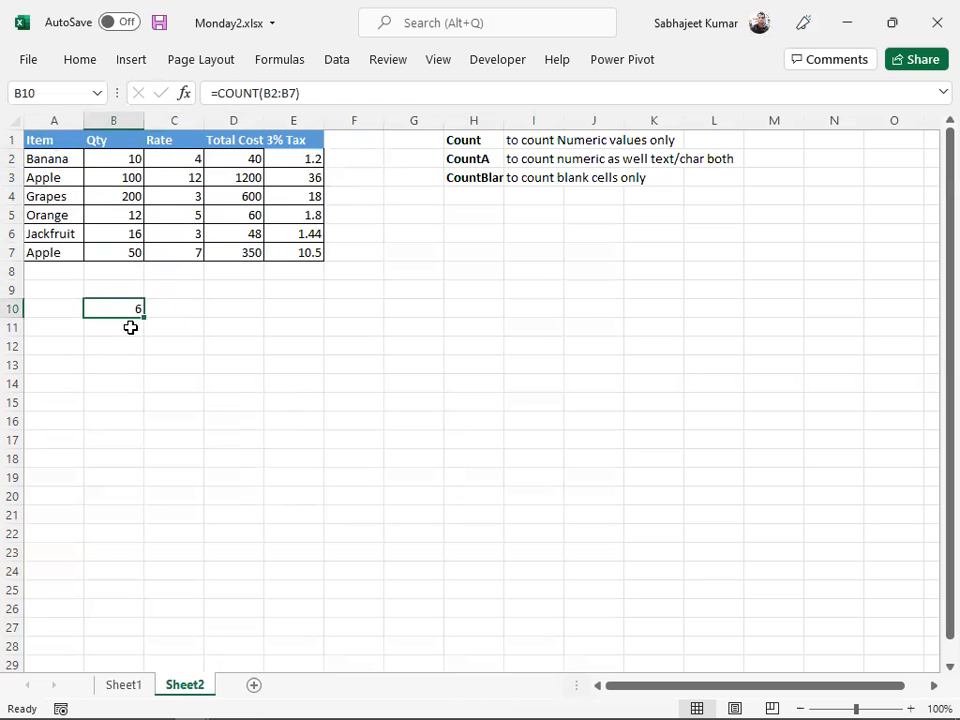
{"action": "left_click", "coordinate": [131, 327]}
{"action": "type", "text": "=count"}
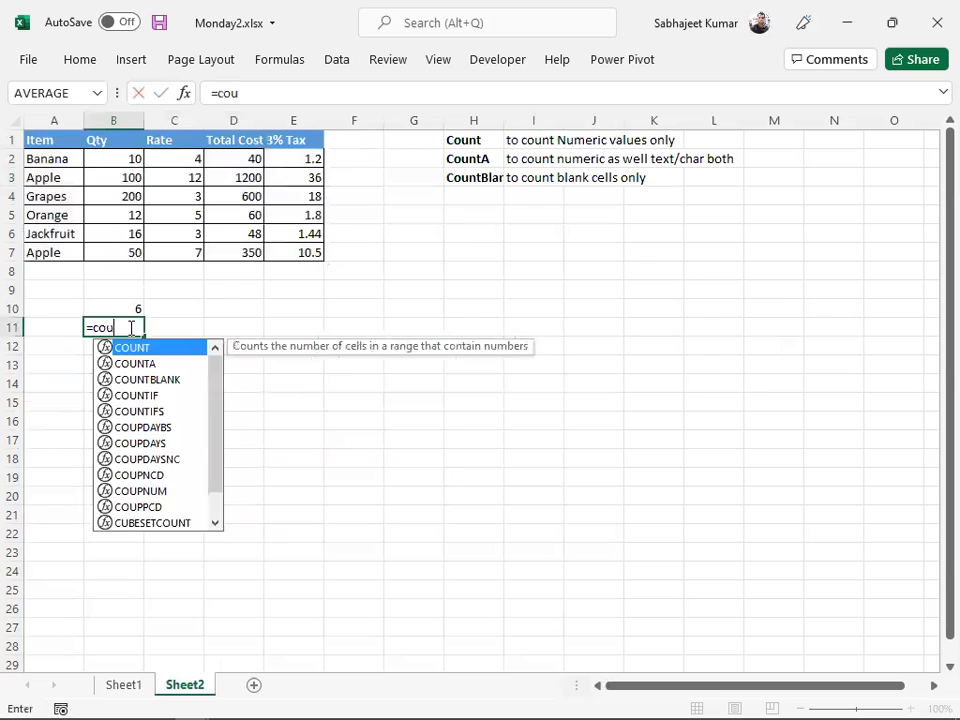
{"action": "key", "text": "Tab"}
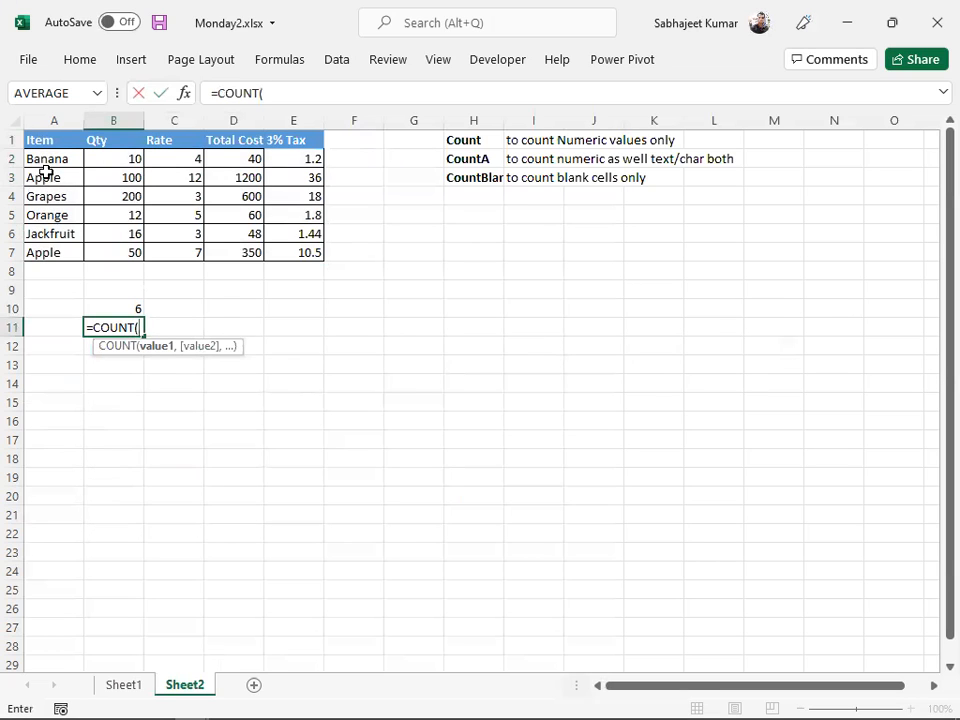
{"action": "left_click_drag", "start_coordinate": [47, 163], "coordinate": [55, 215]}
{"action": "left_click_drag", "start_coordinate": [58, 241], "coordinate": [60, 245]}
{"action": "key", "text": "Return"}
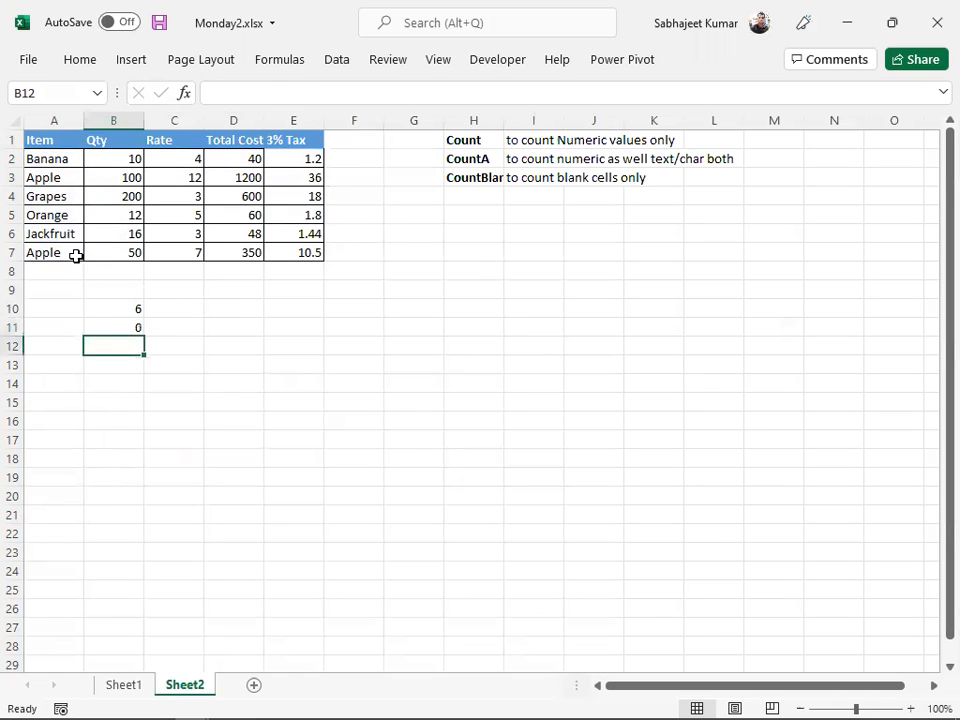
Inspect the range referenced by the COUNT formula in cell B11.
{"action": "left_click", "coordinate": [122, 324]}
{"action": "double_click", "coordinate": [122, 324]}
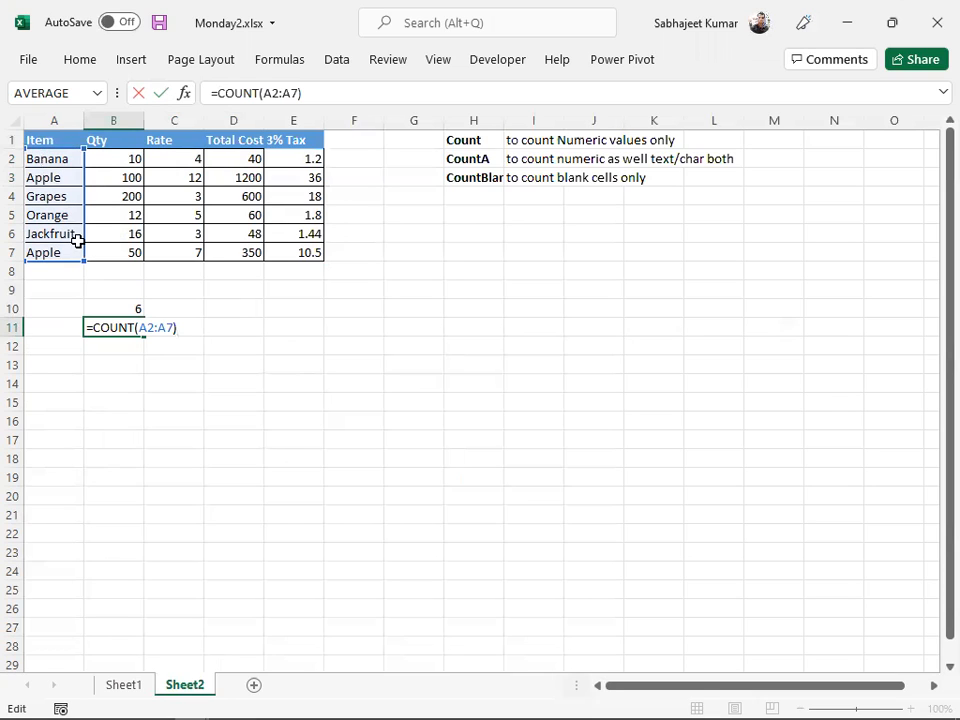
{"action": "key", "text": "ctrl+Return"}
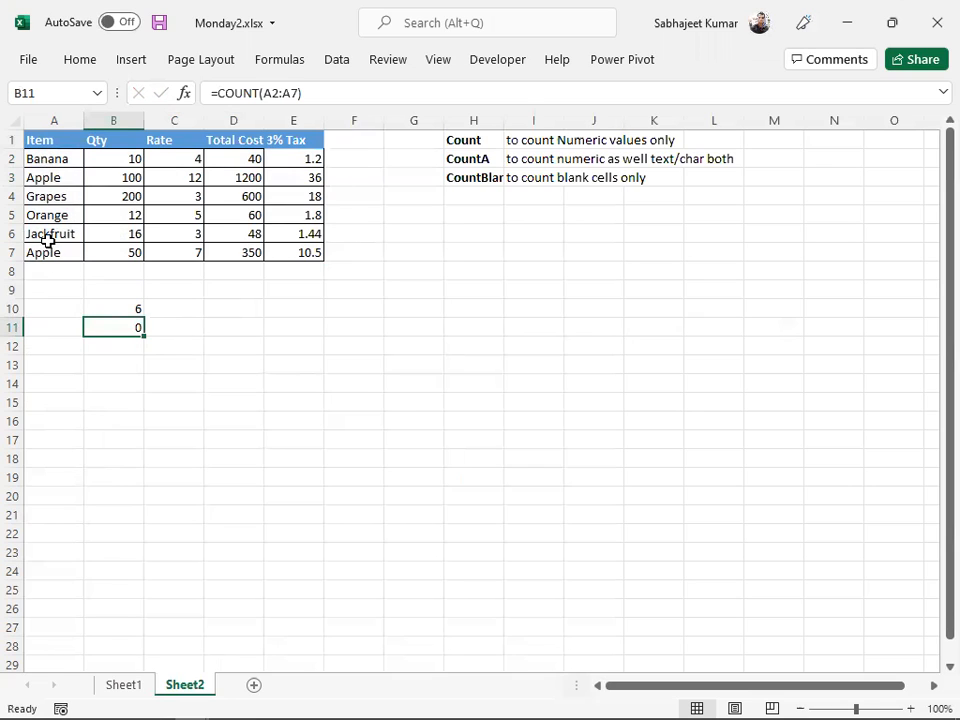
Append a 7 to the Banana entry in cell A2, and remove that number again.
{"action": "left_click", "coordinate": [43, 159]}
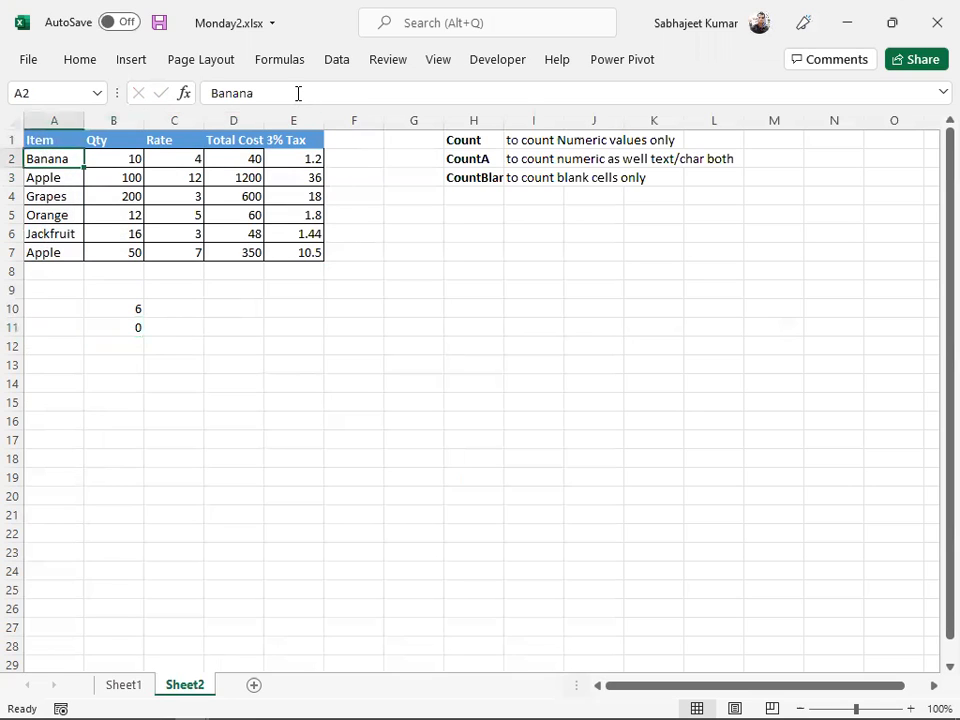
{"action": "left_click", "coordinate": [298, 93]}
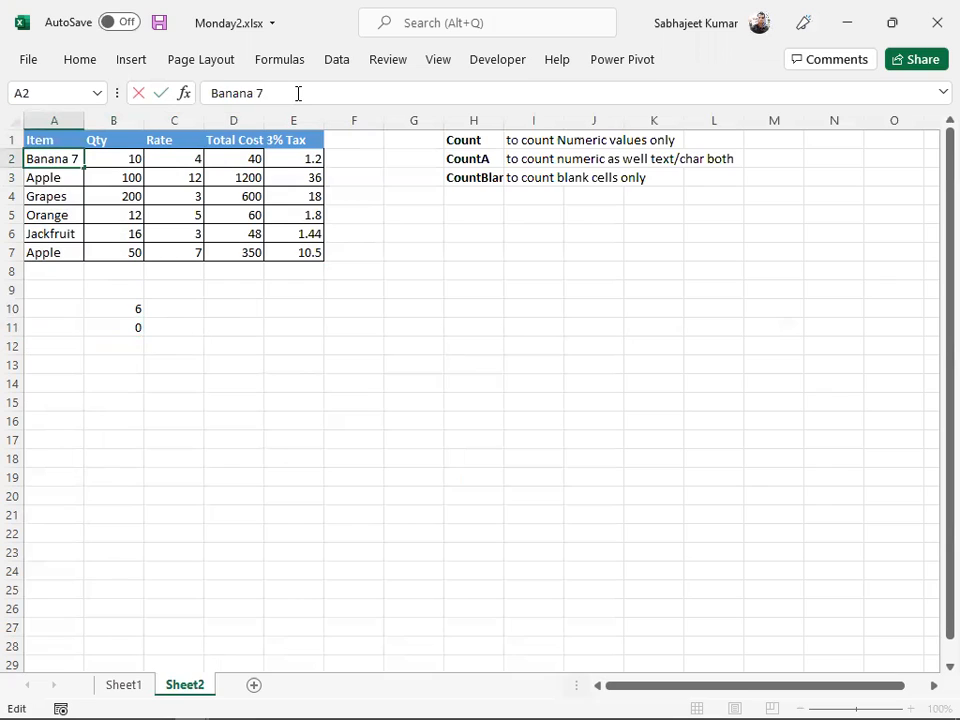
{"action": "key", "text": "Return"}
{"action": "key", "text": "Up"}
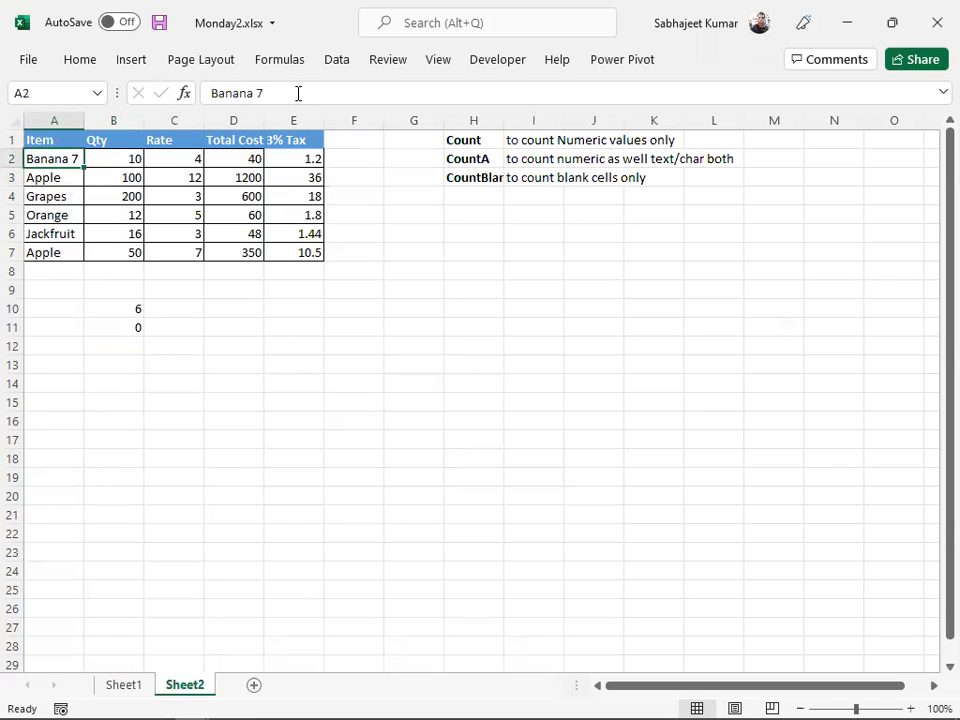
{"action": "key", "text": "F2"}
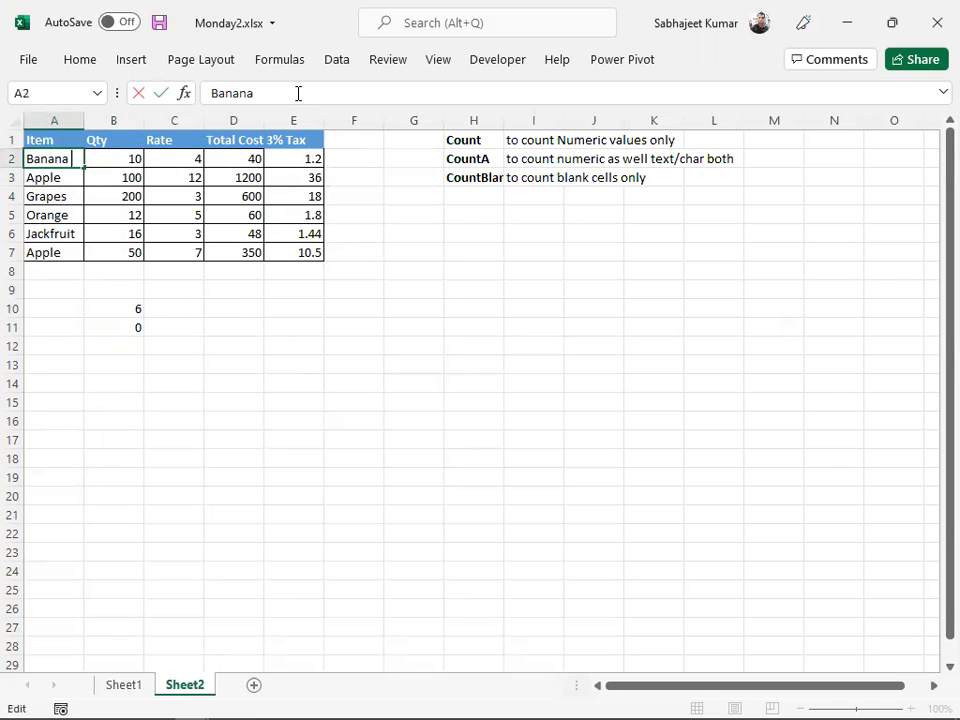
{"action": "key", "text": "Return"}
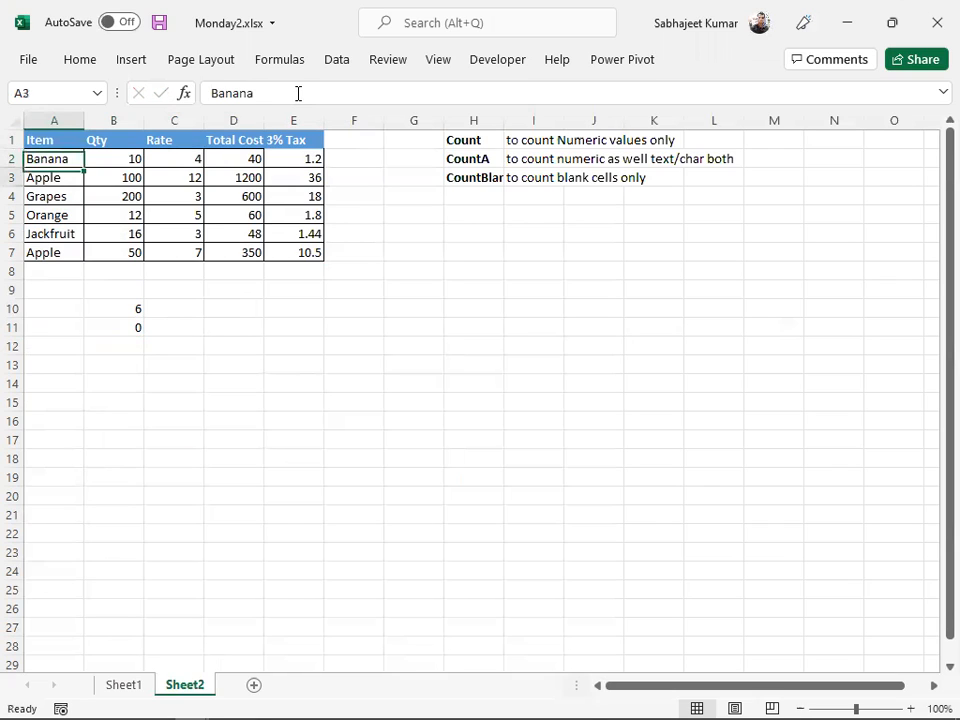
Add a bold "Count" heading in cell B9 above the two COUNT formulas.
{"action": "left_click", "coordinate": [175, 303]}
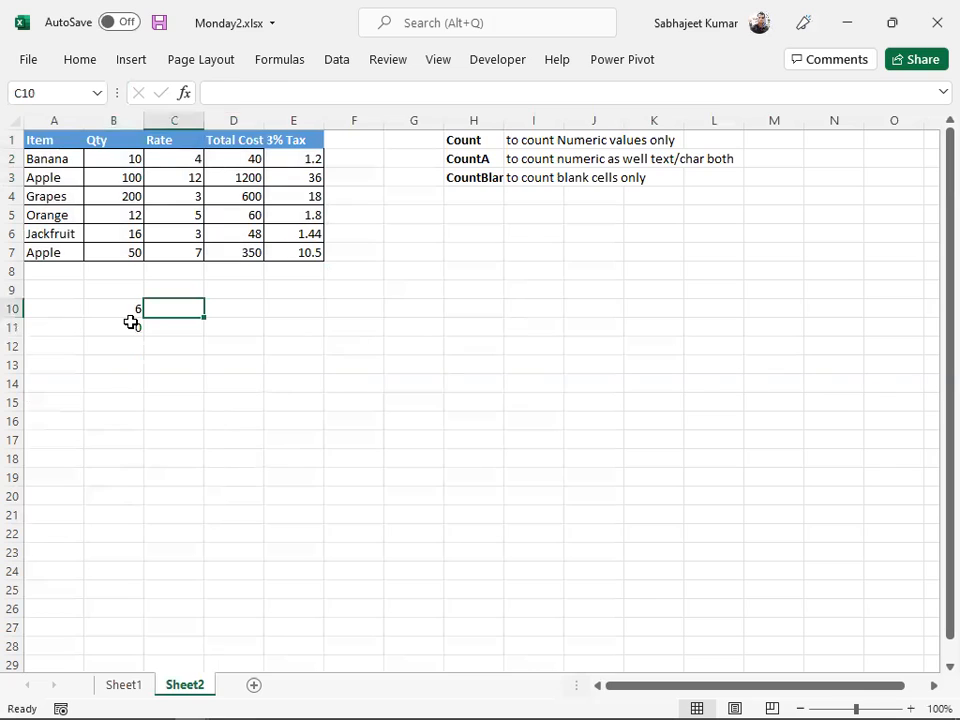
{"action": "left_click", "coordinate": [131, 322]}
{"action": "left_click_drag", "start_coordinate": [122, 306], "coordinate": [125, 326]}
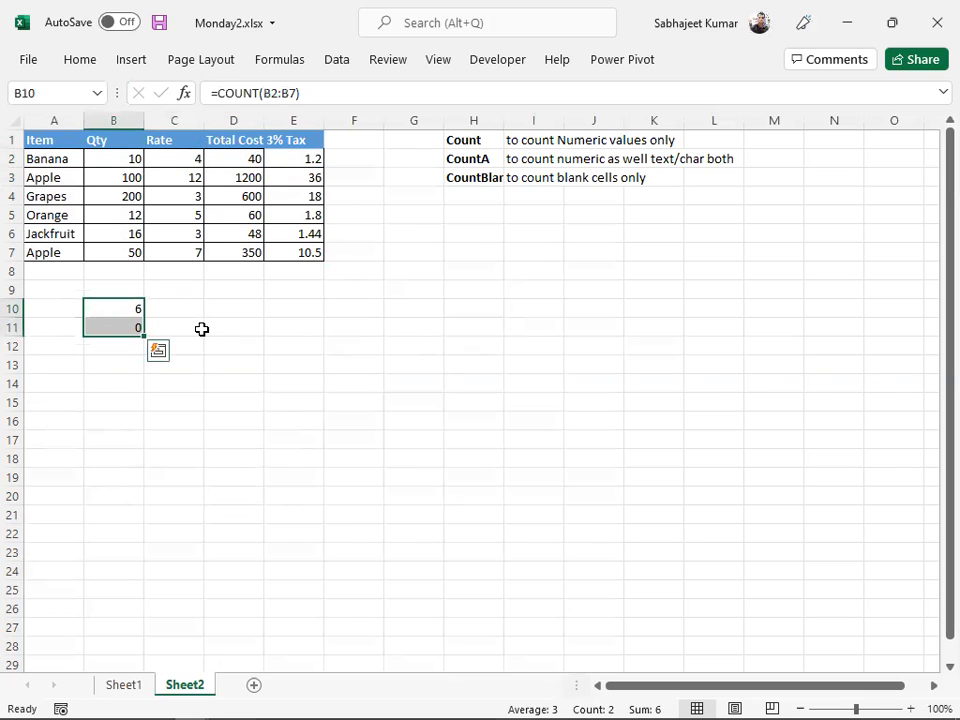
{"action": "left_click", "coordinate": [130, 288]}
{"action": "type", "text": "Count"}
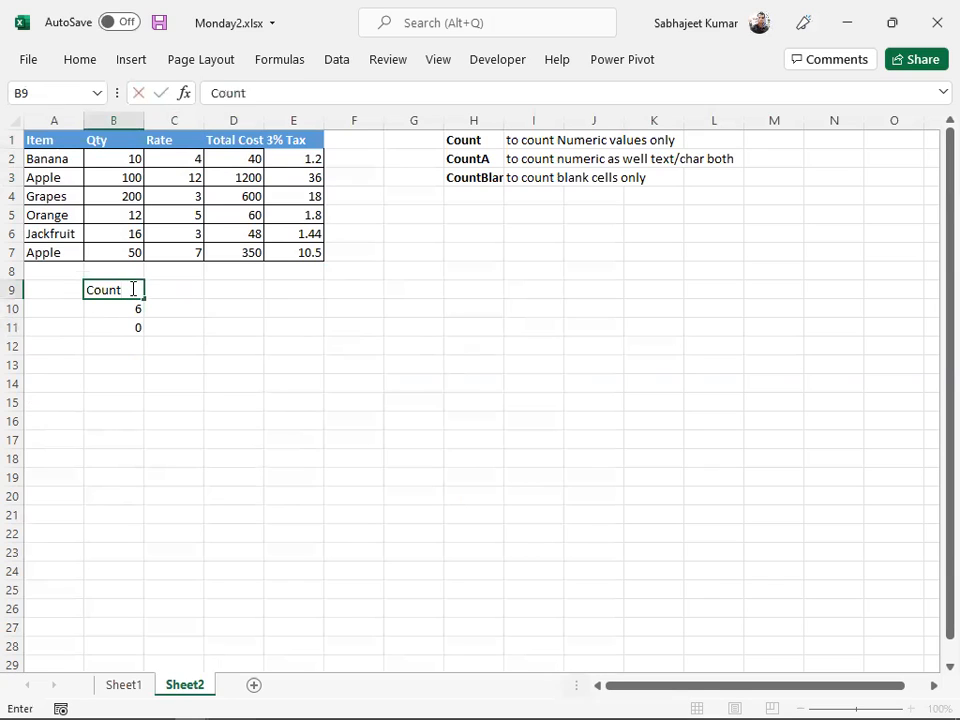
{"action": "key", "text": "Tab"}
{"action": "left_click", "coordinate": [131, 288]}
{"action": "key", "text": "ctrl+b"}
{"action": "key", "text": "Tab"}
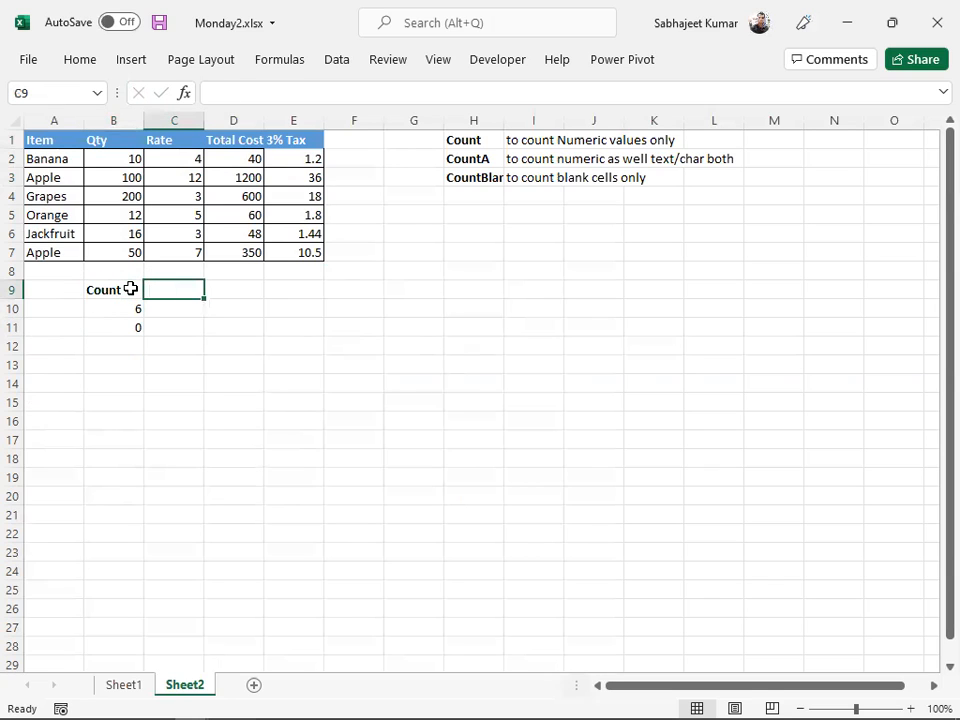
Add the heading "CountA" in cell C9.
{"action": "type", "text": "Co"}
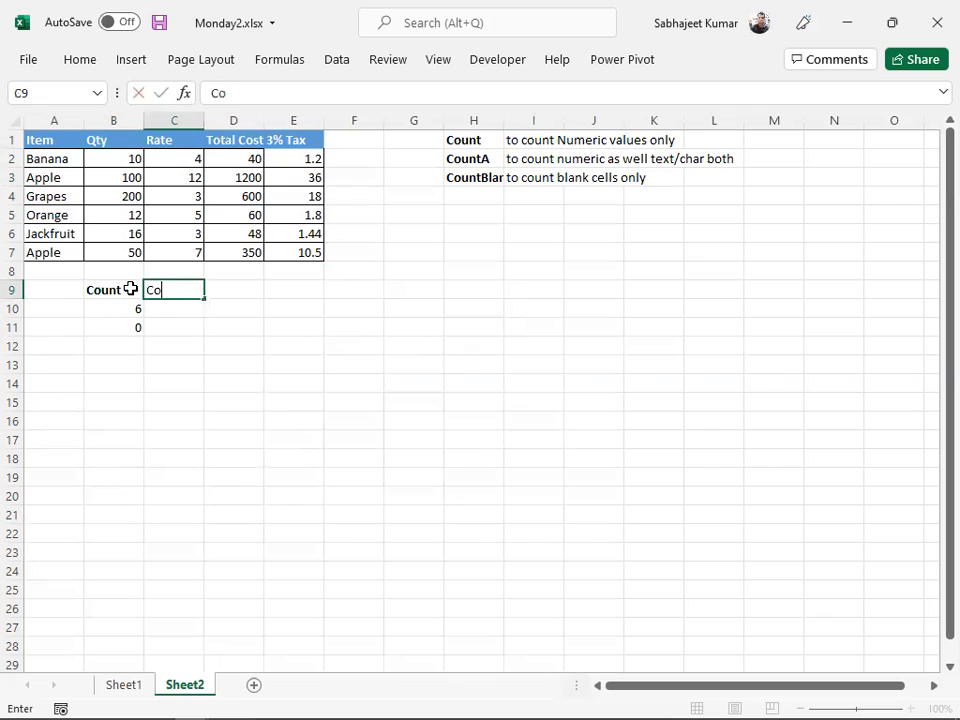
{"action": "type", "text": "untA"}
{"action": "key", "text": "Return"}
Enter a COUNTA formula for the Qty values B2:B7 in cell C10.
{"action": "key", "text": "Right"}
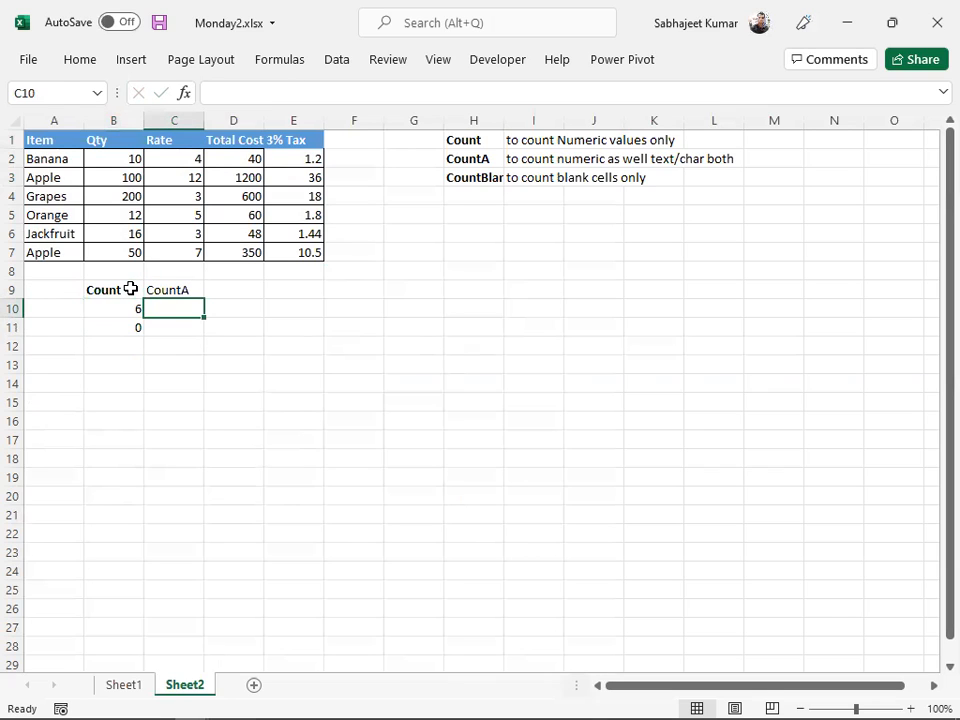
{"action": "type", "text": "=count"}
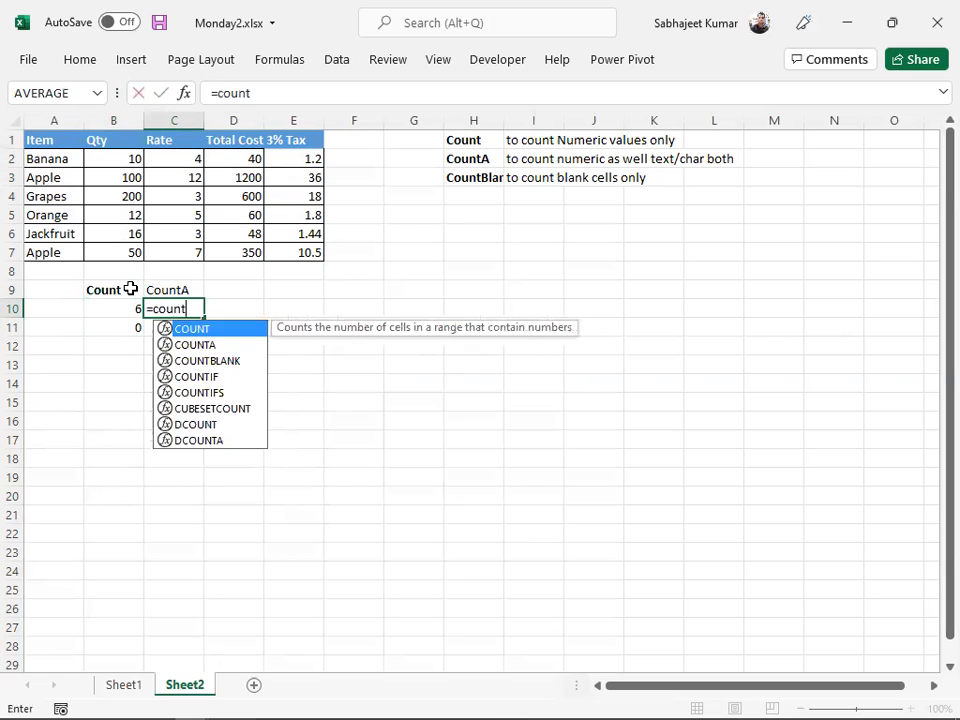
{"action": "key", "text": "Down"}
{"action": "key", "text": "Tab"}
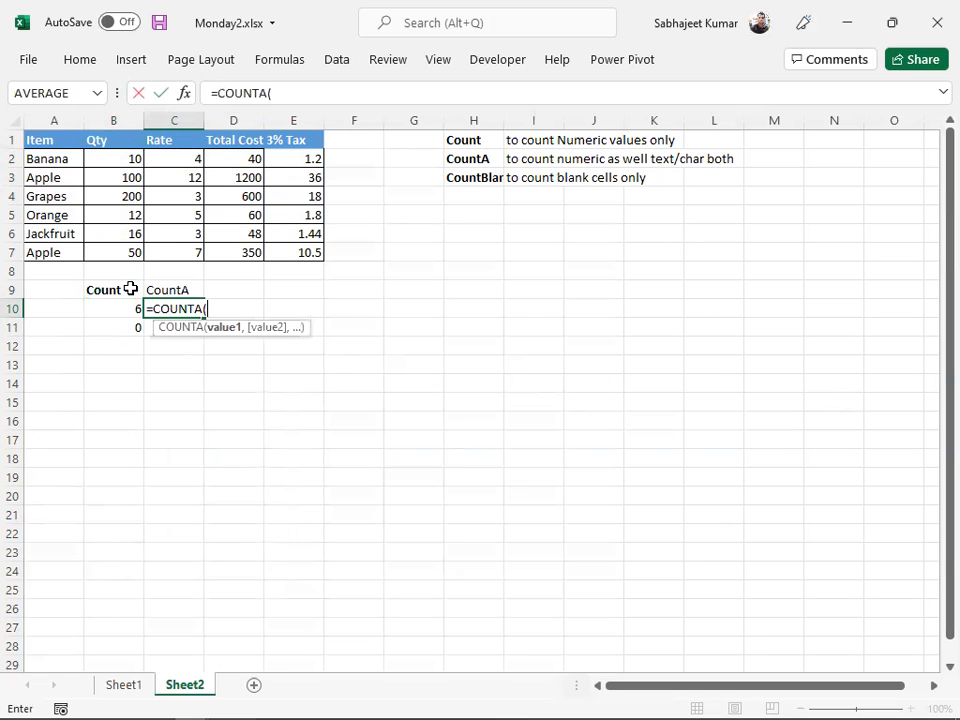
{"action": "left_click_drag", "start_coordinate": [110, 159], "coordinate": [125, 251]}
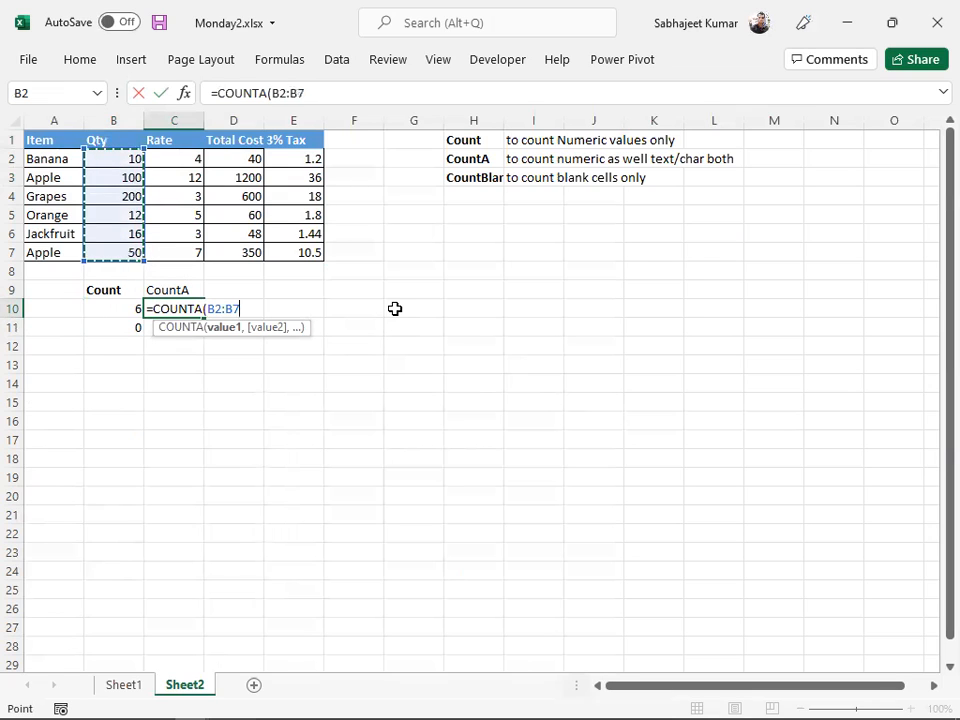
{"action": "key", "text": "Return"}
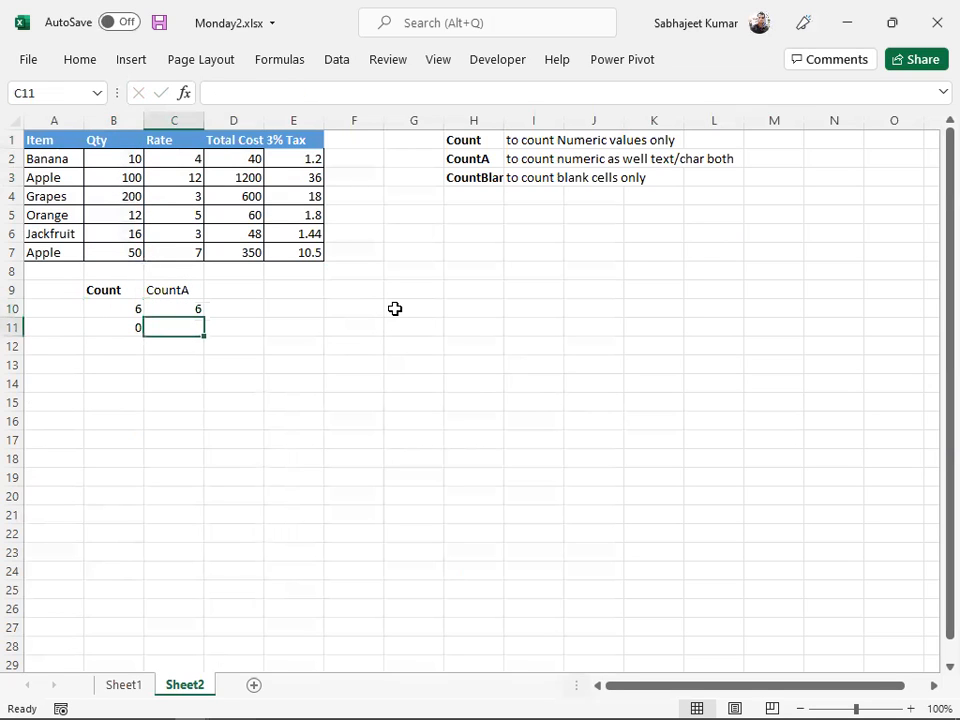
Enter =COUNTA(A2:A7) in cell C11 to count the item names, and check its referenced range.
{"action": "type", "text": "=c"}
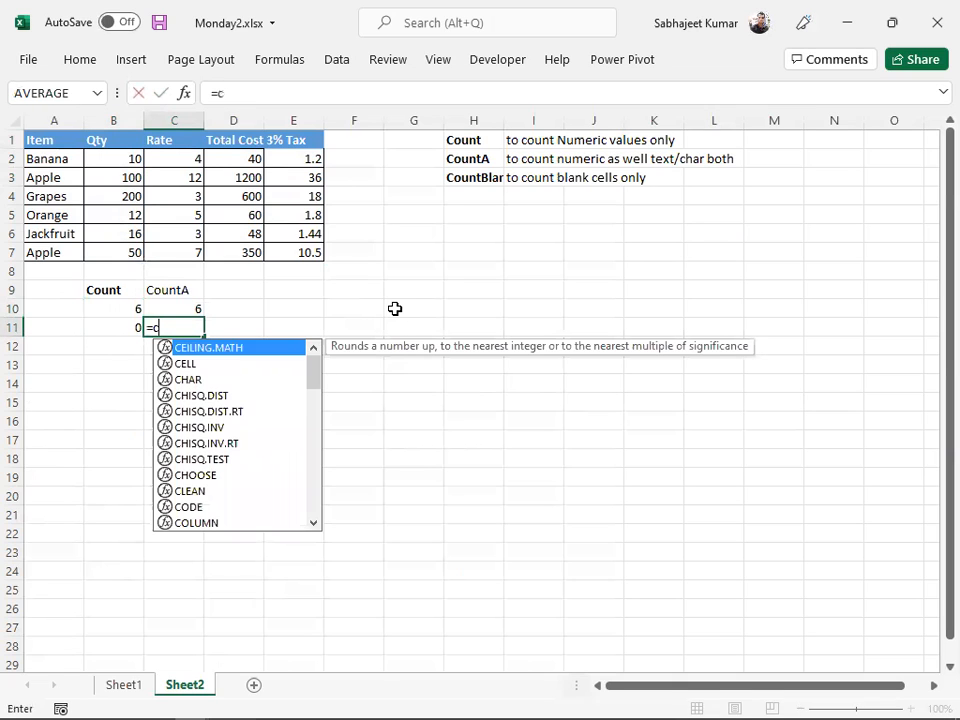
{"action": "type", "text": "oun"}
{"action": "key", "text": "Down"}
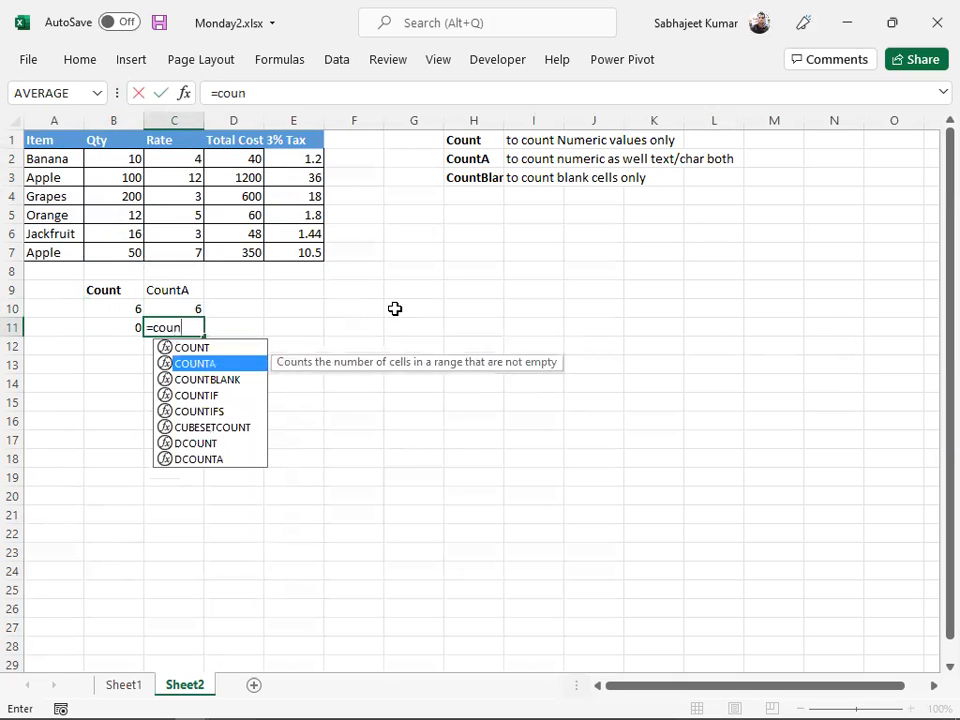
{"action": "key", "text": "Tab"}
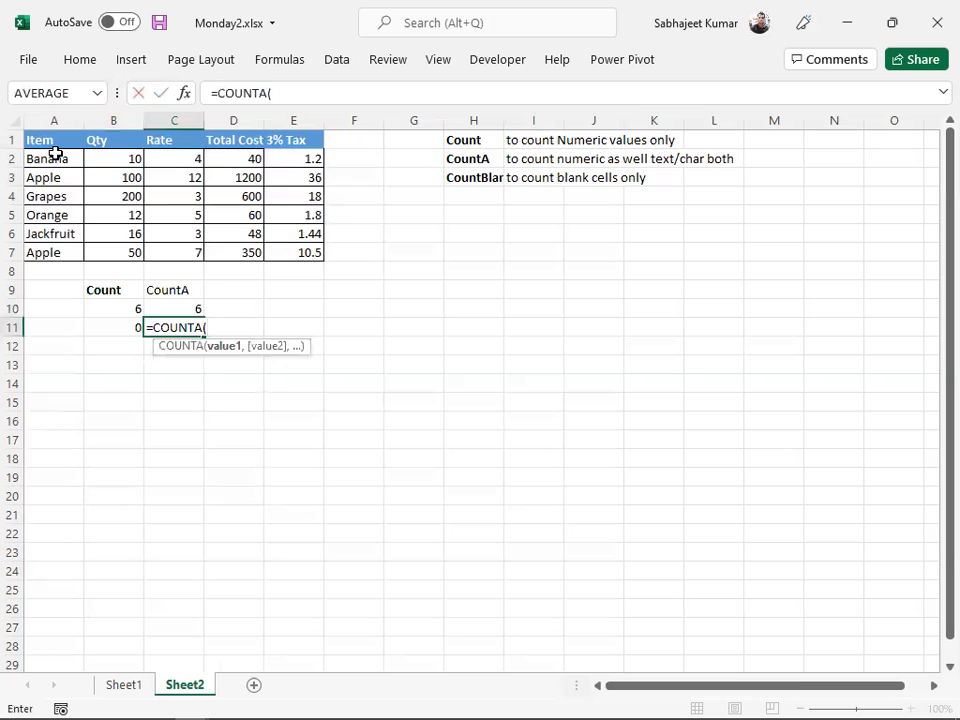
{"action": "left_click_drag", "start_coordinate": [60, 159], "coordinate": [58, 253]}
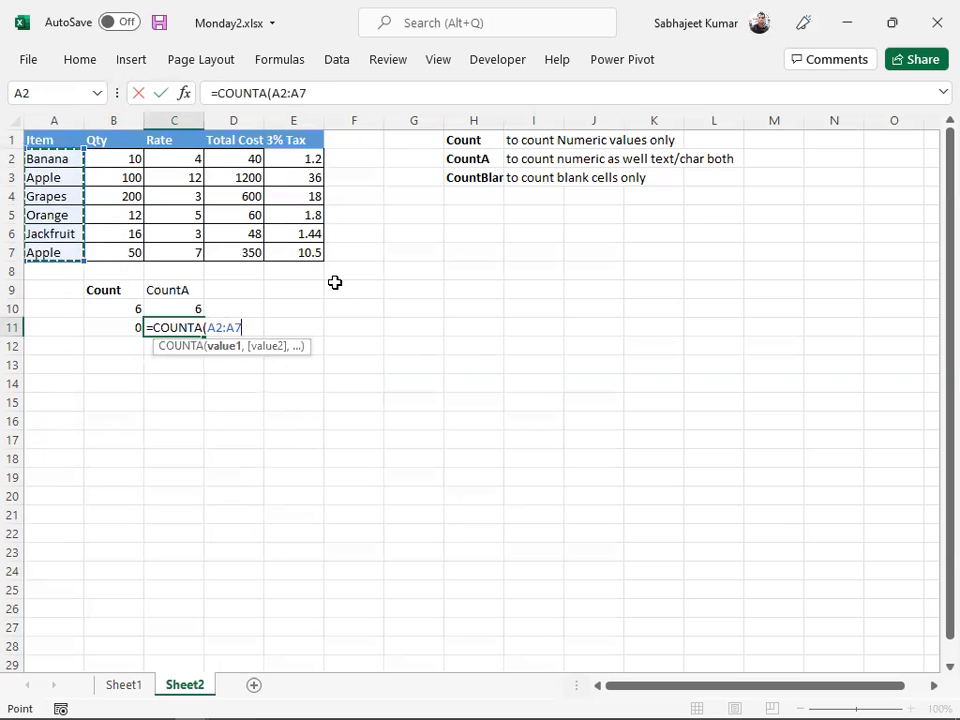
{"action": "key", "text": "Return"}
{"action": "key", "text": "Up"}
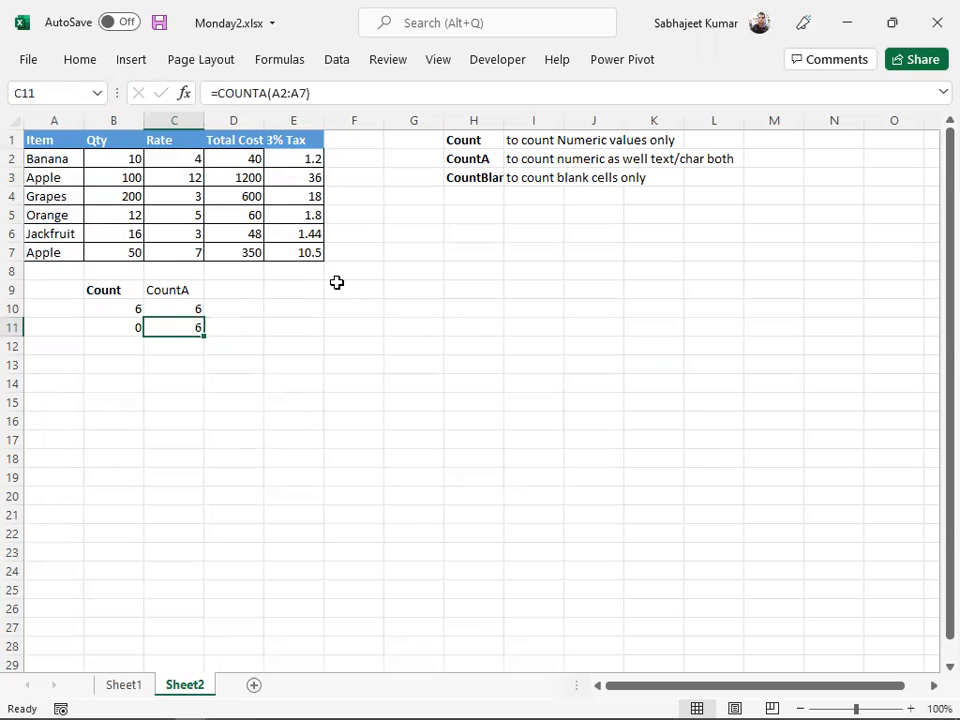
{"action": "key", "text": "F2"}
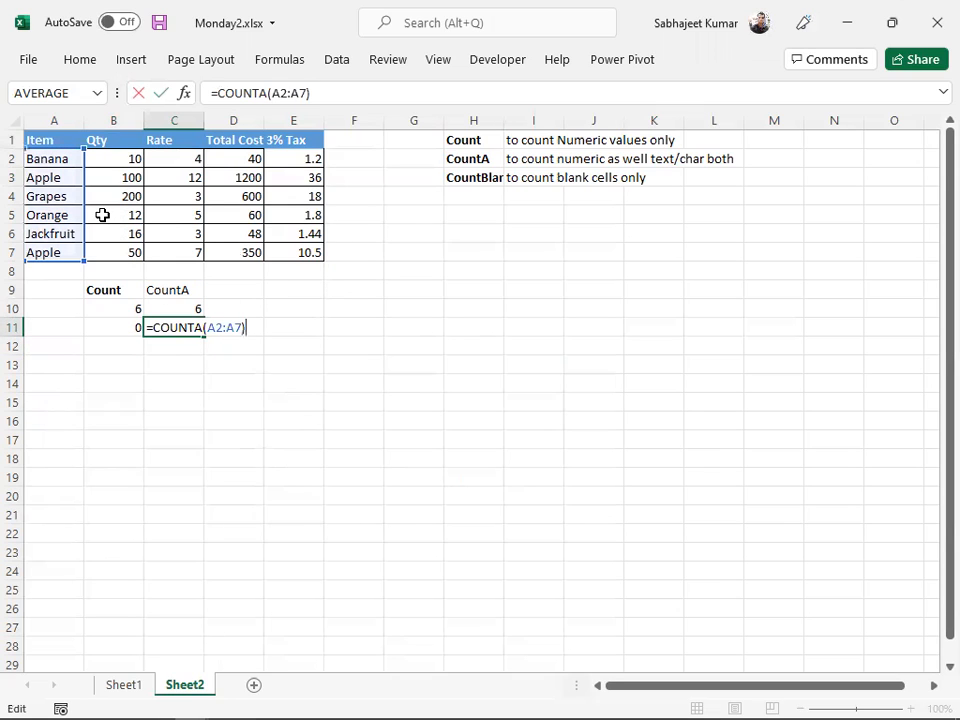
{"action": "key", "text": "Escape"}
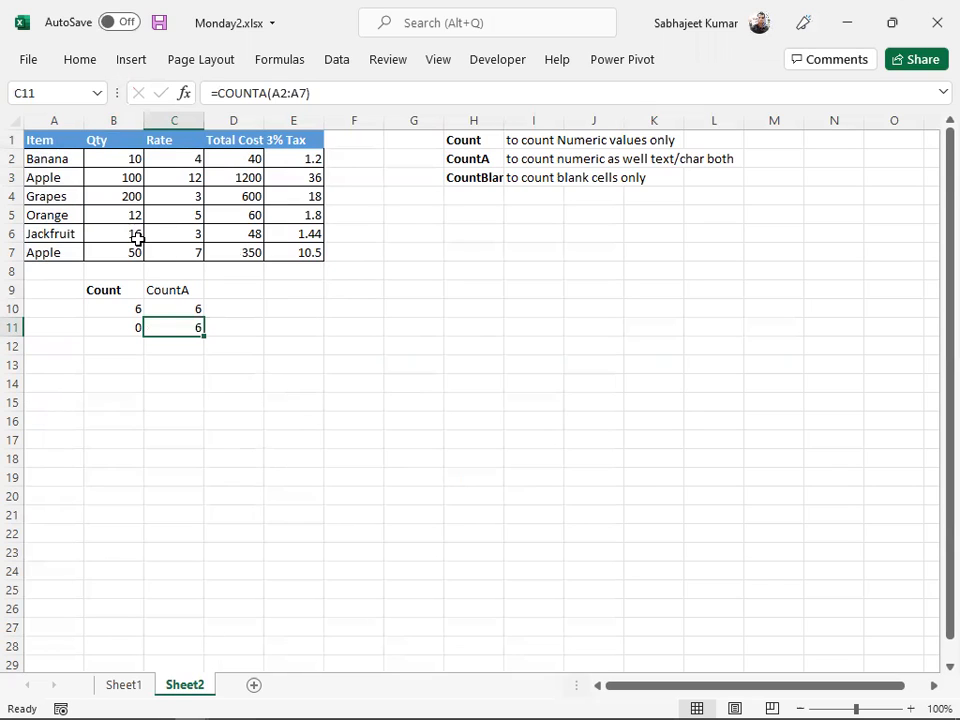
Copy the Qty values in B2:B7 to the range starting at cell A14.
{"action": "left_click_drag", "start_coordinate": [120, 164], "coordinate": [116, 242]}
{"action": "key", "text": "ctrl+c"}
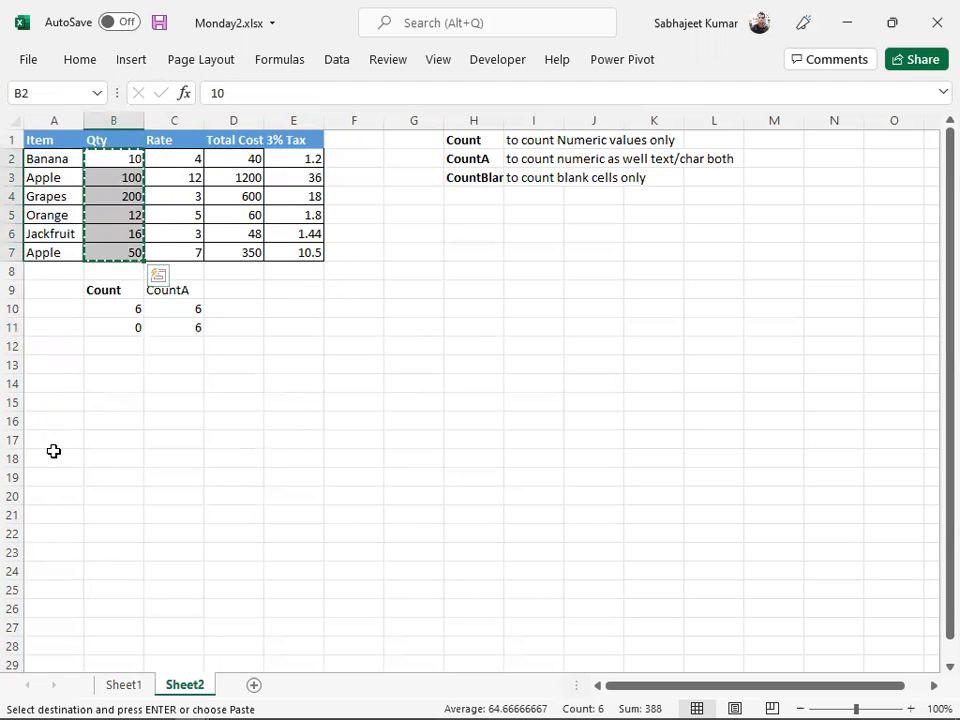
{"action": "left_click", "coordinate": [47, 383]}
{"action": "key", "text": "ctrl+v"}
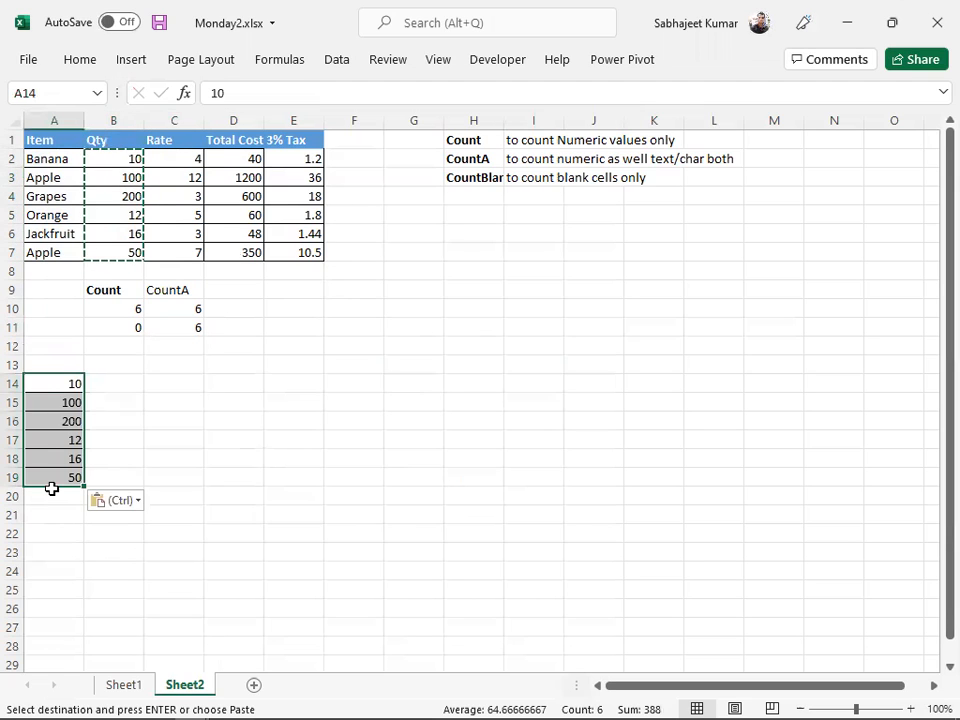
Replace the numbers in cells A17 and A19 of the copied list with people's names as text.
{"action": "left_click", "coordinate": [49, 440]}
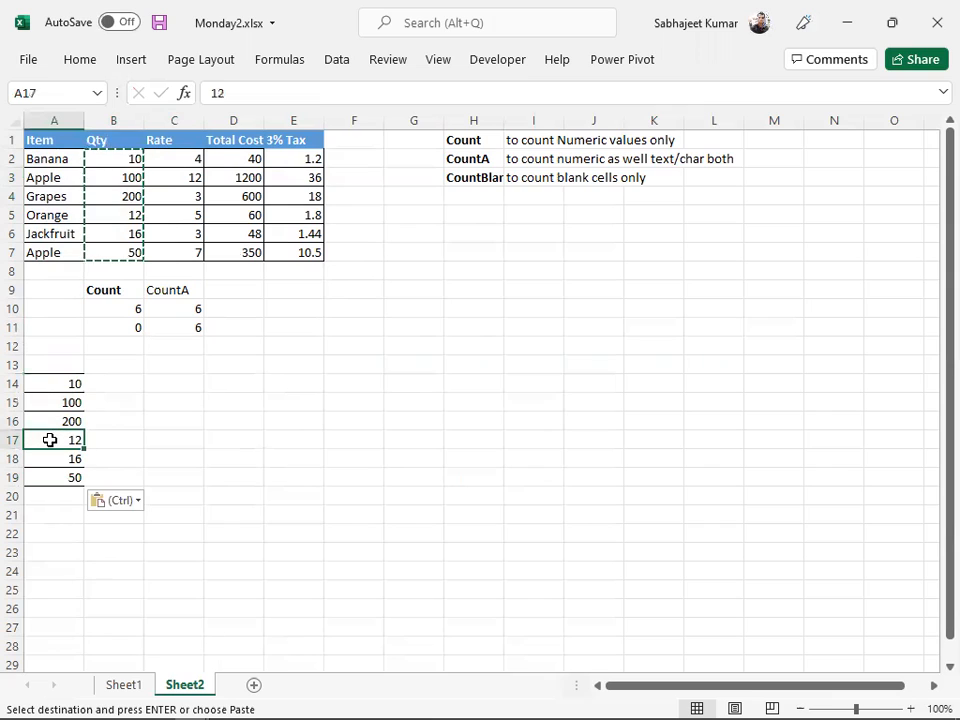
{"action": "type", "text": "Kumar"}
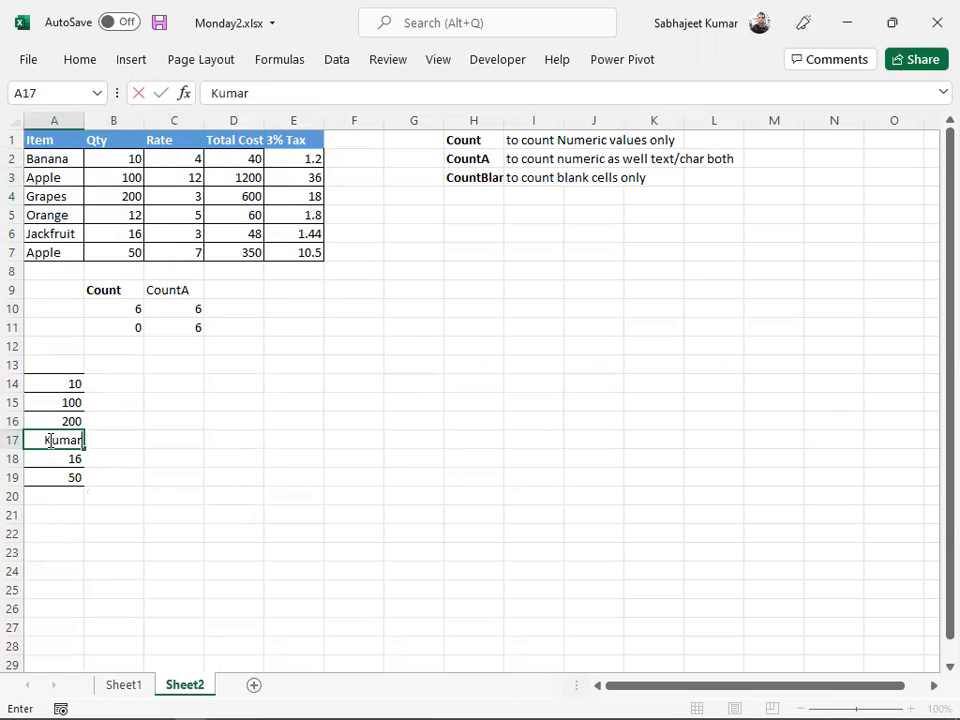
{"action": "key", "text": "Return"}
{"action": "key", "text": "Return"}
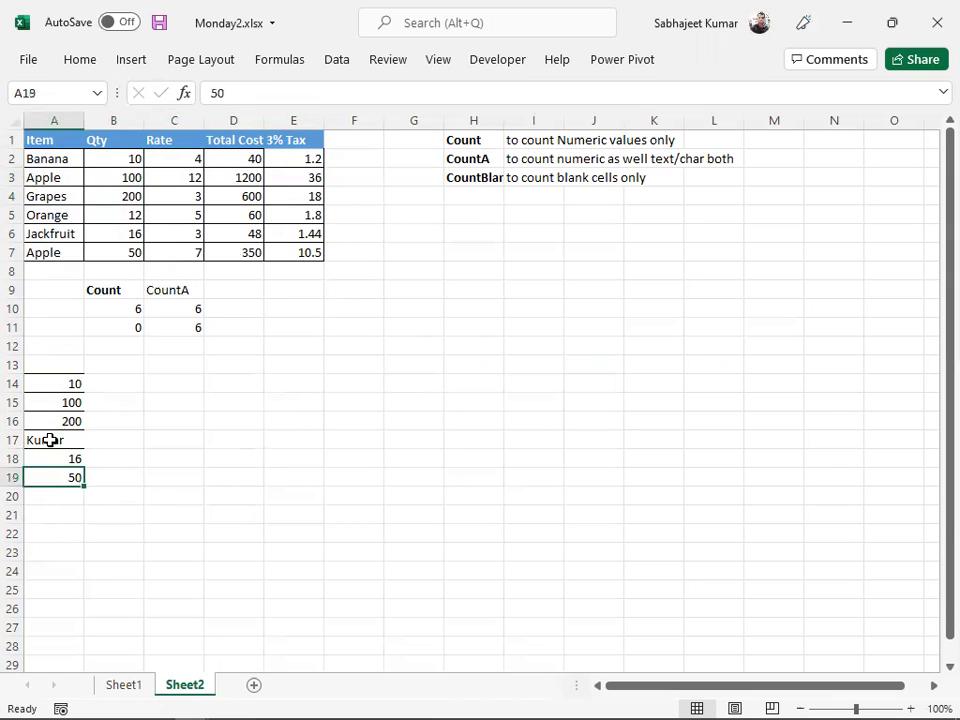
{"action": "type", "text": "Raj"}
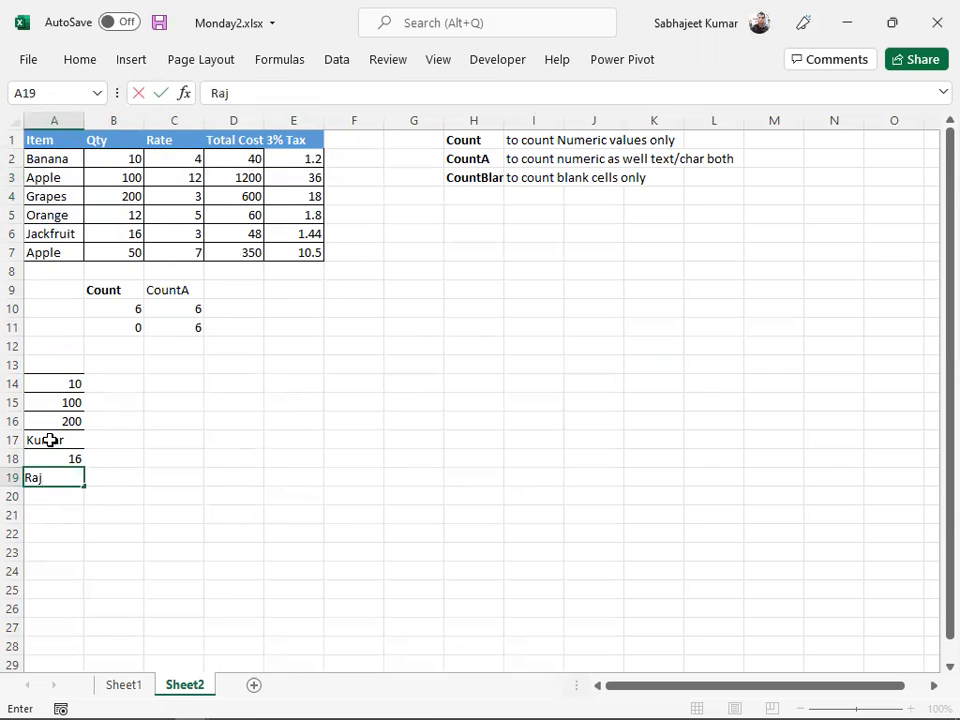
{"action": "key", "text": "ctrl+Return"}
{"action": "key", "text": "Up"}
{"action": "key", "text": "Up"}
{"action": "key", "text": "Up"}
{"action": "key", "text": "Up"}
{"action": "key", "text": "Right"}
{"action": "key", "text": "Right"}
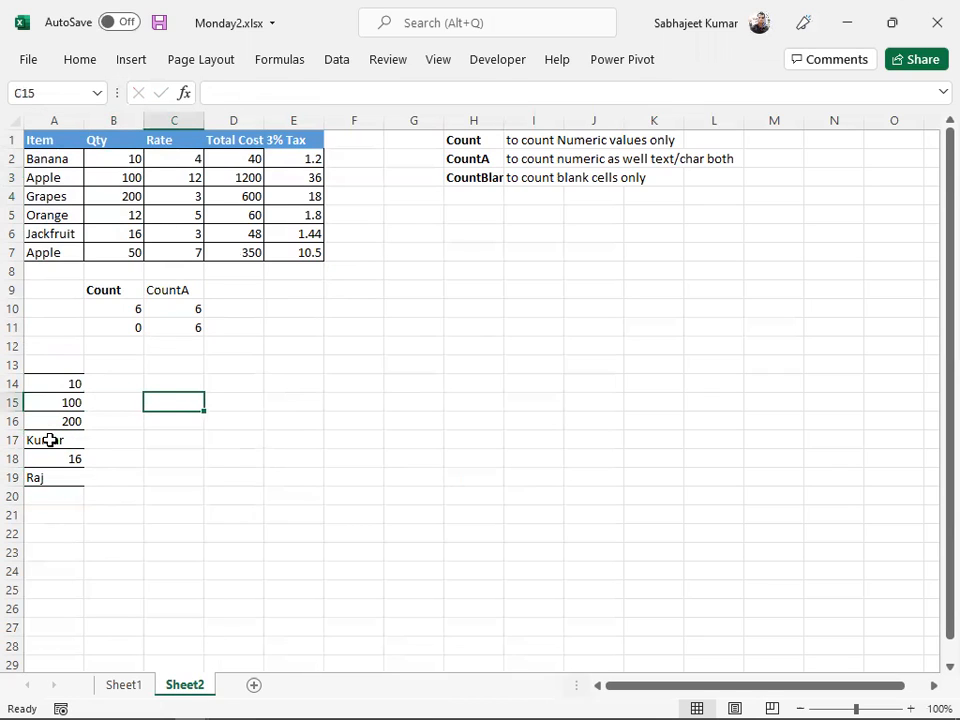
{"action": "key", "text": "Up"}
Remove the borders from the copied list in A14:A19.
{"action": "left_click_drag", "start_coordinate": [40, 385], "coordinate": [35, 490]}
{"action": "key", "text": "alt"}
{"action": "key", "text": "h"}
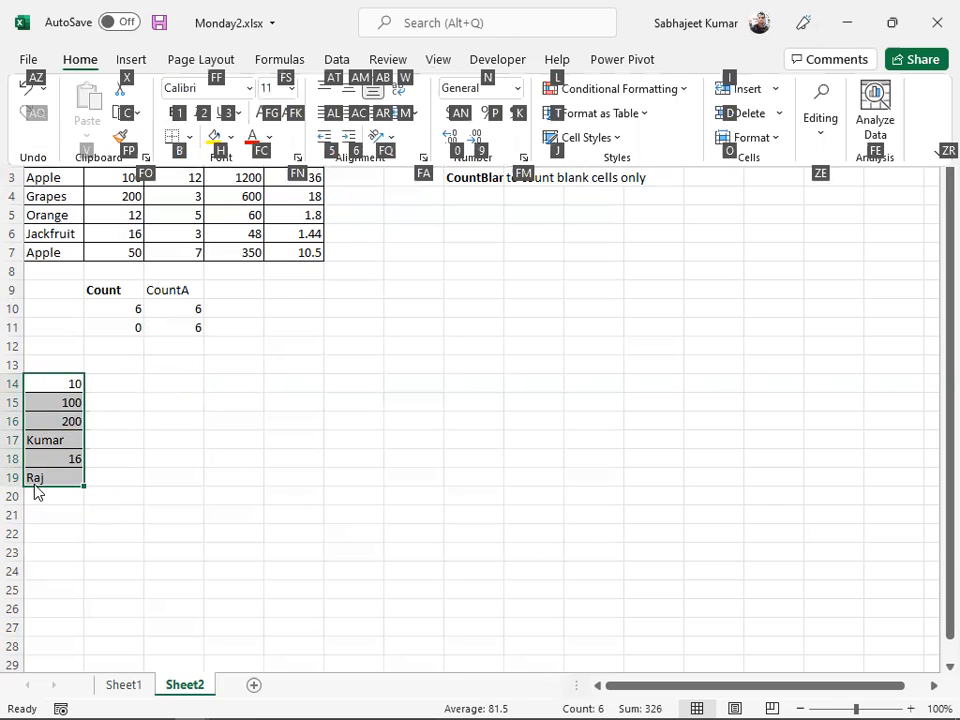
{"action": "key", "text": "Escape"}
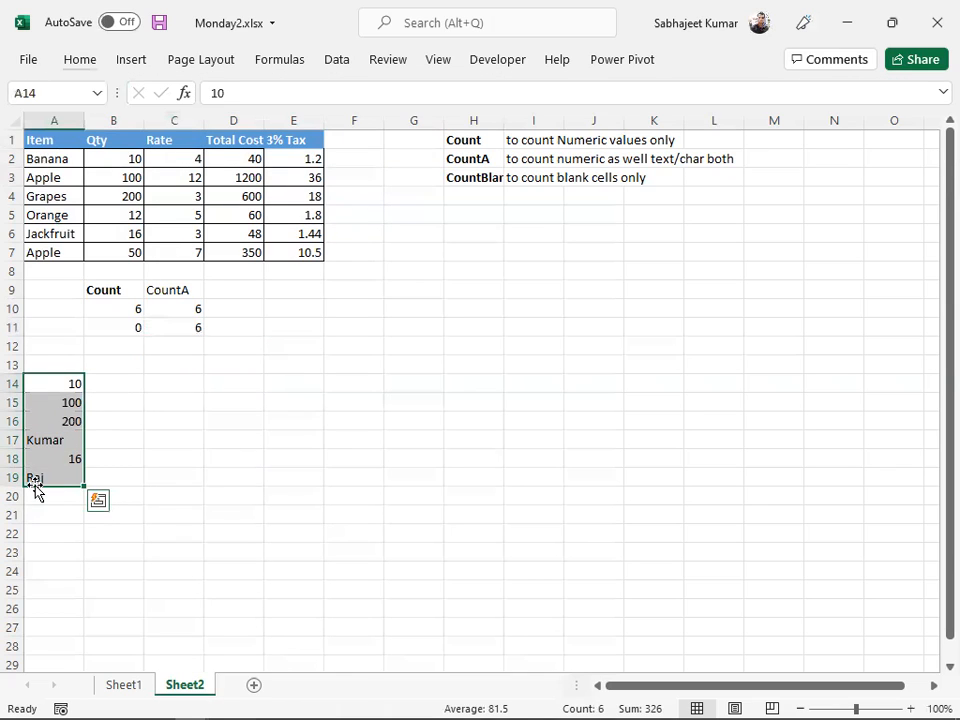
Enter =COUNT(A14:A19) in cell C14 and compare it with the text entries in A17 and A19.
{"action": "left_click", "coordinate": [173, 379]}
{"action": "type", "text": "="}
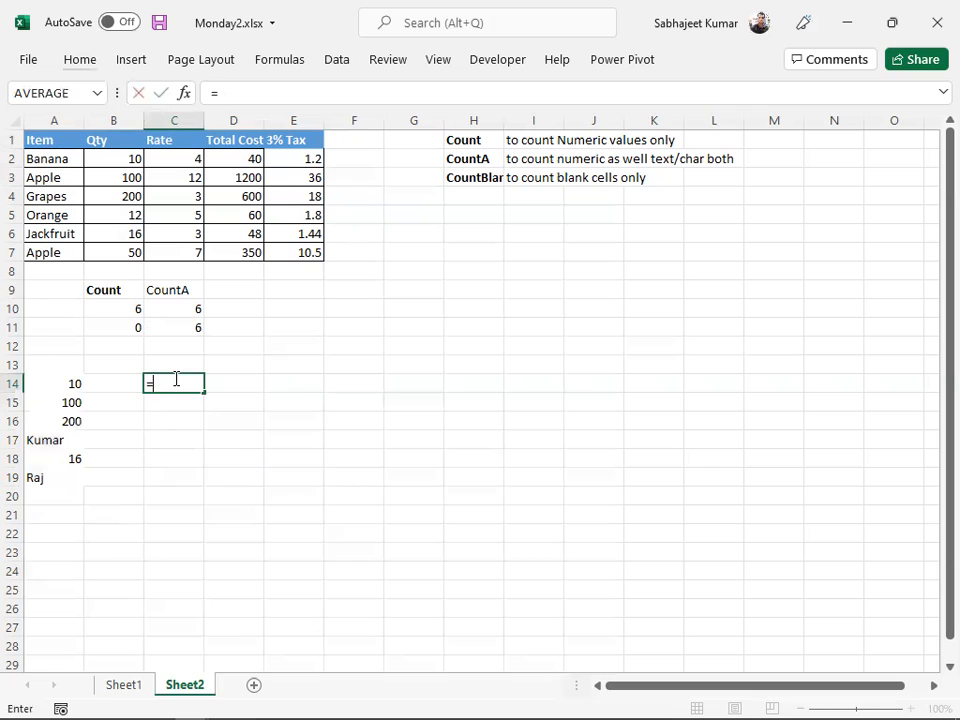
{"action": "type", "text": "count"}
{"action": "key", "text": "Tab"}
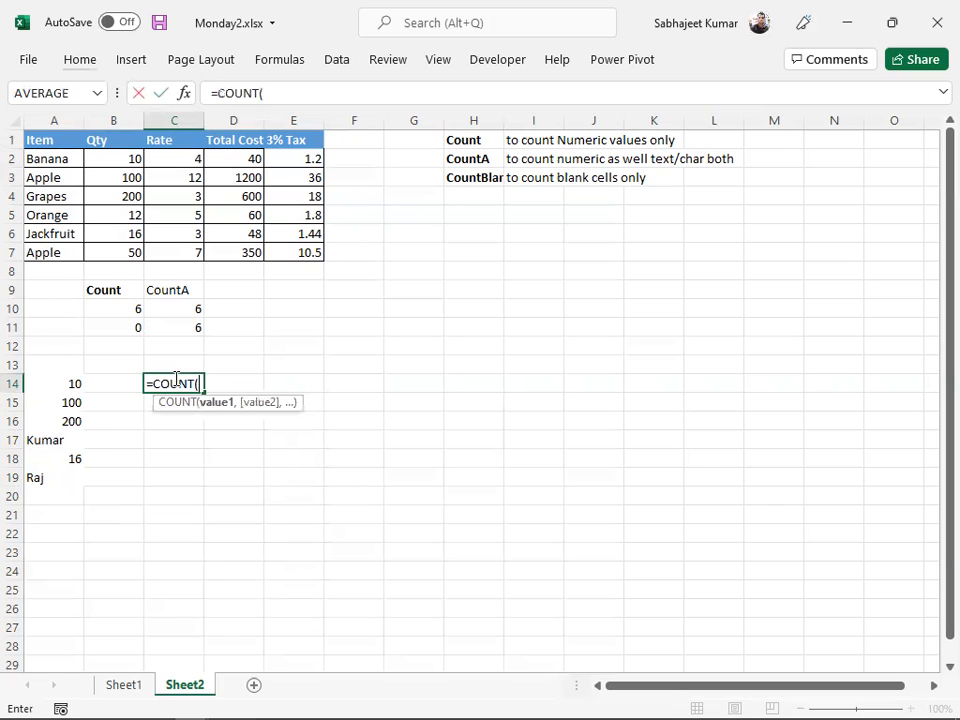
{"action": "left_click_drag", "start_coordinate": [62, 379], "coordinate": [49, 468]}
{"action": "key", "text": "Return"}
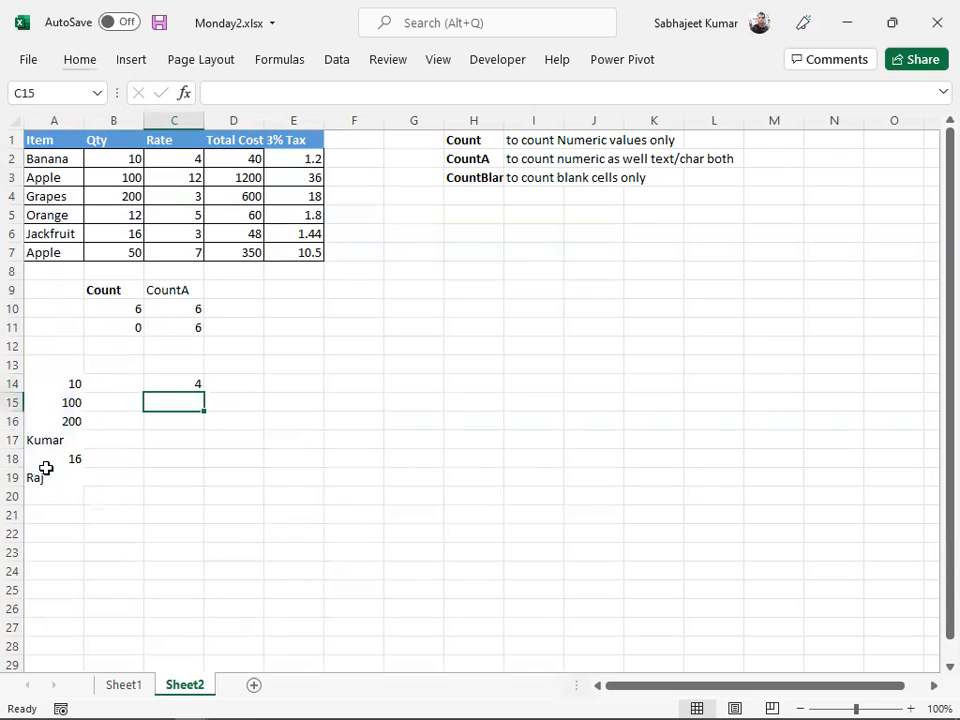
{"action": "key", "text": "Up"}
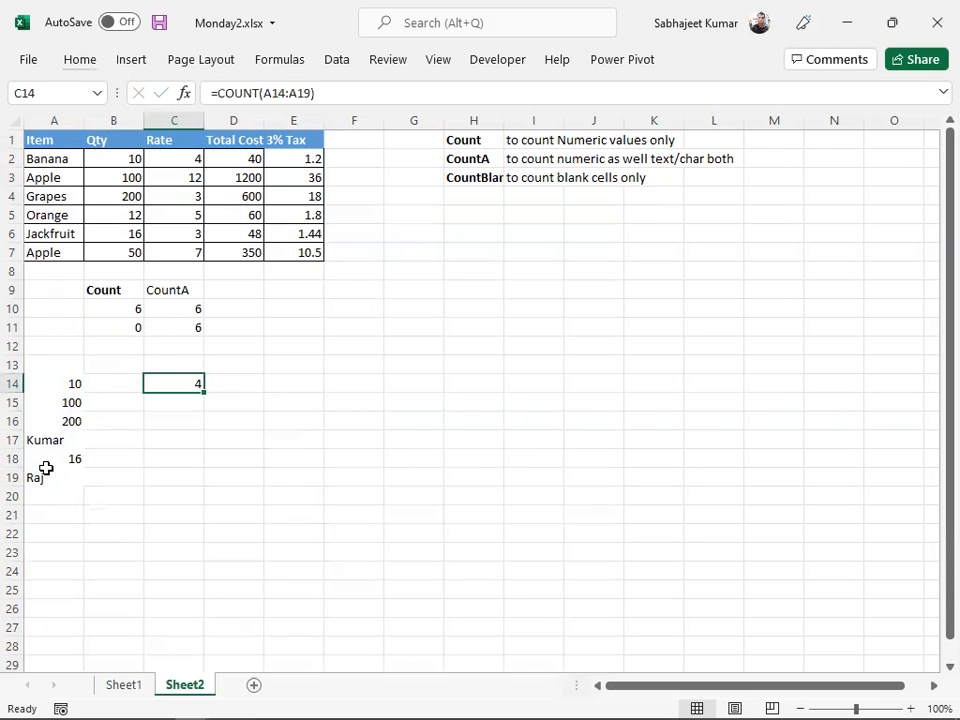
{"action": "left_click", "coordinate": [60, 440]}
{"action": "left_click", "coordinate": [58, 477]}
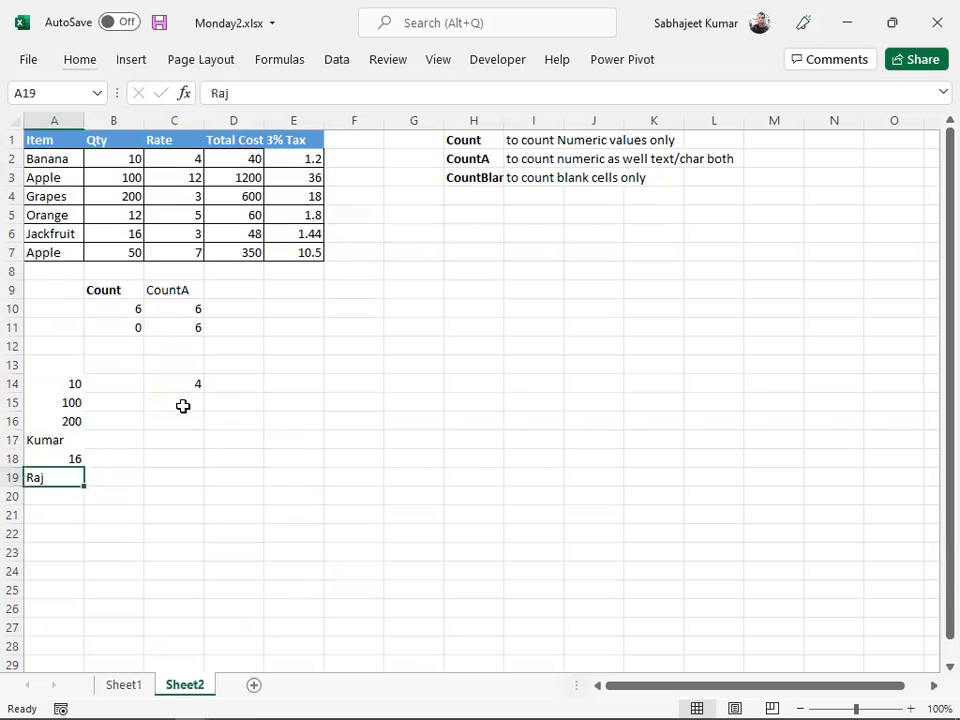
{"action": "left_click", "coordinate": [195, 383]}
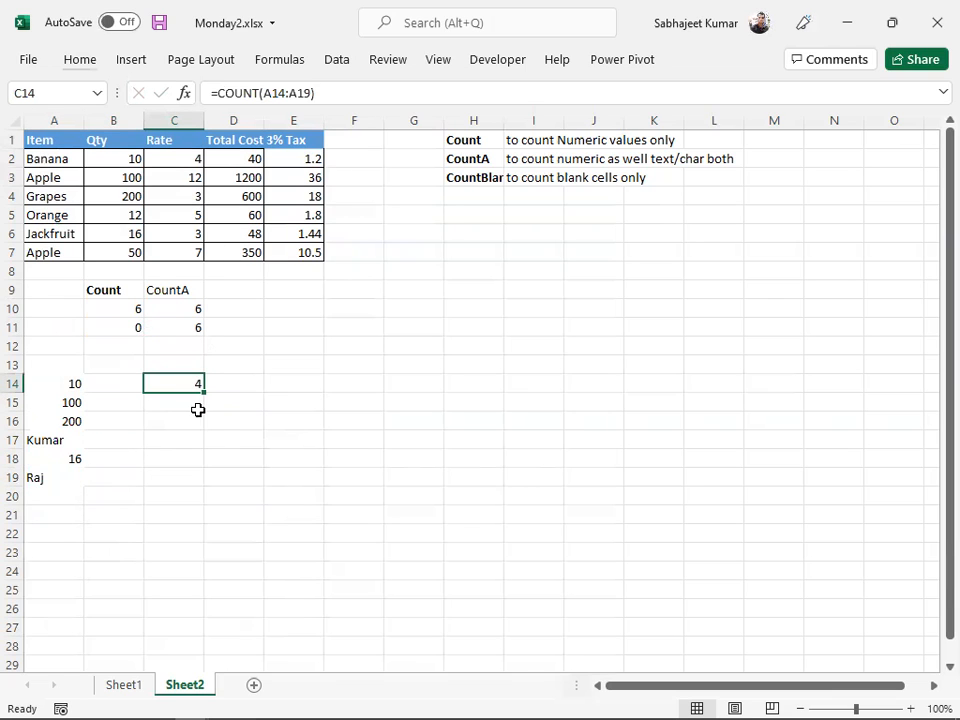
Enter =COUNTA(A14:A19) in cell C15 to count both numbers and text in the mixed list.
{"action": "left_click", "coordinate": [190, 404]}
{"action": "type", "text": "=count"}
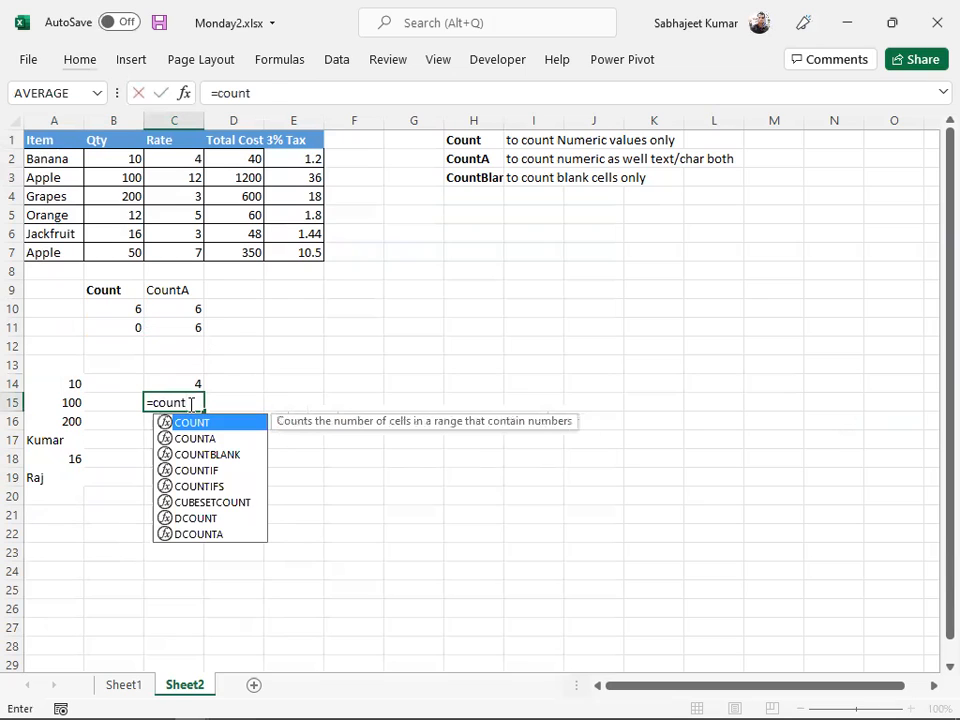
{"action": "key", "text": "Down"}
{"action": "key", "text": "Tab"}
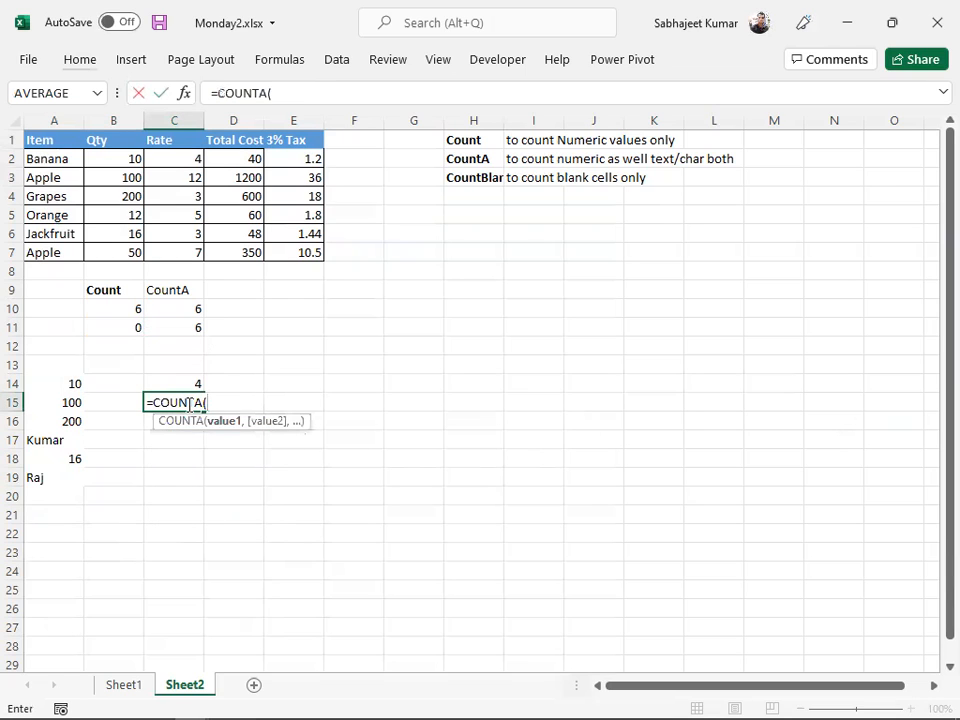
{"action": "left_click_drag", "start_coordinate": [68, 385], "coordinate": [64, 488]}
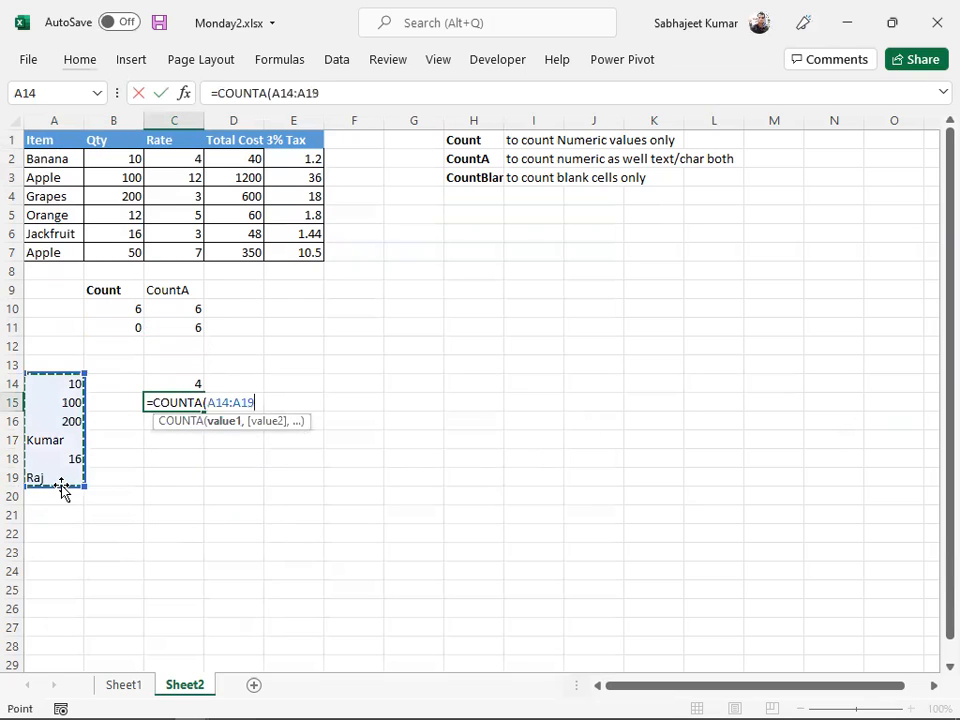
{"action": "key", "text": "Return"}
{"action": "key", "text": "Up"}
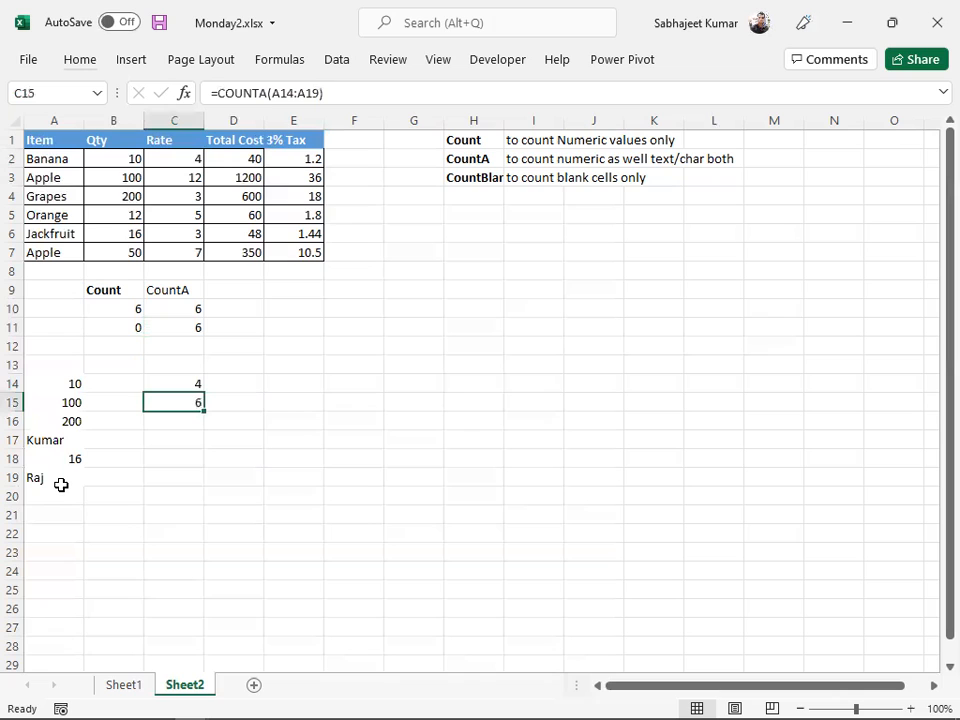
Enter =COUNTA(A14:A19)-COUNT(A14:A19) in cell D14 to count only the text entries in the mixed list.
{"action": "key", "text": "Up"}
{"action": "key", "text": "Right"}
{"action": "type", "text": "=count"}
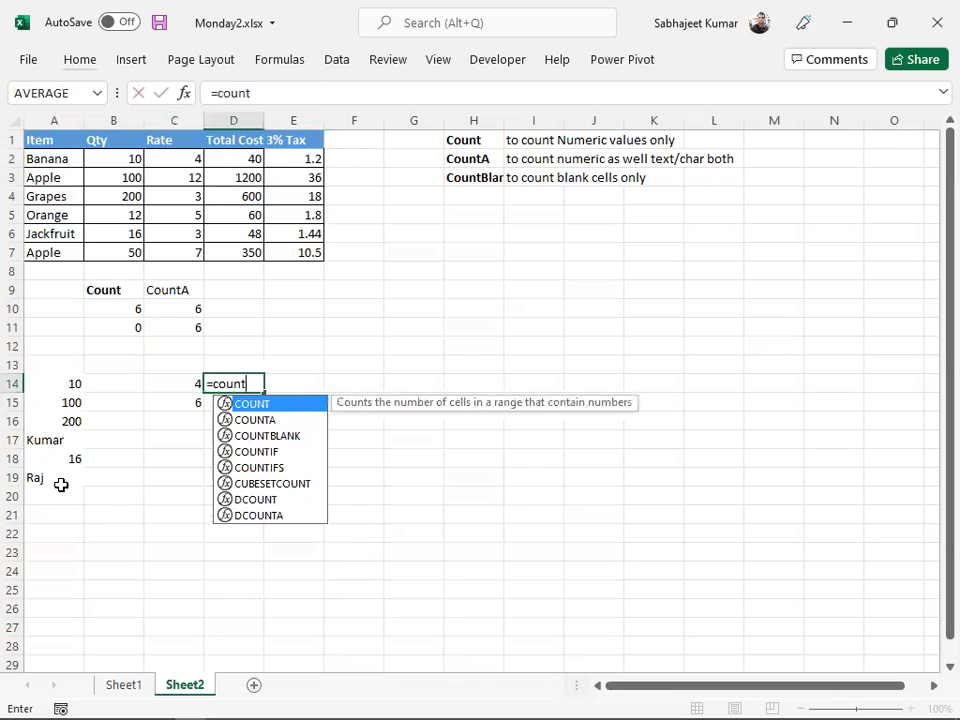
{"action": "key", "text": "Down"}
{"action": "key", "text": "Tab"}
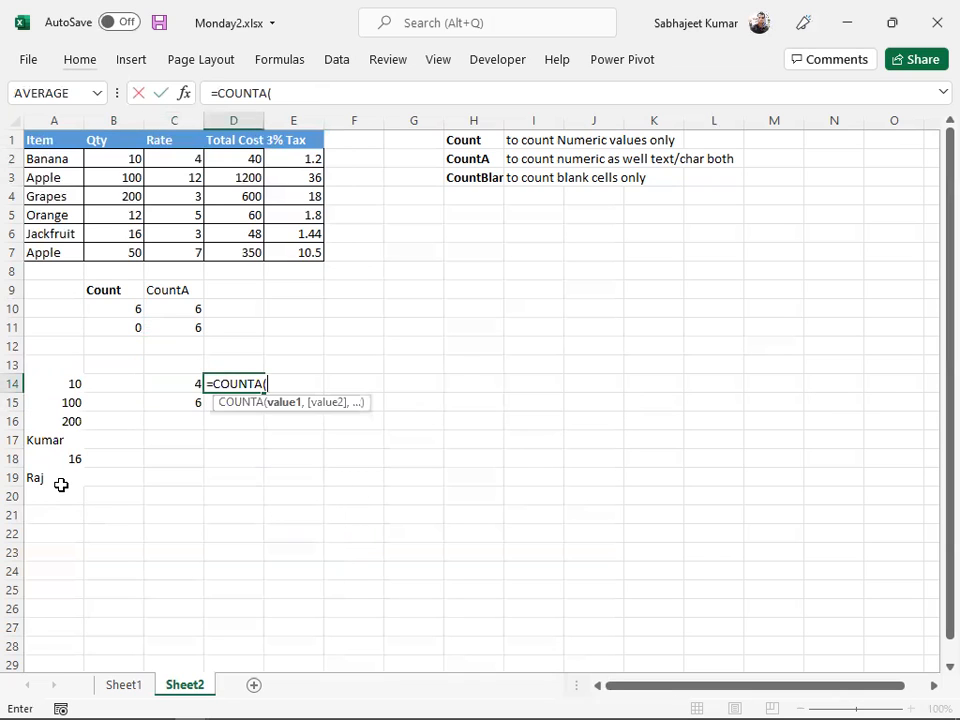
{"action": "left_click_drag", "start_coordinate": [56, 380], "coordinate": [59, 472]}
{"action": "type", "text": ")-"}
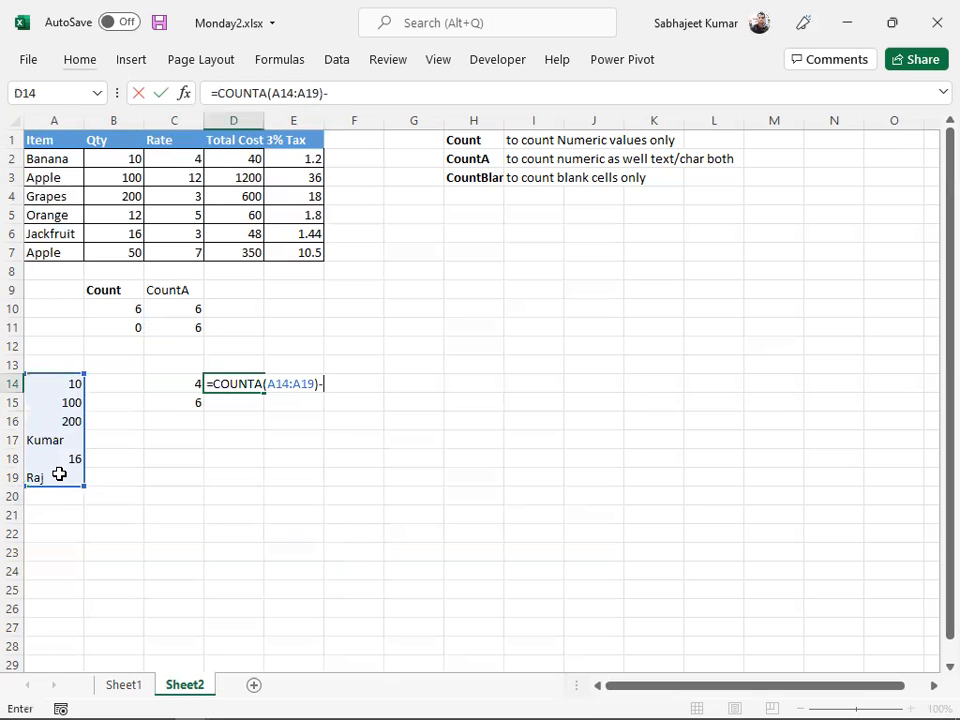
{"action": "type", "text": "count"}
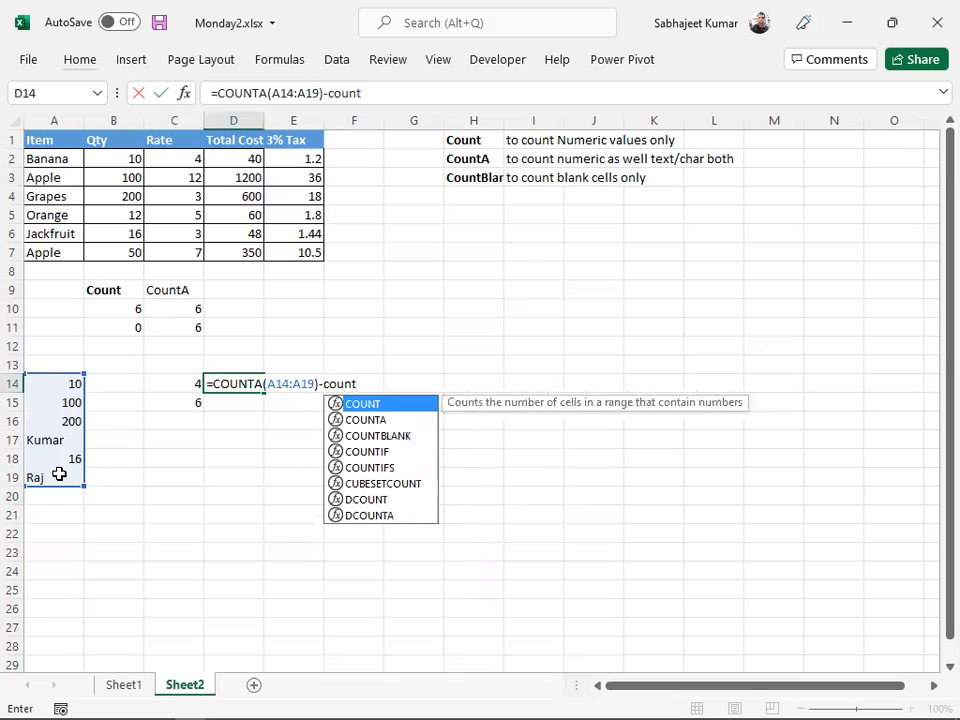
{"action": "key", "text": "Tab"}
{"action": "left_click_drag", "start_coordinate": [54, 386], "coordinate": [62, 474]}
{"action": "key", "text": "Return"}
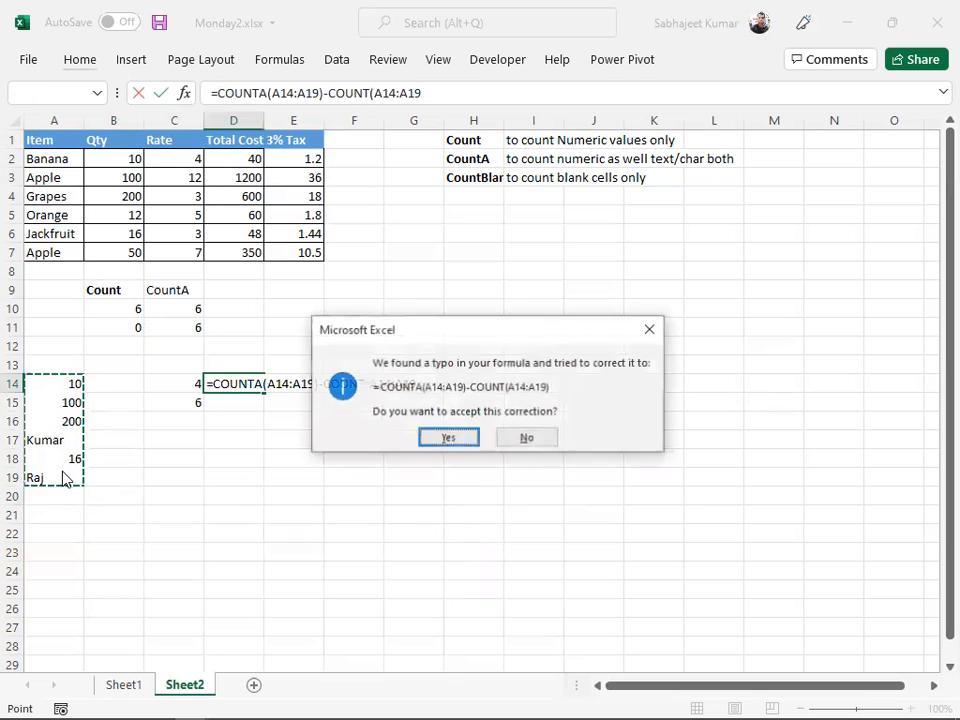
{"action": "key", "text": "Return"}
{"action": "key", "text": "Up"}
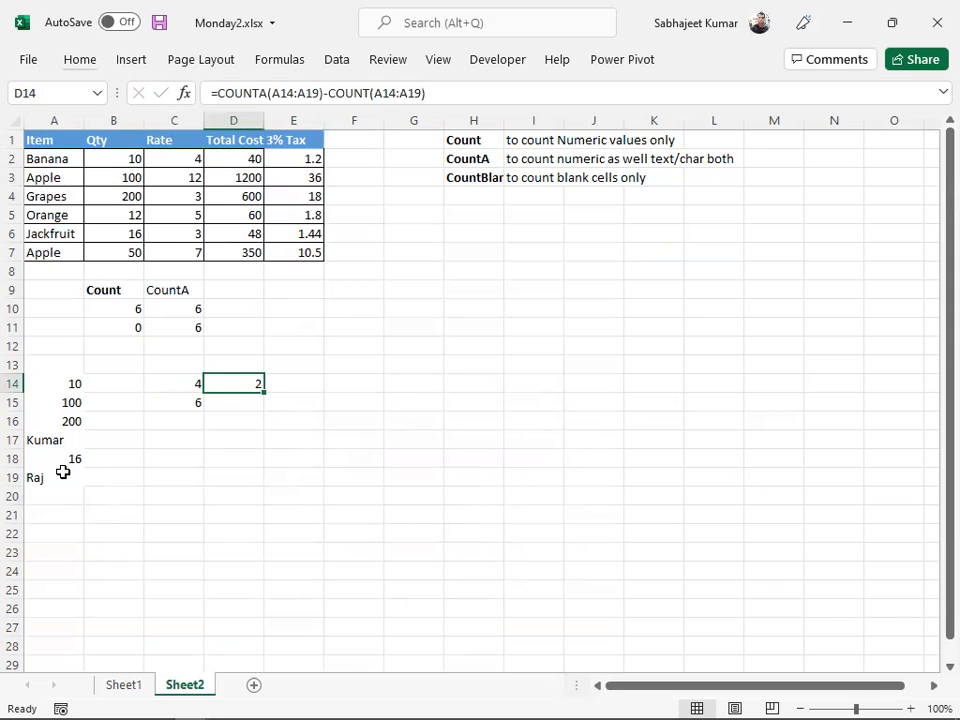
Enter =COUNTBLANK(A14:A19) in cell C17 to count the blank cells in the mixed list.
{"action": "key", "text": "Down"}
{"action": "key", "text": "Down"}
{"action": "key", "text": "Down"}
{"action": "key", "text": "Left"}
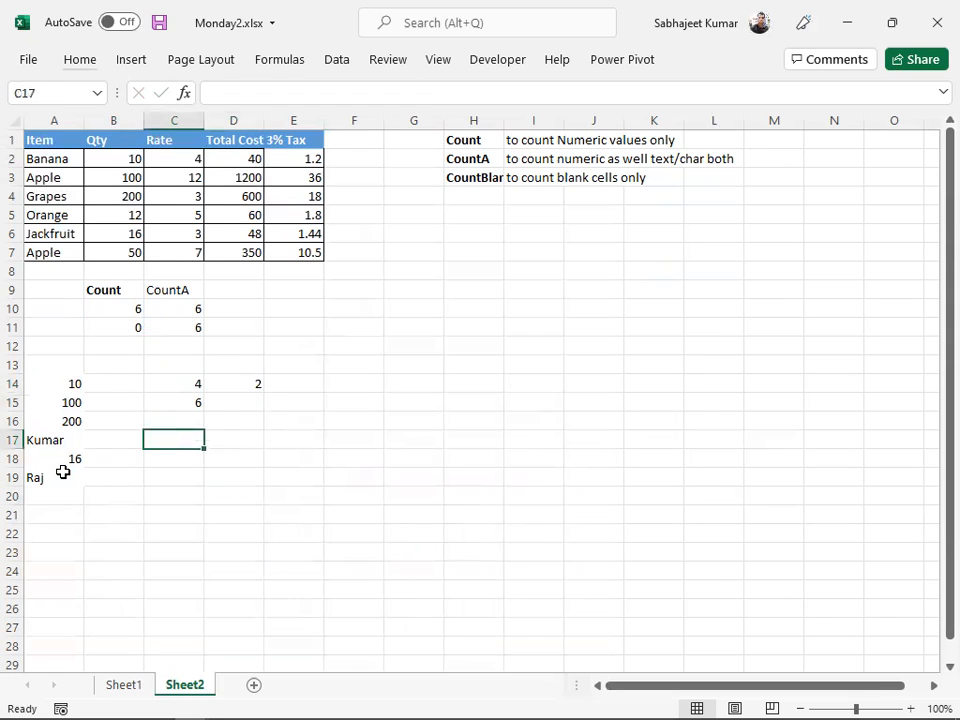
{"action": "type", "text": "cou"}
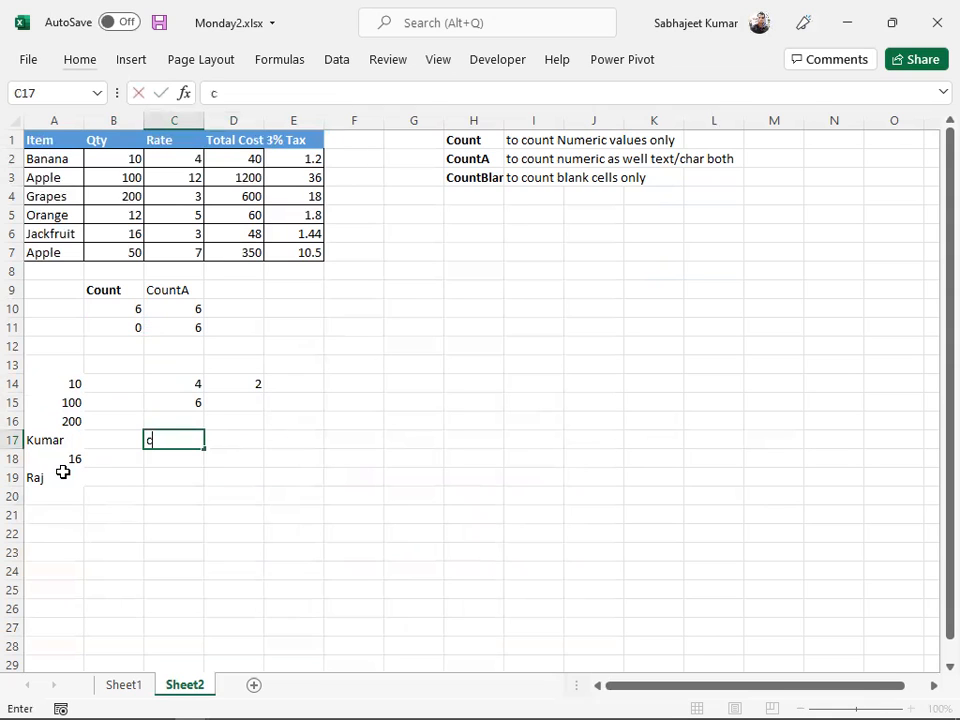
{"action": "key", "text": "BackSpace"}
{"action": "key", "text": "BackSpace"}
{"action": "type", "text": "=count"}
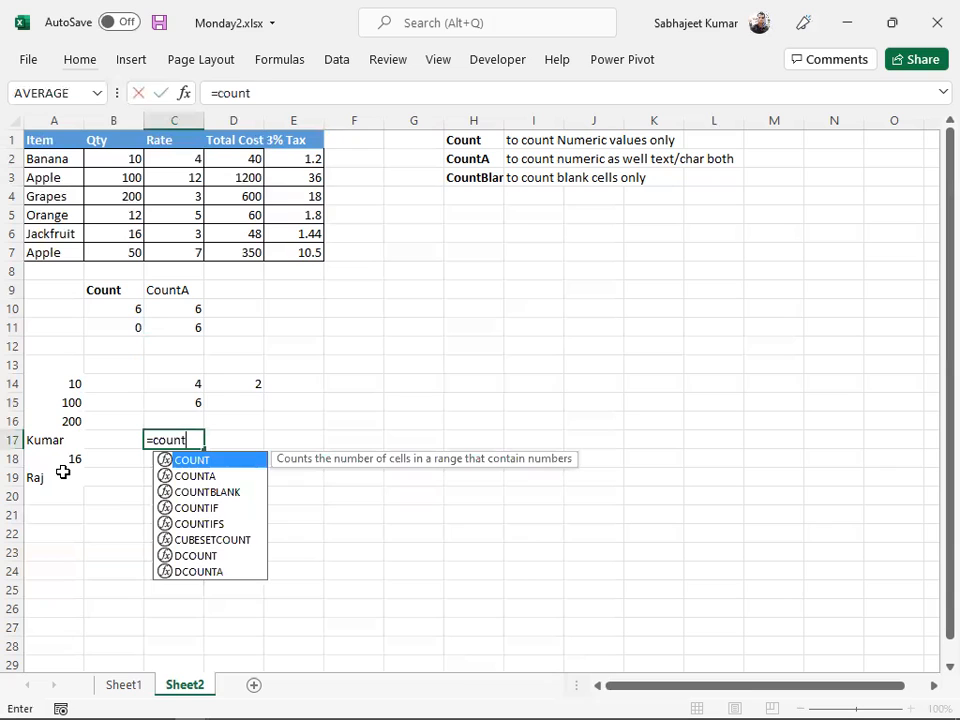
{"action": "key", "text": "Down"}
{"action": "key", "text": "Down"}
{"action": "key", "text": "Tab"}
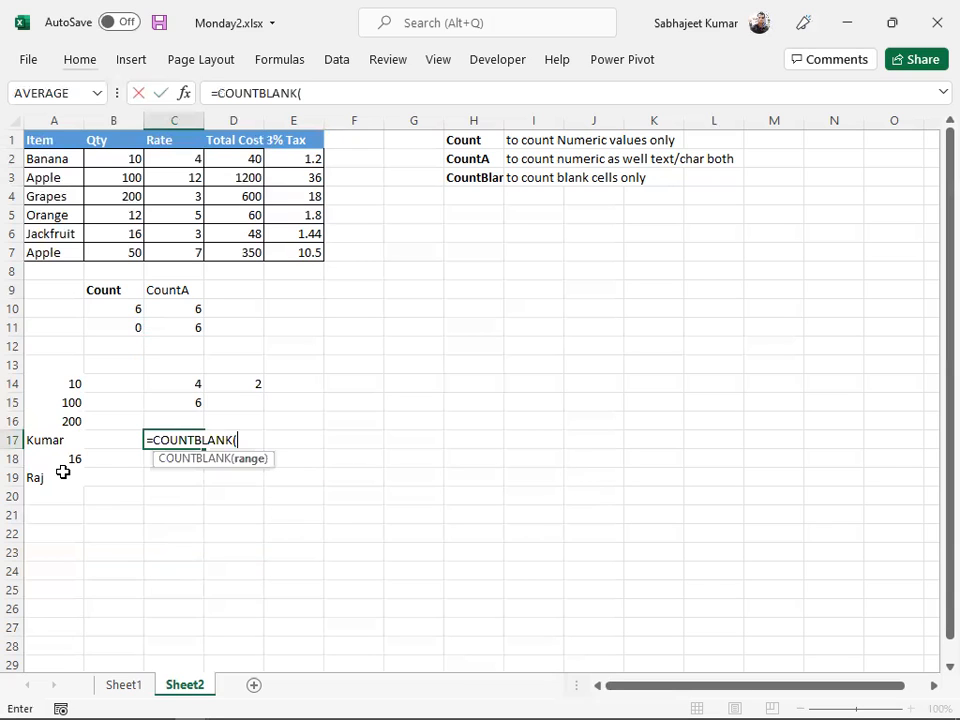
{"action": "left_click_drag", "start_coordinate": [58, 388], "coordinate": [54, 478]}
{"action": "key", "text": "Return"}
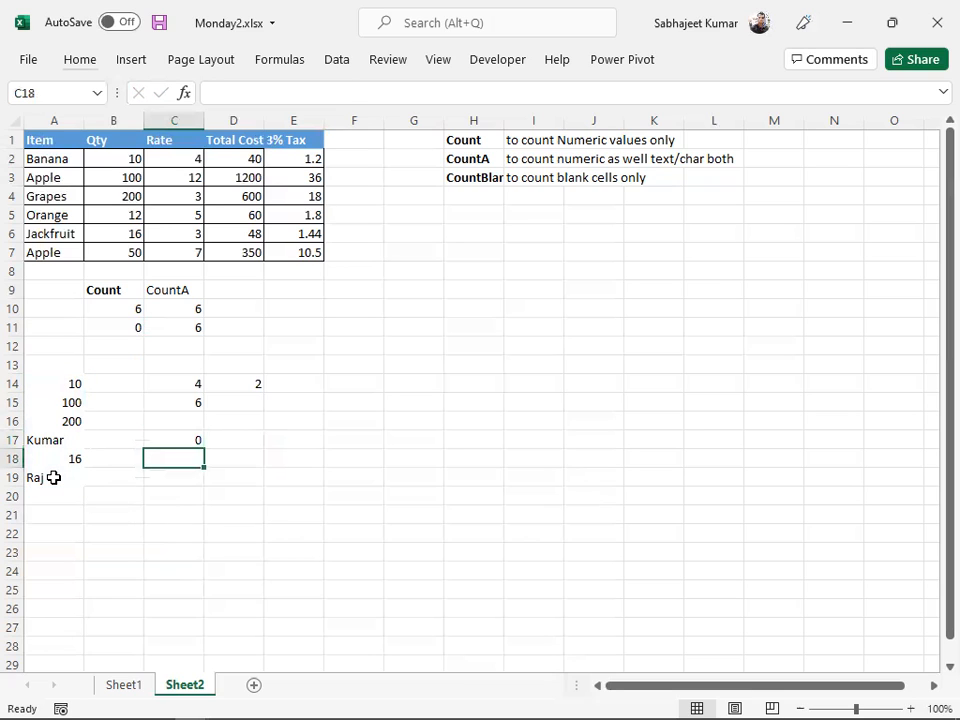
Clear the name in cell A17 and inspect the COUNTBLANK formula in C17.
{"action": "key", "text": "Up"}
{"action": "key", "text": "Left"}
{"action": "key", "text": "Left"}
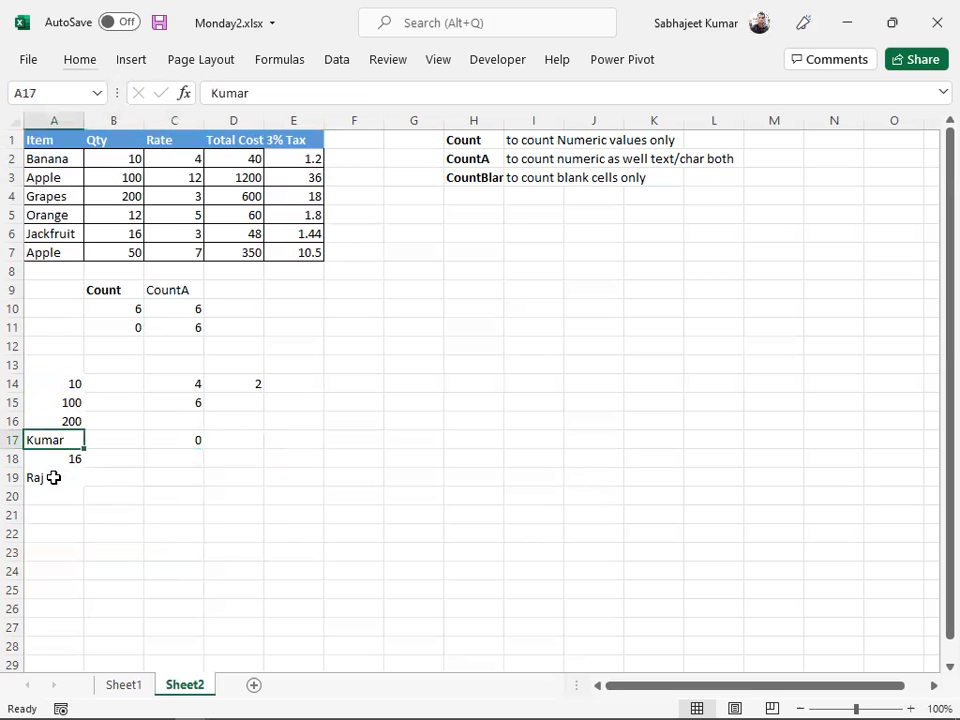
{"action": "key", "text": "Delete"}
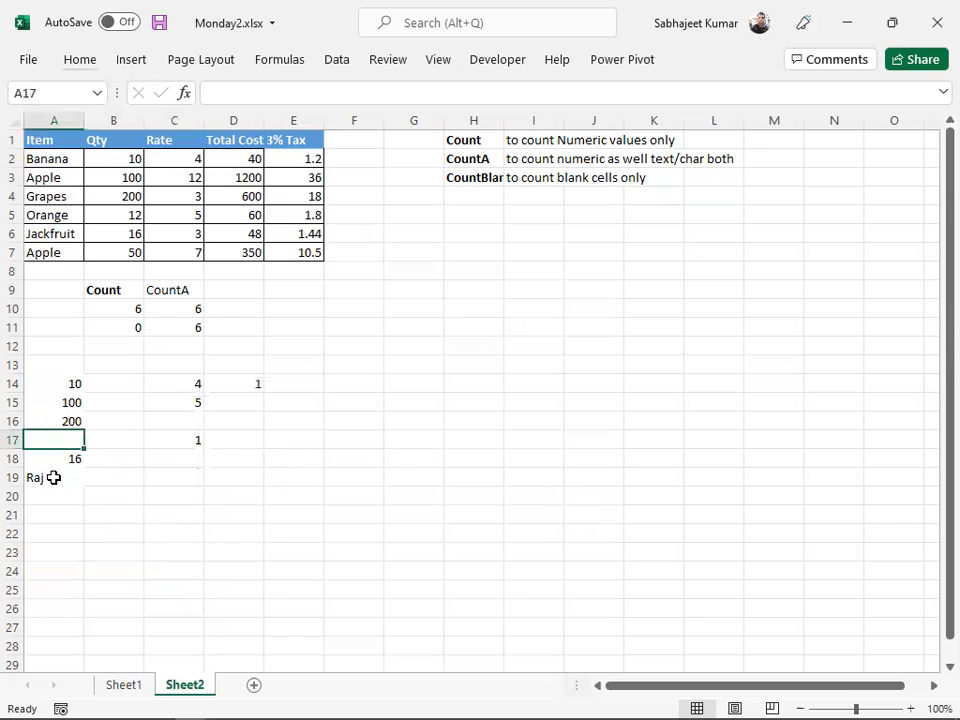
{"action": "left_click", "coordinate": [186, 439]}
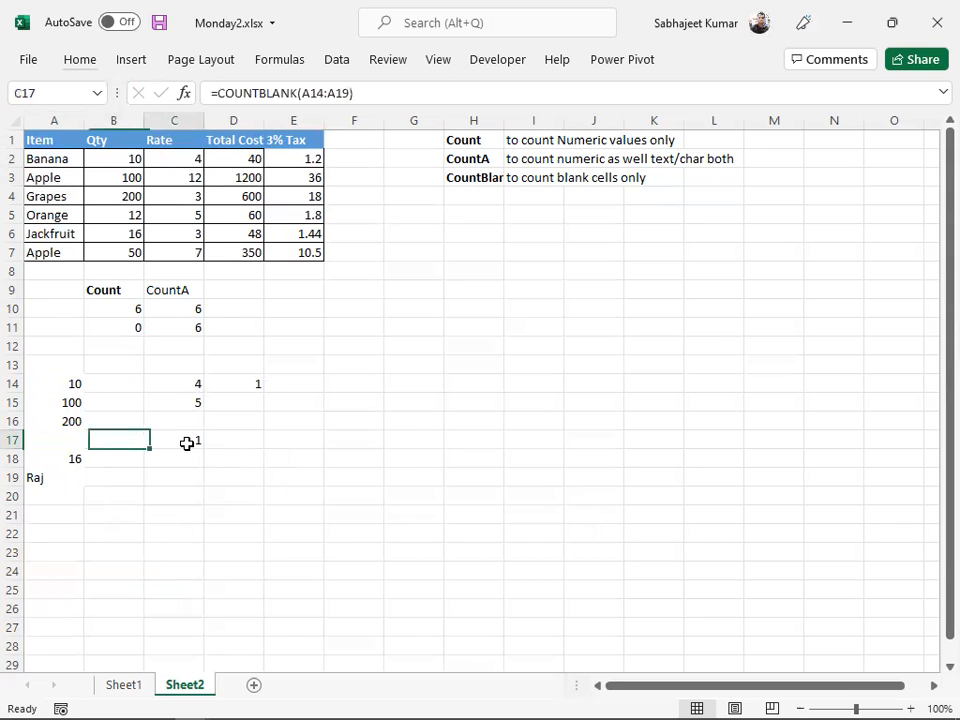
{"action": "double_click", "coordinate": [188, 441]}
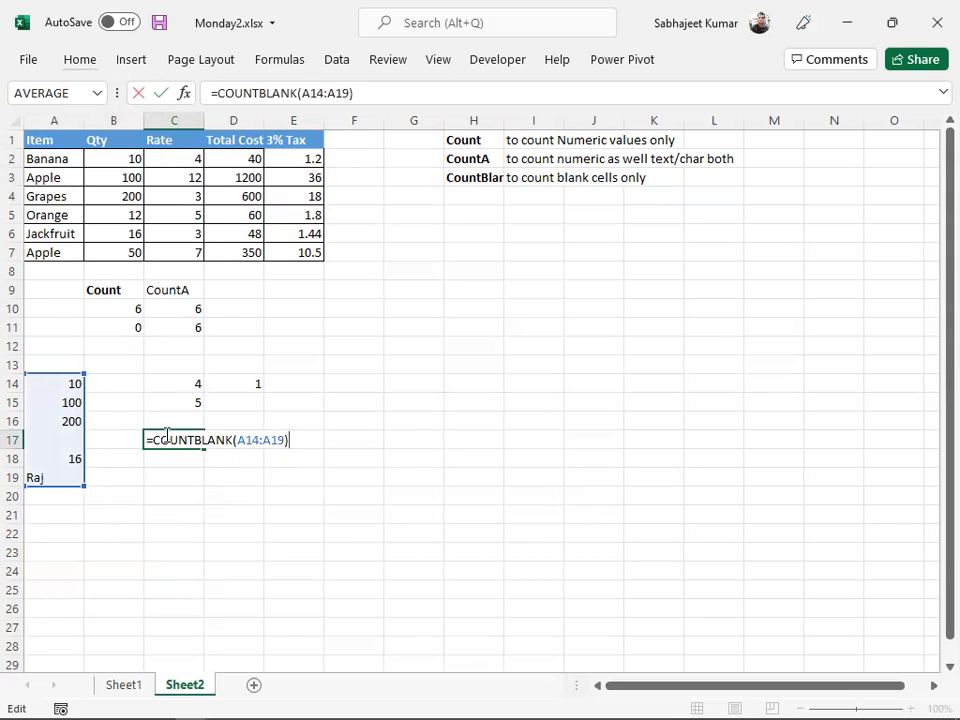
Enter a space character in the empty cell A17 to test how the counting formulas treat it.
{"action": "left_click", "coordinate": [80, 439]}
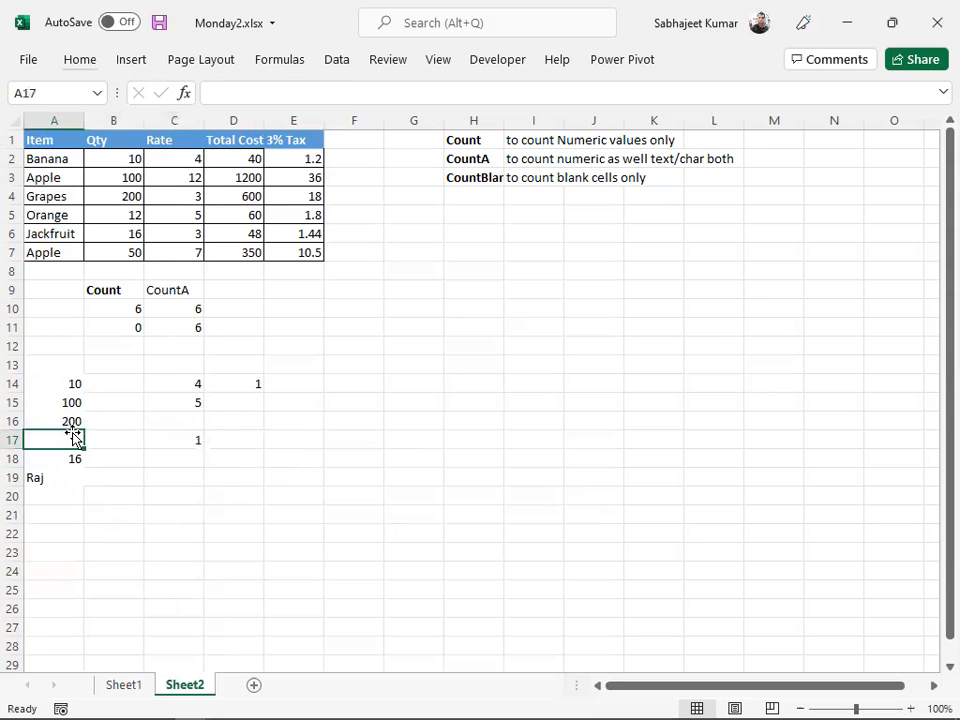
{"action": "double_click", "coordinate": [83, 445]}
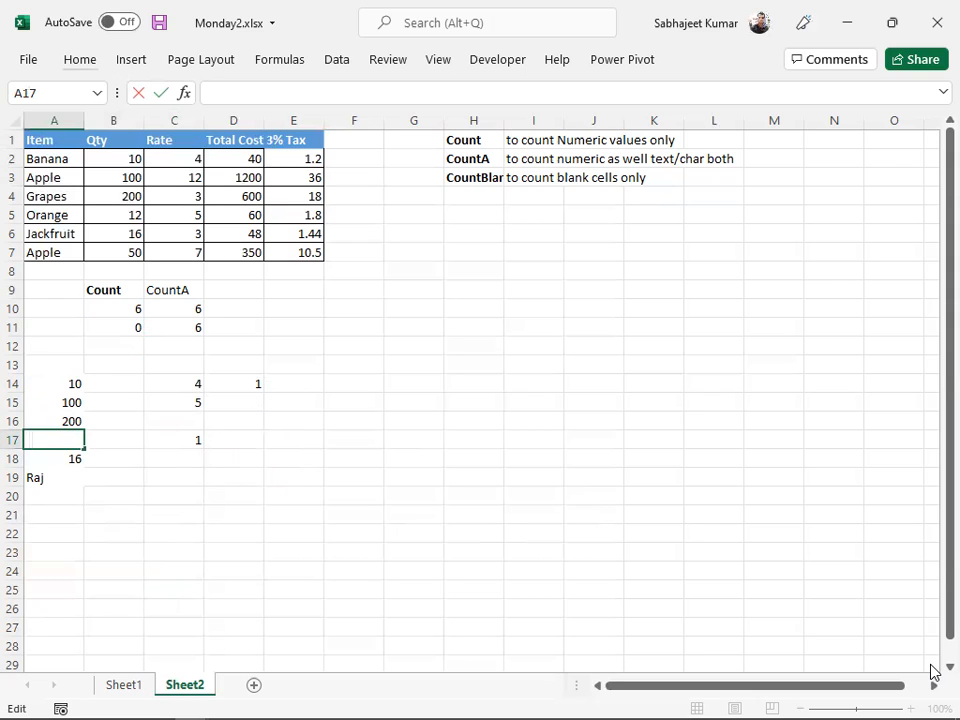
{"action": "key", "text": "Return"}
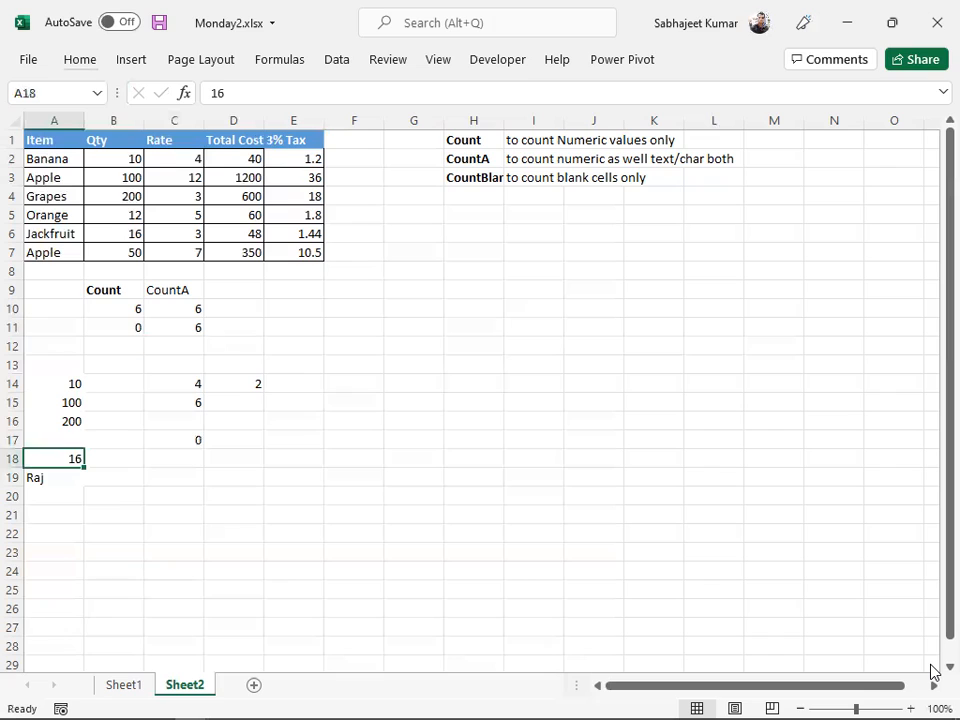
{"action": "key", "text": "Up"}
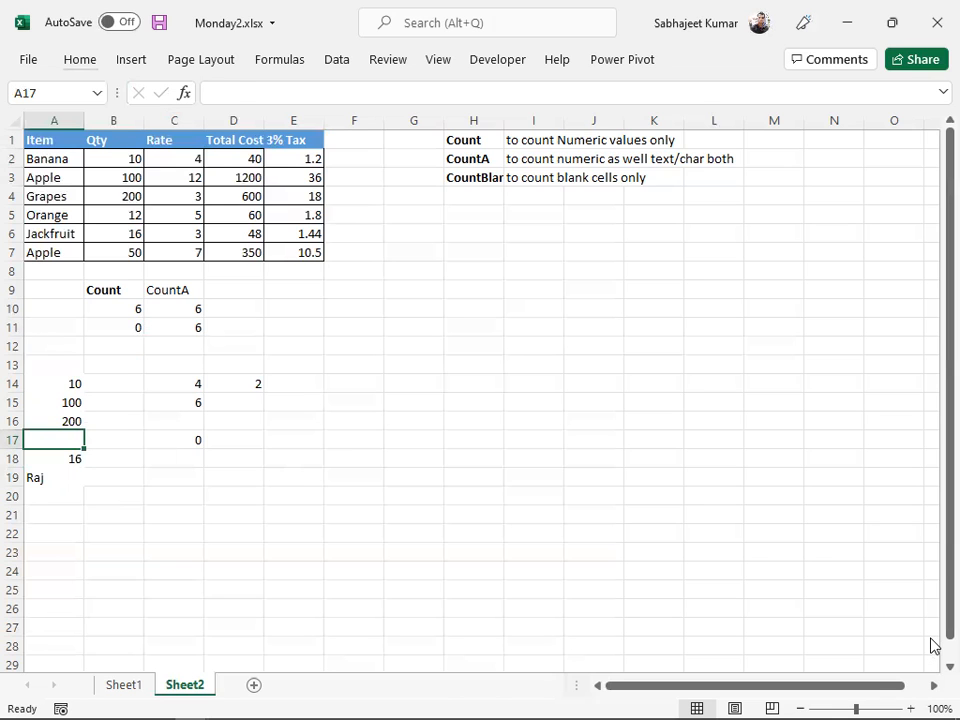
Switch to the Contents document in Word, highlight the COUNTIF and COUNTIF with wildcard topics under Module 3, and return to Excel.
{"action": "key", "text": "alt+Tab"}
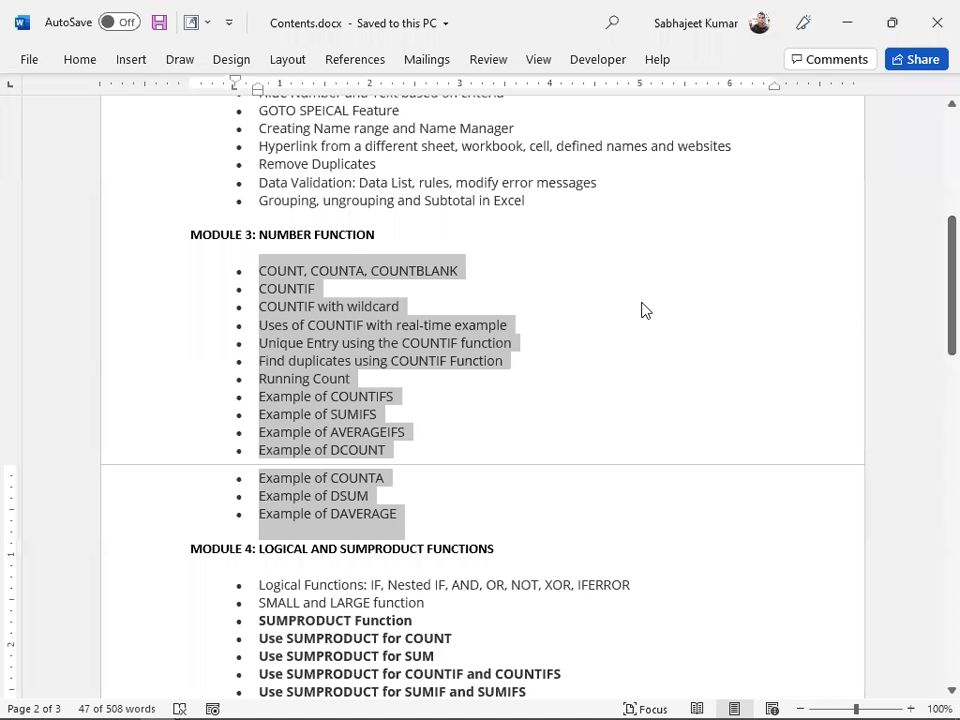
{"action": "left_click", "coordinate": [310, 289]}
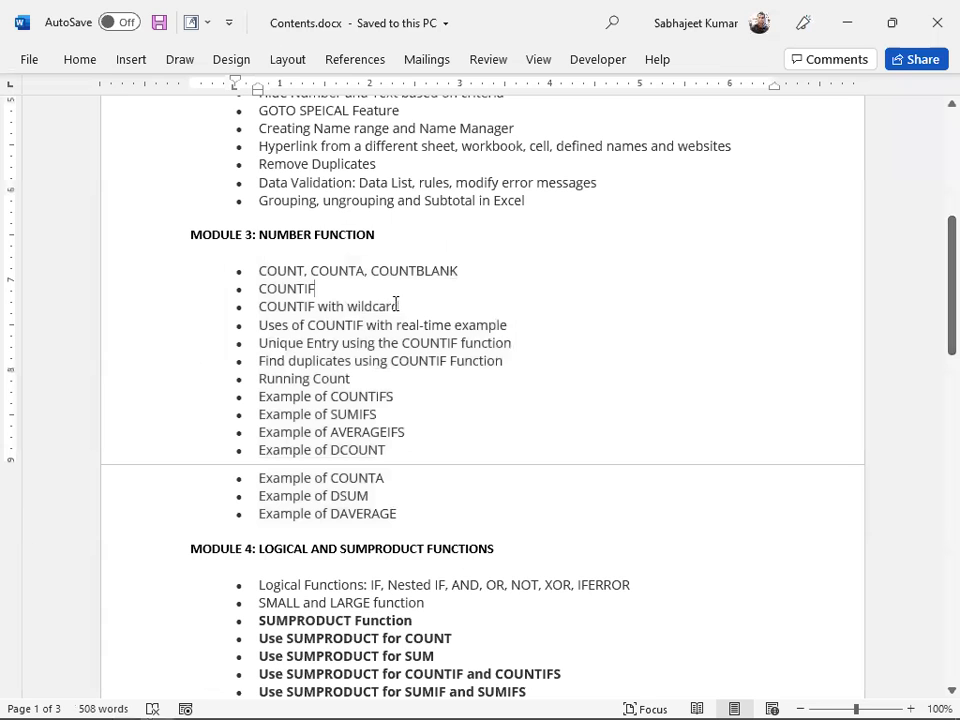
{"action": "left_click_drag", "start_coordinate": [405, 305], "coordinate": [289, 290]}
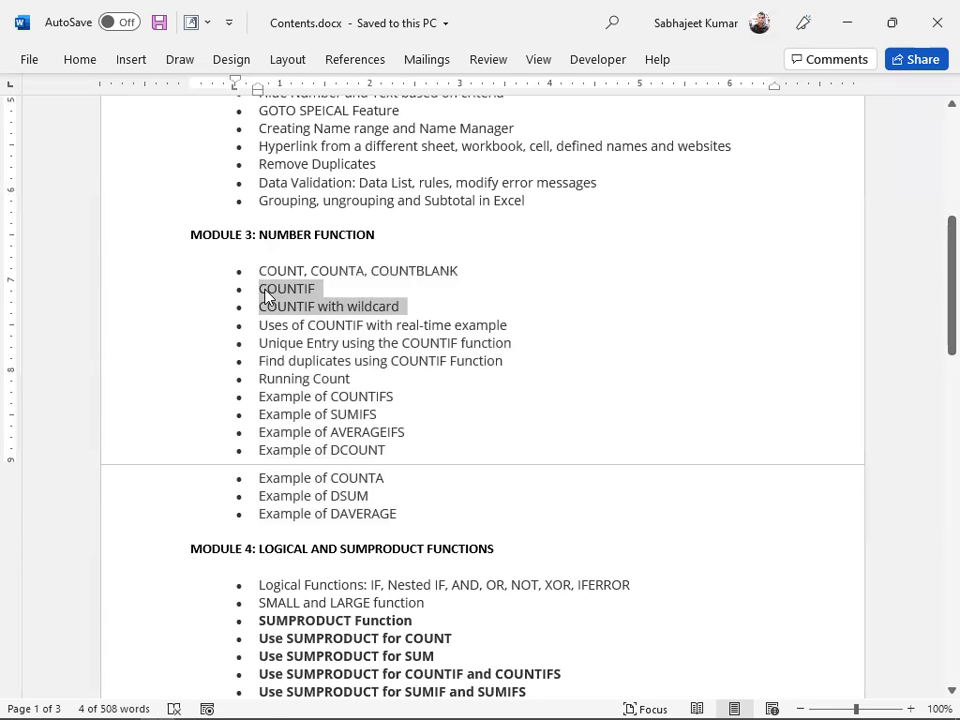
{"action": "key", "text": "alt+Tab"}
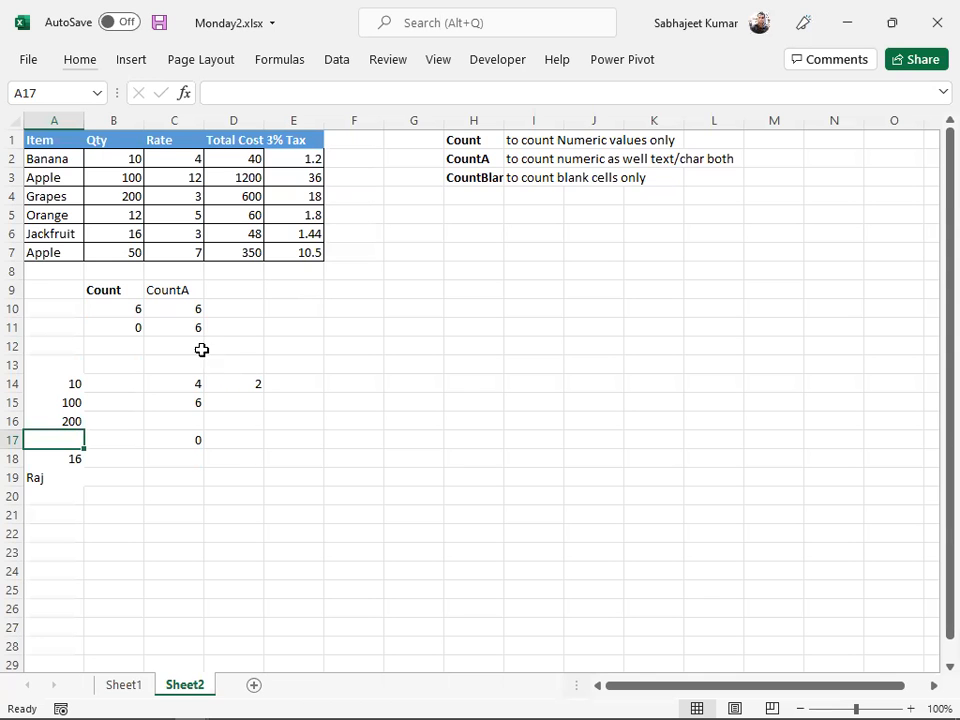
Copy the fruit sales table A1:E7 from Sheet2 into a new worksheet, starting at cell A1.
{"action": "left_click_drag", "start_coordinate": [36, 137], "coordinate": [271, 254]}
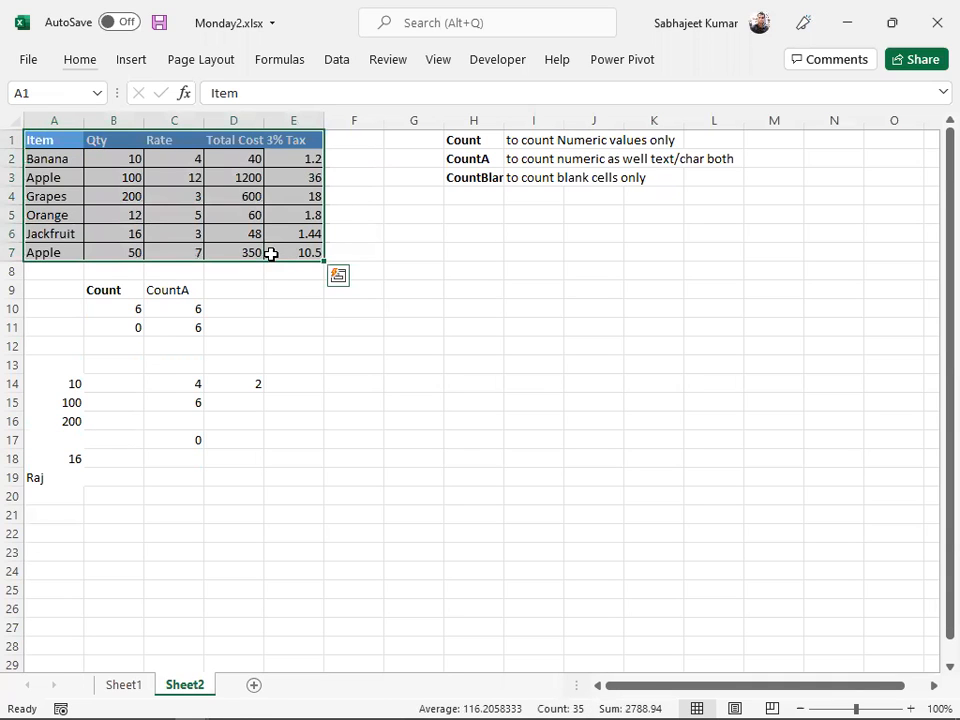
{"action": "key", "text": "ctrl+c"}
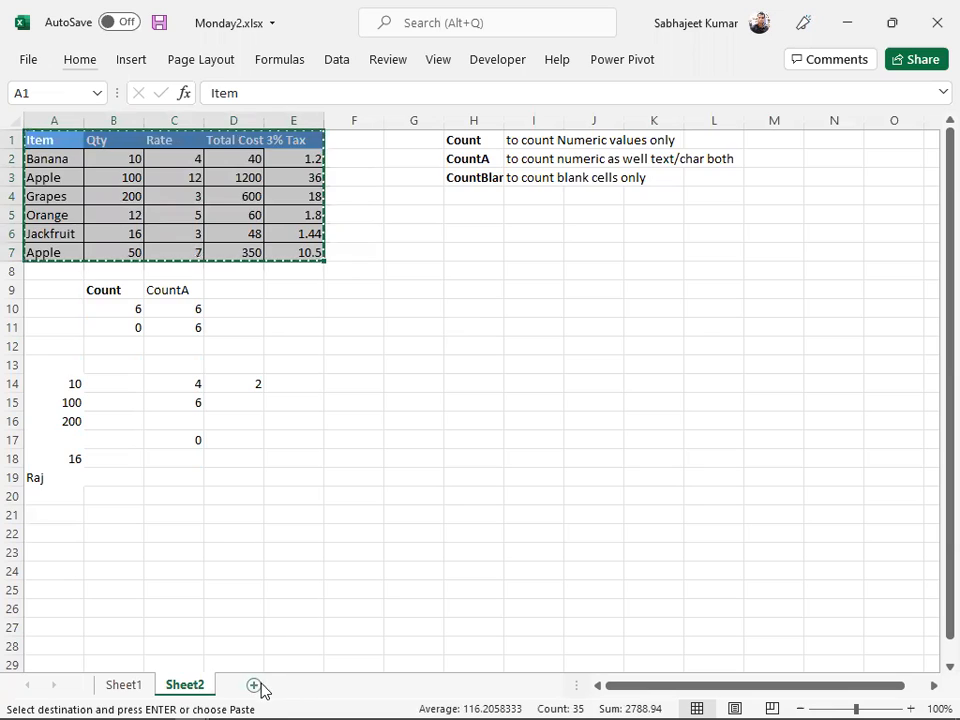
{"action": "left_click", "coordinate": [254, 685]}
{"action": "key", "text": "ctrl+v"}
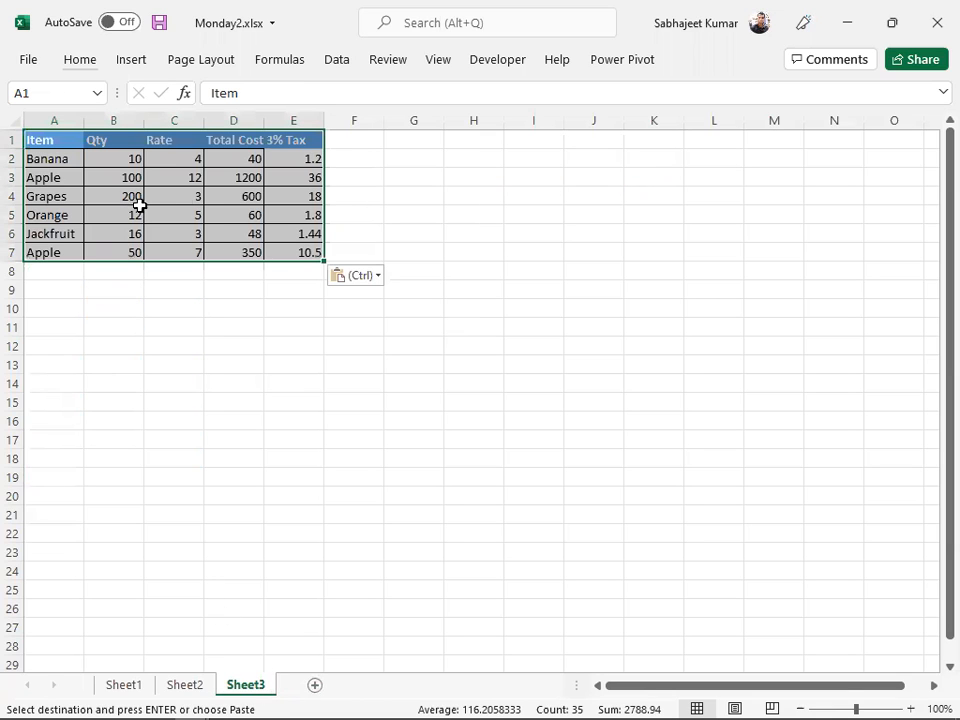
{"action": "left_click", "coordinate": [124, 312]}
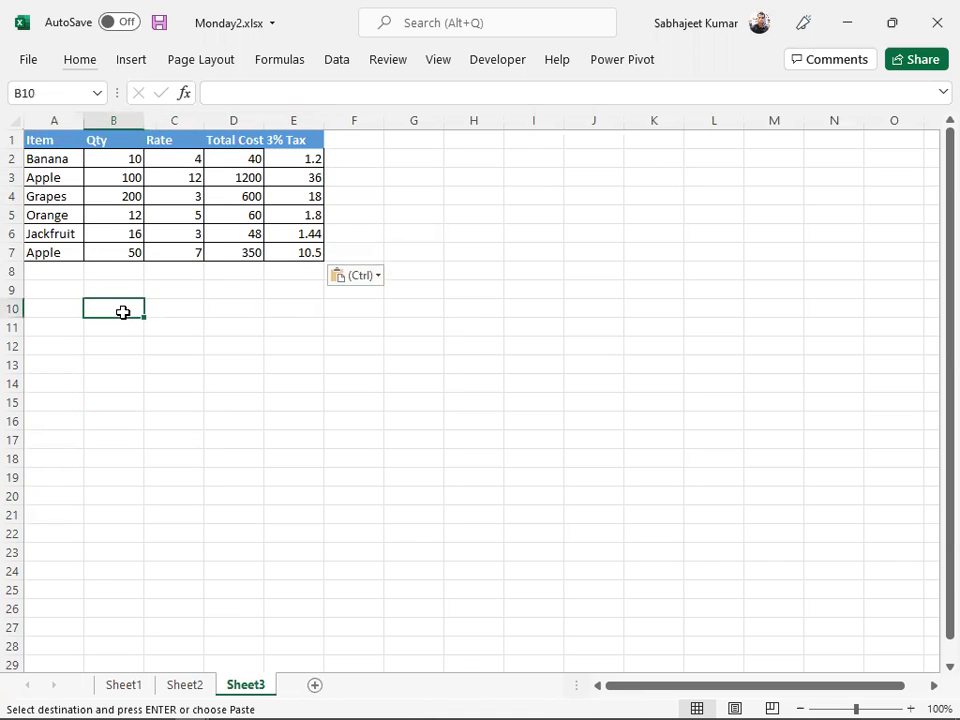
Switch to the Word outline, highlight the topics on real-time COUNTIF uses and unique entry, and return to the Excel workbook.
{"action": "key", "text": "alt+Tab"}
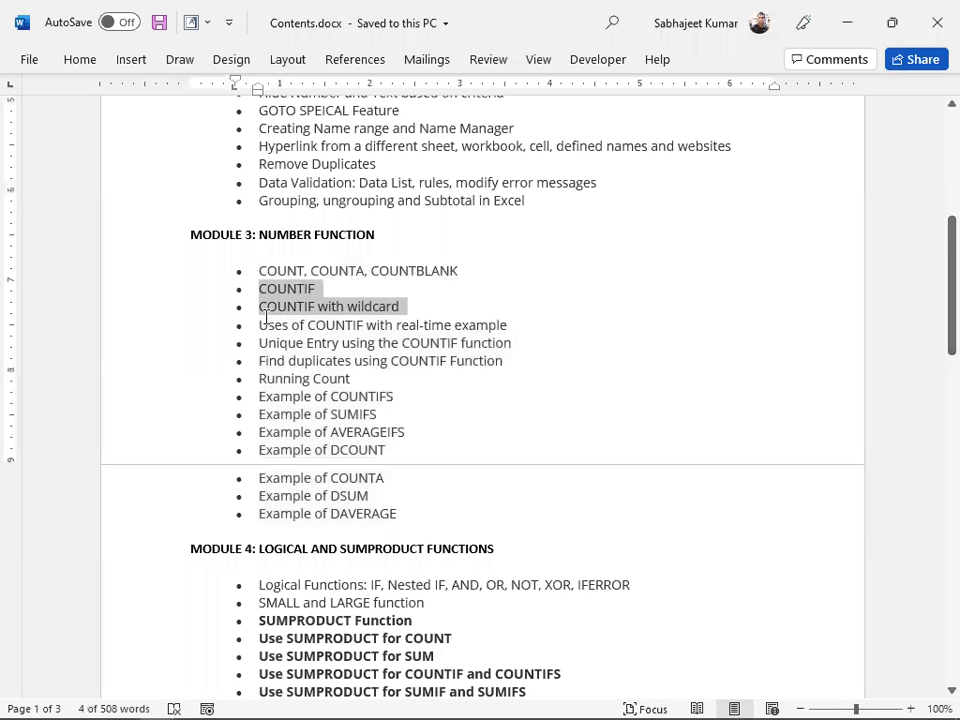
{"action": "left_click_drag", "start_coordinate": [262, 325], "coordinate": [512, 343]}
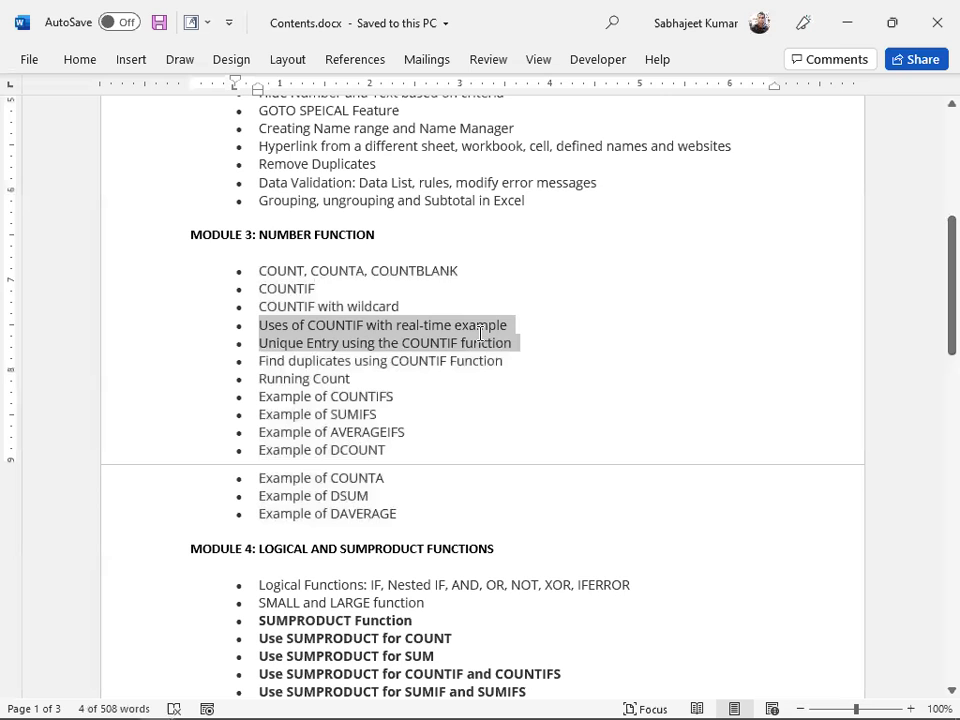
{"action": "key", "text": "alt+Tab"}
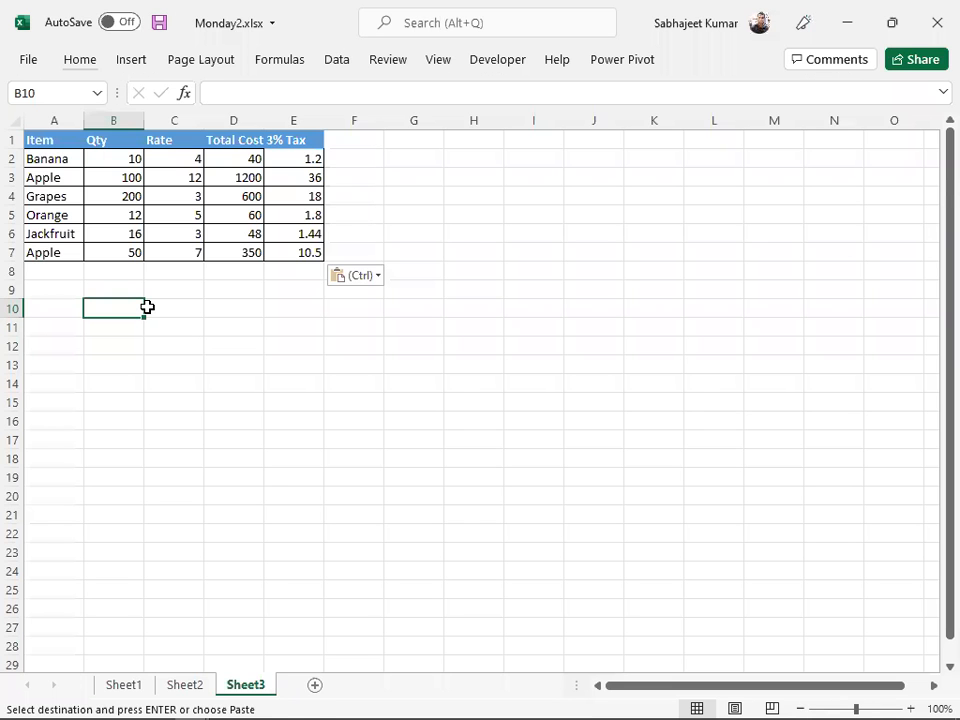
Enter =COUNTIF(B2:B7,">100") in B10 to count the quantities above 100.
{"action": "type", "text": "=Count"}
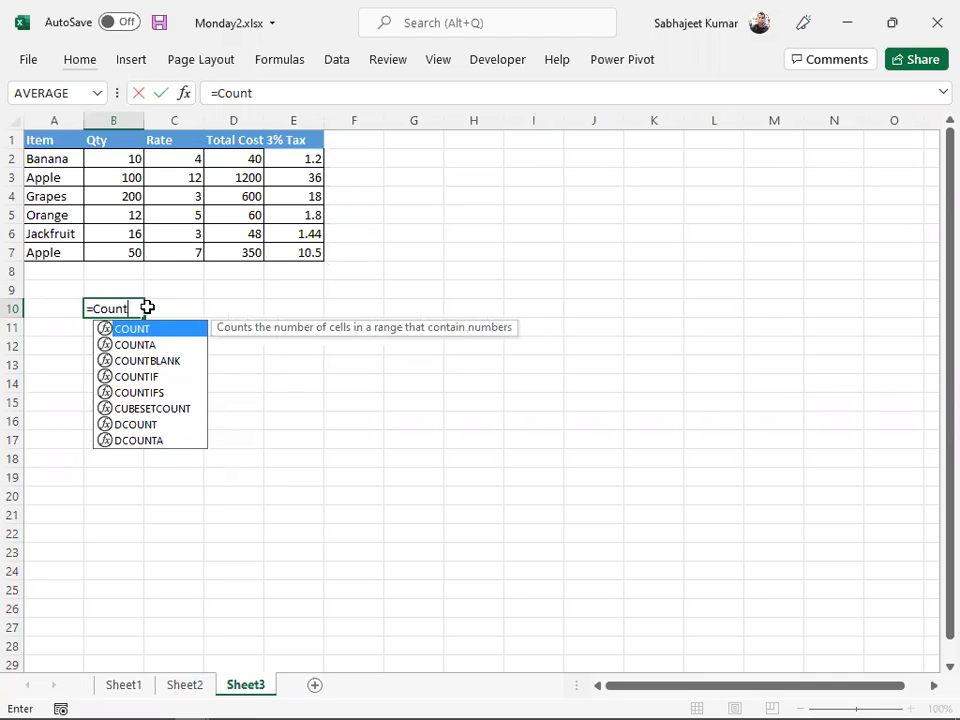
{"action": "type", "text": "if"}
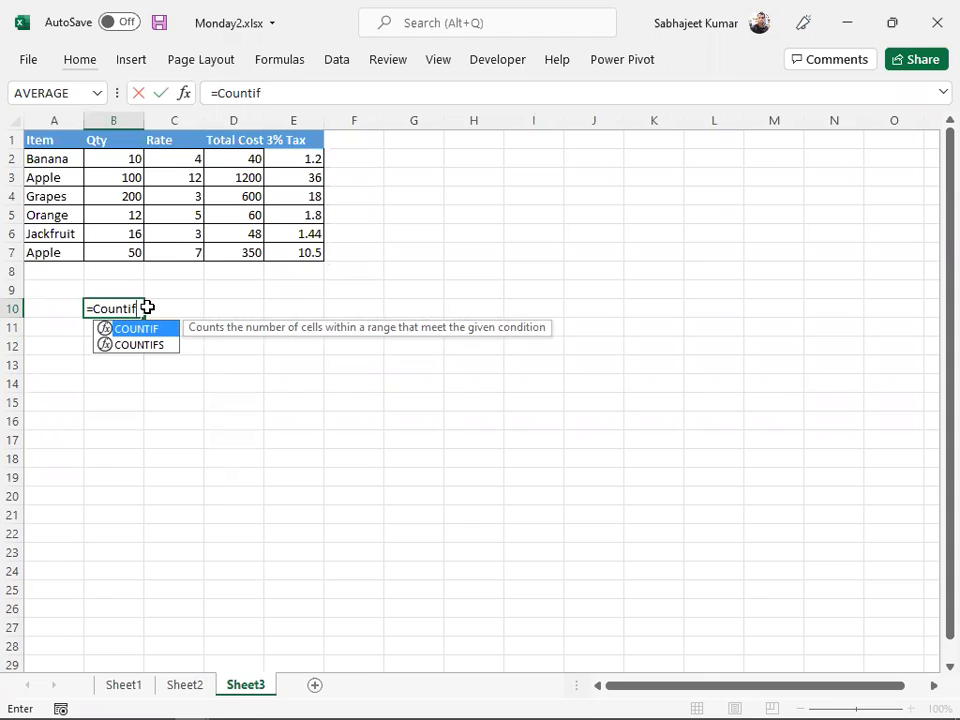
{"action": "key", "text": "Tab"}
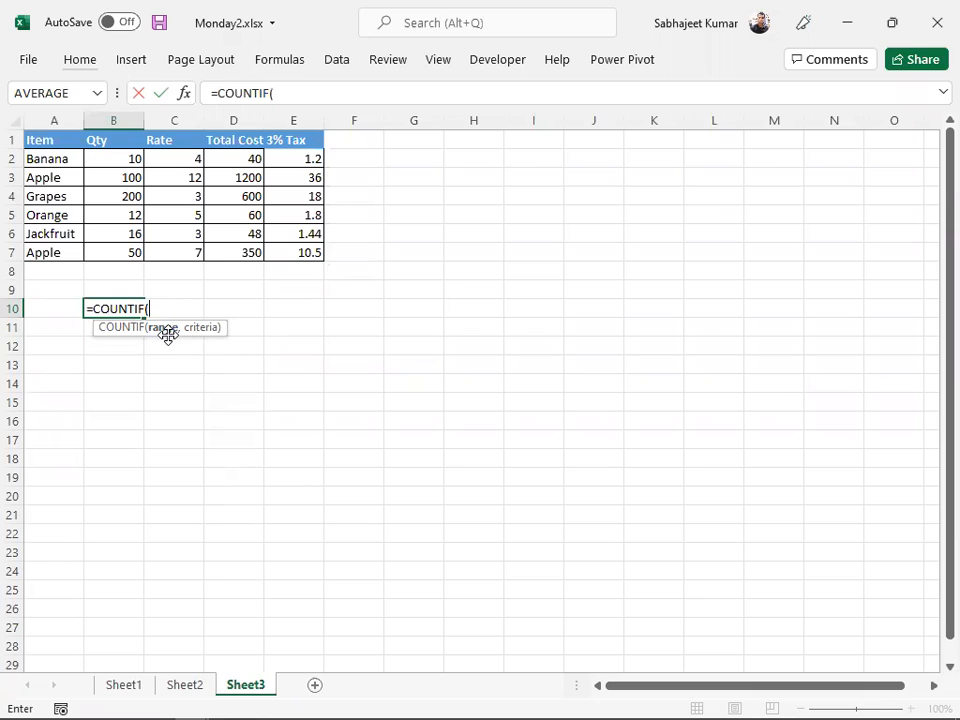
{"action": "left_click_drag", "start_coordinate": [114, 161], "coordinate": [120, 253]}
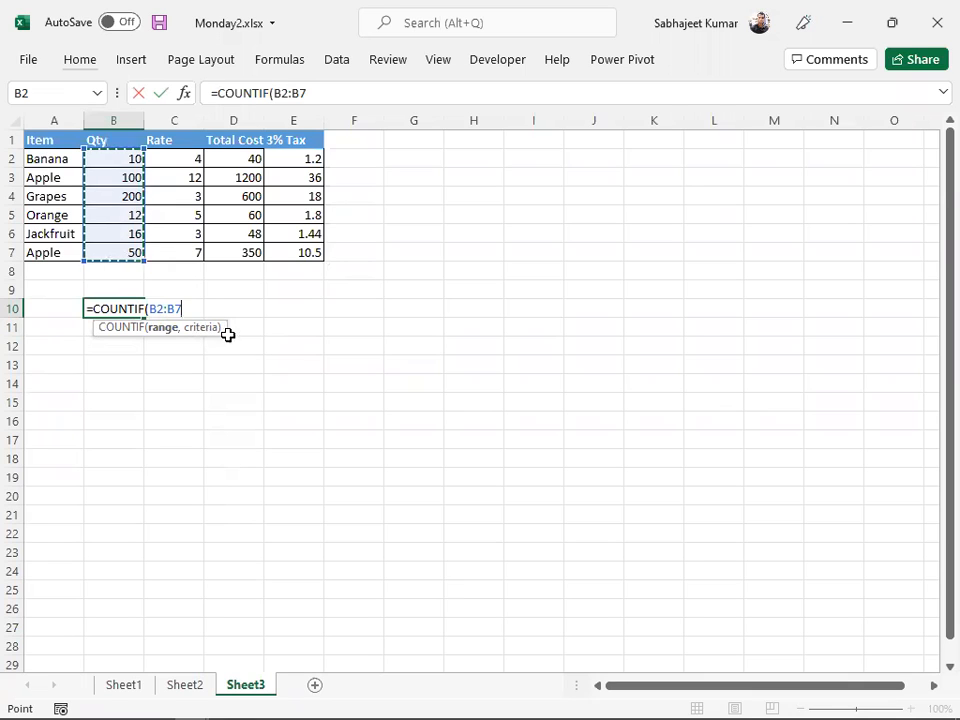
{"action": "type", "text": ","}
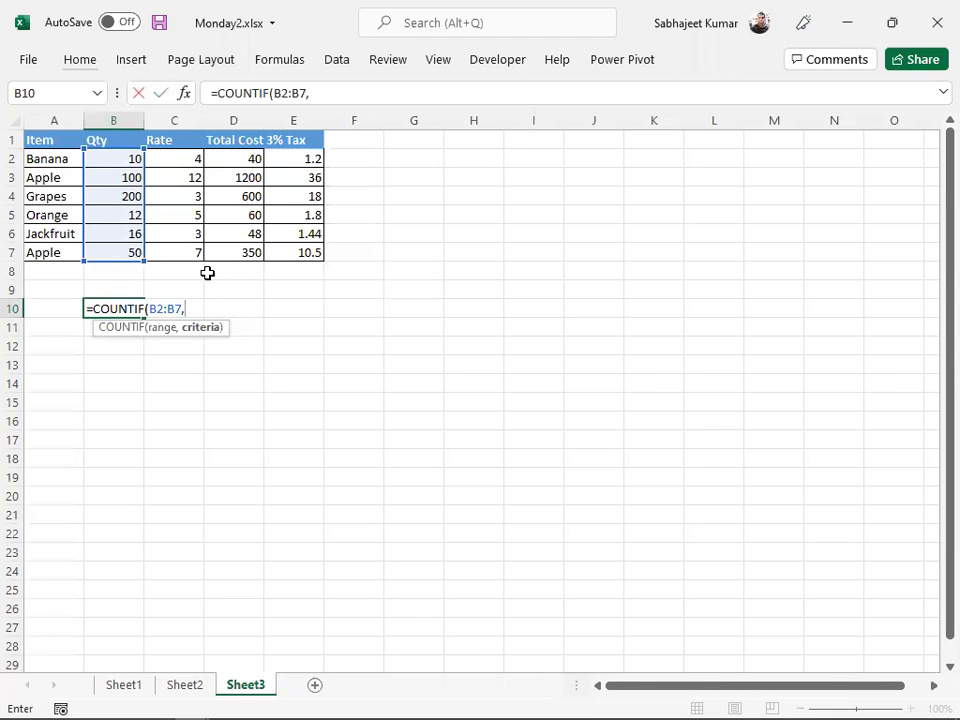
{"action": "type", "text": "\">100"}
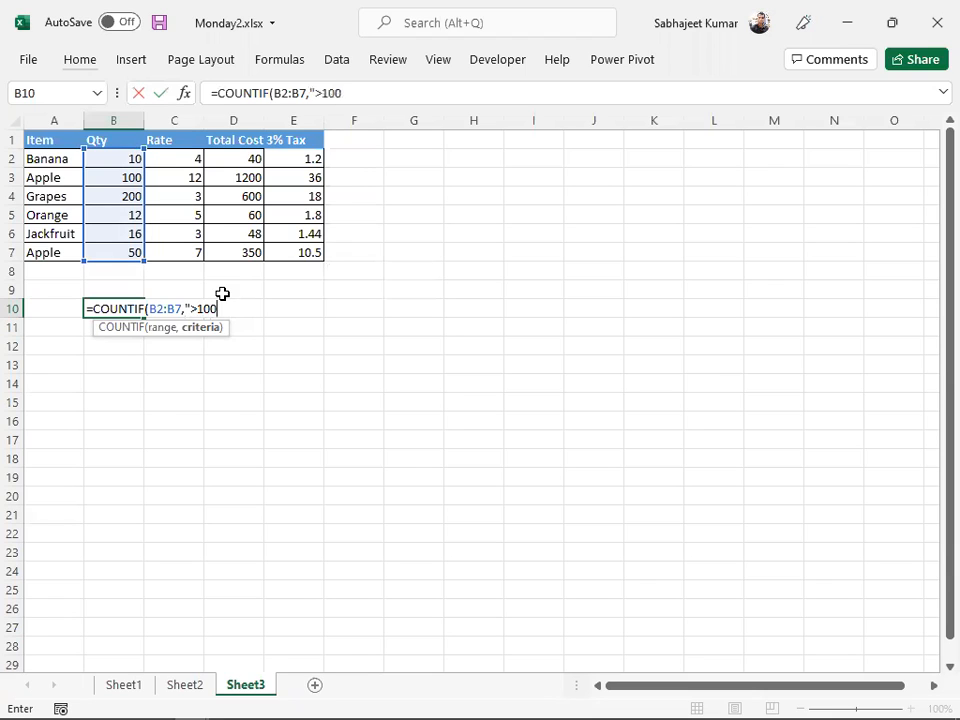
{"action": "type", "text": "\")"}
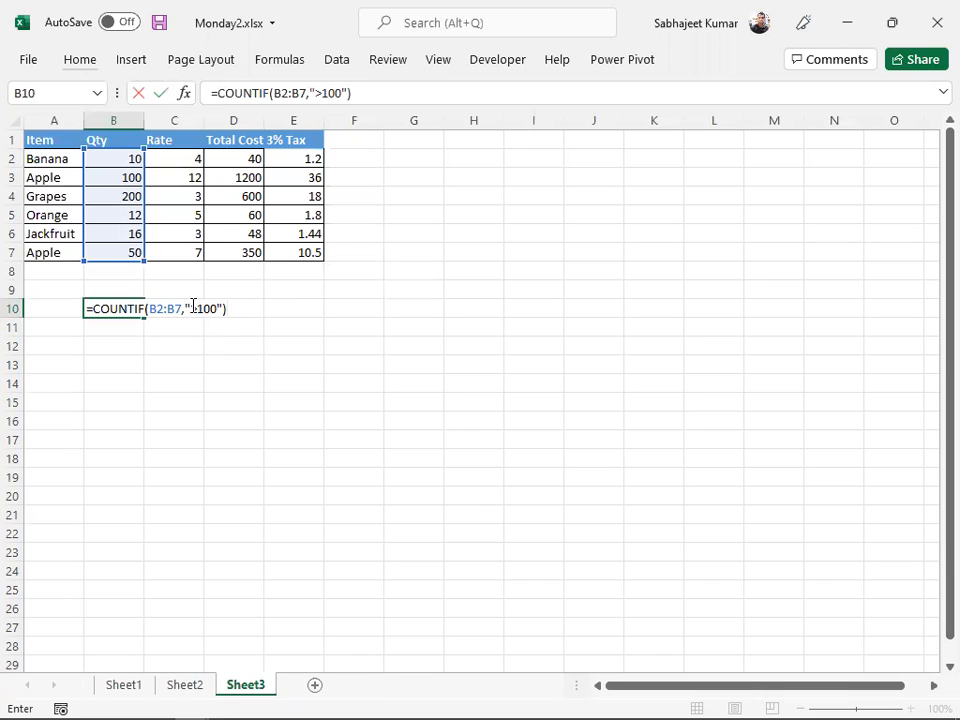
{"action": "left_click_drag", "start_coordinate": [224, 309], "coordinate": [188, 309]}
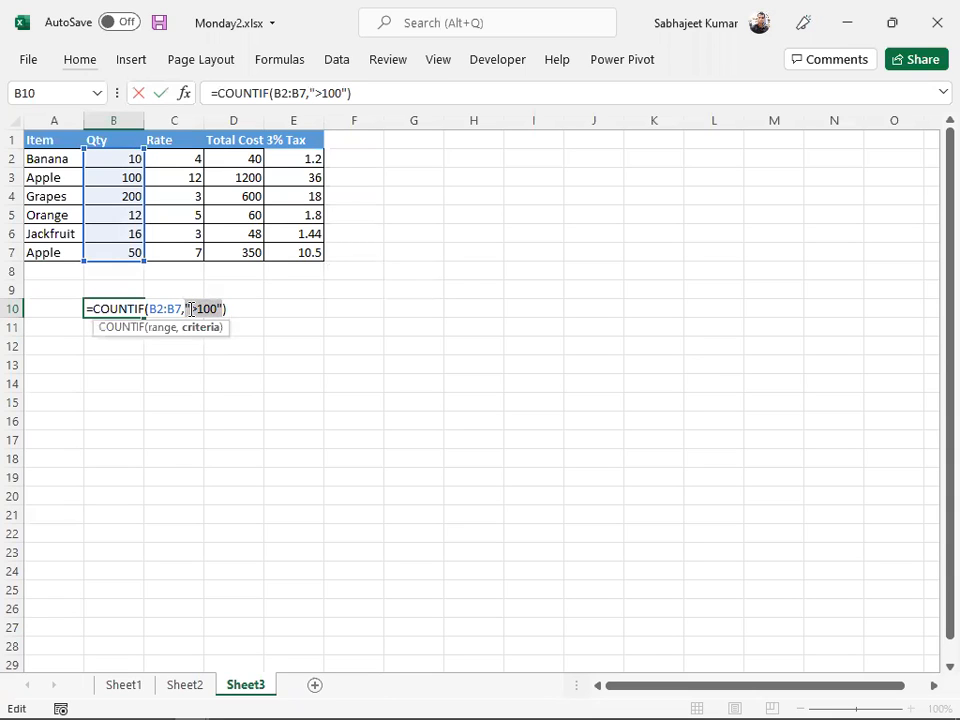
{"action": "left_click", "coordinate": [188, 309]}
{"action": "left_click_drag", "start_coordinate": [189, 309], "coordinate": [206, 312]}
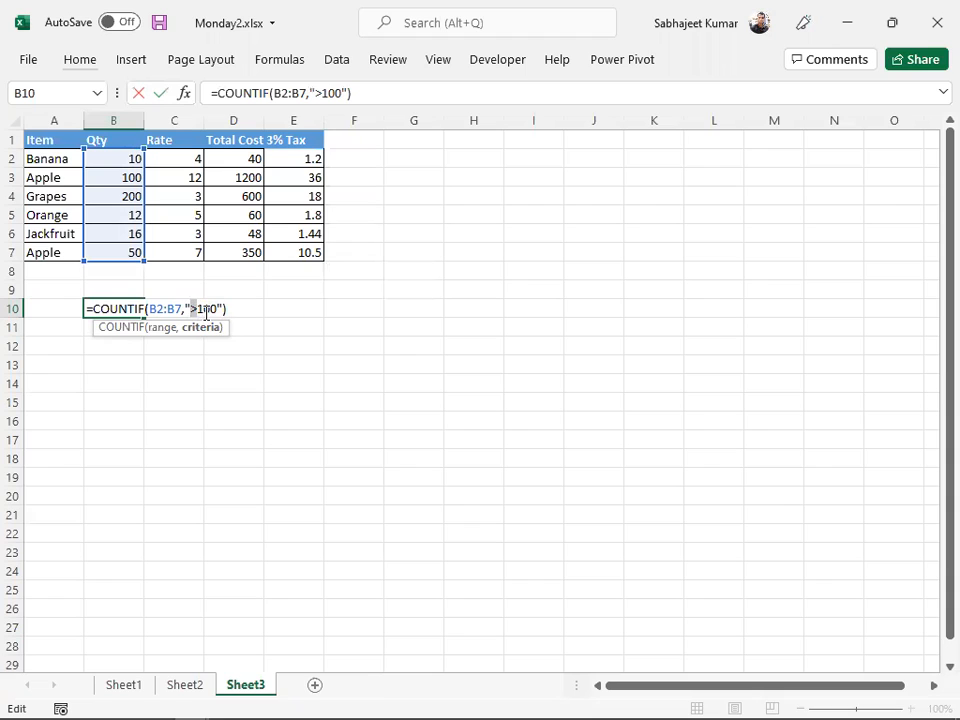
{"action": "left_click", "coordinate": [230, 309]}
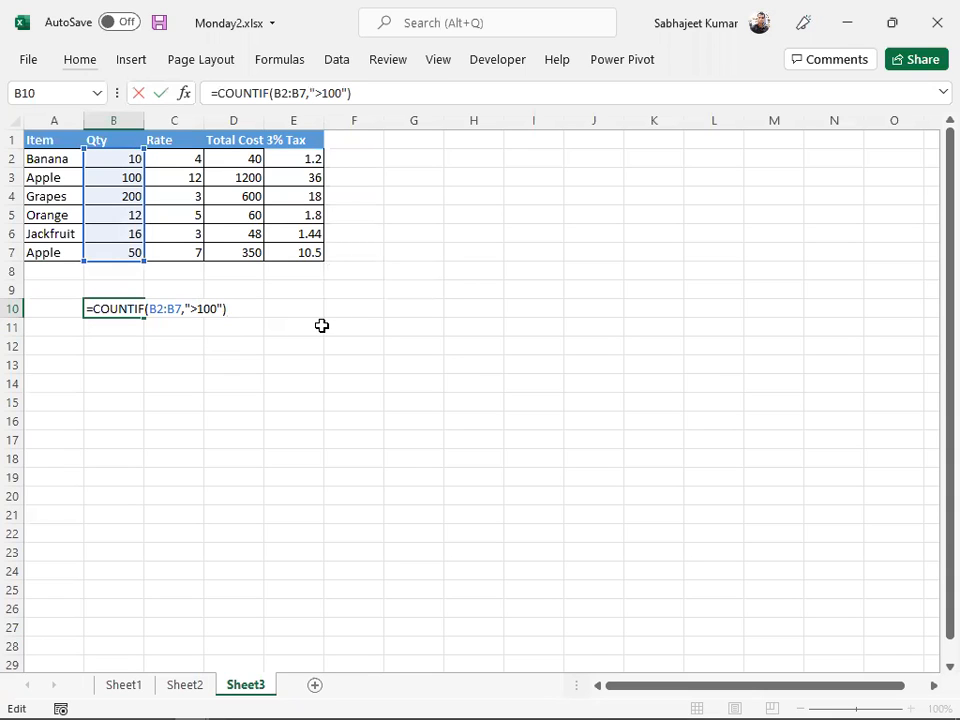
{"action": "key", "text": "Return"}
{"action": "type", "text": "1"}
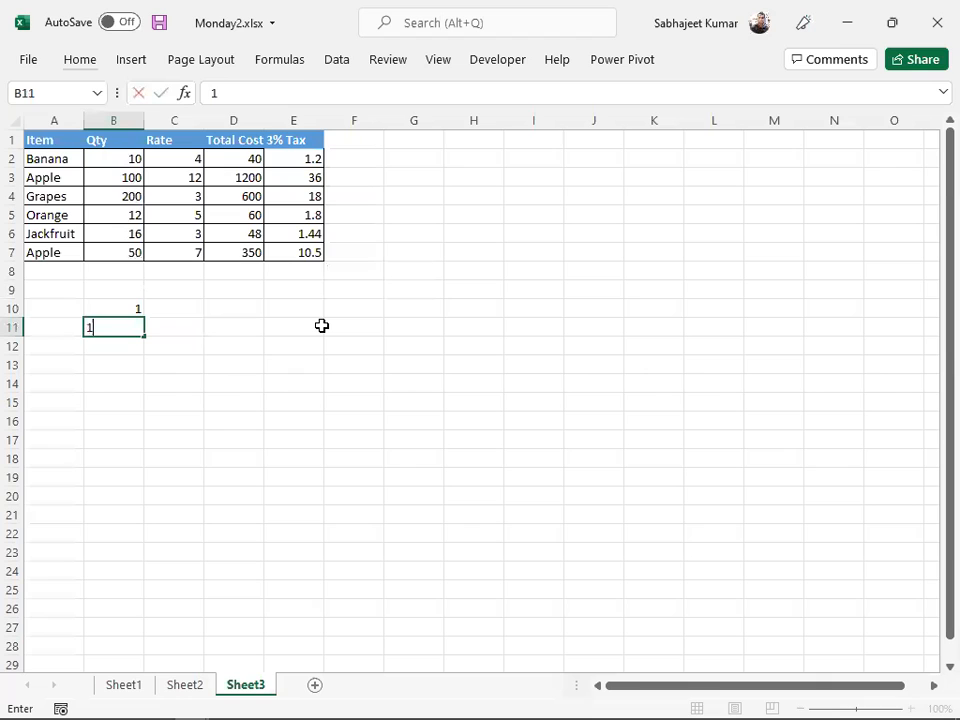
{"action": "key", "text": "Escape"}
Reopen the COUNTIF formula in B10 and examine how the greater-than sign is written in its criterion.
{"action": "key", "text": "Up"}
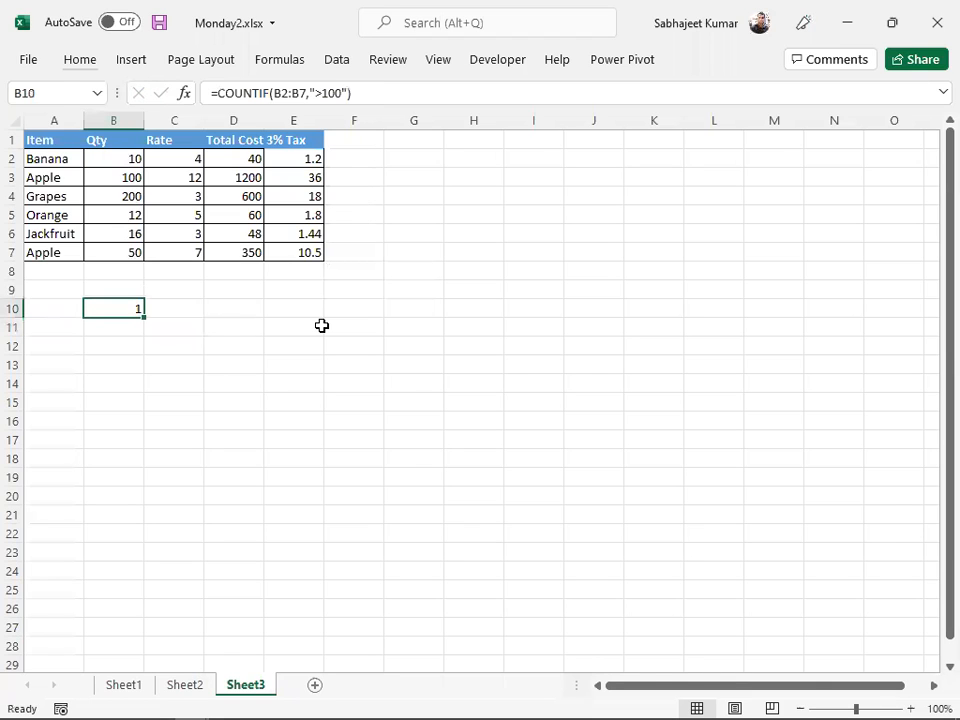
{"action": "key", "text": "F2"}
{"action": "key", "text": "BackSpace"}
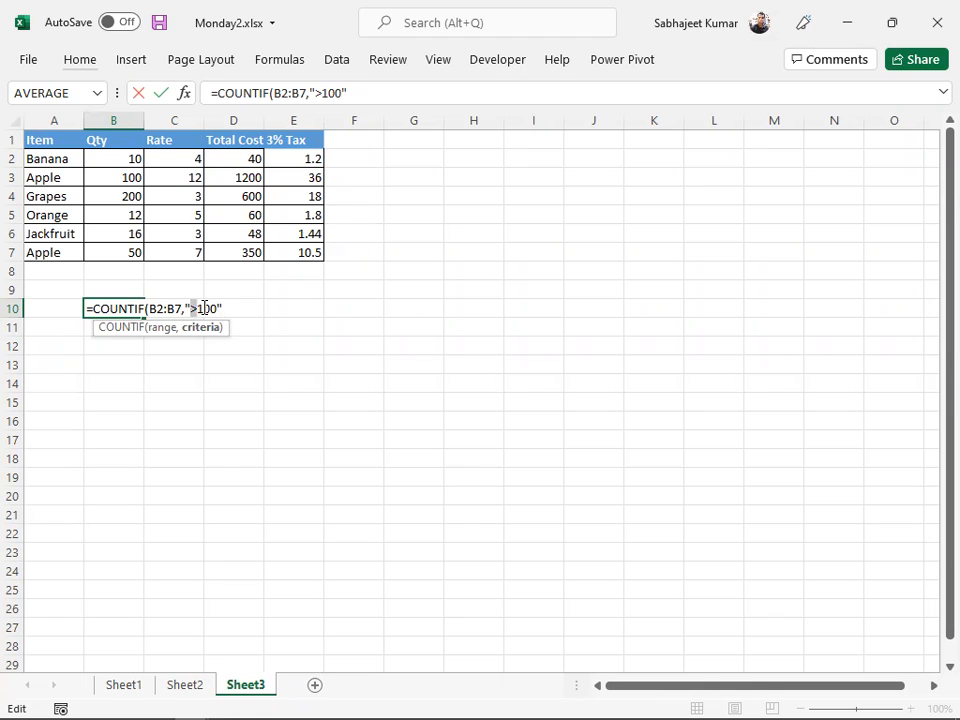
{"action": "key", "text": "Return"}
Enter =COUNTIF(B2:B7,">" & 100) in B11, joining the comparison operator and the number with an ampersand.
{"action": "type", "text": "="}
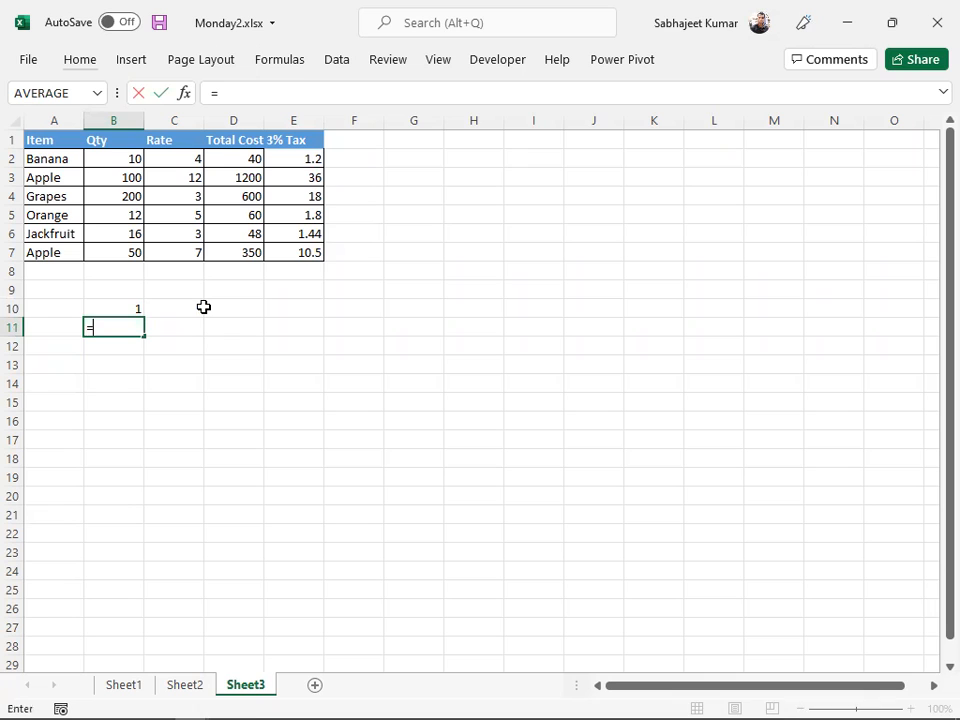
{"action": "type", "text": "count"}
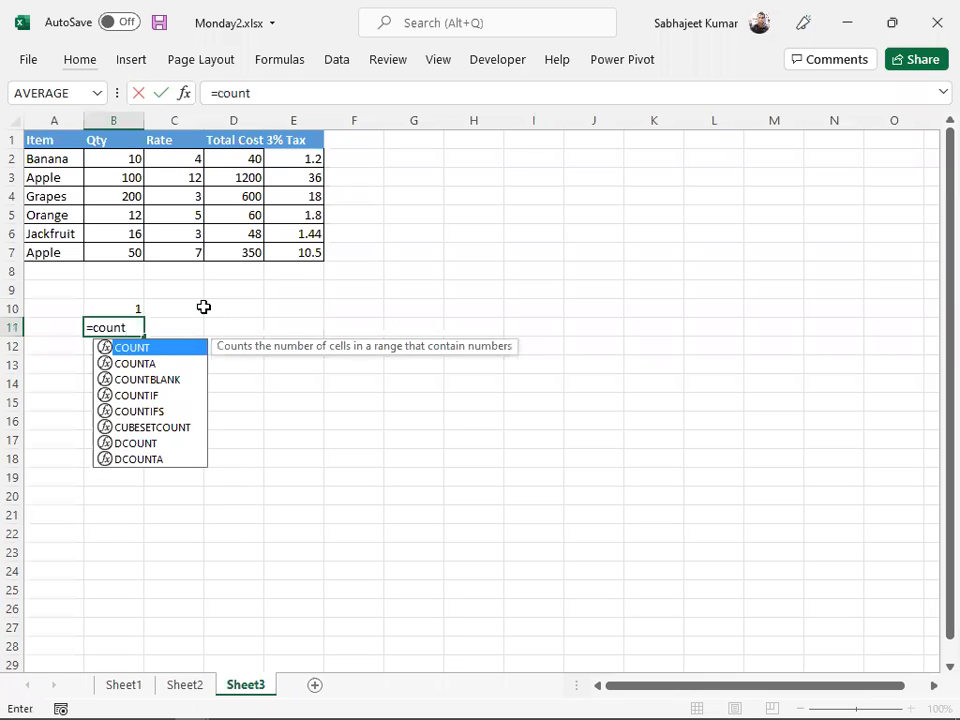
{"action": "type", "text": "if"}
{"action": "key", "text": "Tab"}
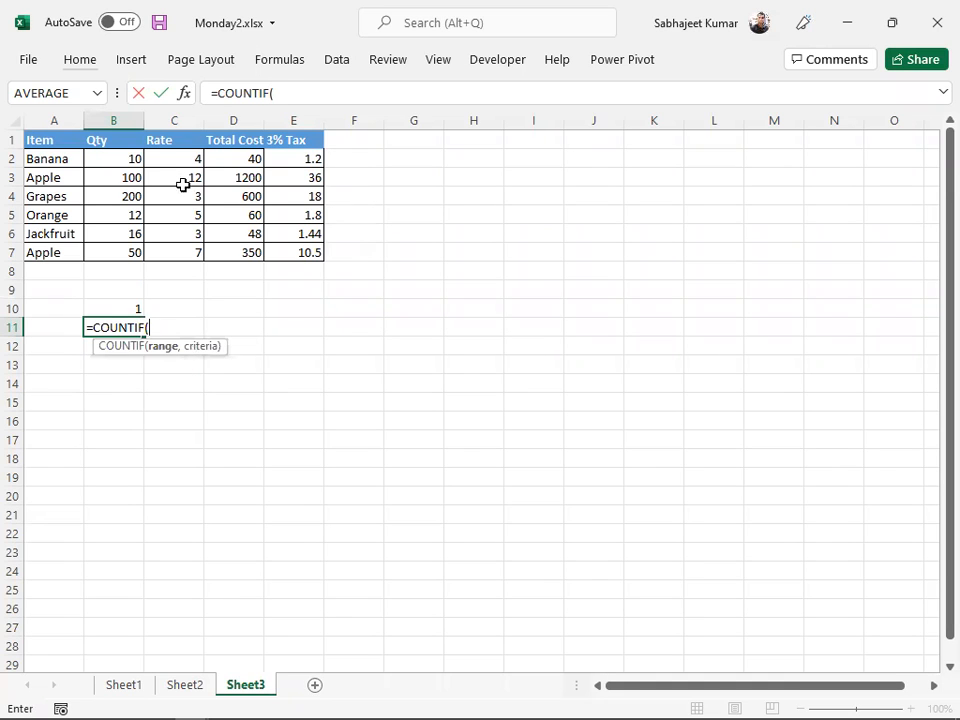
{"action": "left_click_drag", "start_coordinate": [133, 159], "coordinate": [134, 252]}
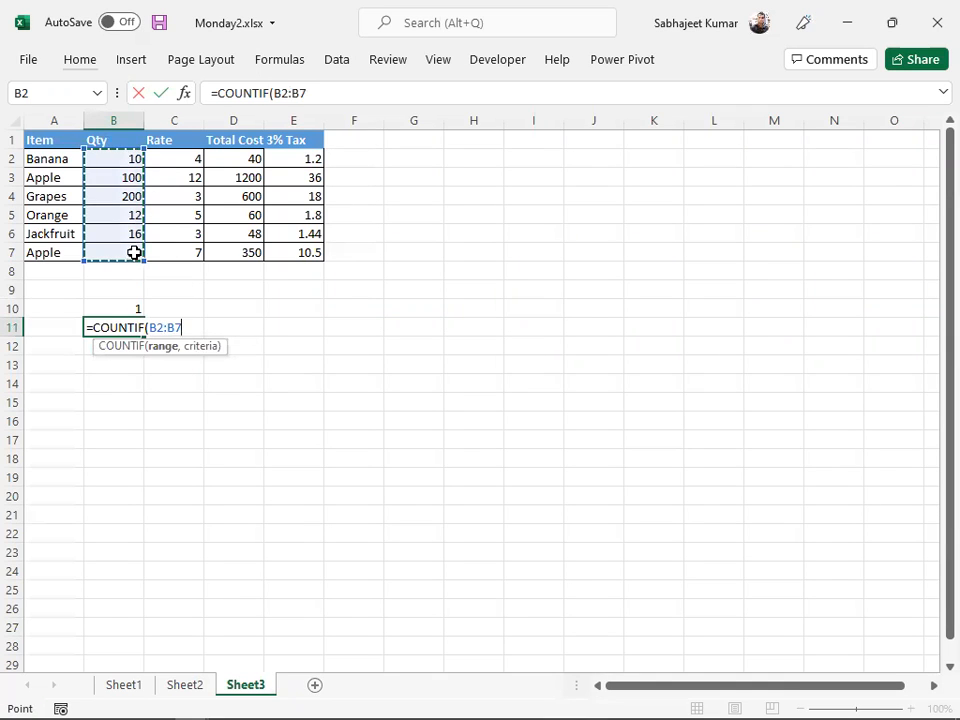
{"action": "type", "text": ",\">\""}
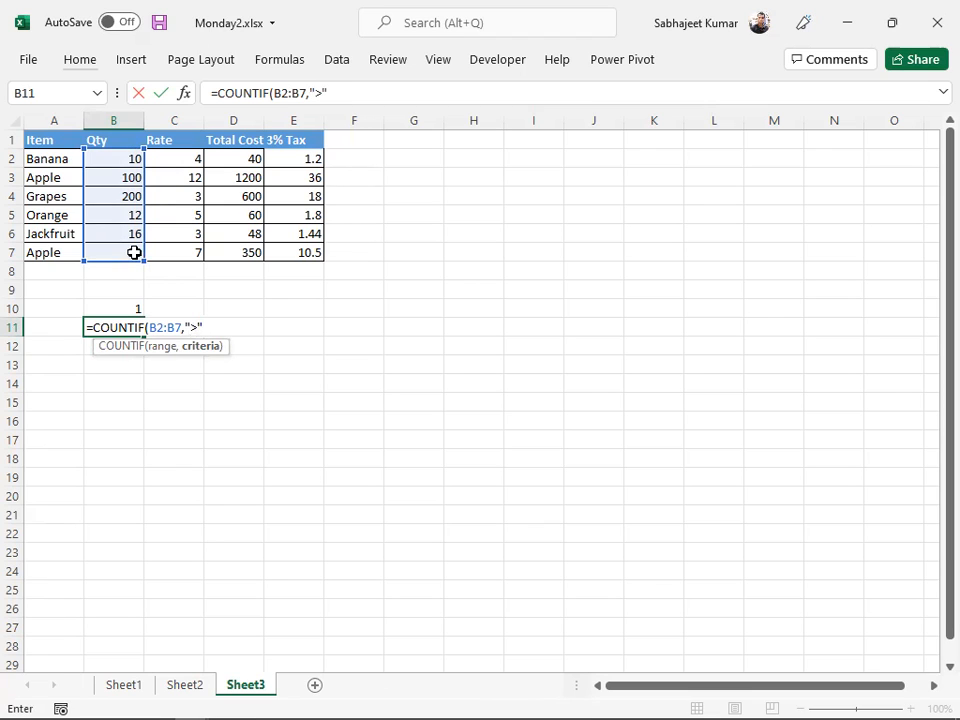
{"action": "type", "text": " & 100"}
{"action": "left_click_drag", "start_coordinate": [186, 328], "coordinate": [215, 328]}
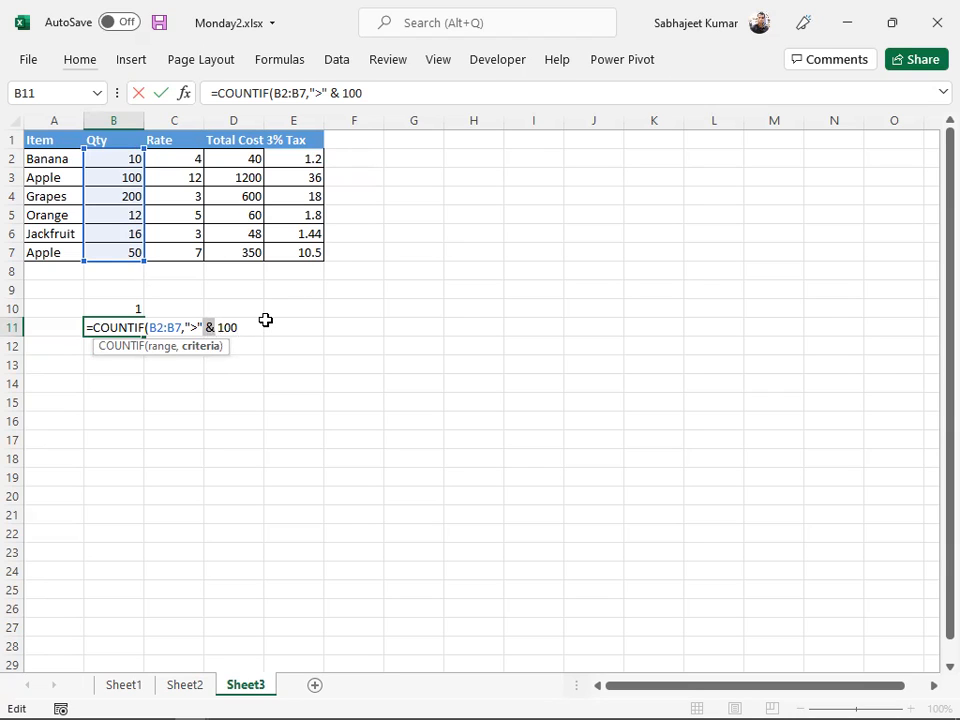
{"action": "key", "text": "Return"}
{"action": "key", "text": "Up"}
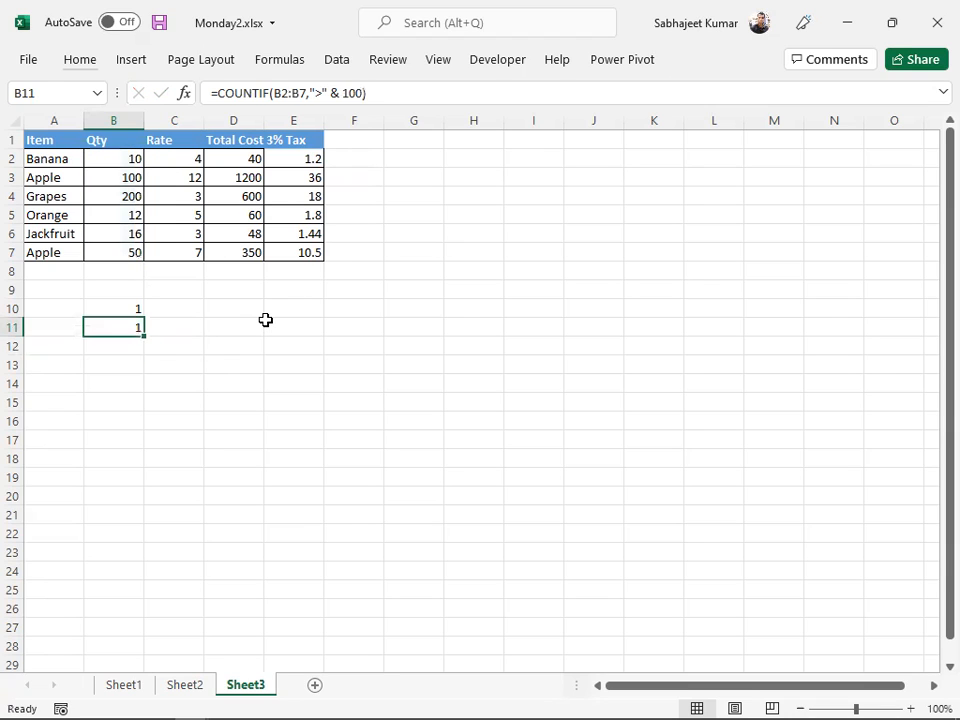
Extend the counted range of the COUNTIF formula in B10 to B2:D7.
{"action": "left_click", "coordinate": [124, 307]}
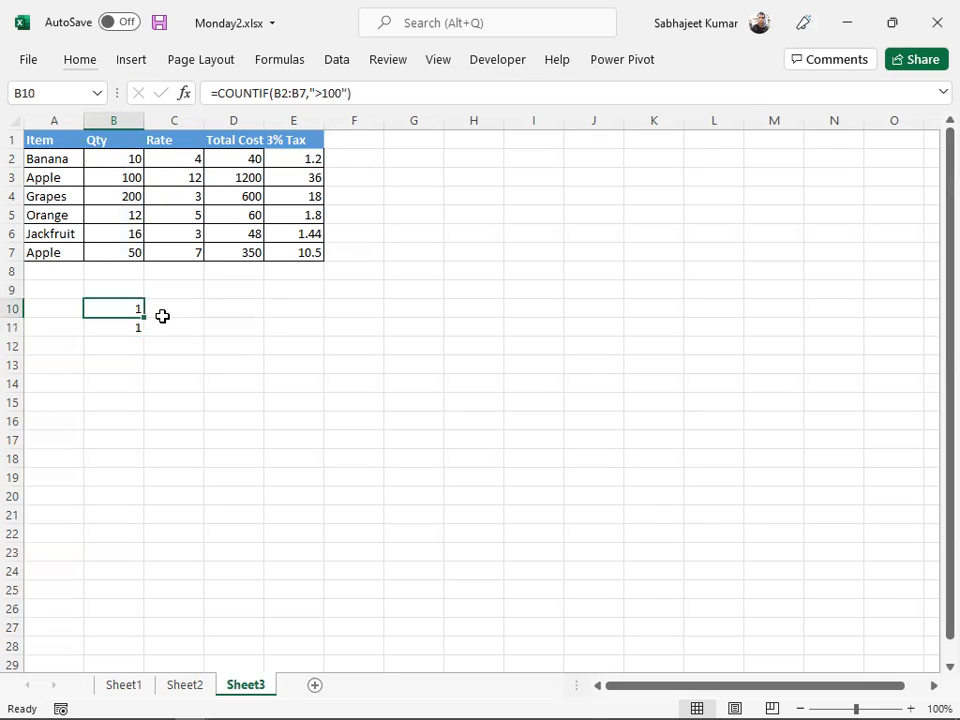
{"action": "key", "text": "F2"}
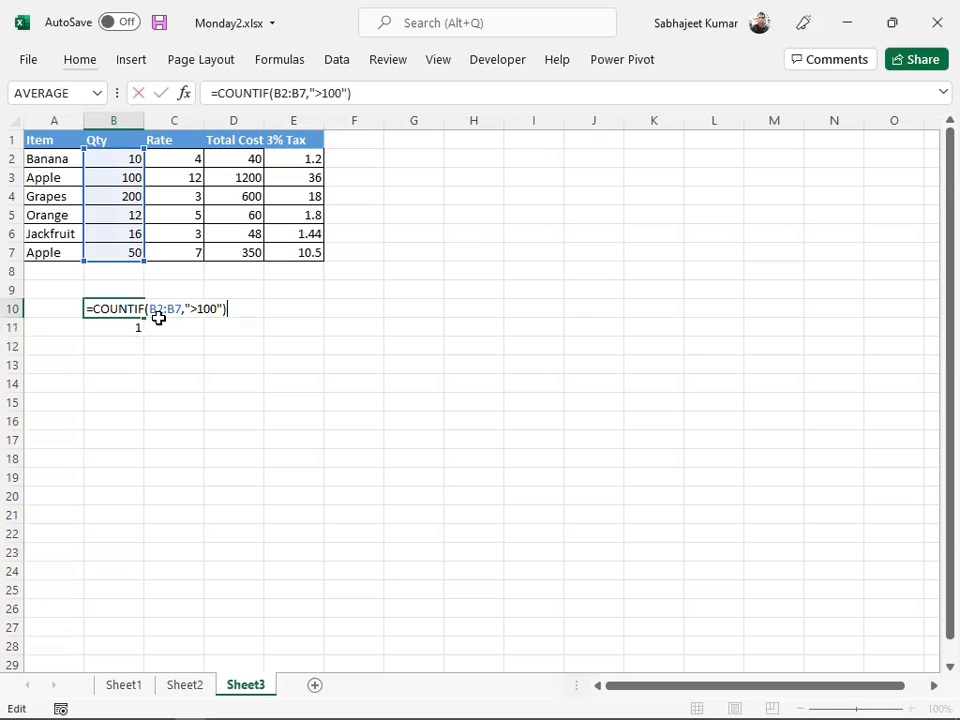
{"action": "left_click_drag", "start_coordinate": [143, 257], "coordinate": [263, 257]}
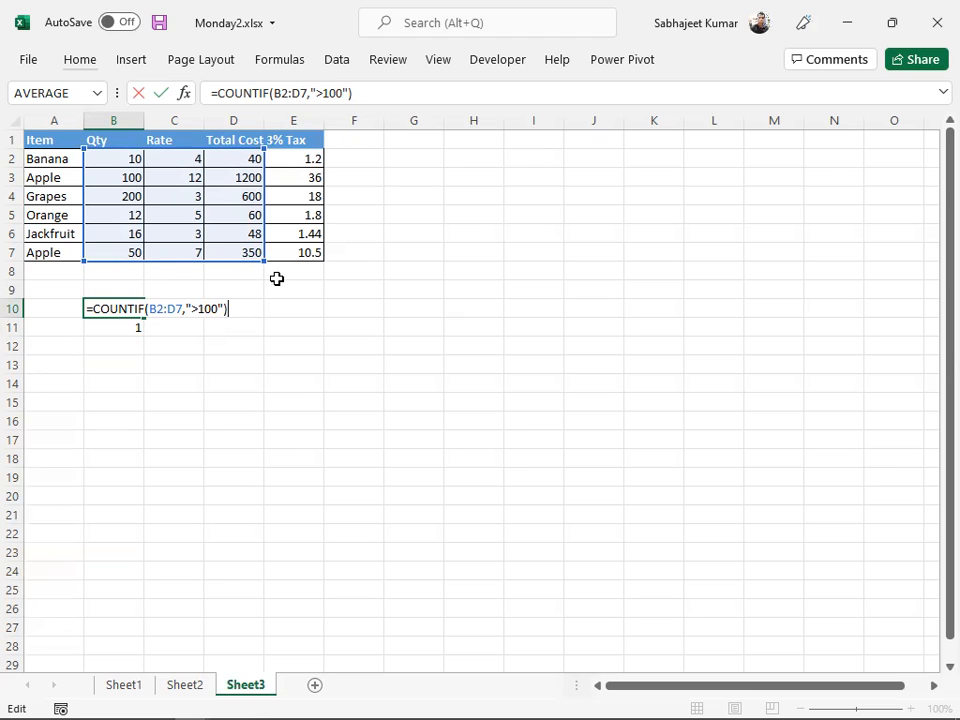
{"action": "key", "text": "Return"}
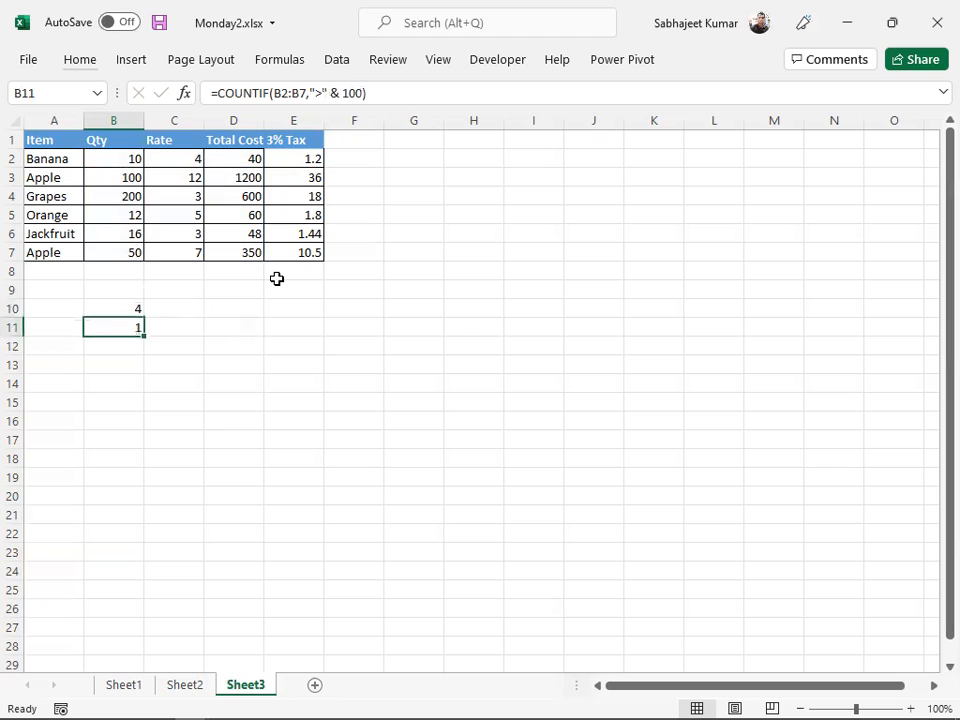
Review the formula in B10 and the multi-column range it counts across the table.
{"action": "key", "text": "Up"}
{"action": "key", "text": "F2"}
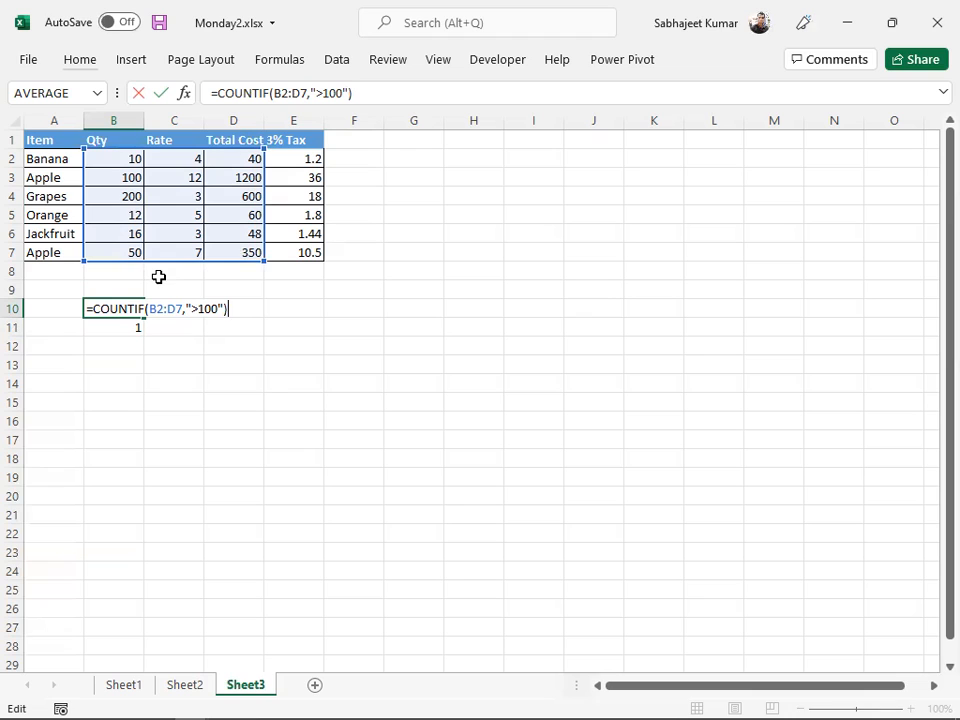
{"action": "key", "text": "Return"}
{"action": "key", "text": "Up"}
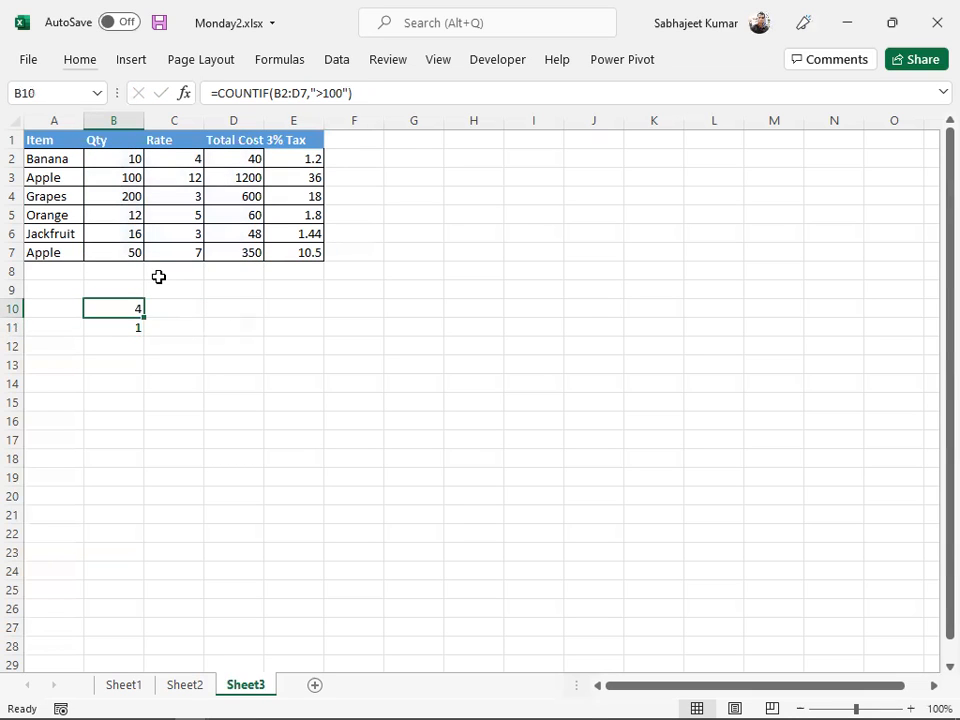
{"action": "key", "text": "F2"}
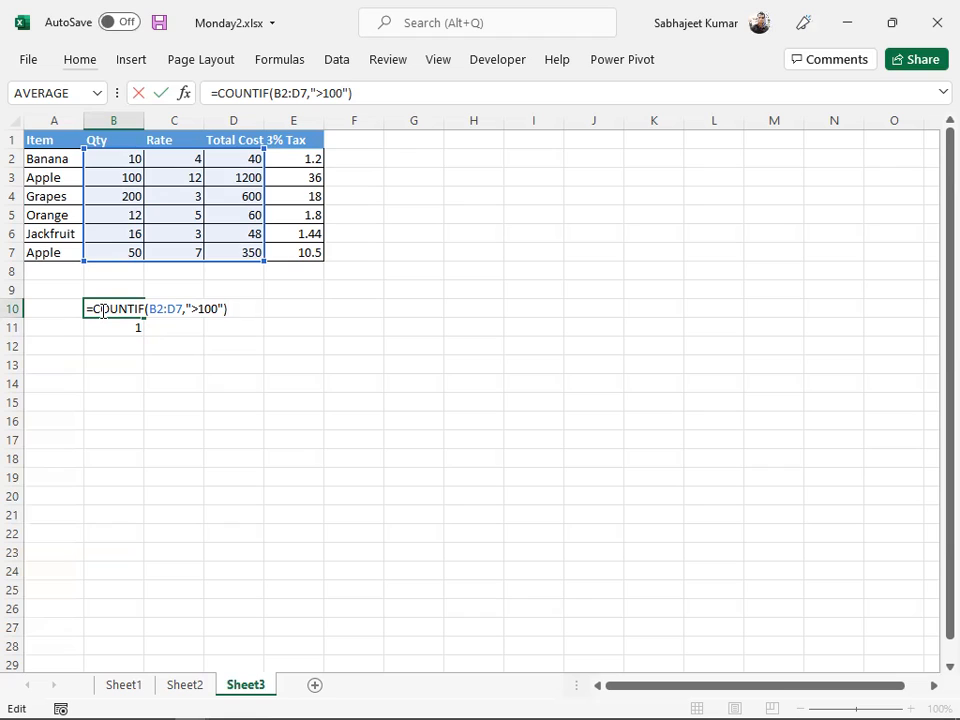
{"action": "key", "text": "Return"}
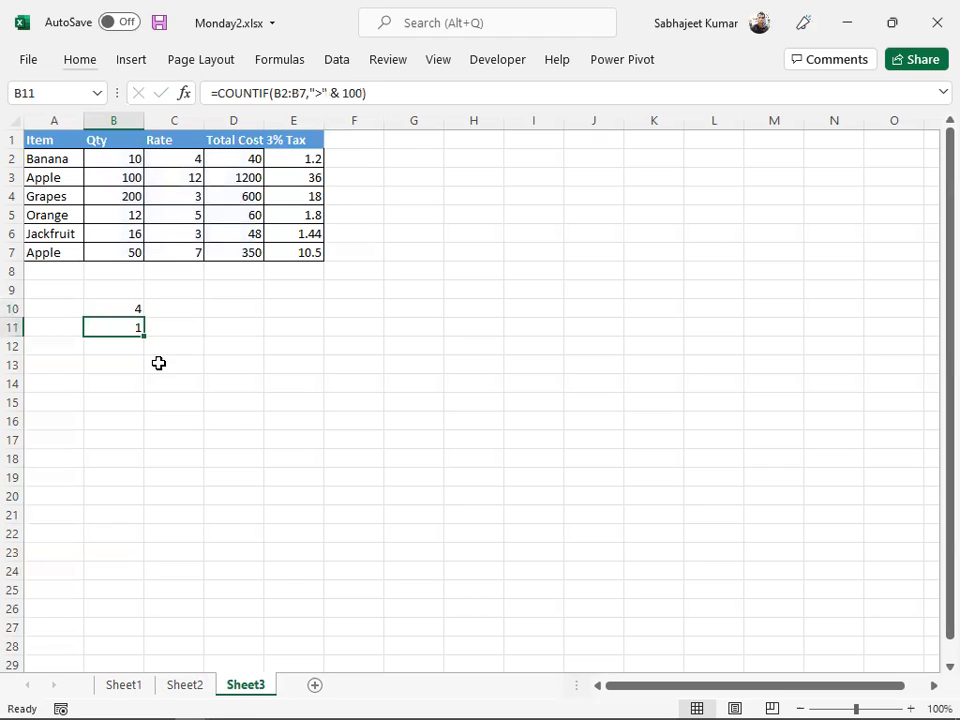
Enter =COUNTIF(A2:A7,"Apple") in B13 to count the Apple entries in the Item column.
{"action": "left_click", "coordinate": [101, 358]}
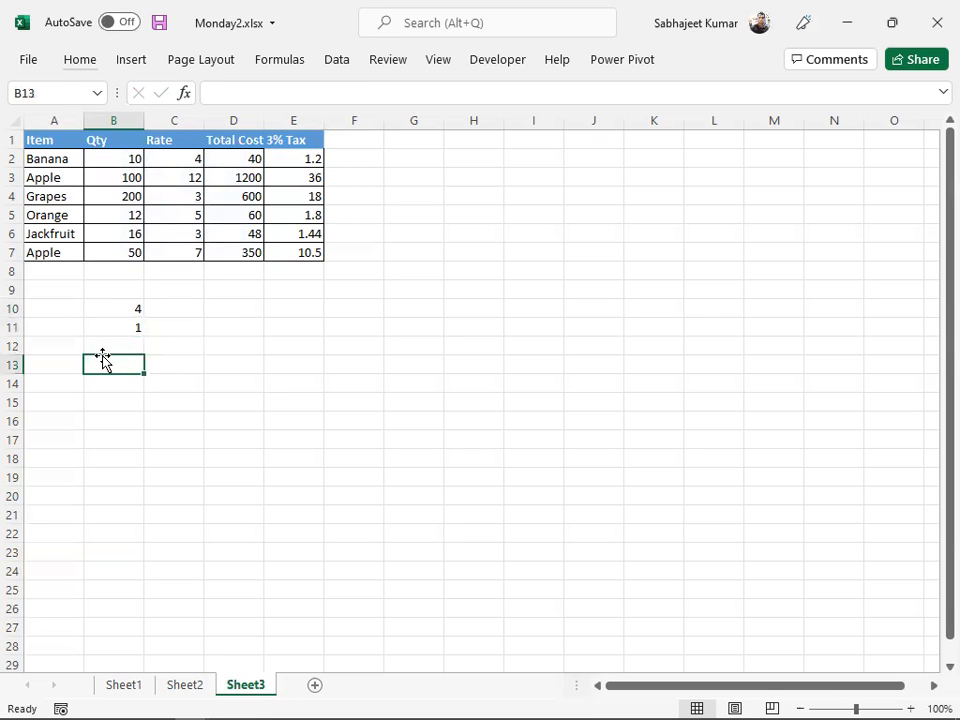
{"action": "type", "text": "=count"}
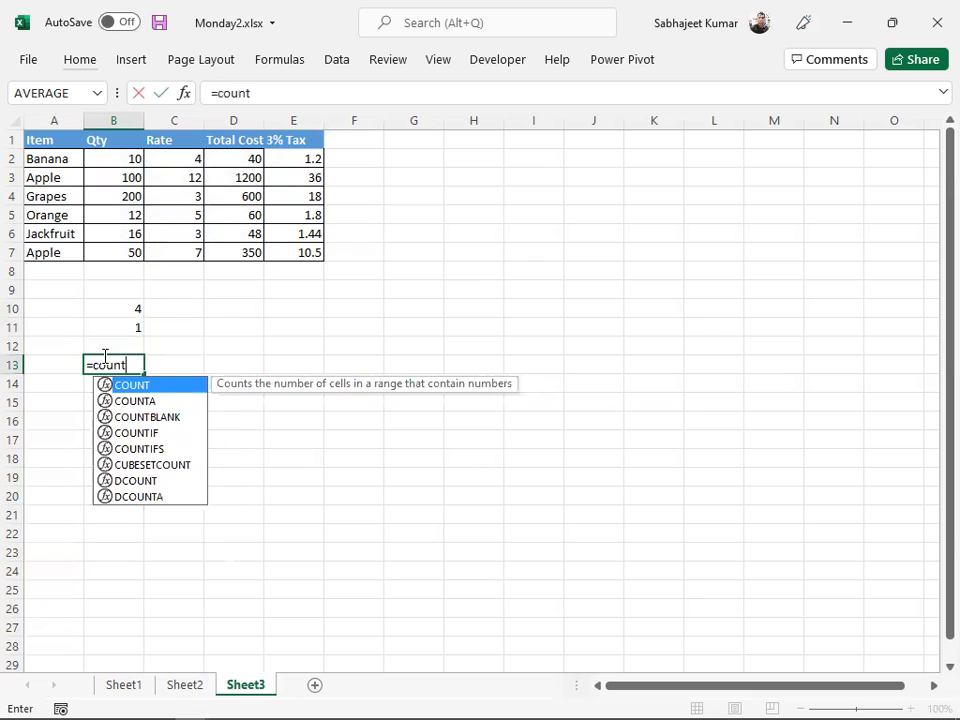
{"action": "key", "text": "Down"}
{"action": "key", "text": "Down"}
{"action": "key", "text": "Down"}
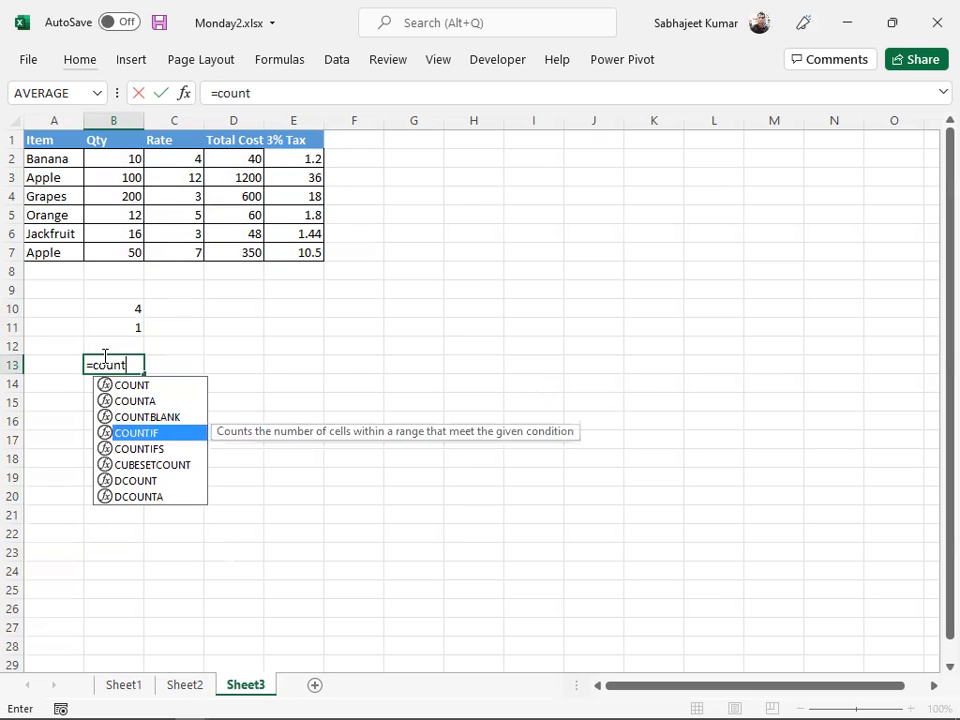
{"action": "key", "text": "Tab"}
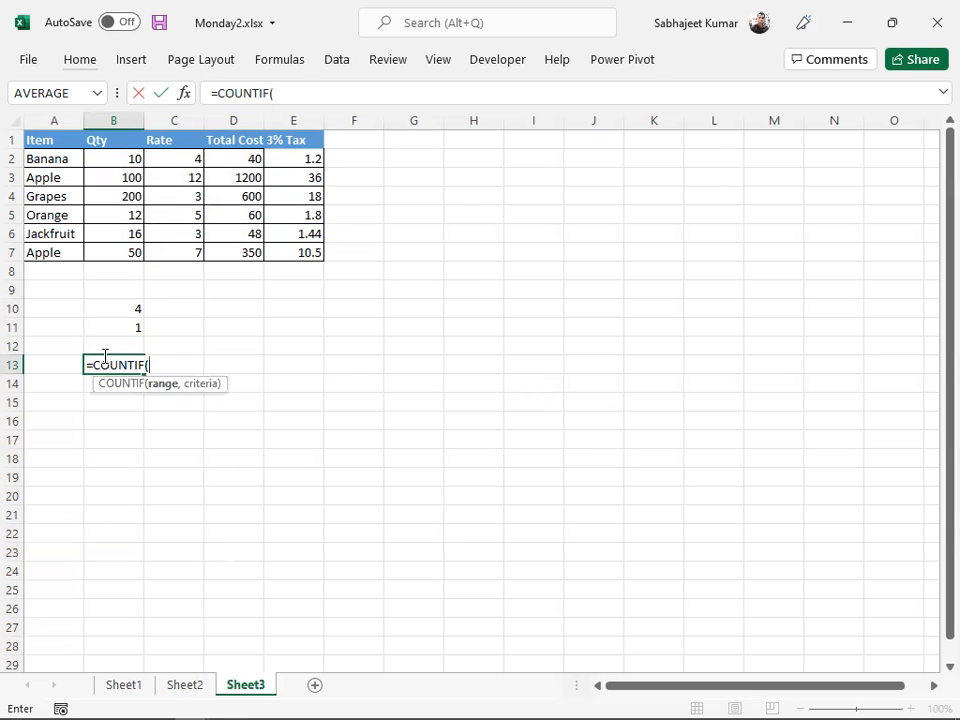
{"action": "left_click", "coordinate": [55, 162]}
{"action": "left_click_drag", "start_coordinate": [55, 162], "coordinate": [62, 249]}
{"action": "type", "text": ","}
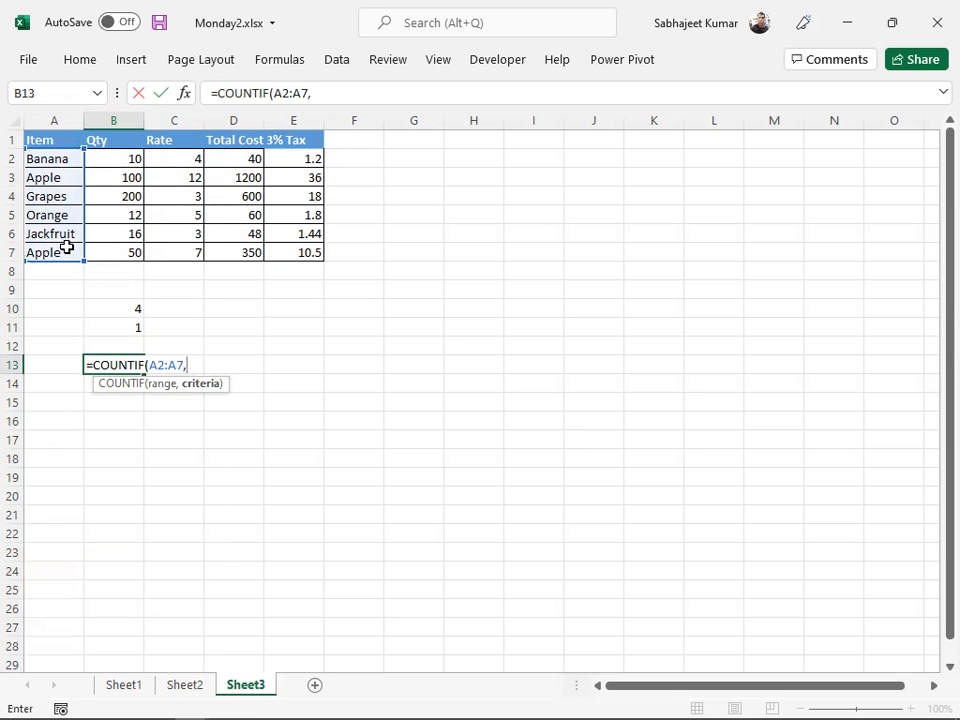
{"action": "type", "text": "\"Apple\""}
{"action": "key", "text": "Return"}
Compare the result in B13 with the Apple entries in A3 and A7.
{"action": "key", "text": "Up"}
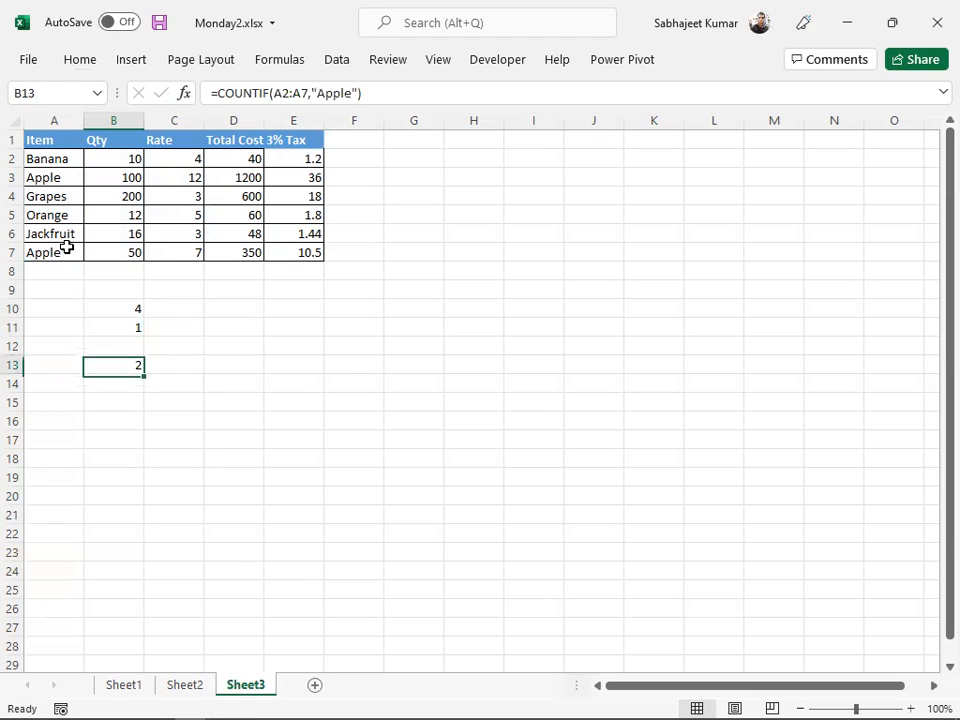
{"action": "left_click", "coordinate": [60, 176]}
{"action": "left_click", "coordinate": [49, 254]}
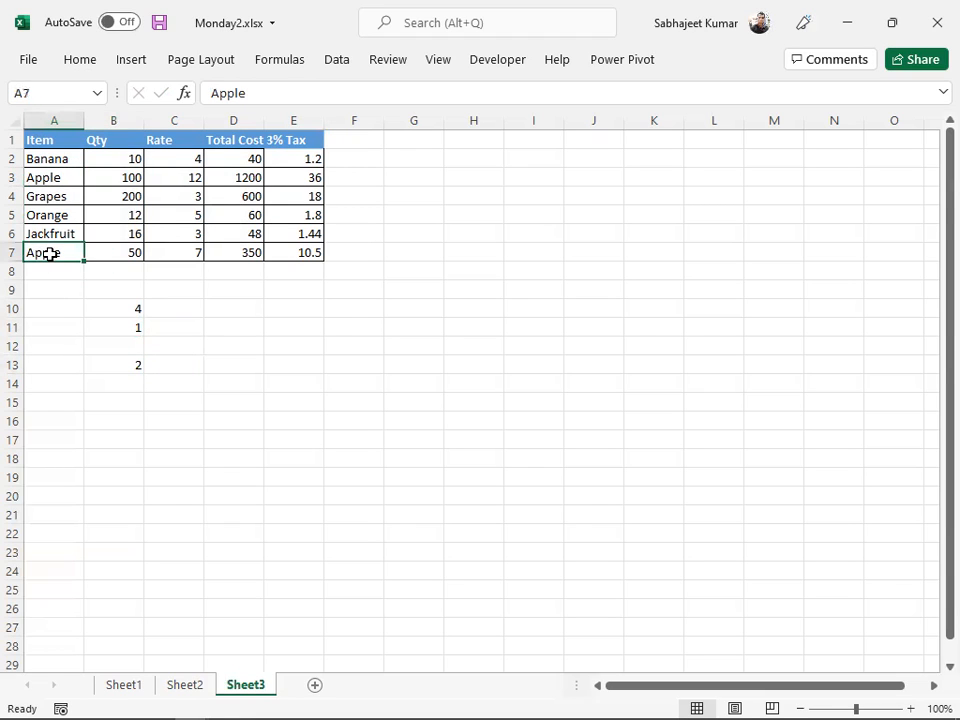
Change the criterion of the COUNTIF formula in B13 to "<>Apple" to count the items other than Apple.
{"action": "left_click", "coordinate": [114, 363]}
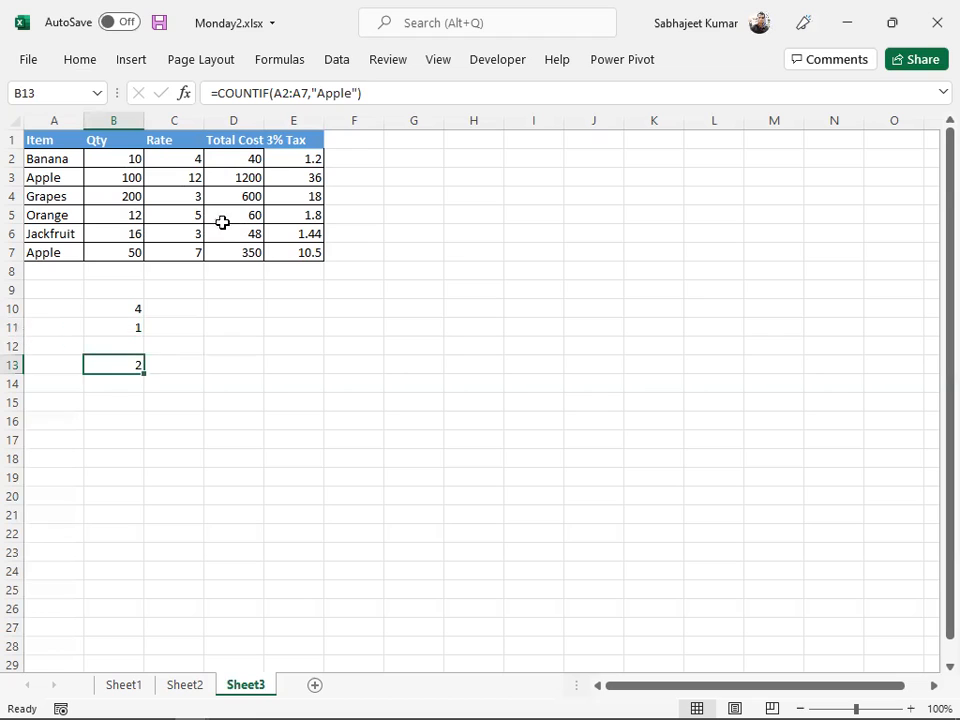
{"action": "left_click", "coordinate": [324, 92]}
{"action": "type", "text": "<>"}
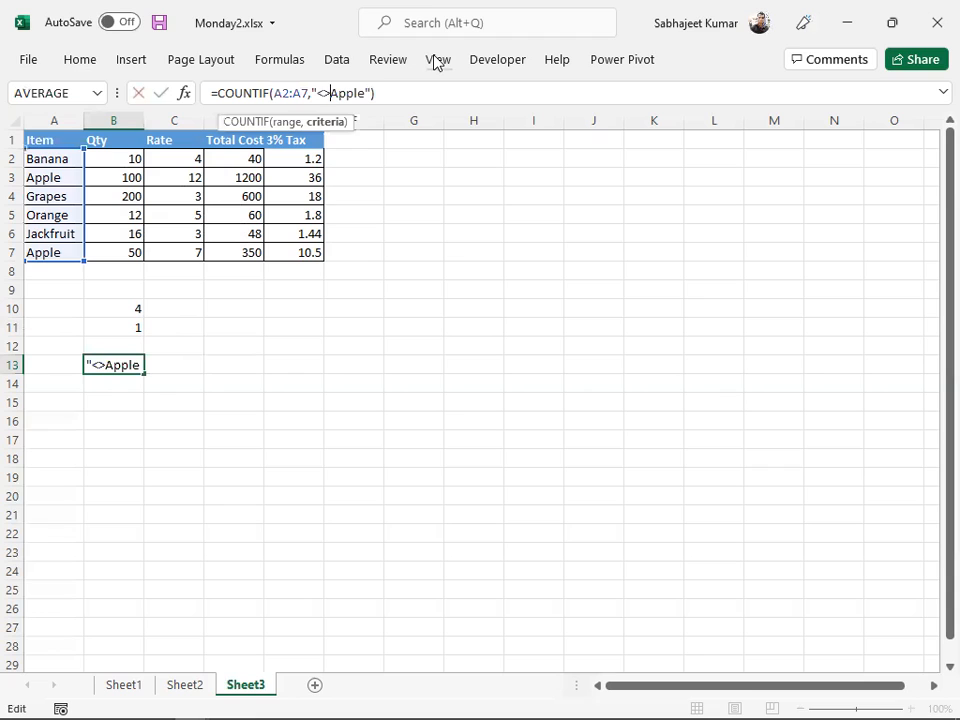
{"action": "key", "text": "Return"}
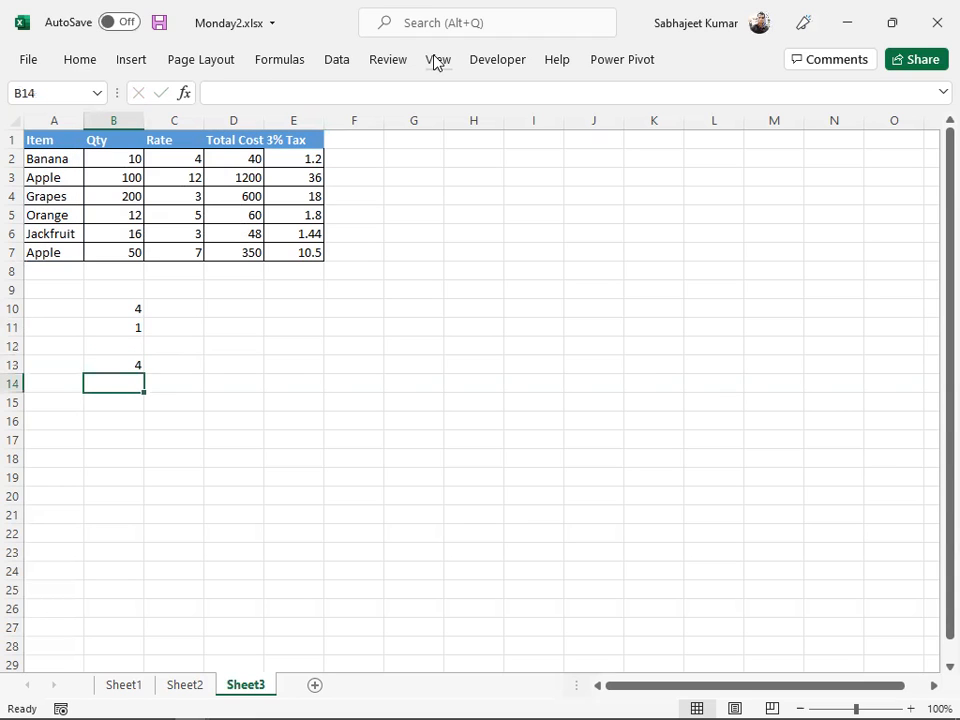
{"action": "key", "text": "Up"}
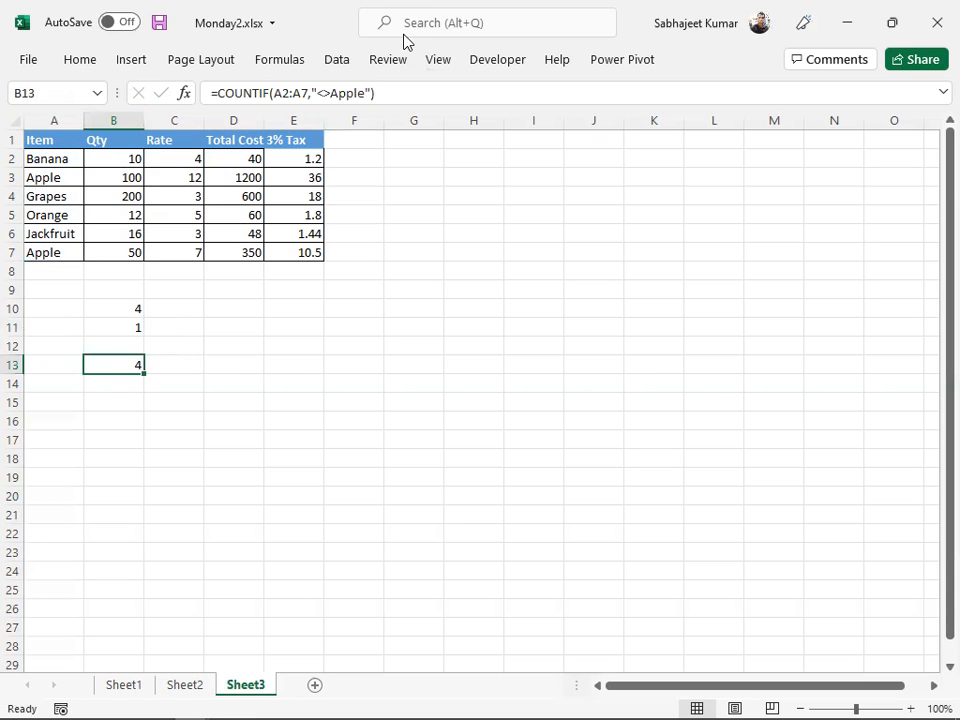
Select the non-Apple items in A2, A4, A5 and A6 together to check the count in B13.
{"action": "left_click", "coordinate": [45, 162]}
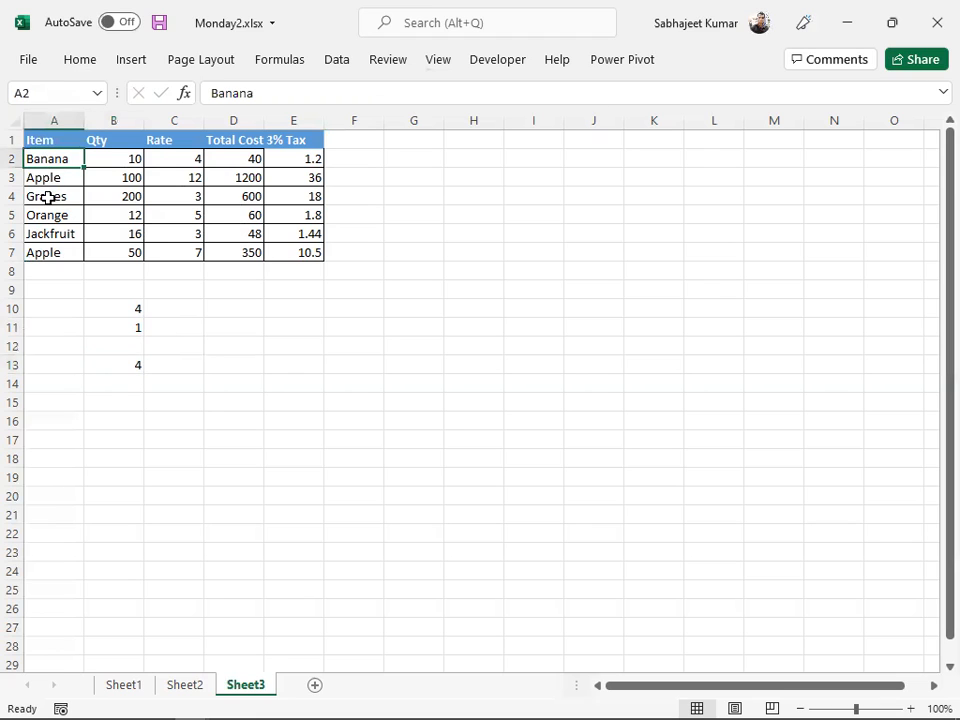
{"action": "left_click", "coordinate": [48, 197], "text": "ctrl"}
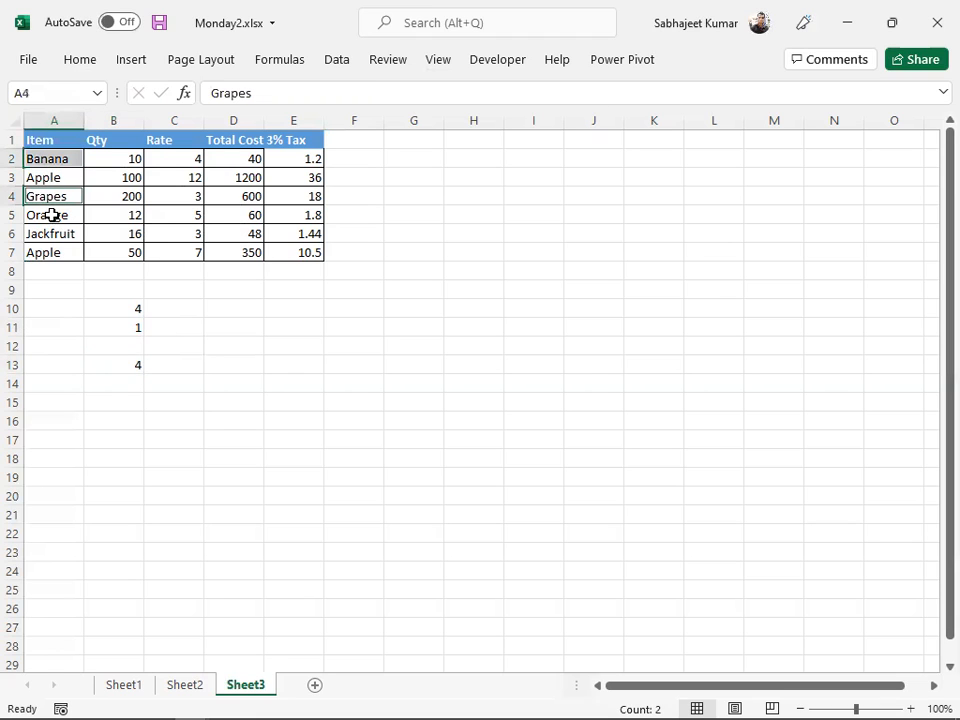
{"action": "left_click", "coordinate": [49, 216], "text": "ctrl"}
{"action": "left_click", "coordinate": [55, 232], "text": "ctrl"}
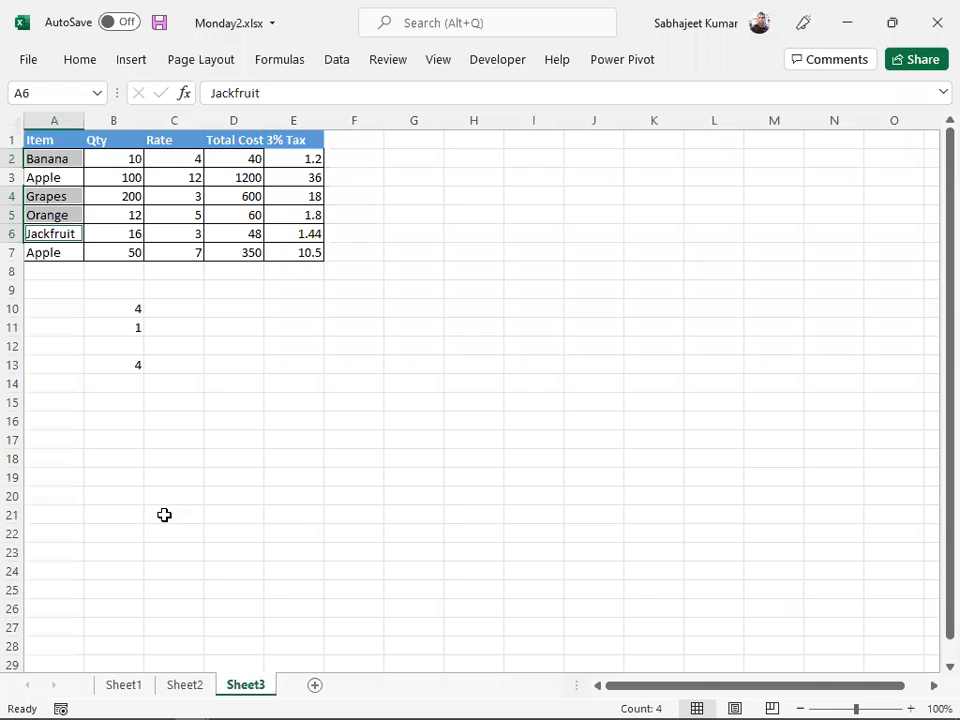
{"action": "left_click", "coordinate": [166, 643]}
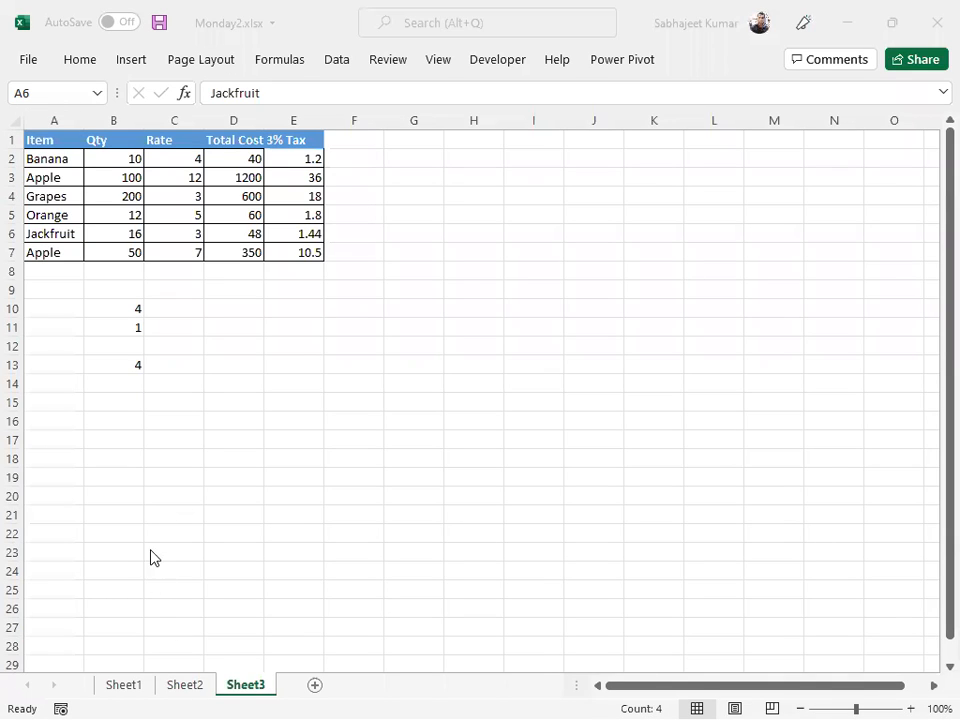
Review the A2:A7 range and the "<>Apple" criterion of the COUNTIF formula in B13.
{"action": "left_click", "coordinate": [112, 362]}
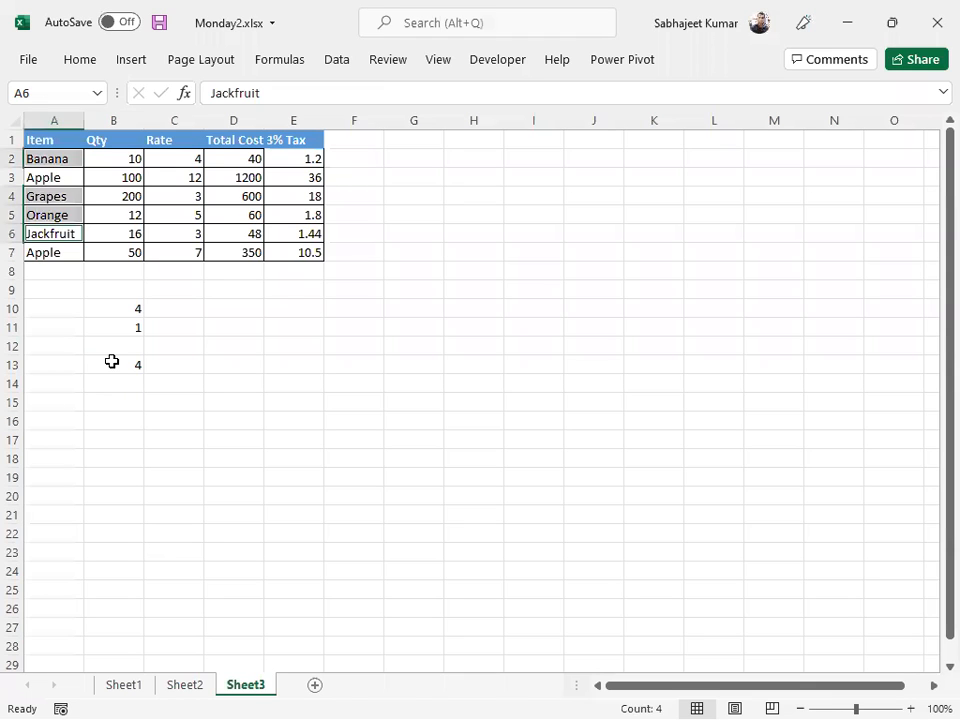
{"action": "left_click", "coordinate": [112, 362]}
{"action": "left_click_drag", "start_coordinate": [57, 158], "coordinate": [43, 246]}
{"action": "left_click", "coordinate": [112, 360]}
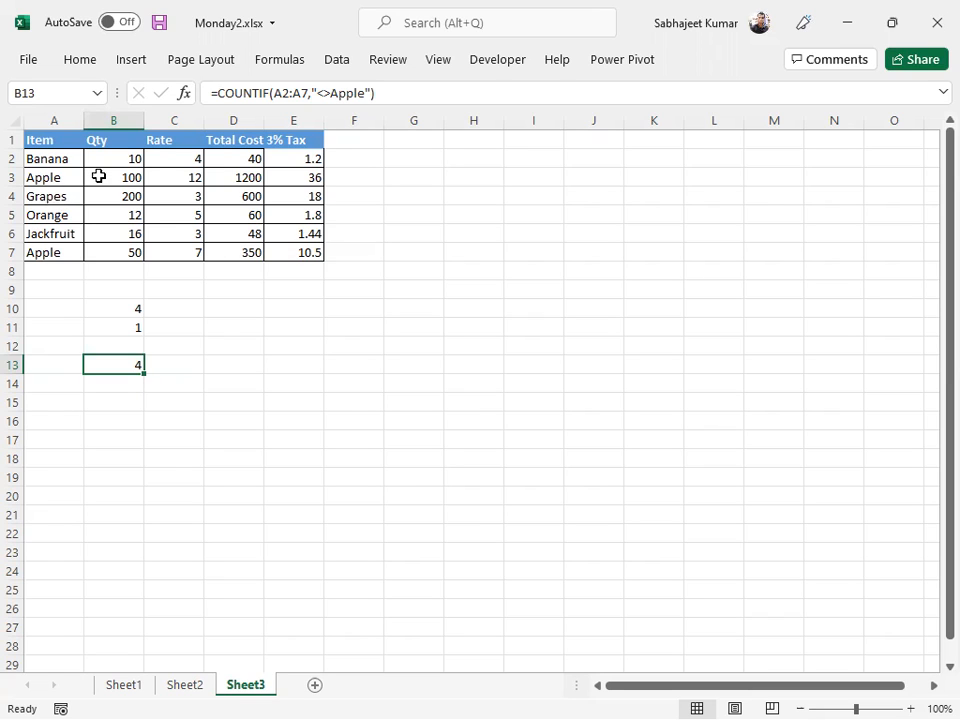
{"action": "double_click", "coordinate": [127, 365]}
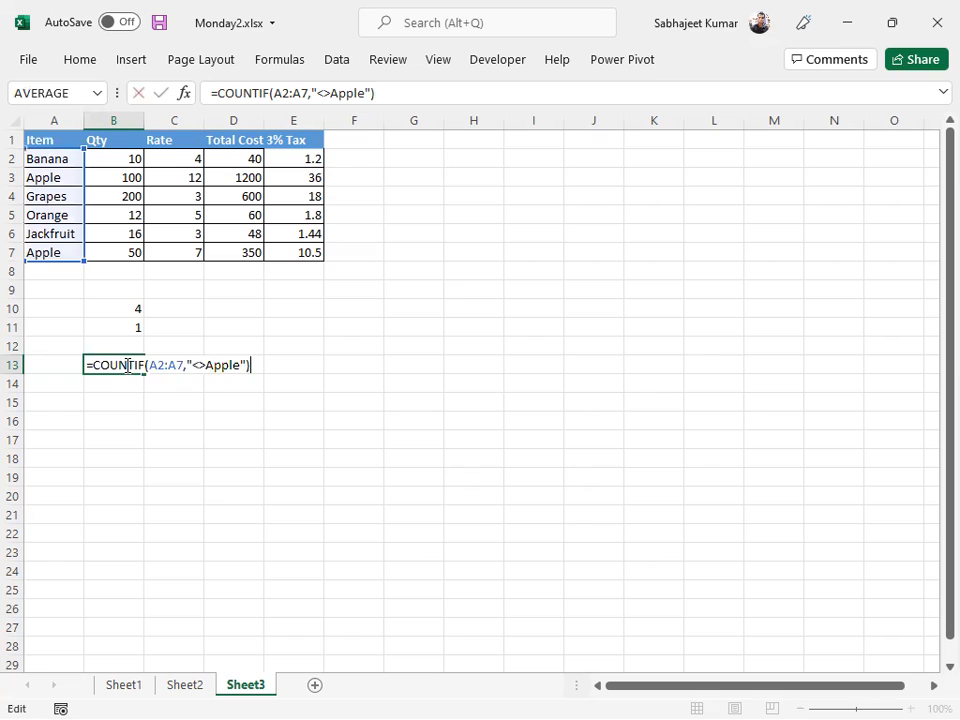
{"action": "key", "text": "BackSpace"}
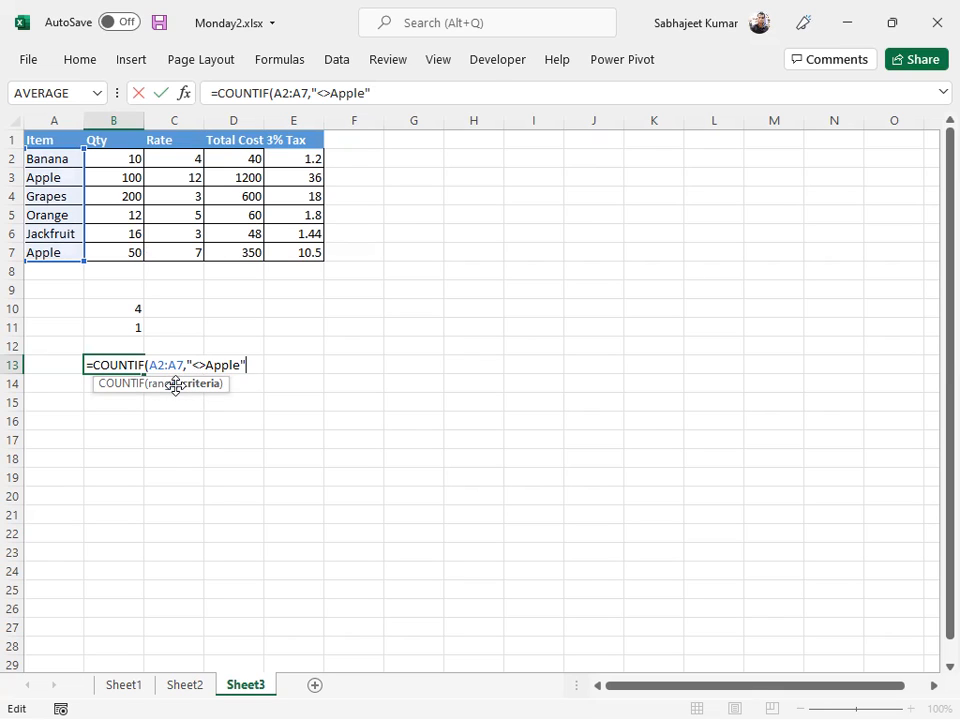
{"action": "key", "text": "ctrl+Return"}
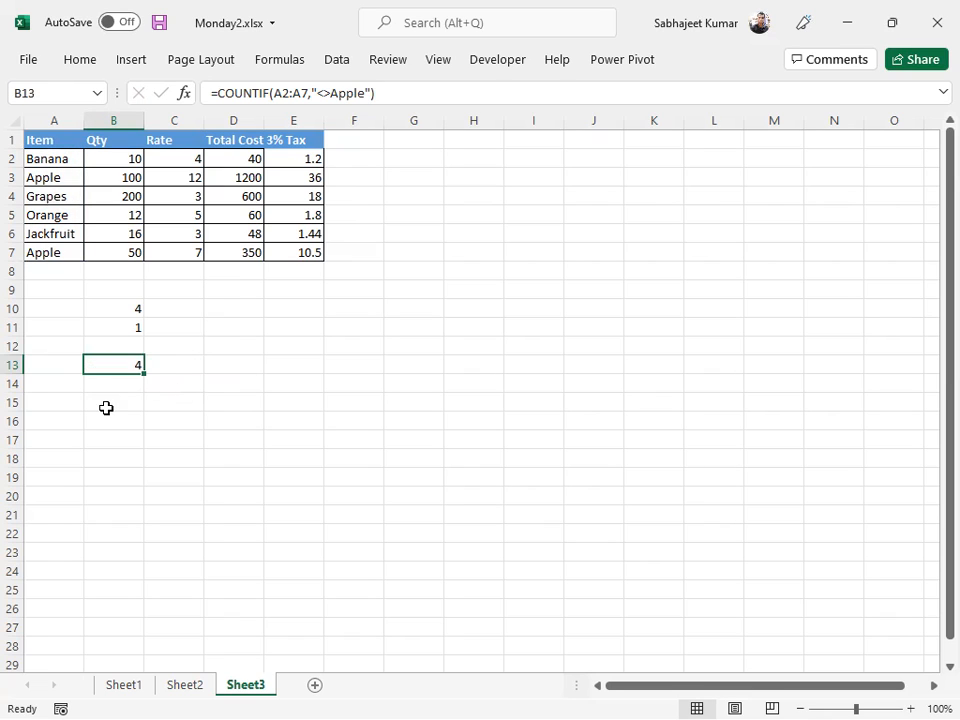
{"action": "left_click", "coordinate": [108, 410]}
{"action": "left_click", "coordinate": [120, 366]}
{"action": "key", "text": "F2"}
{"action": "left_click", "coordinate": [187, 365]}
{"action": "left_click_drag", "start_coordinate": [187, 364], "coordinate": [266, 365]}
{"action": "key", "text": "Escape"}
Enter Orange in A11 as a criterion value.
{"action": "left_click", "coordinate": [44, 326]}
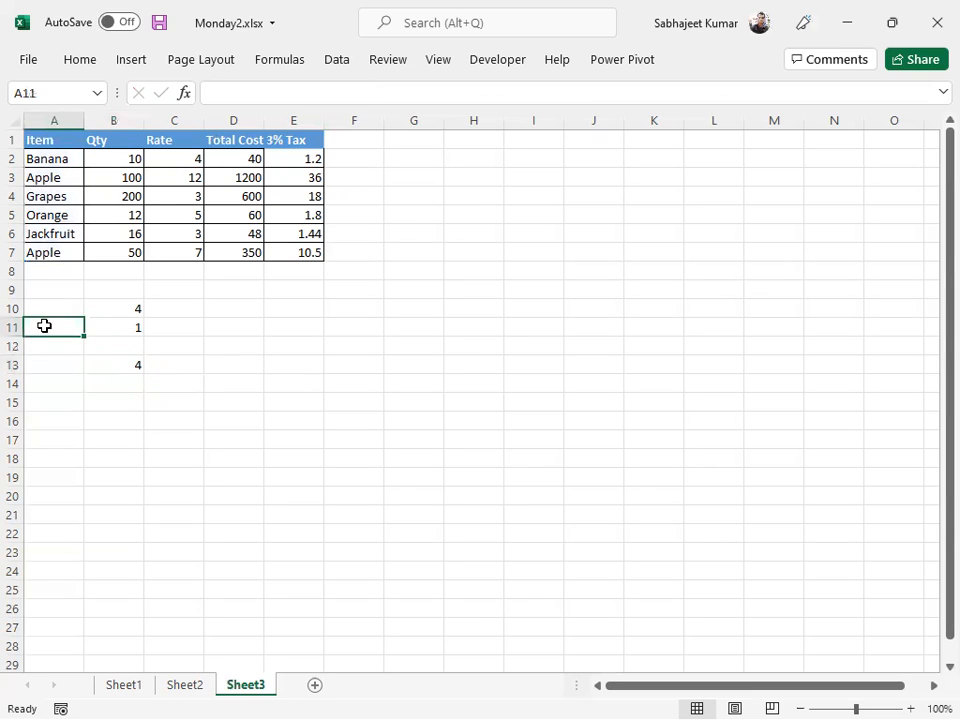
{"action": "type", "text": "Orange"}
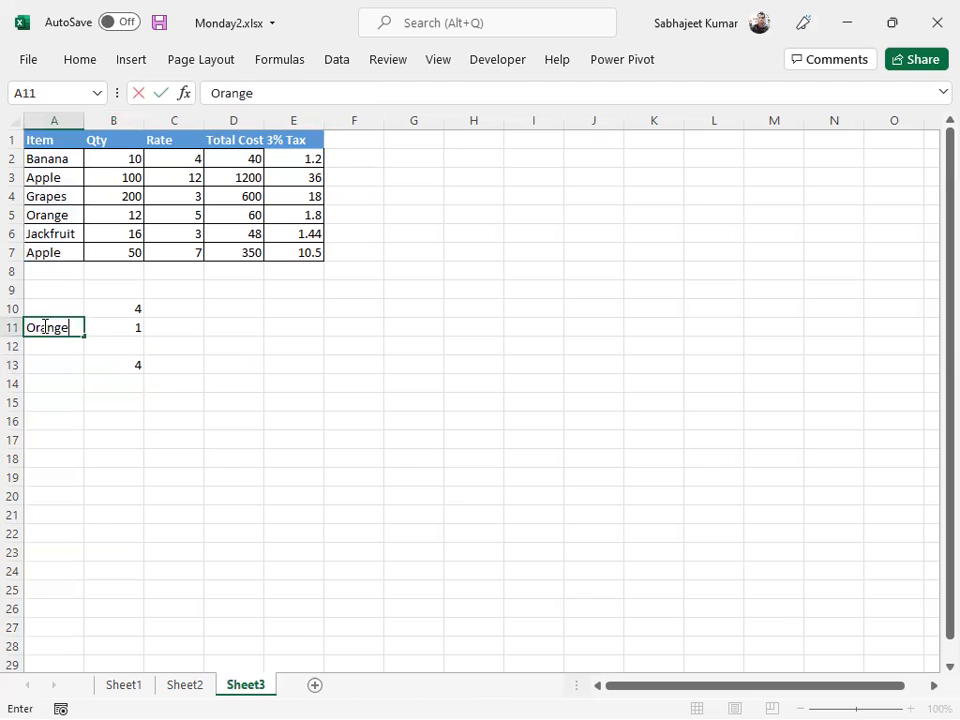
{"action": "key", "text": "Return"}
Replace the text criterion of the COUNTIF formula in B13 with a reference to cell A11.
{"action": "key", "text": "Down"}
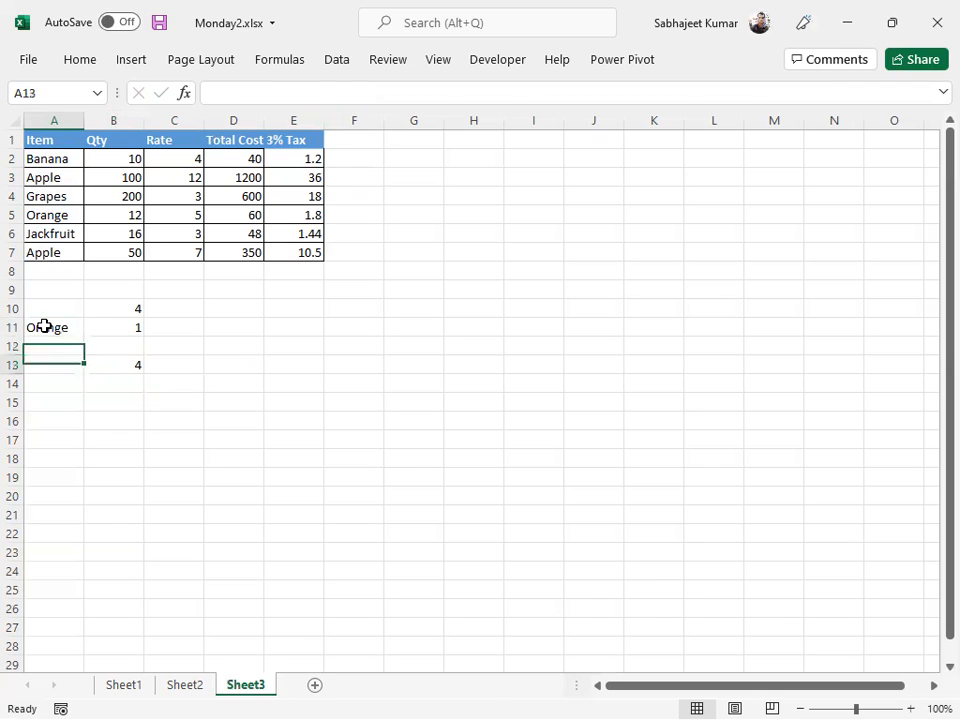
{"action": "key", "text": "Right"}
{"action": "key", "text": "F2"}
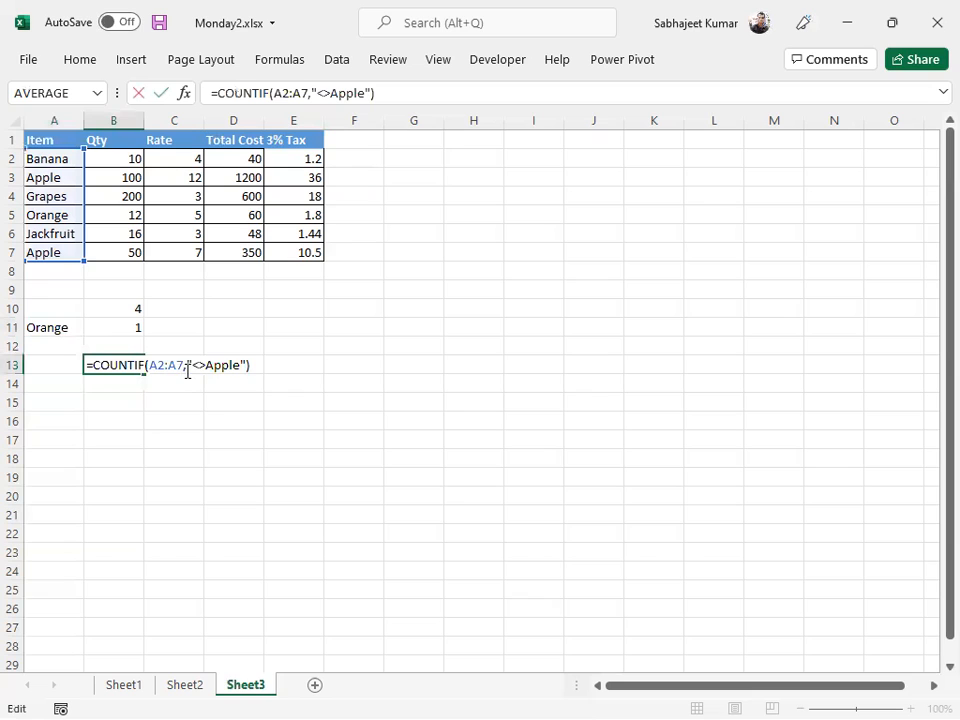
{"action": "left_click_drag", "start_coordinate": [187, 366], "coordinate": [319, 374]}
{"action": "key", "text": "BackSpace"}
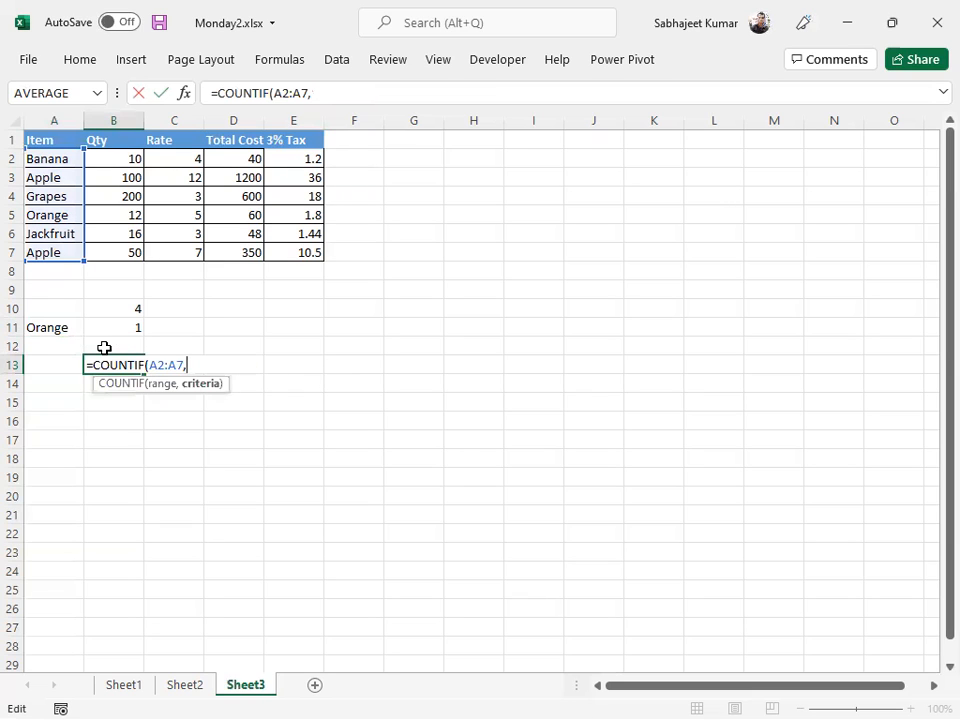
{"action": "left_click", "coordinate": [54, 326]}
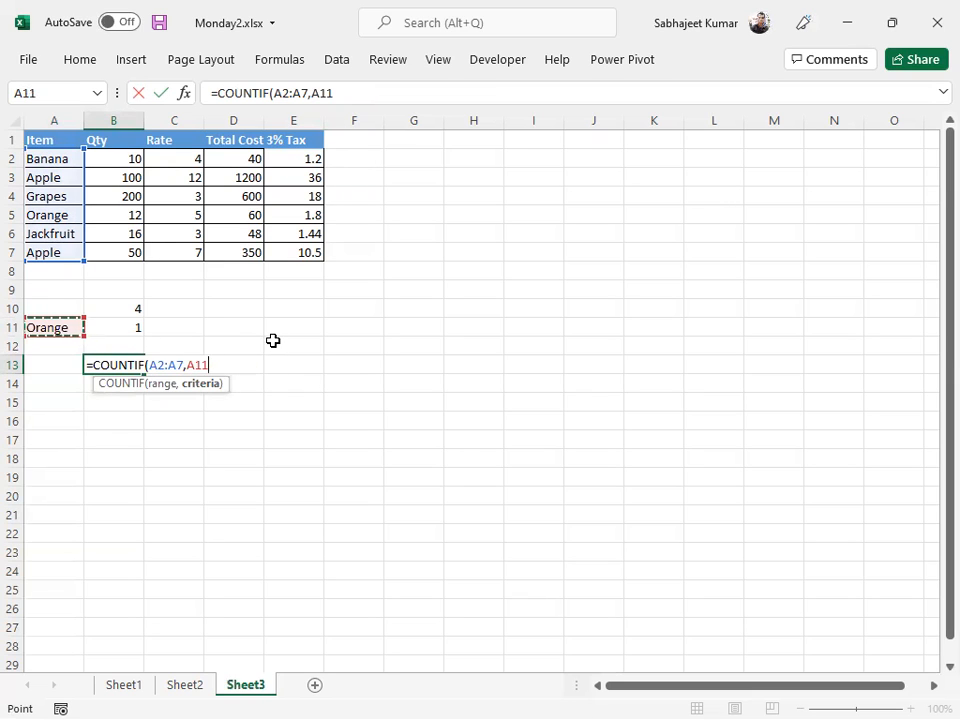
{"action": "key", "text": "Return"}
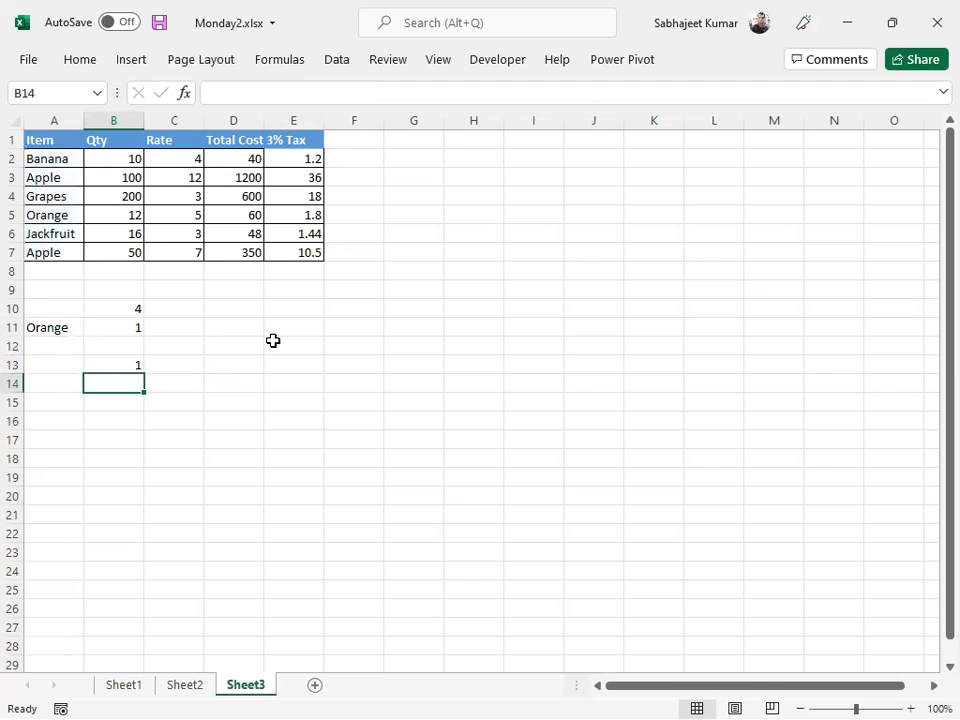
Change the criterion value in A11 to Apple.
{"action": "key", "text": "Up"}
{"action": "key", "text": "Left"}
{"action": "key", "text": "Up"}
{"action": "key", "text": "Up"}
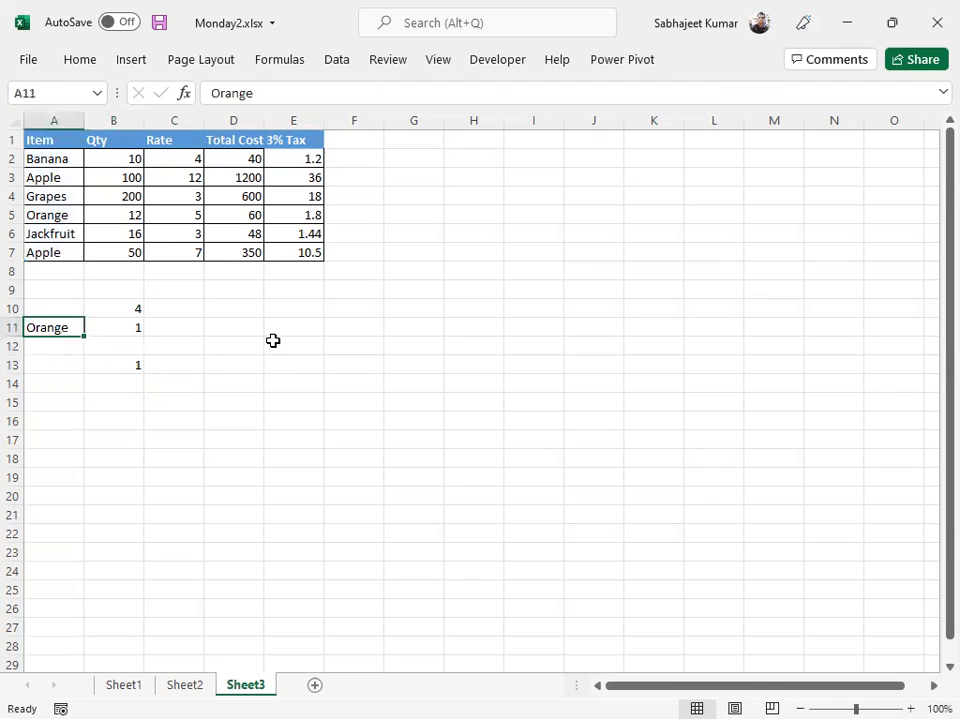
{"action": "type", "text": "Apple"}
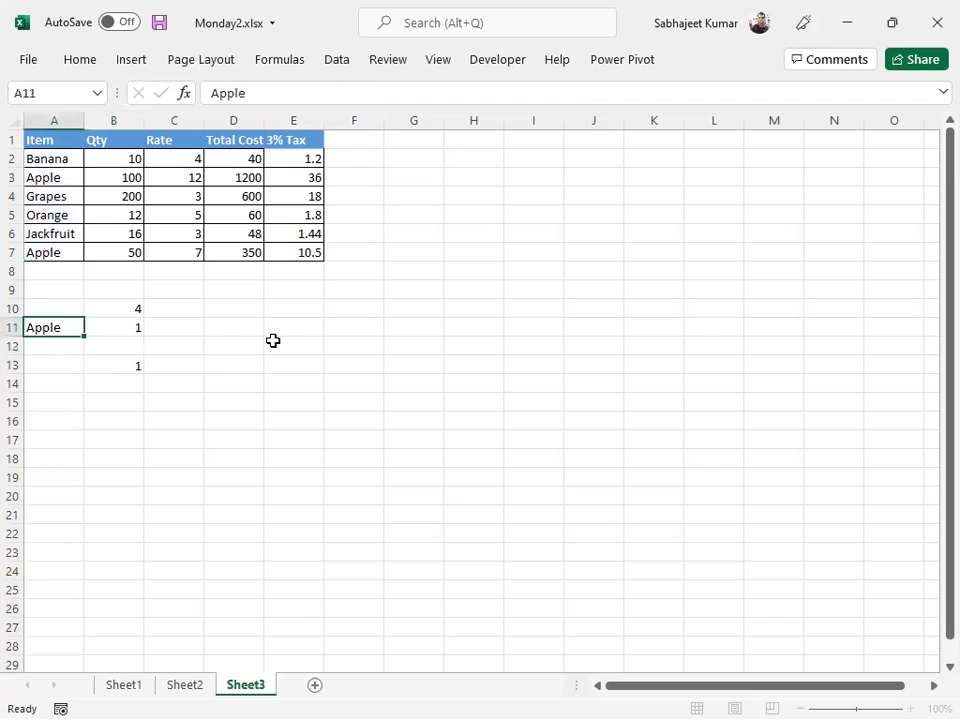
{"action": "key", "text": "Return"}
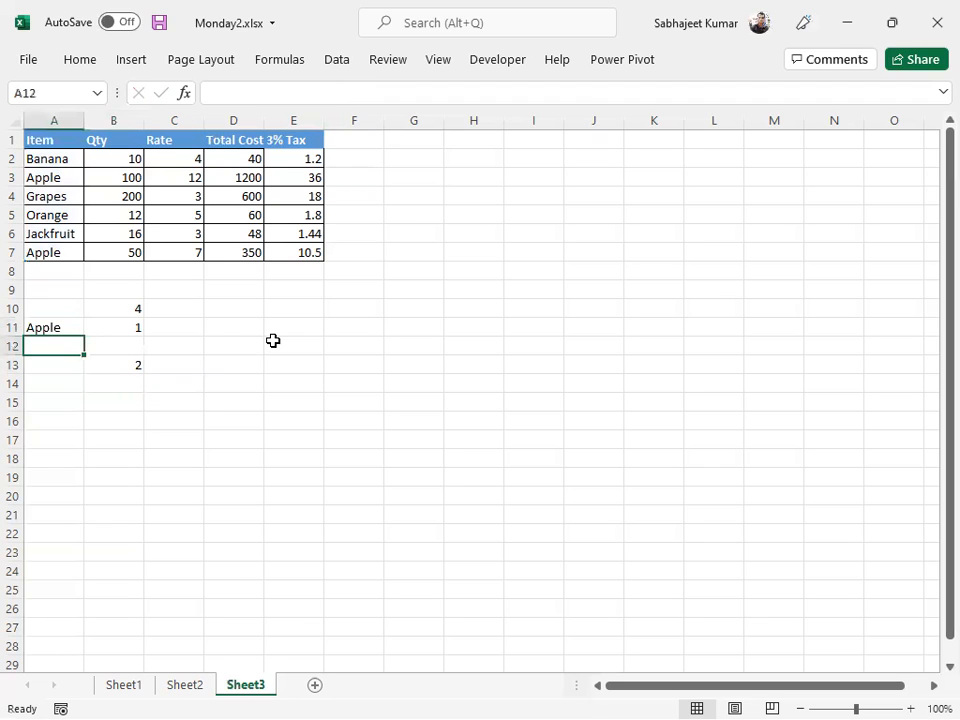
Review how the COUNTIF formula in B13 takes its criterion from A11.
{"action": "key", "text": "Right"}
{"action": "key", "text": "Right"}
{"action": "key", "text": "Left"}
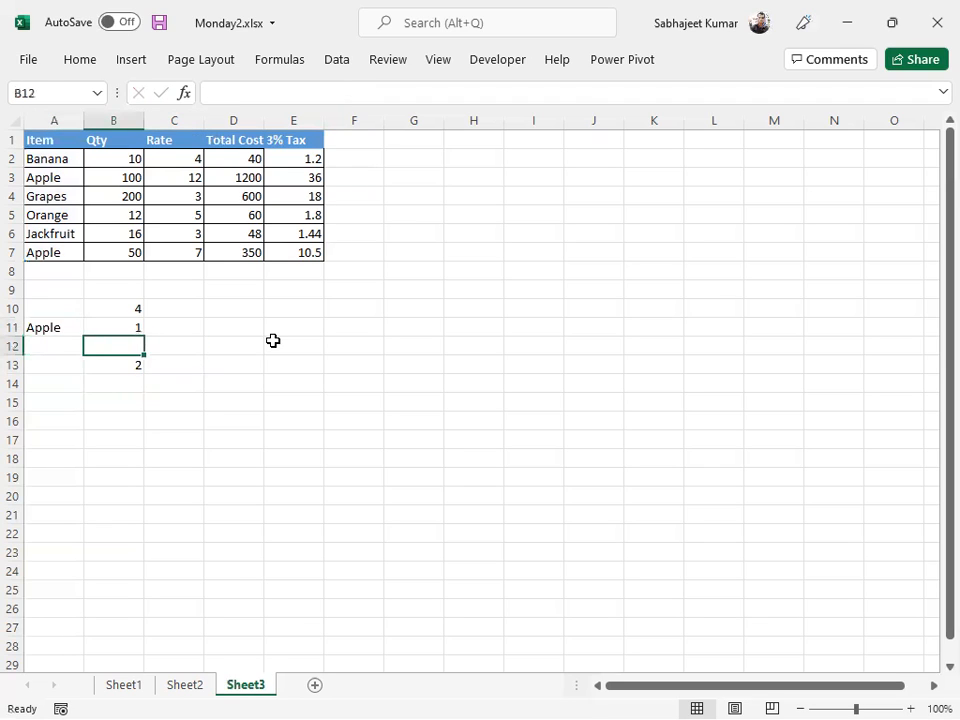
{"action": "key", "text": "Down"}
{"action": "key", "text": "F2"}
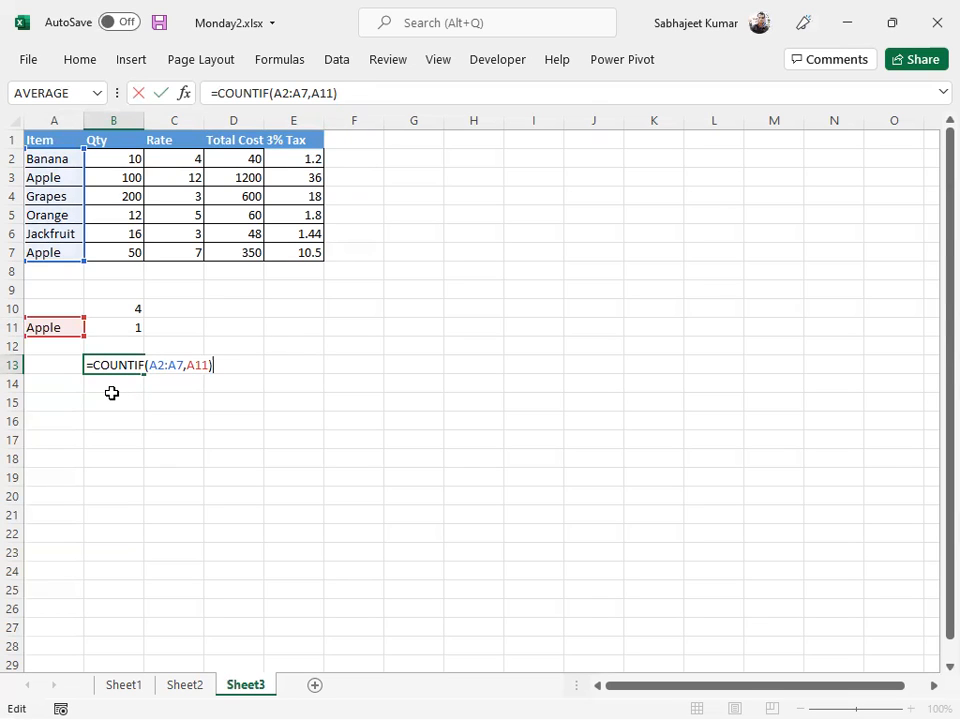
{"action": "key", "text": "ctrl+Return"}
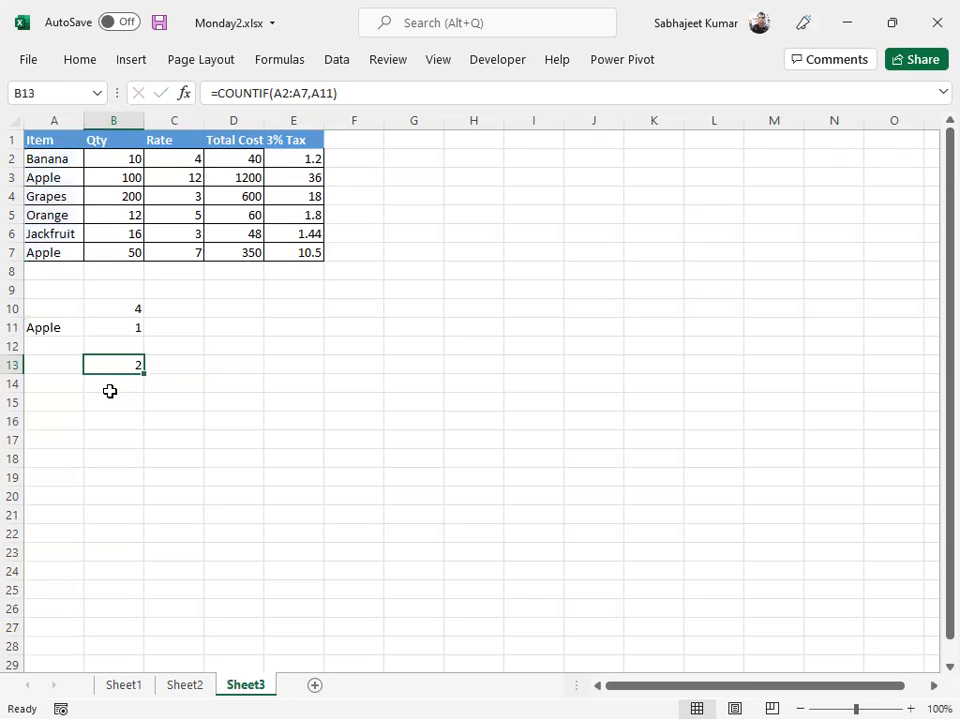
Start a COUNTIFS formula in D10 with B2:B7 as the first criteria range and ">50" as its criterion.
{"action": "left_click", "coordinate": [254, 305]}
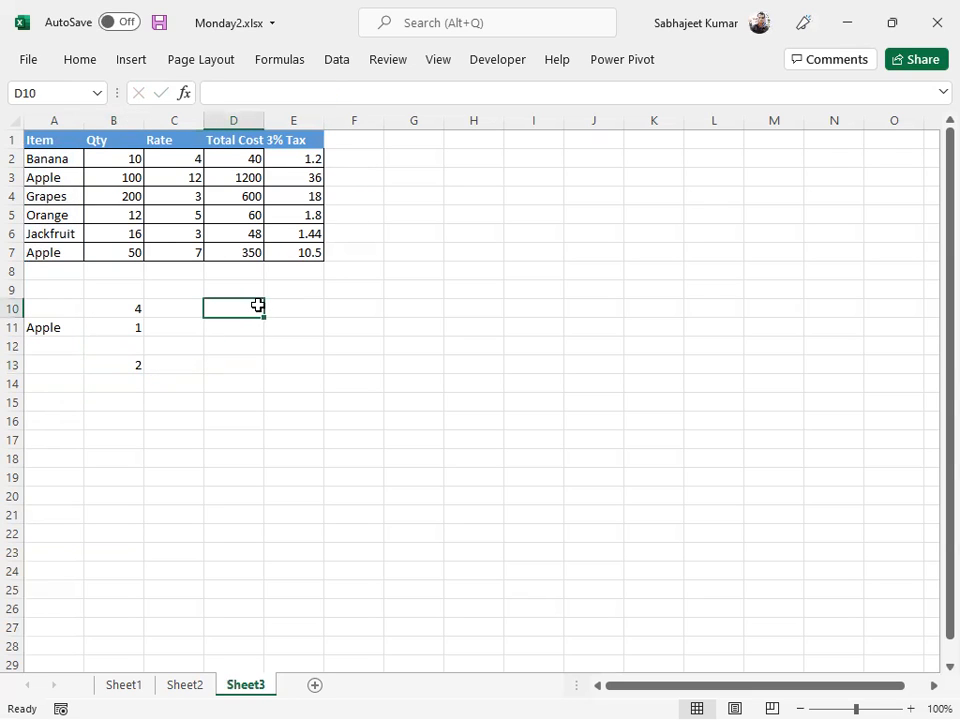
{"action": "type", "text": "=counti"}
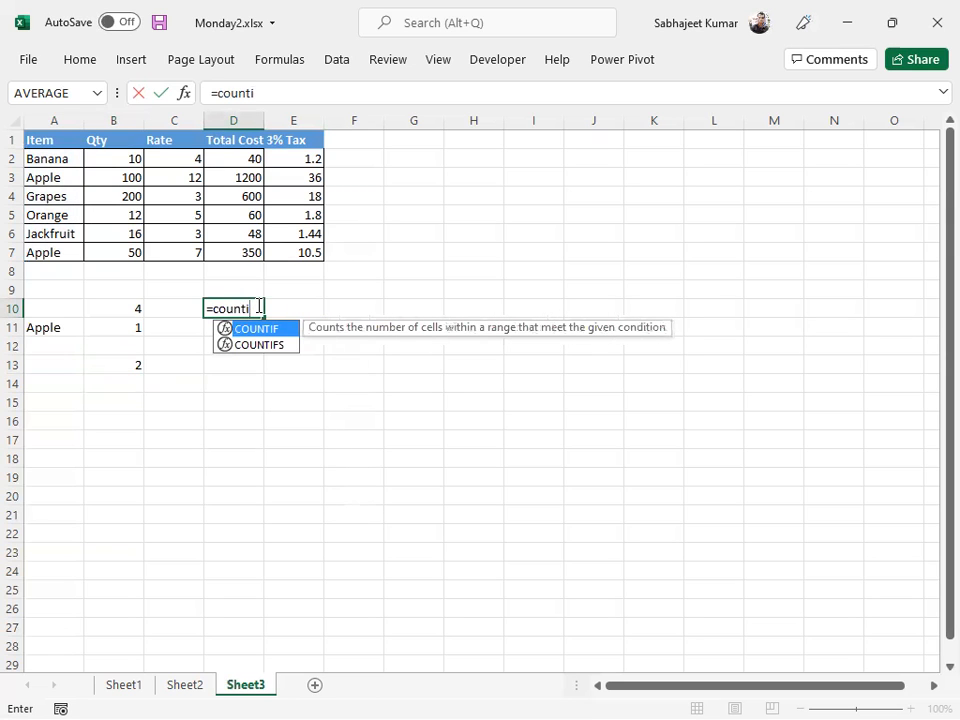
{"action": "key", "text": "Down"}
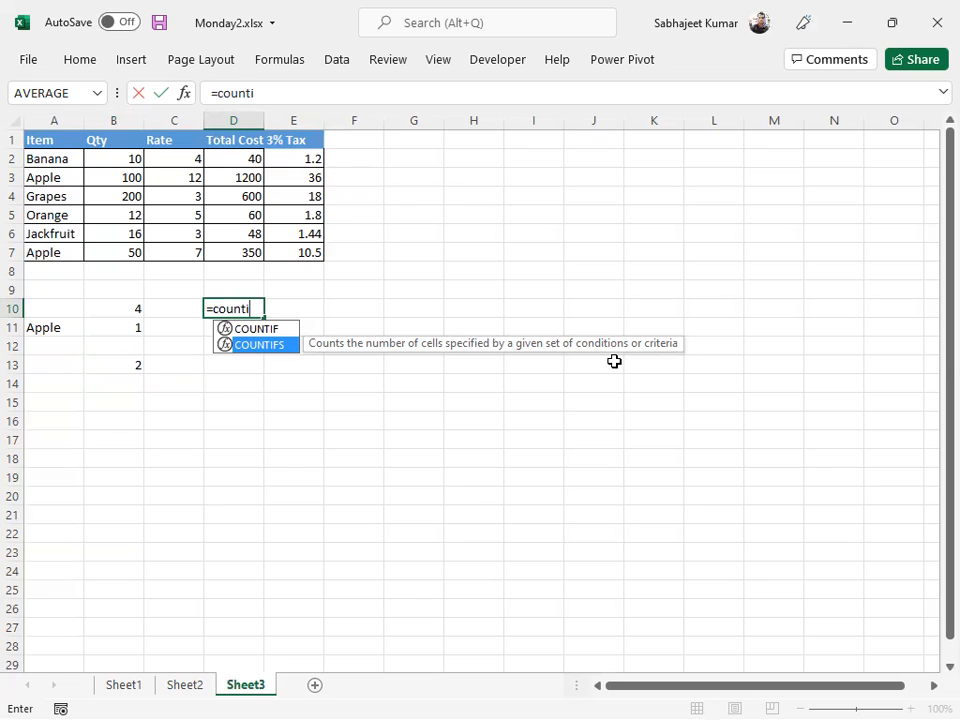
{"action": "key", "text": "Tab"}
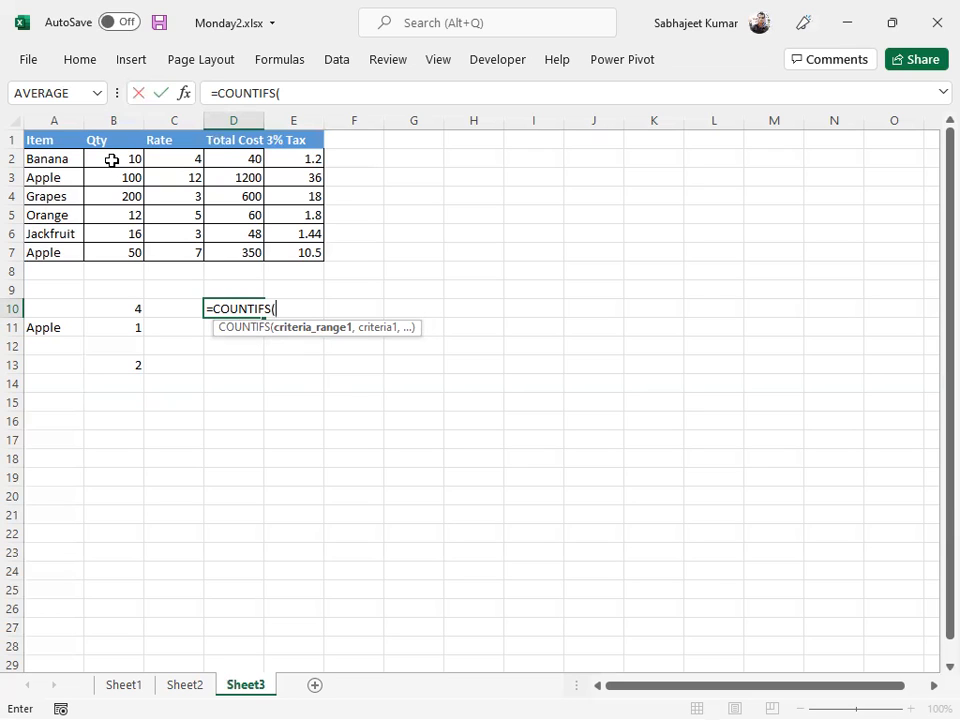
{"action": "left_click_drag", "start_coordinate": [112, 159], "coordinate": [118, 260]}
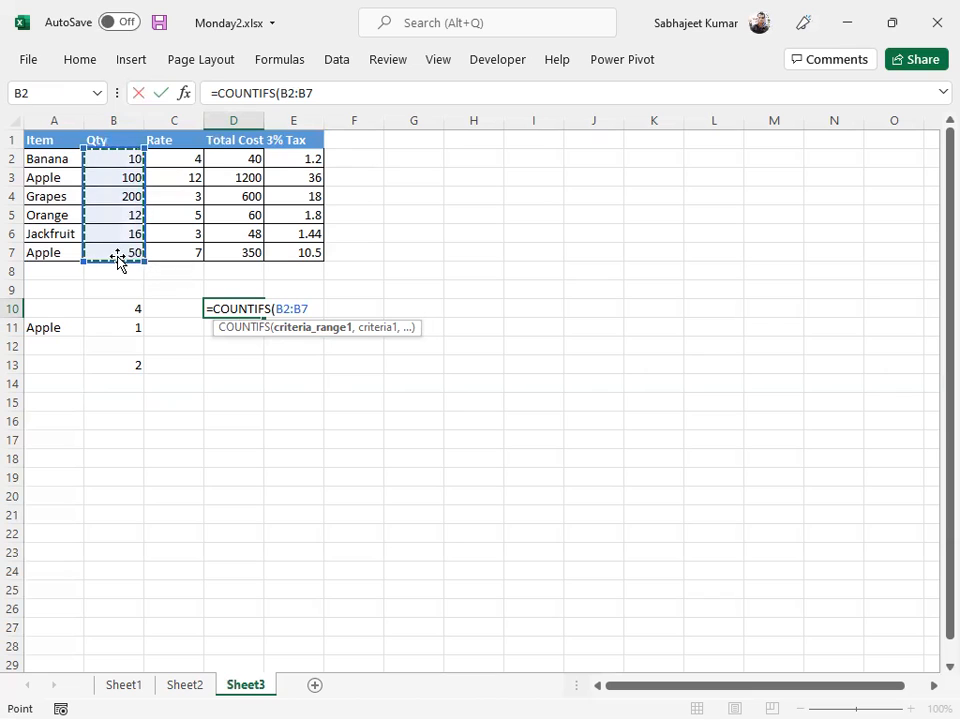
{"action": "type", "text": ","}
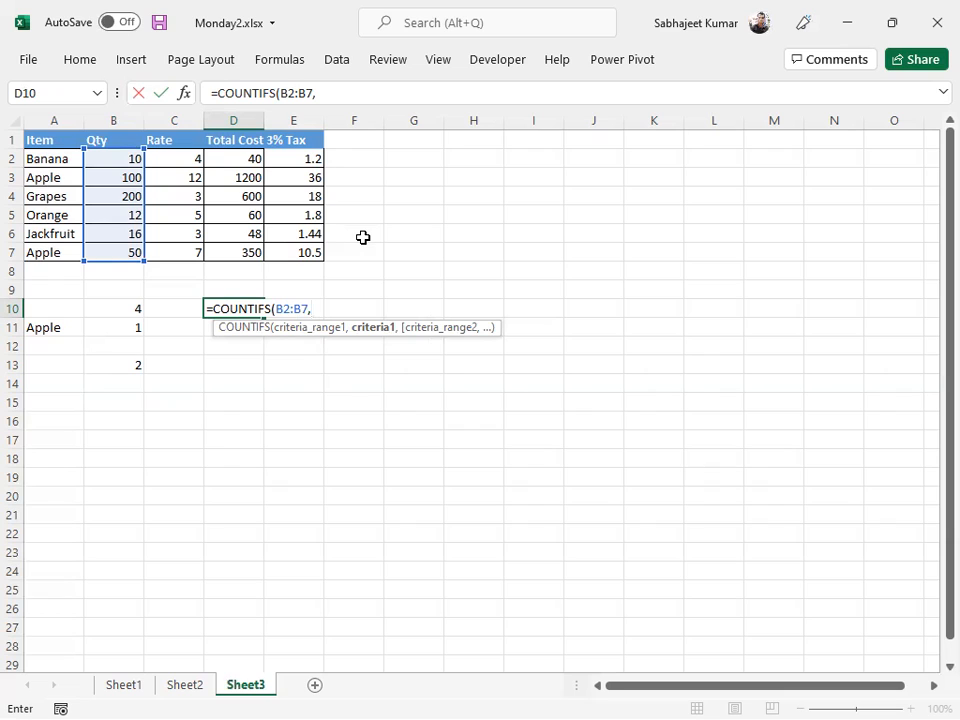
{"action": "type", "text": "\">50\","}
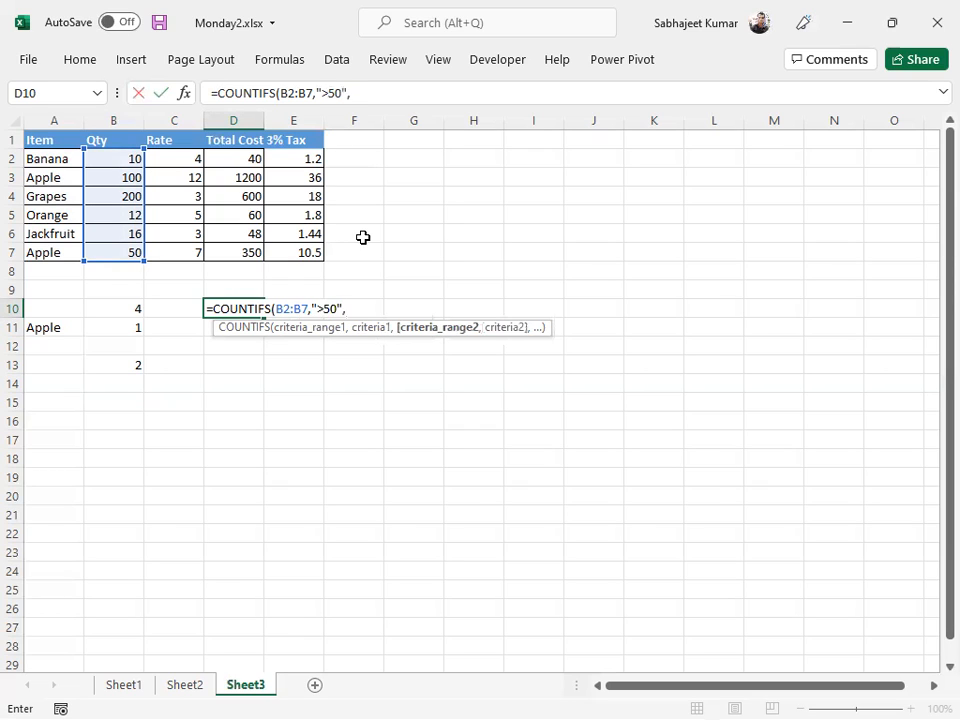
Complete the COUNTIFS formula in D10 with A2:A7 as the second criteria range and "Apple" as its criterion.
{"action": "left_click", "coordinate": [43, 163]}
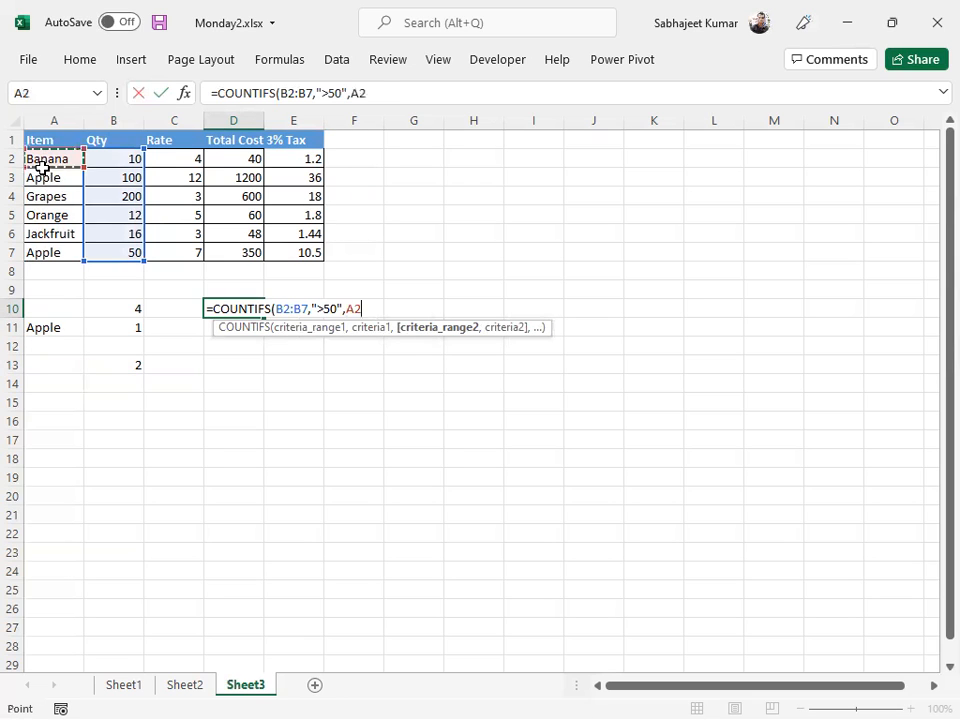
{"action": "left_click_drag", "start_coordinate": [43, 168], "coordinate": [37, 249]}
{"action": "type", "text": ",\""}
{"action": "type", "text": "A"}
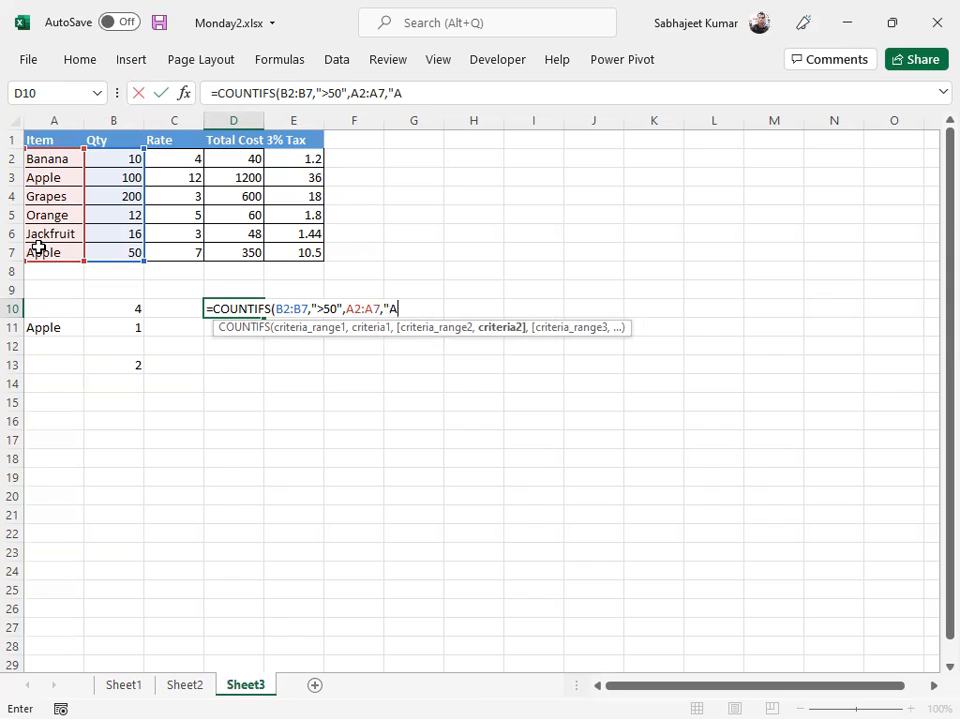
{"action": "type", "text": "pple\""}
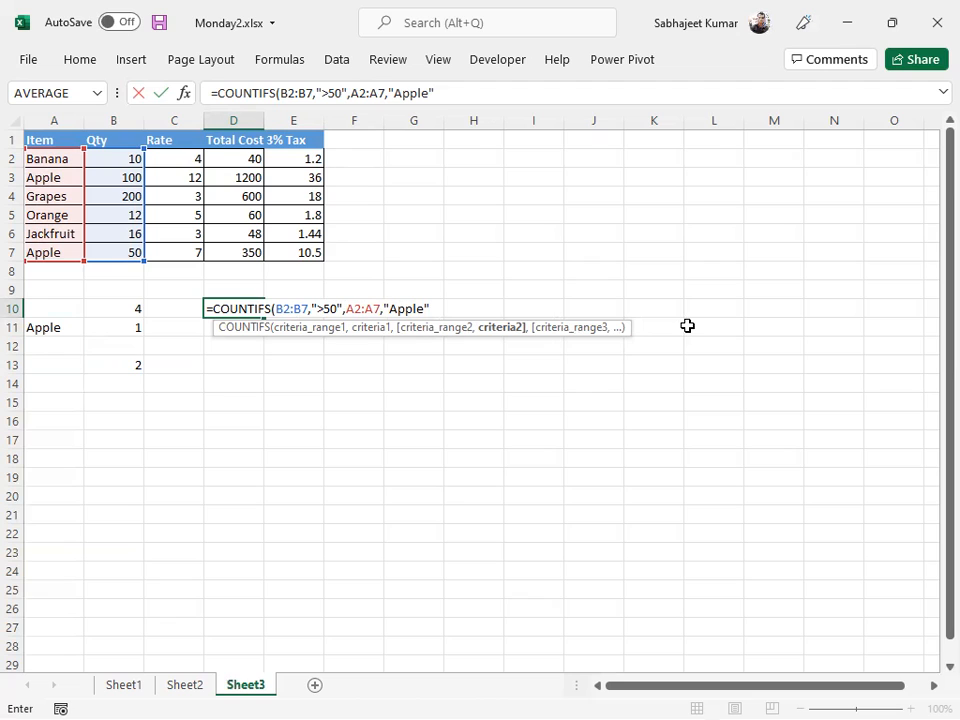
{"action": "key", "text": "Return"}
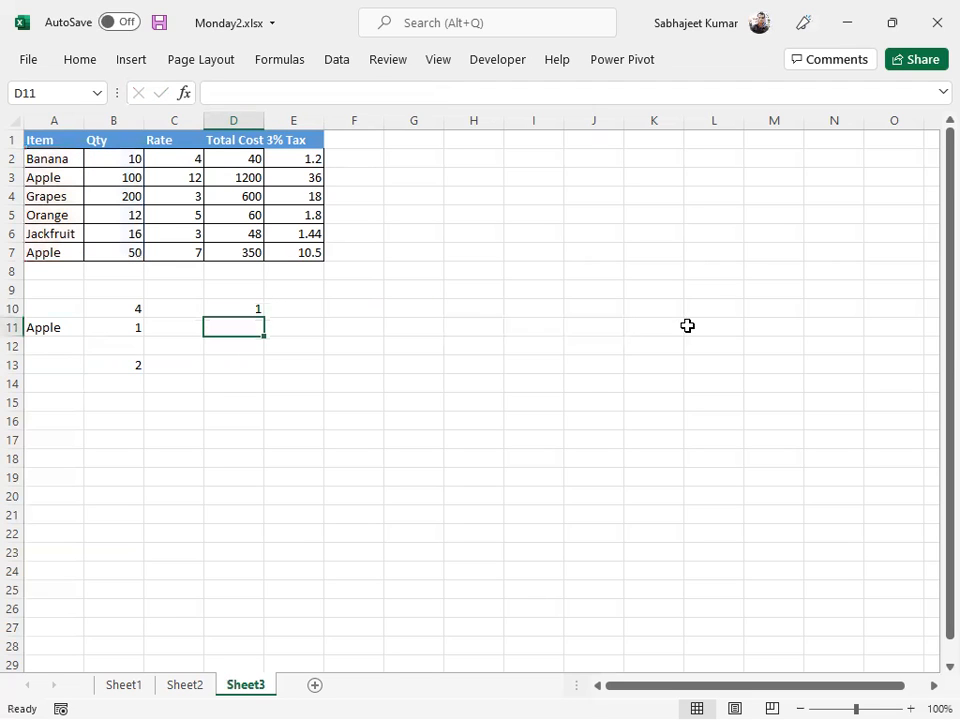
Examine the COUNTIFS formula in D10 and check its criteria against the quantities of the Apple rows.
{"action": "key", "text": "Up"}
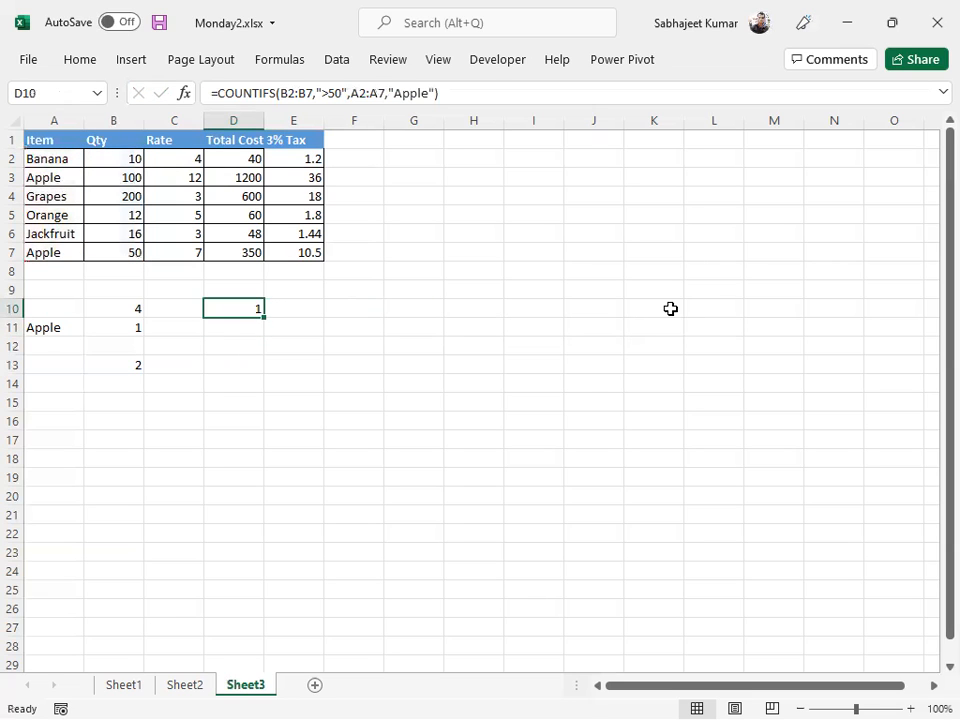
{"action": "key", "text": "F2"}
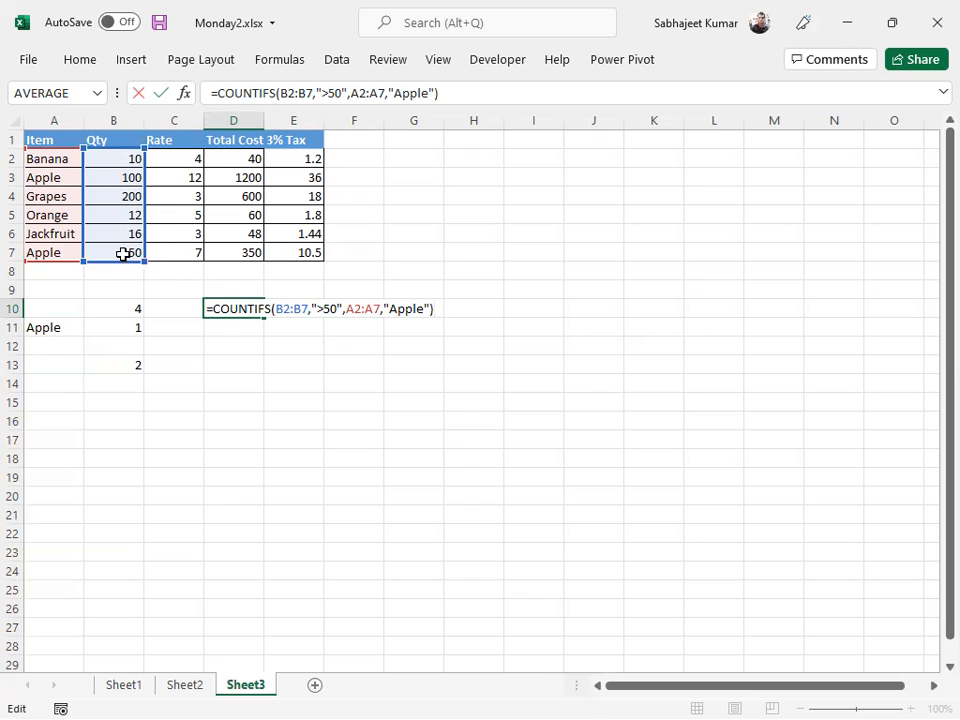
{"action": "key", "text": "ctrl+Return"}
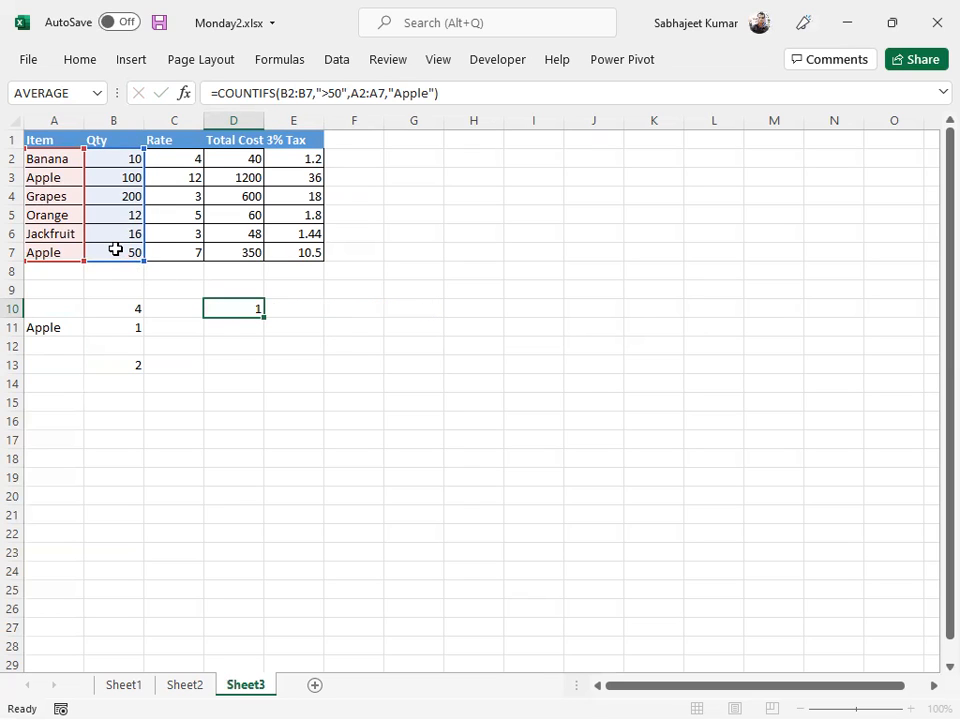
{"action": "left_click_drag", "start_coordinate": [44, 252], "coordinate": [113, 255]}
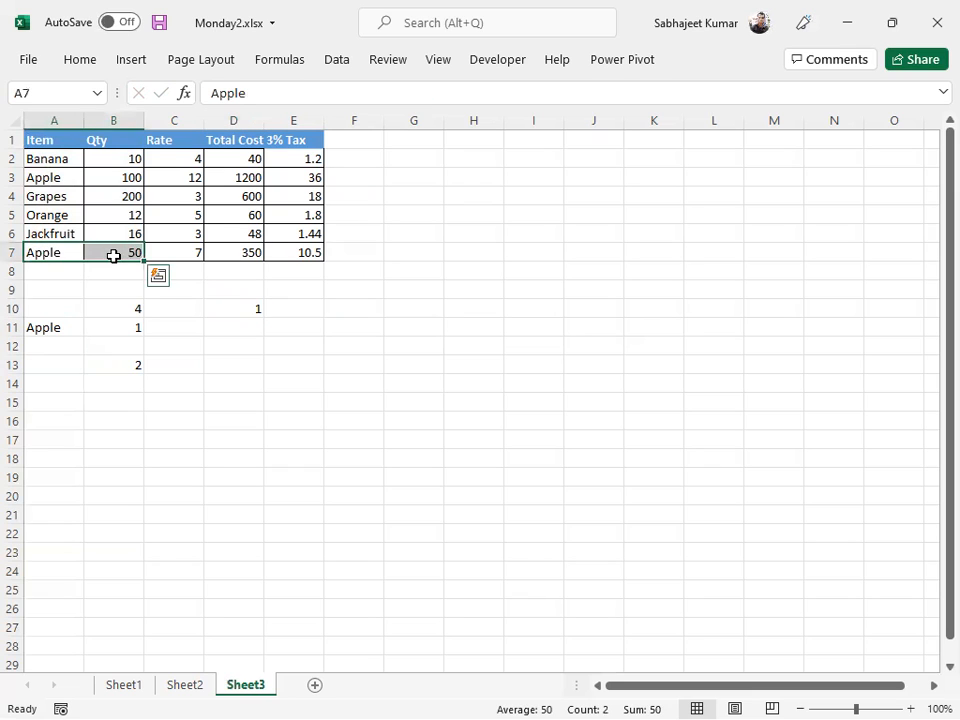
{"action": "left_click", "coordinate": [113, 254]}
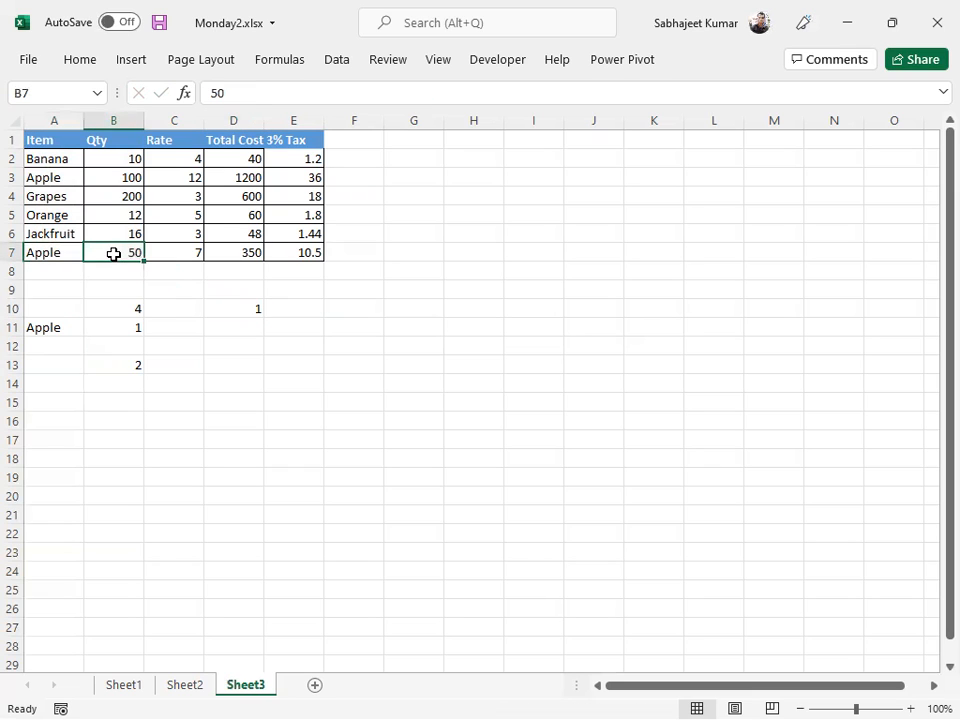
{"action": "left_click", "coordinate": [44, 253]}
{"action": "left_click_drag", "start_coordinate": [44, 253], "coordinate": [113, 254]}
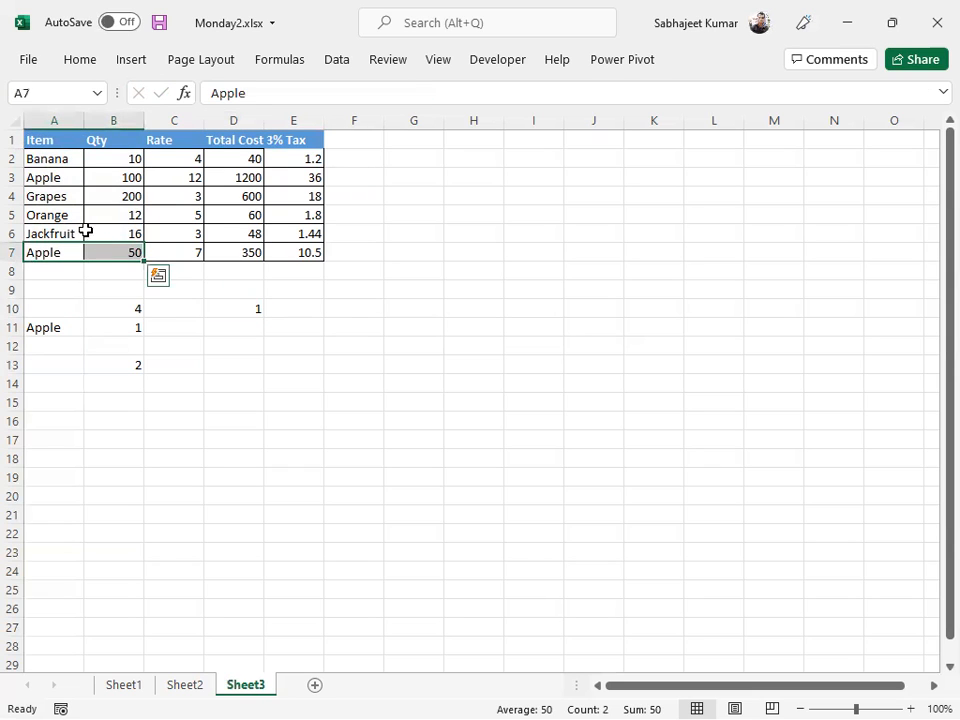
{"action": "left_click", "coordinate": [50, 177]}
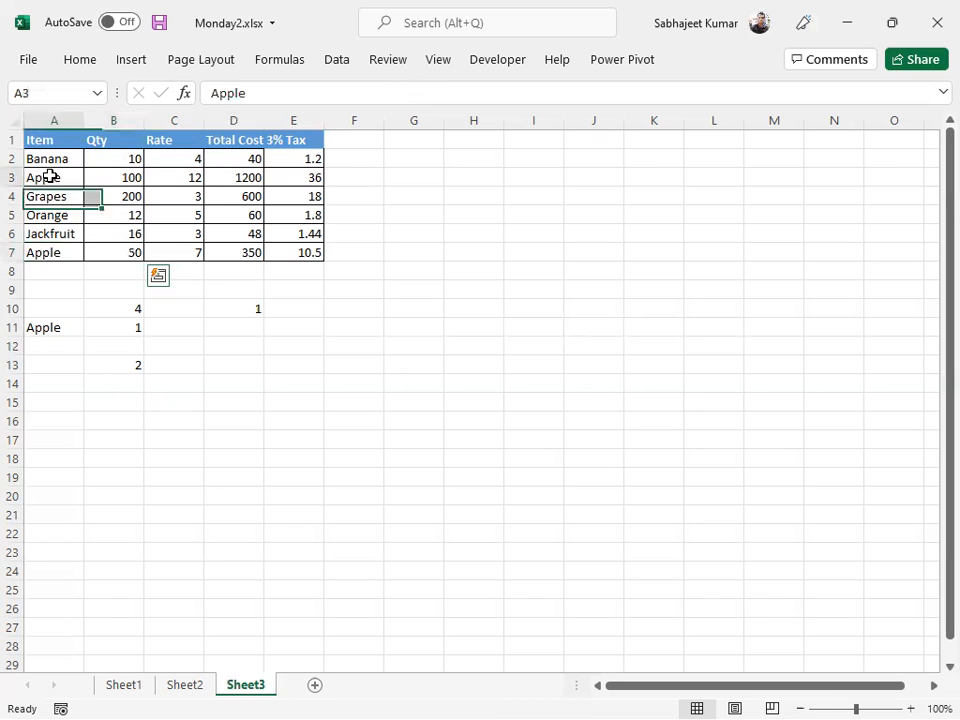
{"action": "left_click", "coordinate": [107, 157]}
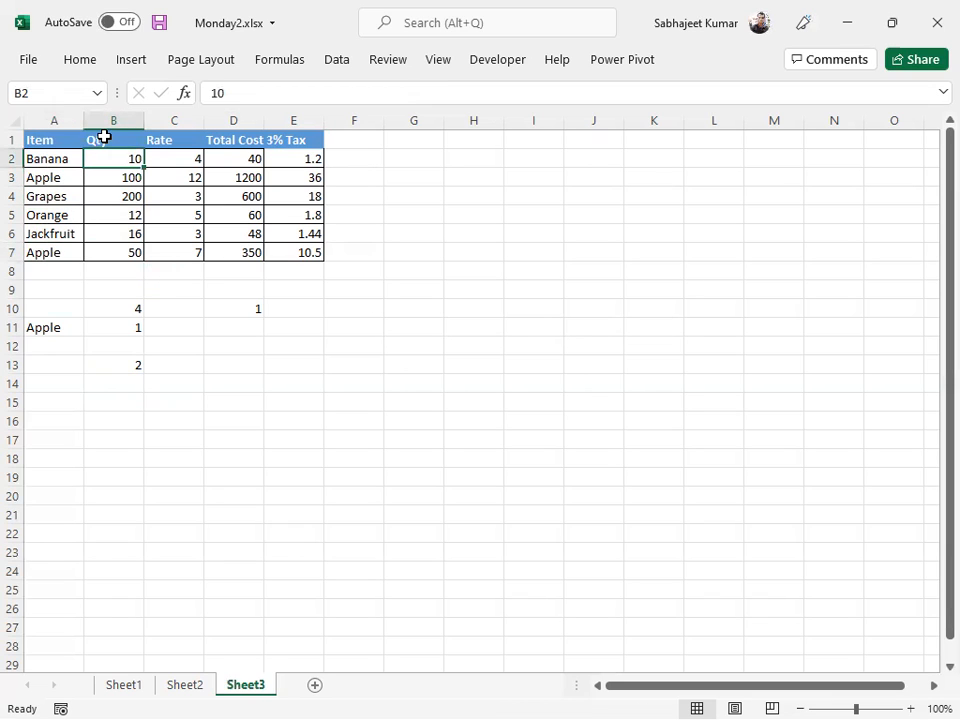
Add filters to the fruit table and show only rows whose Qty is greater than 50.
{"action": "left_click", "coordinate": [104, 139]}
{"action": "key", "text": "ctrl+shift+l"}
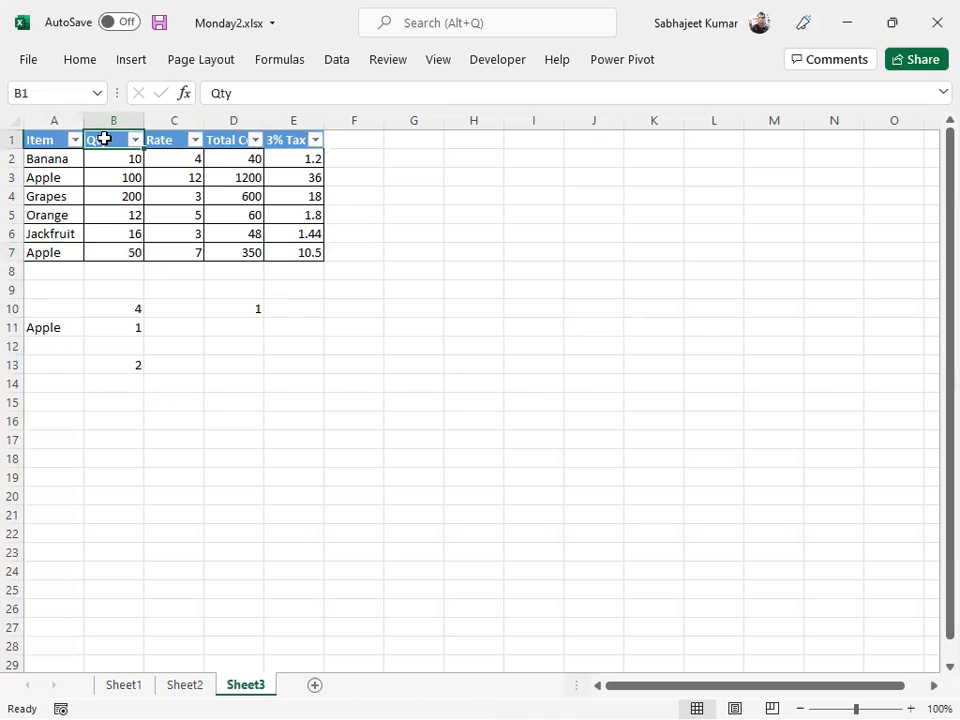
{"action": "left_click", "coordinate": [135, 140]}
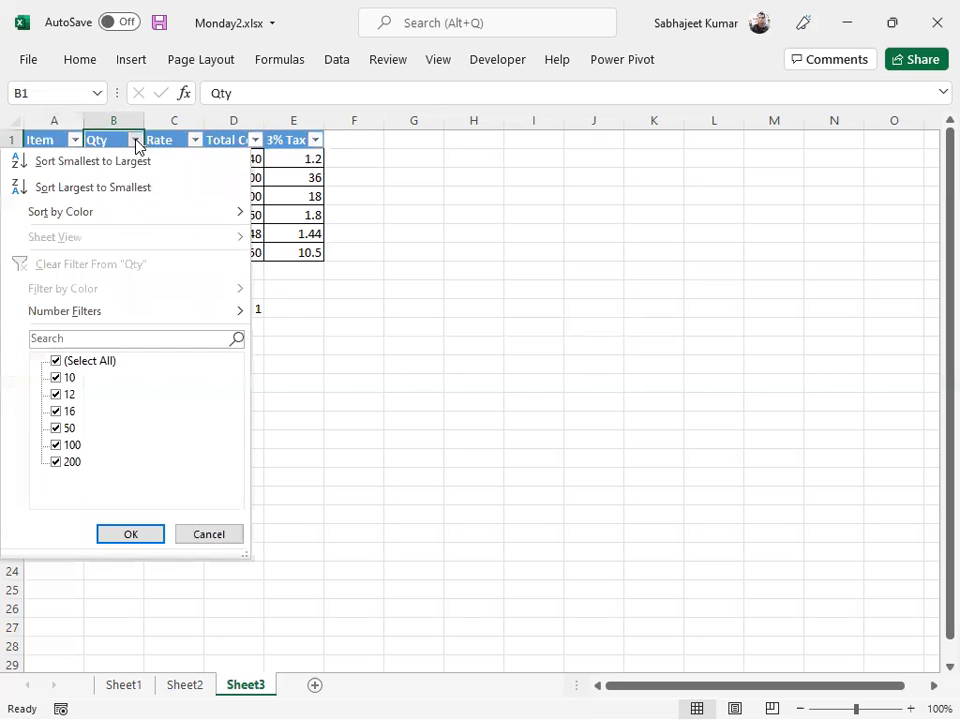
{"action": "left_click", "coordinate": [56, 428]}
{"action": "left_click", "coordinate": [56, 394]}
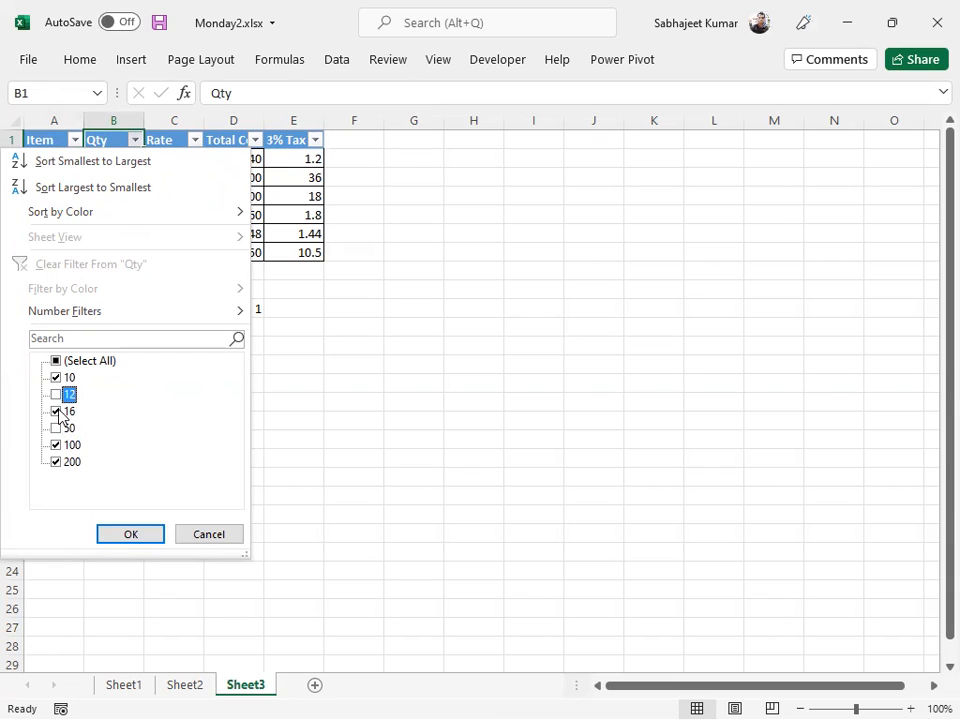
{"action": "left_click", "coordinate": [65, 379]}
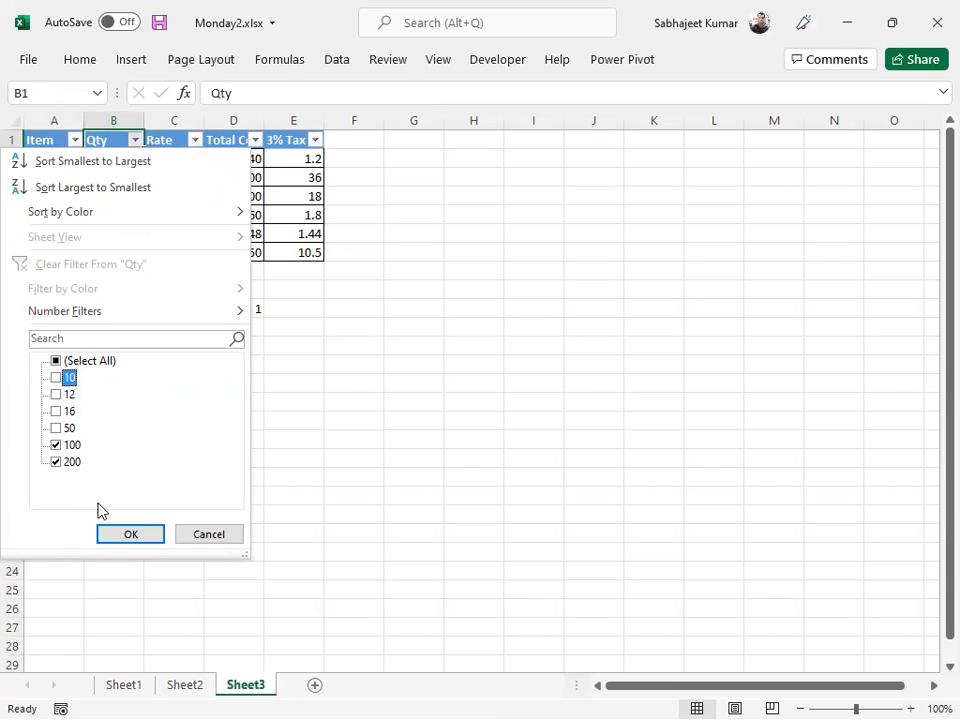
{"action": "mouse_move", "coordinate": [246, 313]}
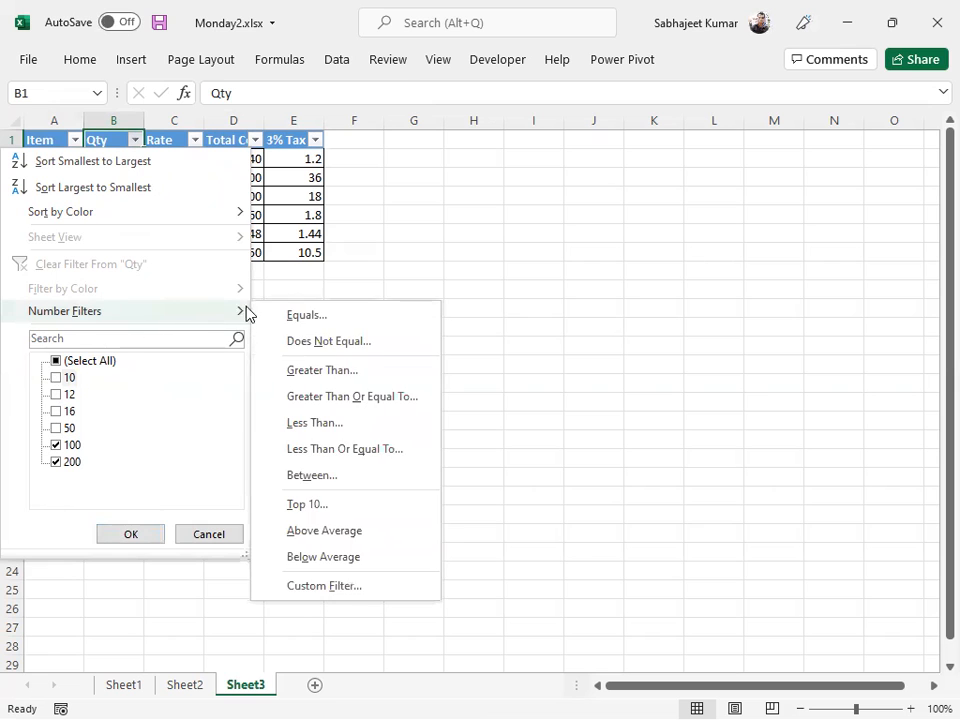
{"action": "left_click", "coordinate": [302, 372]}
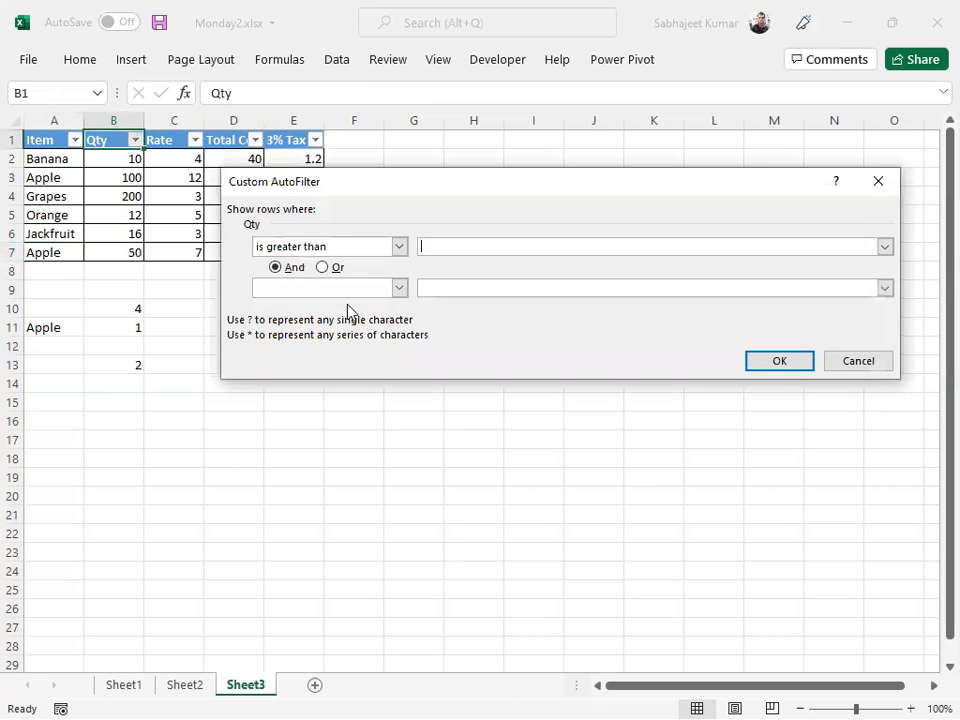
{"action": "type", "text": "50"}
{"action": "key", "text": "Return"}
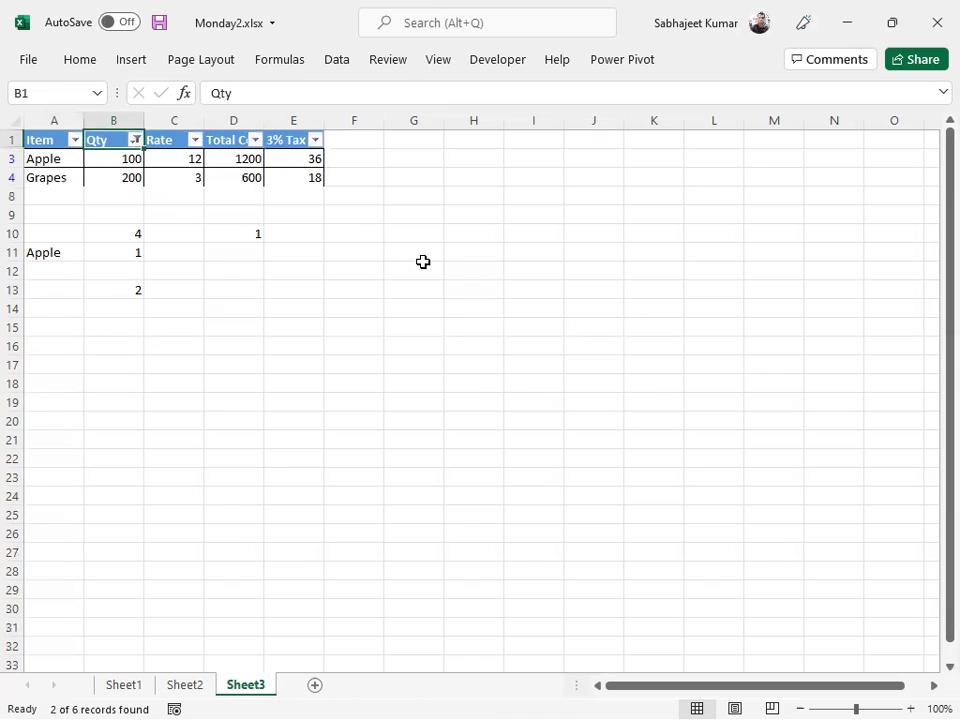
Compare the COUNTIFS formula in D10 with the Item and Qty values in the filtered rows.
{"action": "left_click", "coordinate": [242, 234]}
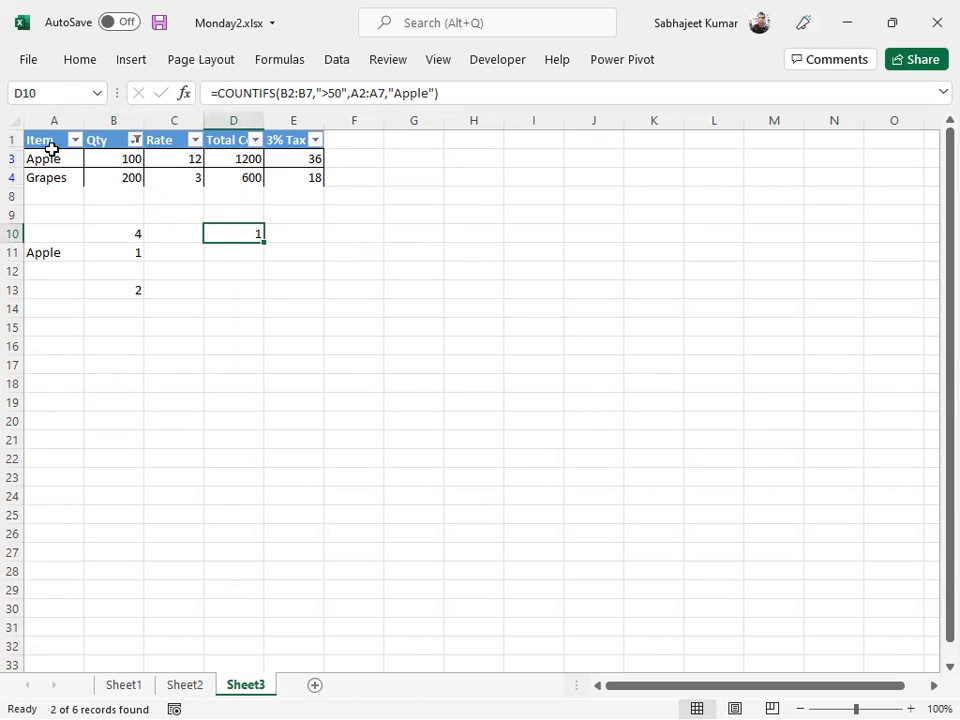
{"action": "left_click", "coordinate": [40, 160]}
{"action": "left_click", "coordinate": [75, 141]}
{"action": "left_click", "coordinate": [80, 162]}
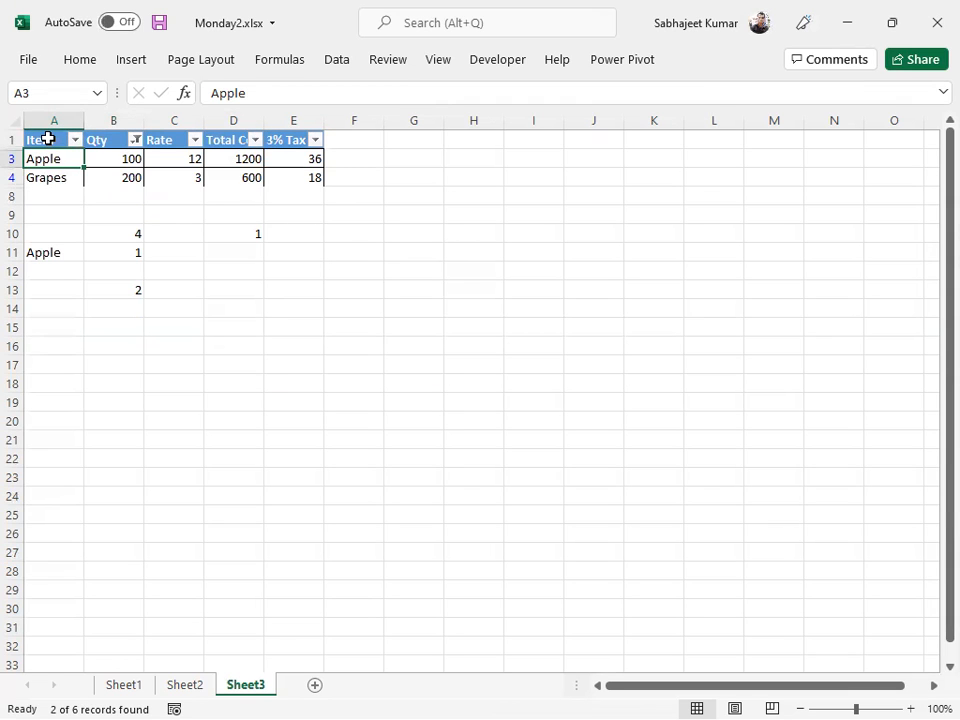
{"action": "key", "text": "Up"}
{"action": "key", "text": "Down"}
{"action": "key", "text": "Right"}
{"action": "key", "text": "Right"}
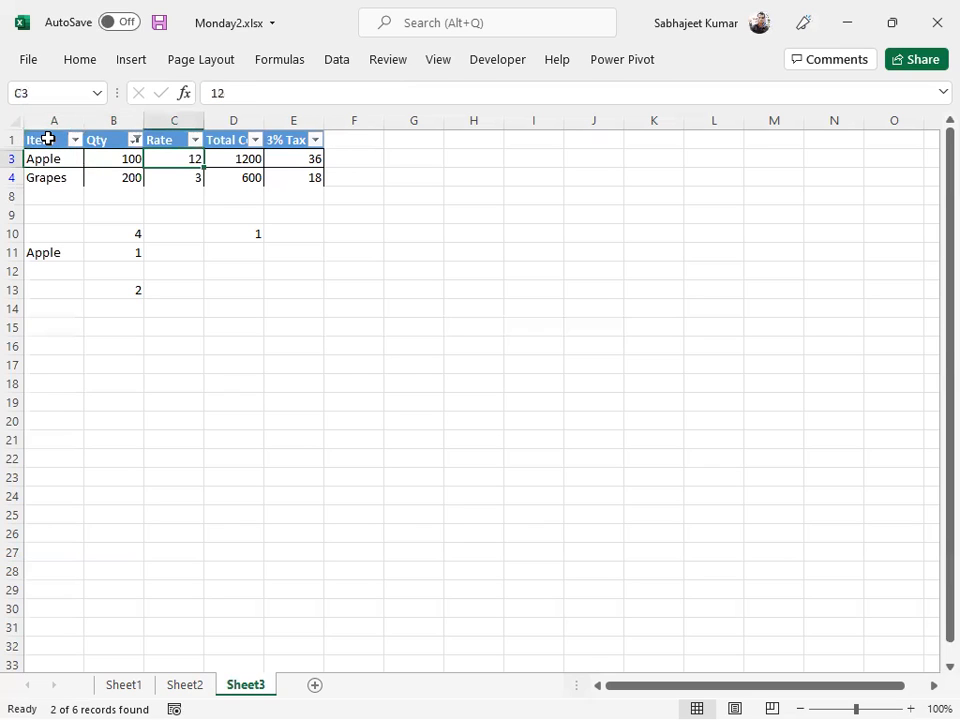
{"action": "key", "text": "Left"}
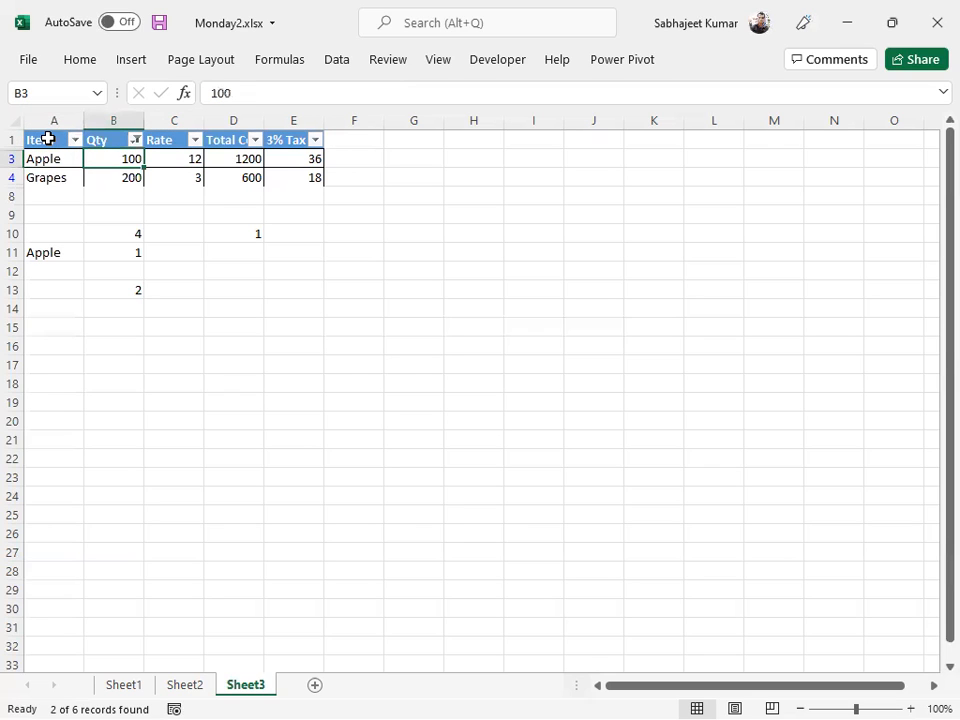
Remove the filters from the fruit table and return to the COUNTIFS formula in D10.
{"action": "key", "text": "ctrl+shift+l"}
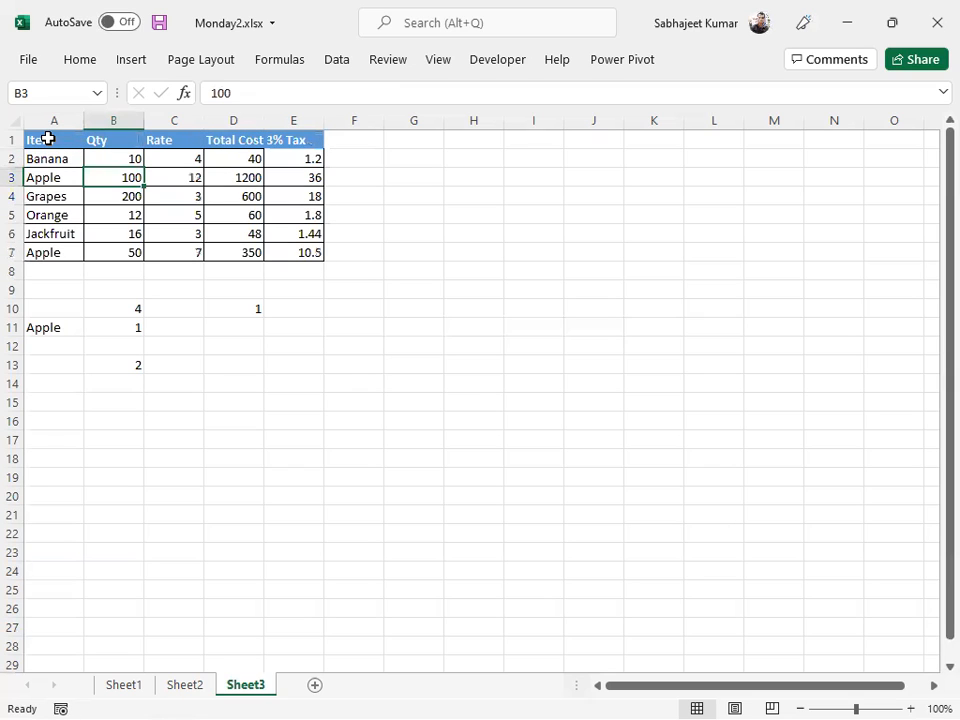
{"action": "left_click", "coordinate": [241, 310]}
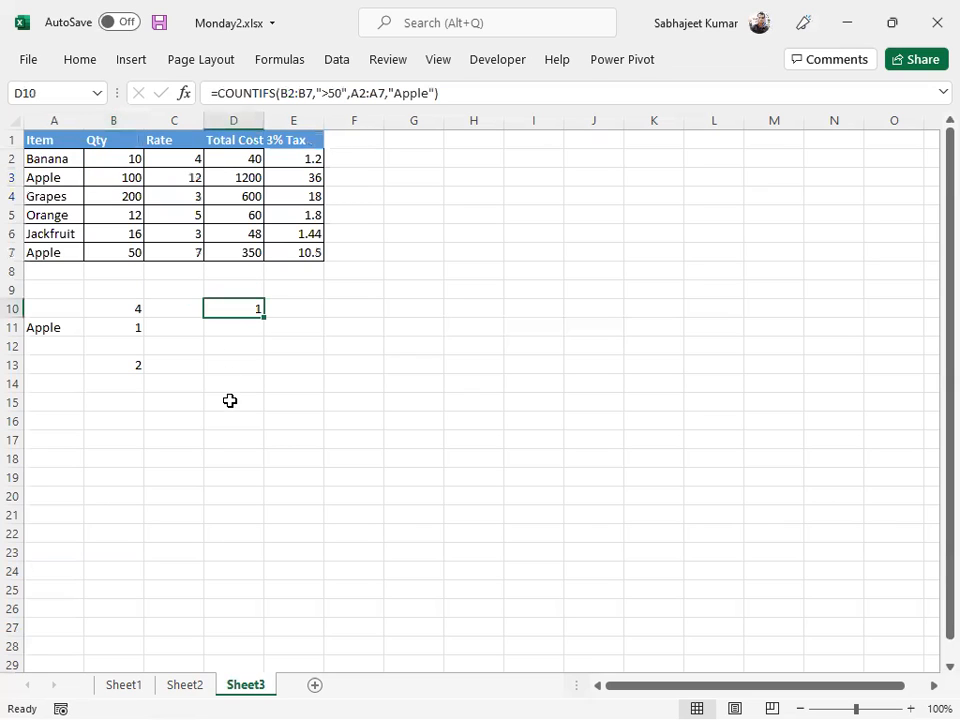
Go to the start of the sales data on Sheet1 and widen the Sub-Category column to fit its entries.
{"action": "left_click", "coordinate": [178, 688]}
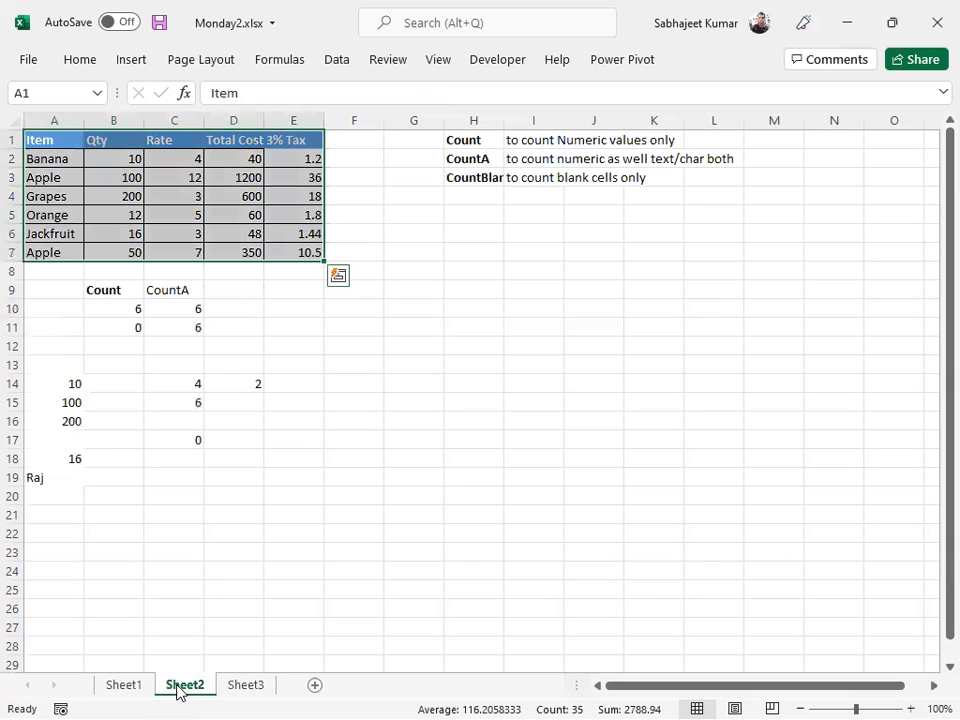
{"action": "left_click", "coordinate": [140, 692]}
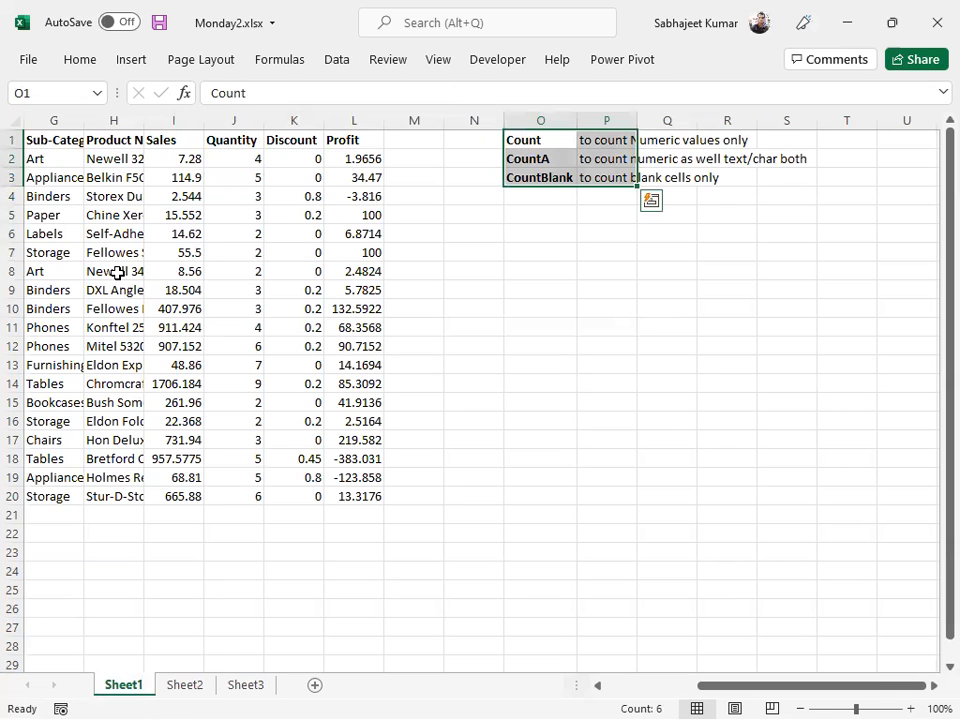
{"action": "key", "text": "ctrl+Home"}
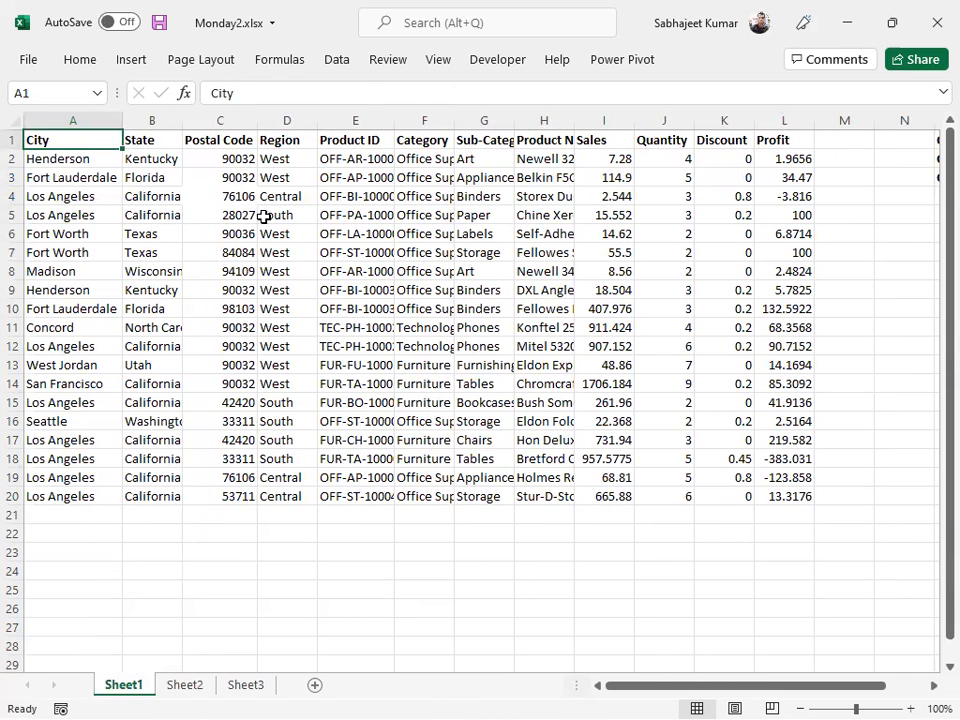
{"action": "left_click", "coordinate": [162, 552]}
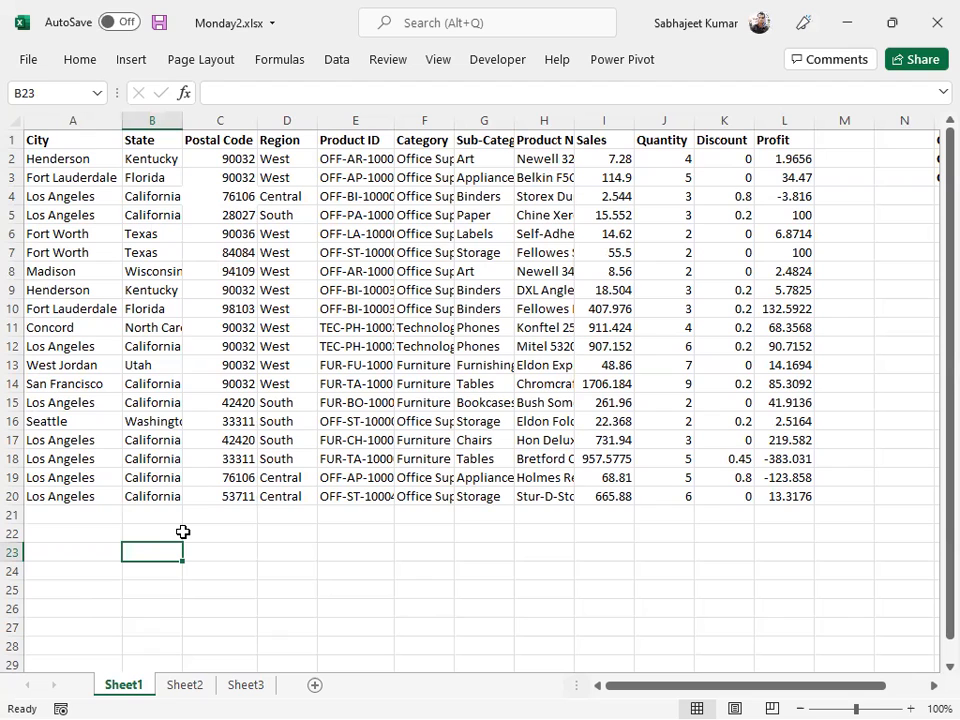
{"action": "left_click_drag", "start_coordinate": [514, 122], "coordinate": [549, 128]}
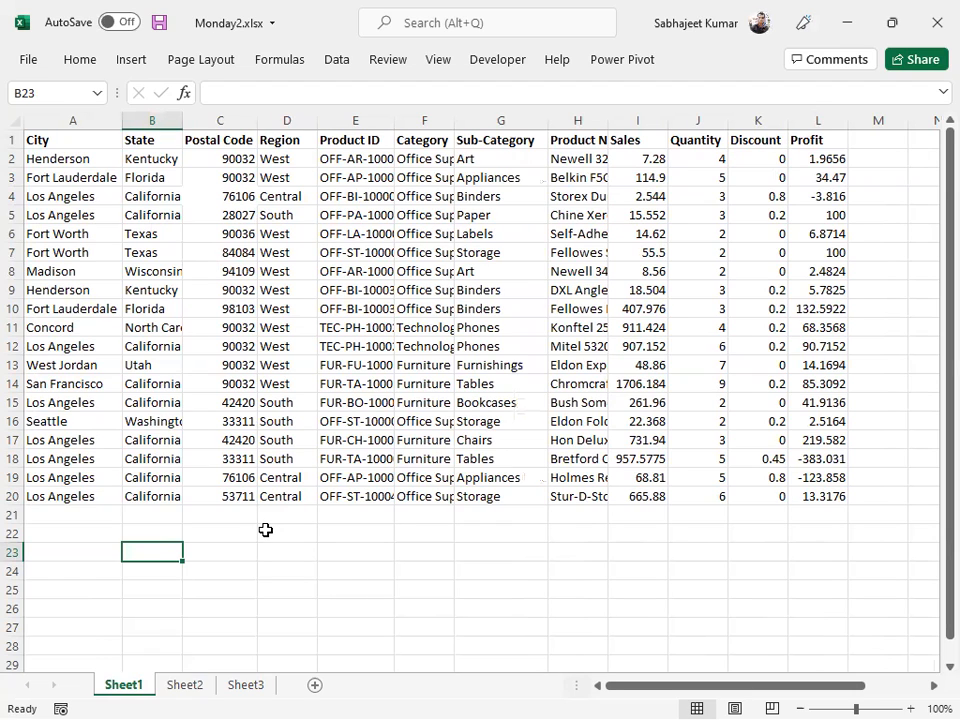
{"action": "type", "text": "Sun"}
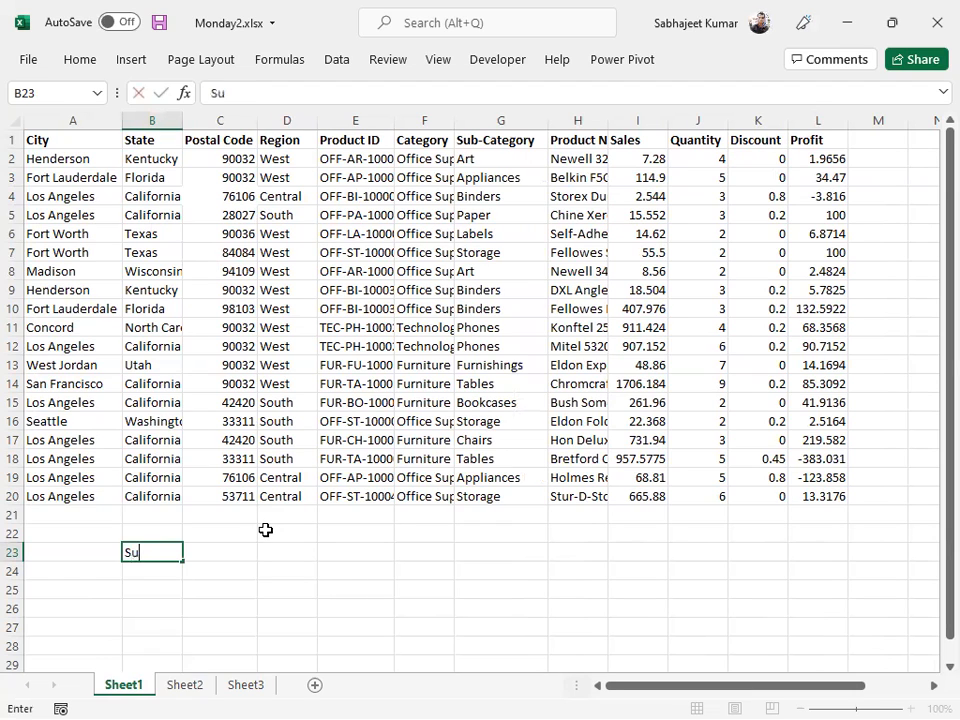
{"action": "key", "text": "BackSpace"}
{"action": "key", "text": "Escape"}
Enter the label Subcategory in A22 below the sales data, with Art as its criterion in B22.
{"action": "key", "text": "Up"}
{"action": "key", "text": "Up"}
{"action": "key", "text": "Left"}
{"action": "key", "text": "Down"}
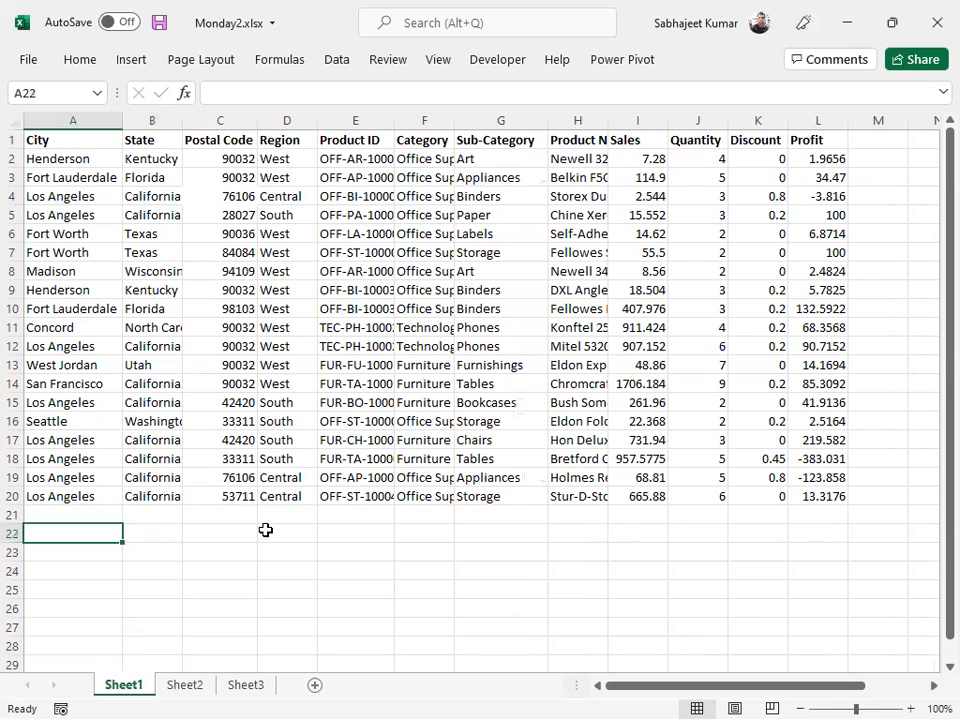
{"action": "type", "text": "Subca"}
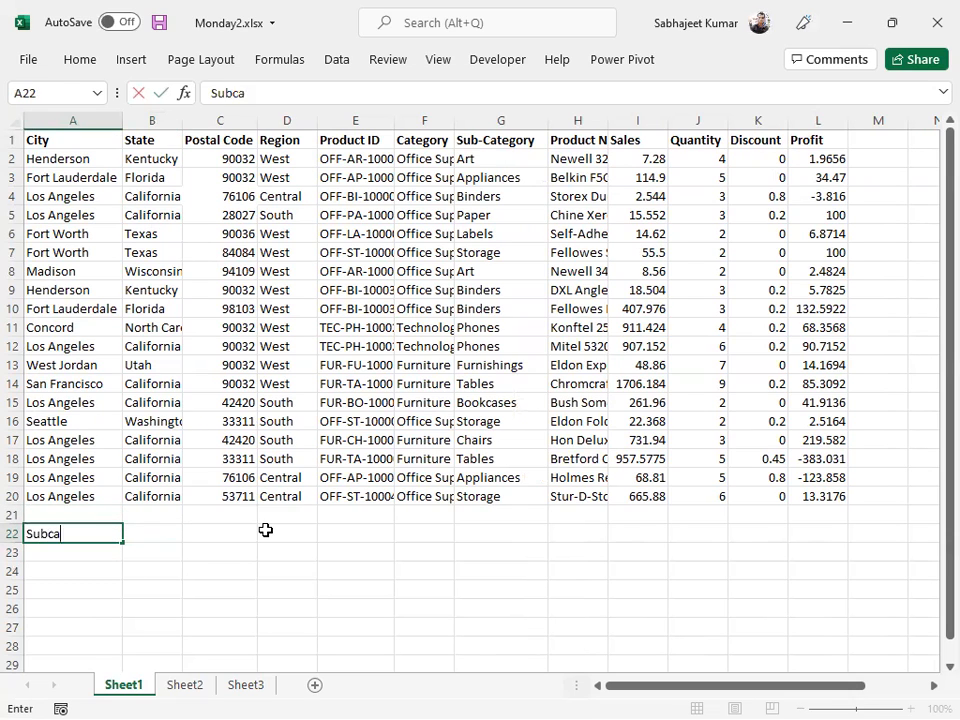
{"action": "type", "text": "tegory"}
{"action": "key", "text": "Tab"}
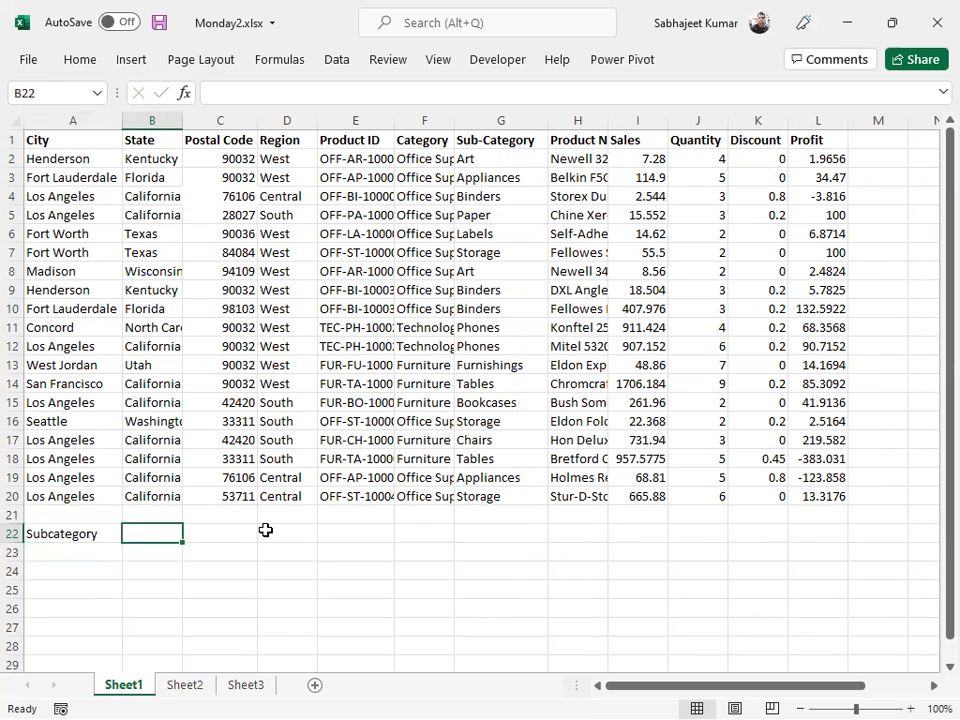
{"action": "type", "text": "Art"}
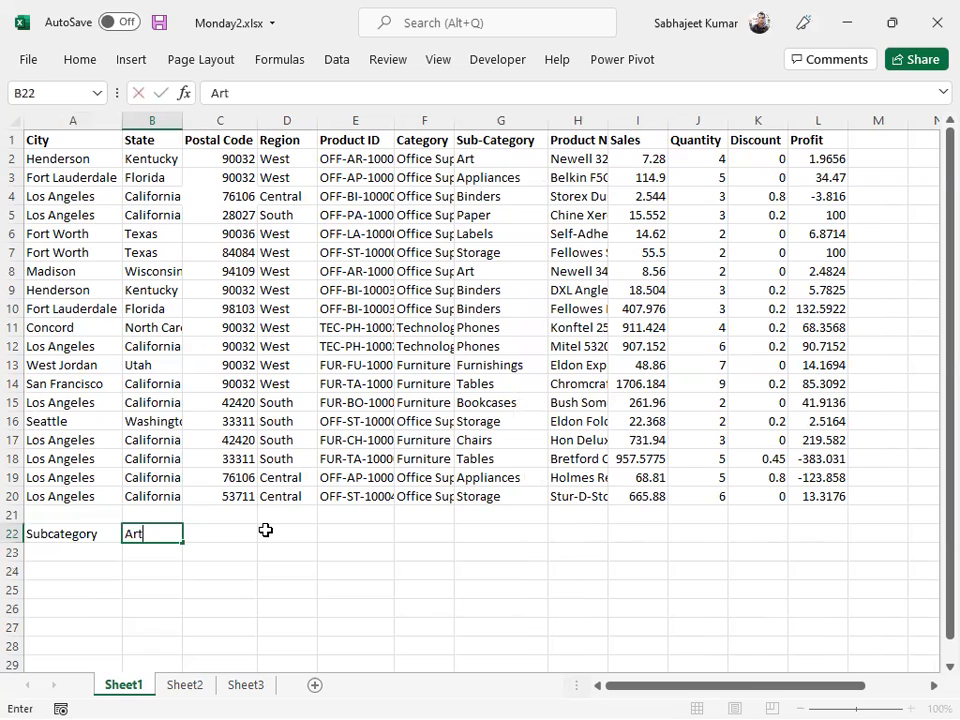
{"action": "key", "text": "Return"}
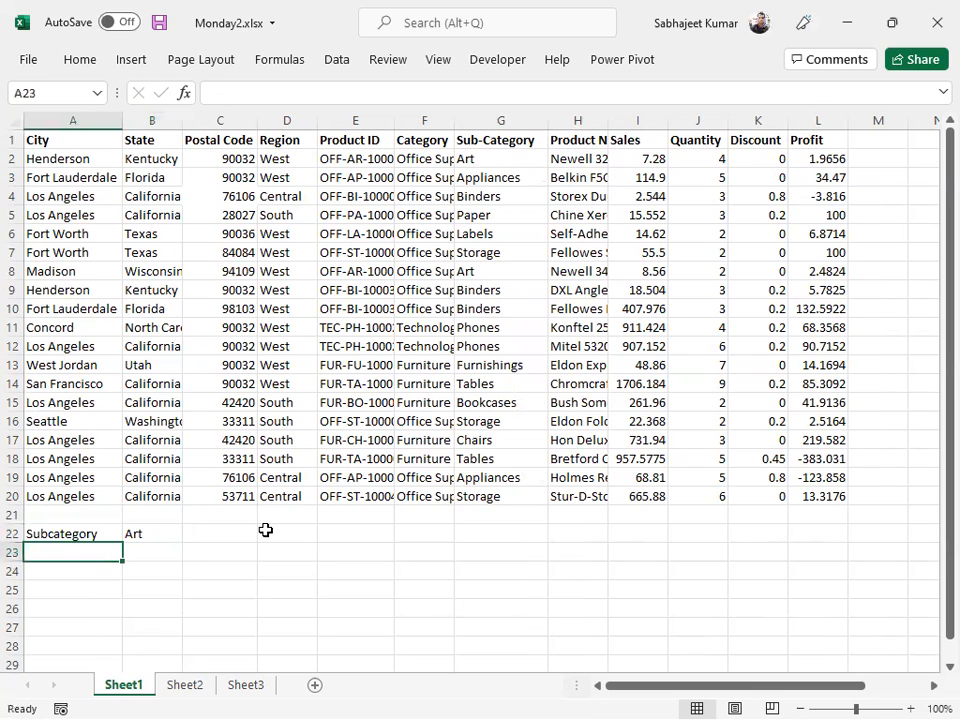
Add two more criteria rows: State with Florida in row 23 and Quantity with >3 in row 24.
{"action": "type", "text": "State"}
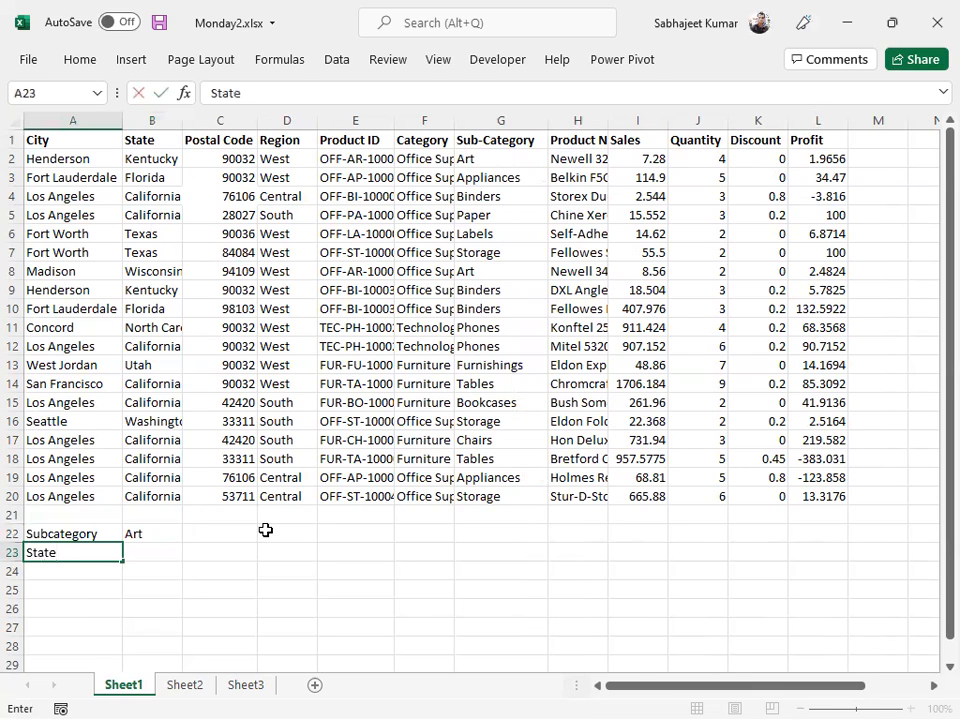
{"action": "key", "text": "Tab"}
{"action": "type", "text": "Florida"}
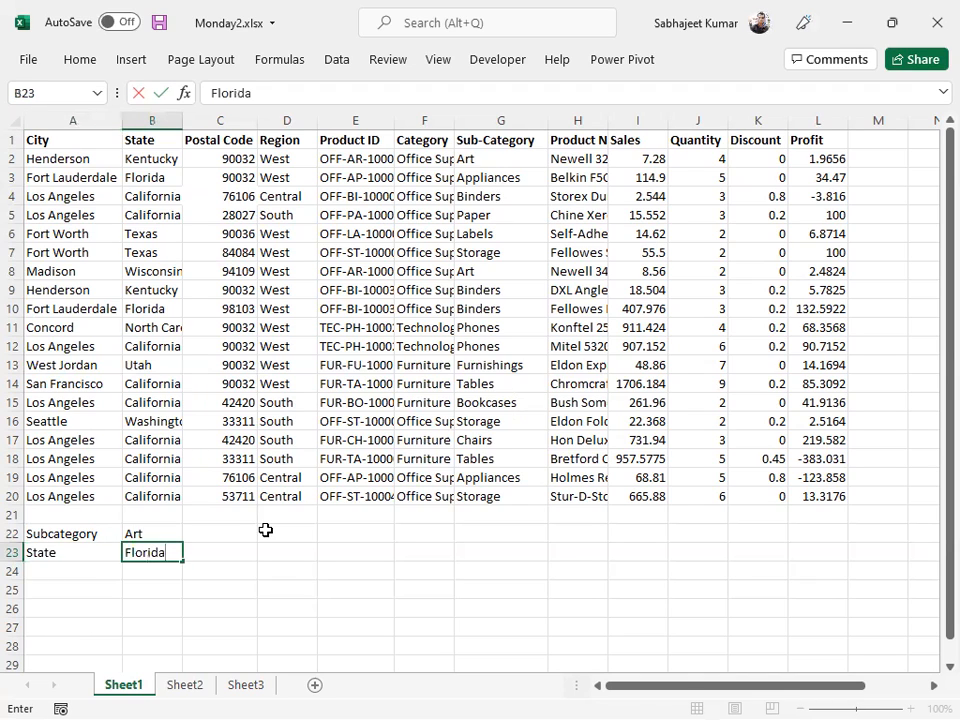
{"action": "key", "text": "Return"}
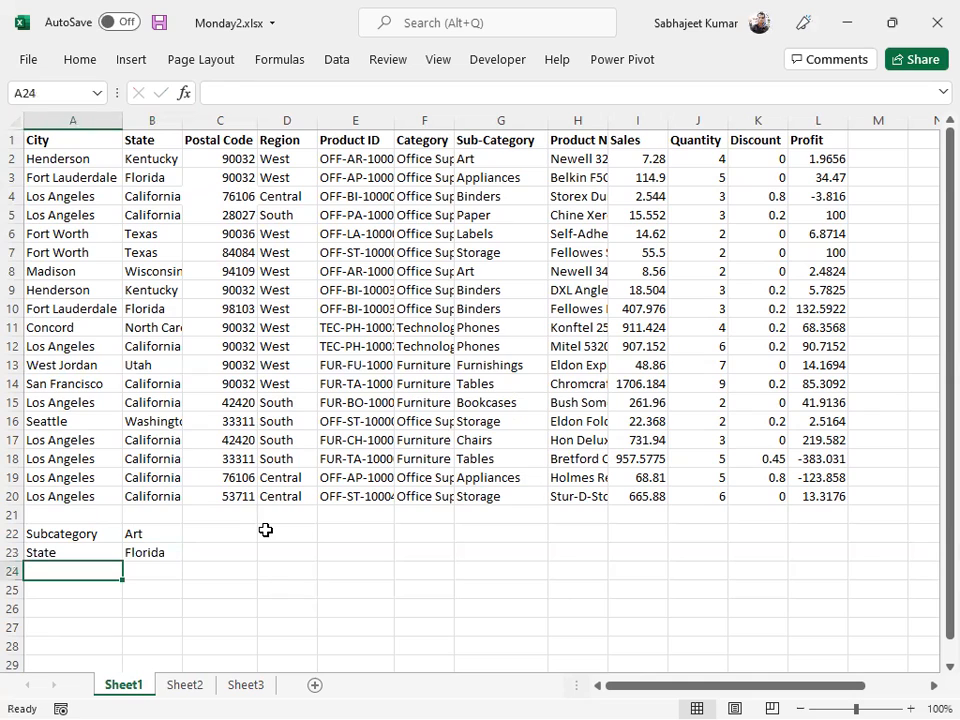
{"action": "type", "text": "Quantity"}
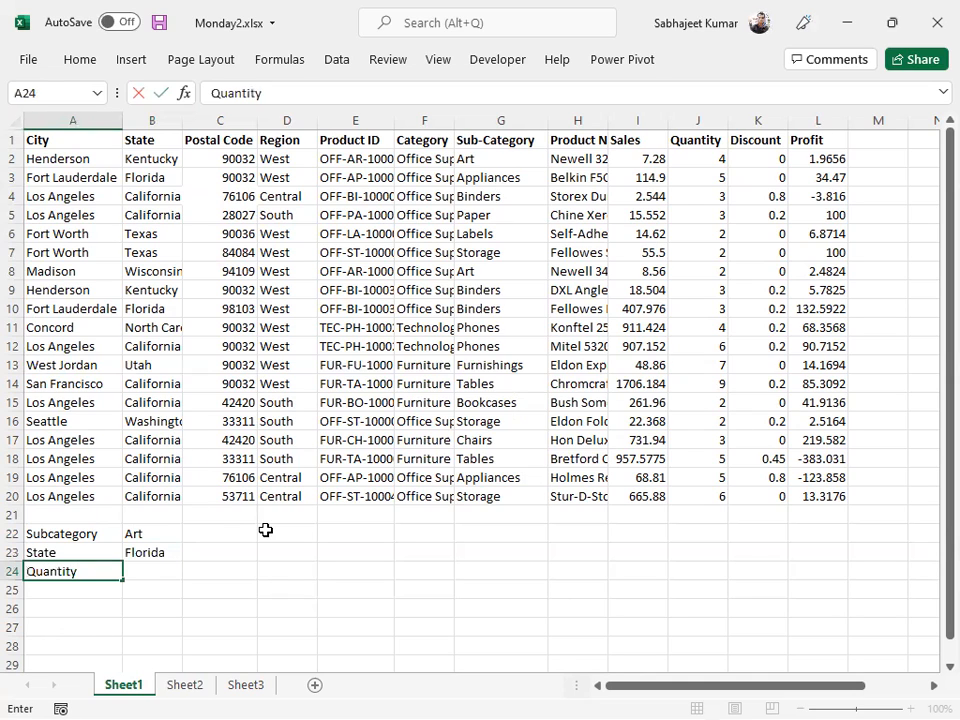
{"action": "key", "text": "Tab"}
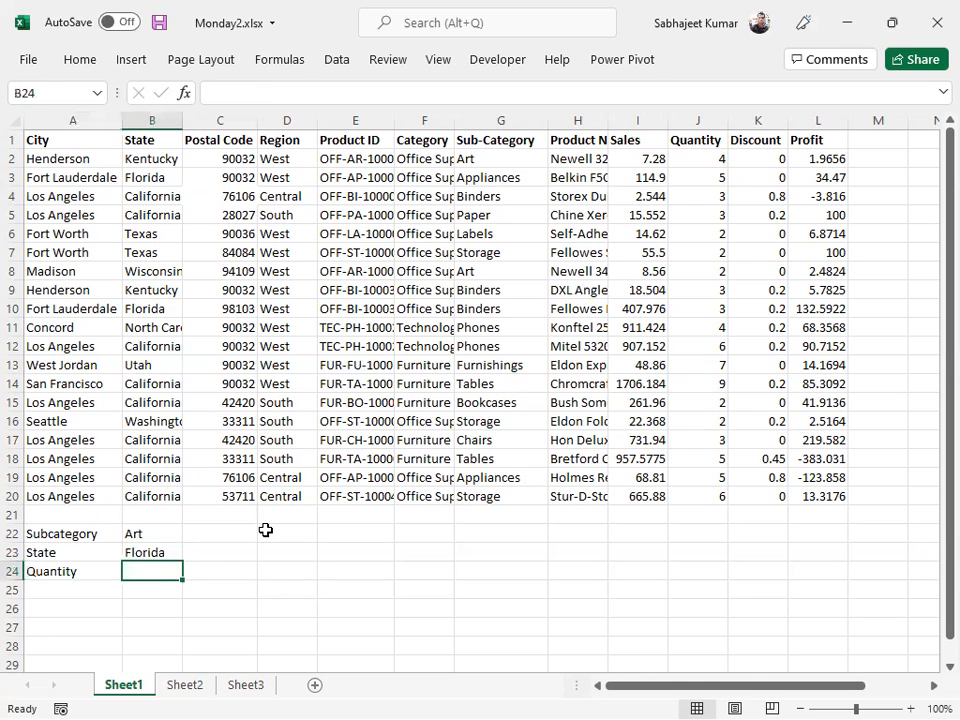
{"action": "type", "text": ">3"}
{"action": "key", "text": "Return"}
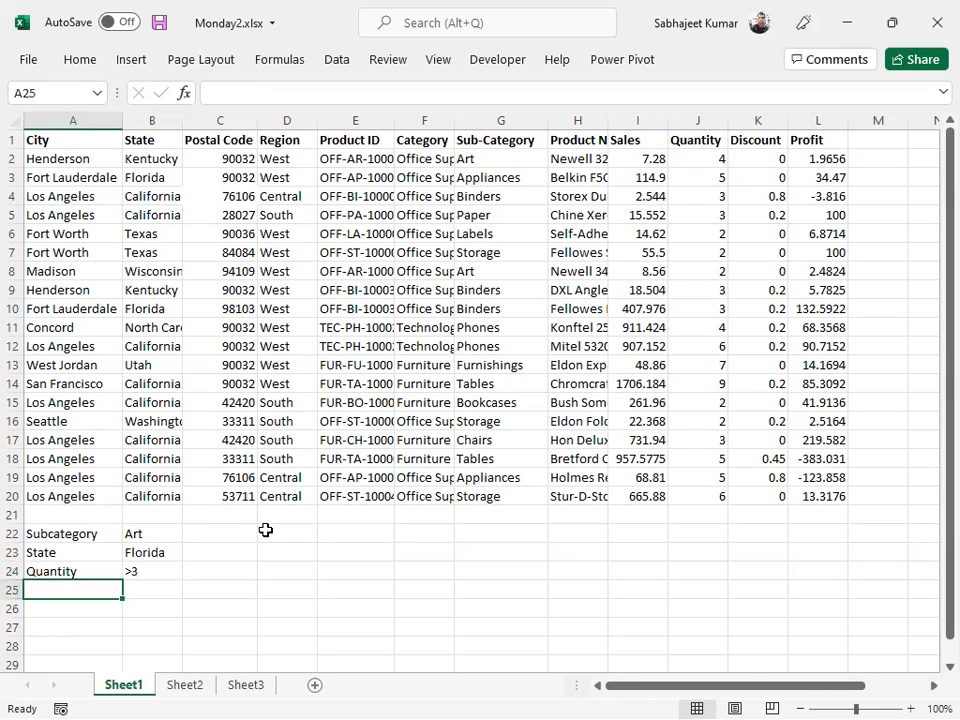
{"action": "key", "text": "Up"}
{"action": "key", "text": "Up"}
{"action": "key", "text": "Up"}
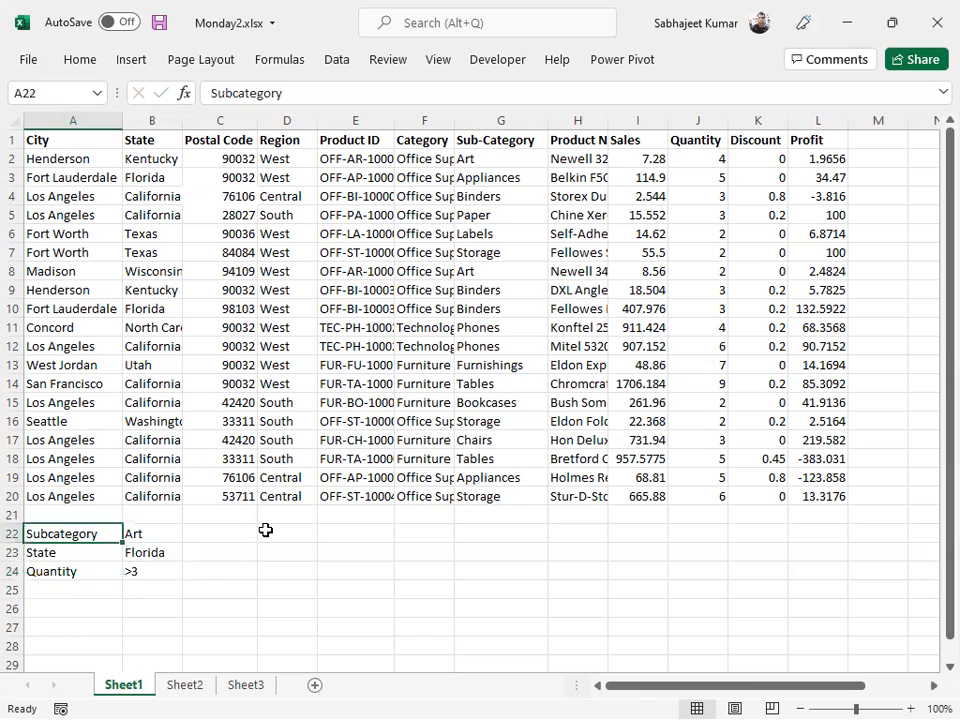
{"action": "key", "text": "shift+Down"}
{"action": "key", "text": "shift+Down"}
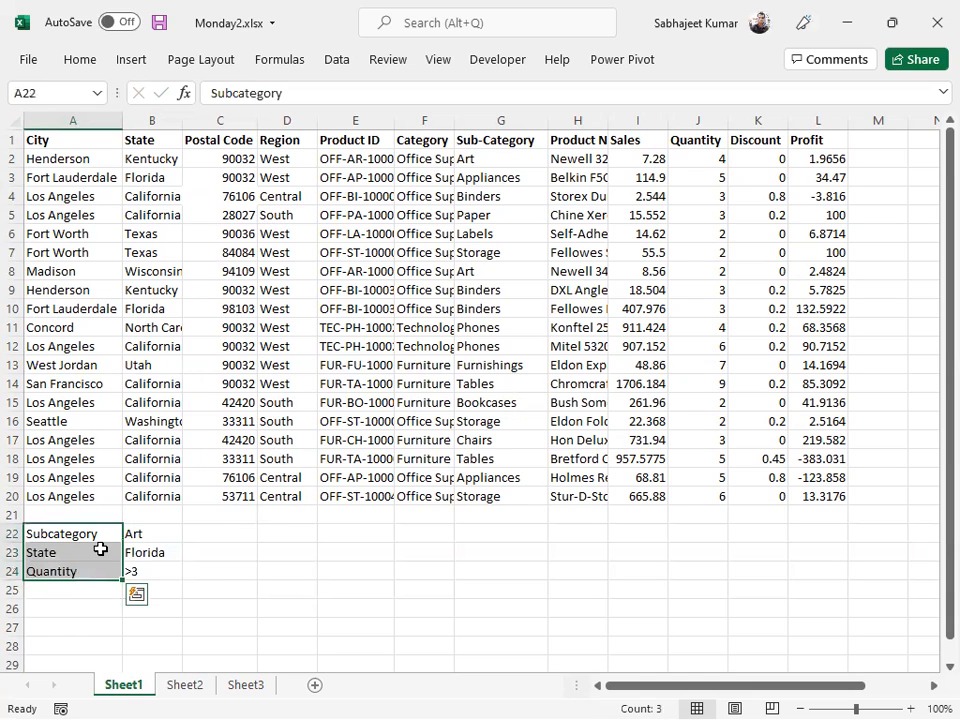
{"action": "left_click", "coordinate": [68, 547]}
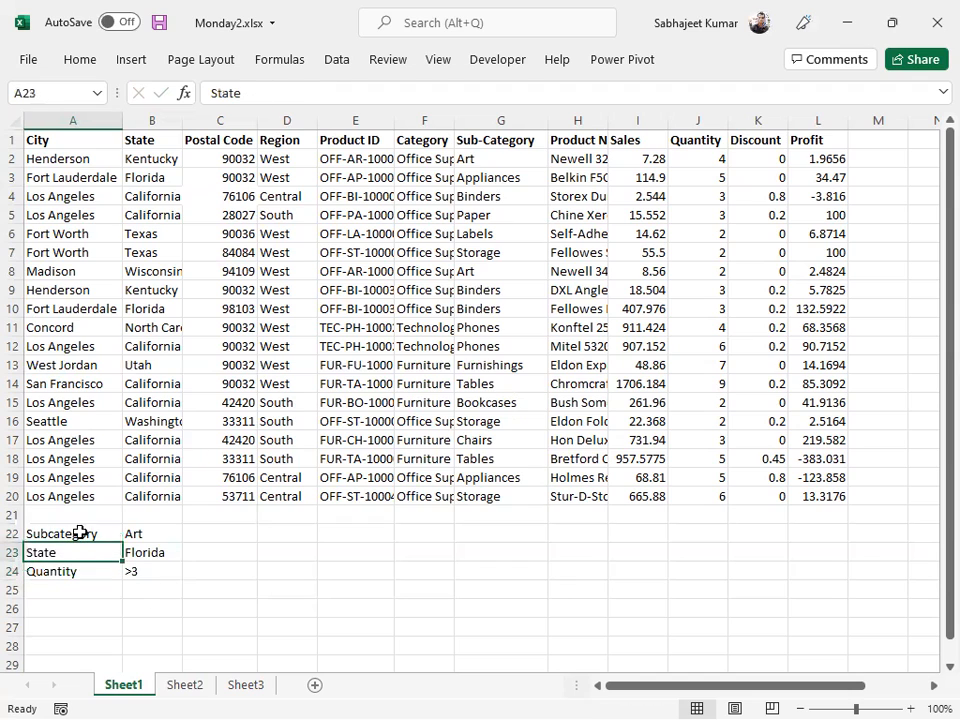
Add filters to the sales data, show only the Art sub-category and go through the filtered rows.
{"action": "left_click", "coordinate": [519, 141]}
{"action": "key", "text": "ctrl+shift+l"}
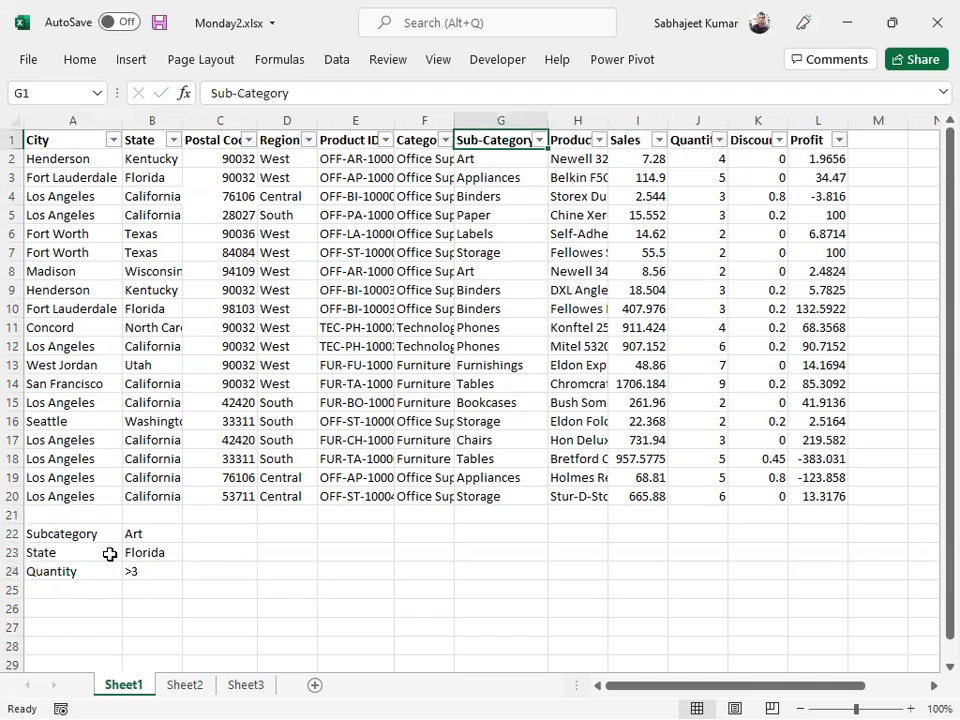
{"action": "left_click", "coordinate": [541, 141]}
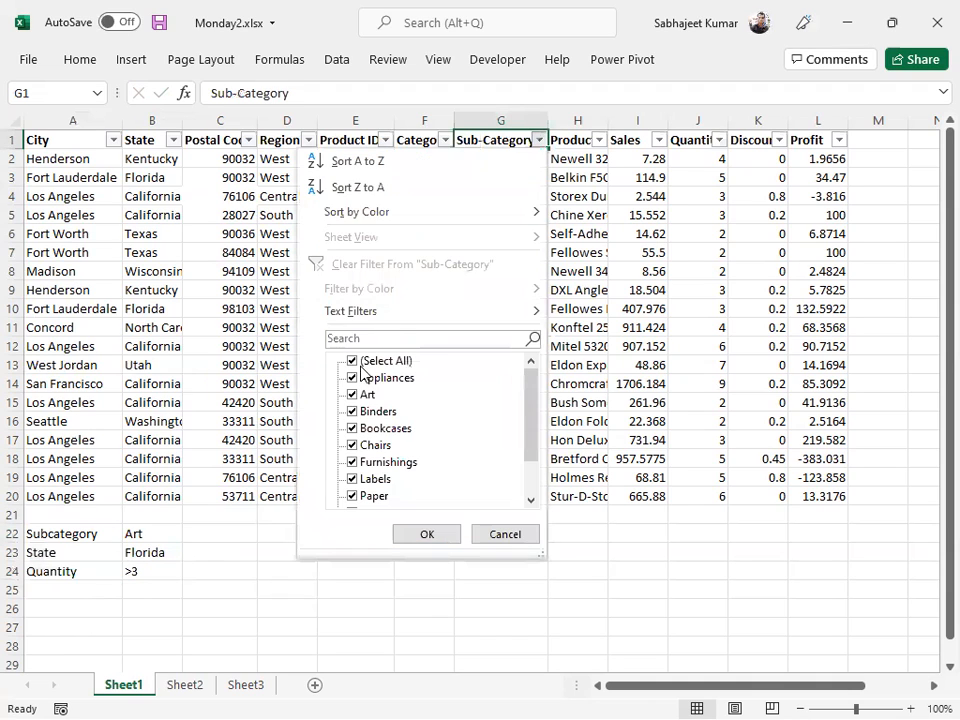
{"action": "left_click", "coordinate": [356, 362]}
{"action": "left_click", "coordinate": [358, 394]}
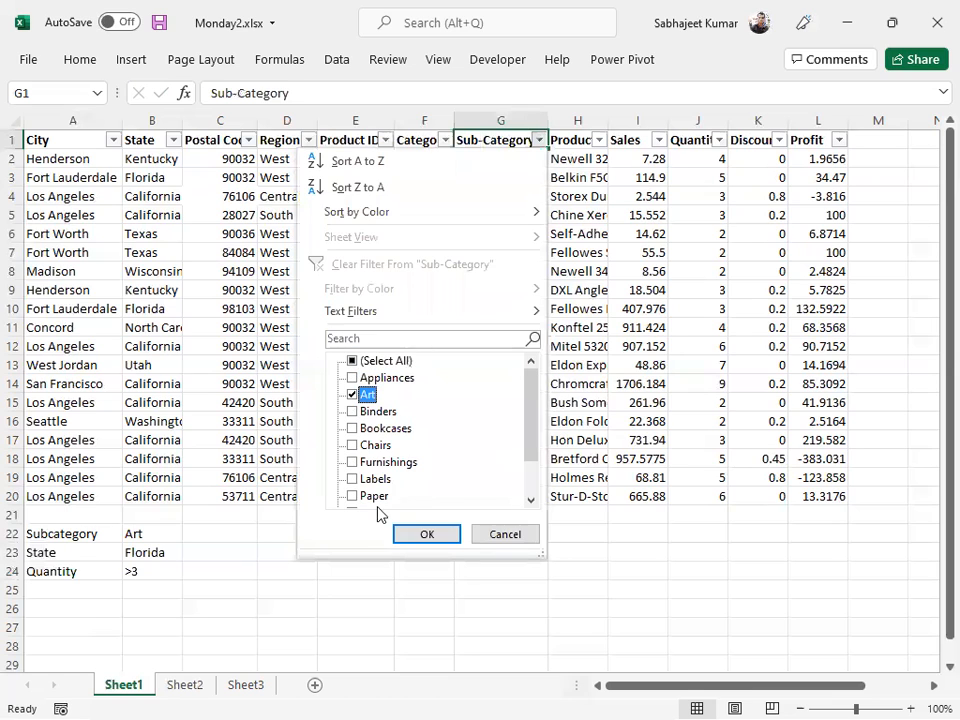
{"action": "left_click", "coordinate": [425, 534]}
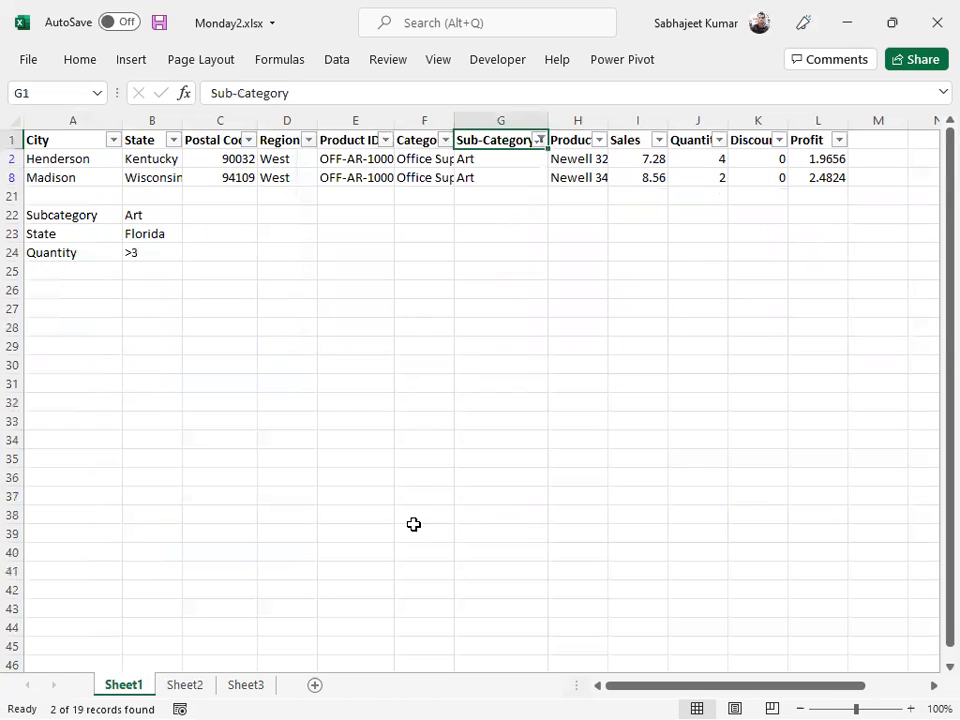
{"action": "left_click", "coordinate": [125, 164]}
{"action": "key", "text": "Left"}
{"action": "key", "text": "Up"}
{"action": "key", "text": "Down"}
{"action": "key", "text": "Down"}
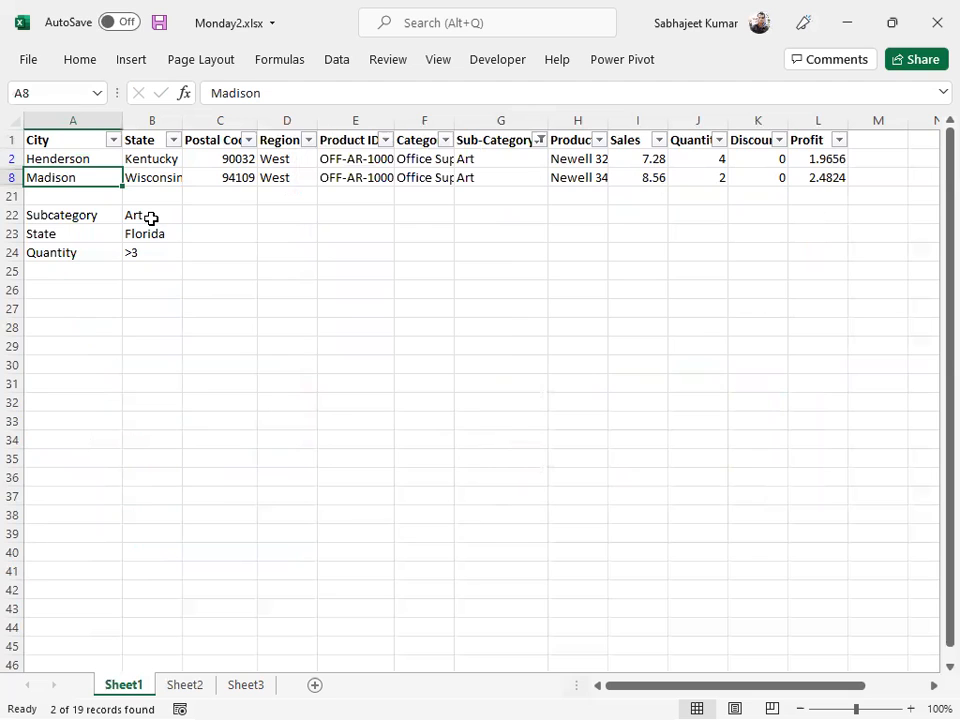
Switch the Sub-Category filter of the sales data from Art to Binders.
{"action": "left_click", "coordinate": [540, 139]}
{"action": "left_click", "coordinate": [352, 395]}
{"action": "left_click", "coordinate": [352, 411]}
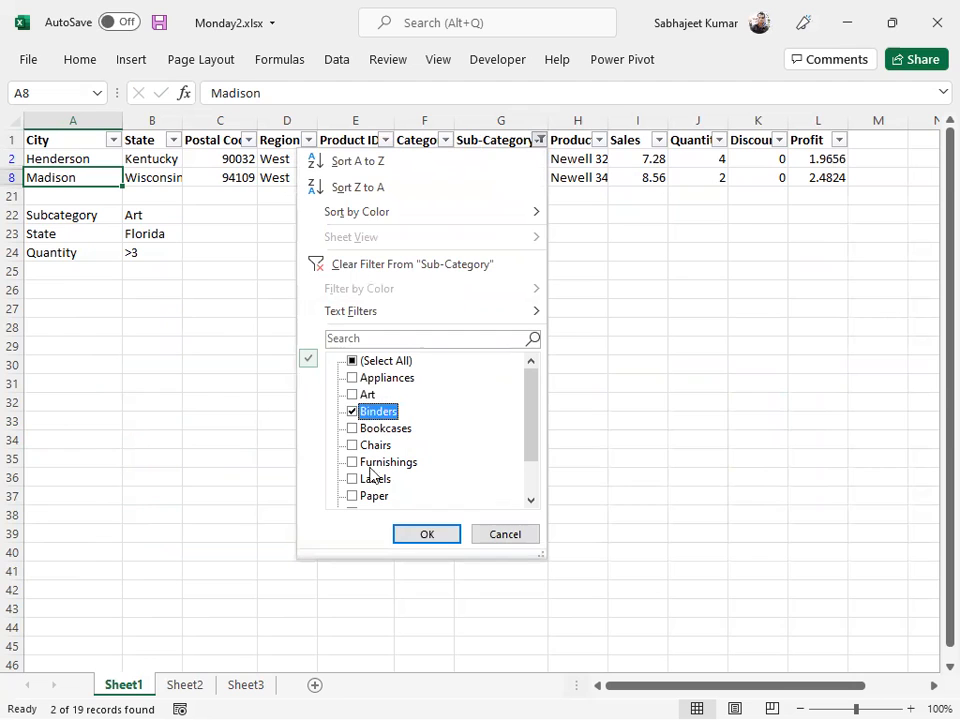
{"action": "left_click", "coordinate": [424, 536]}
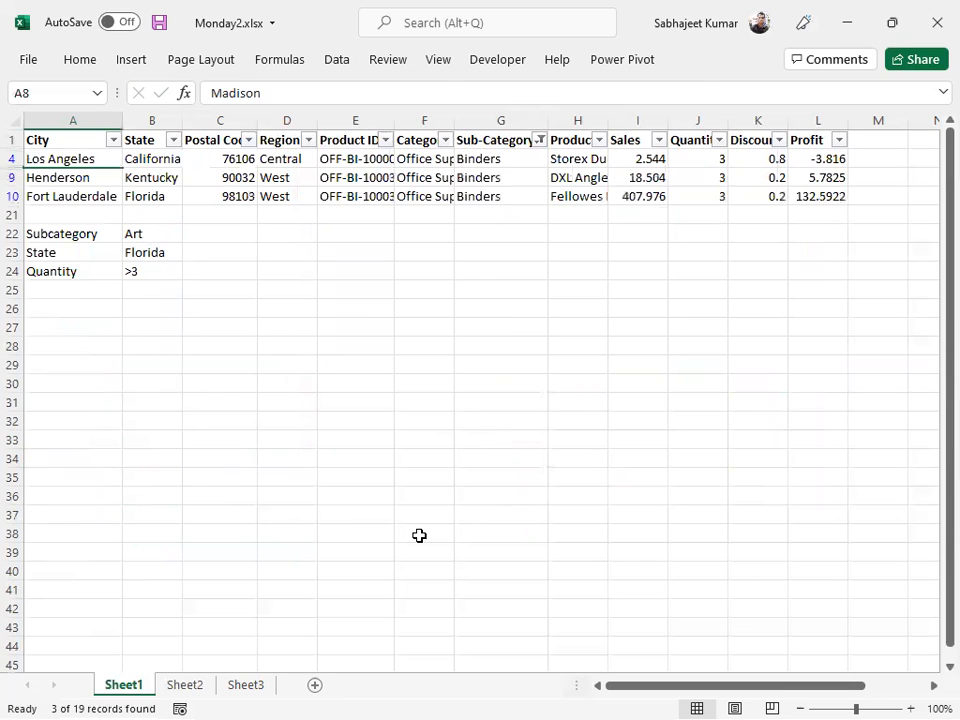
Change the subcategory criterion in B22 to Binders.
{"action": "left_click", "coordinate": [133, 235]}
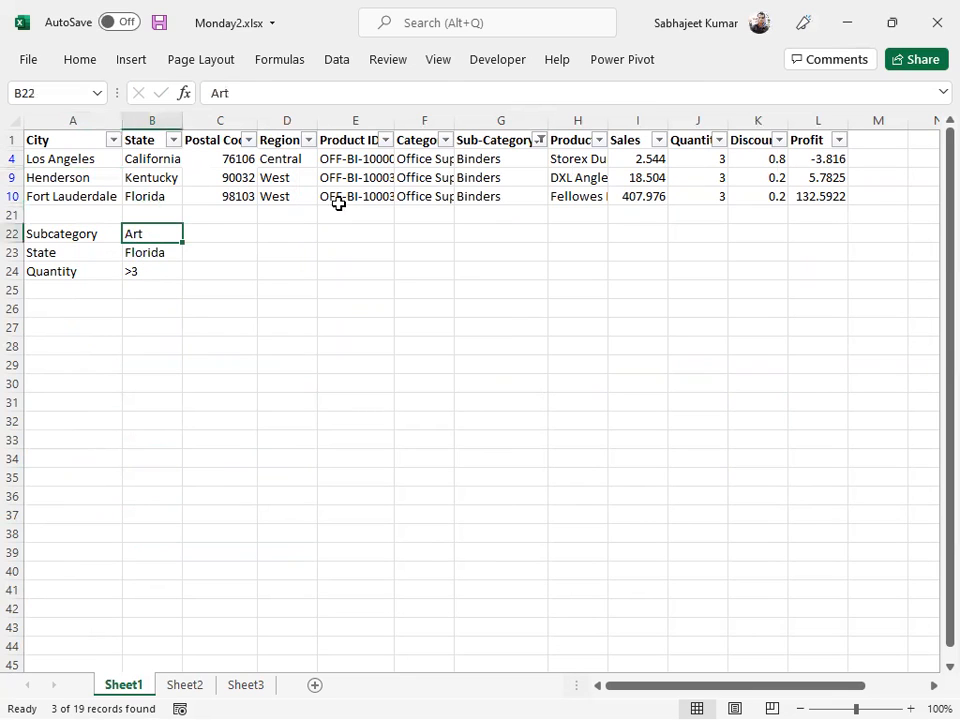
{"action": "type", "text": "Binde"}
{"action": "key", "text": "Return"}
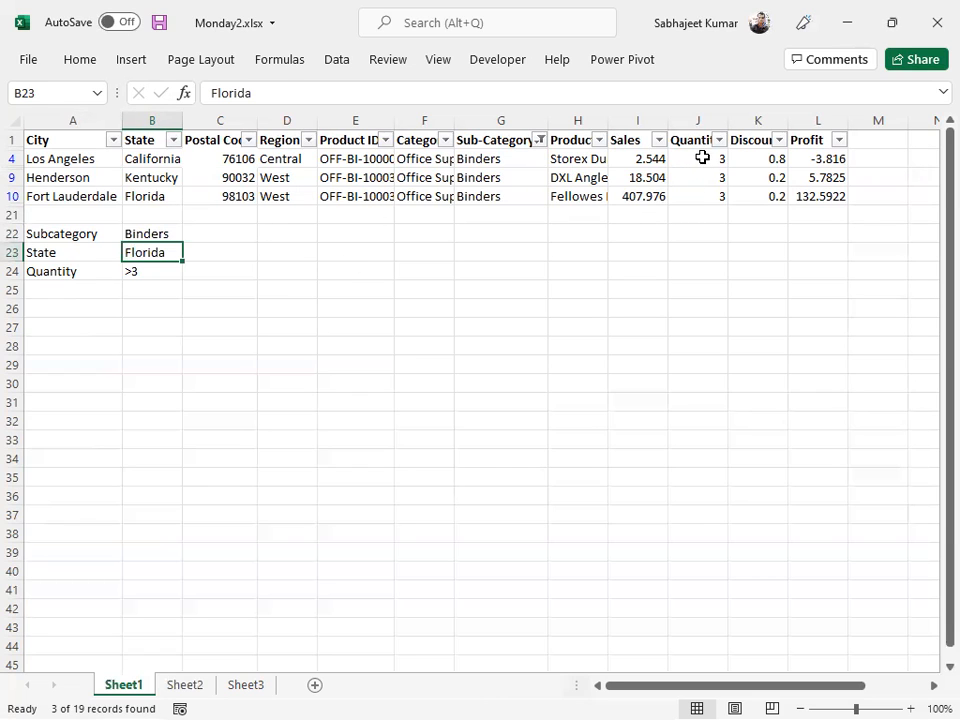
Check the Quantity values of the filtered Binders rows and remove the filters from the sales data.
{"action": "left_click", "coordinate": [210, 286]}
{"action": "left_click", "coordinate": [237, 160]}
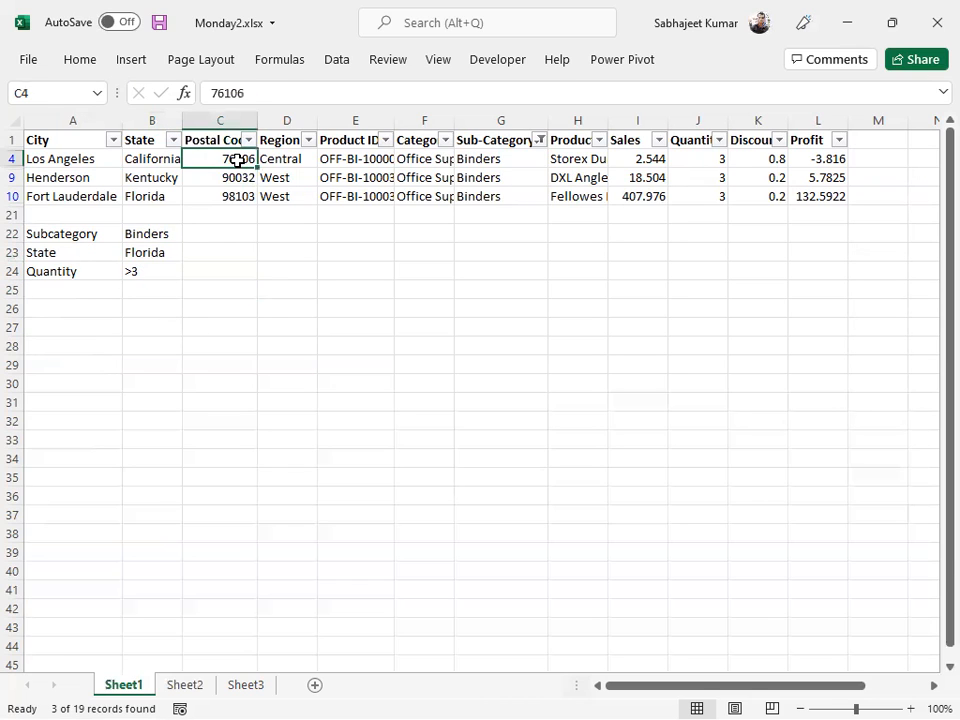
{"action": "left_click", "coordinate": [720, 162]}
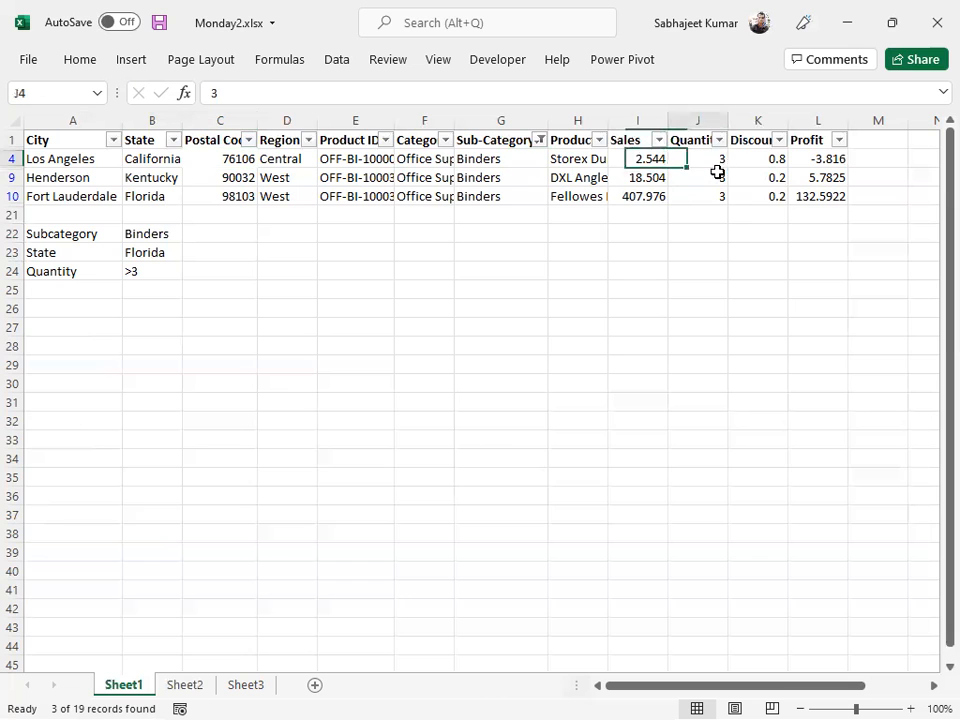
{"action": "left_click_drag", "start_coordinate": [718, 172], "coordinate": [709, 197]}
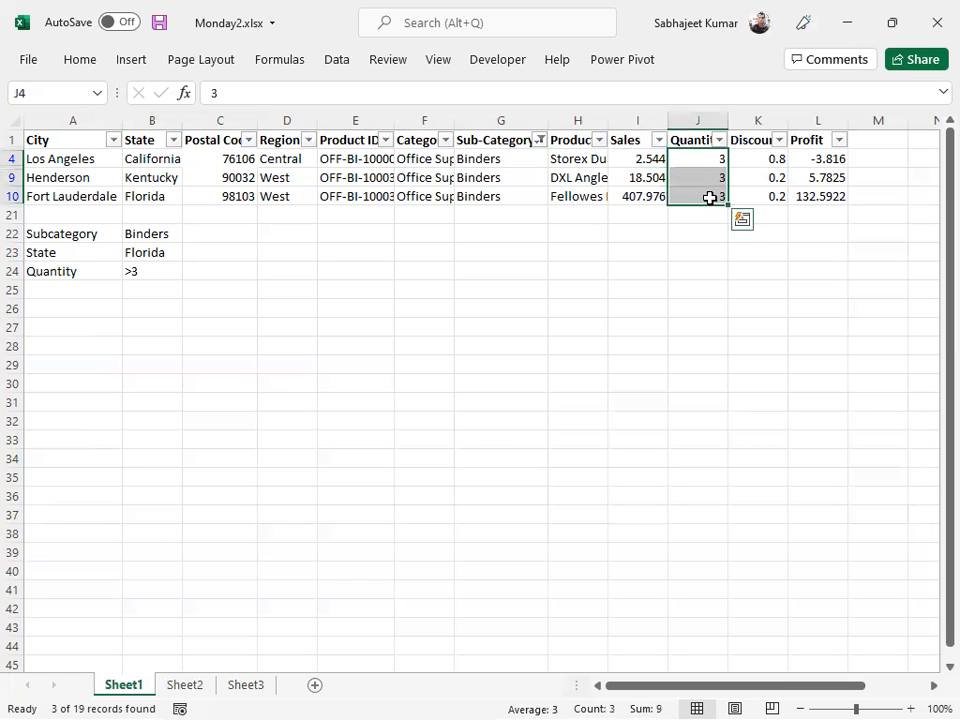
{"action": "left_click", "coordinate": [198, 301]}
{"action": "left_click", "coordinate": [207, 154]}
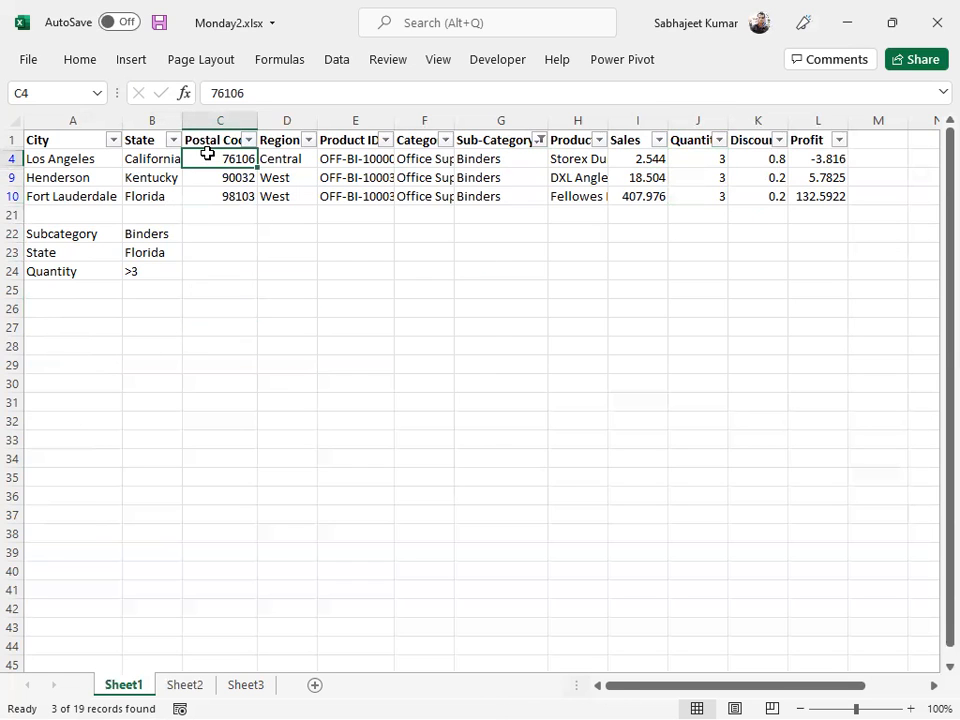
{"action": "key", "text": "ctrl+shift+l"}
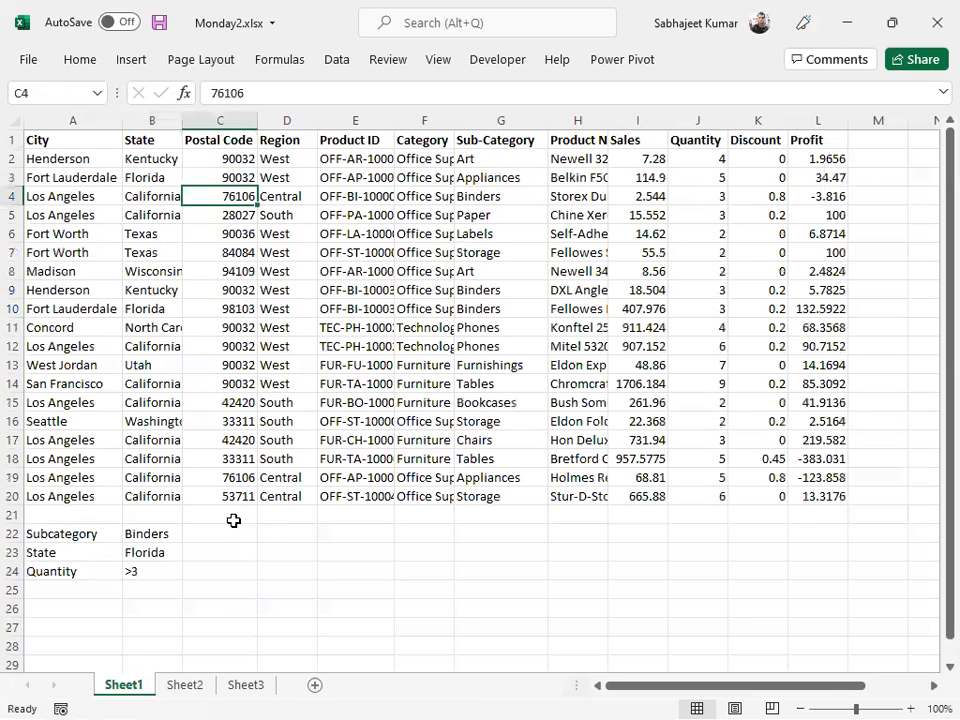
Start a COUNTIFS formula in C23 with the Sub-Category range G2:G20 and criterion B22 as its first pair.
{"action": "left_click_drag", "start_coordinate": [232, 532], "coordinate": [236, 544]}
{"action": "left_click", "coordinate": [236, 551]}
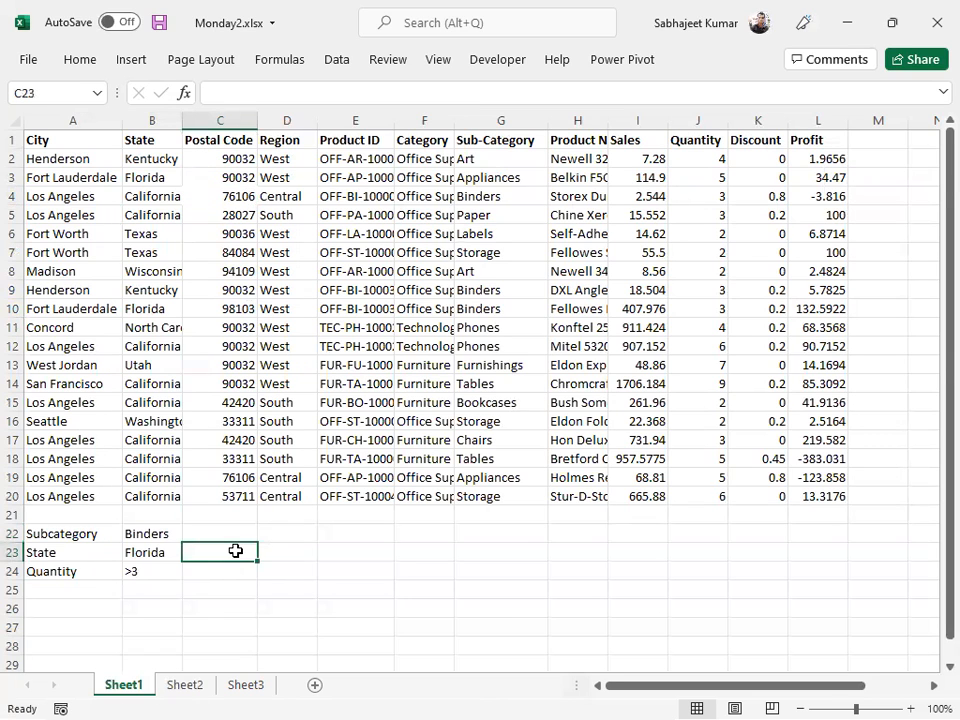
{"action": "type", "text": "=counti"}
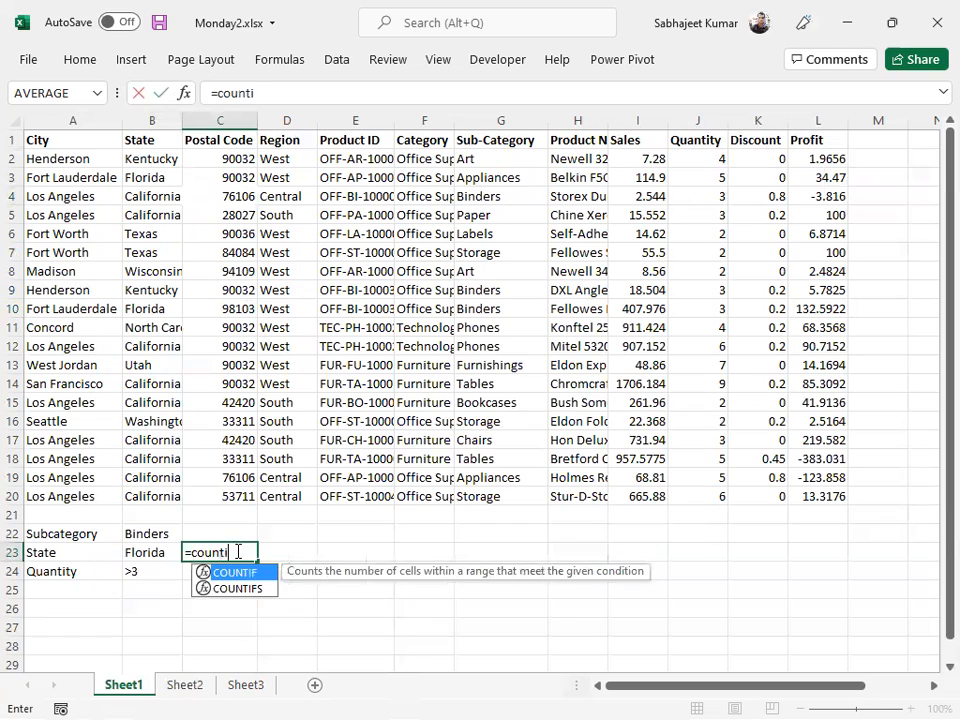
{"action": "key", "text": "Down"}
{"action": "key", "text": "Tab"}
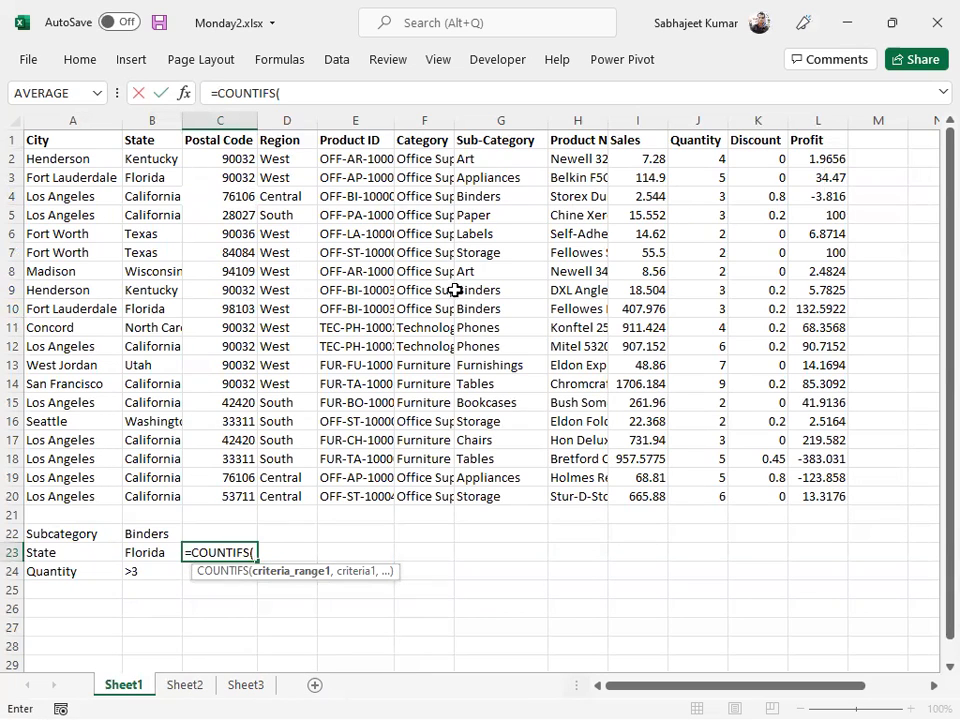
{"action": "left_click_drag", "start_coordinate": [501, 161], "coordinate": [525, 508]}
{"action": "type", "text": ","}
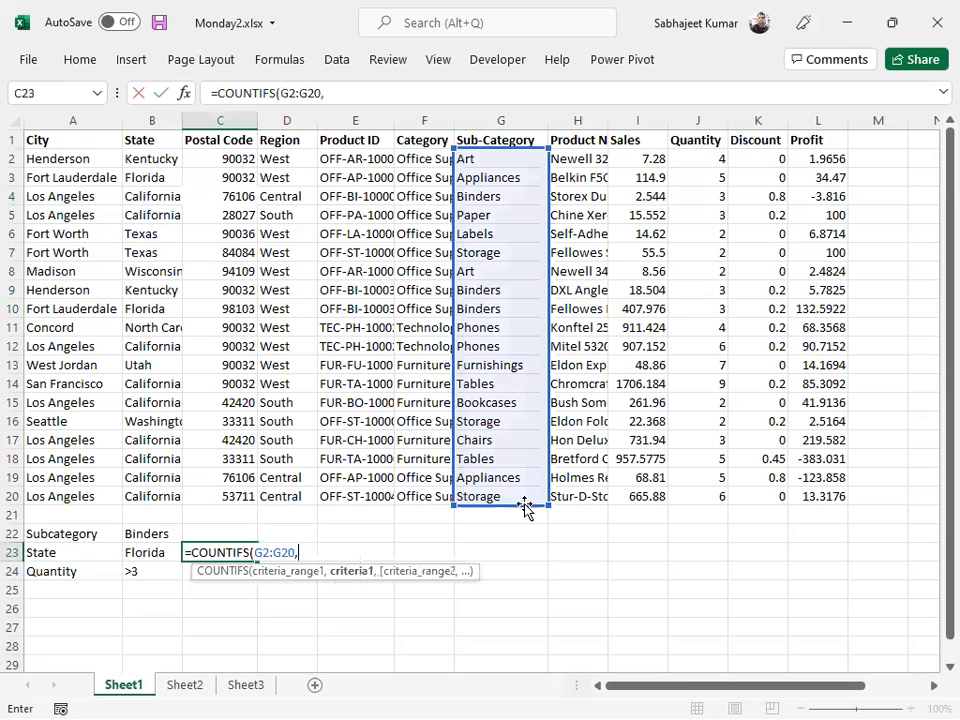
{"action": "left_click", "coordinate": [136, 534]}
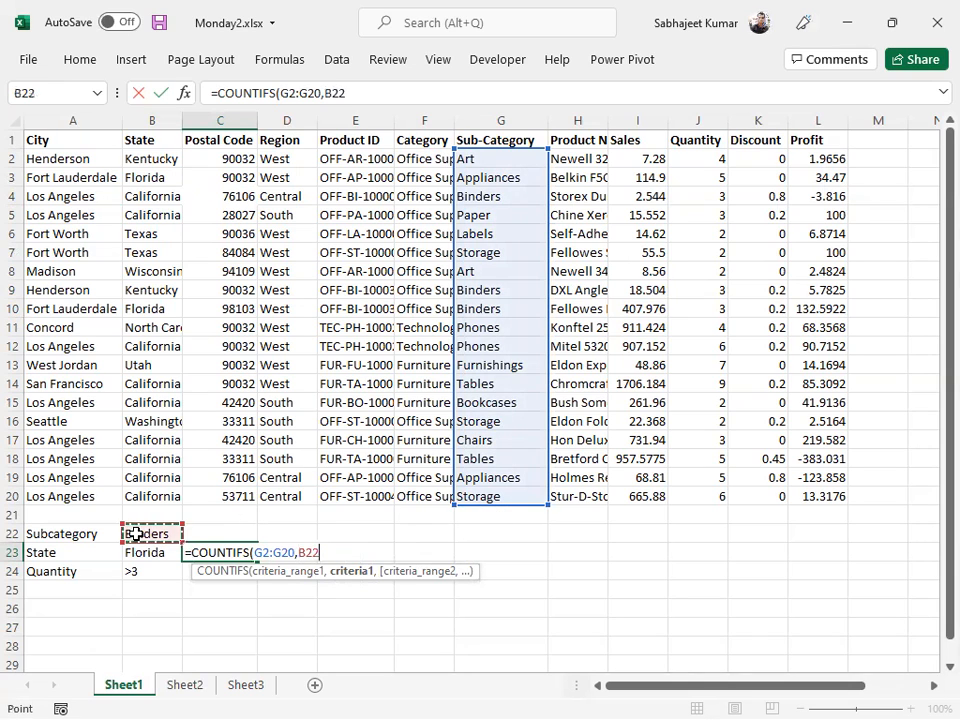
{"action": "type", "text": ","}
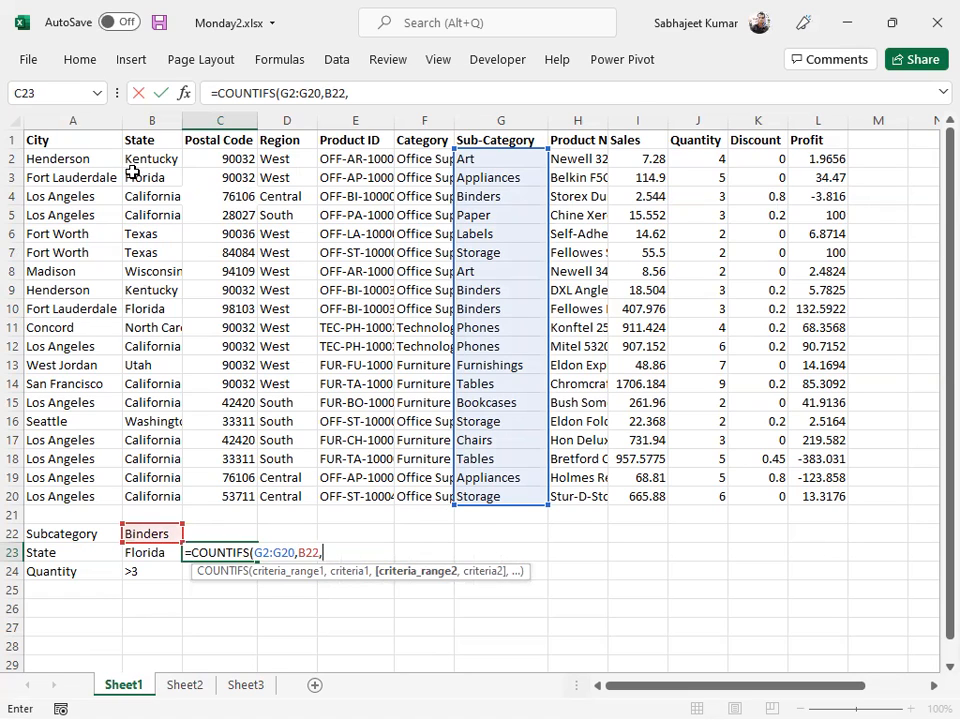
Add the State range B2:B20 with criterion B23 as the second pair of the COUNTIFS formula in C23.
{"action": "left_click", "coordinate": [158, 160]}
{"action": "left_click_drag", "start_coordinate": [152, 226], "coordinate": [169, 494]}
{"action": "type", "text": ","}
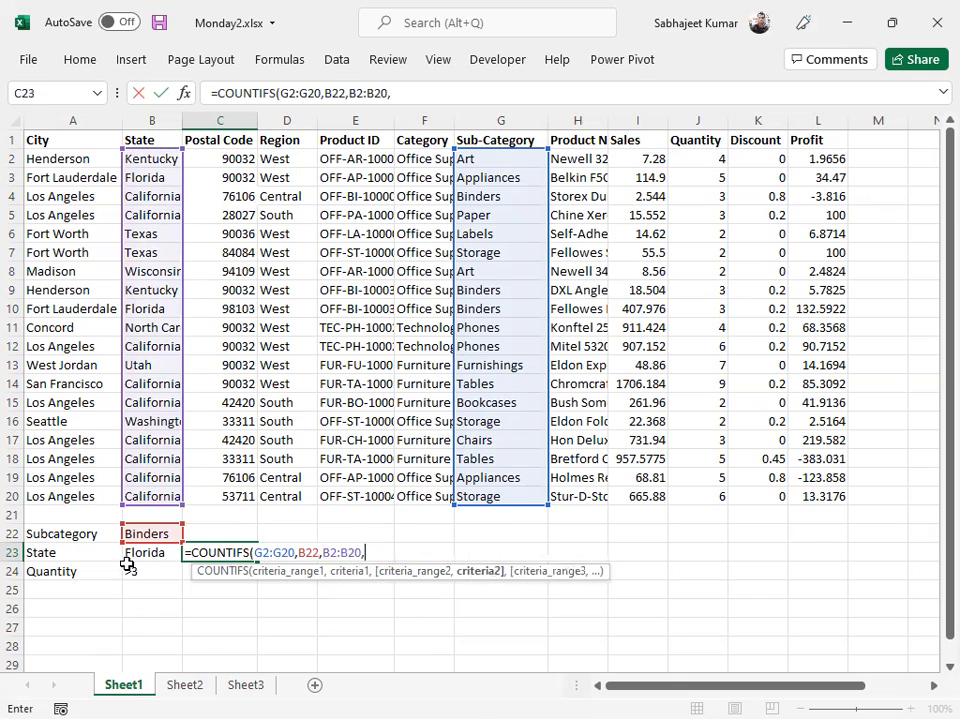
{"action": "left_click", "coordinate": [136, 552]}
{"action": "type", "text": ","}
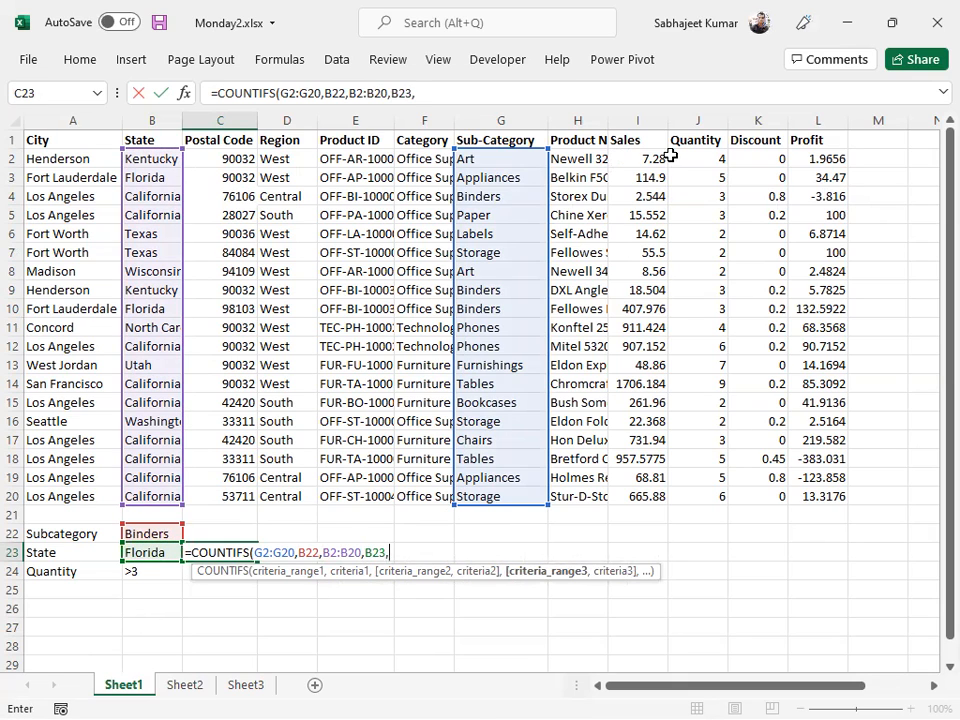
Complete the COUNTIFS formula with the Quantity range J2:J20 and the criterion ">"&B24 as its third pair.
{"action": "left_click_drag", "start_coordinate": [670, 163], "coordinate": [734, 501]}
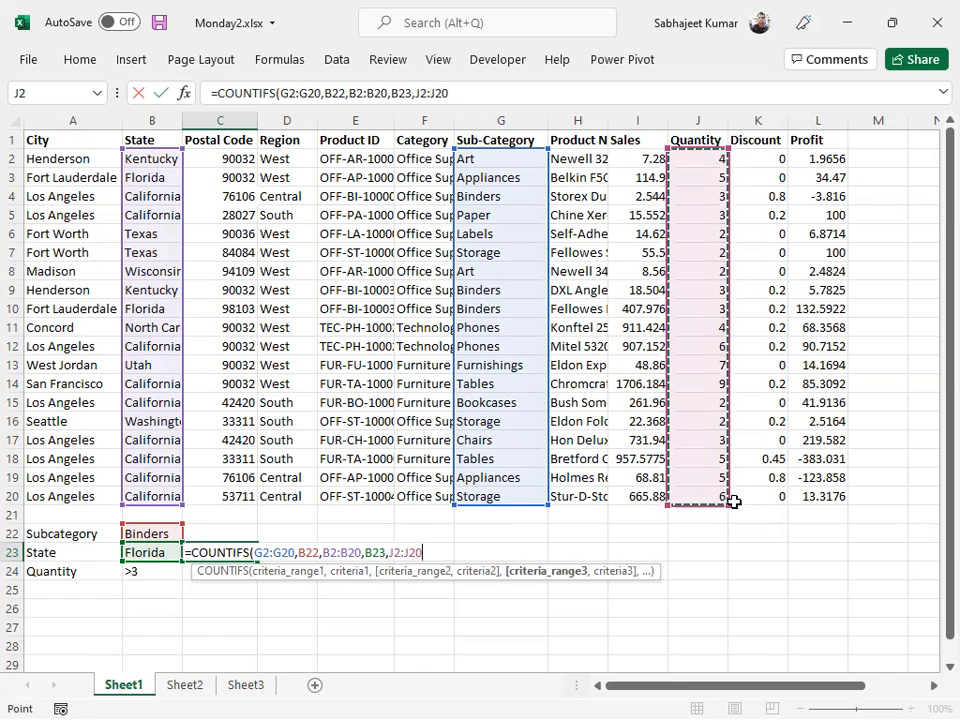
{"action": "type", "text": ","}
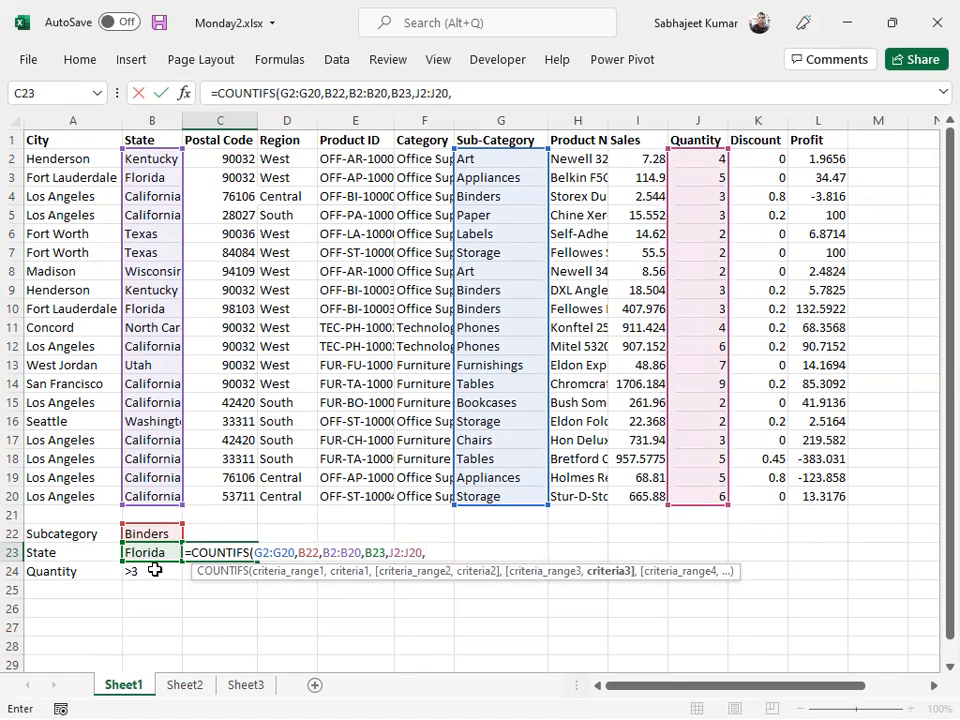
{"action": "type", "text": "\">3\")"}
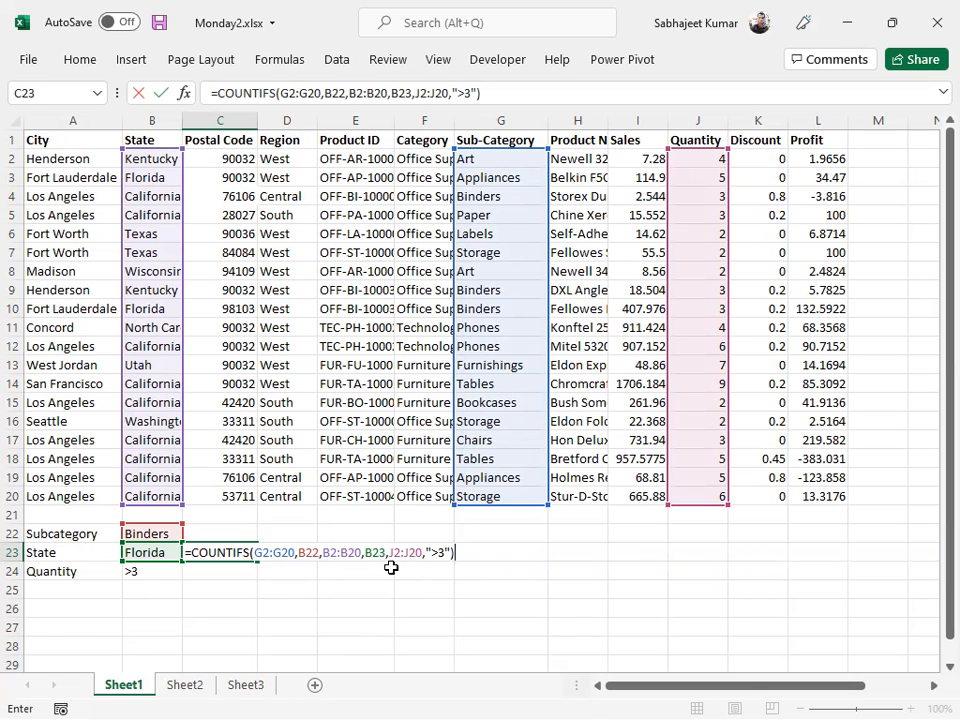
{"action": "key", "text": "BackSpace"}
{"action": "key", "text": "BackSpace"}
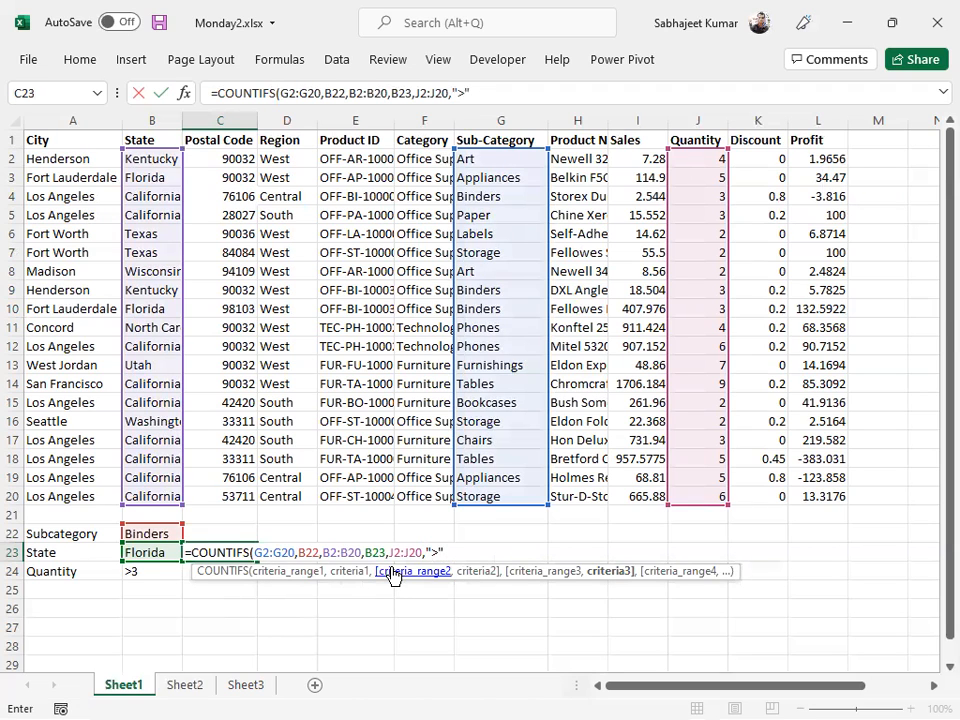
{"action": "type", "text": "&"}
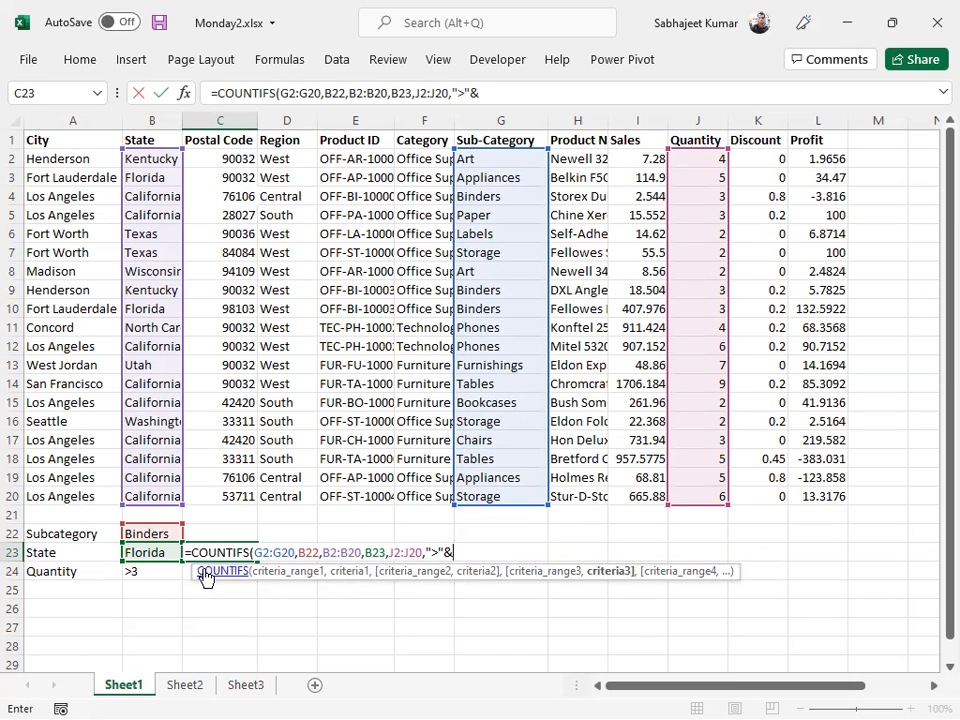
{"action": "left_click", "coordinate": [151, 573]}
{"action": "key", "text": "Return"}
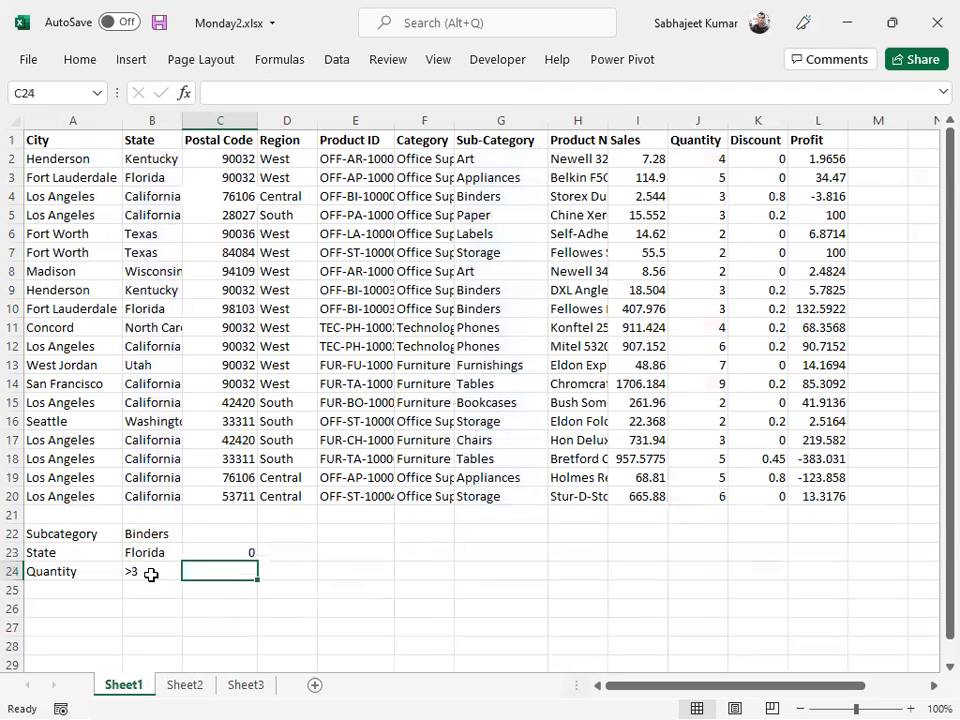
Remove the greater-than sign from the quantity criterion in B24 so that it holds only 3.
{"action": "left_click", "coordinate": [151, 573]}
{"action": "key", "text": "Left"}
{"action": "key", "text": "Right"}
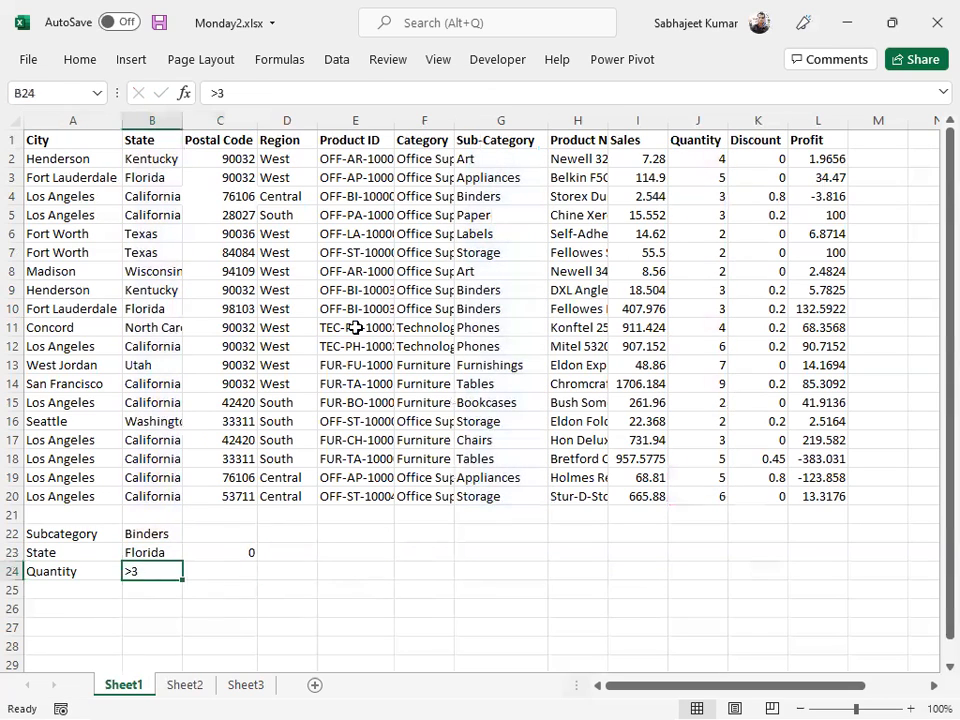
{"action": "left_click", "coordinate": [223, 92]}
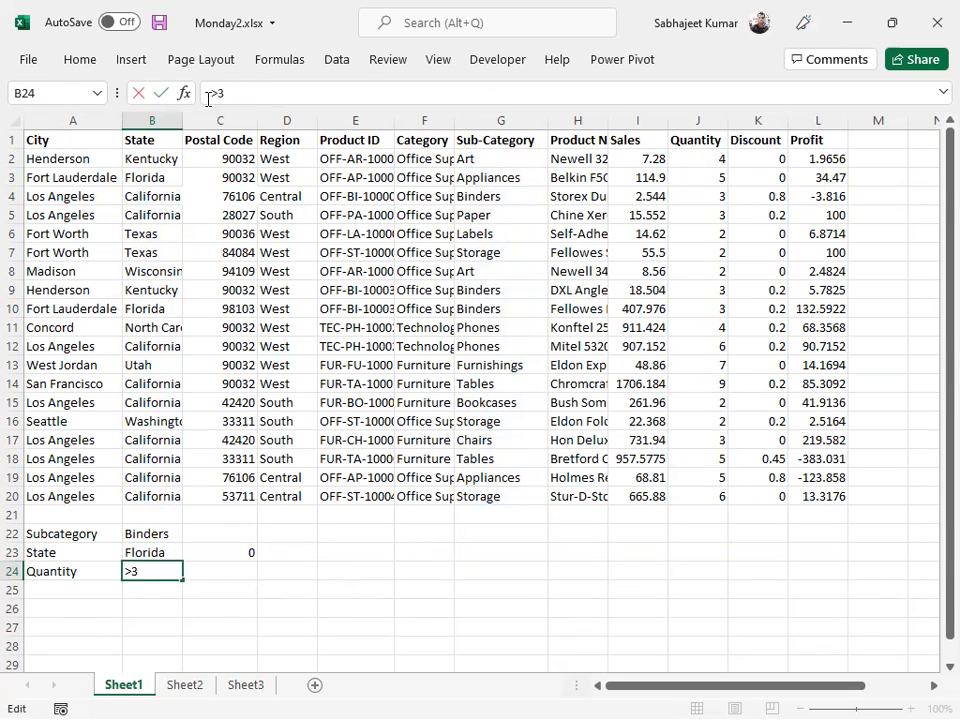
{"action": "left_click", "coordinate": [214, 91]}
{"action": "key", "text": "Delete"}
{"action": "key", "text": "ctrl+Return"}
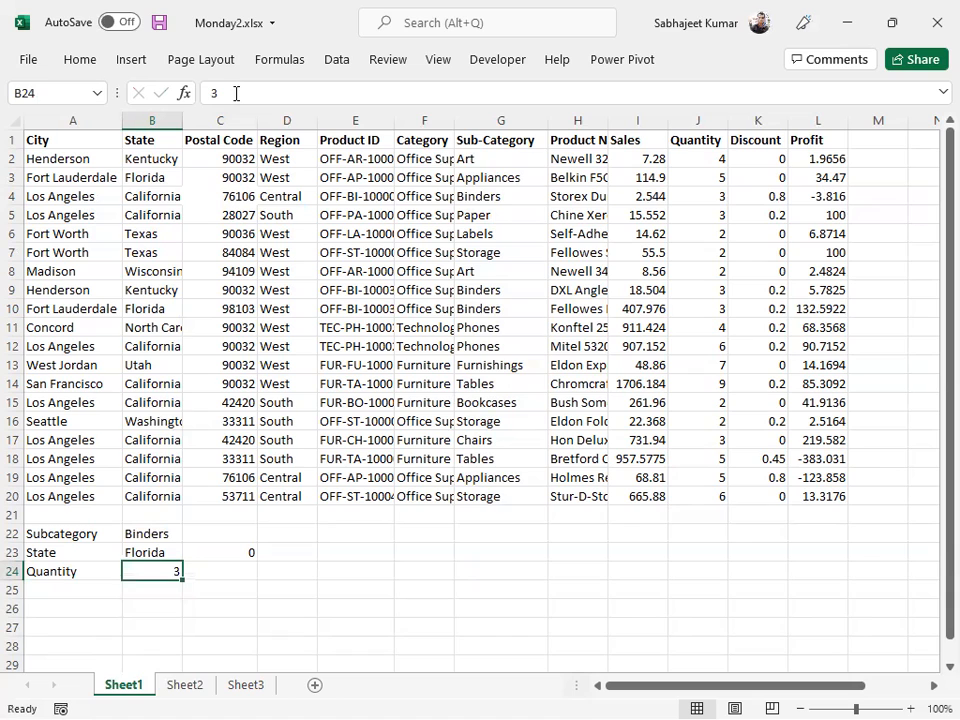
Turn on filters for the sales data and filter the State column to Florida only.
{"action": "left_click", "coordinate": [152, 179]}
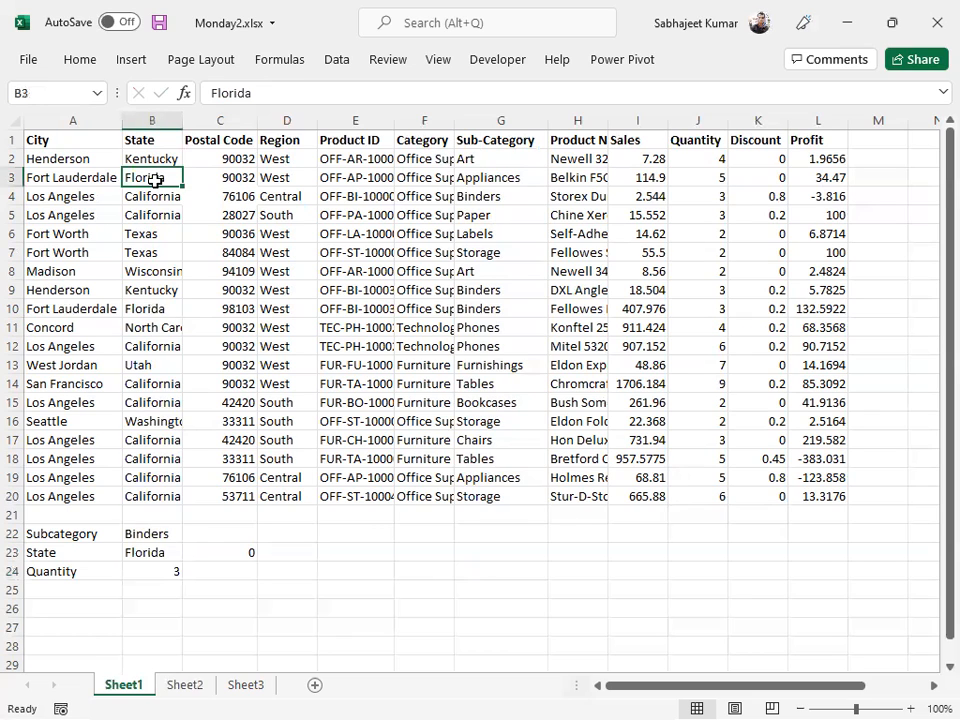
{"action": "key", "text": "ctrl+shift+l"}
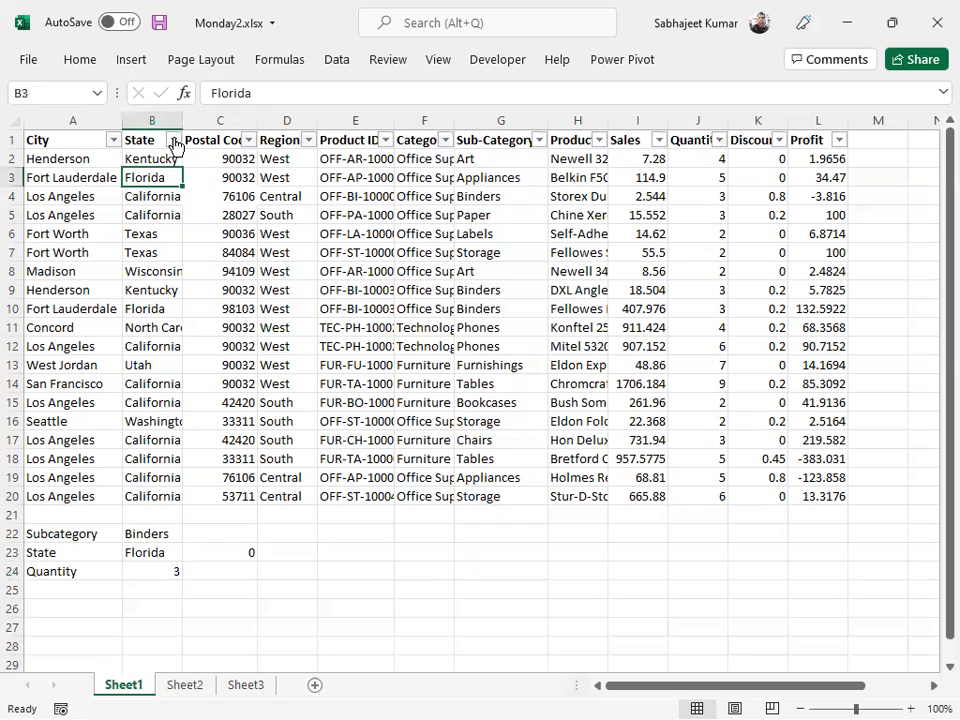
{"action": "left_click", "coordinate": [174, 141]}
{"action": "left_click", "coordinate": [56, 361]}
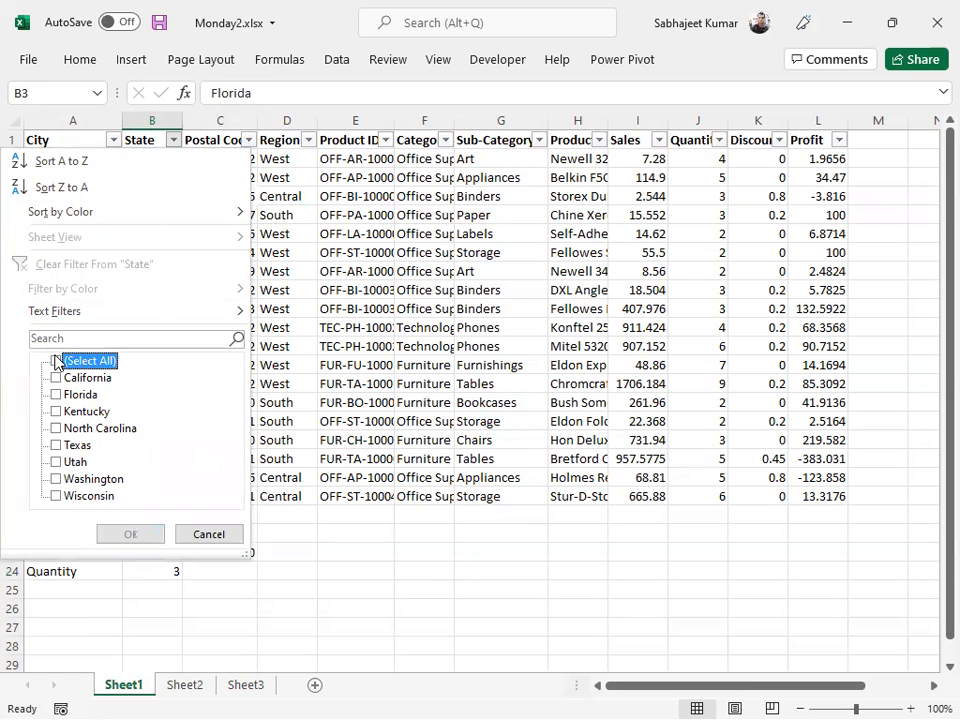
{"action": "left_click", "coordinate": [60, 395]}
{"action": "left_click", "coordinate": [118, 536]}
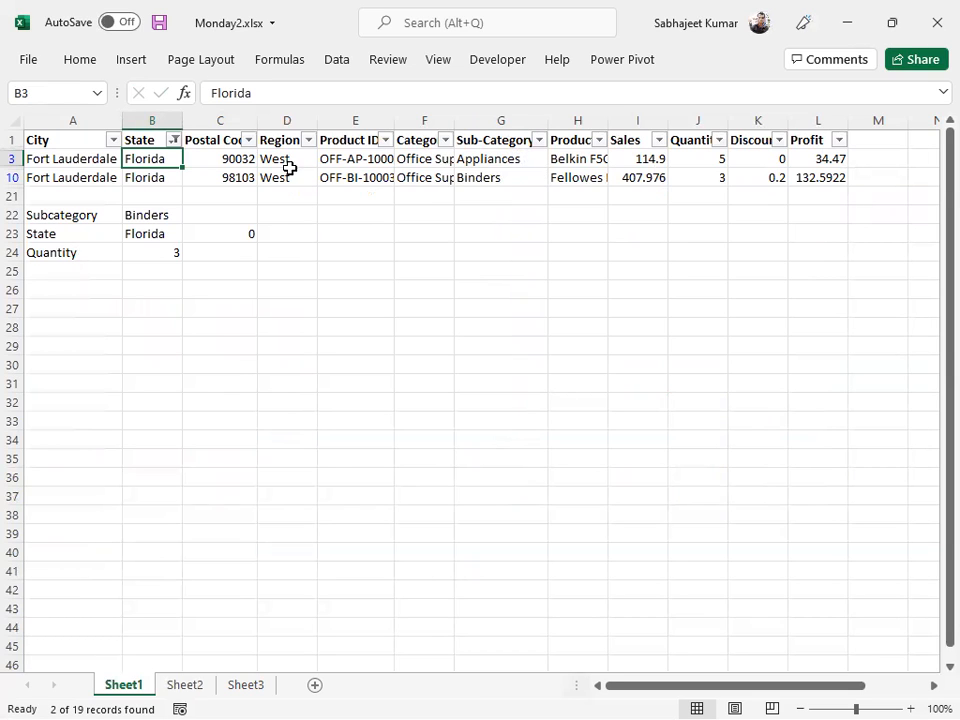
Set the Quantity of the Florida Binders row, cell J10, to 4.
{"action": "left_click", "coordinate": [689, 174]}
{"action": "type", "text": "4"}
{"action": "key", "text": "Return"}
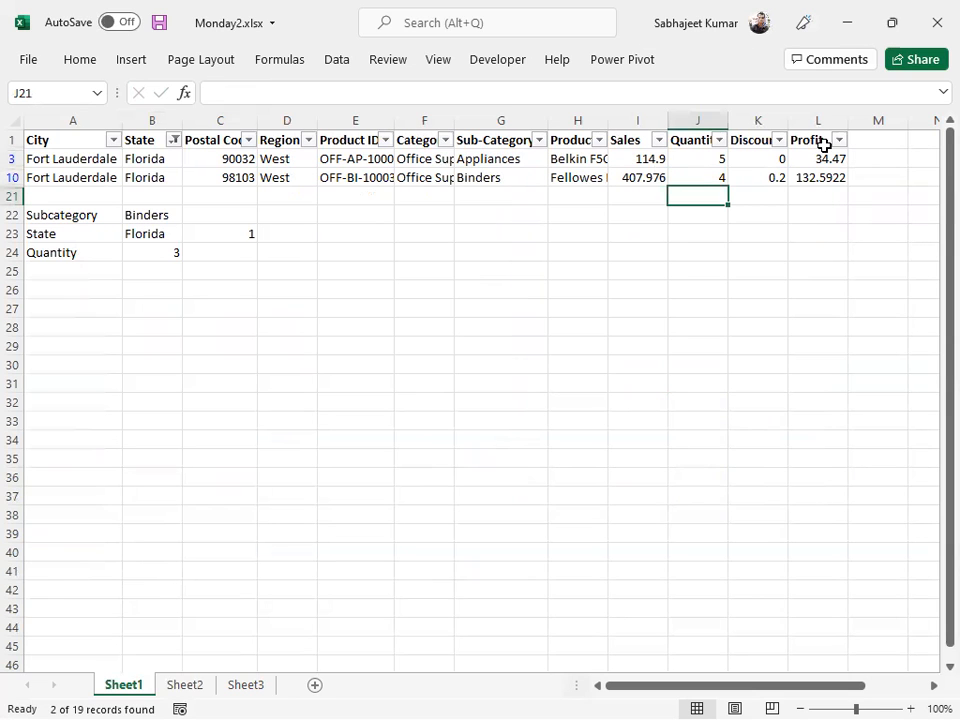
Review the COUNTIFS formula in C23 and replace its ">"&B24 criterion with a plain reference to B24.
{"action": "left_click", "coordinate": [244, 232]}
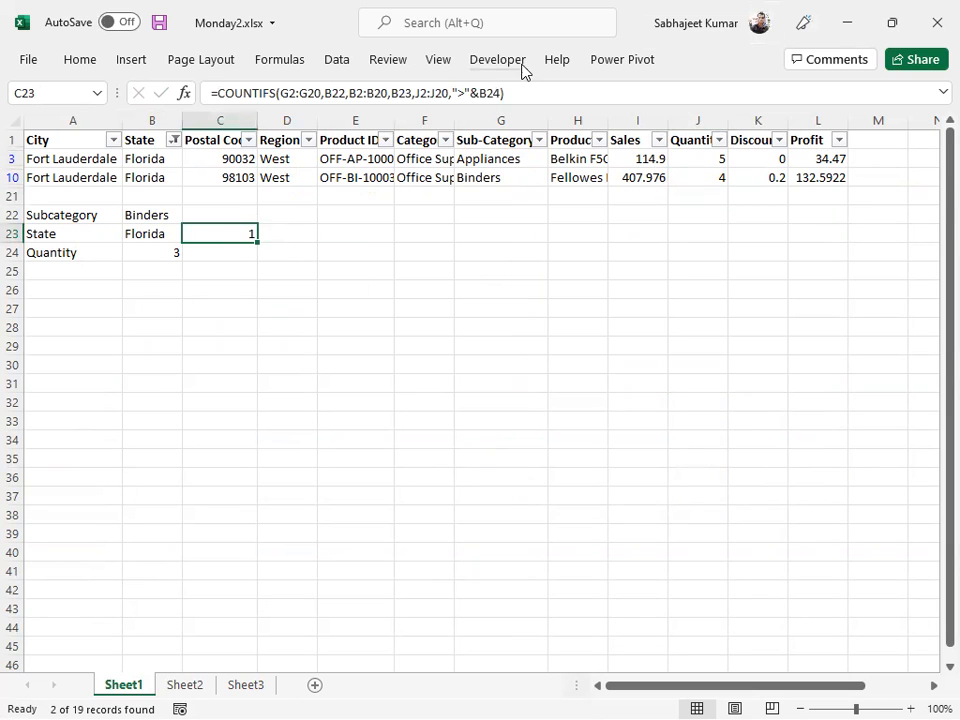
{"action": "left_click", "coordinate": [167, 249]}
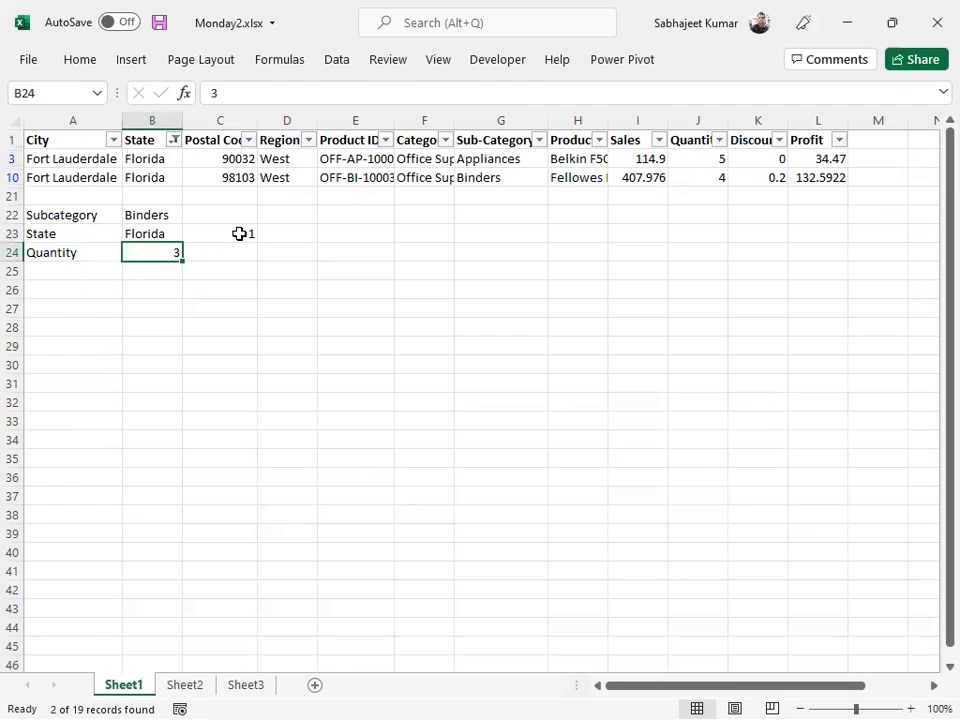
{"action": "left_click", "coordinate": [240, 233]}
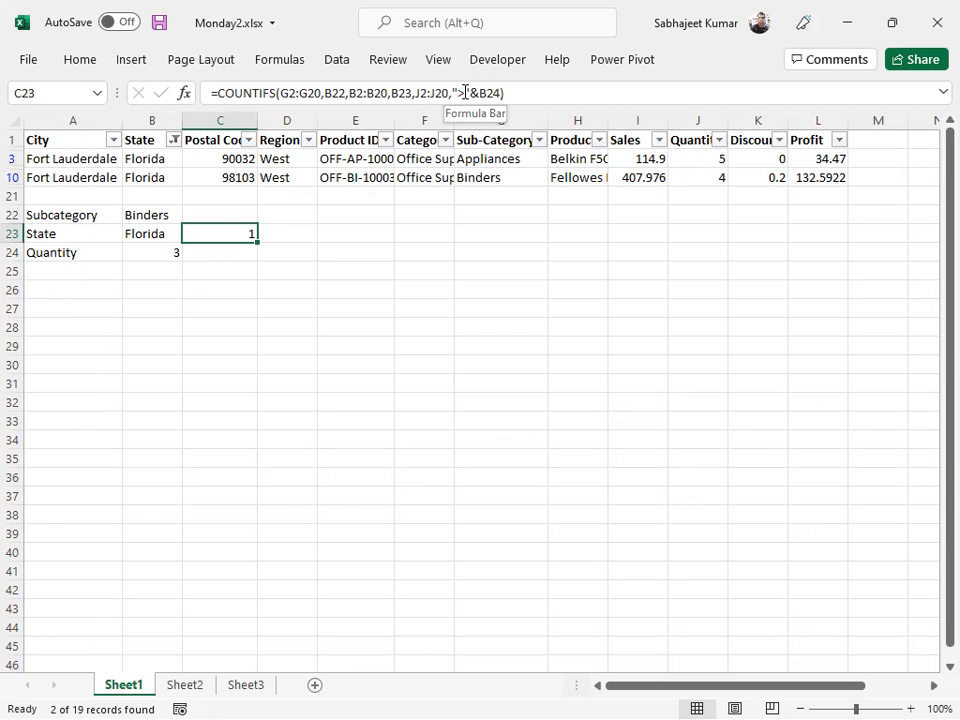
{"action": "left_click_drag", "start_coordinate": [457, 92], "coordinate": [683, 101]}
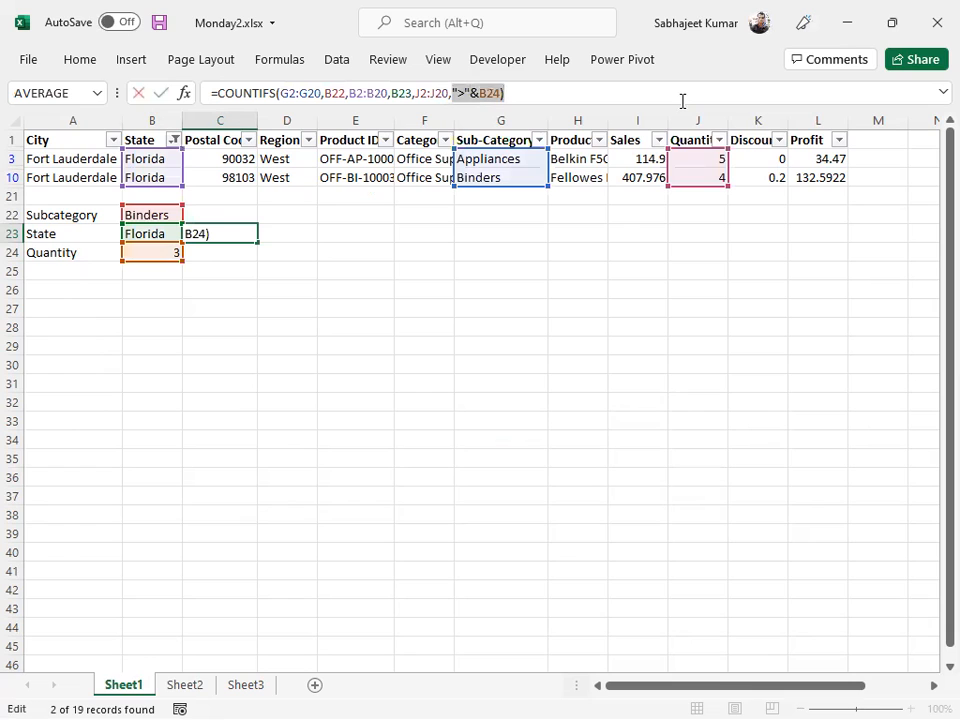
{"action": "key", "text": "BackSpace"}
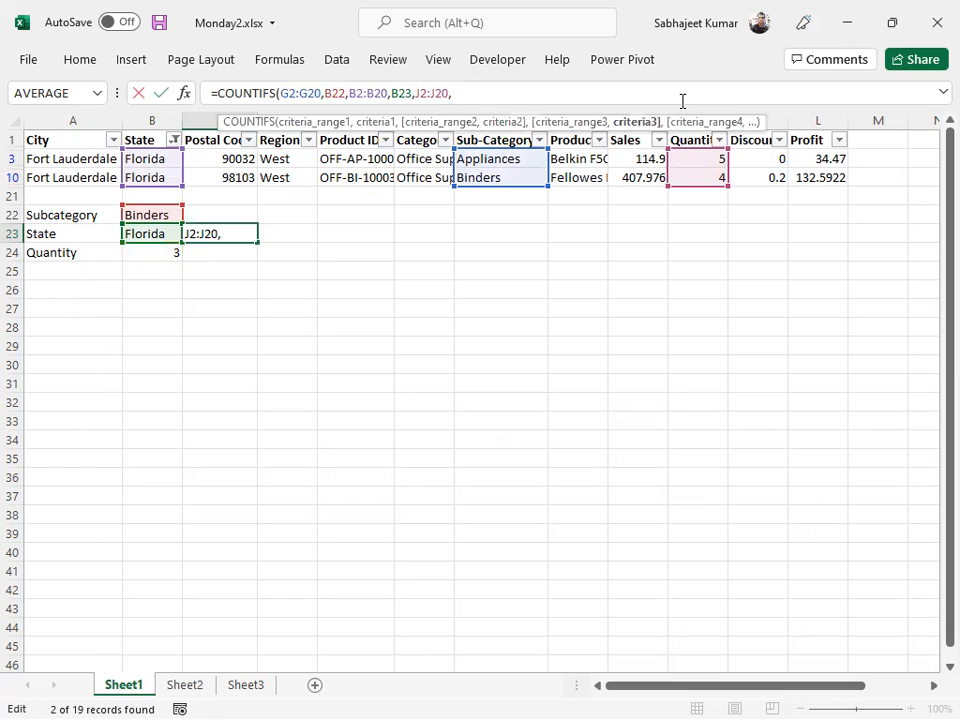
{"action": "left_click", "coordinate": [141, 253]}
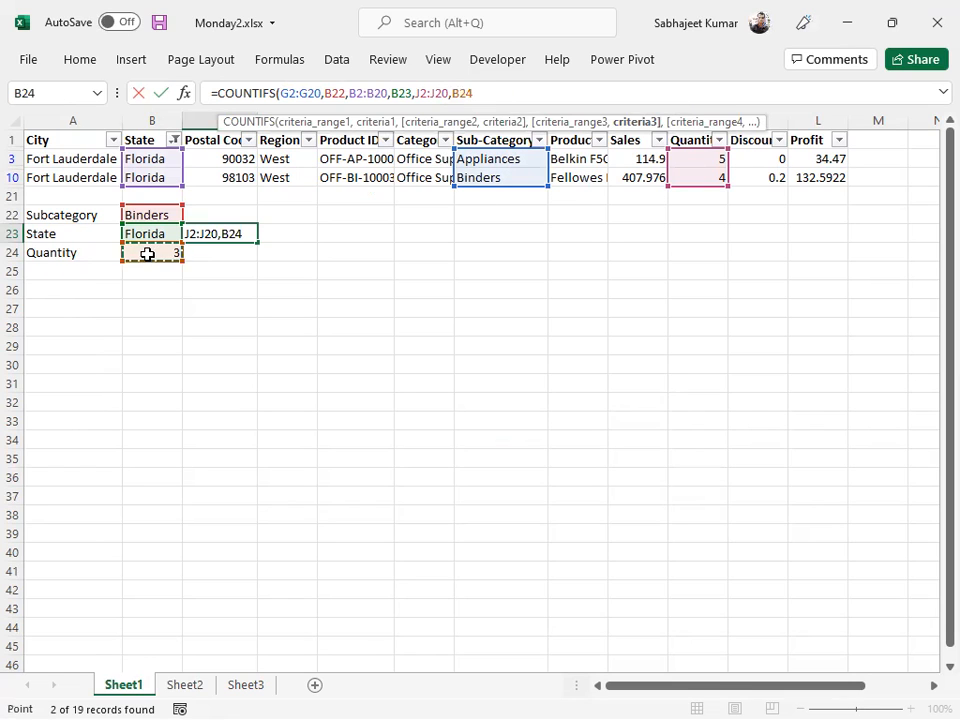
{"action": "key", "text": "Return"}
Set the quantity criterion in B24 to >3.
{"action": "key", "text": "Up"}
{"action": "key", "text": "Left"}
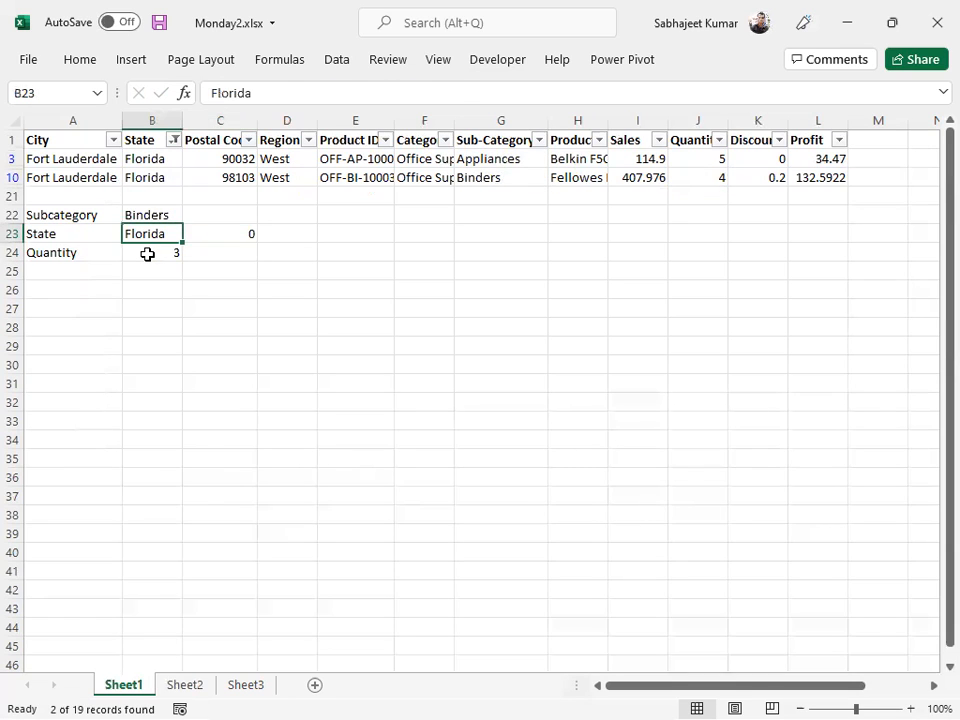
{"action": "key", "text": "Down"}
{"action": "key", "text": "Right"}
{"action": "key", "text": "Left"}
{"action": "key", "text": "Down"}
{"action": "key", "text": "Up"}
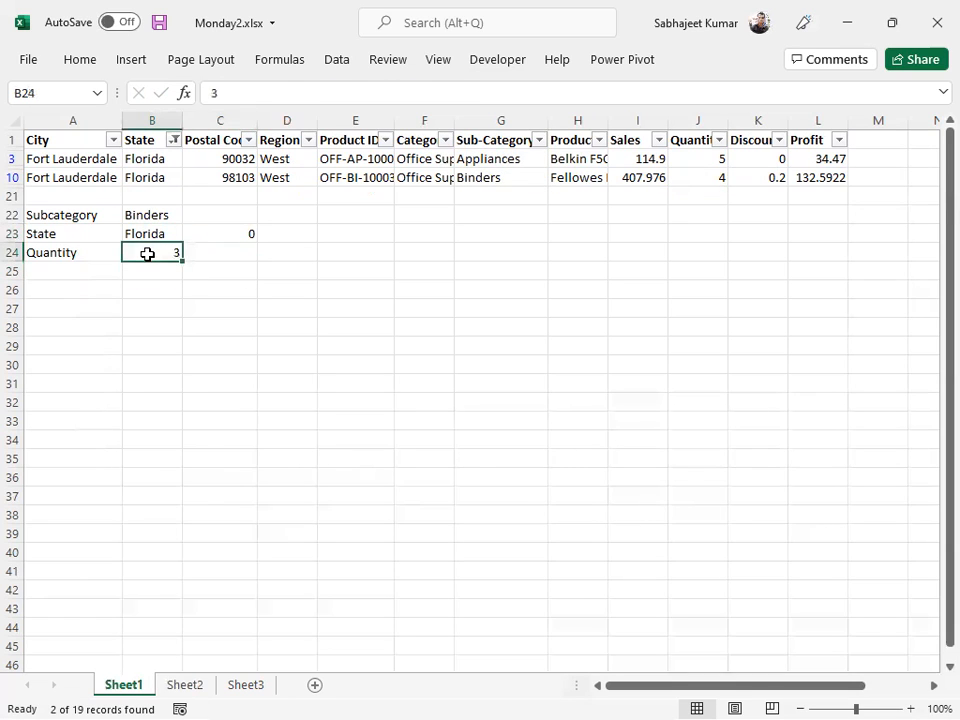
{"action": "type", "text": ">3"}
{"action": "key", "text": "Return"}
{"action": "key", "text": "Up"}
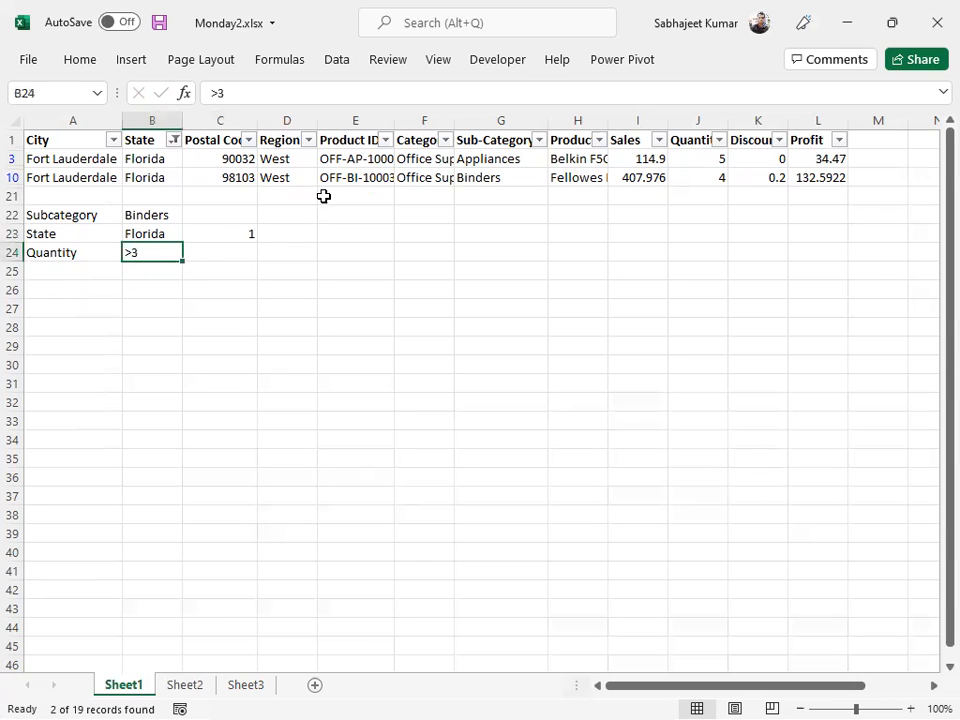
Review the C23 formula and copy Binders from G10 over the Appliances sub-category in G3.
{"action": "left_click", "coordinate": [375, 160]}
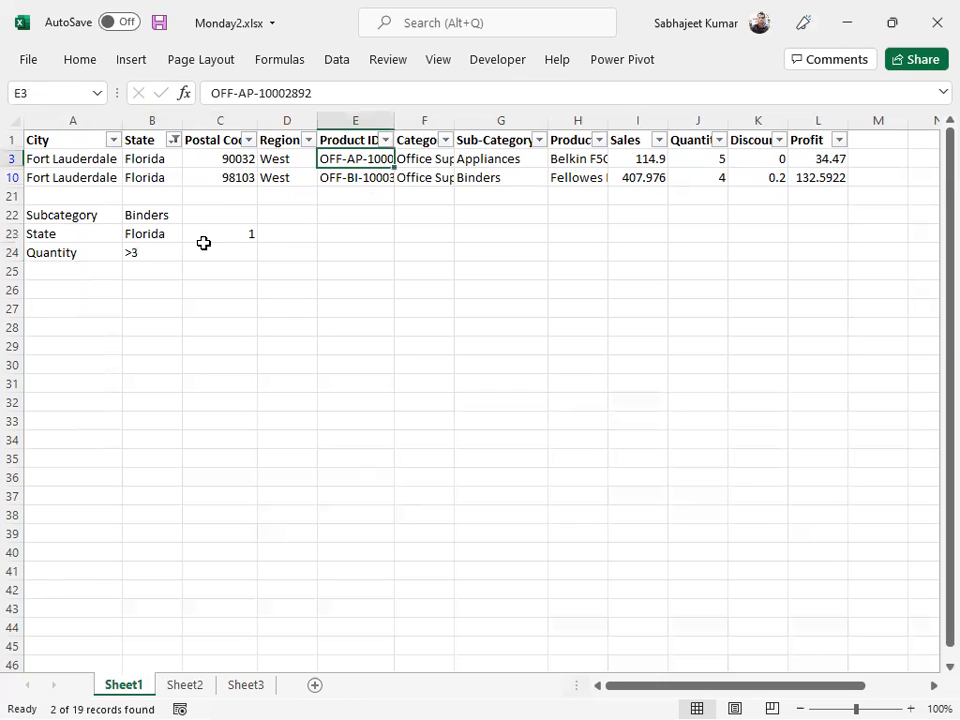
{"action": "left_click", "coordinate": [231, 233]}
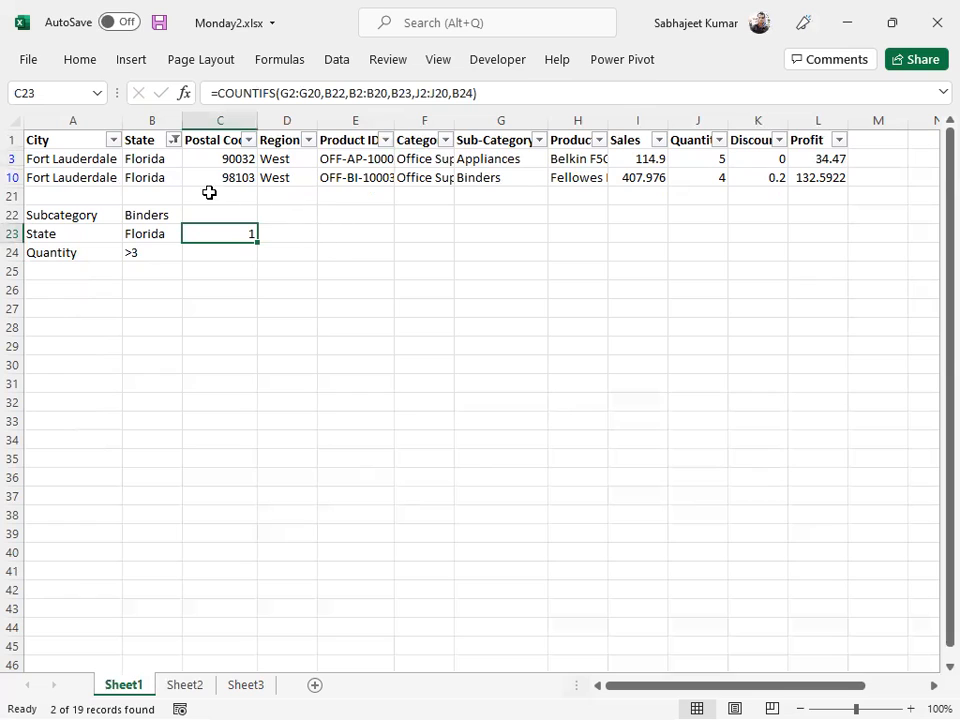
{"action": "left_click", "coordinate": [512, 158]}
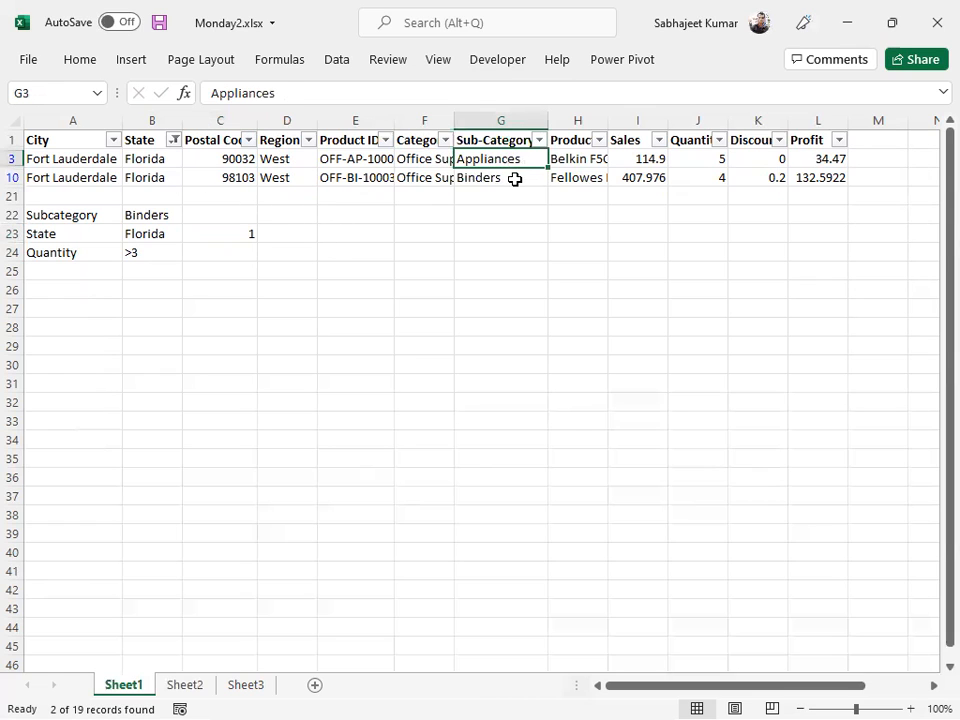
{"action": "left_click", "coordinate": [513, 179]}
{"action": "key", "text": "ctrl+c"}
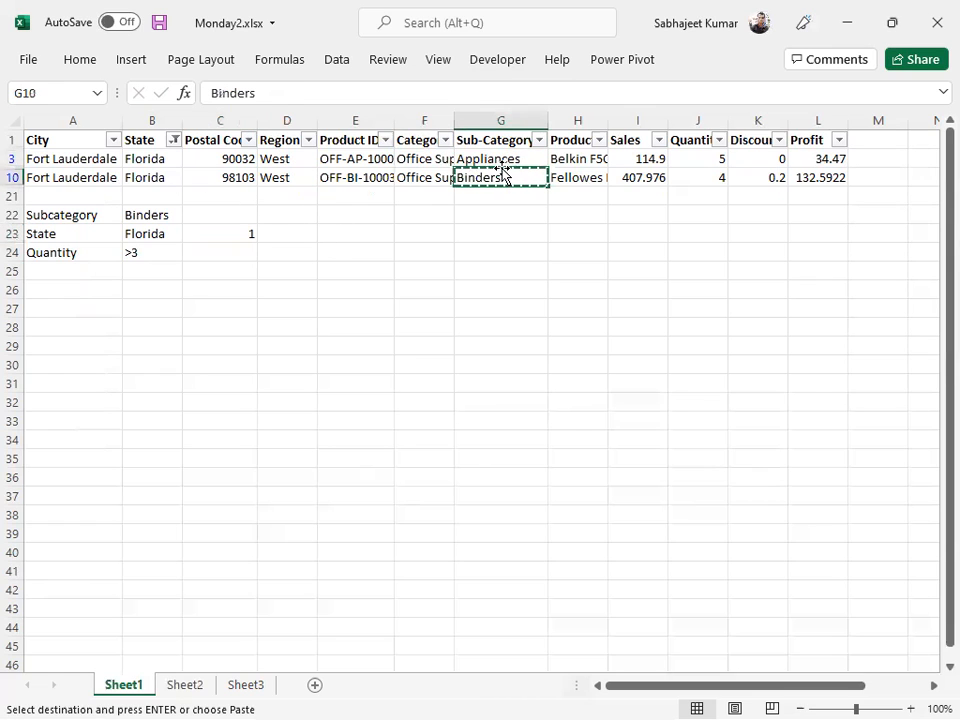
{"action": "left_click", "coordinate": [497, 157]}
{"action": "key", "text": "ctrl+v"}
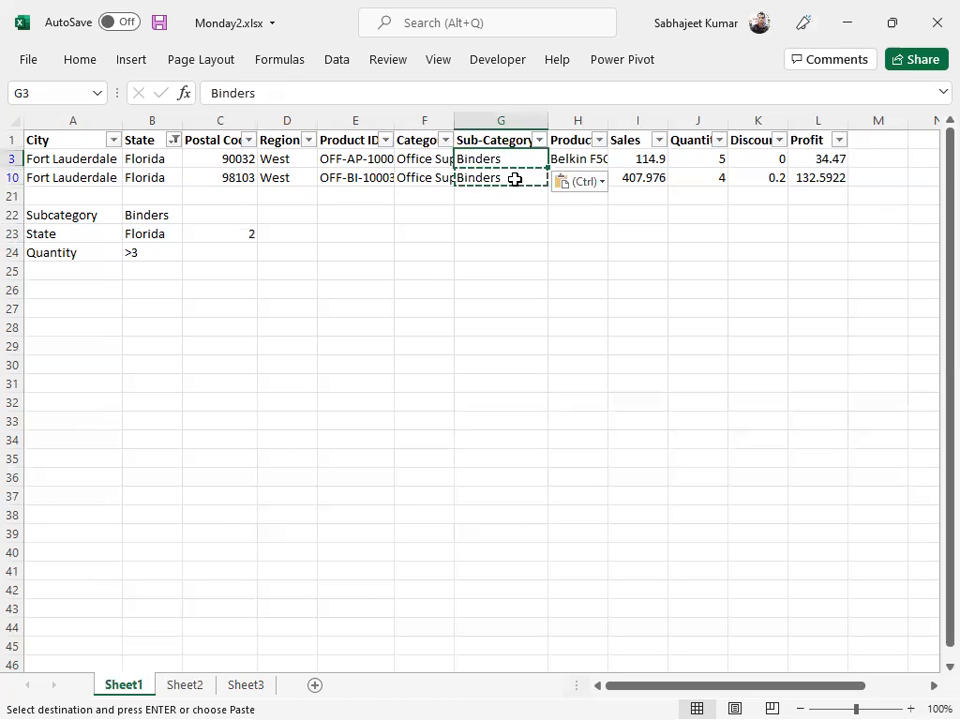
Check the C23 formula and the Quantity values of the two Florida rows, and remove the filters from the sales data.
{"action": "left_click", "coordinate": [242, 236]}
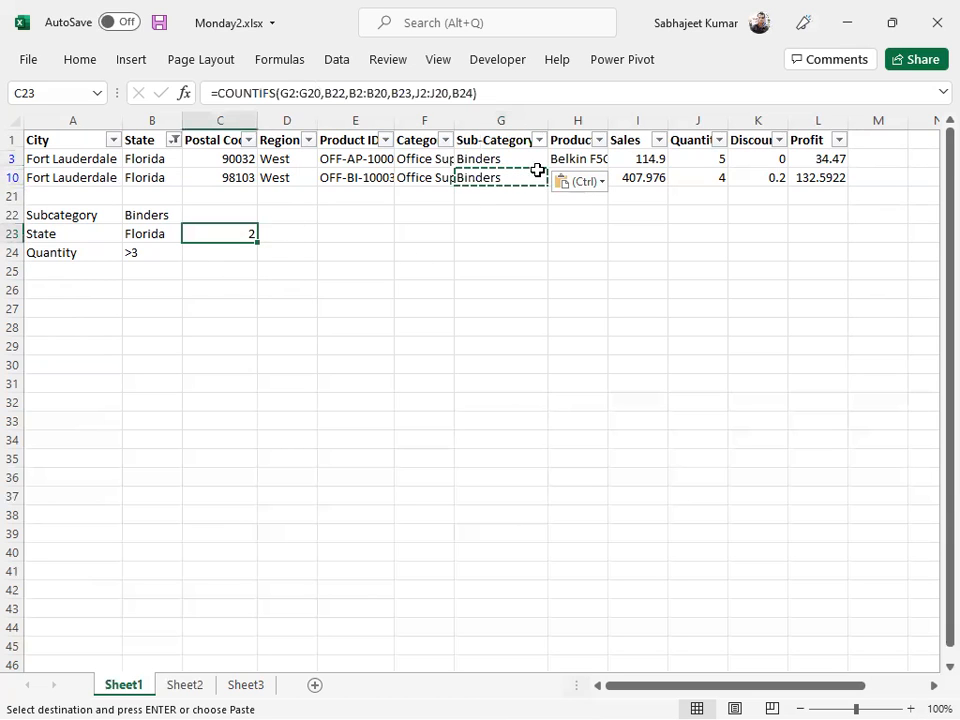
{"action": "left_click_drag", "start_coordinate": [690, 158], "coordinate": [692, 178]}
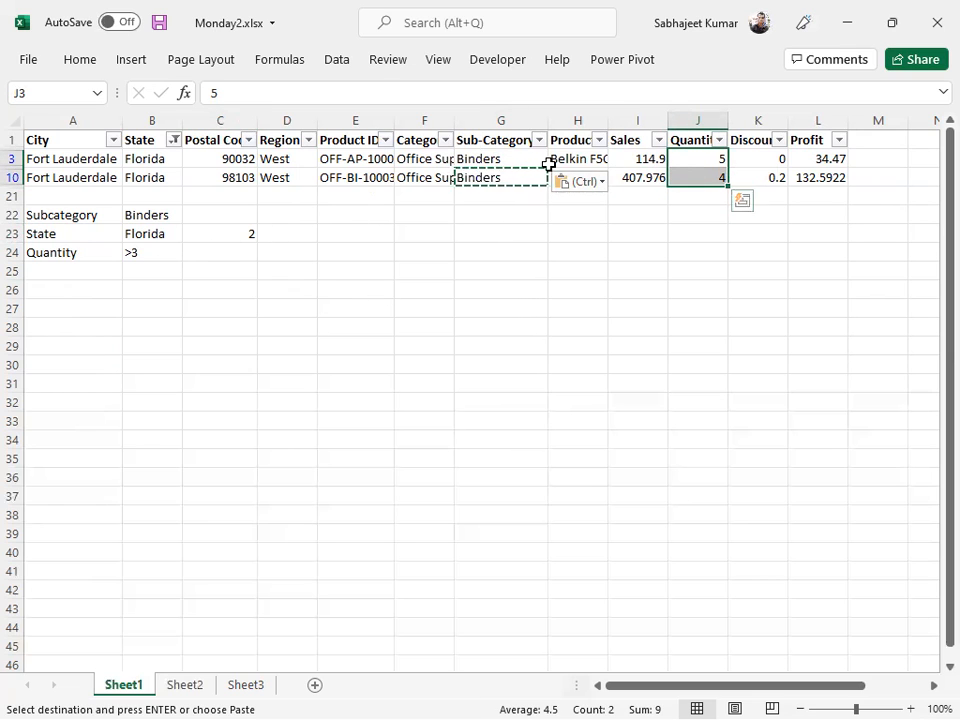
{"action": "left_click", "coordinate": [506, 160]}
{"action": "key", "text": "ctrl+shift+l"}
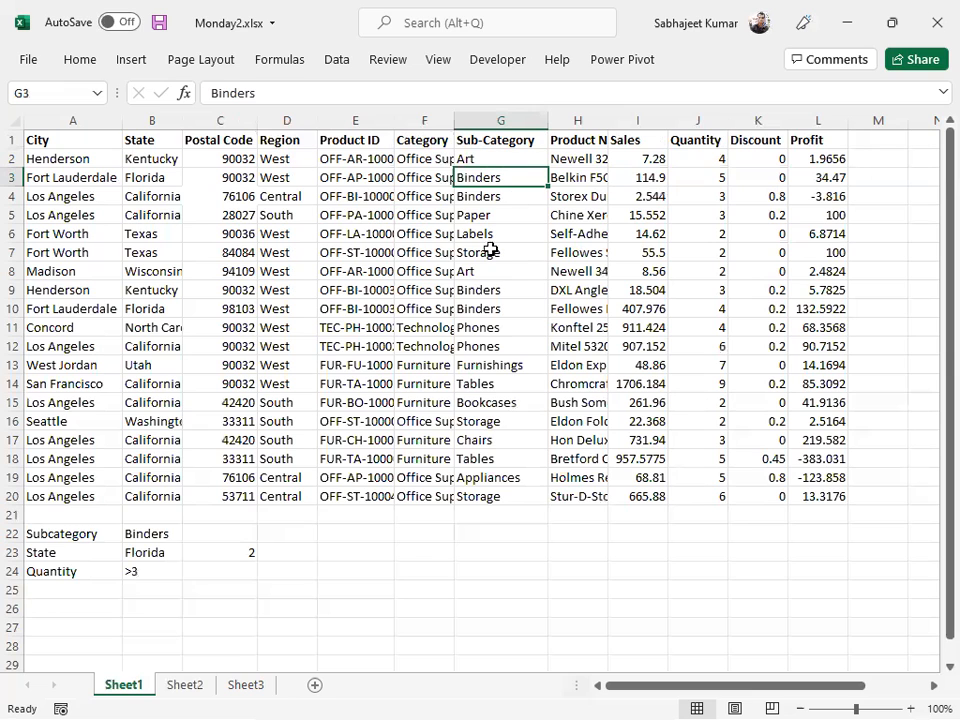
Switch to Sheet3 and enter the search letter a in cell A14 below the fruit table.
{"action": "left_click", "coordinate": [247, 686]}
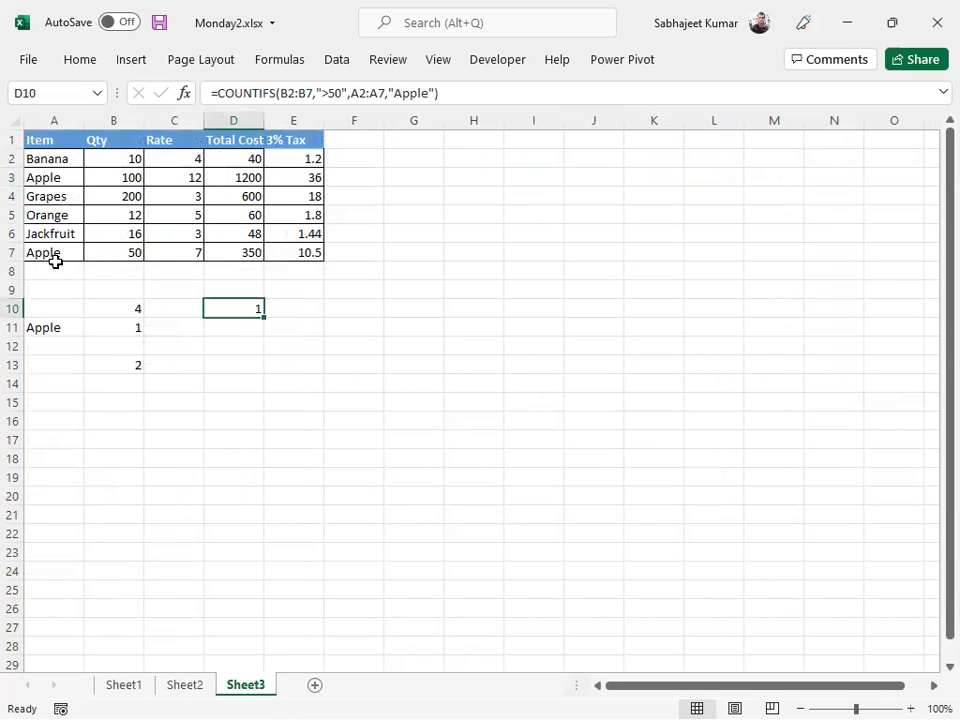
{"action": "left_click", "coordinate": [58, 331]}
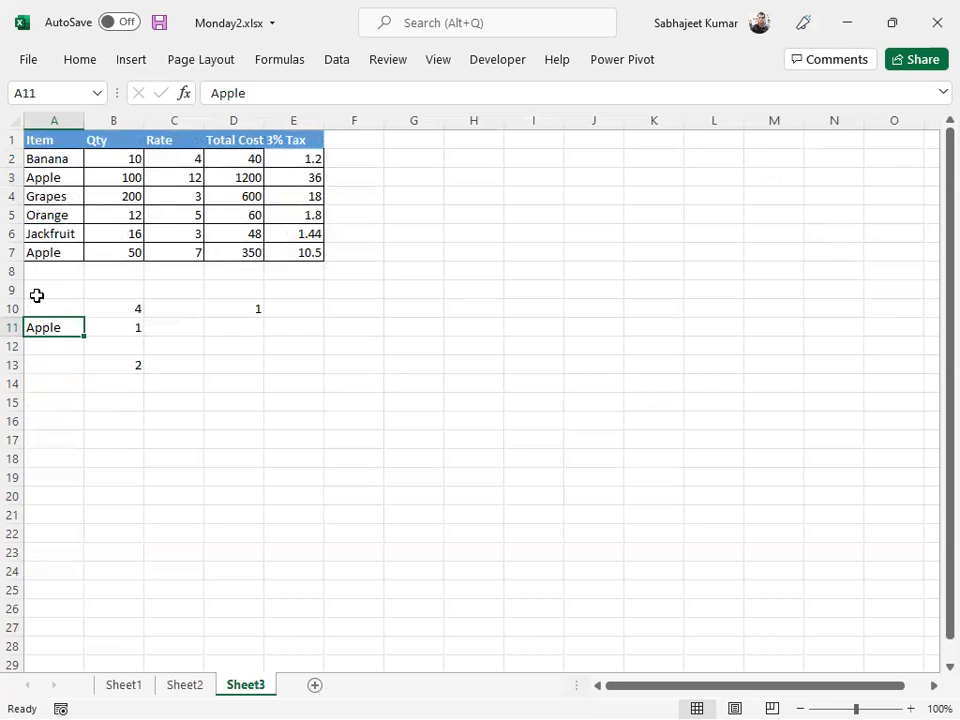
{"action": "left_click", "coordinate": [52, 402]}
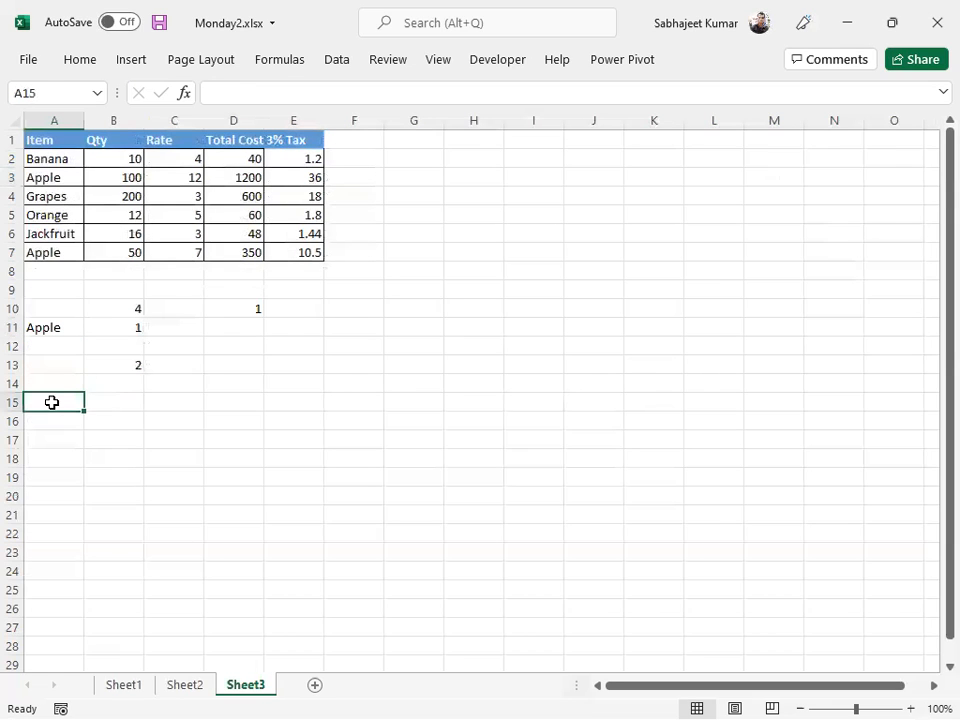
{"action": "left_click", "coordinate": [66, 370]}
{"action": "left_click", "coordinate": [66, 386]}
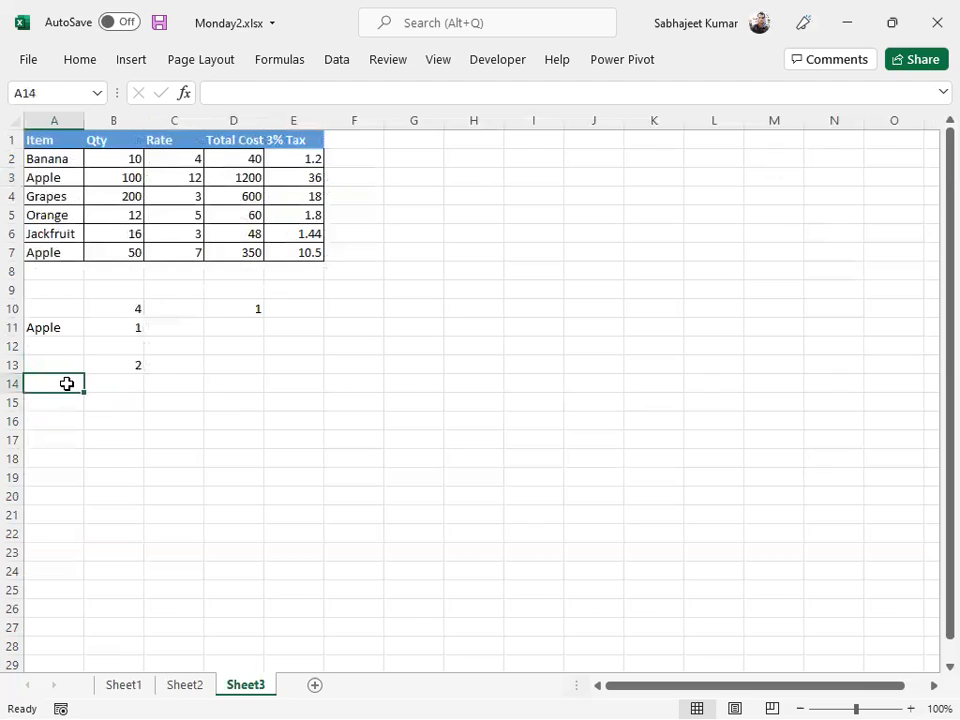
{"action": "type", "text": "A"}
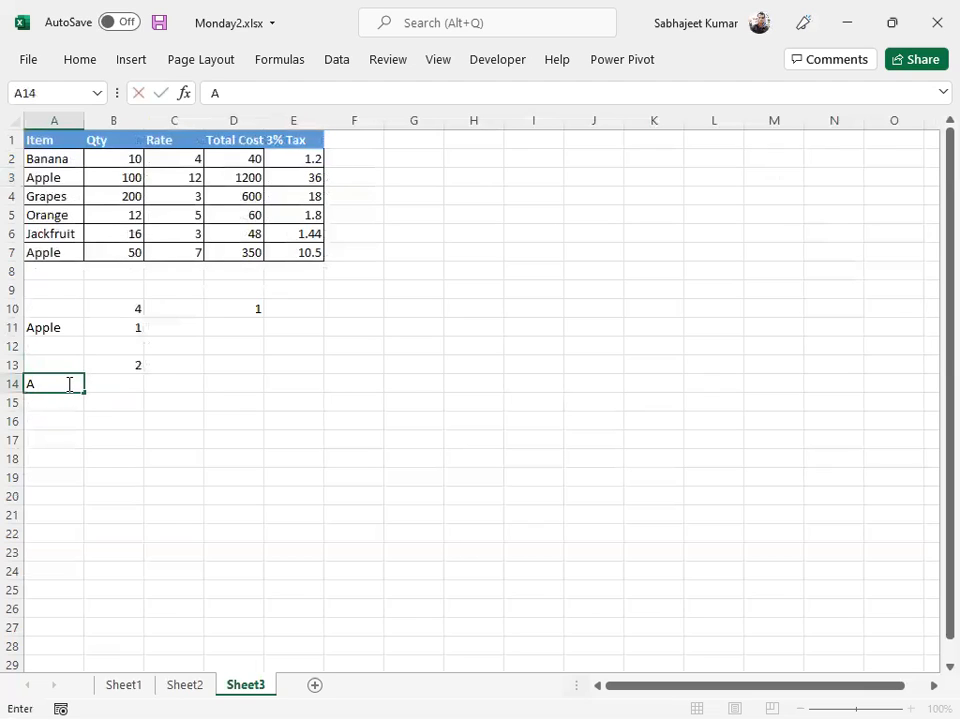
{"action": "key", "text": "Escape"}
{"action": "type", "text": "a"}
{"action": "key", "text": "Return"}
{"action": "left_click", "coordinate": [66, 384]}
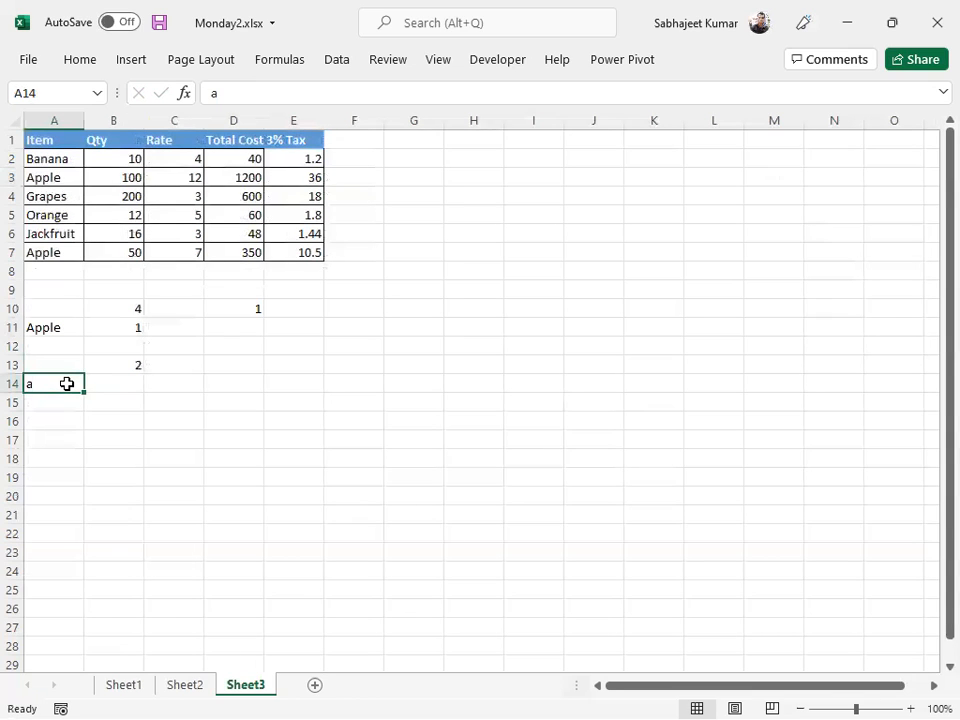
Make the search letter in A14 and the item names Apple in A7, Jackfruit in A6 and Orange in A5 bold.
{"action": "left_click", "coordinate": [55, 250]}
{"action": "key", "text": "ctrl+b"}
{"action": "left_click", "coordinate": [58, 235]}
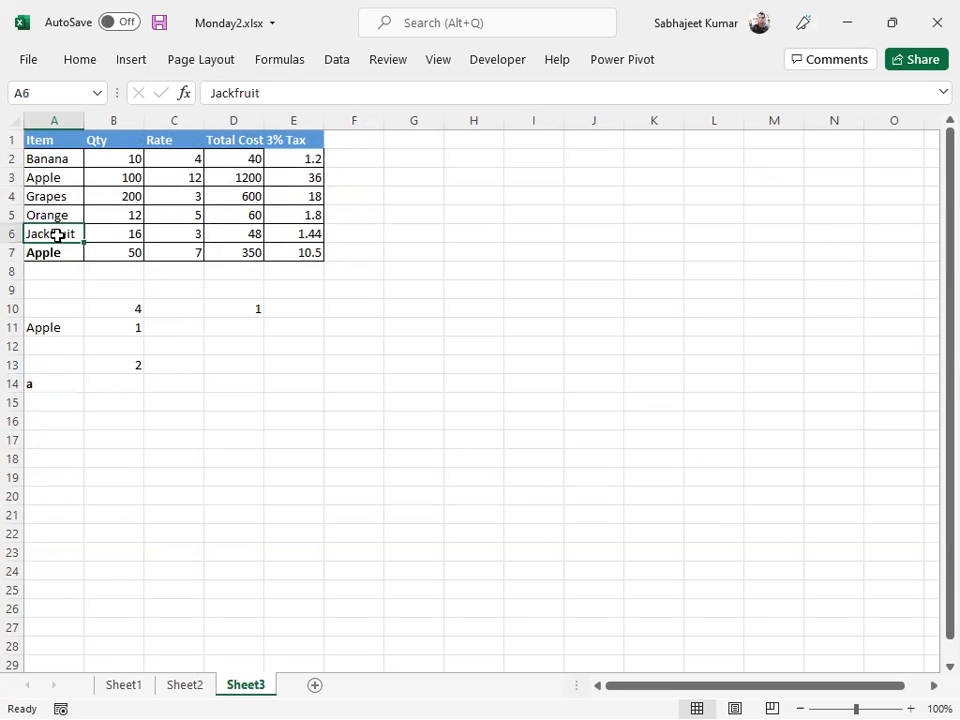
{"action": "key", "text": "ctrl+b"}
{"action": "left_click", "coordinate": [52, 210]}
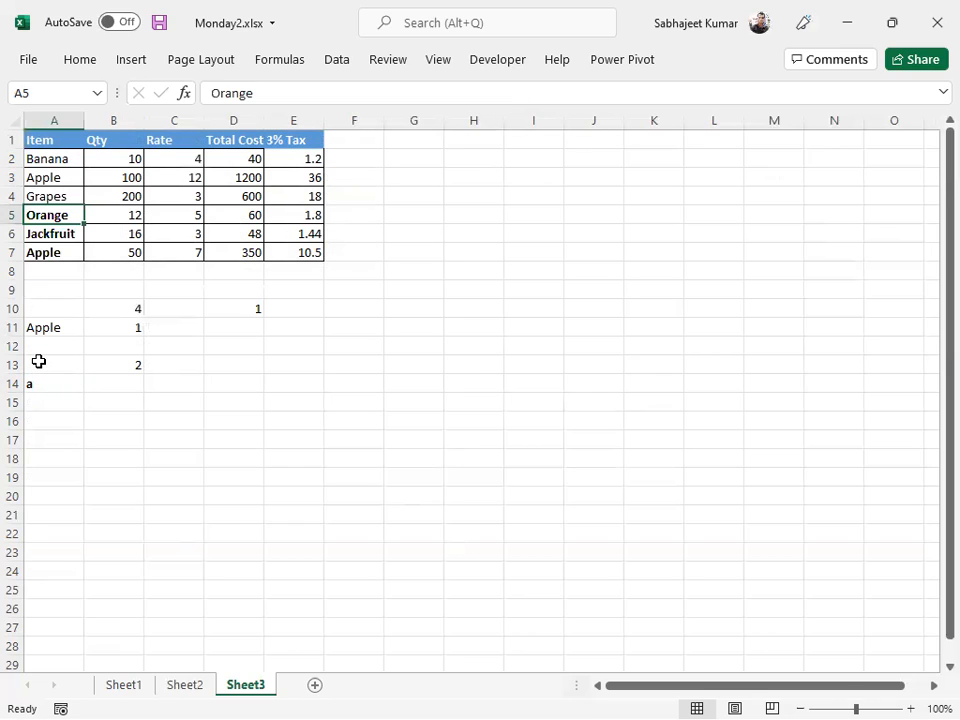
Replace the search text in A14 with an.
{"action": "left_click", "coordinate": [46, 383]}
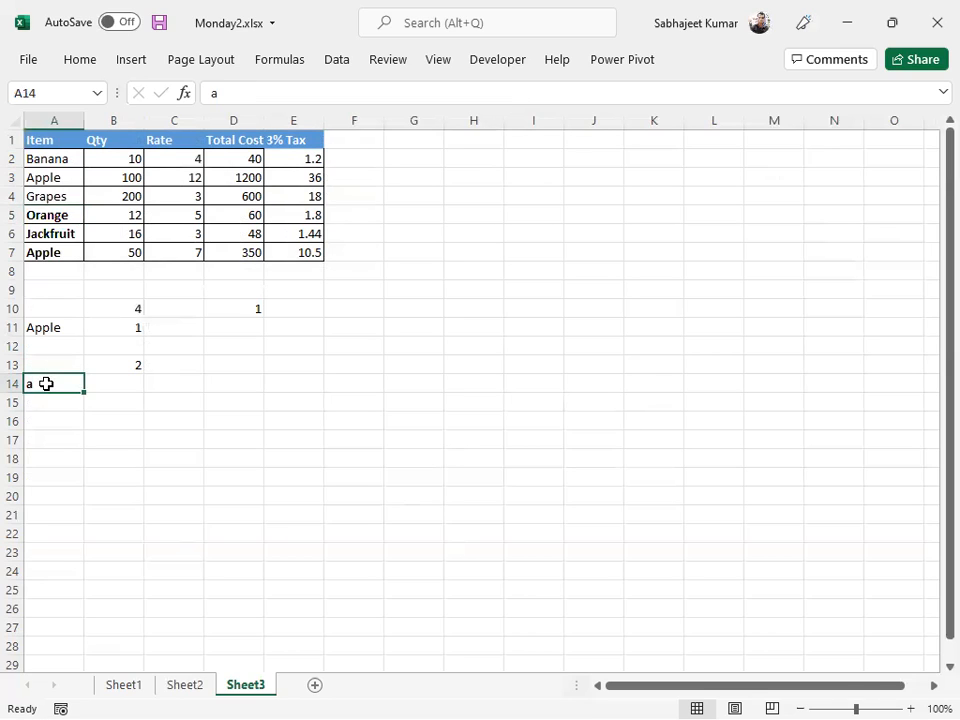
{"action": "type", "text": "an"}
{"action": "key", "text": "Tab"}
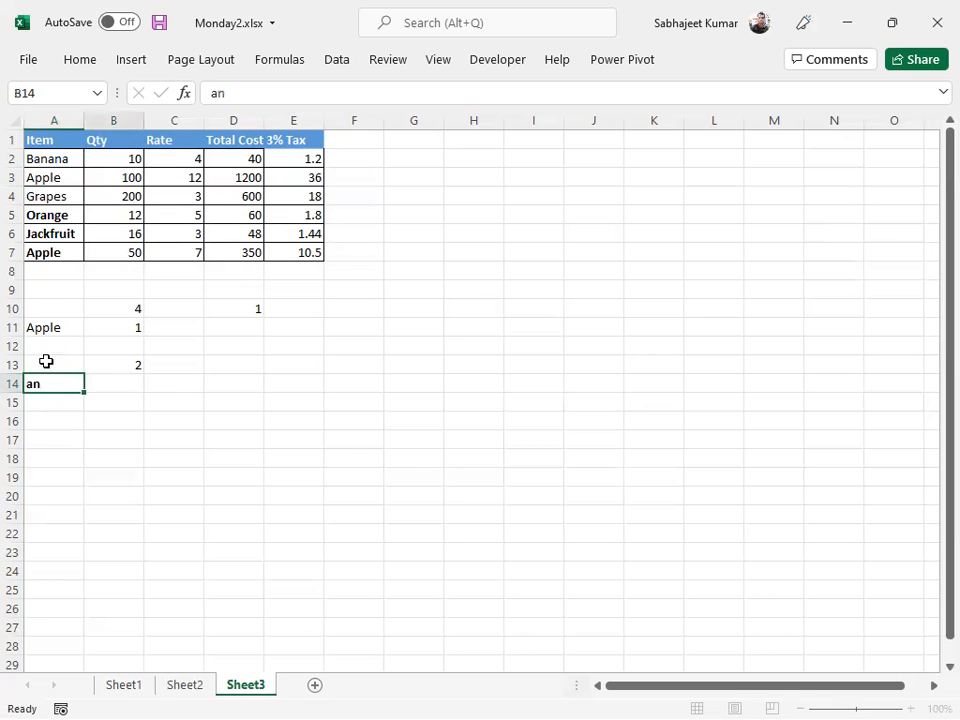
Clear the bold formatting from the item names in A2:A7 and make only Banana and Orange bold.
{"action": "left_click_drag", "start_coordinate": [64, 163], "coordinate": [56, 253]}
{"action": "key", "text": "ctrl+b"}
{"action": "key", "text": "ctrl+b"}
{"action": "left_click", "coordinate": [52, 164]}
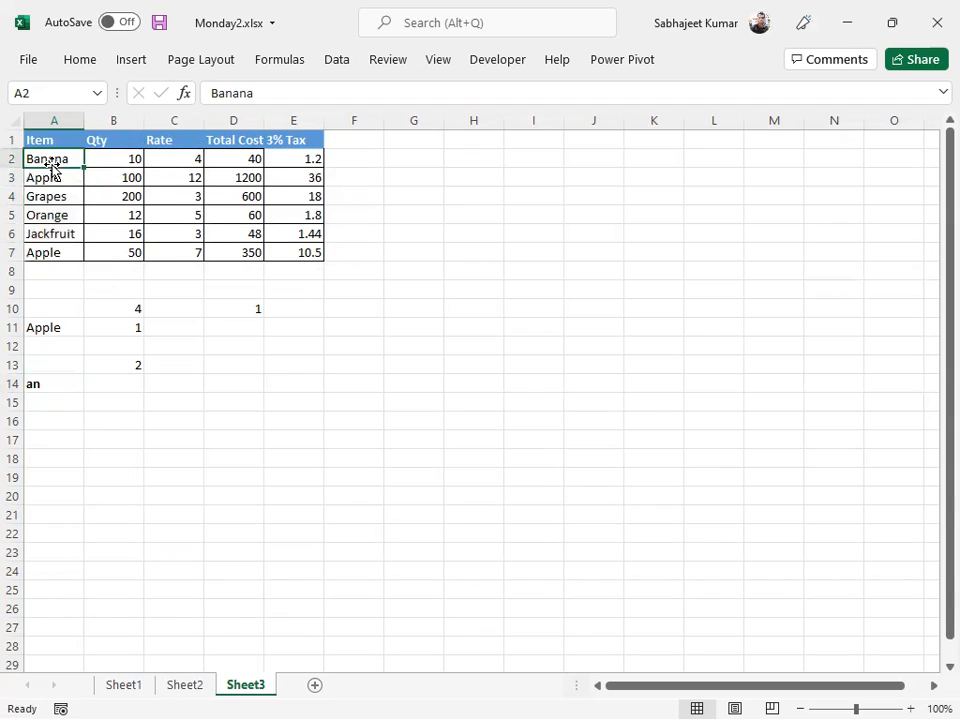
{"action": "key", "text": "ctrl+b"}
{"action": "left_click", "coordinate": [57, 226]}
{"action": "left_click", "coordinate": [68, 215]}
{"action": "key", "text": "ctrl+b"}
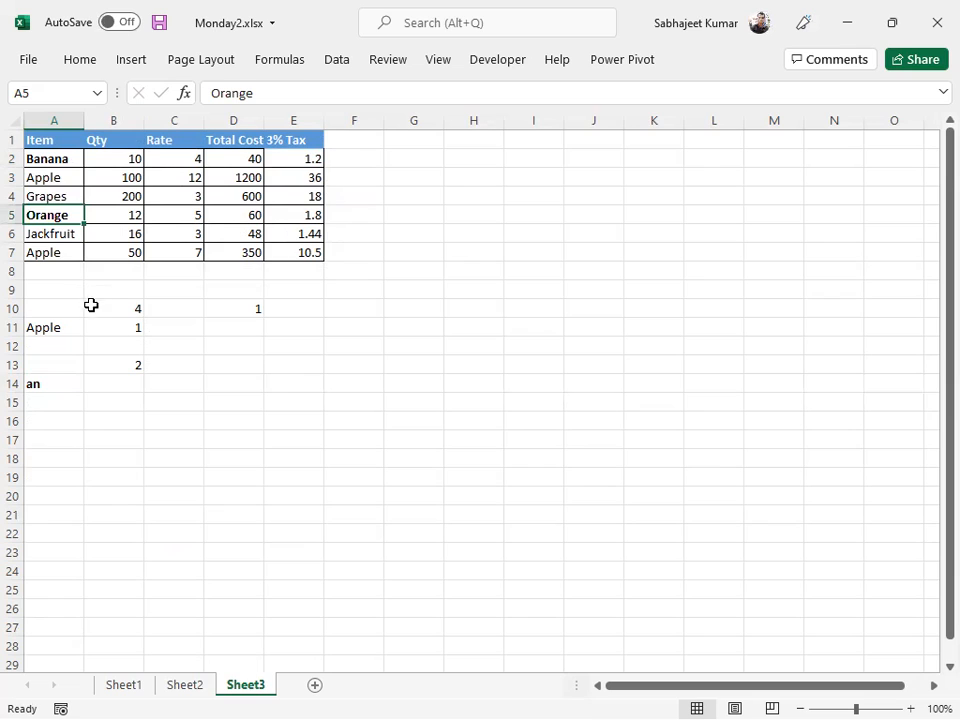
Enter =COUNTIF(A2:A7,"*an*") in B14 to count the items containing an, and check it against the bold item names.
{"action": "left_click", "coordinate": [72, 380]}
{"action": "left_click", "coordinate": [129, 385]}
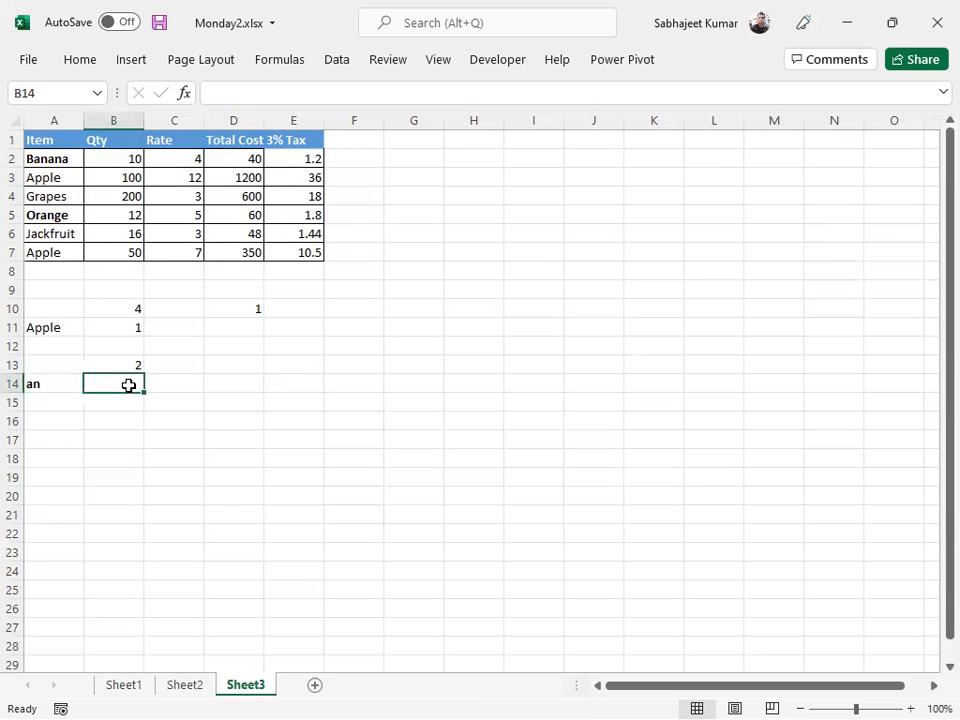
{"action": "type", "text": "=count"}
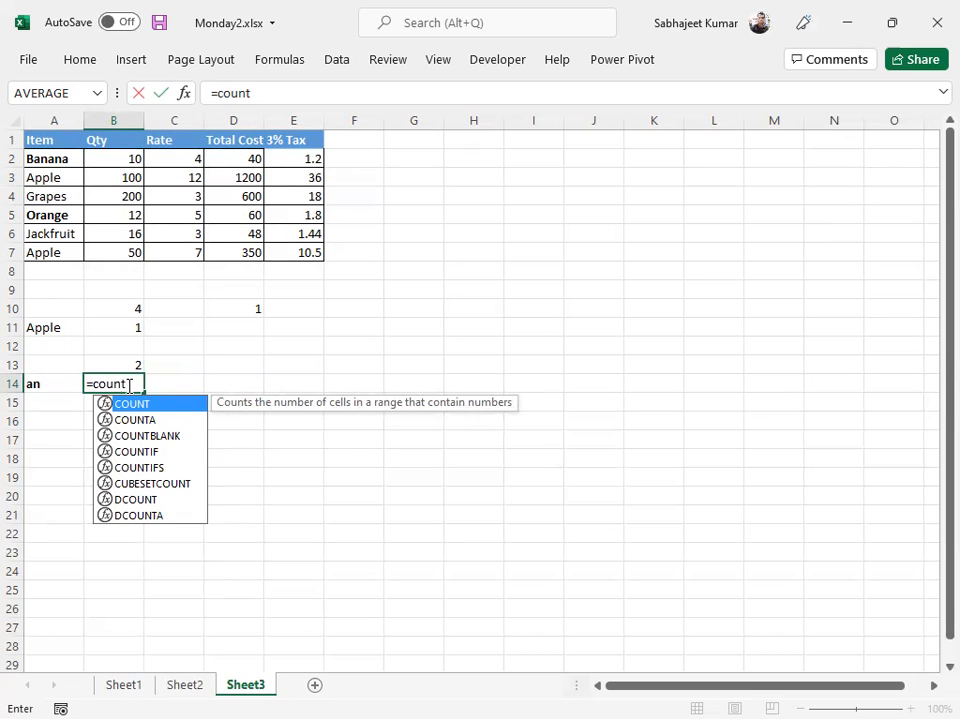
{"action": "type", "text": "if"}
{"action": "key", "text": "Tab"}
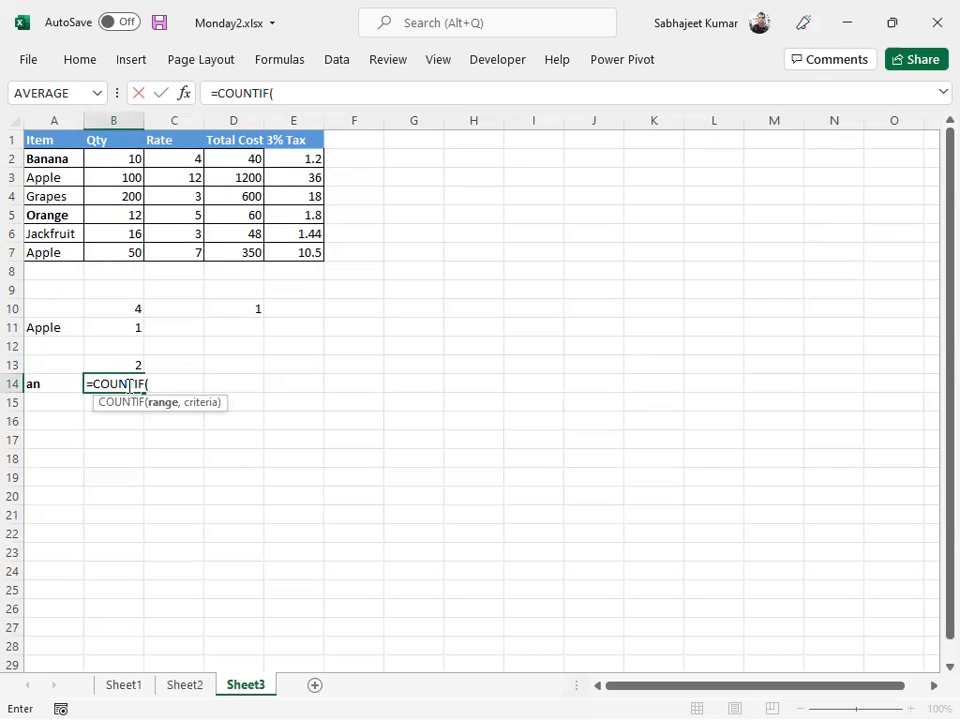
{"action": "left_click_drag", "start_coordinate": [45, 163], "coordinate": [45, 252]}
{"action": "type", "text": ","}
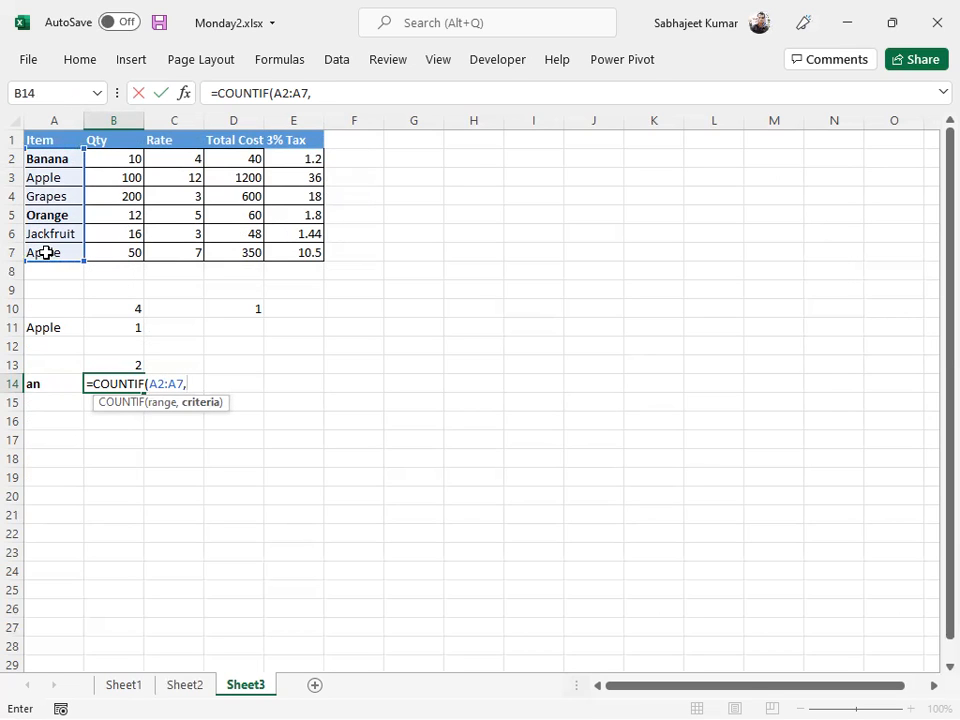
{"action": "type", "text": "\"*an*\""}
{"action": "key", "text": "Return"}
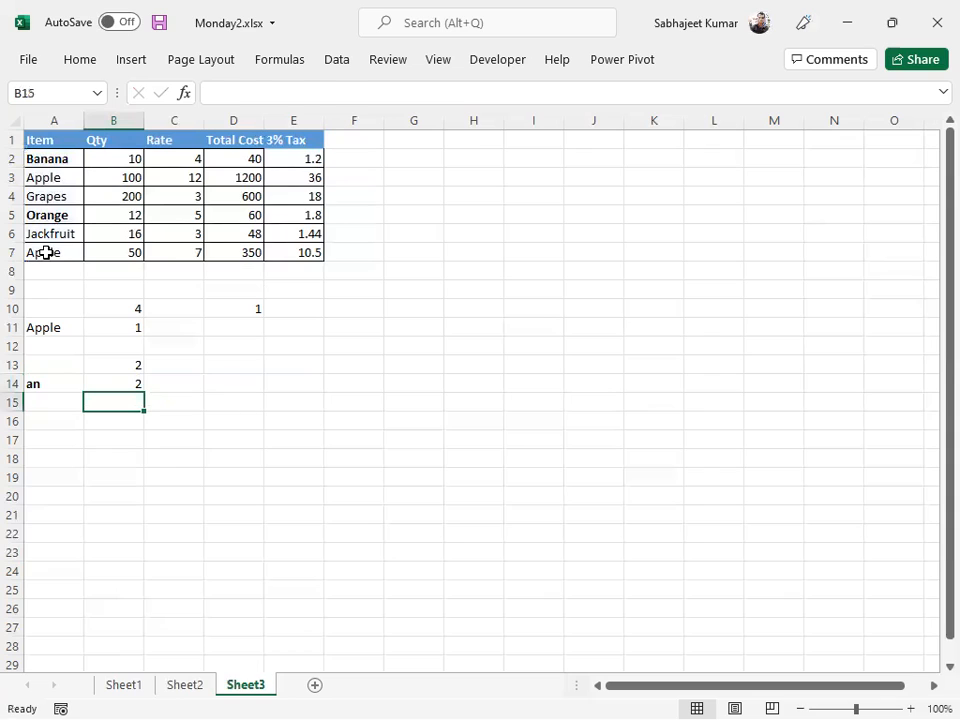
{"action": "key", "text": "Up"}
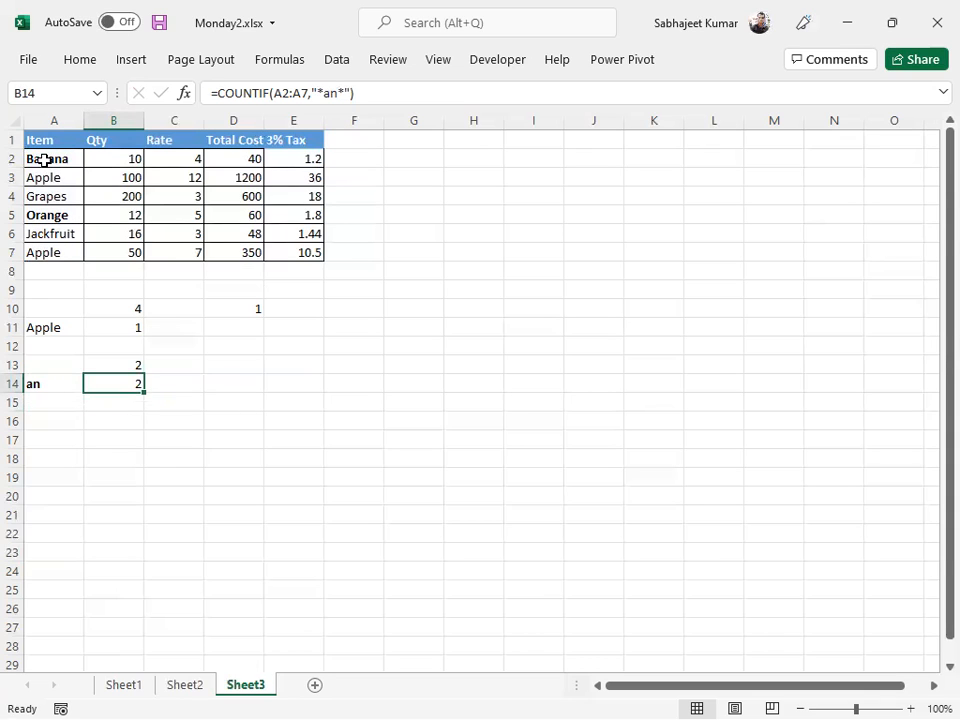
{"action": "left_click", "coordinate": [47, 215]}
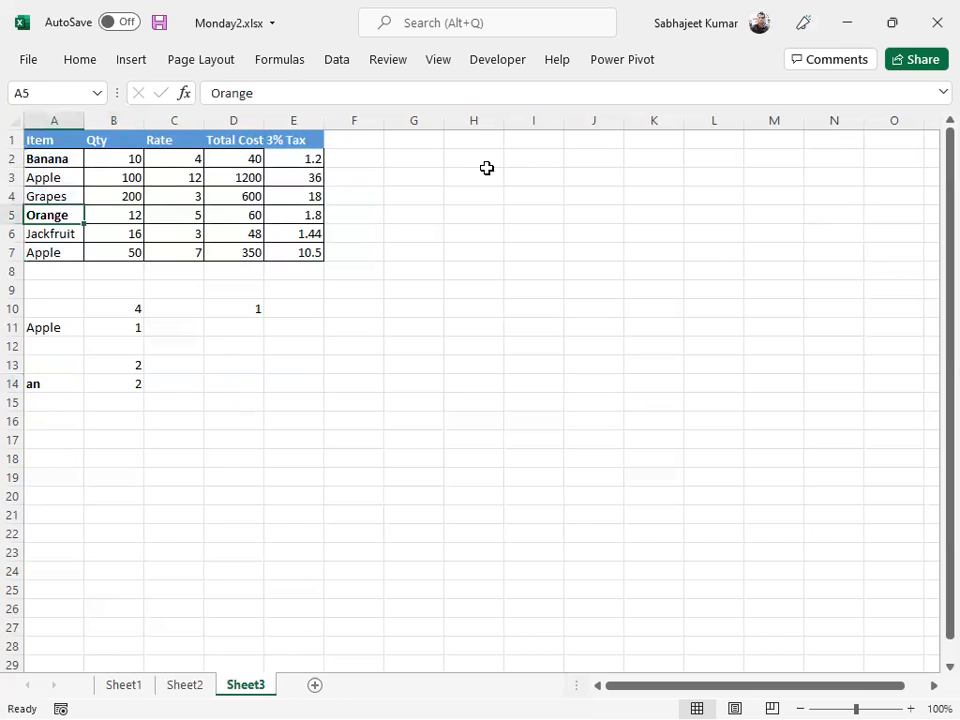
Enter four sample first names beginning with "Muk" in cells H2 to H5, one per row.
{"action": "left_click", "coordinate": [480, 154]}
{"action": "type", "text": "M"}
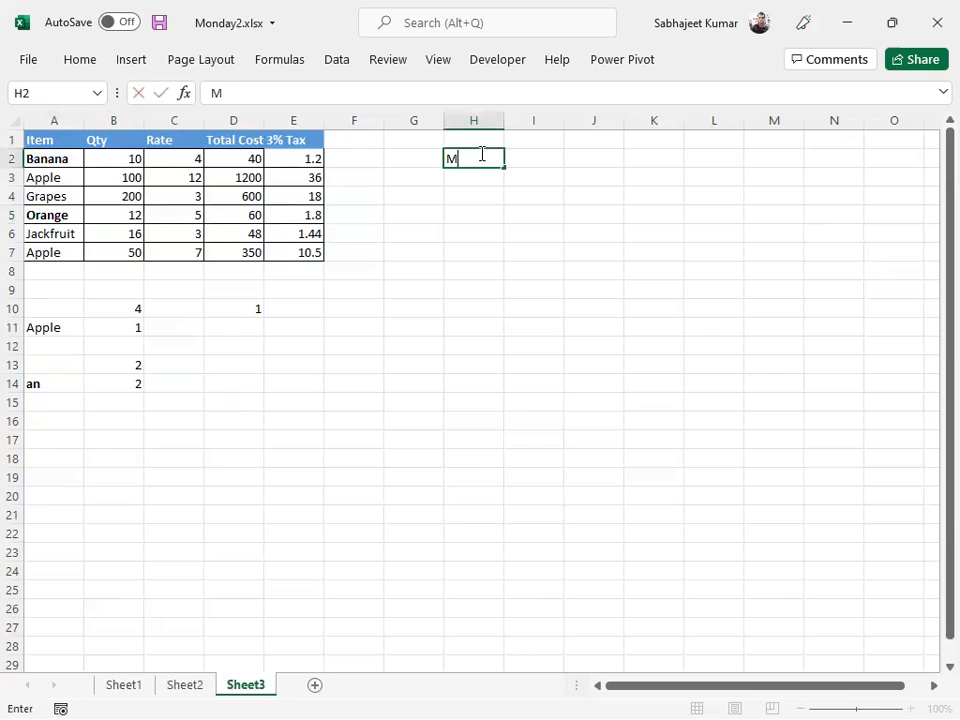
{"action": "type", "text": "ukta"}
{"action": "key", "text": "Return"}
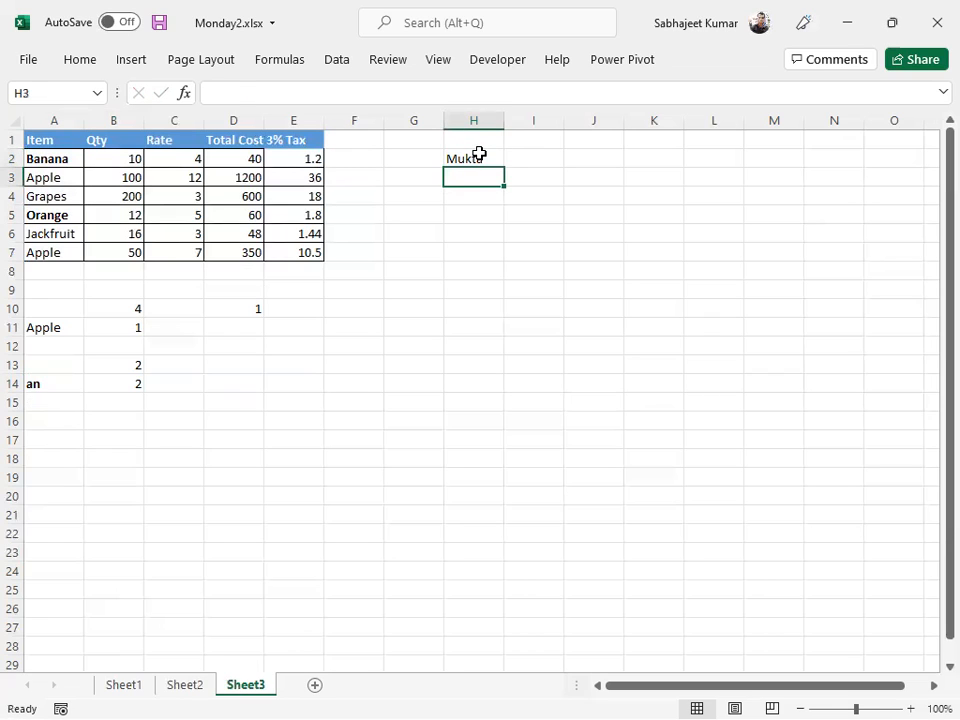
{"action": "type", "text": "M"}
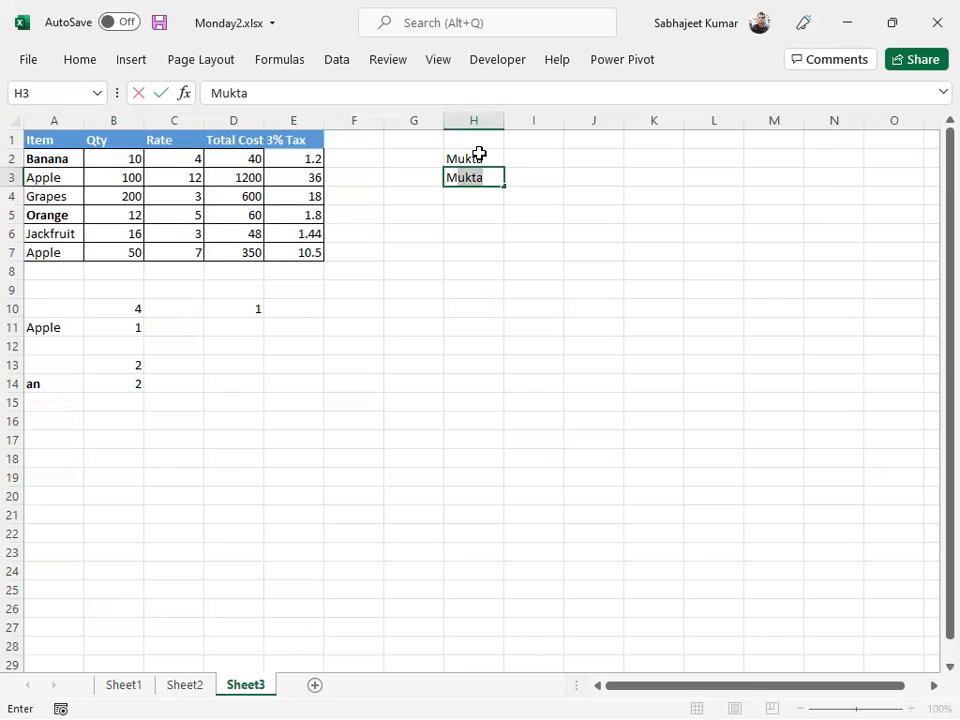
{"action": "type", "text": "ukesh"}
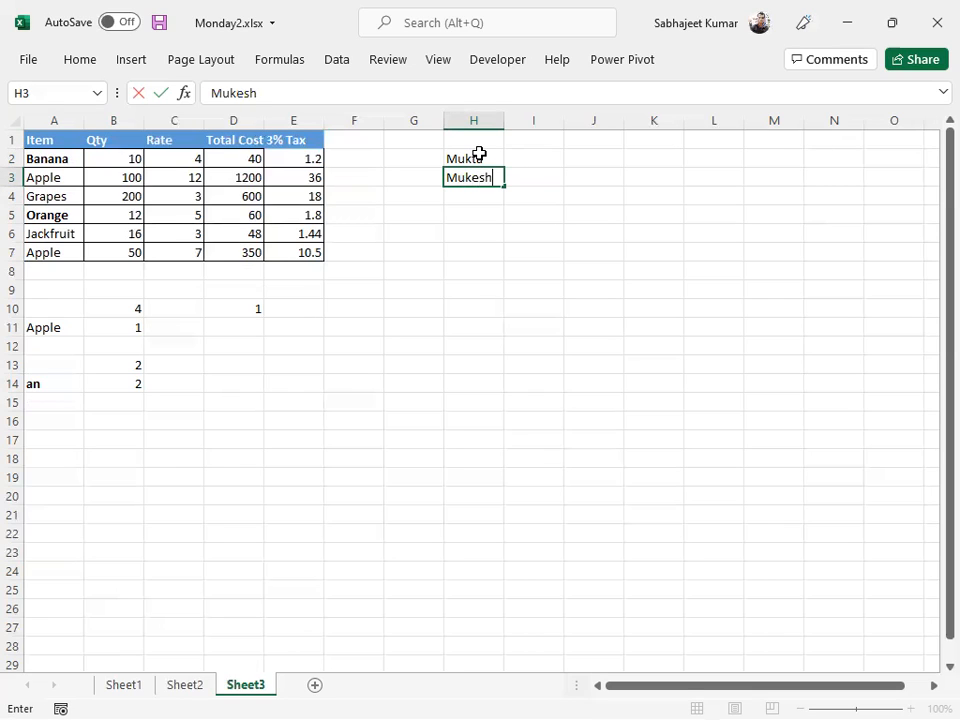
{"action": "key", "text": "Return"}
{"action": "type", "text": "Mukhtar"}
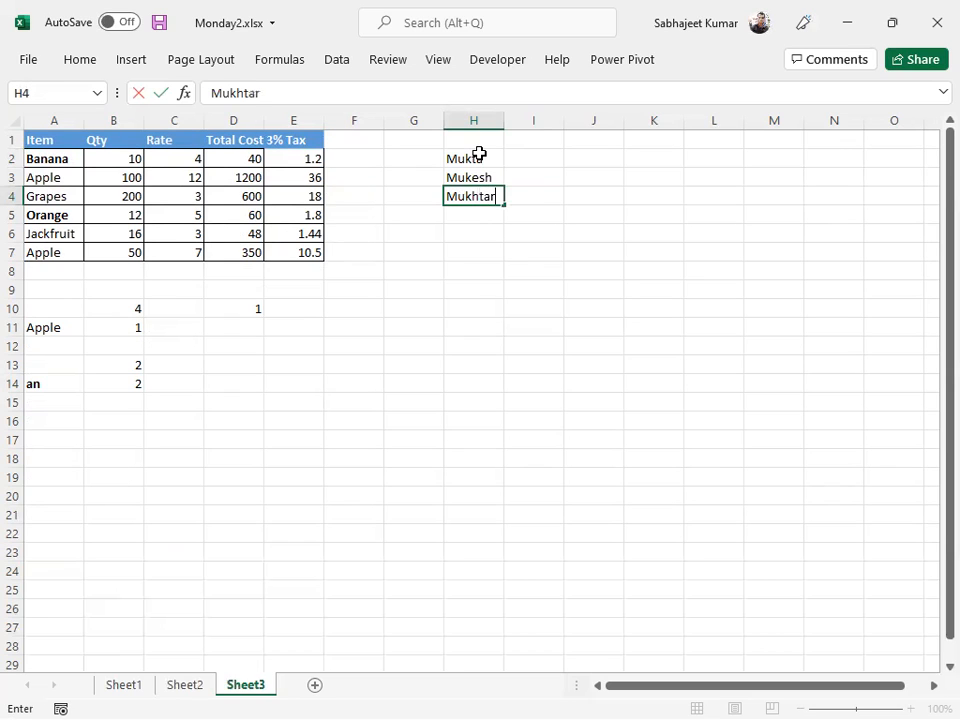
{"action": "key", "text": "Return"}
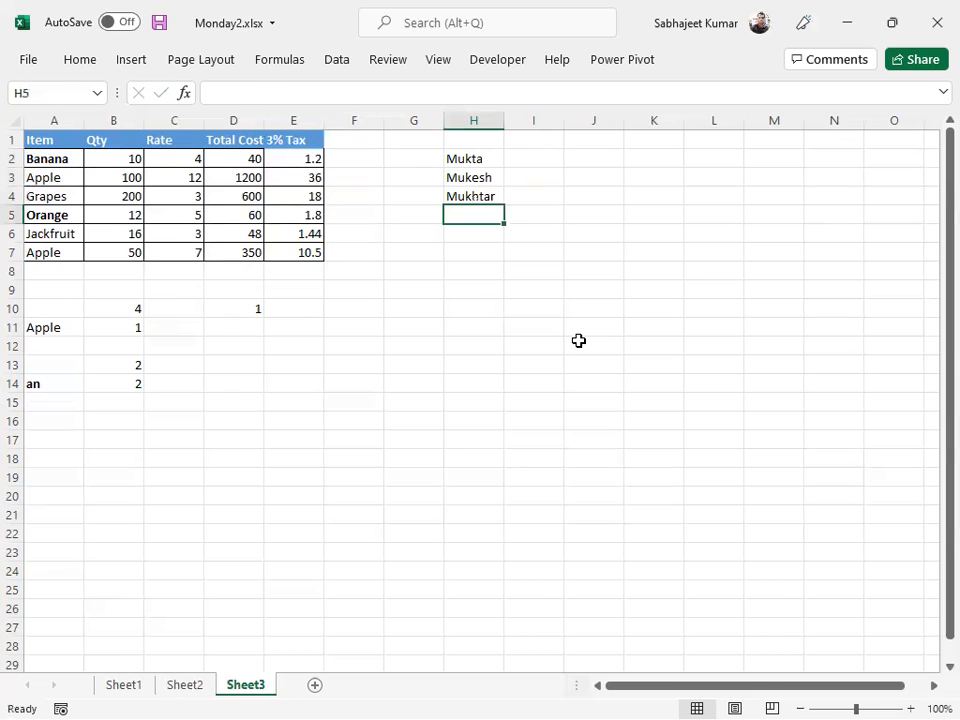
{"action": "type", "text": "Mukti"}
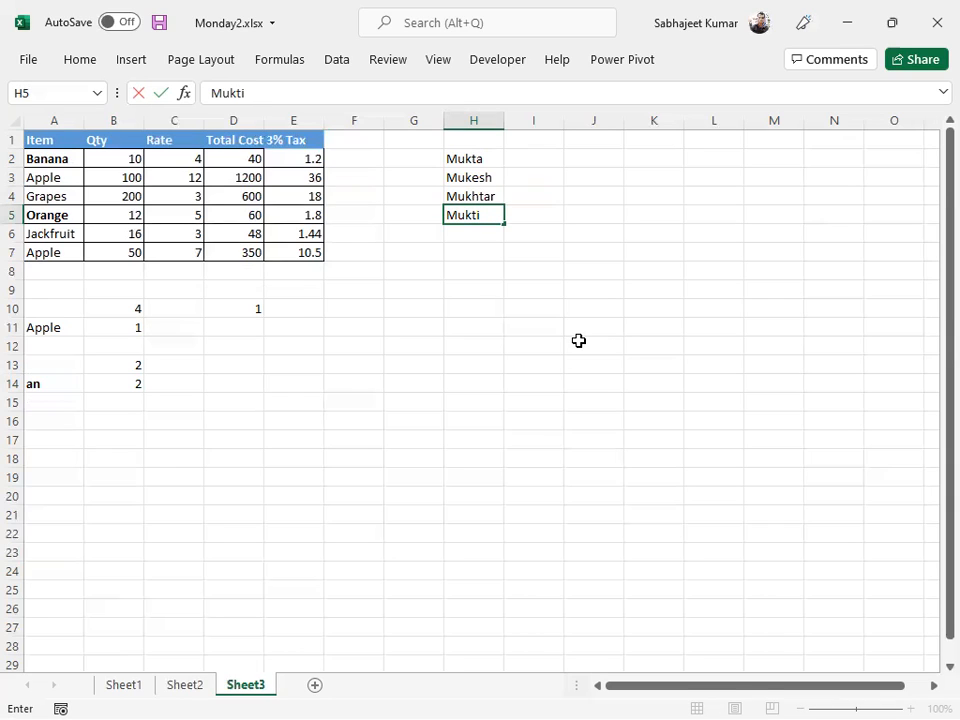
{"action": "key", "text": "Return"}
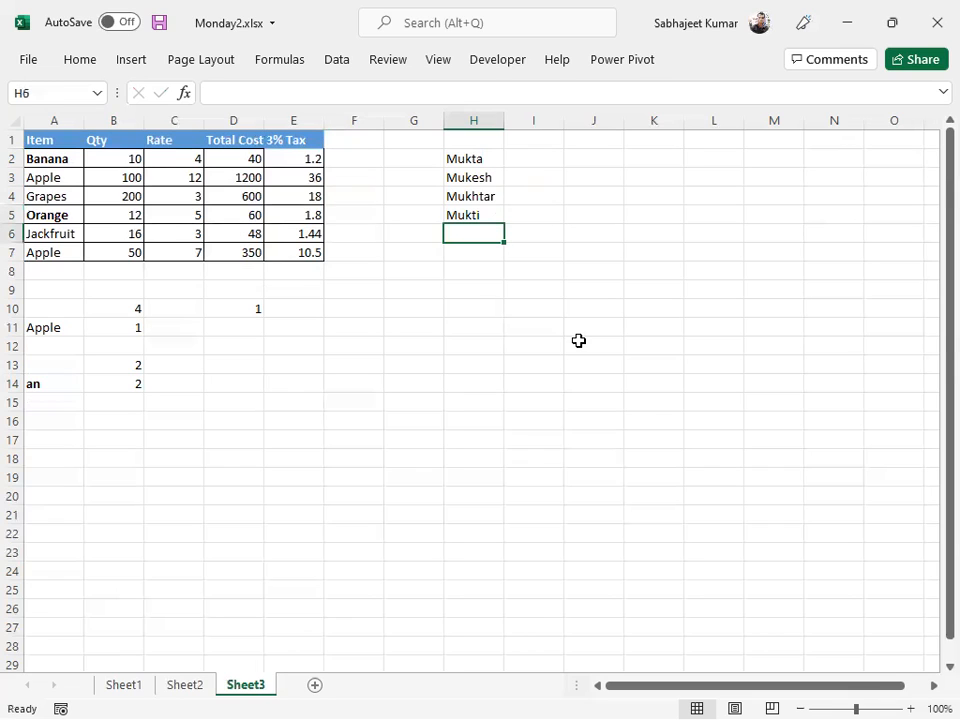
Add the sample entries "Amuk" in cell H6 and "Muk*" in cell H7.
{"action": "type", "text": "Amuk"}
{"action": "key", "text": "Return"}
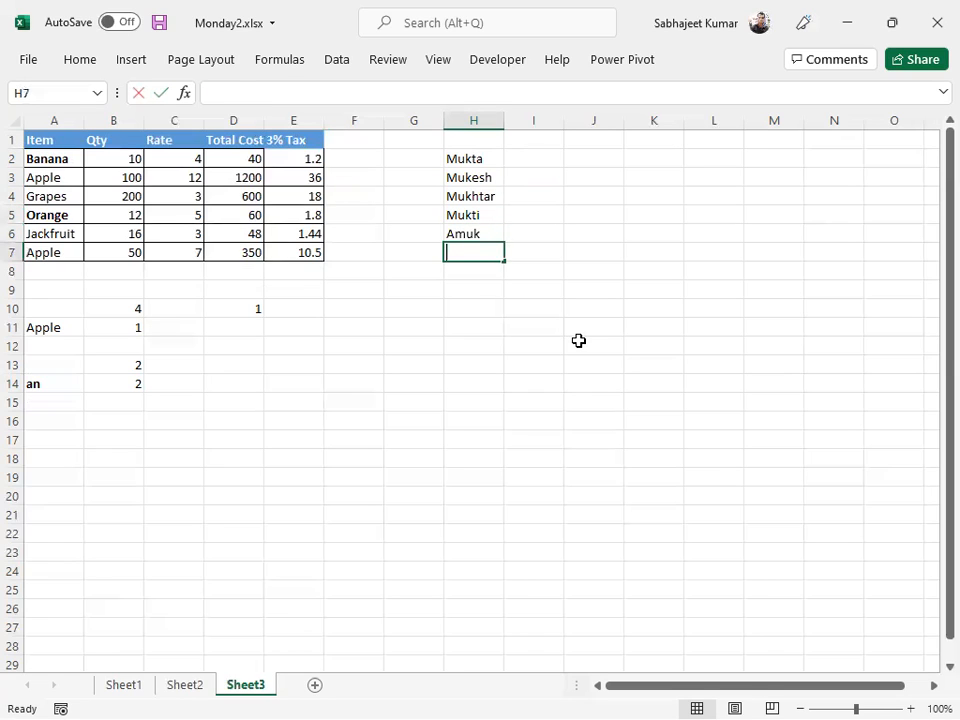
{"action": "type", "text": "Auk"}
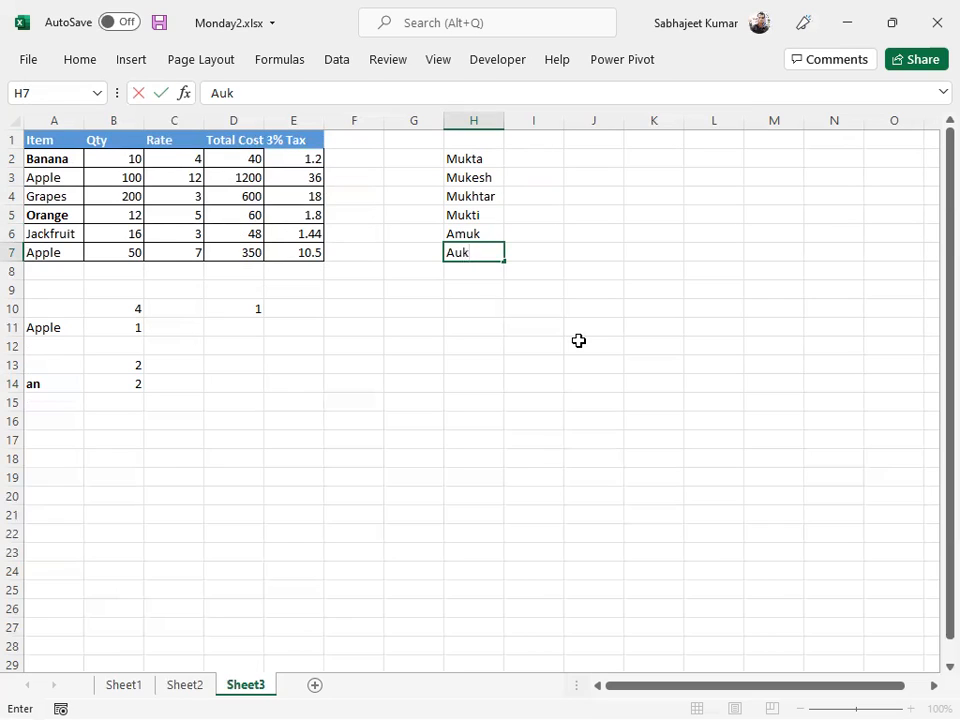
{"action": "key", "text": "Escape"}
{"action": "type", "text": "Muk*"}
{"action": "key", "text": "Return"}
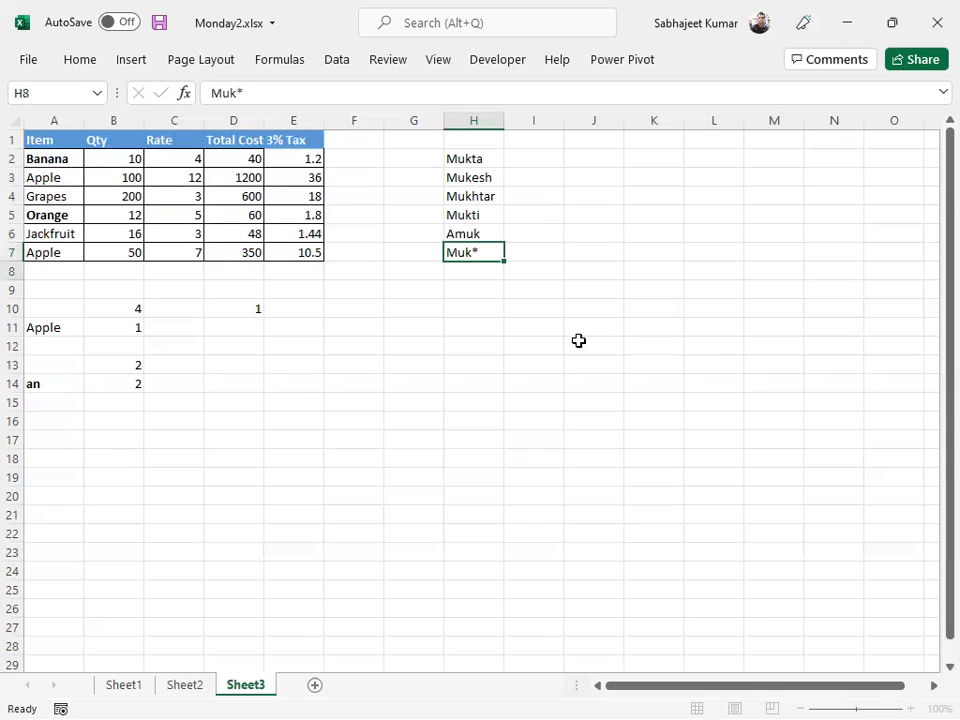
Enter the text "Muk*esh" in cell H8 as the last item of the sample list.
{"action": "type", "text": "Kum"}
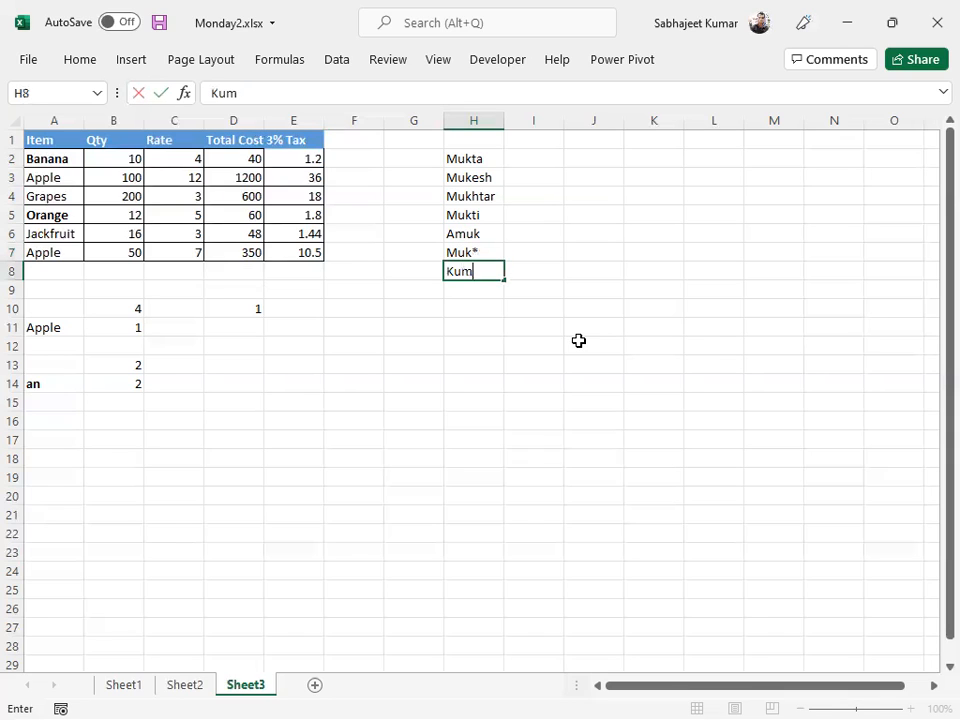
{"action": "key", "text": "Escape"}
{"action": "type", "text": "Mukes"}
{"action": "key", "text": "BackSpace"}
{"action": "key", "text": "BackSpace"}
{"action": "type", "text": "*esh"}
{"action": "key", "text": "Return"}
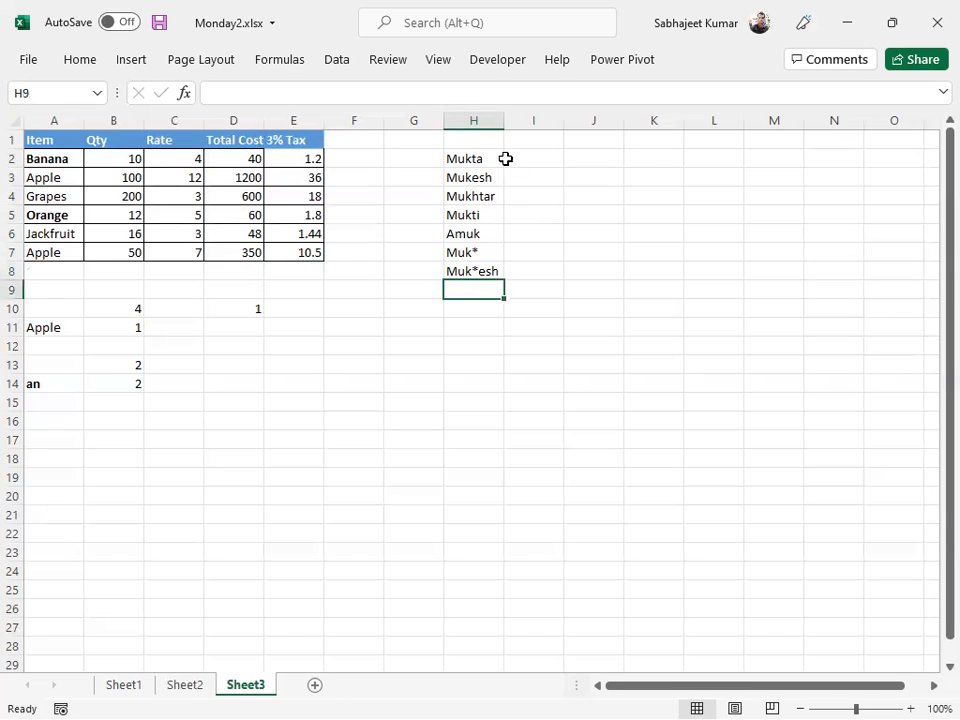
Enter a COUNTIF formula in cell H11 with H2:H8 as the range and cell F10 as the criterion.
{"action": "left_click_drag", "start_coordinate": [477, 157], "coordinate": [476, 266]}
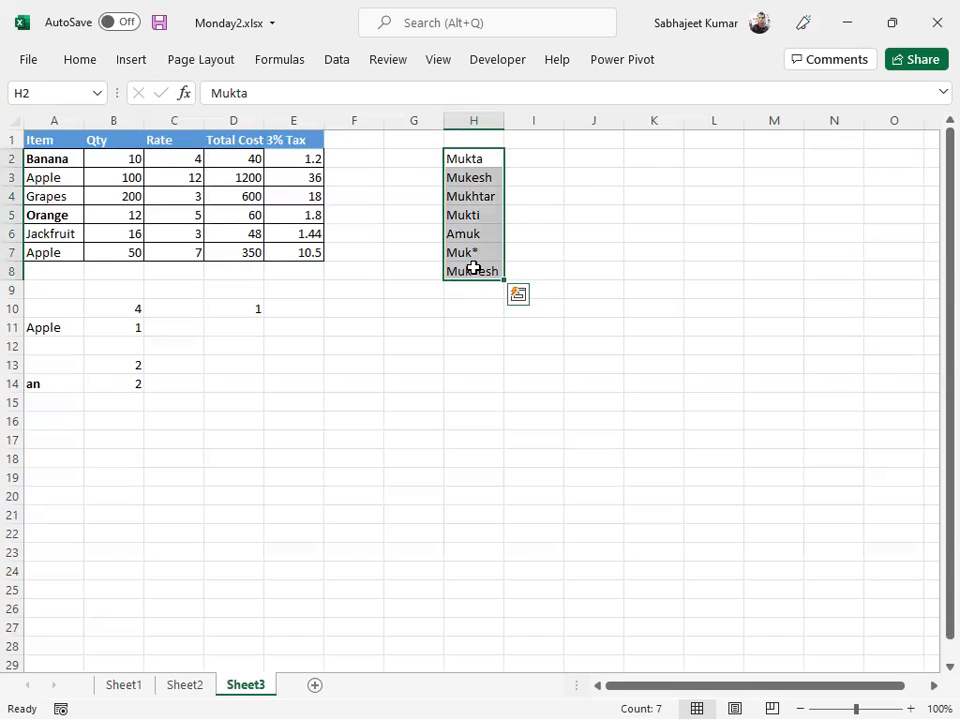
{"action": "left_click", "coordinate": [479, 320]}
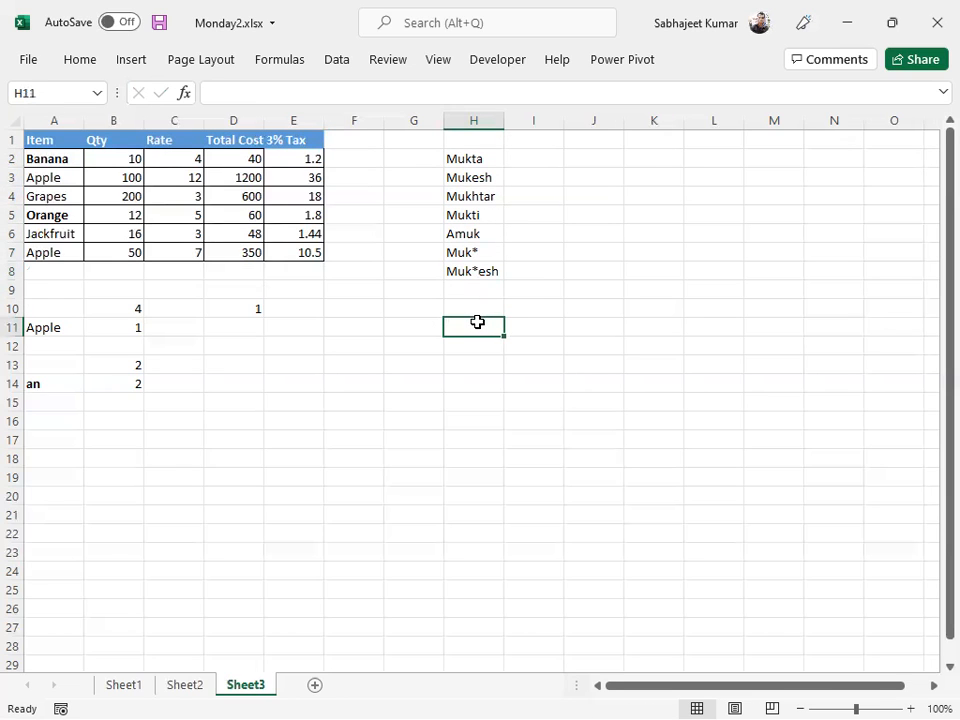
{"action": "type", "text": "=count"}
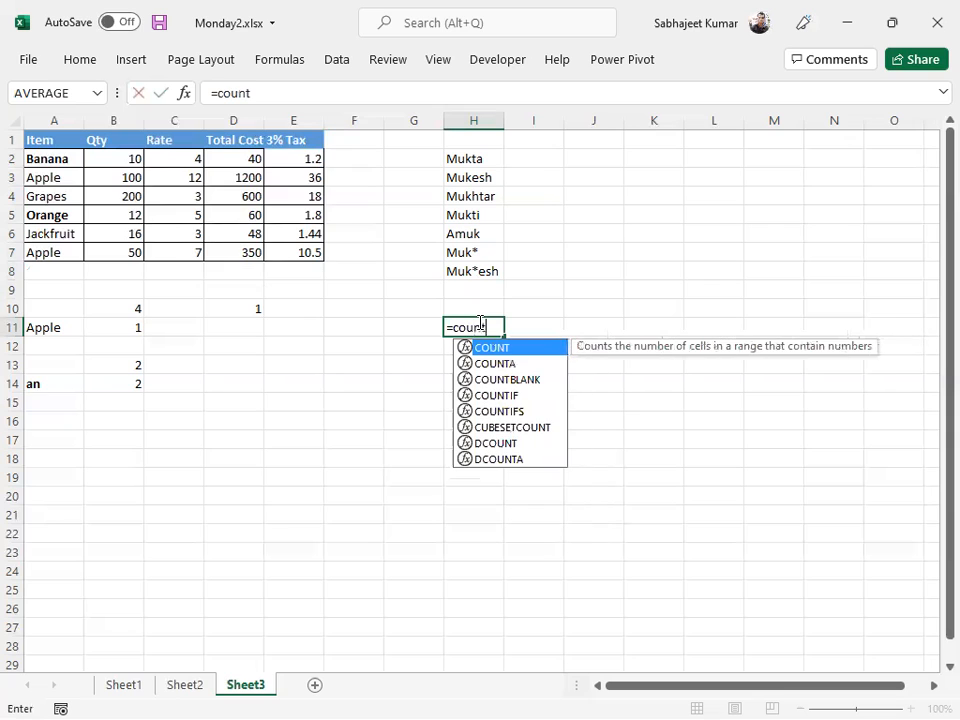
{"action": "type", "text": "if"}
{"action": "key", "text": "Tab"}
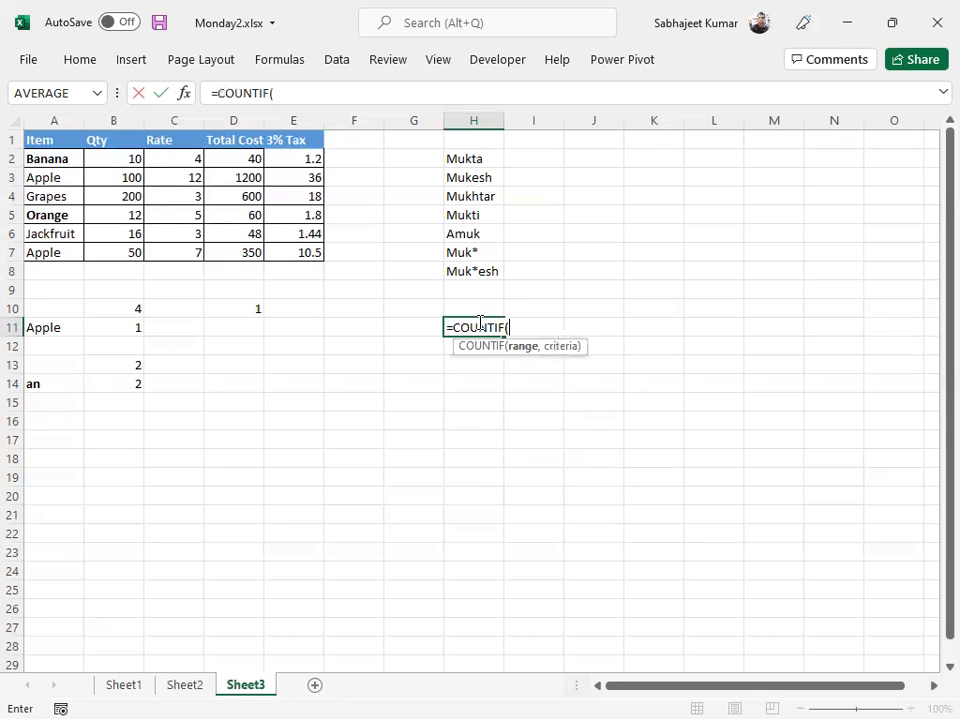
{"action": "left_click_drag", "start_coordinate": [482, 163], "coordinate": [484, 276]}
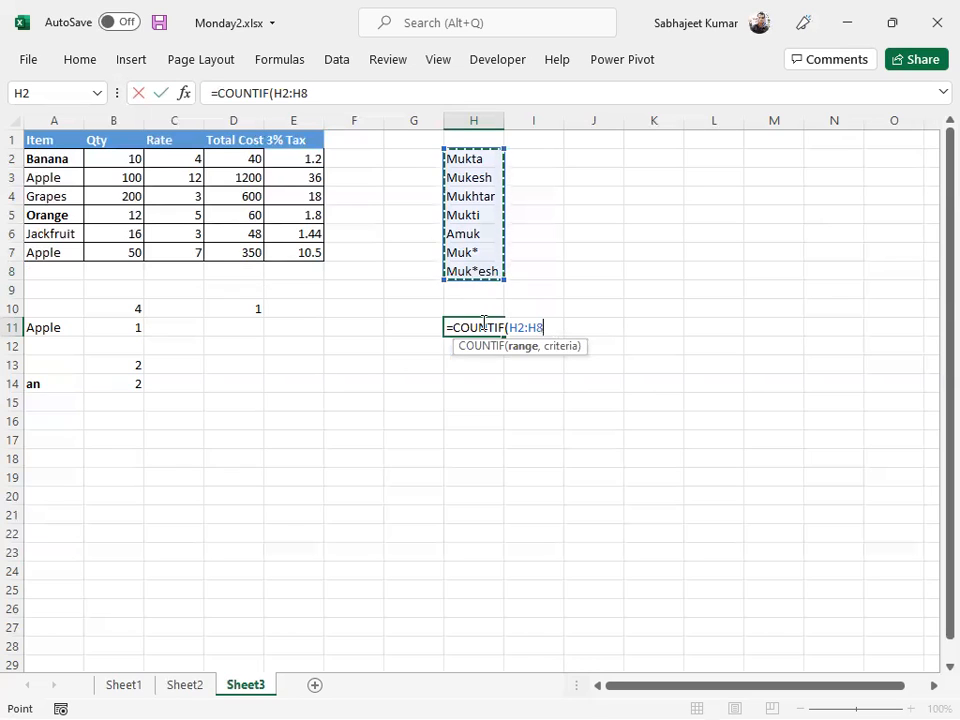
{"action": "type", "text": ","}
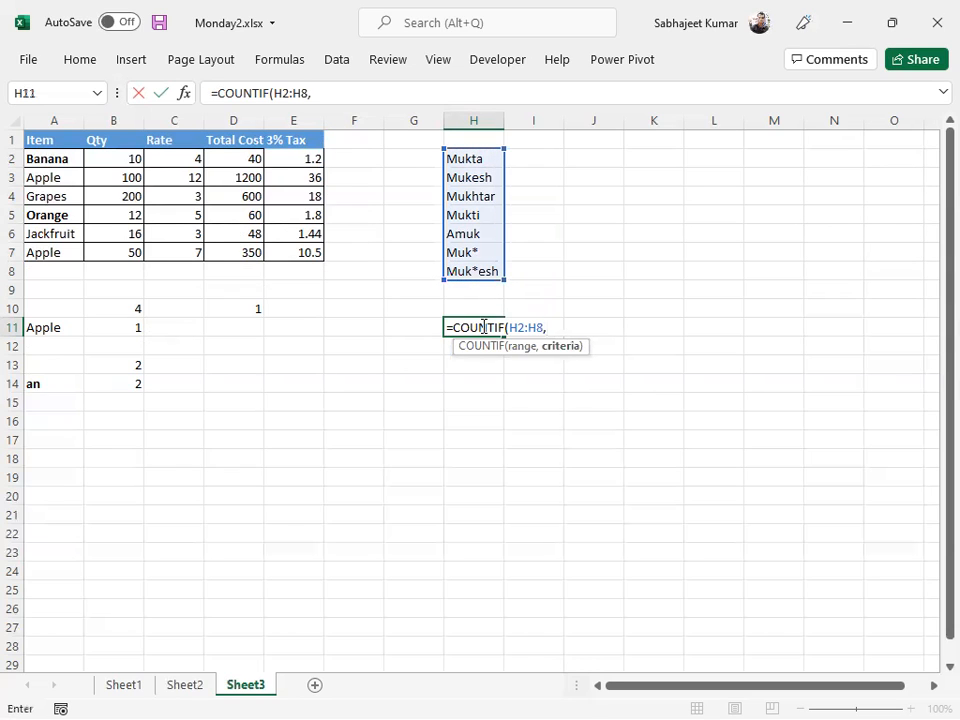
{"action": "left_click", "coordinate": [346, 303]}
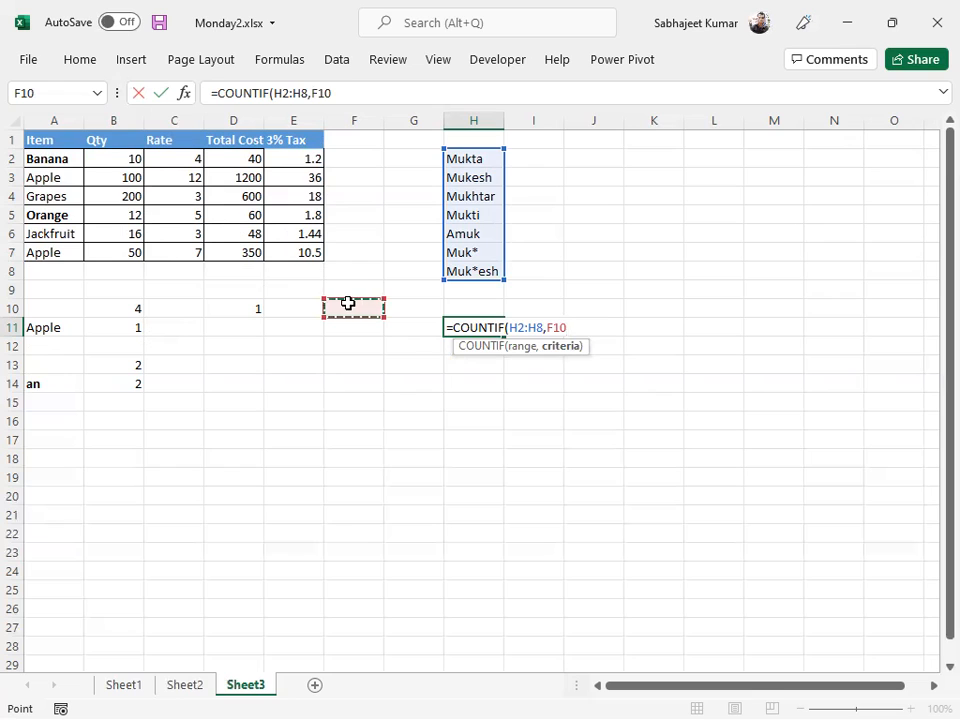
{"action": "key", "text": "Return"}
Enter the wildcard criterion "Muk*" in cell F10.
{"action": "key", "text": "Up"}
{"action": "key", "text": "Left"}
{"action": "key", "text": "Left"}
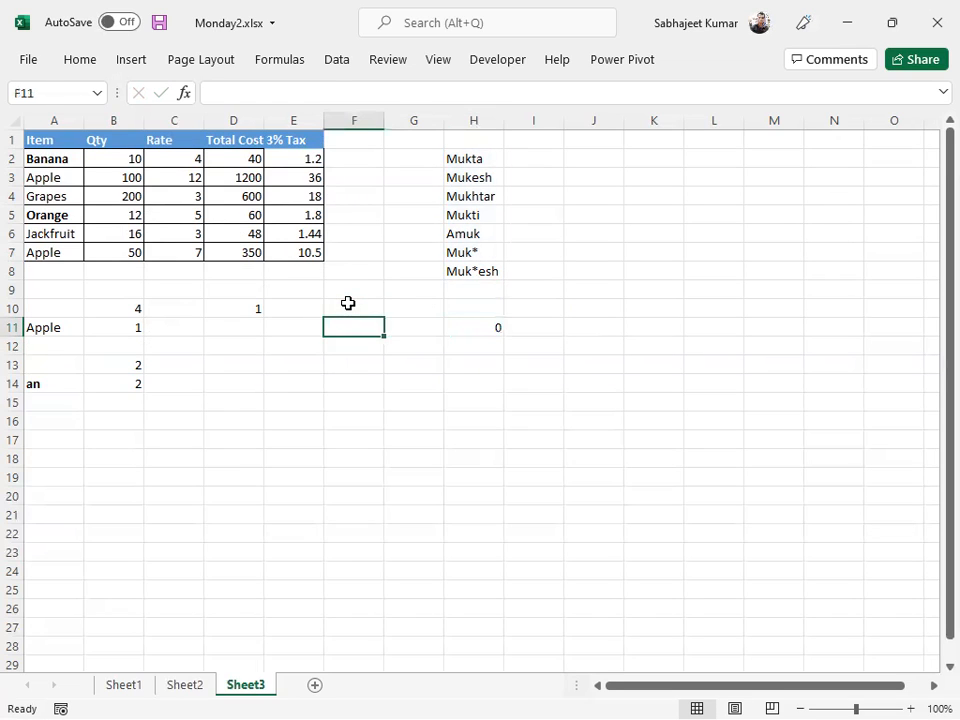
{"action": "key", "text": "Up"}
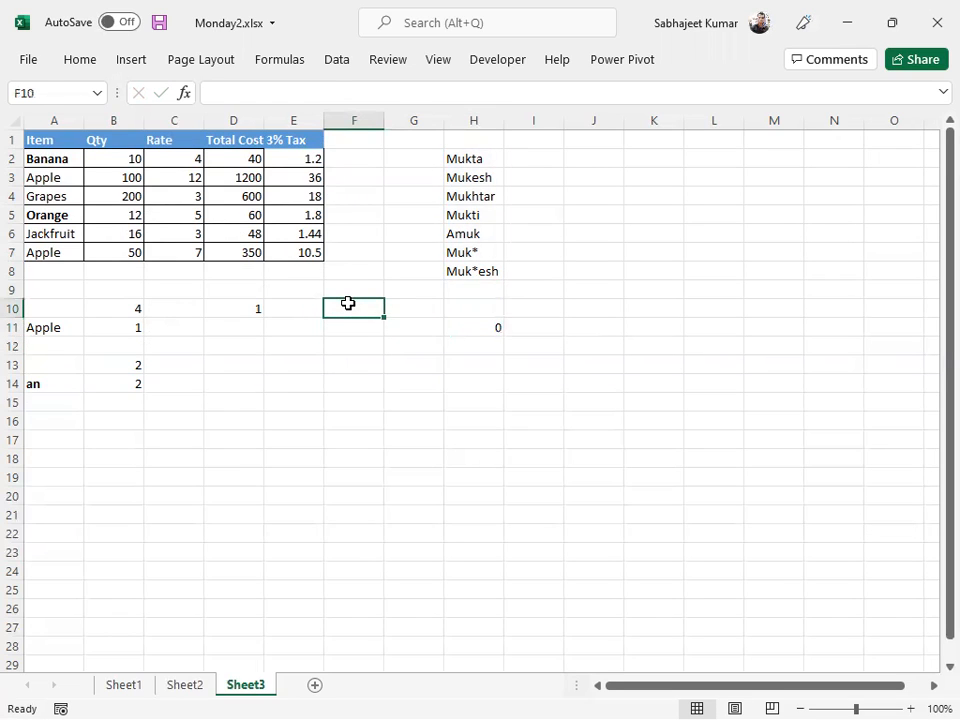
{"action": "type", "text": "Muk*"}
{"action": "key", "text": "Return"}
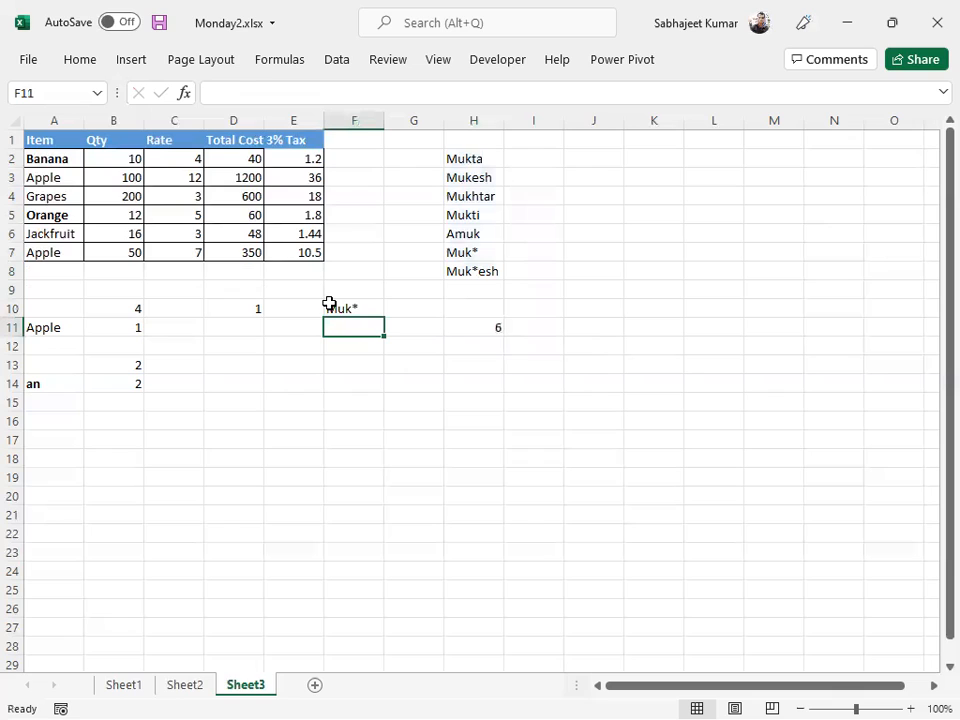
Replace the F10 reference in the H11 COUNTIF formula with the literal criterion "Muk*" in quotation marks.
{"action": "left_click", "coordinate": [365, 314]}
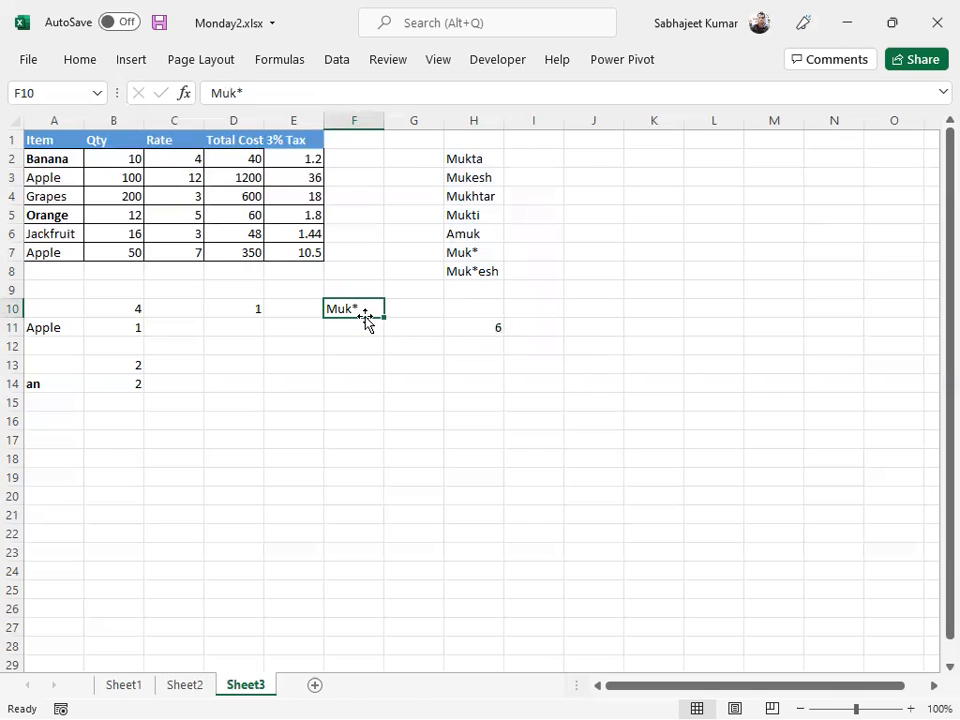
{"action": "left_click", "coordinate": [471, 330]}
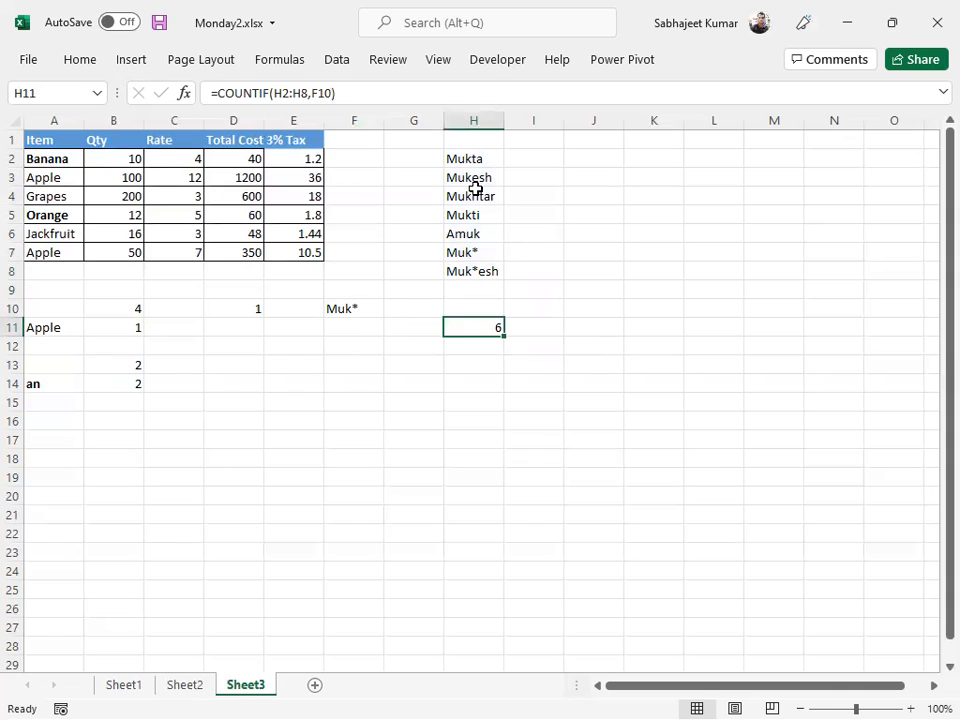
{"action": "left_click", "coordinate": [353, 310]}
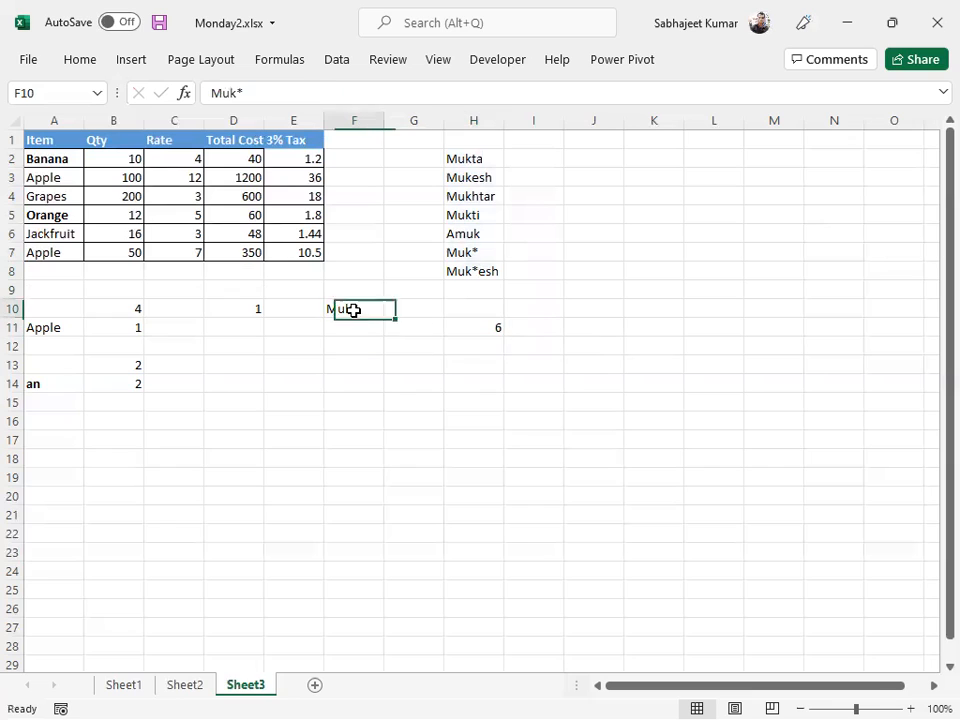
{"action": "left_click", "coordinate": [476, 328]}
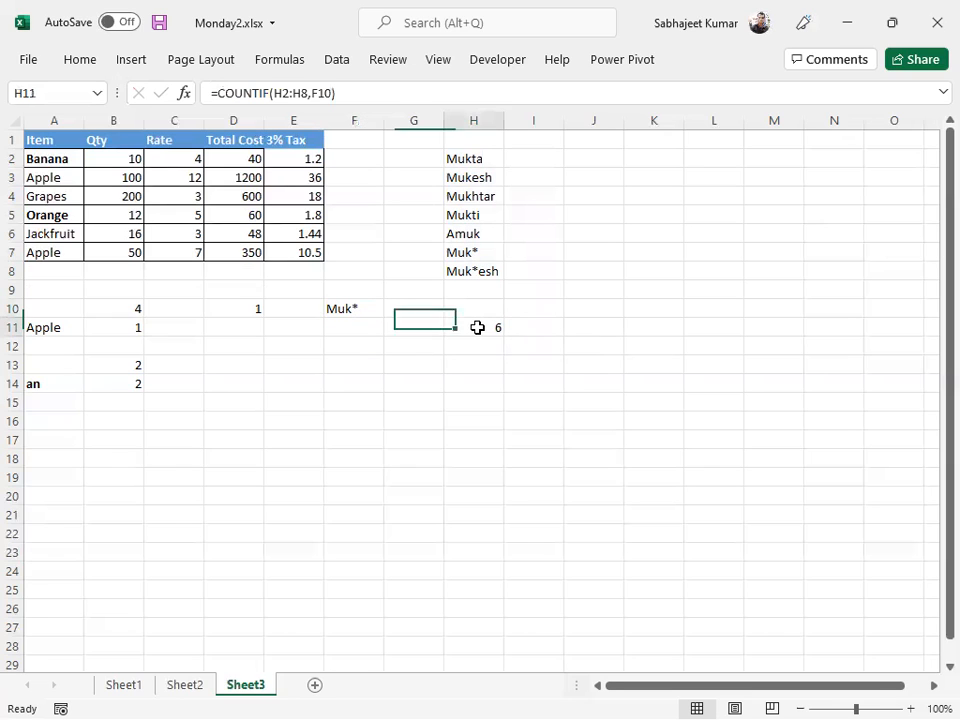
{"action": "key", "text": "F2"}
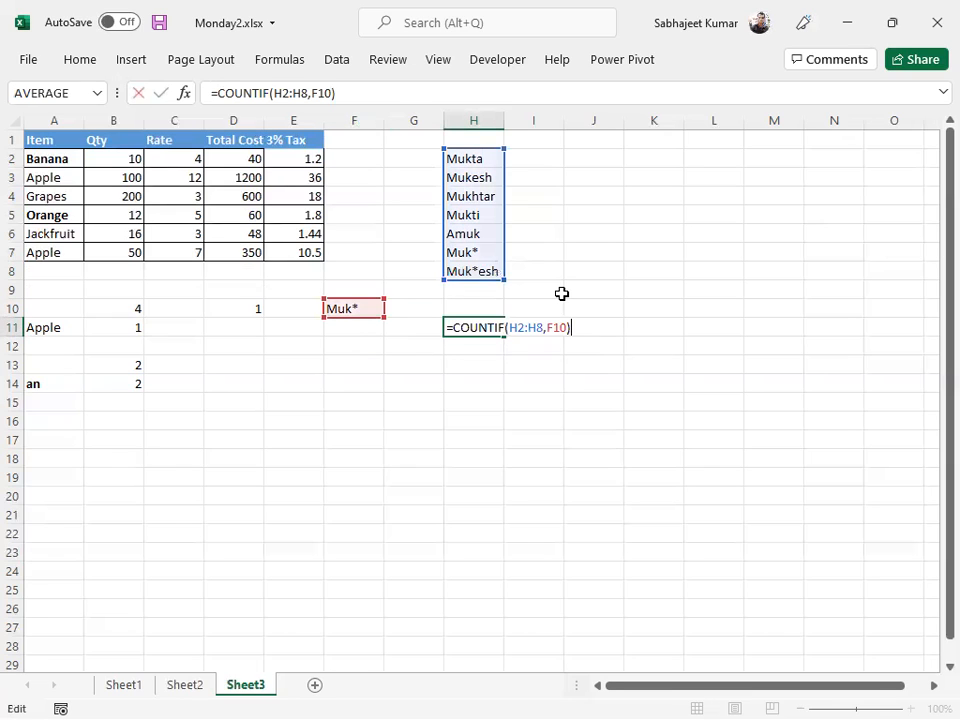
{"action": "key", "text": "BackSpace"}
{"action": "key", "text": "BackSpace"}
{"action": "key", "text": "BackSpace"}
{"action": "key", "text": "BackSpace"}
{"action": "type", "text": "\"Muk*\""}
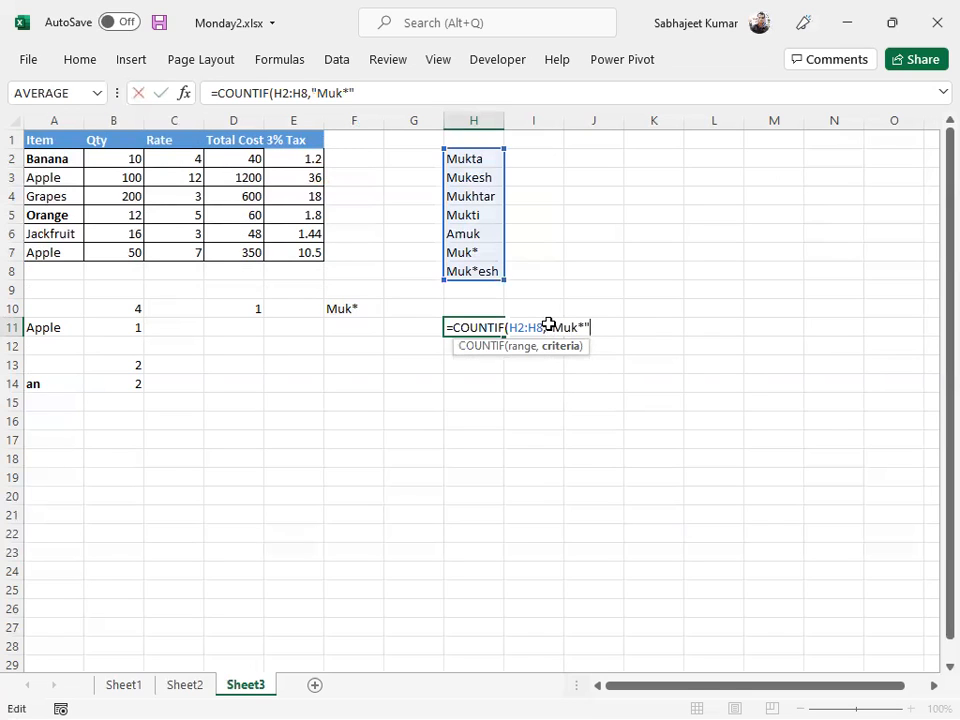
{"action": "key", "text": "Return"}
Commit the COUNTIF formula in H11 and check the list in H2:H8 that it counts.
{"action": "left_click", "coordinate": [482, 159]}
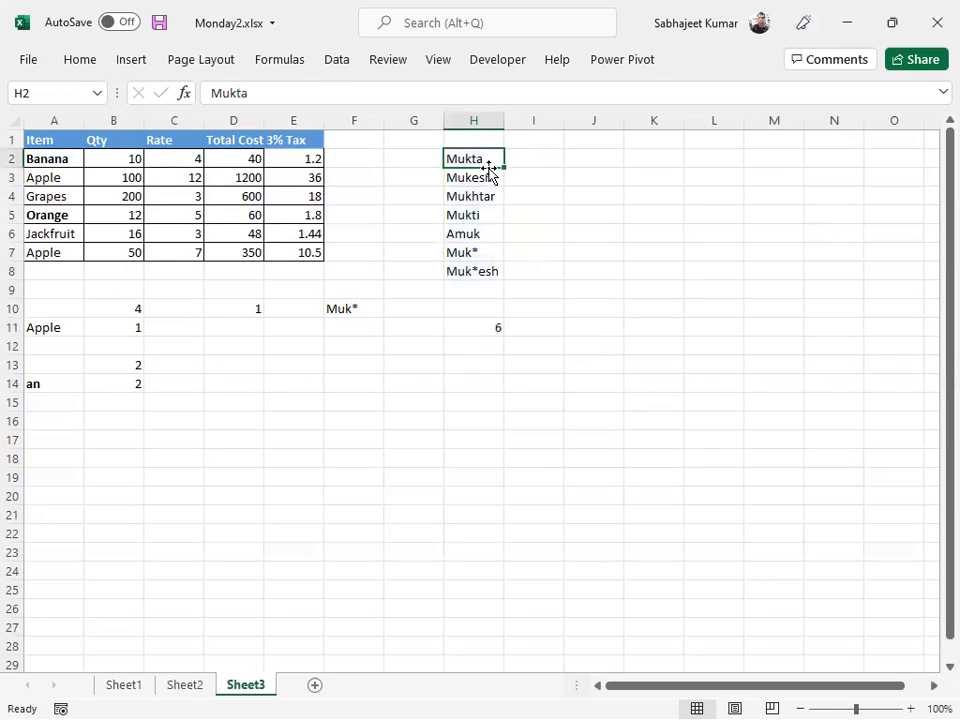
{"action": "key", "text": "ctrl+shift+Down"}
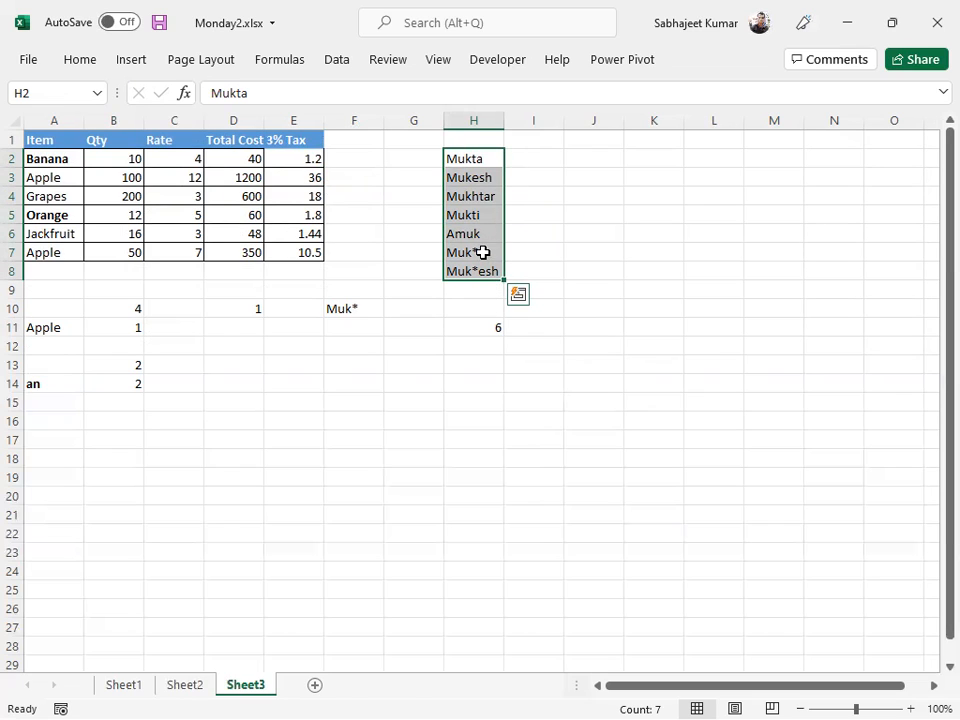
{"action": "left_click", "coordinate": [483, 331]}
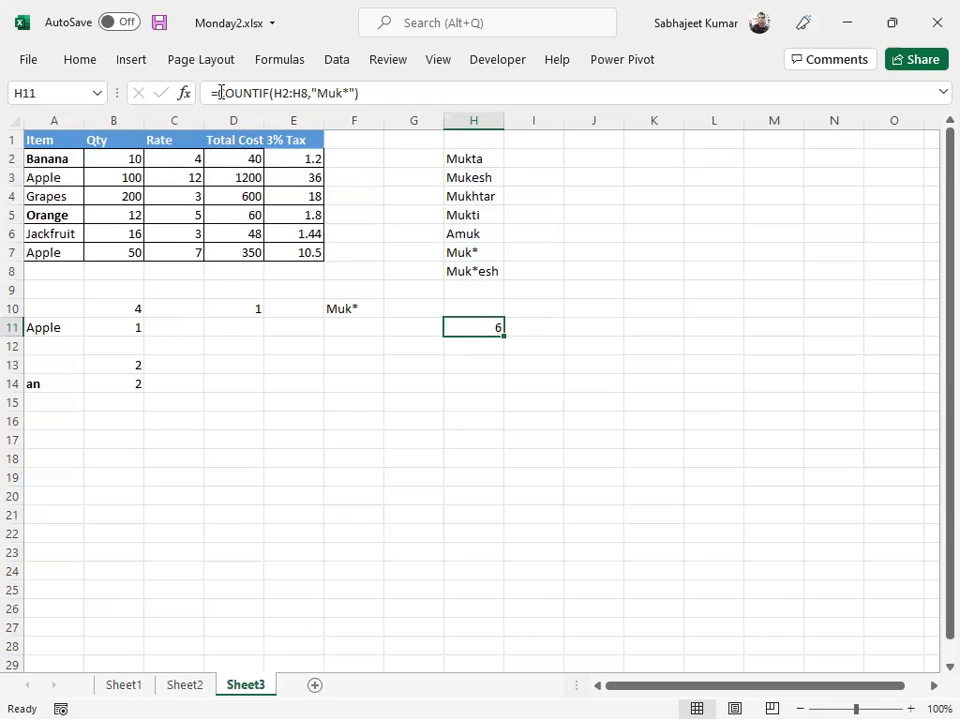
{"action": "left_click", "coordinate": [281, 92]}
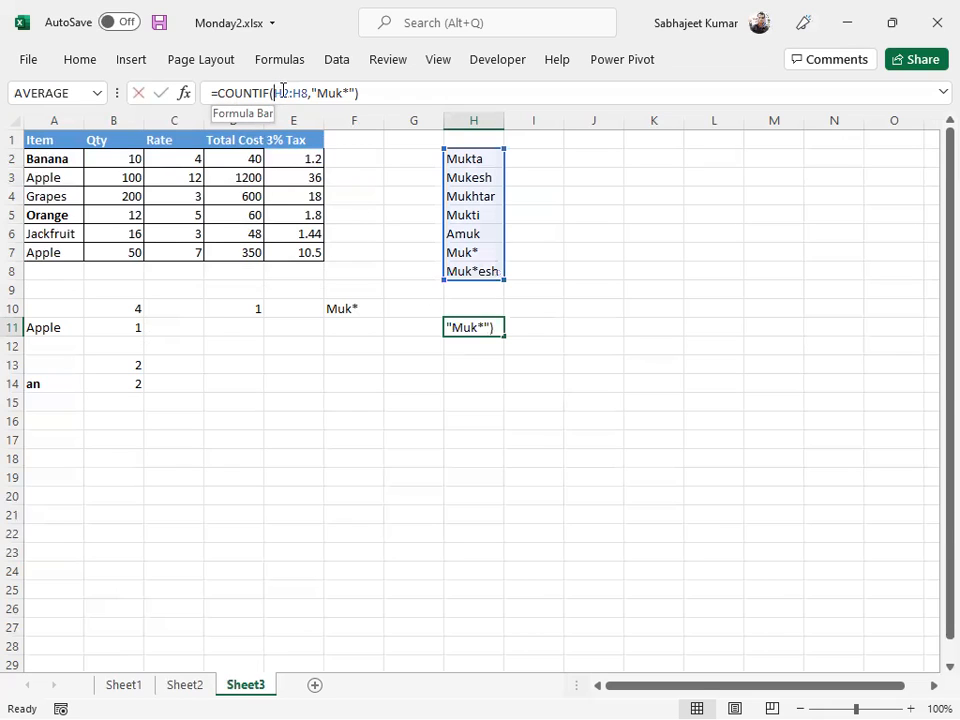
{"action": "left_click_drag", "start_coordinate": [283, 92], "coordinate": [352, 94]}
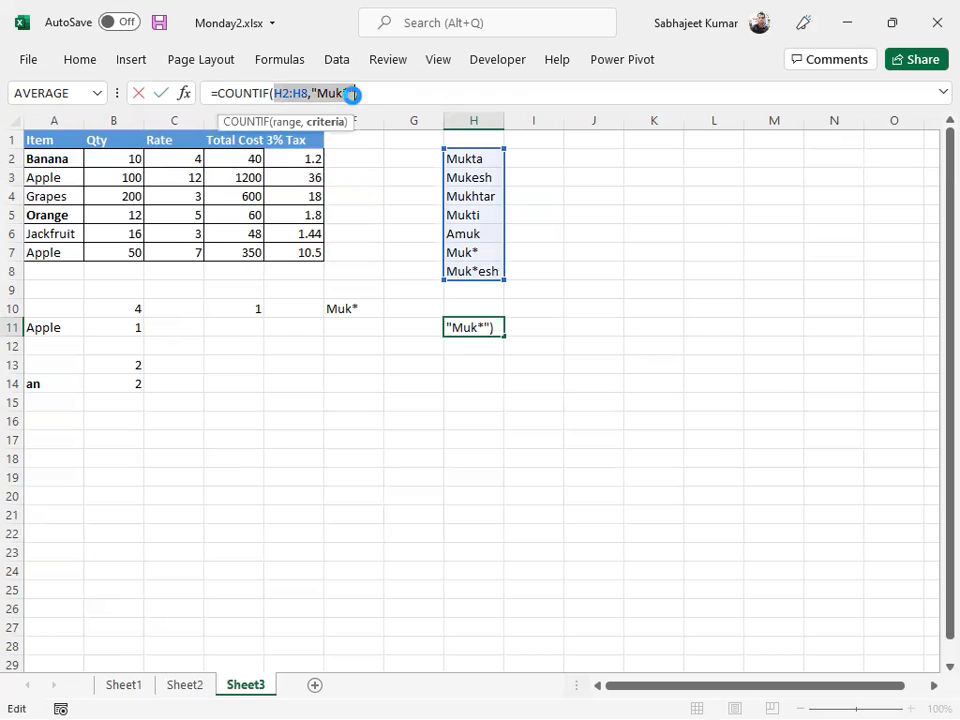
{"action": "key", "text": "F9"}
{"action": "key", "text": "Return"}
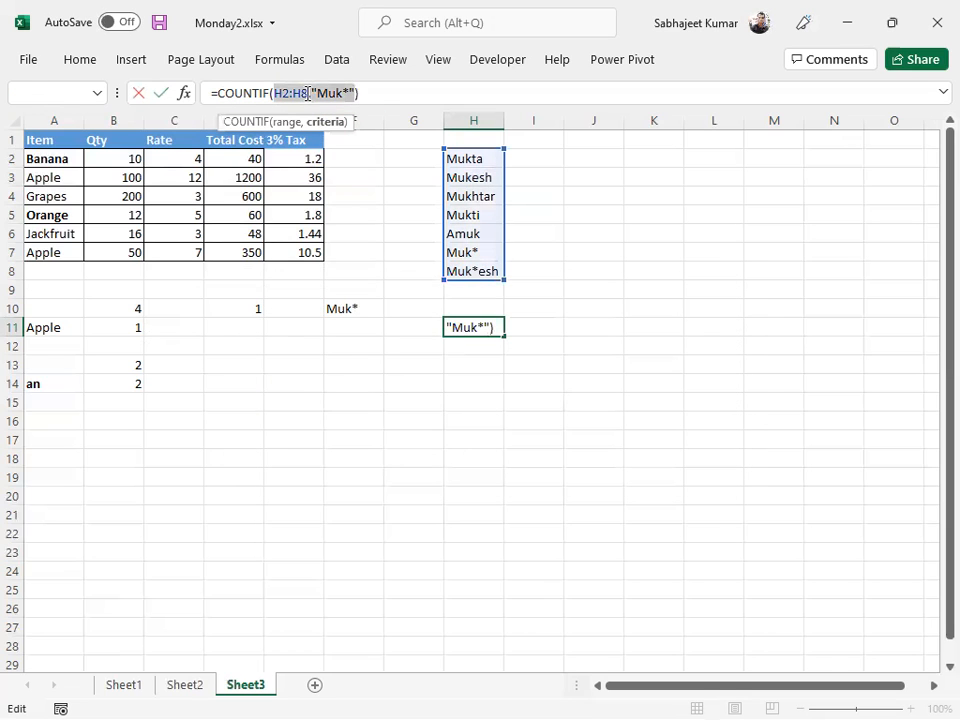
{"action": "key", "text": "Escape"}
Run Evaluate Formula on the COUNTIF formula in H11, then close the evaluation.
{"action": "key", "text": "alt"}
{"action": "key", "text": "t"}
{"action": "key", "text": "u"}
{"action": "key", "text": "f"}
{"action": "key", "text": "Return"}
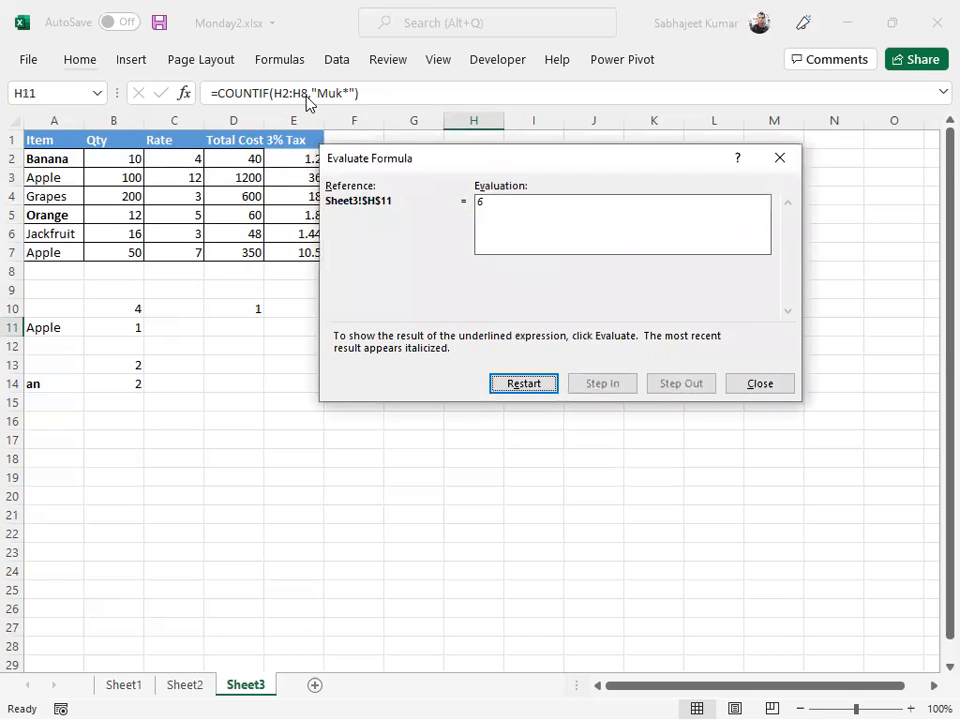
{"action": "key", "text": "Escape"}
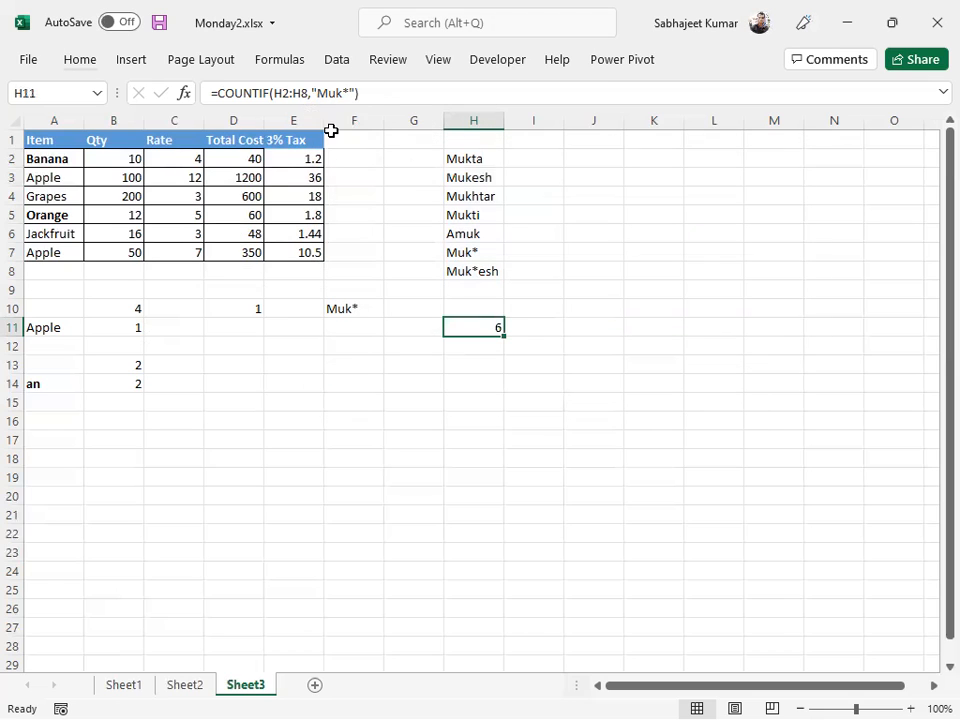
Preview the H2:H8 argument of the H11 formula as an array of values, cancel the edit and select the list.
{"action": "left_click", "coordinate": [278, 92]}
{"action": "double_click", "coordinate": [289, 92]}
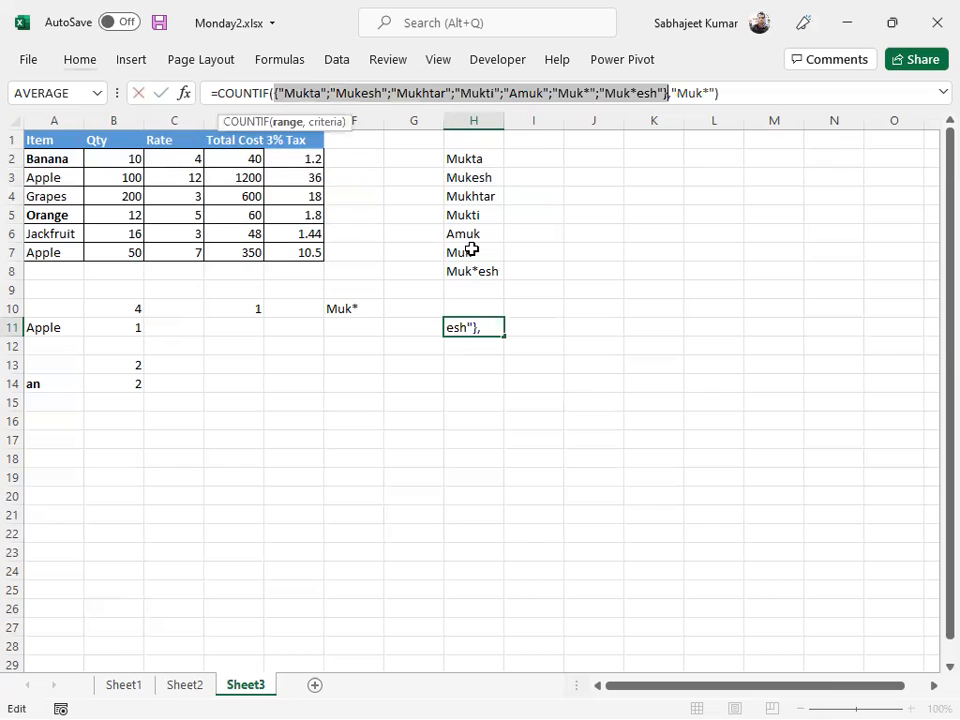
{"action": "key", "text": "Escape"}
{"action": "left_click_drag", "start_coordinate": [463, 160], "coordinate": [476, 272]}
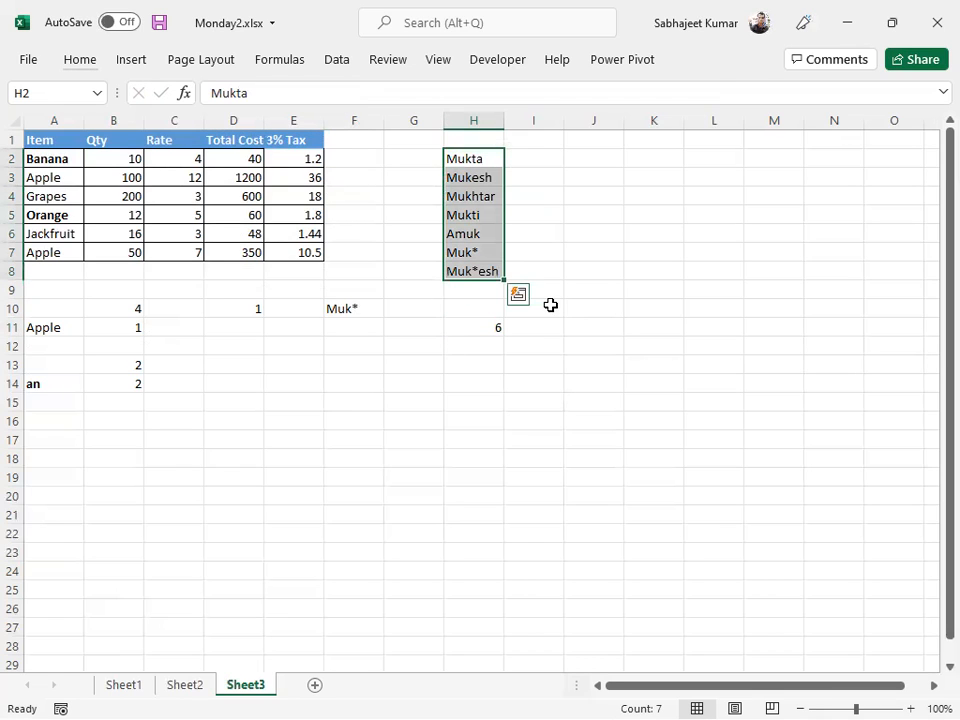
Clear the "Muk*" entry in H7 and the "Muk*esh" entry in H8 one at a time, undoing each deletion.
{"action": "left_click", "coordinate": [480, 250]}
{"action": "key", "text": "Delete"}
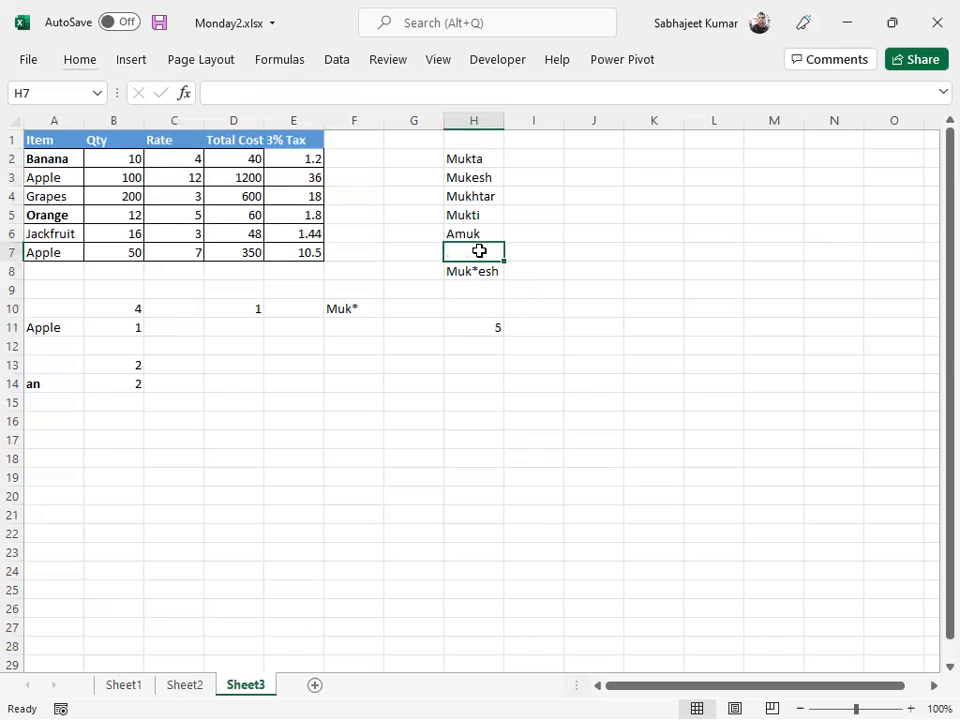
{"action": "key", "text": "ctrl+z"}
{"action": "left_click", "coordinate": [475, 269]}
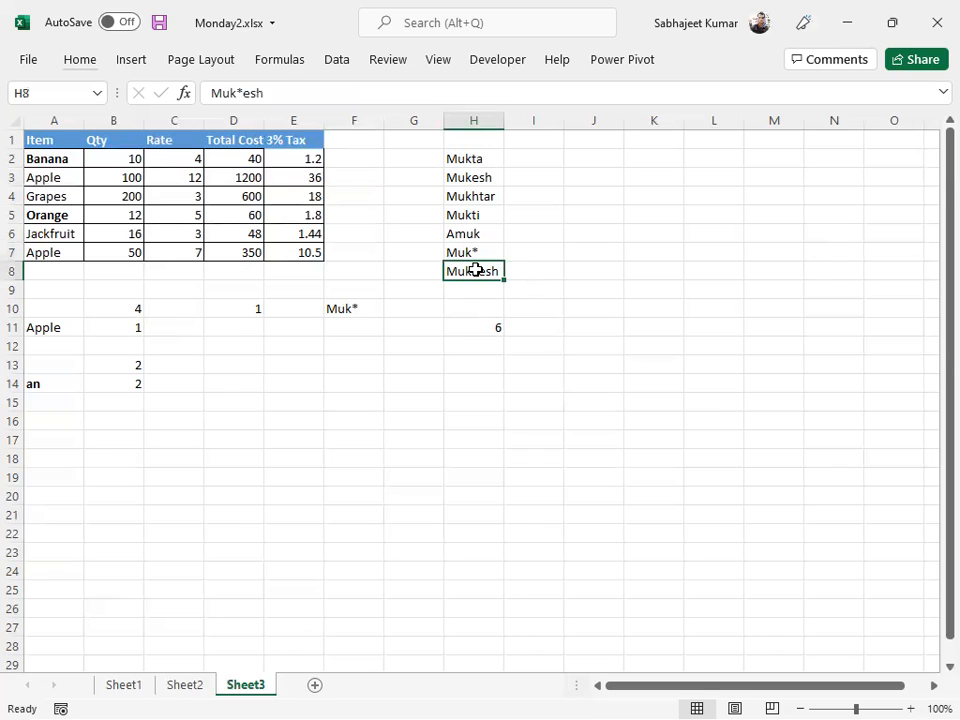
{"action": "key", "text": "Delete"}
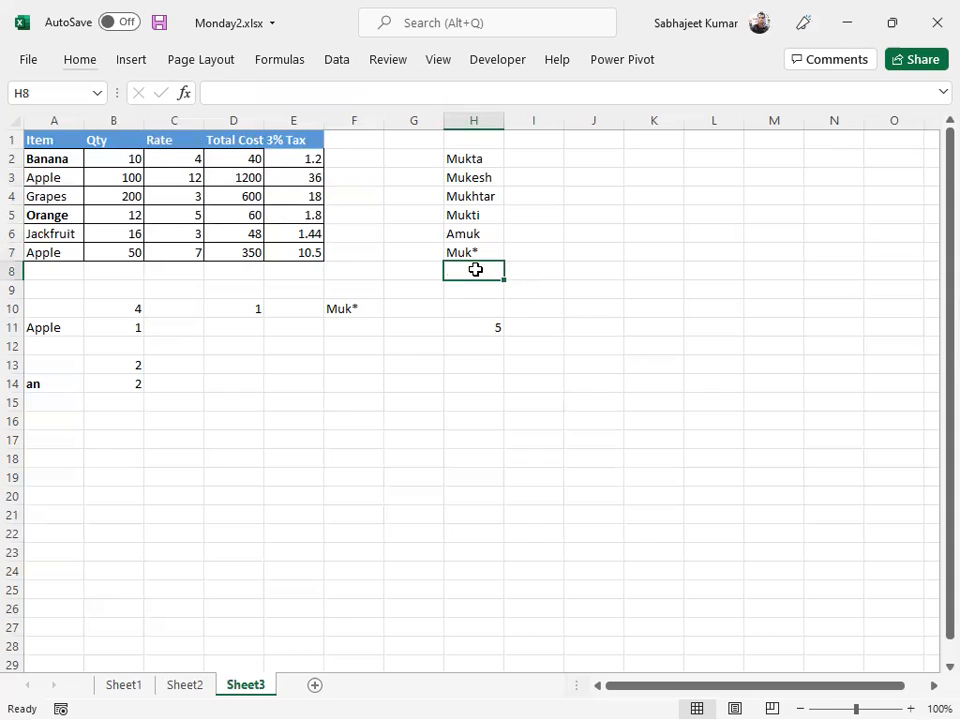
{"action": "key", "text": "ctrl+z"}
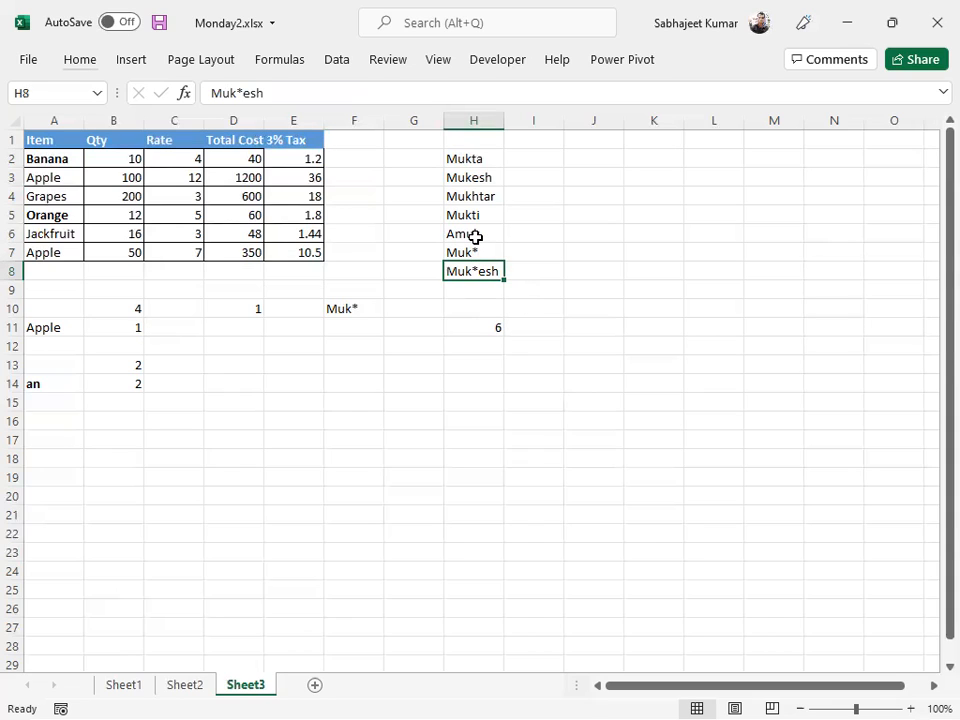
Clear the list entries in H2 and H3 one at a time, undoing each deletion.
{"action": "left_click", "coordinate": [467, 163]}
{"action": "key", "text": "Delete"}
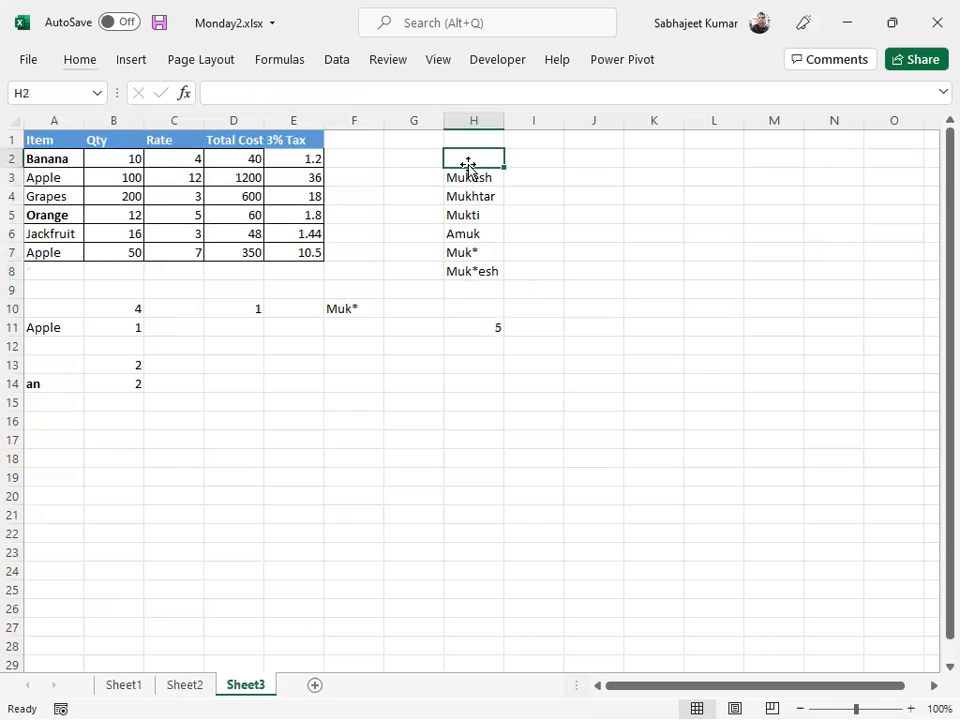
{"action": "key", "text": "ctrl+z"}
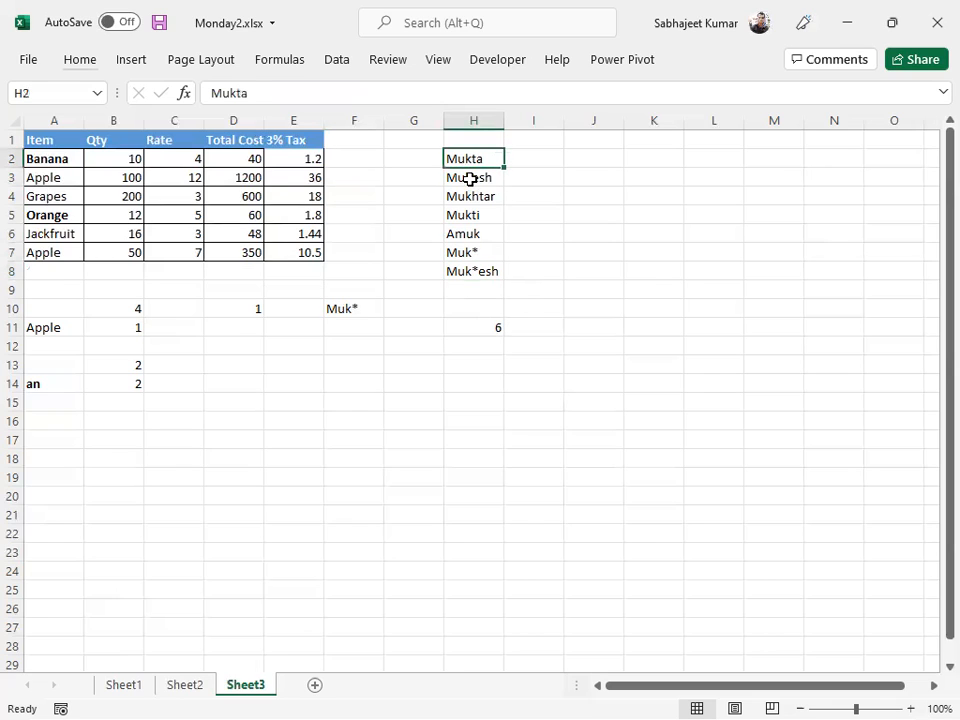
{"action": "left_click", "coordinate": [469, 180]}
{"action": "key", "text": "Delete"}
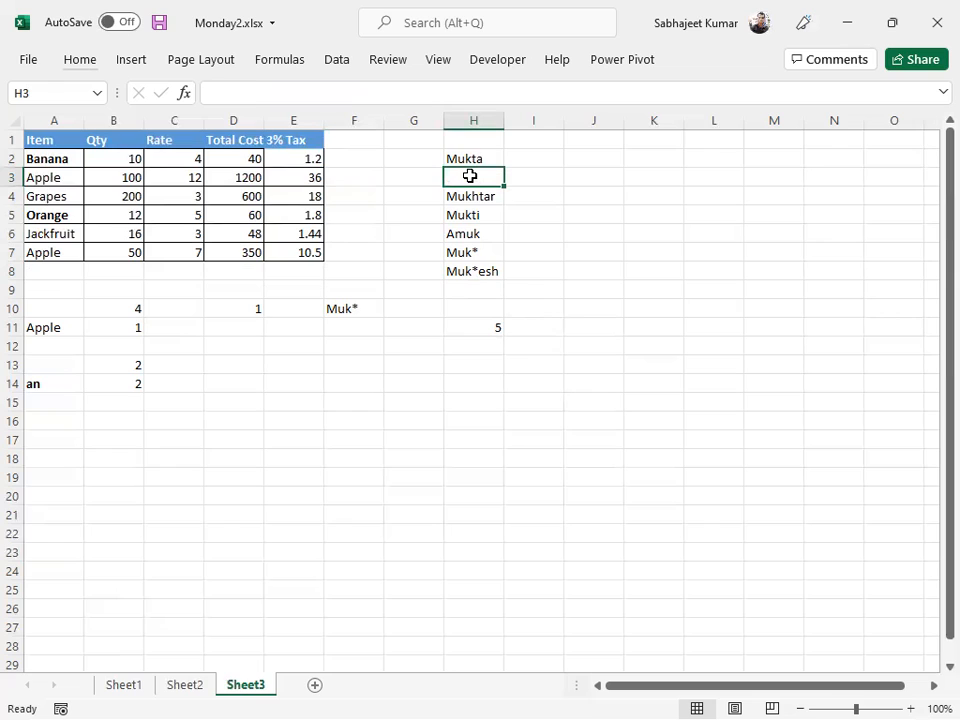
{"action": "key", "text": "ctrl+z"}
Clear the list entries in H4, H5 and H6 one at a time, undoing each deletion.
{"action": "left_click", "coordinate": [468, 195]}
{"action": "key", "text": "Delete"}
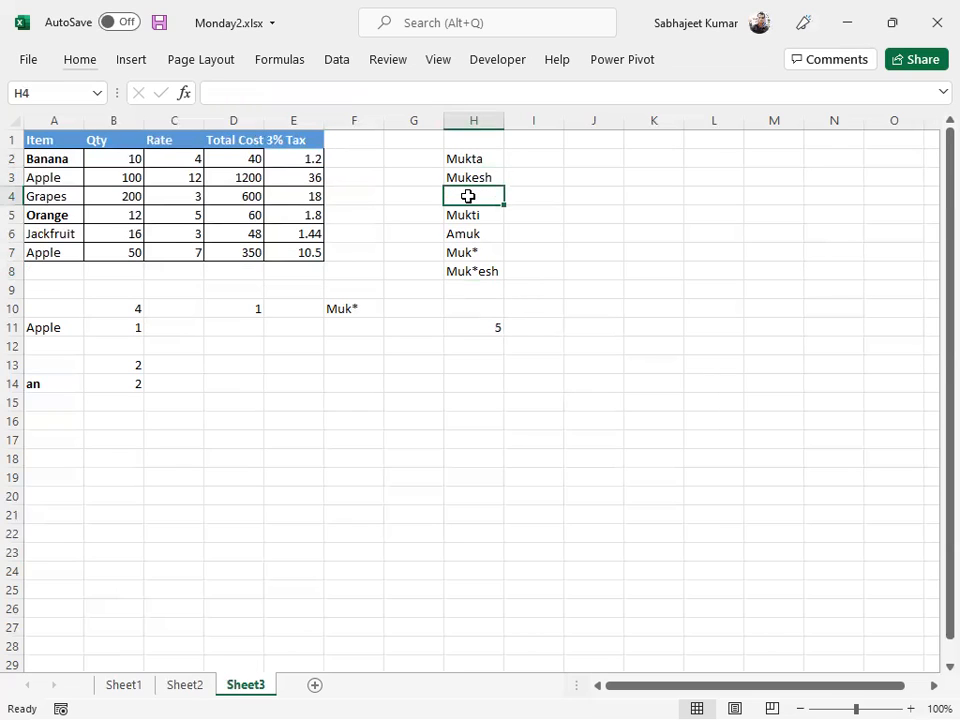
{"action": "key", "text": "ctrl+z"}
{"action": "left_click", "coordinate": [481, 216]}
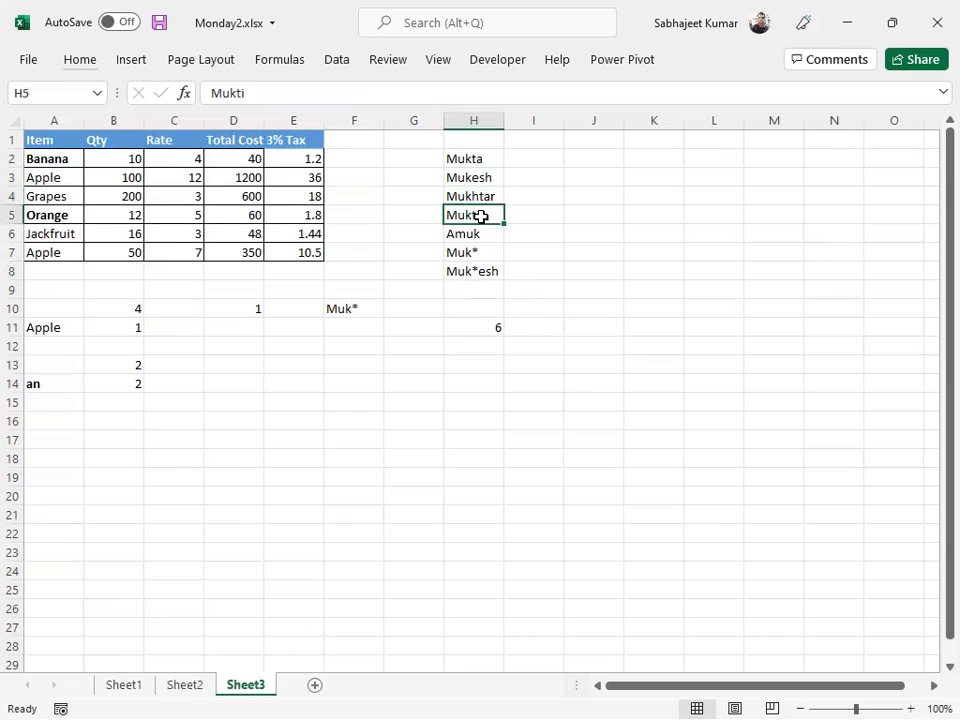
{"action": "key", "text": "Delete"}
{"action": "key", "text": "ctrl+z"}
{"action": "left_click", "coordinate": [486, 234]}
{"action": "key", "text": "Delete"}
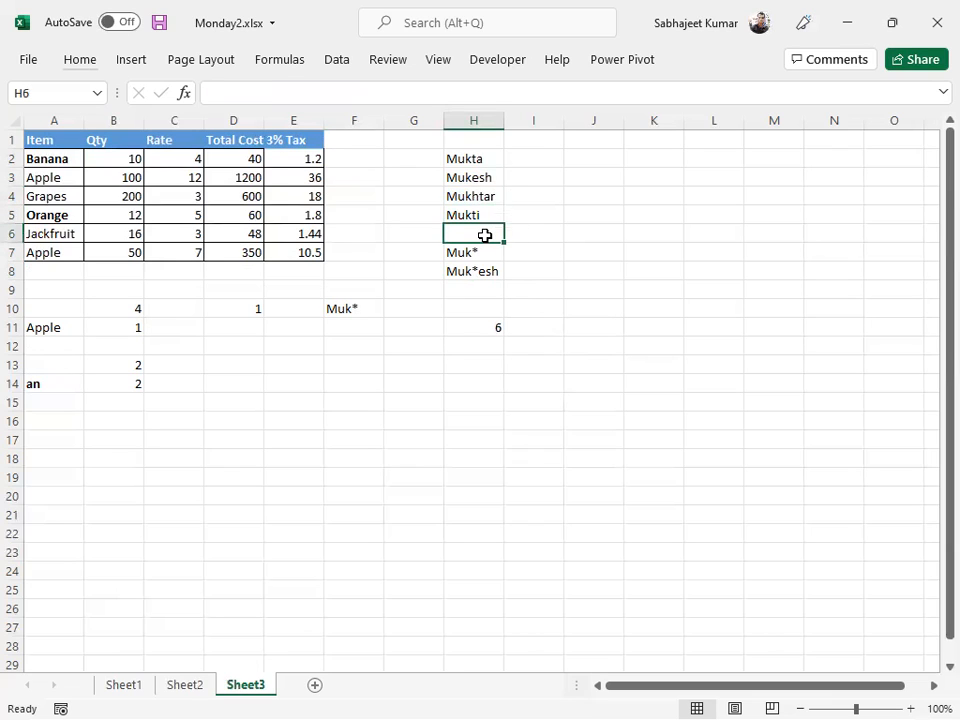
{"action": "key", "text": "ctrl+z"}
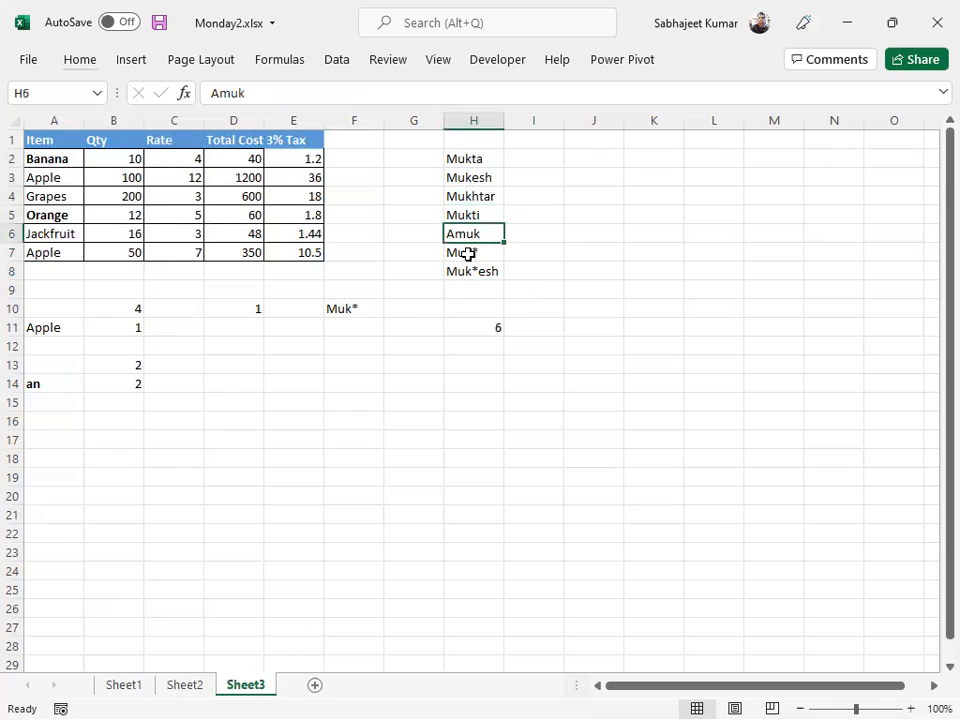
Compare the criterion in F10 and the COUNTIF formula in H11 with the list entries in H6 to H8.
{"action": "left_click", "coordinate": [351, 311]}
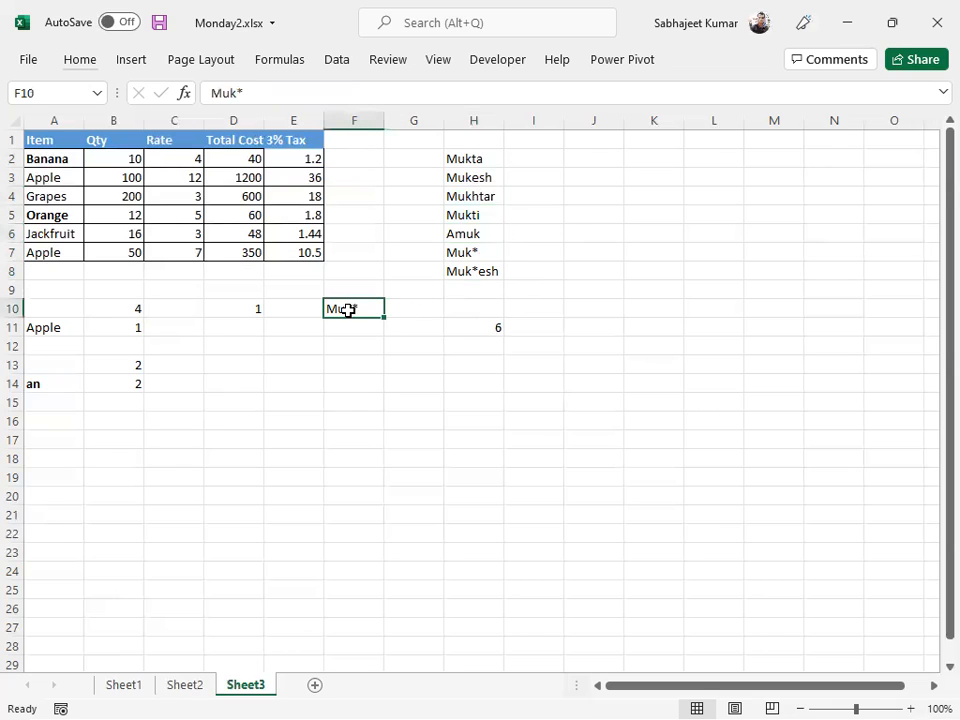
{"action": "left_click", "coordinate": [476, 330]}
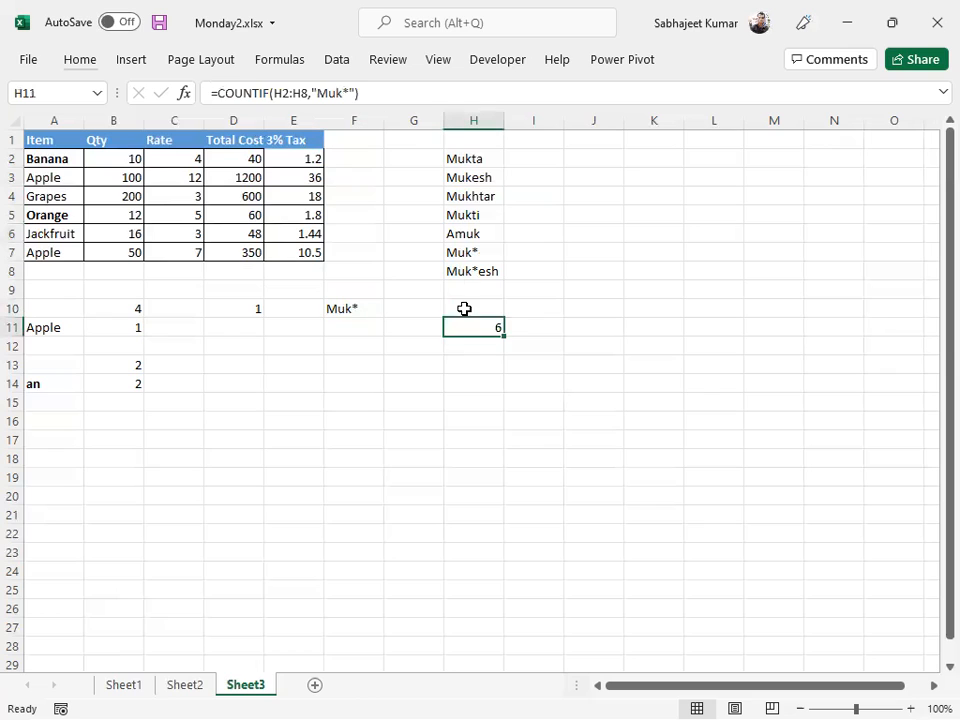
{"action": "left_click", "coordinate": [472, 238]}
{"action": "left_click", "coordinate": [480, 326]}
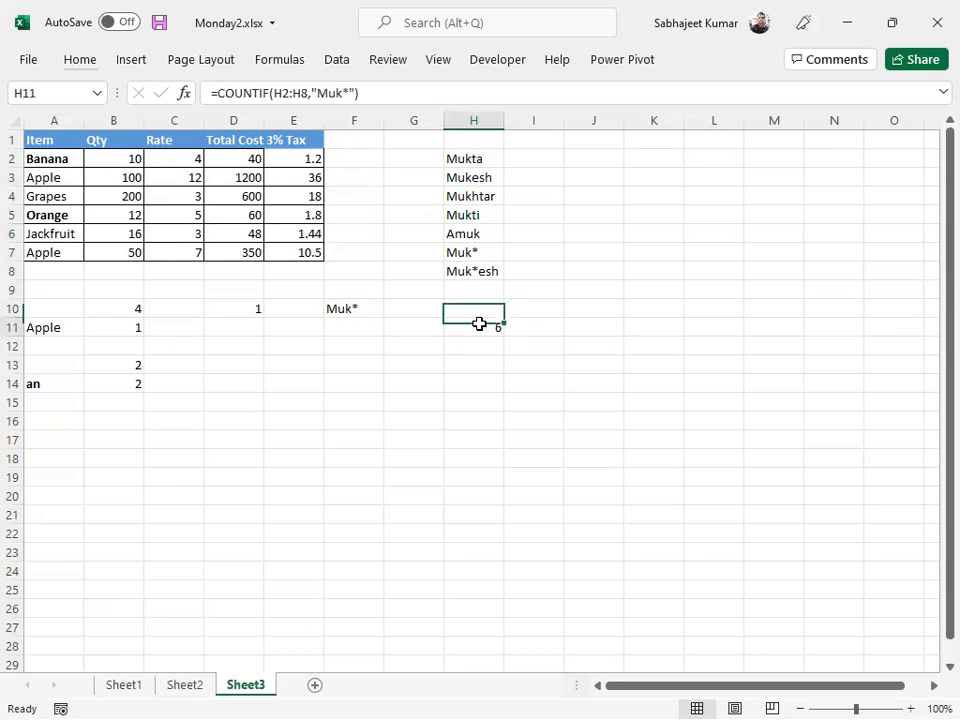
{"action": "left_click", "coordinate": [488, 249]}
{"action": "left_click_drag", "start_coordinate": [488, 249], "coordinate": [493, 270]}
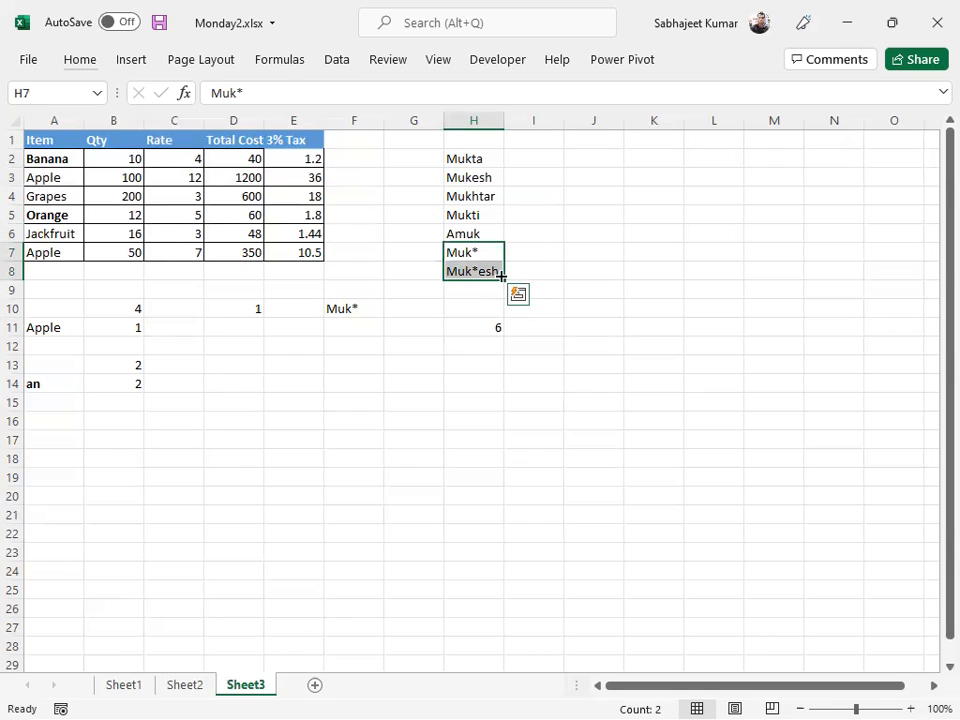
{"action": "left_click", "coordinate": [489, 254]}
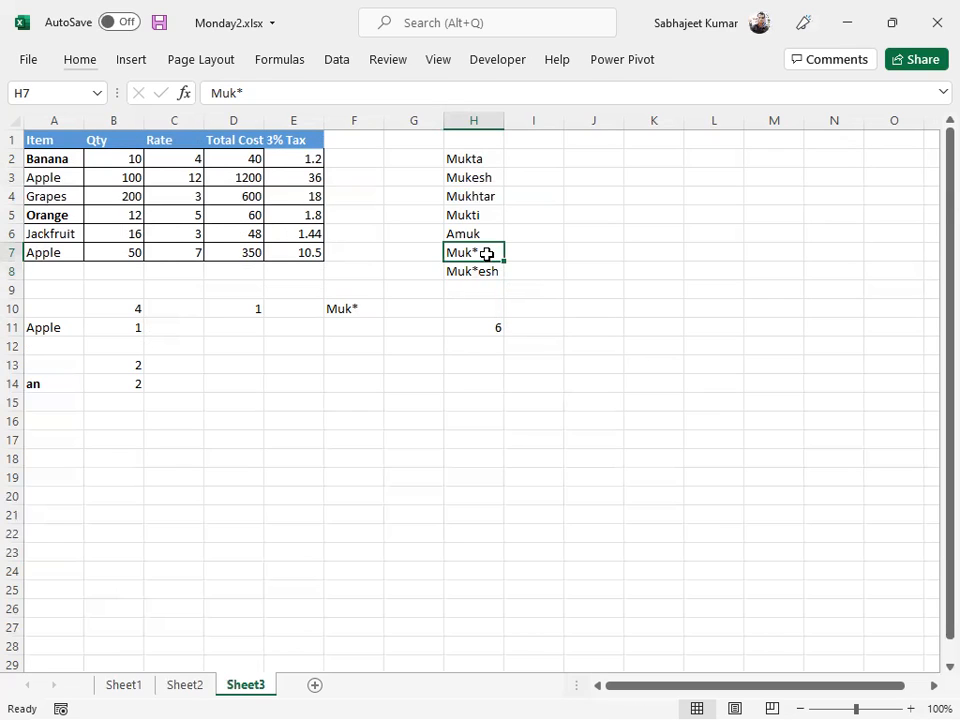
{"action": "left_click", "coordinate": [489, 326]}
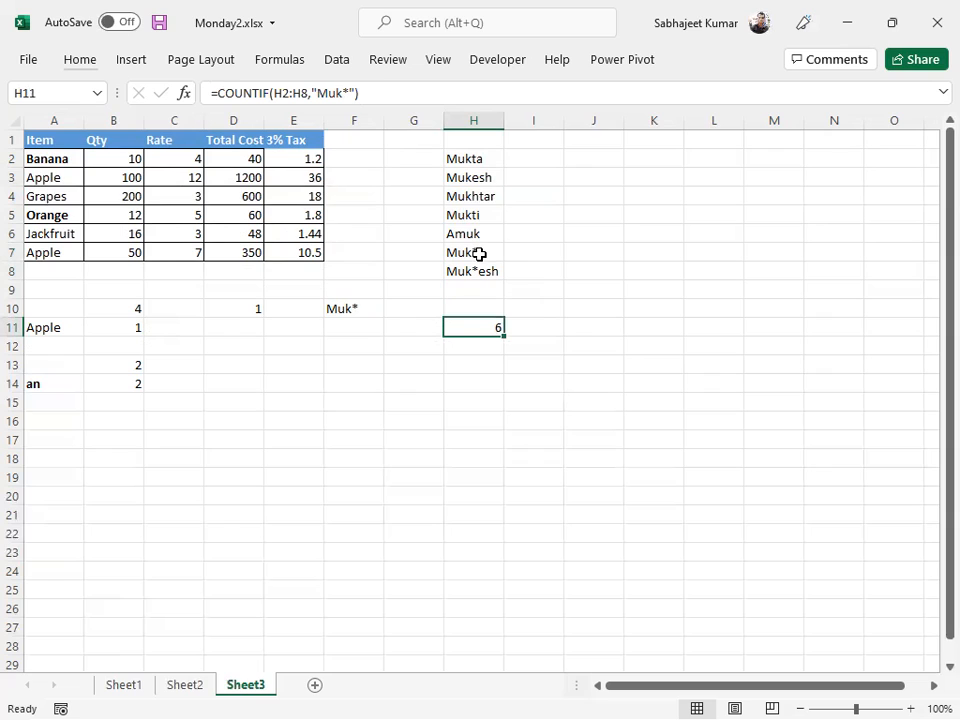
Enter the wildcard characters "?" in cell J10 and "*" in cell J11.
{"action": "left_click", "coordinate": [565, 311]}
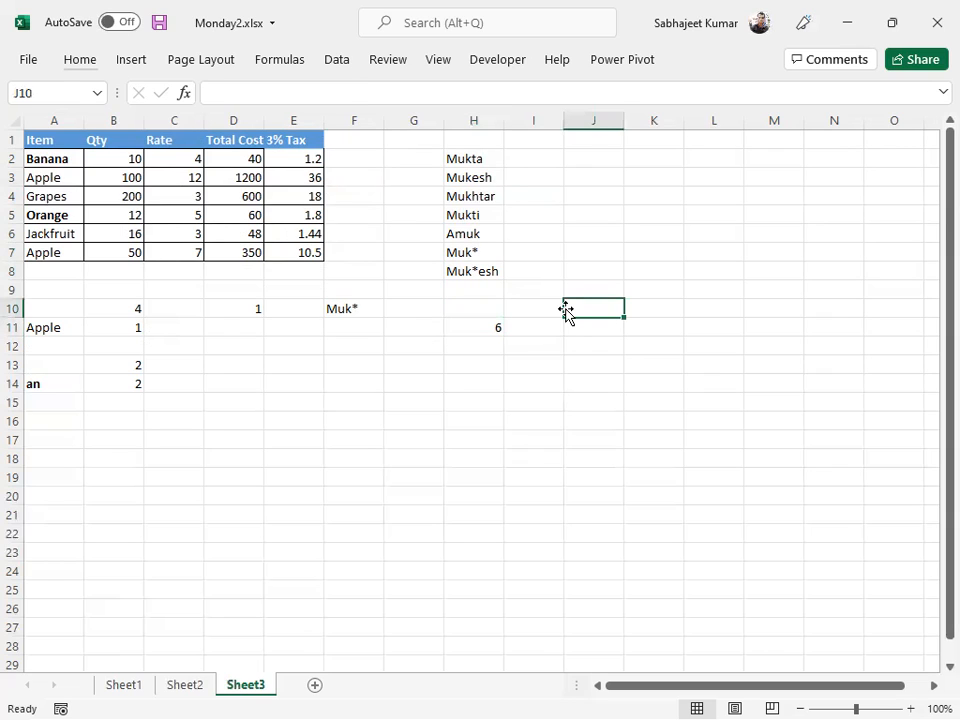
{"action": "key", "text": "Down"}
{"action": "type", "text": "*"}
{"action": "key", "text": "Return"}
{"action": "left_click_drag", "start_coordinate": [587, 304], "coordinate": [591, 326]}
{"action": "left_click", "coordinate": [660, 322]}
Insert a tilde before the asterisk in the H11 COUNTIF formula so its criterion is "Muk~*".
{"action": "left_click", "coordinate": [476, 326]}
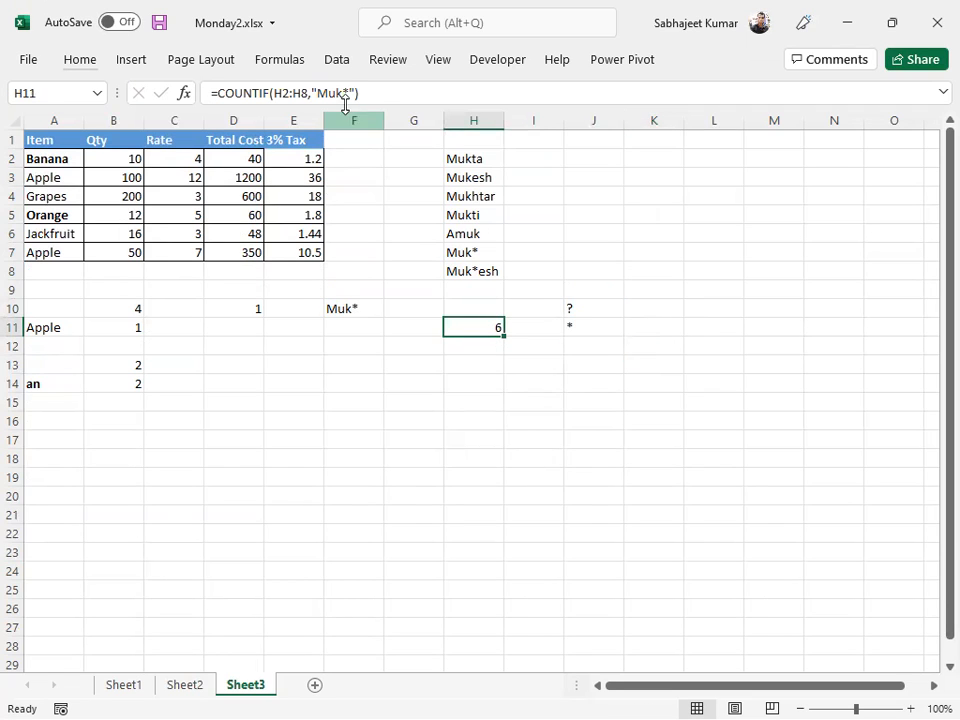
{"action": "left_click_drag", "start_coordinate": [343, 92], "coordinate": [354, 93]}
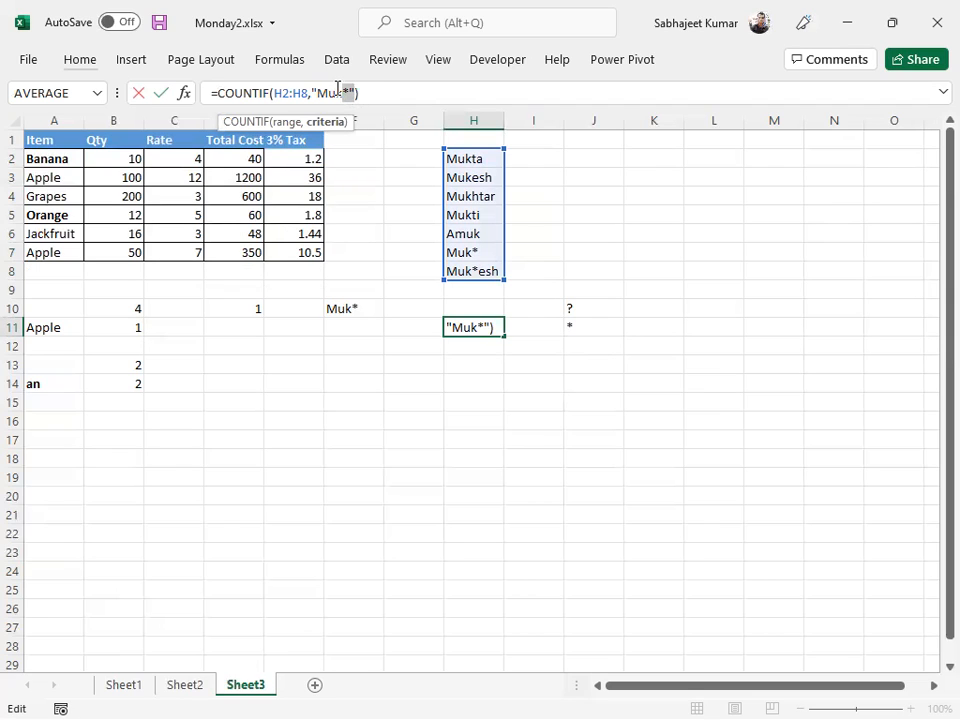
{"action": "left_click", "coordinate": [345, 92]}
{"action": "type", "text": "~"}
{"action": "left_click_drag", "start_coordinate": [350, 91], "coordinate": [357, 92]}
{"action": "key", "text": "Return"}
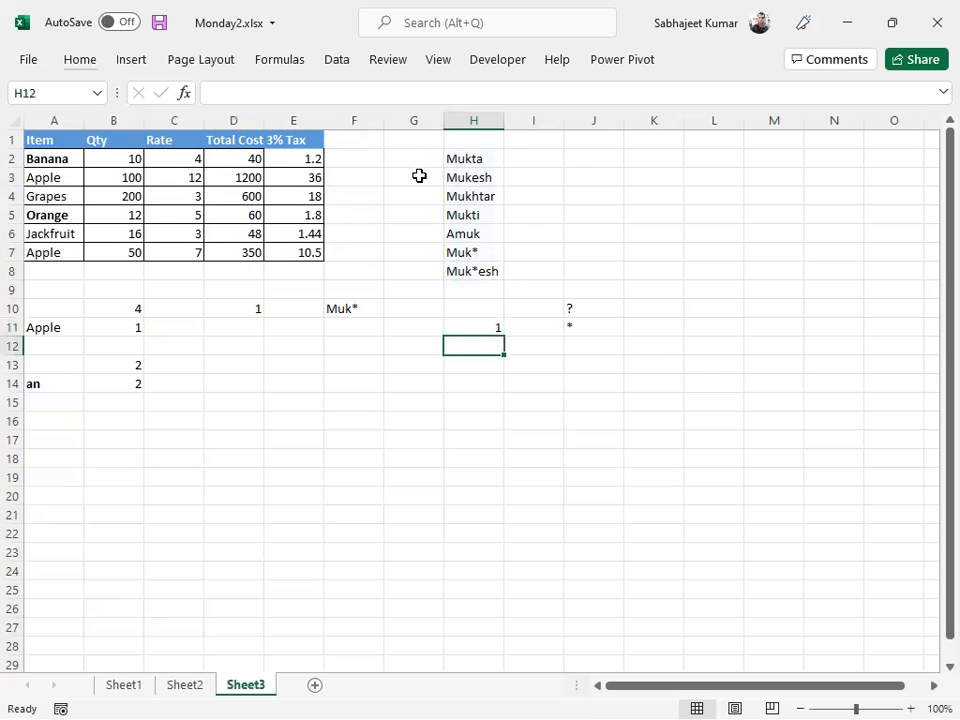
{"action": "key", "text": "Up"}
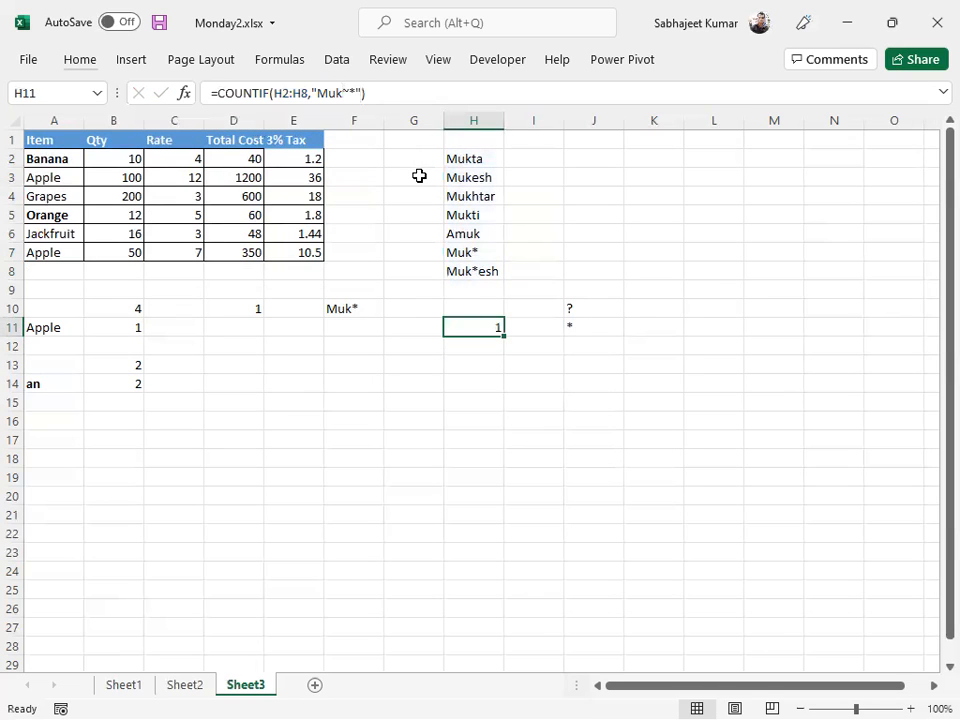
Compare the "Muk~*" criterion in the H11 COUNTIF formula with the list entries in H7 and H8.
{"action": "left_click", "coordinate": [462, 254]}
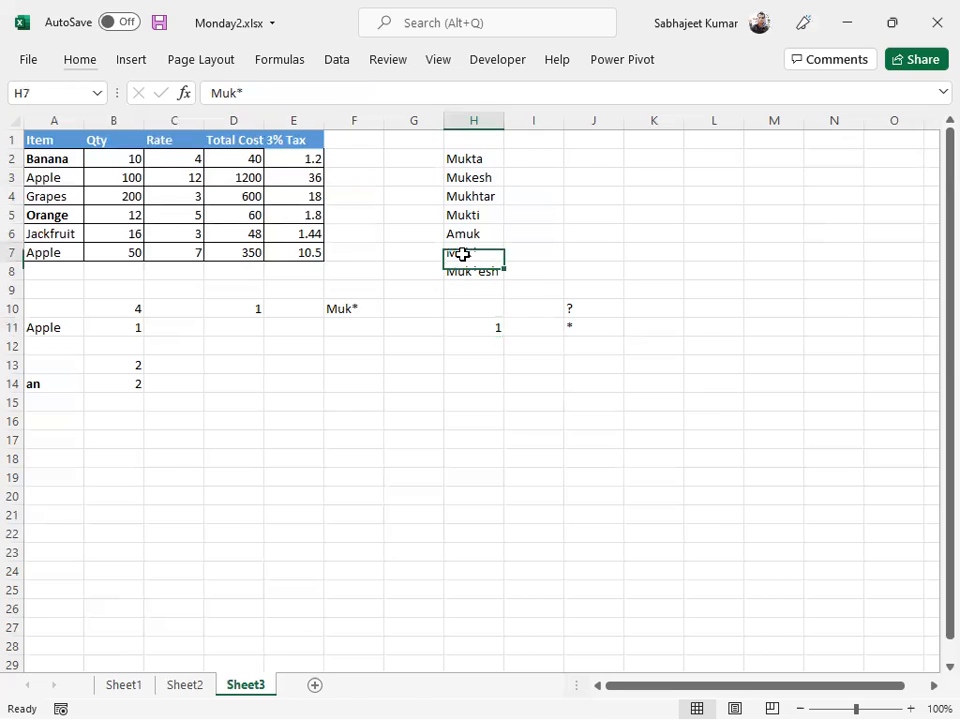
{"action": "left_click", "coordinate": [483, 329]}
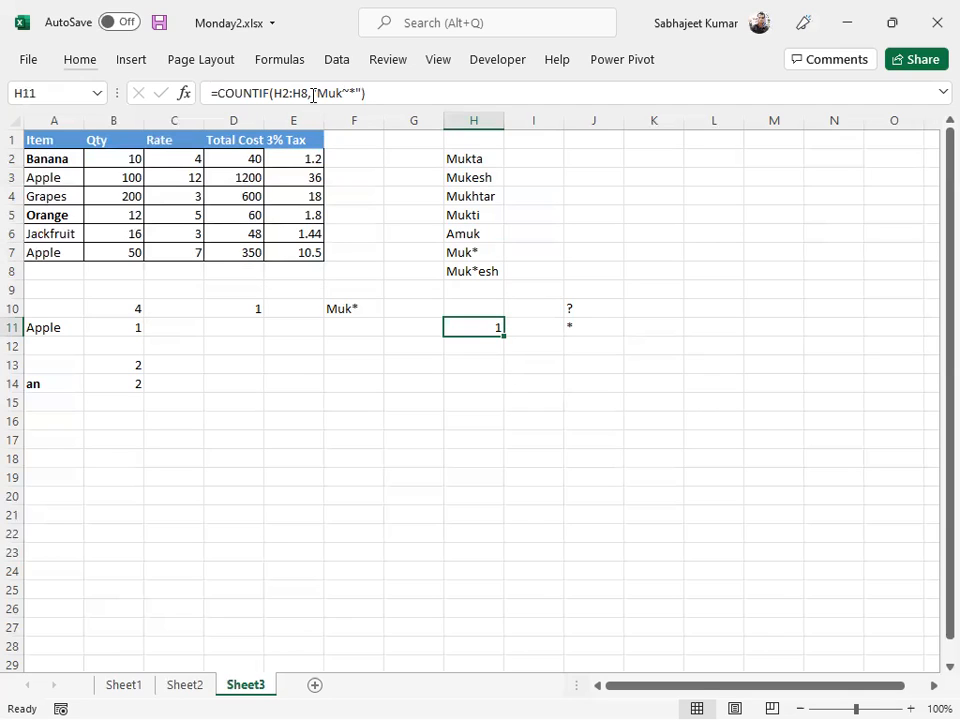
{"action": "left_click_drag", "start_coordinate": [318, 92], "coordinate": [359, 94]}
{"action": "left_click", "coordinate": [344, 92]}
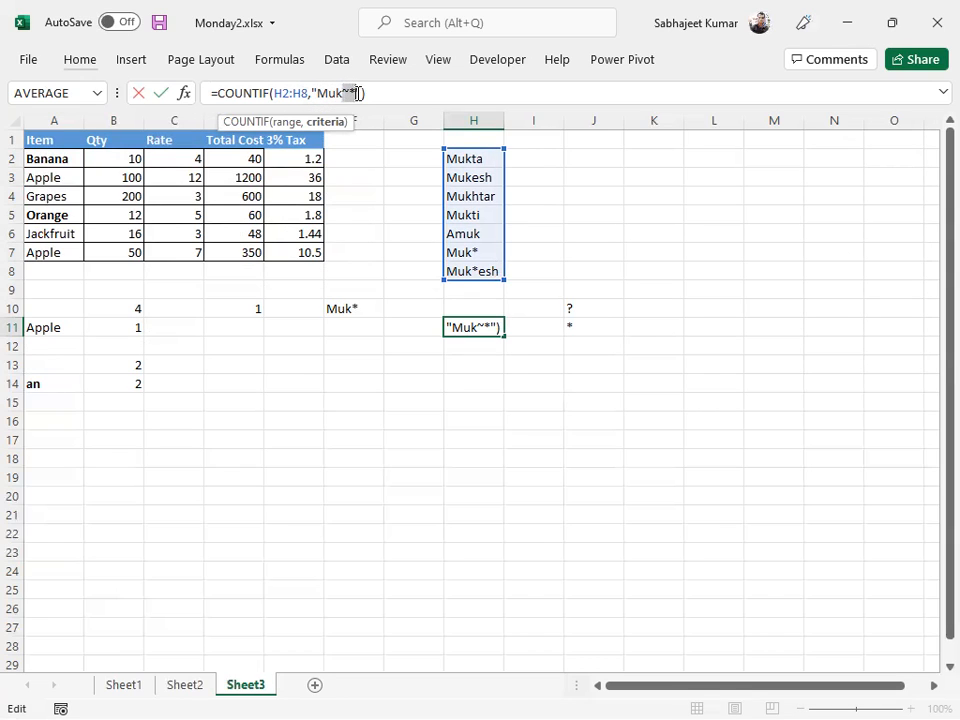
{"action": "key", "text": "ctrl+Return"}
{"action": "left_click", "coordinate": [471, 270]}
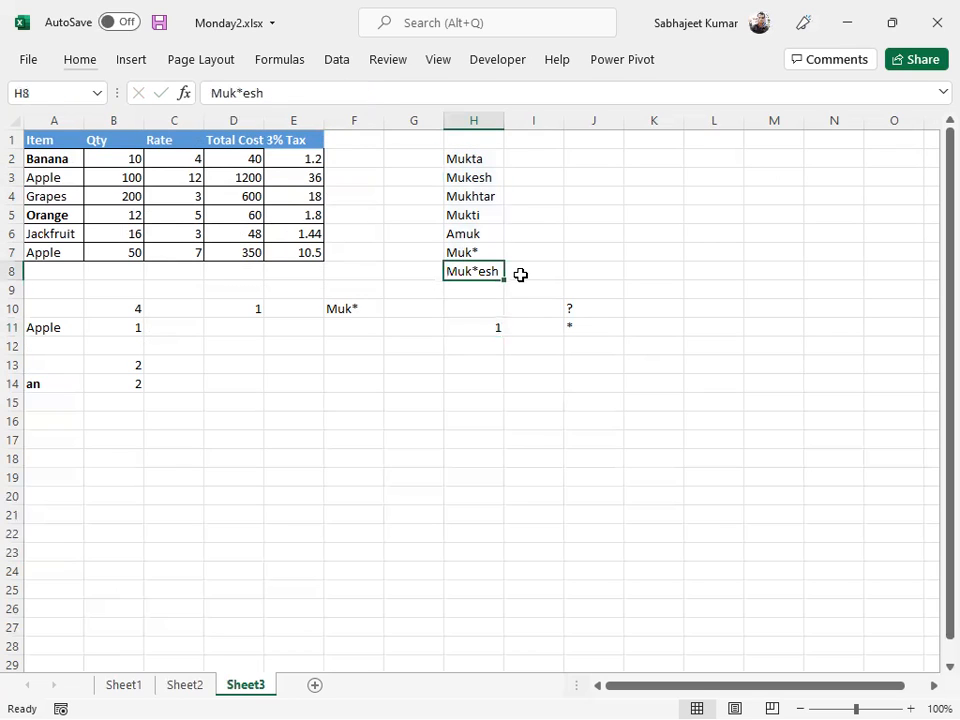
{"action": "left_click", "coordinate": [514, 272]}
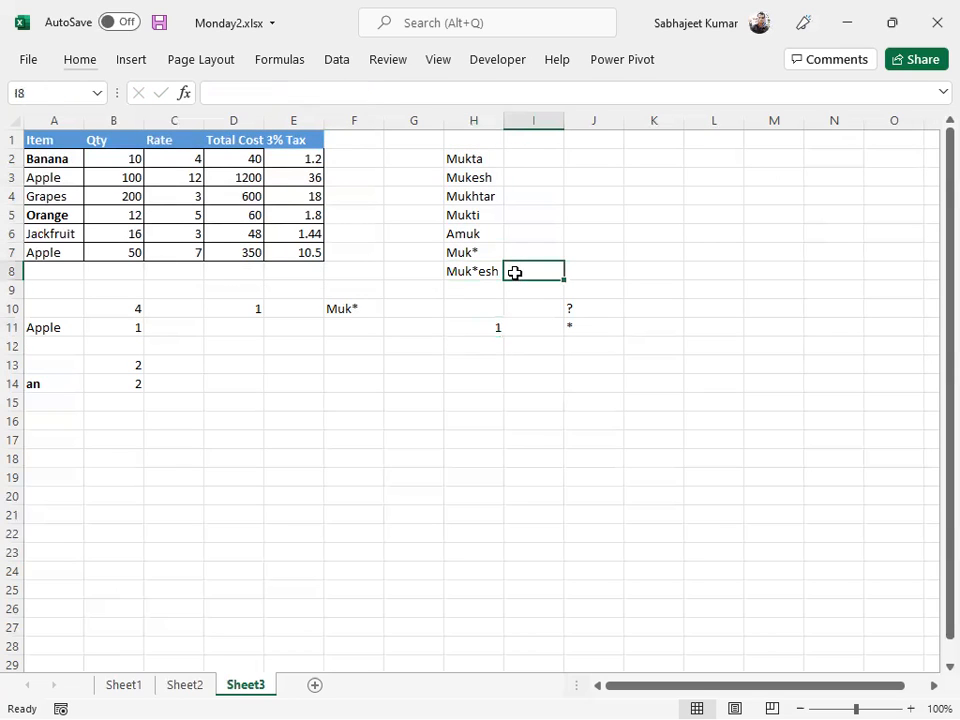
{"action": "left_click", "coordinate": [484, 326]}
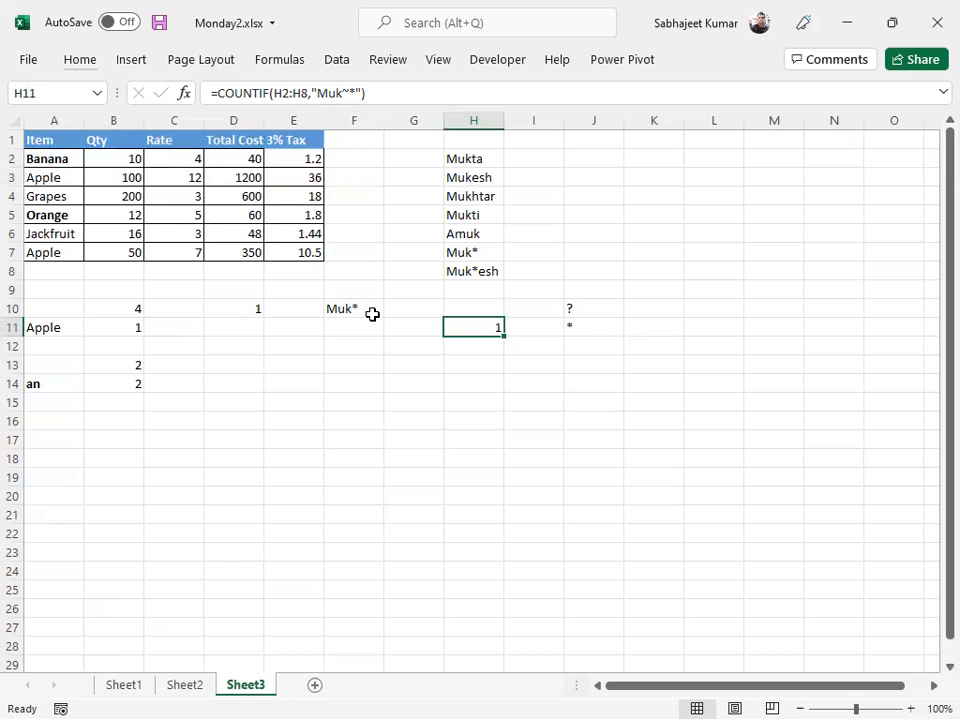
Switch to the Word document Contents.docx, review the COUNTIF topics under Module 3, and return to the Monday2.xlsx workbook in Excel.
{"action": "key", "text": "alt+Tab"}
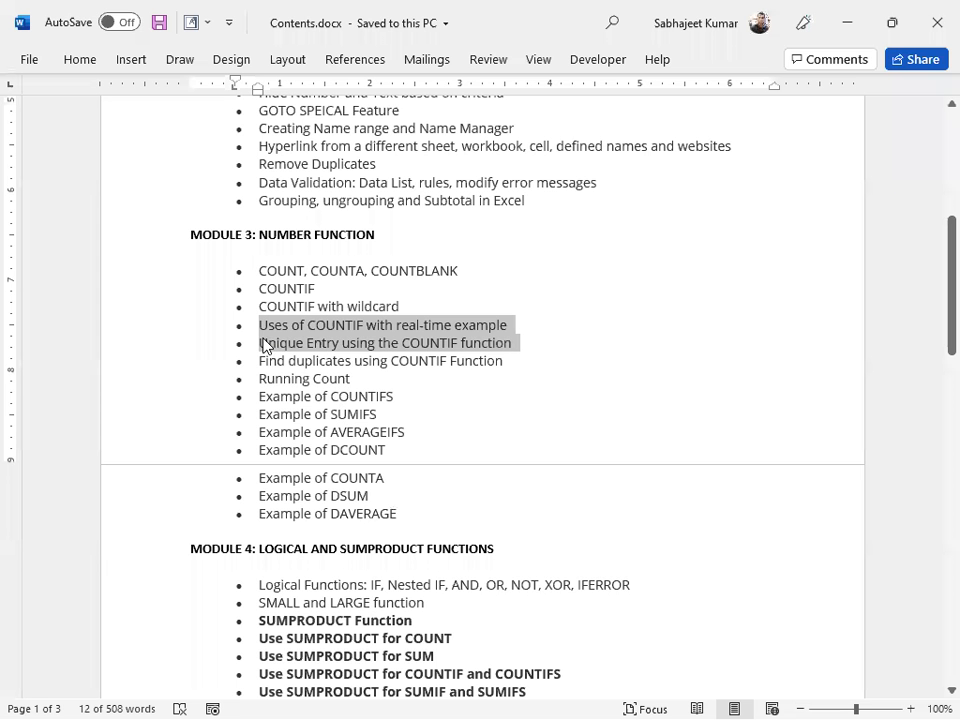
{"action": "left_click", "coordinate": [527, 328]}
{"action": "key", "text": "ctrl+shift+Left"}
{"action": "left_click", "coordinate": [259, 270], "text": "shift"}
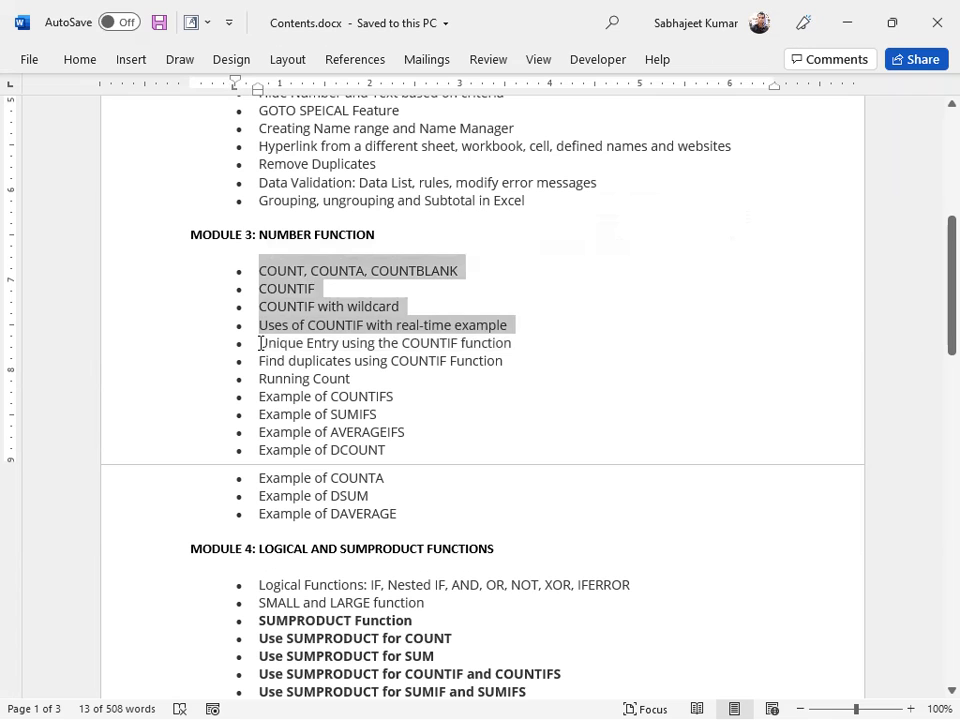
{"action": "left_click_drag", "start_coordinate": [294, 343], "coordinate": [519, 336]}
{"action": "key", "text": "Left"}
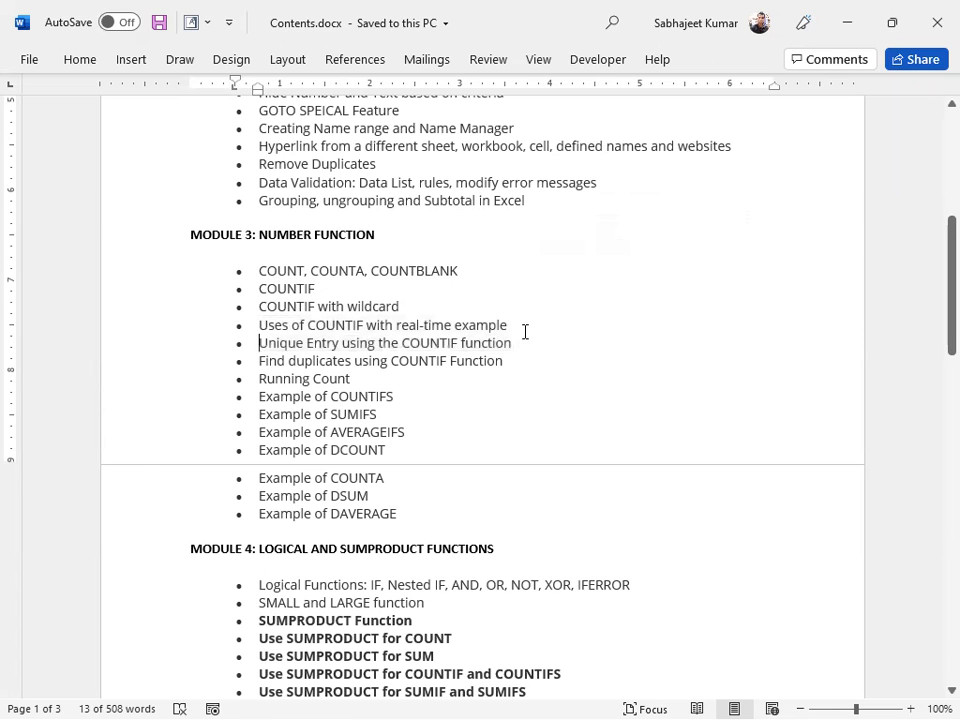
{"action": "key", "text": "alt+Tab"}
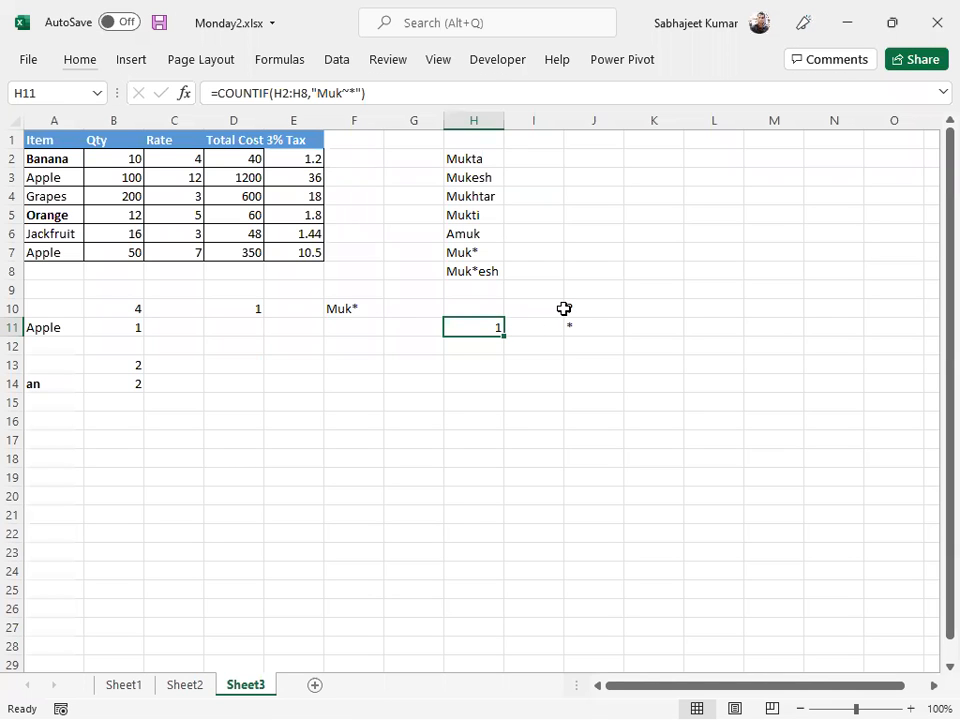
Compare the wildcard in J10 and the COUNTIF formula in H11 with the list entry in H7.
{"action": "left_click", "coordinate": [564, 309]}
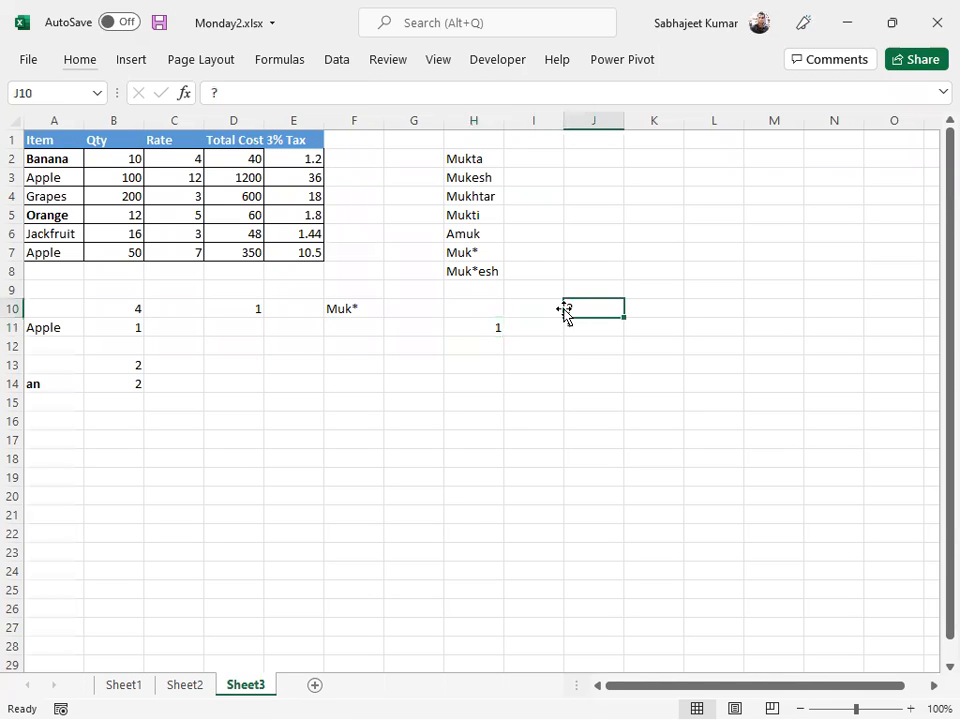
{"action": "left_click", "coordinate": [487, 329]}
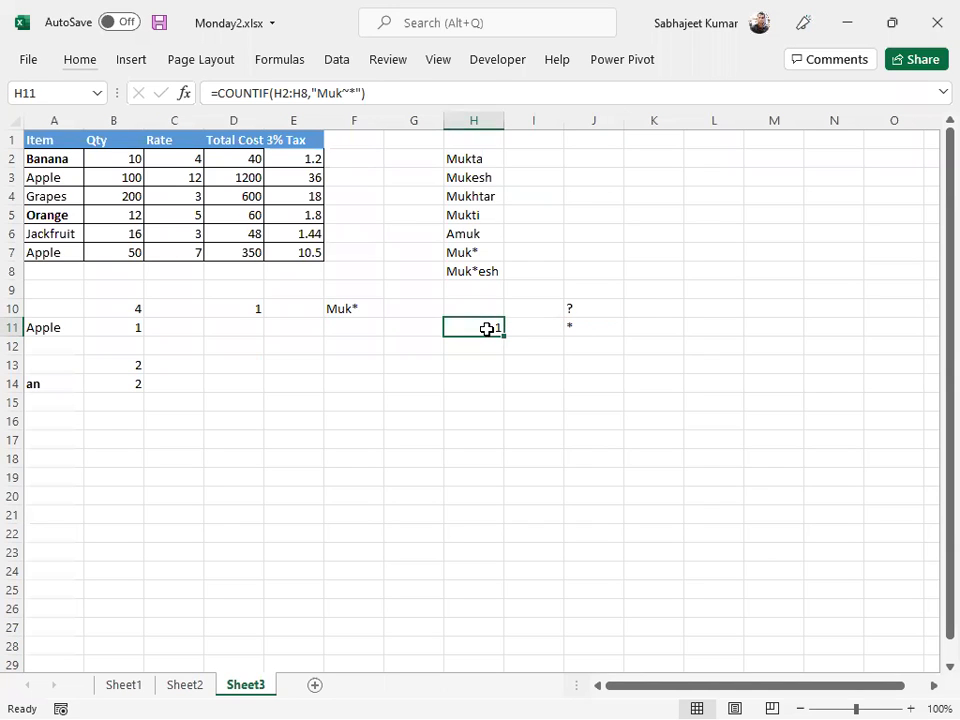
{"action": "left_click", "coordinate": [474, 253]}
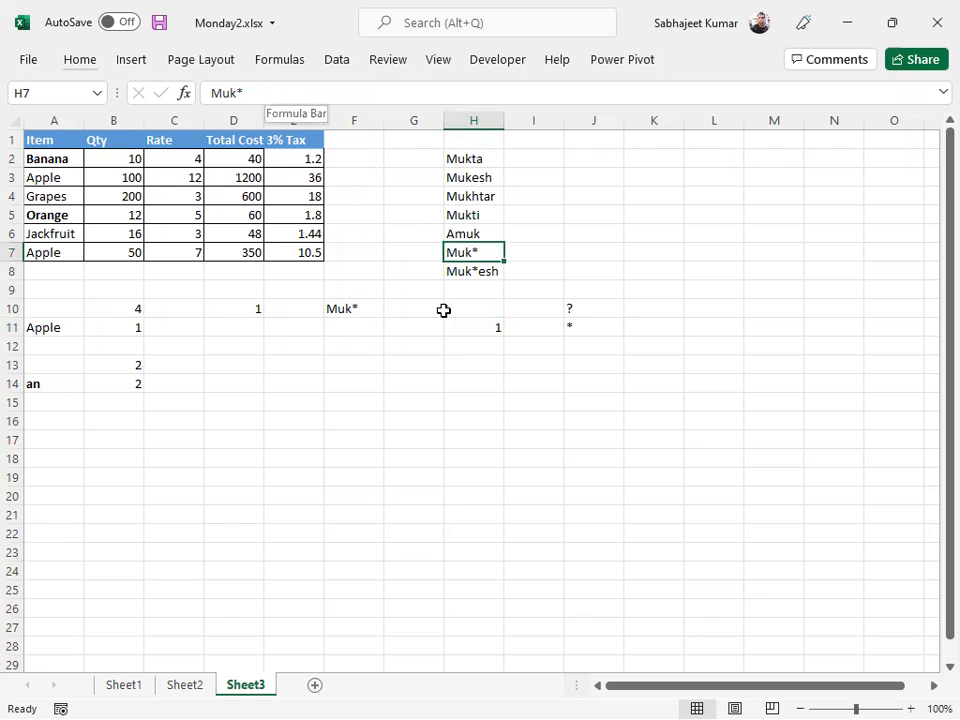
{"action": "left_click", "coordinate": [468, 325]}
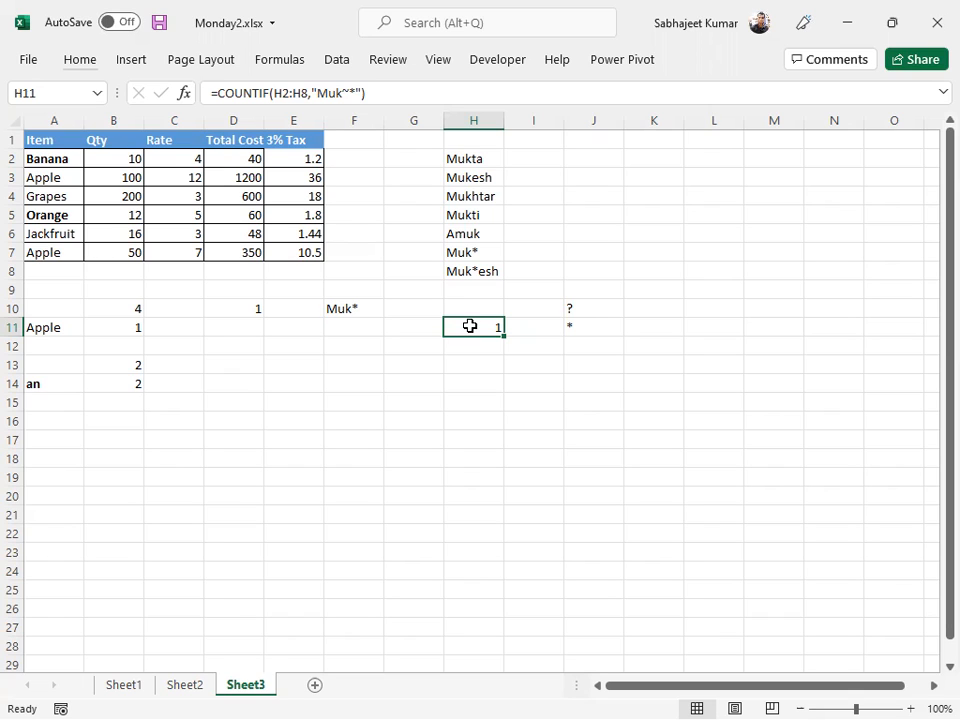
Replace the asterisk in list entry H7 with a question mark so it reads "Muk?".
{"action": "left_click", "coordinate": [476, 252]}
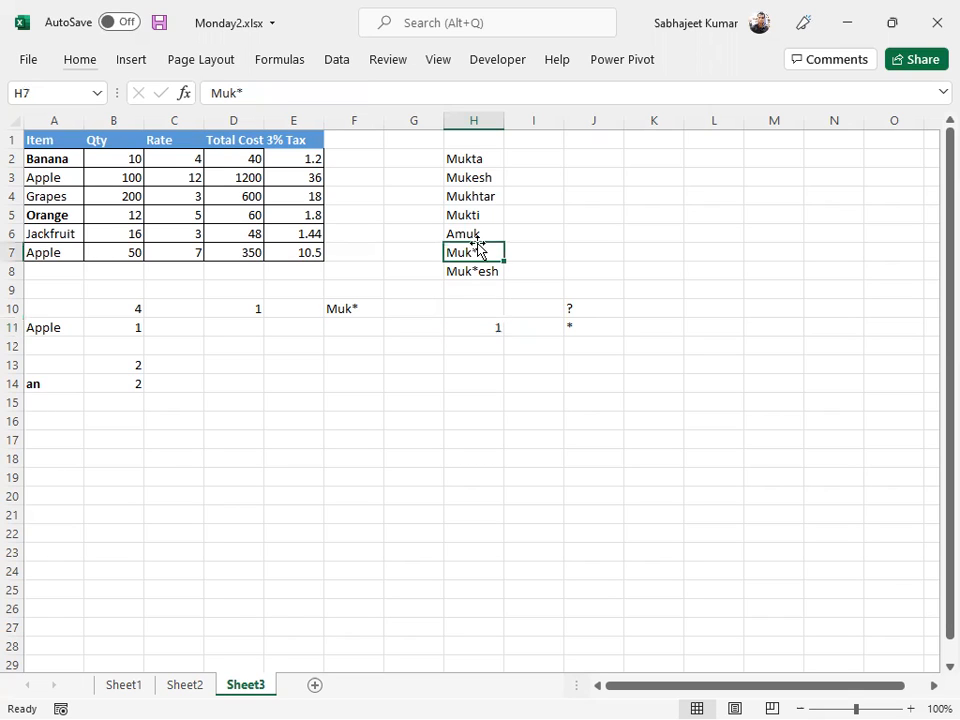
{"action": "left_click", "coordinate": [287, 97]}
{"action": "key", "text": "BackSpace"}
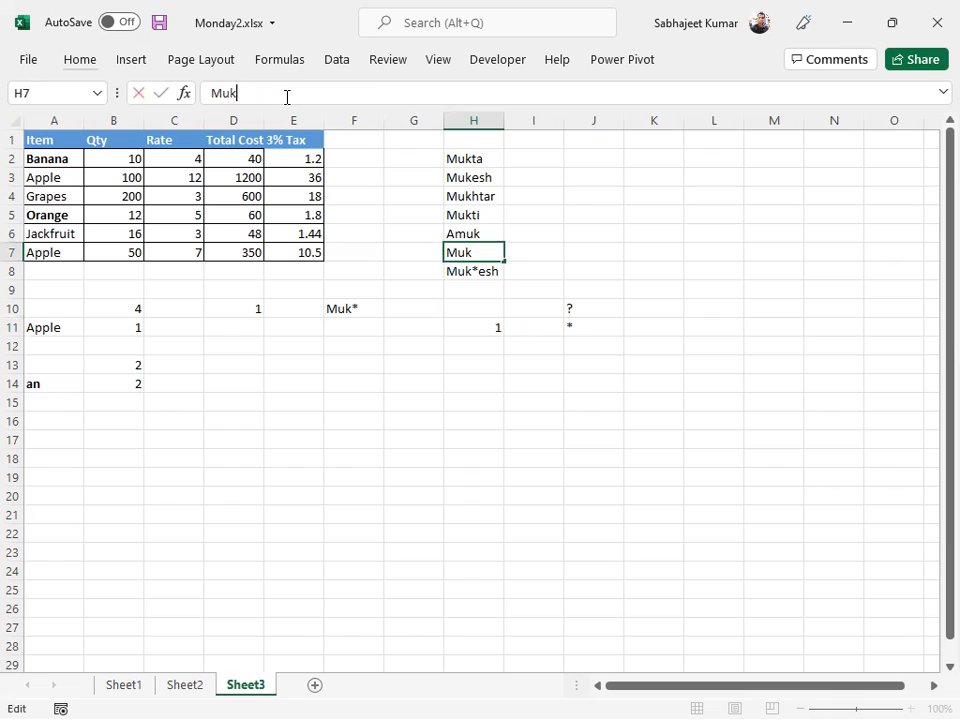
{"action": "type", "text": "?"}
{"action": "key", "text": "Return"}
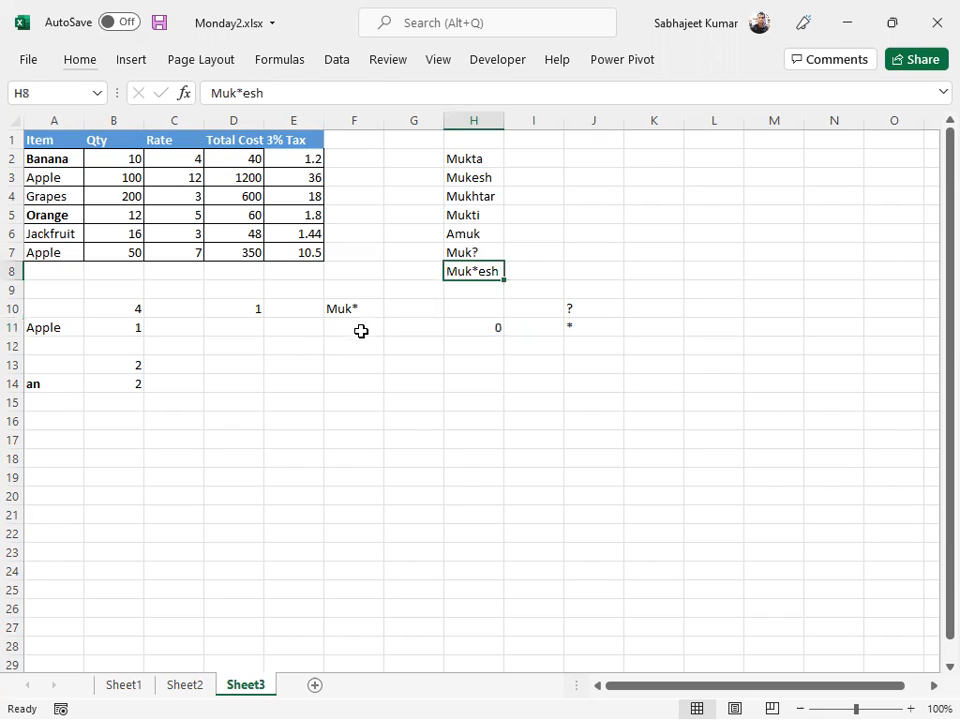
Add the entry "Muke" in cell H9 below the list.
{"action": "left_click", "coordinate": [485, 298]}
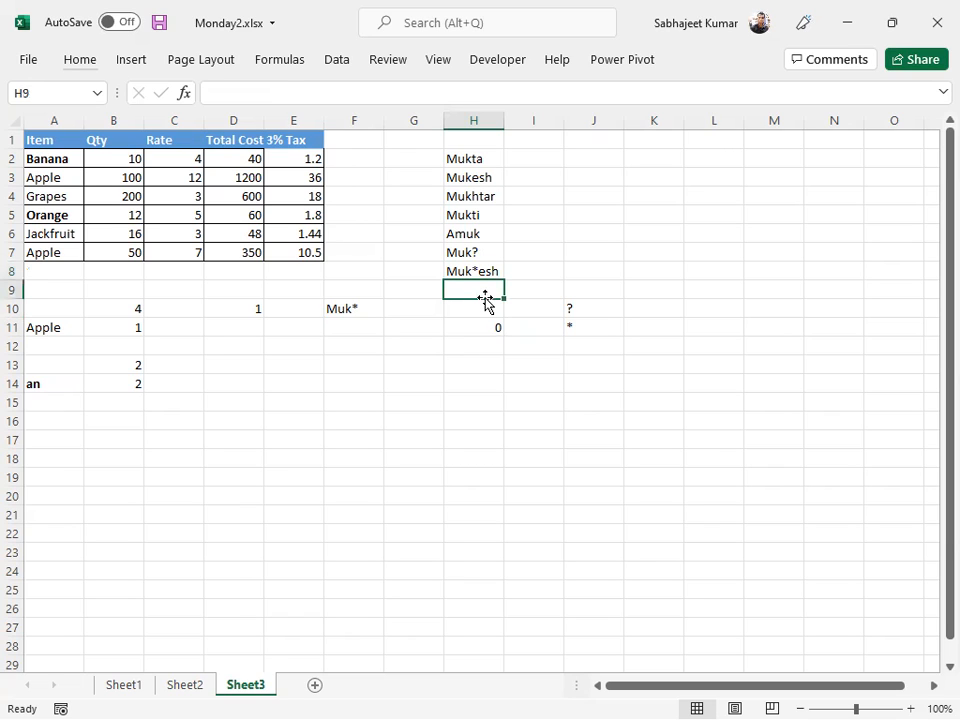
{"action": "type", "text": "Muk"}
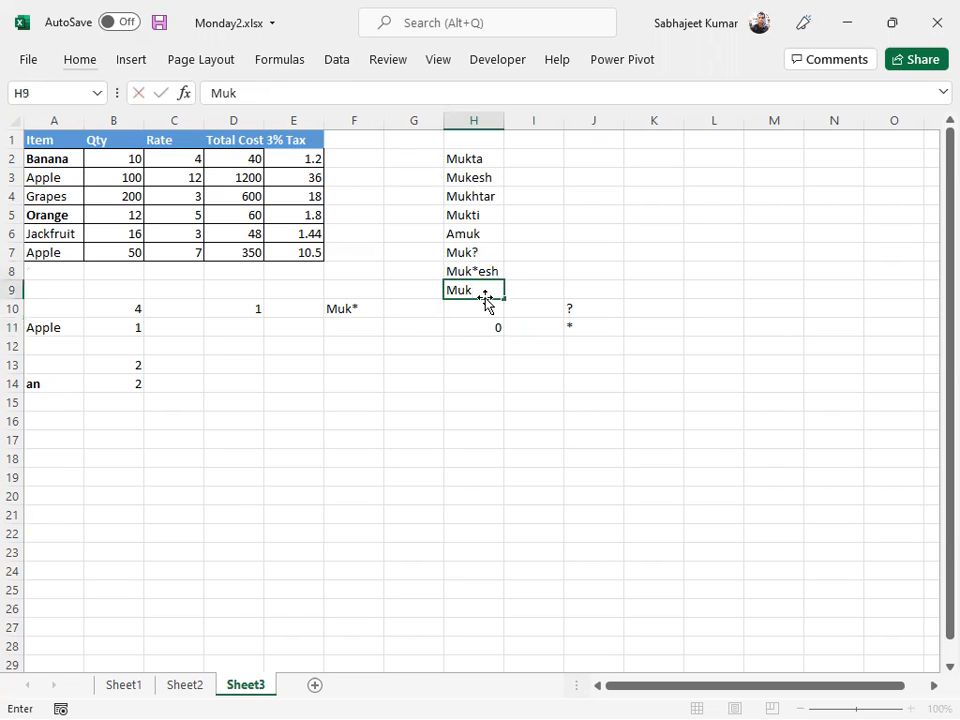
{"action": "type", "text": "e"}
{"action": "key", "text": "BackSpace"}
{"action": "key", "text": "Return"}
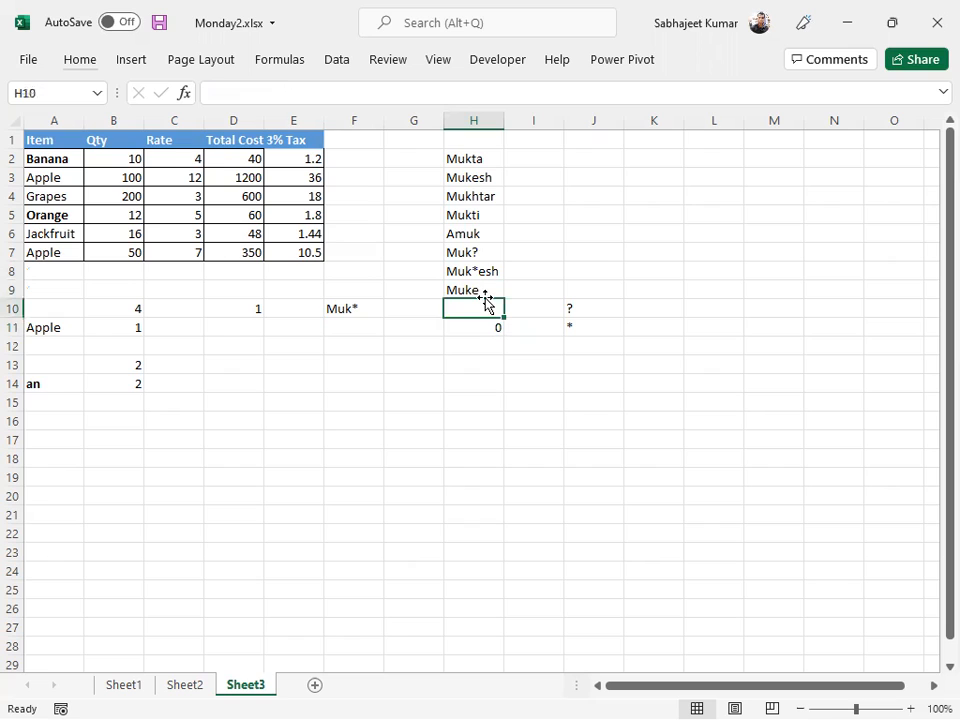
Enter the header "Name" in cell H1 and turn on filtering for the list in column H.
{"action": "left_click", "coordinate": [468, 140]}
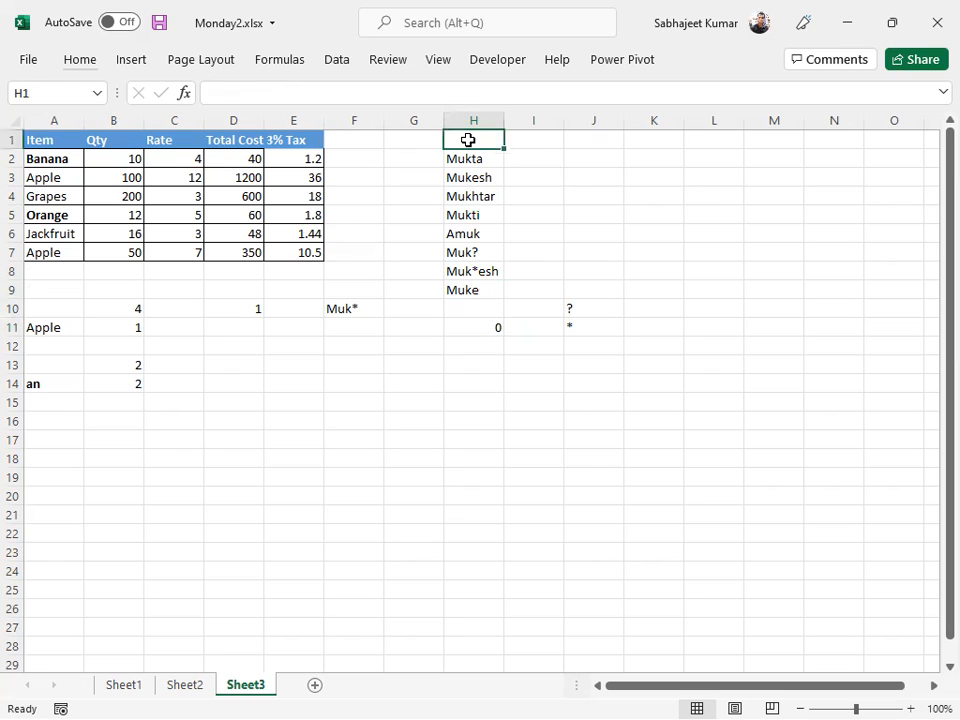
{"action": "type", "text": "Name"}
{"action": "key", "text": "Return"}
{"action": "left_click", "coordinate": [468, 140]}
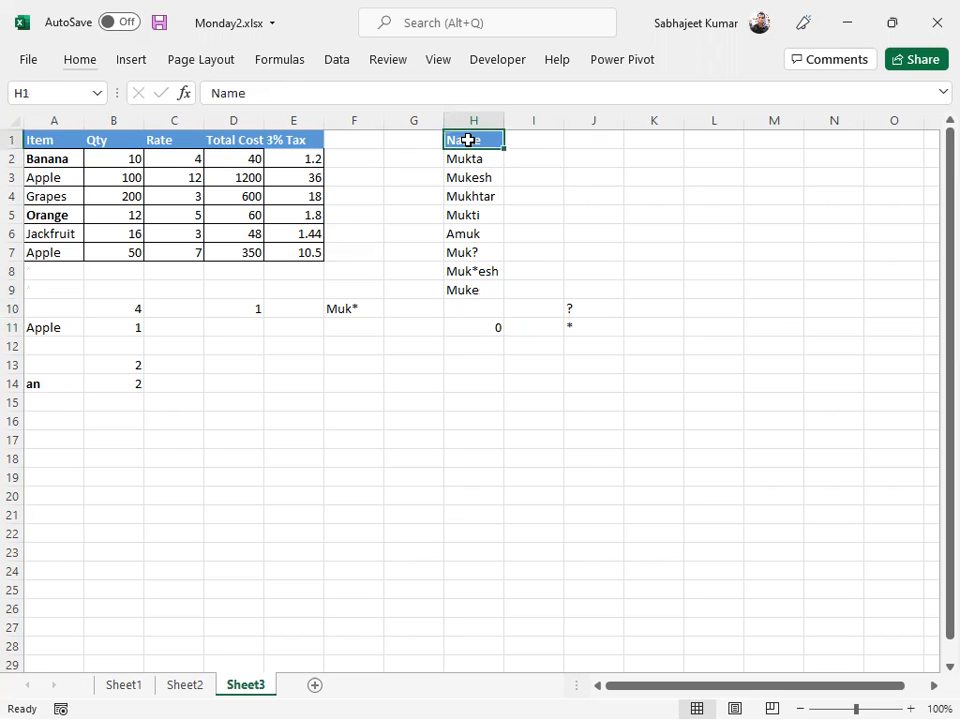
{"action": "key", "text": "ctrl+shift+l"}
Copy the list entries in H7:H9 to the cells starting at H15.
{"action": "left_click", "coordinate": [479, 255]}
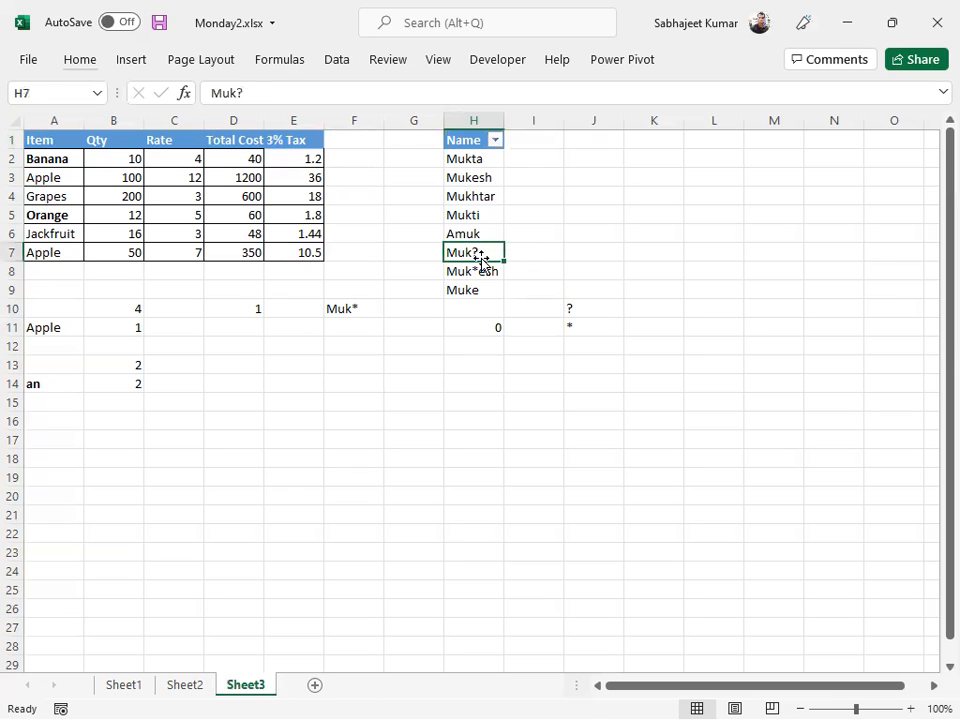
{"action": "left_click_drag", "start_coordinate": [467, 246], "coordinate": [477, 281]}
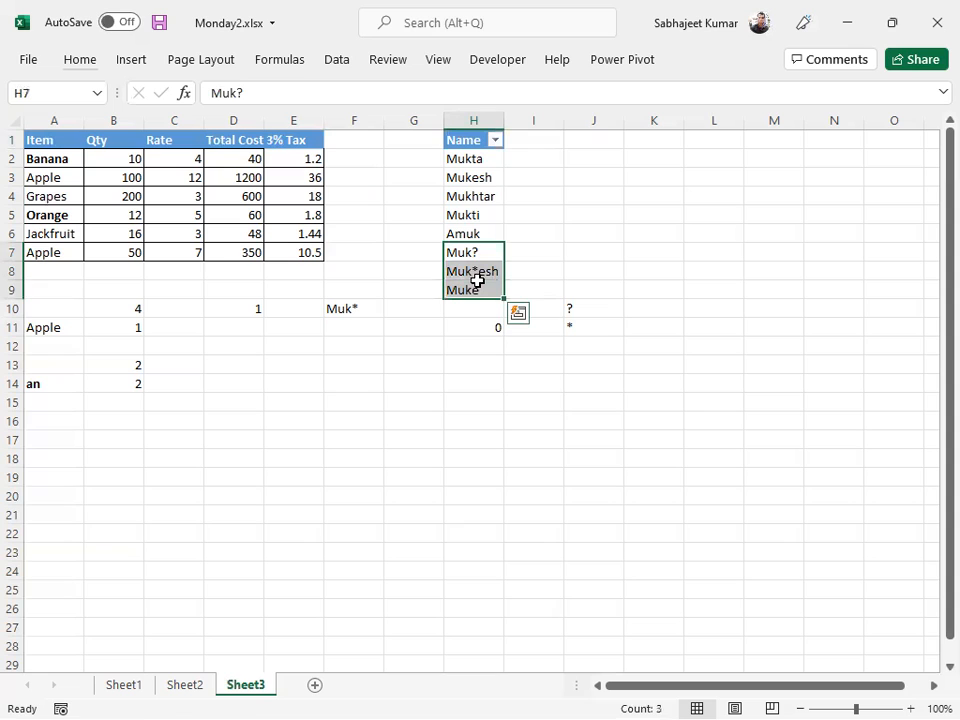
{"action": "key", "text": "ctrl+c"}
{"action": "left_click", "coordinate": [467, 409]}
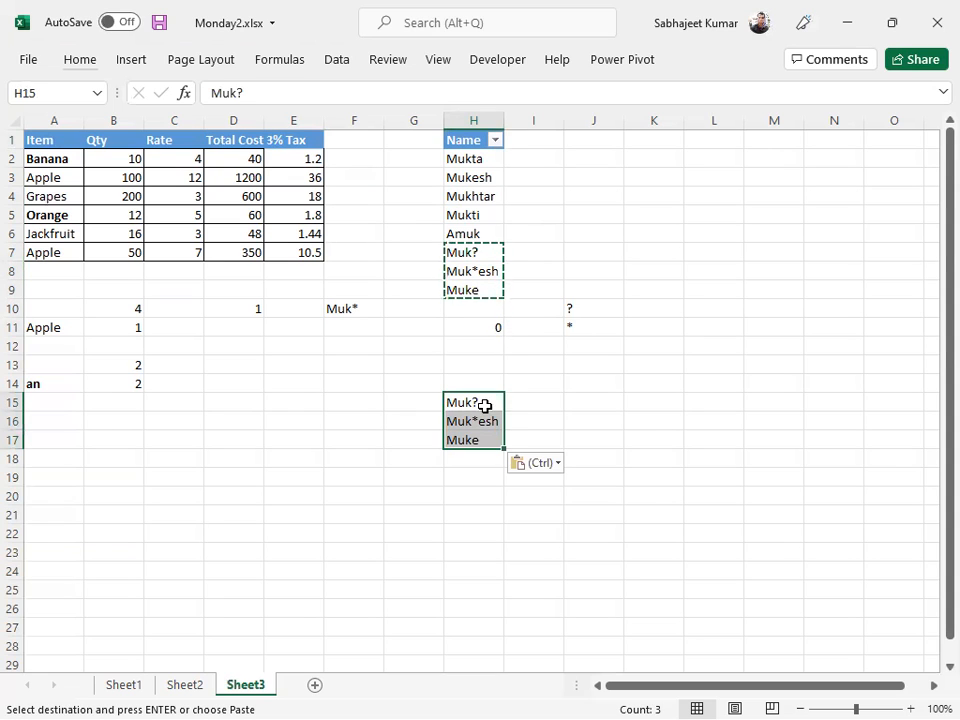
{"action": "left_click", "coordinate": [487, 404]}
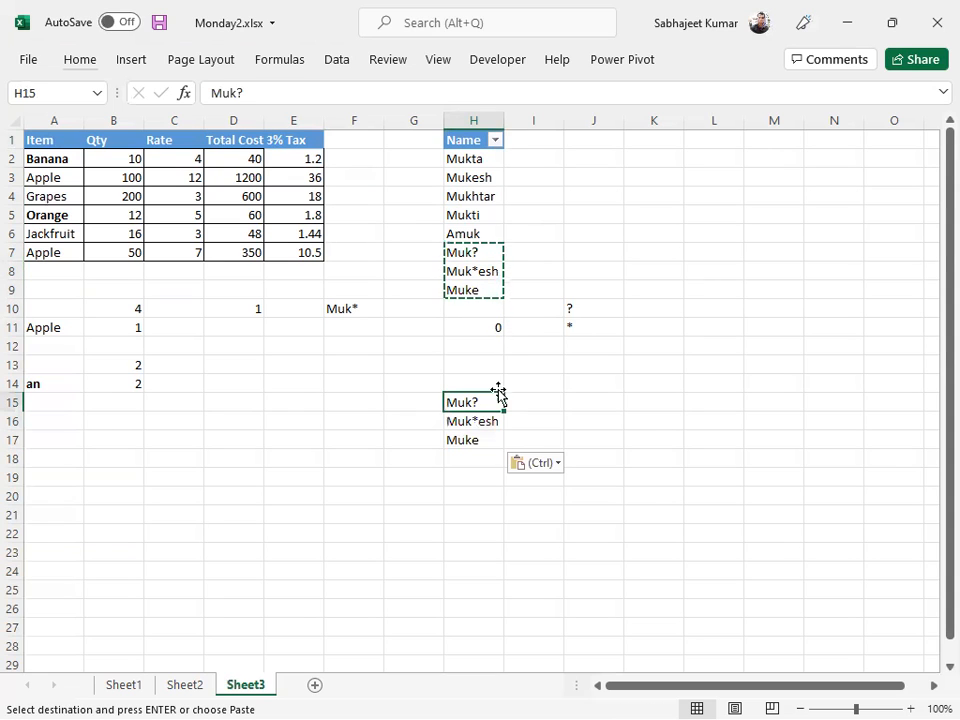
Filter the Name column to show only the entry "Muk?", and clear that filter.
{"action": "left_click", "coordinate": [494, 142]}
{"action": "left_click", "coordinate": [308, 361]}
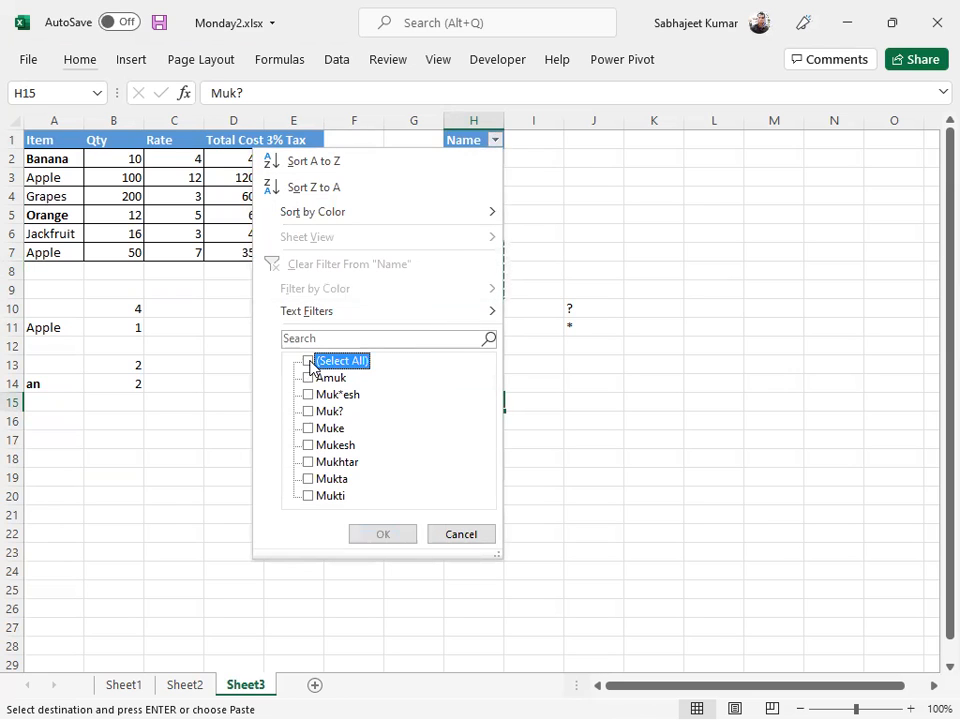
{"action": "left_click", "coordinate": [308, 411]}
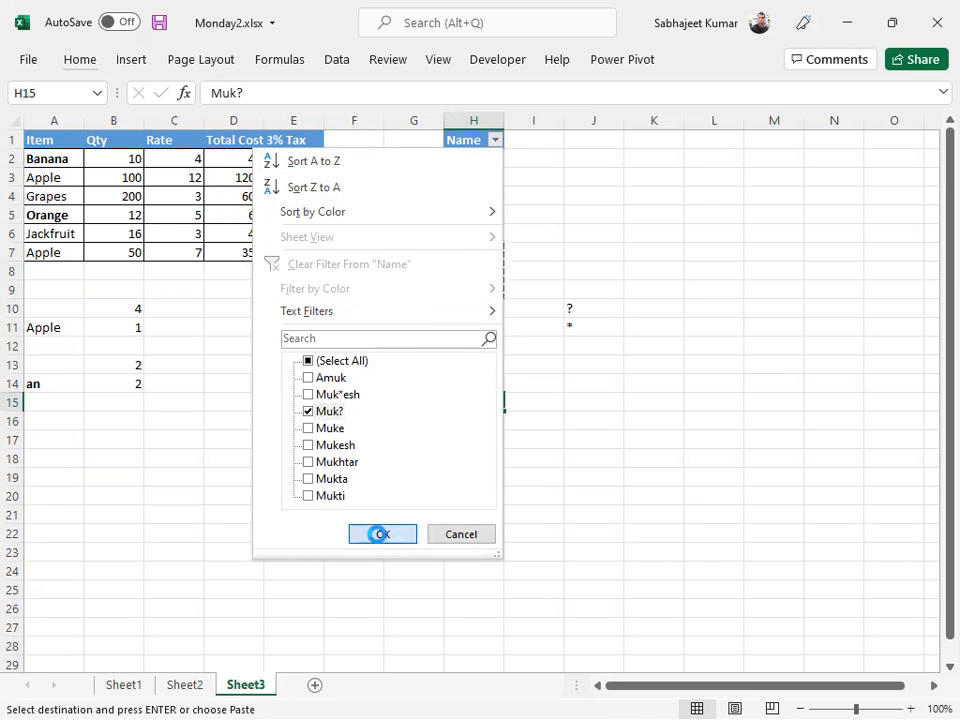
{"action": "left_click", "coordinate": [377, 533]}
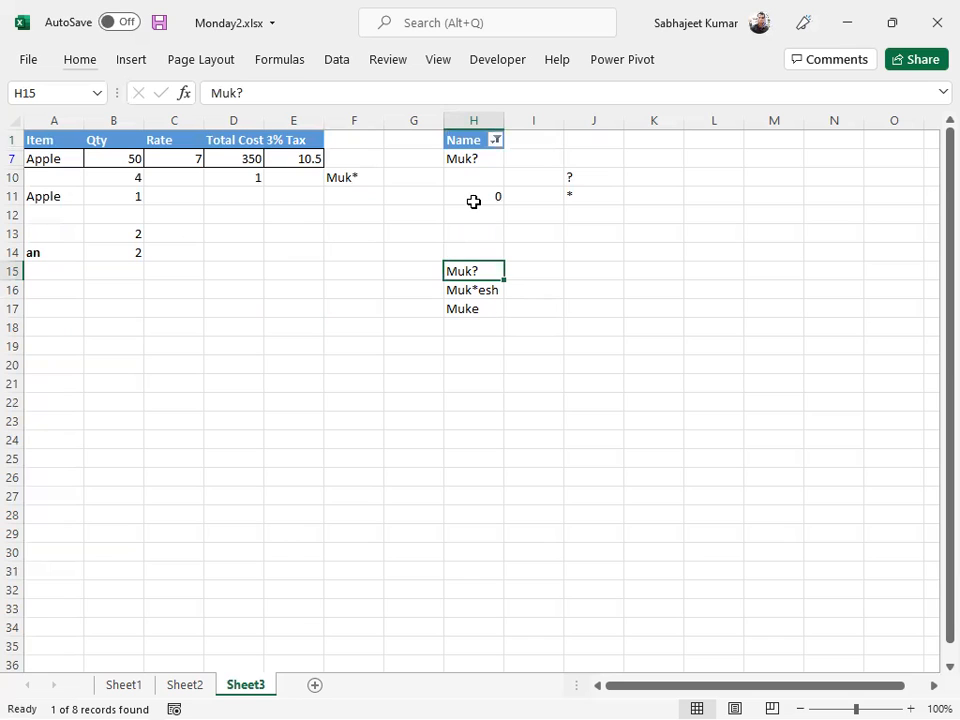
{"action": "left_click", "coordinate": [494, 142]}
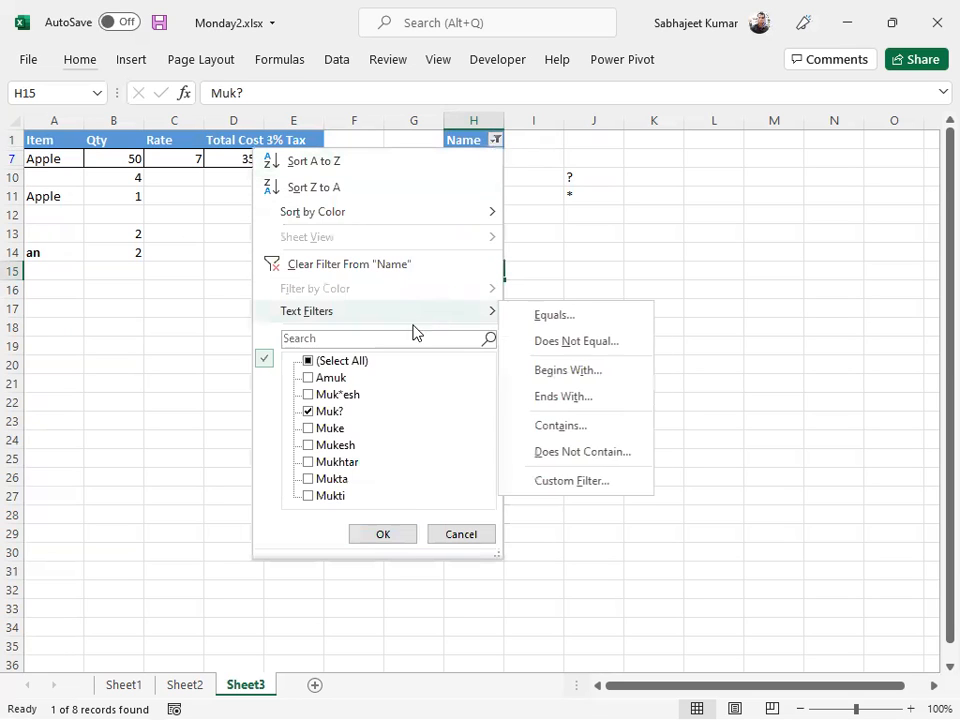
{"action": "left_click", "coordinate": [357, 264]}
Apply a custom text filter to the Name column for entries that contain "Muk?".
{"action": "left_click", "coordinate": [495, 142]}
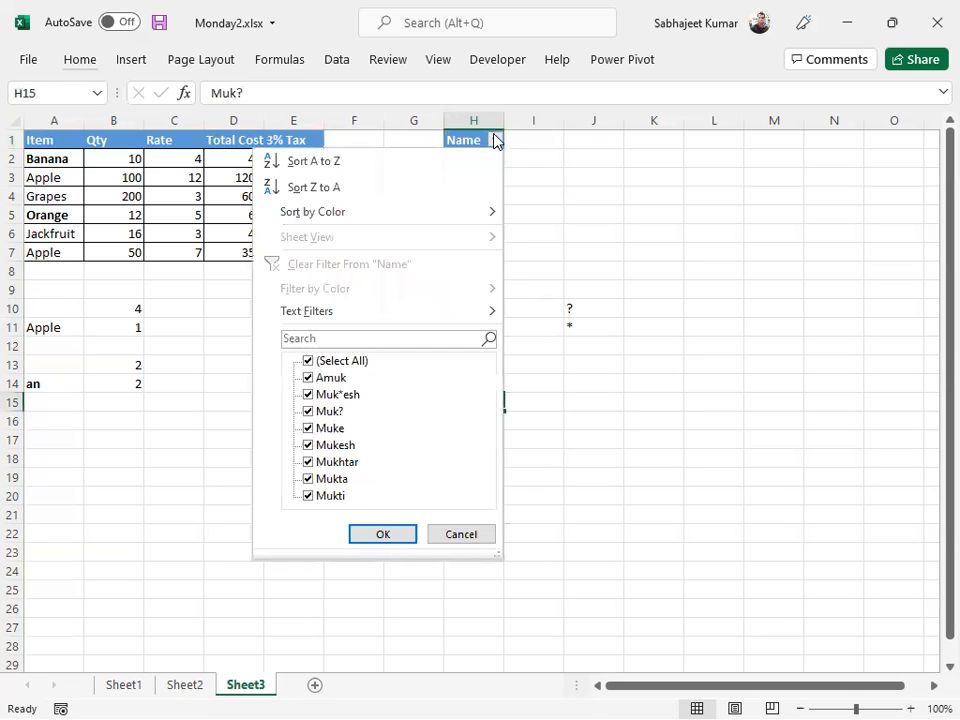
{"action": "mouse_move", "coordinate": [456, 315]}
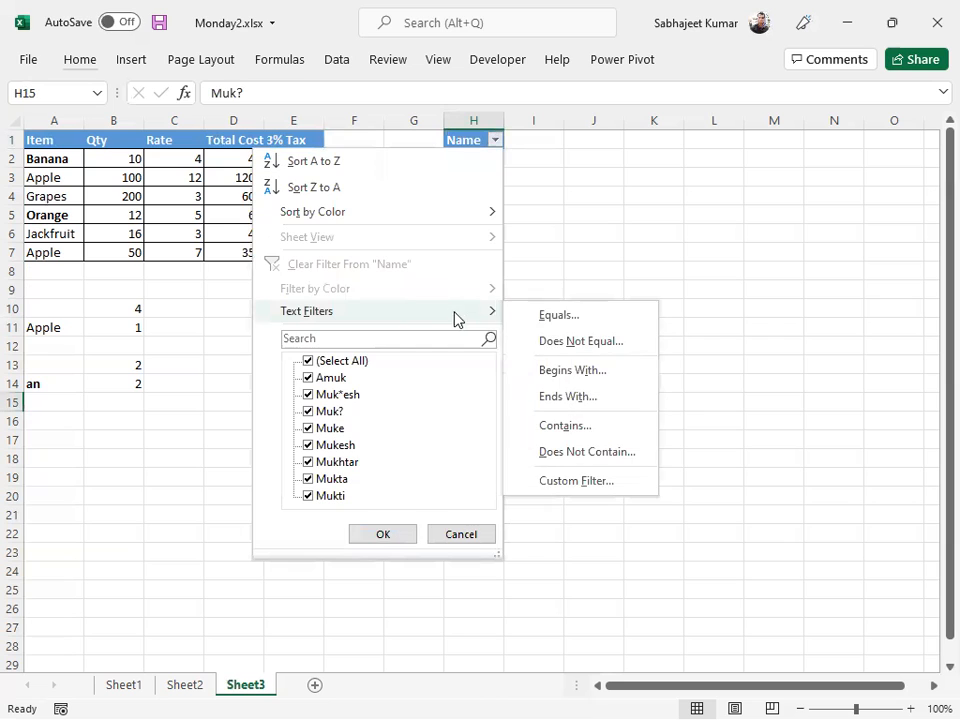
{"action": "left_click", "coordinate": [570, 430]}
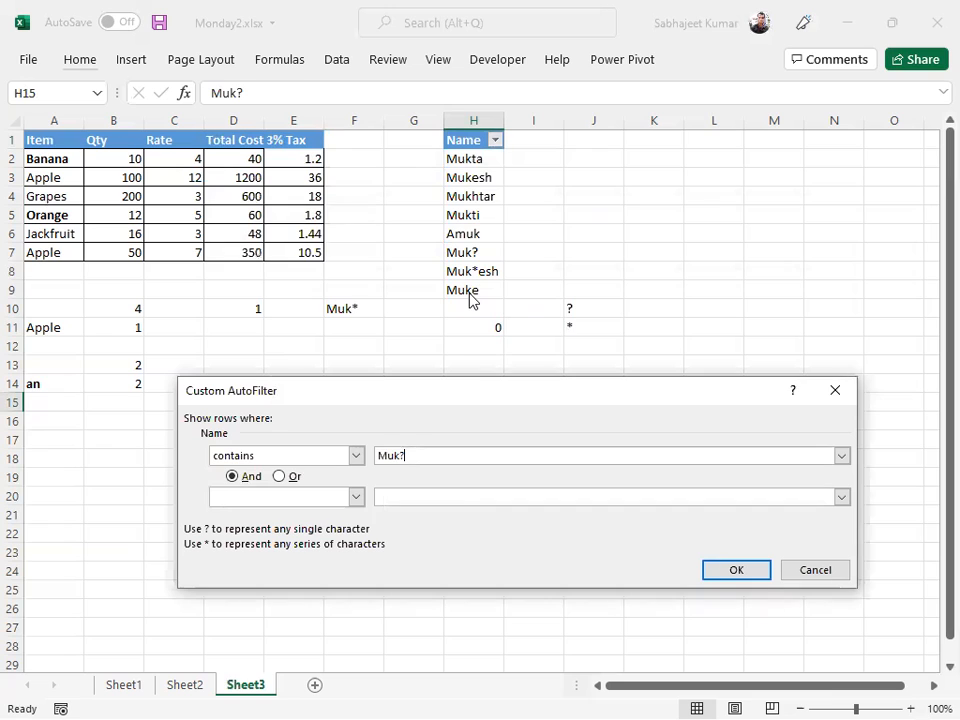
{"action": "left_click_drag", "start_coordinate": [405, 457], "coordinate": [400, 456]}
{"action": "left_click", "coordinate": [735, 570]}
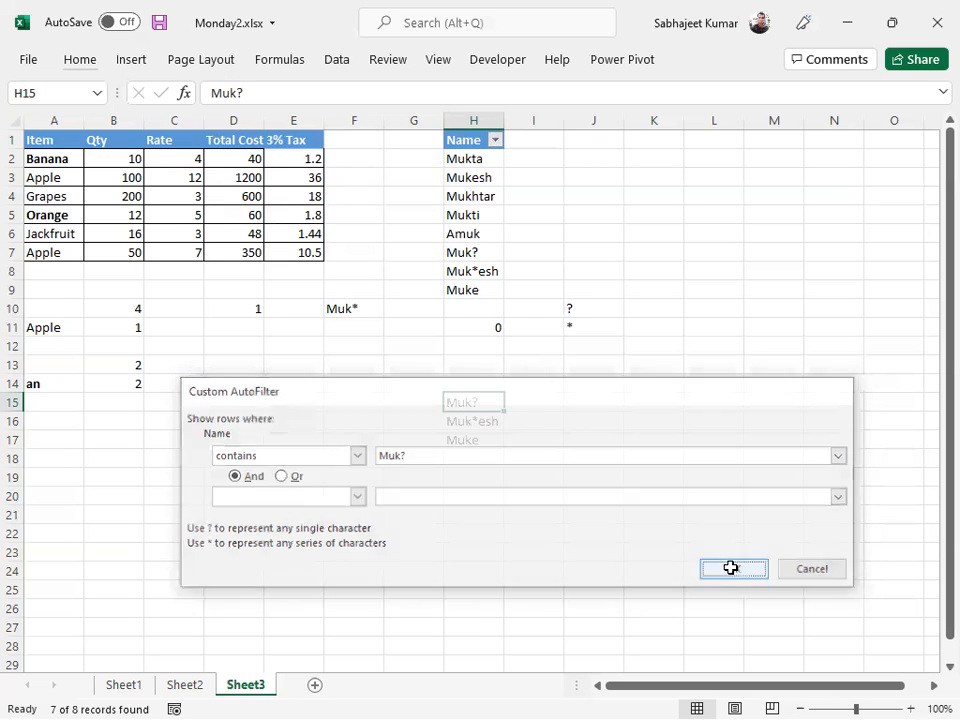
Change the Name column's custom text filter to show entries that begin with "Muk?".
{"action": "left_click", "coordinate": [493, 144]}
{"action": "mouse_move", "coordinate": [452, 320]}
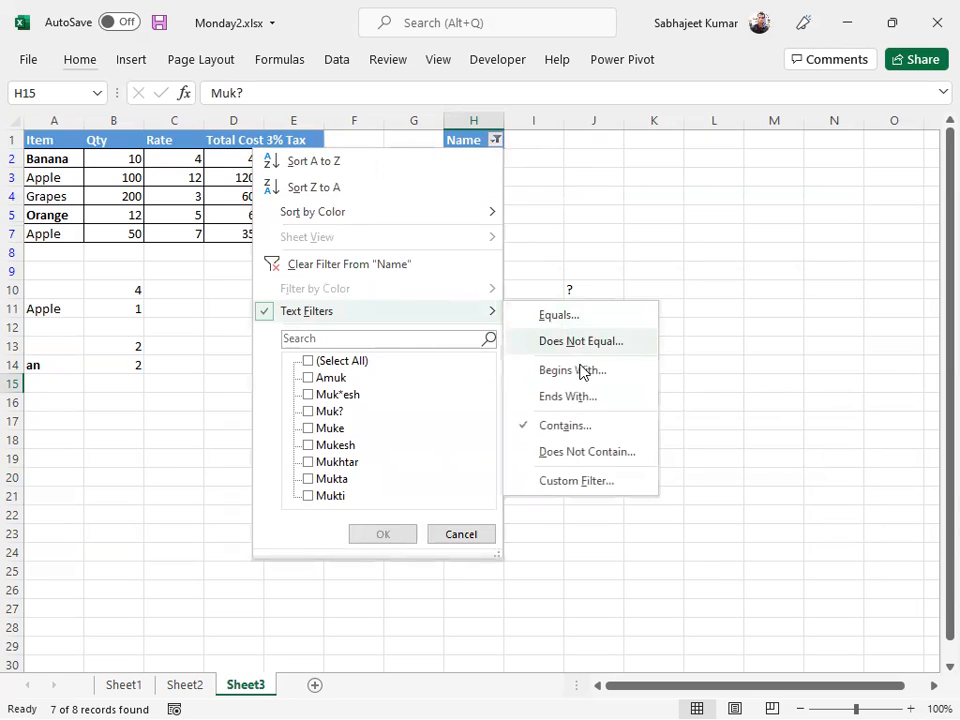
{"action": "left_click", "coordinate": [562, 426]}
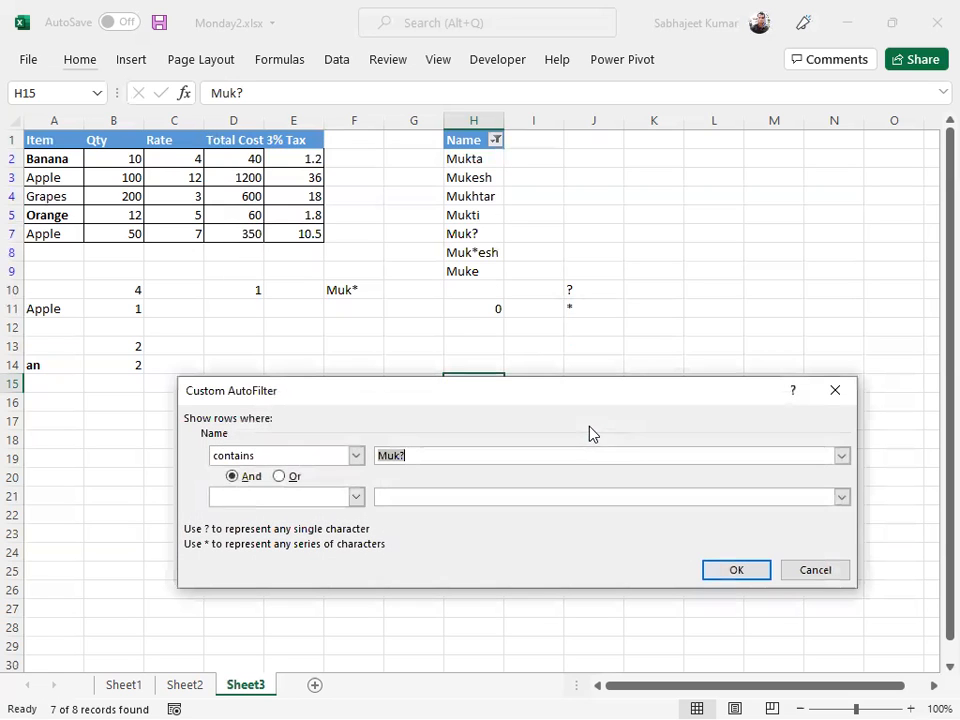
{"action": "left_click", "coordinate": [356, 456]}
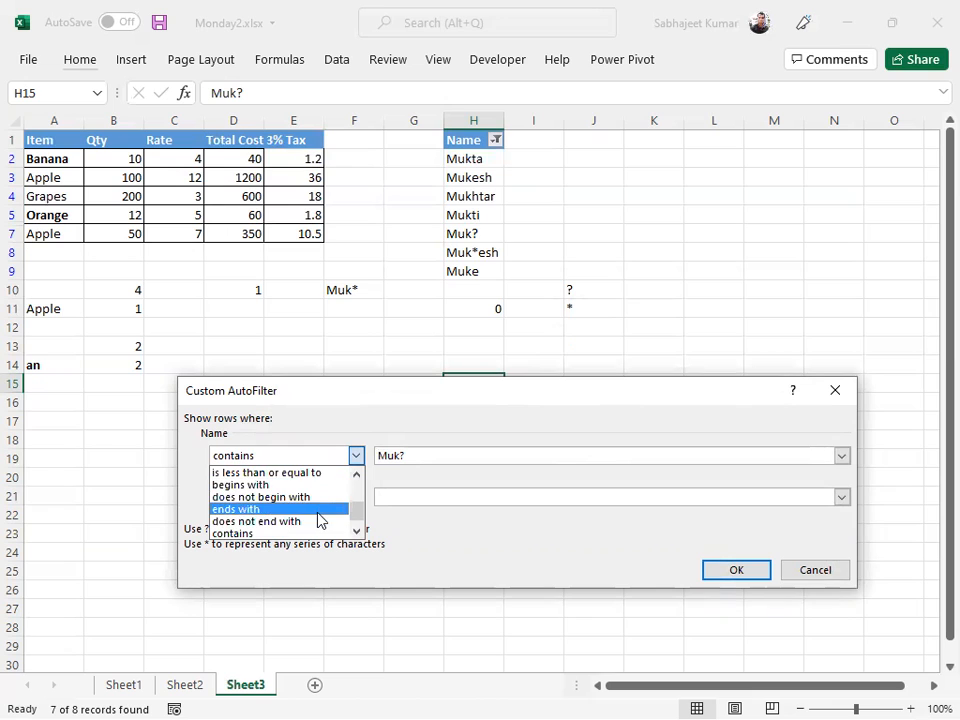
{"action": "scroll", "coordinate": [312, 510], "scroll_direction": "up", "scroll_amount": 1}
{"action": "scroll", "coordinate": [312, 505], "scroll_direction": "up", "scroll_amount": 3}
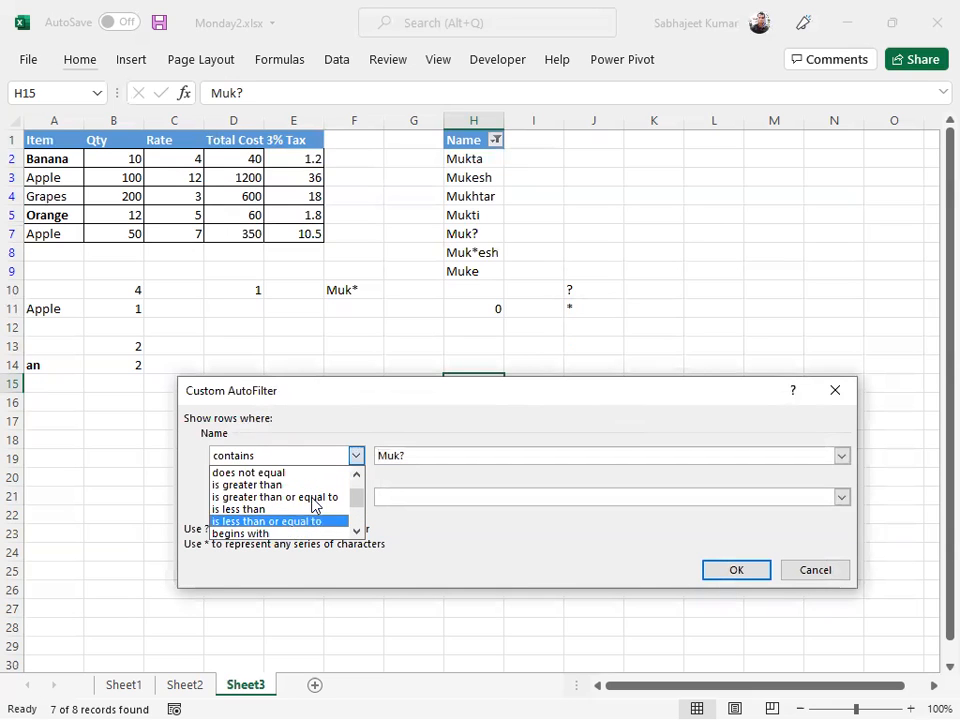
{"action": "scroll", "coordinate": [312, 503], "scroll_direction": "down", "scroll_amount": 1}
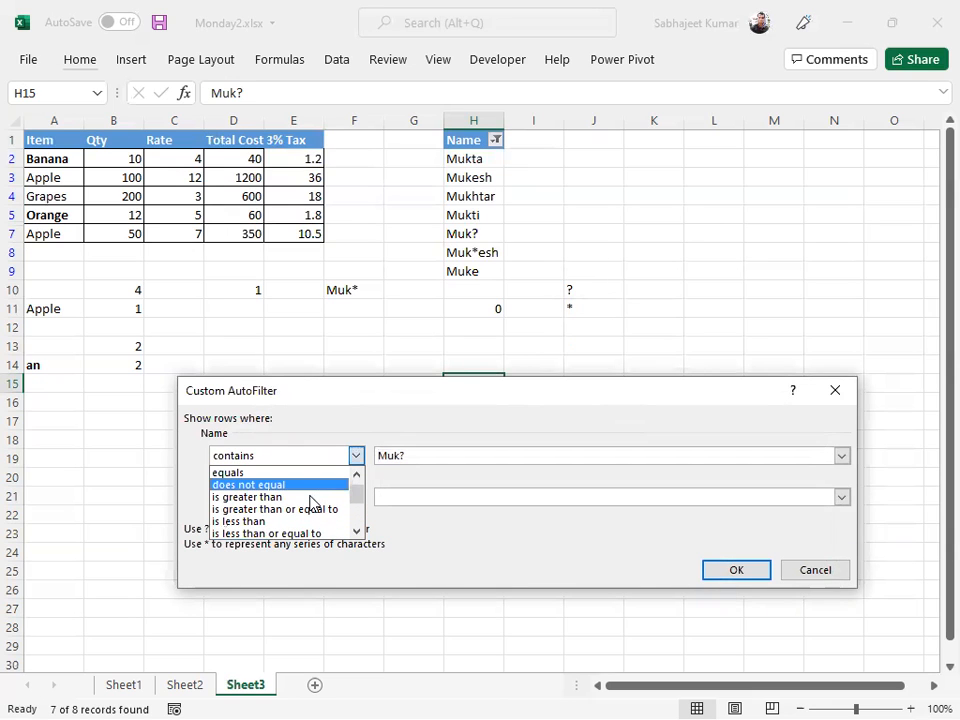
{"action": "scroll", "coordinate": [312, 504], "scroll_direction": "down", "scroll_amount": 1}
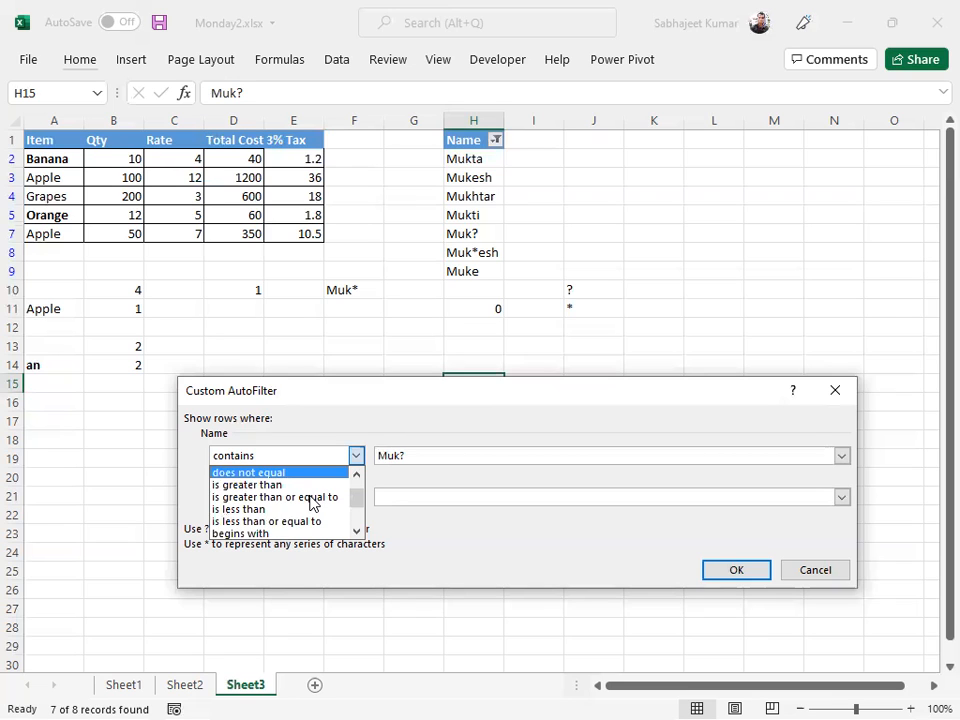
{"action": "scroll", "coordinate": [312, 503], "scroll_direction": "down", "scroll_amount": 1}
{"action": "left_click", "coordinate": [305, 521]}
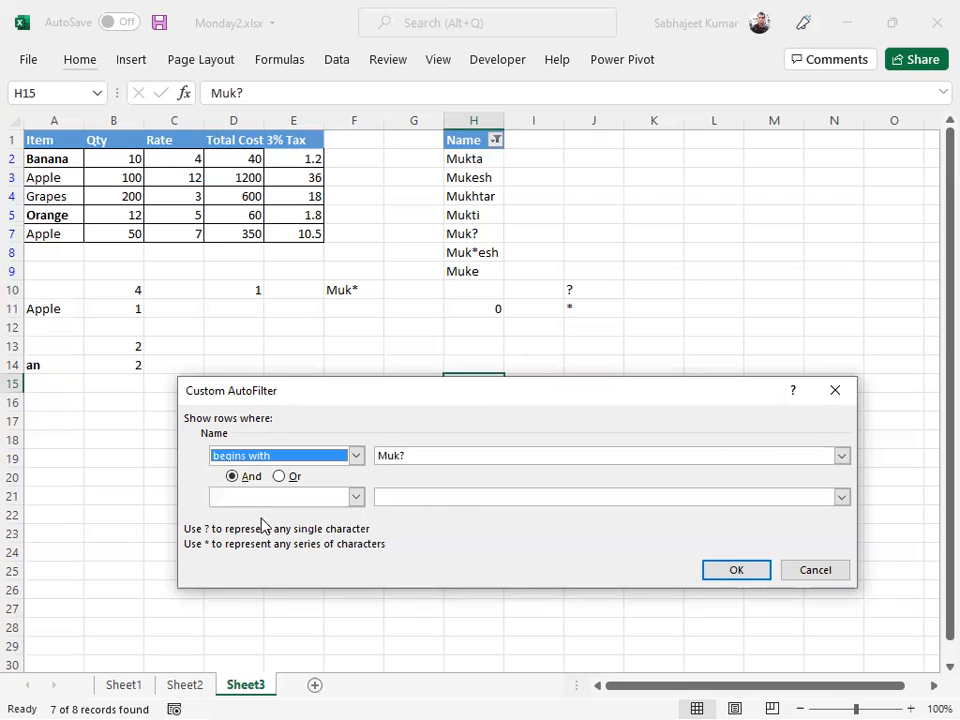
{"action": "left_click", "coordinate": [744, 574]}
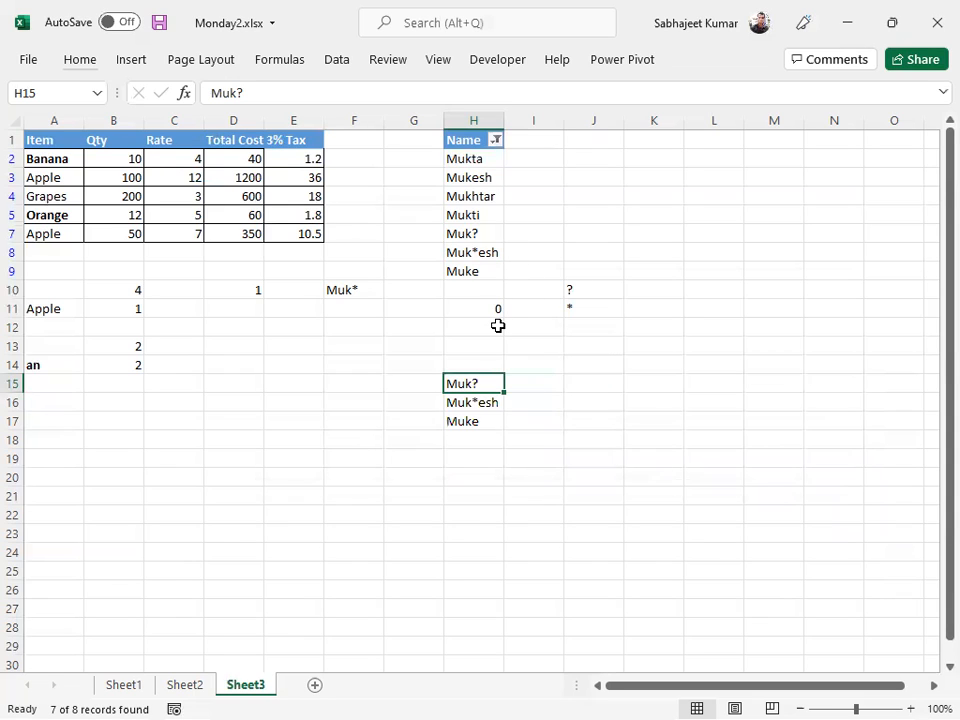
Switch the Name column's custom filter condition back to contains, keeping the criterion "Muk?".
{"action": "left_click", "coordinate": [494, 141]}
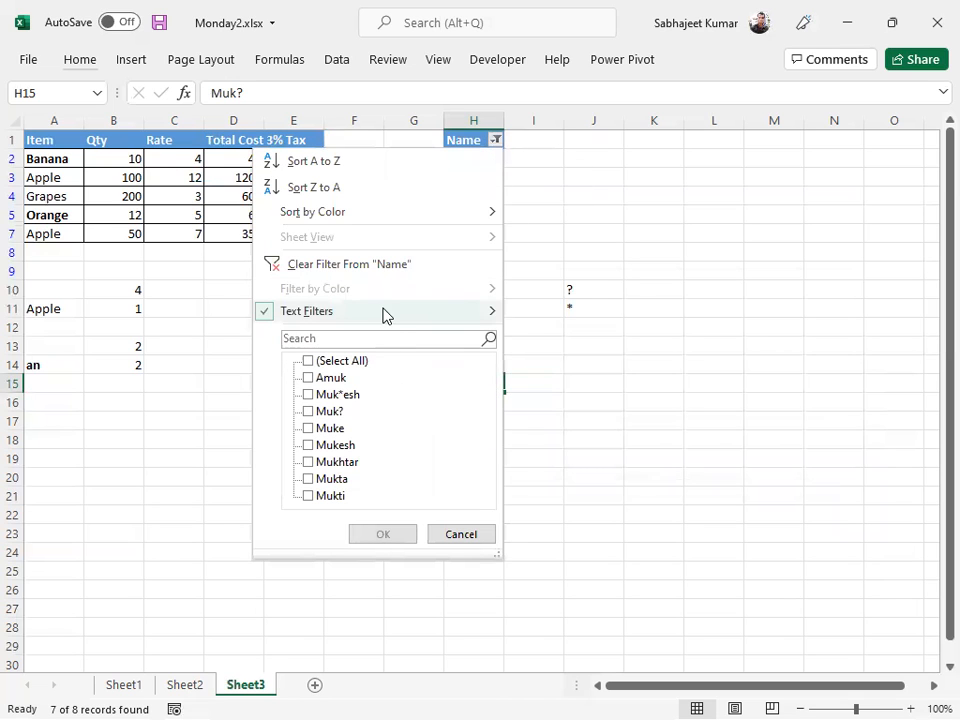
{"action": "mouse_move", "coordinate": [386, 313]}
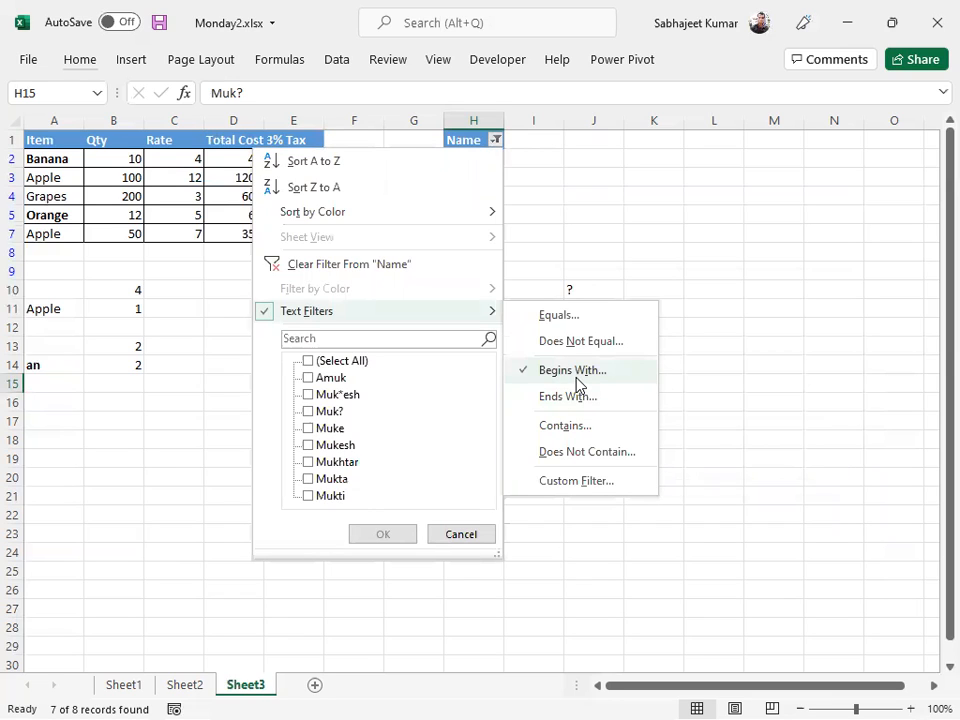
{"action": "left_click", "coordinate": [600, 484]}
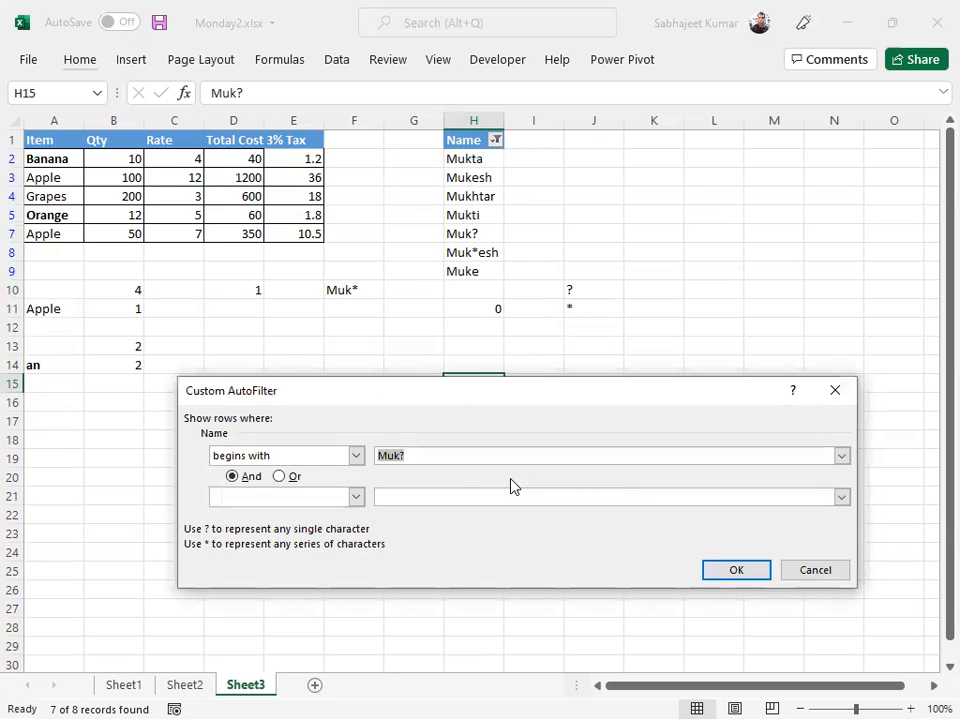
{"action": "left_click", "coordinate": [453, 456]}
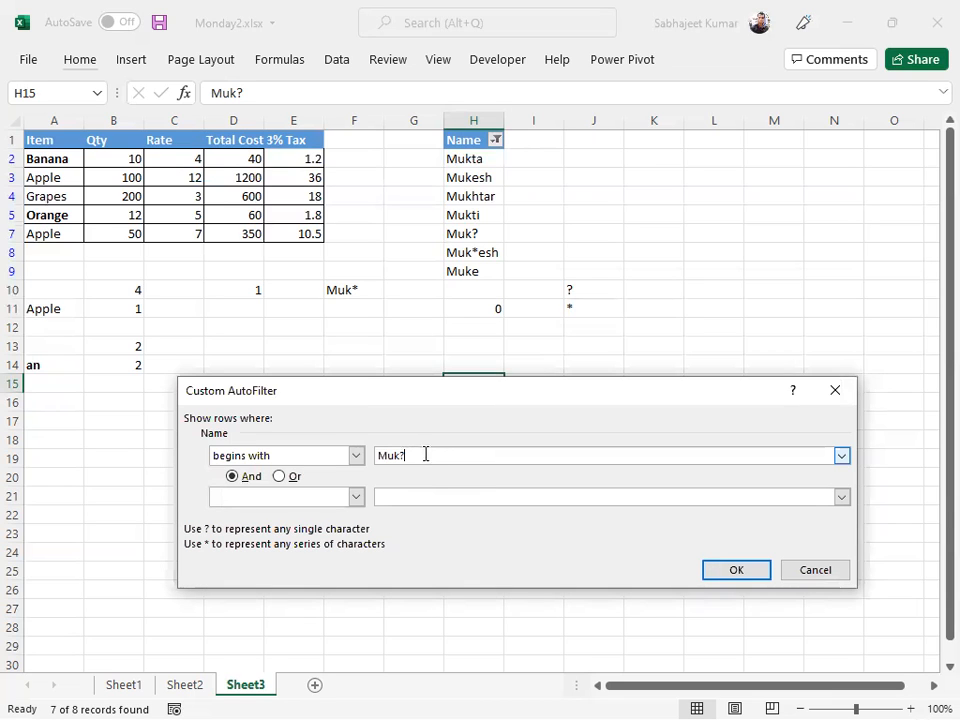
{"action": "left_click", "coordinate": [357, 456]}
{"action": "left_click_drag", "start_coordinate": [357, 497], "coordinate": [364, 529]}
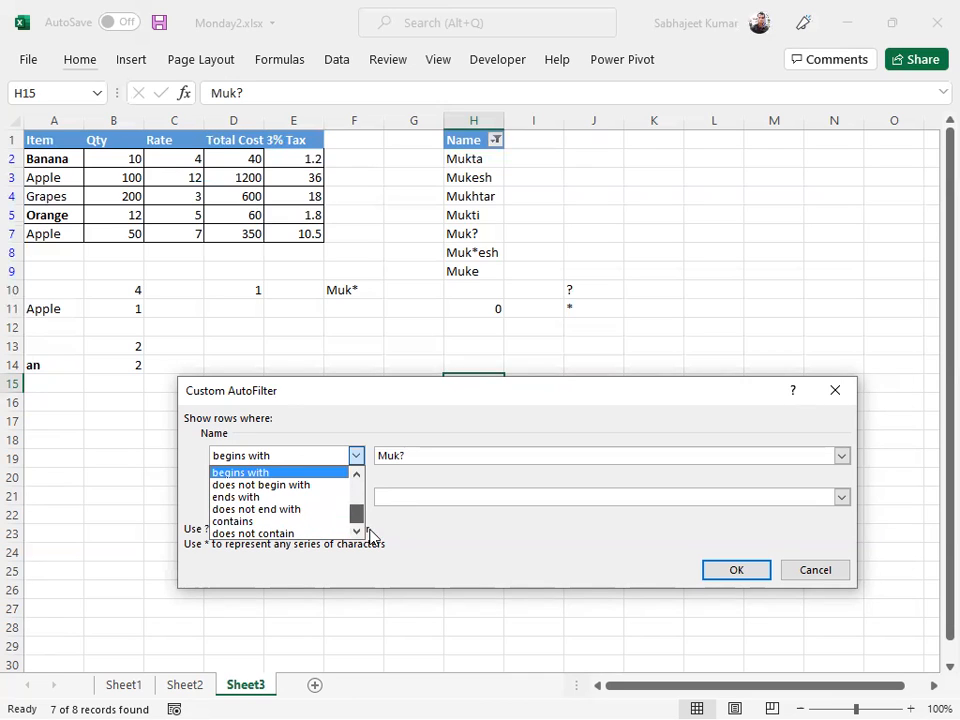
{"action": "left_click", "coordinate": [289, 522]}
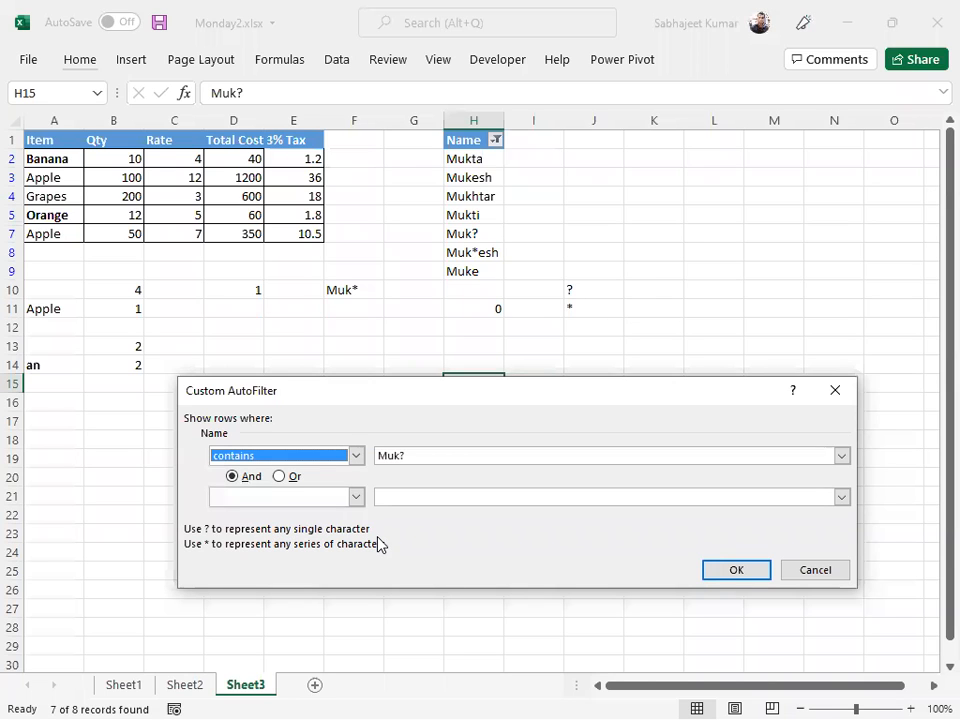
{"action": "left_click", "coordinate": [747, 572]}
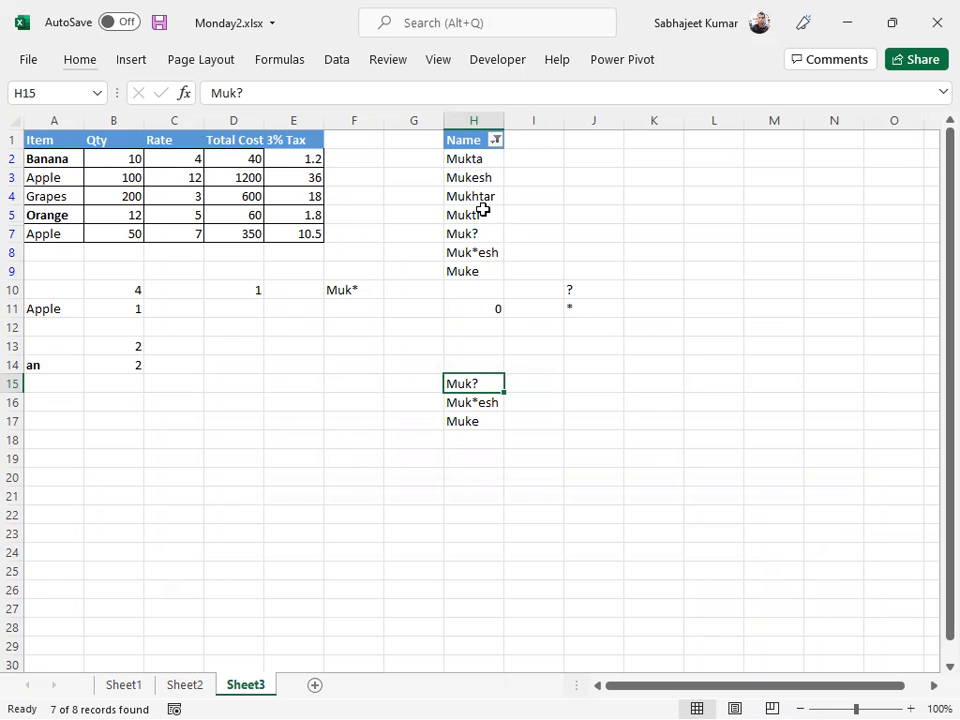
Set the Name column's custom filter criterion to contains "M???" and apply it.
{"action": "left_click", "coordinate": [496, 141]}
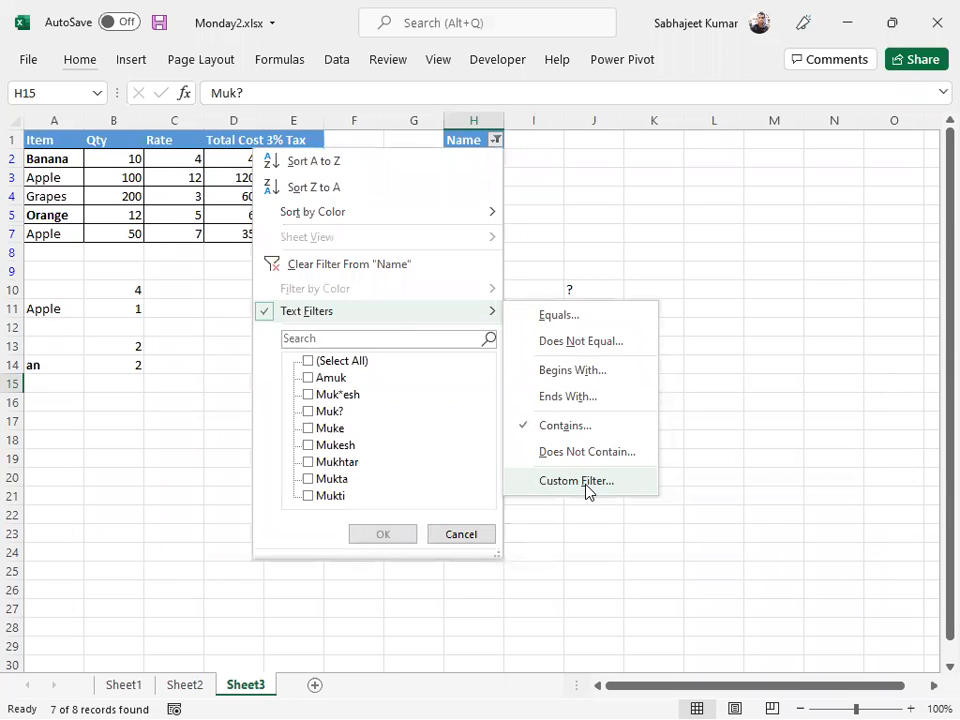
{"action": "left_click", "coordinate": [580, 481]}
{"action": "left_click", "coordinate": [408, 459]}
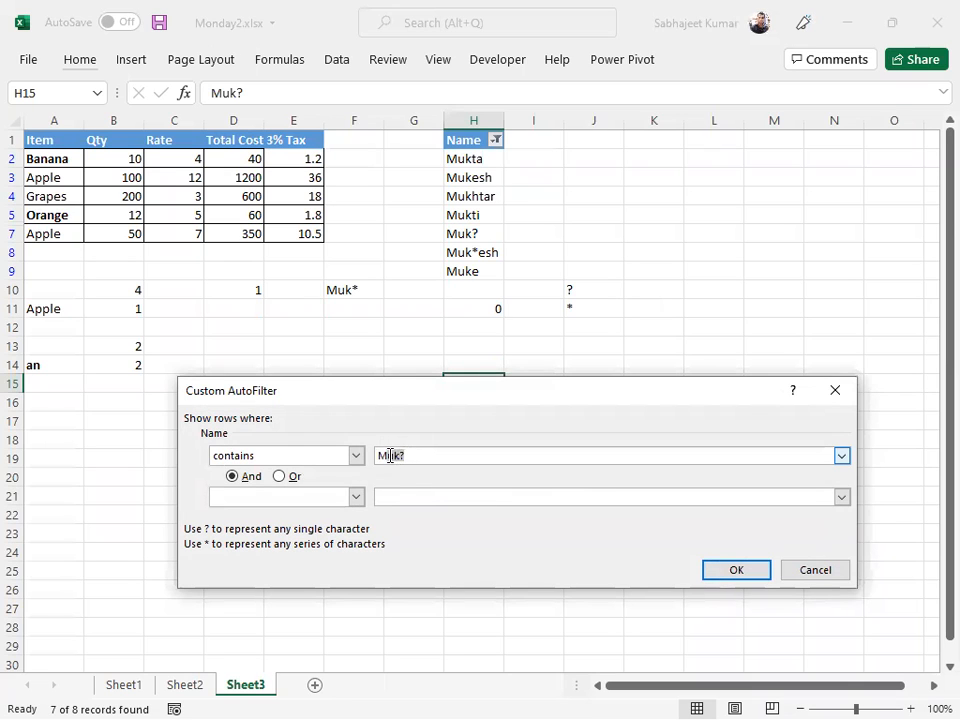
{"action": "type", "text": "??"}
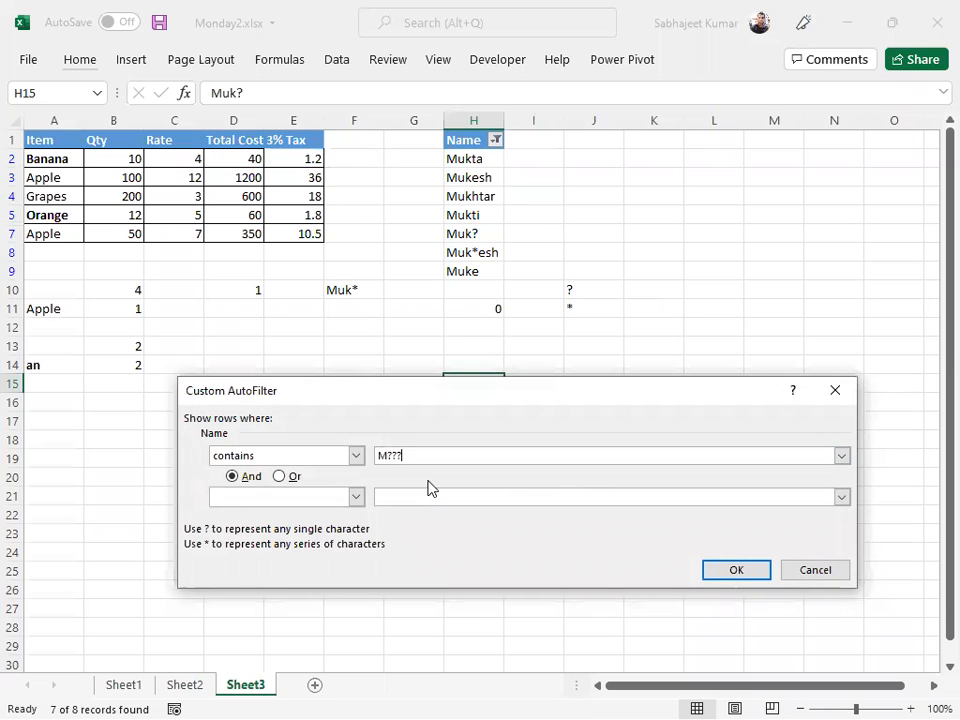
{"action": "left_click", "coordinate": [726, 574]}
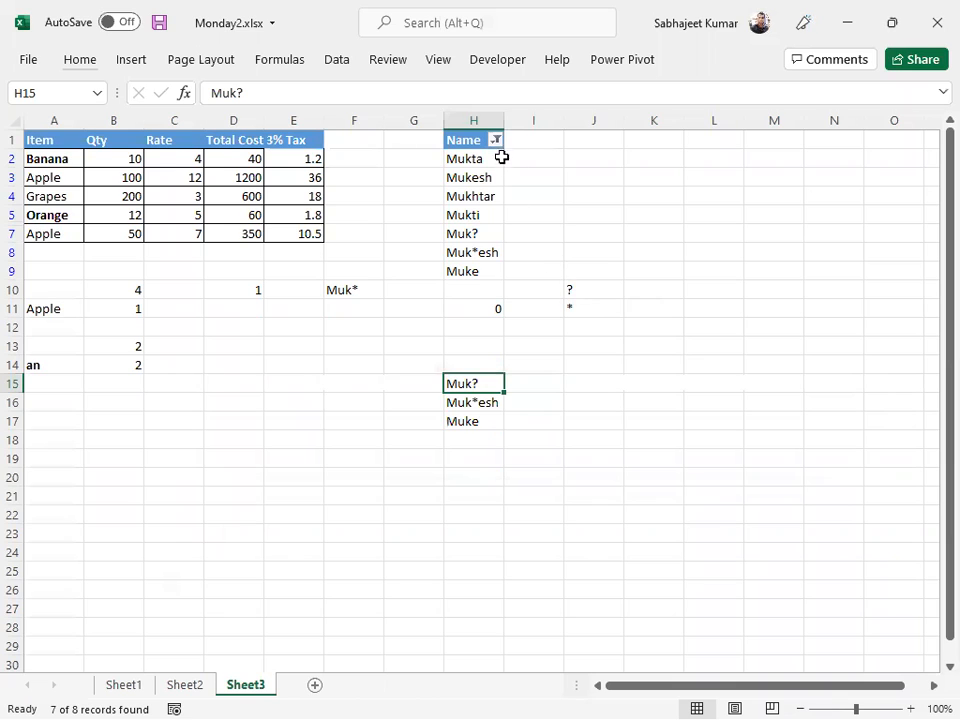
Change the Name column's custom filter condition to ends with, using the criterion "M???".
{"action": "left_click", "coordinate": [496, 143]}
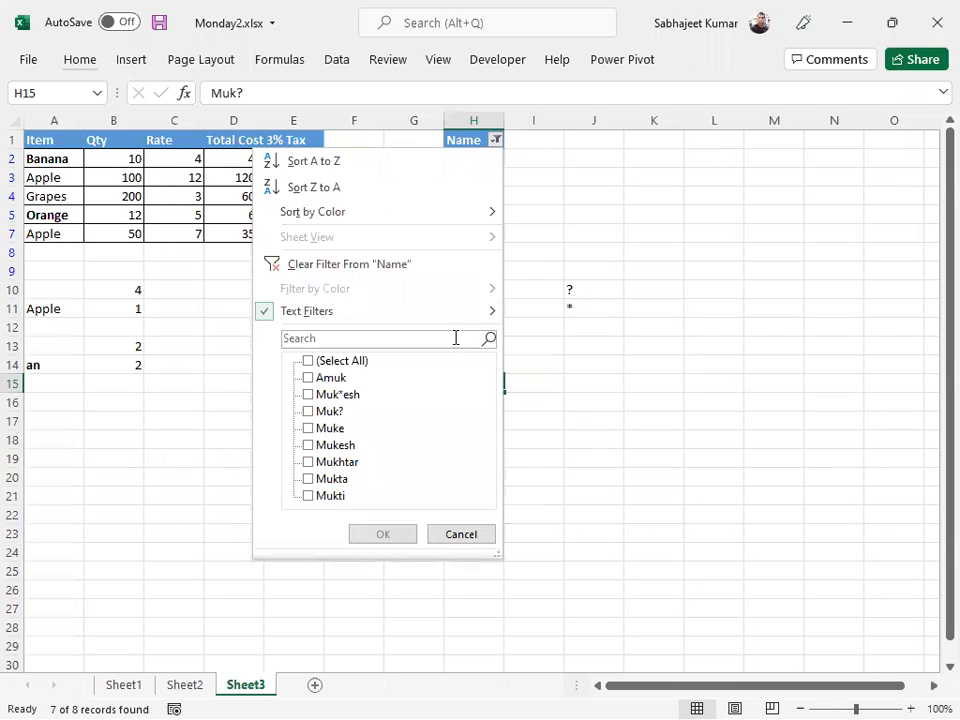
{"action": "mouse_move", "coordinate": [476, 320]}
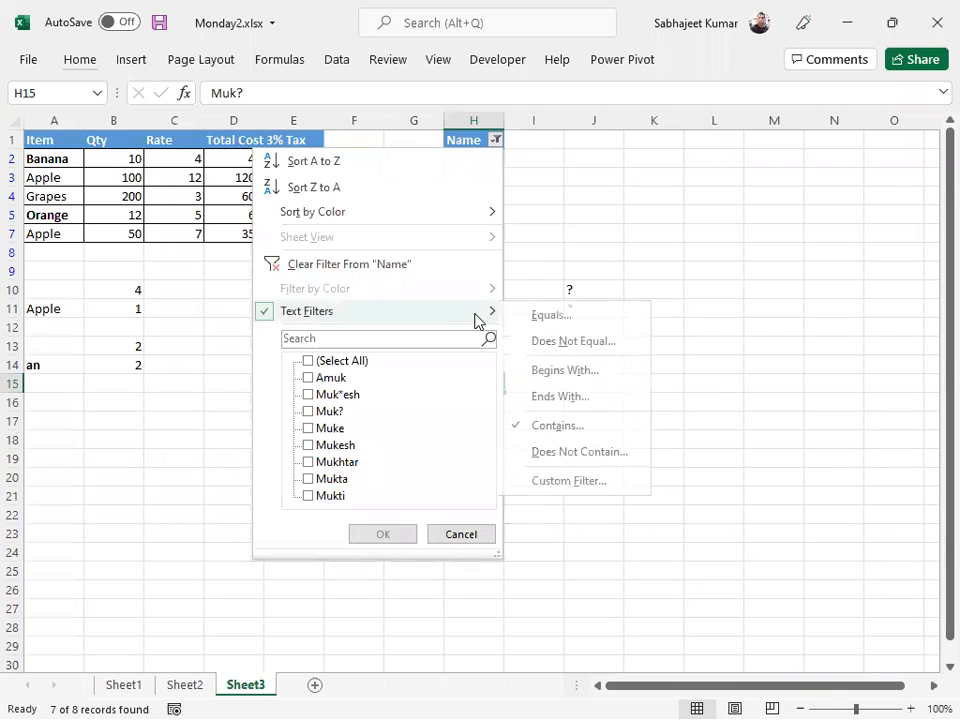
{"action": "left_click", "coordinate": [573, 481]}
{"action": "left_click", "coordinate": [356, 455]}
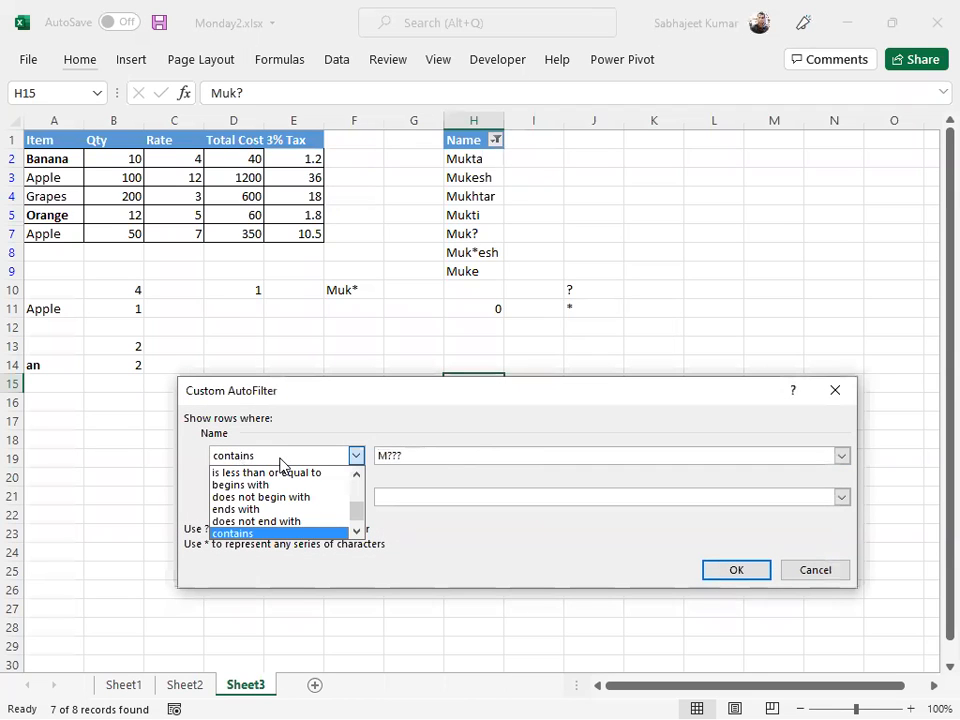
{"action": "scroll", "coordinate": [202, 514], "scroll_direction": "down", "scroll_amount": 1}
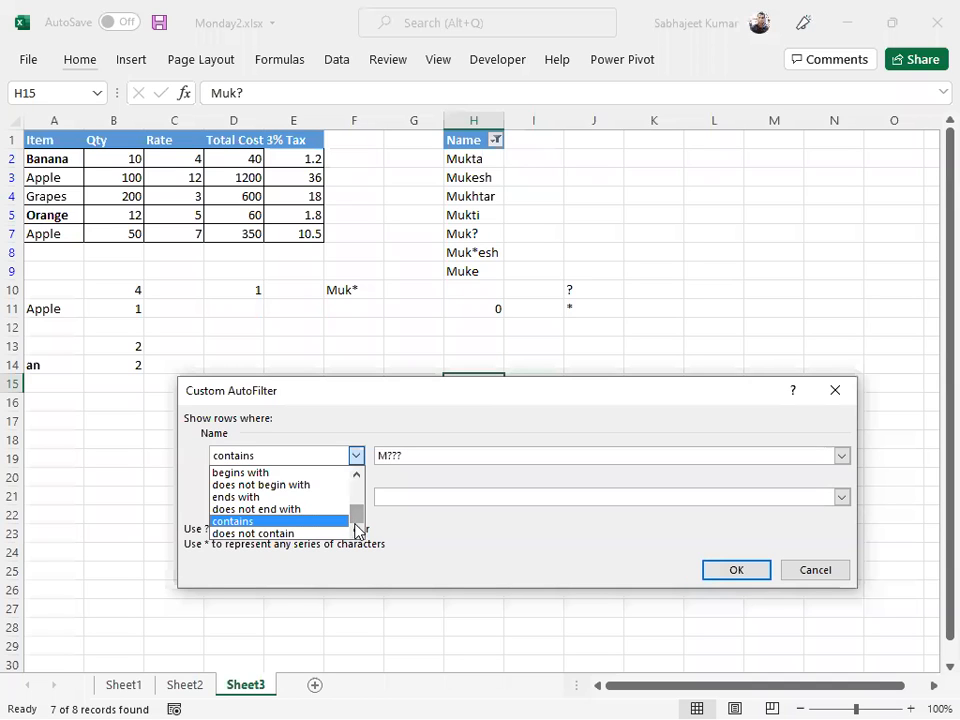
{"action": "left_click", "coordinate": [310, 498]}
{"action": "left_click", "coordinate": [728, 576]}
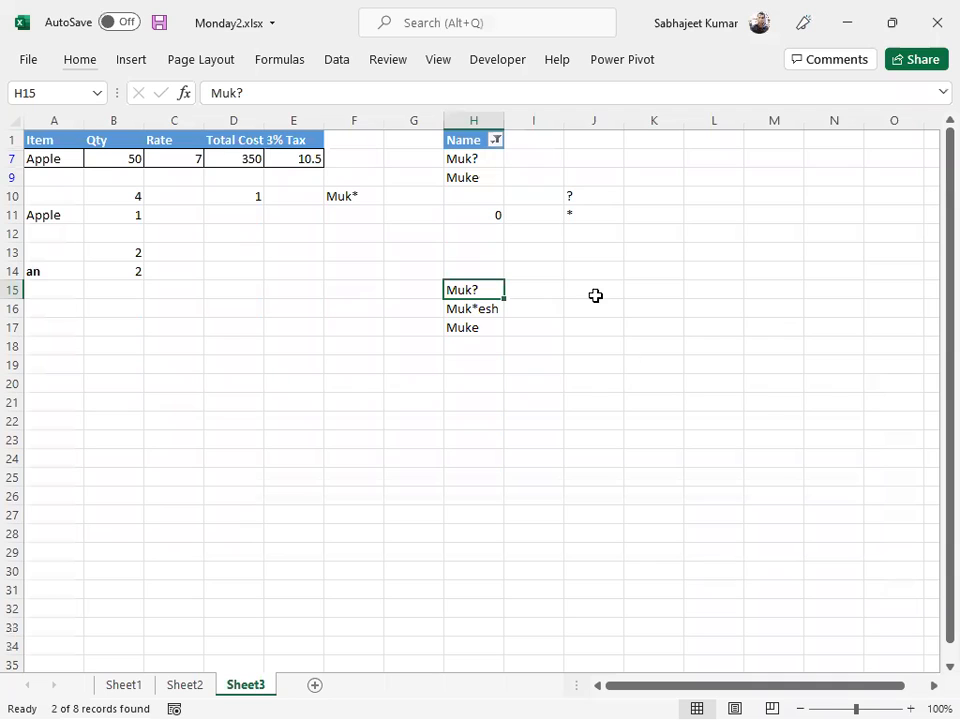
Replace the ends-with criterion of the Name column's custom filter with "Muk?" and apply it.
{"action": "left_click", "coordinate": [495, 142]}
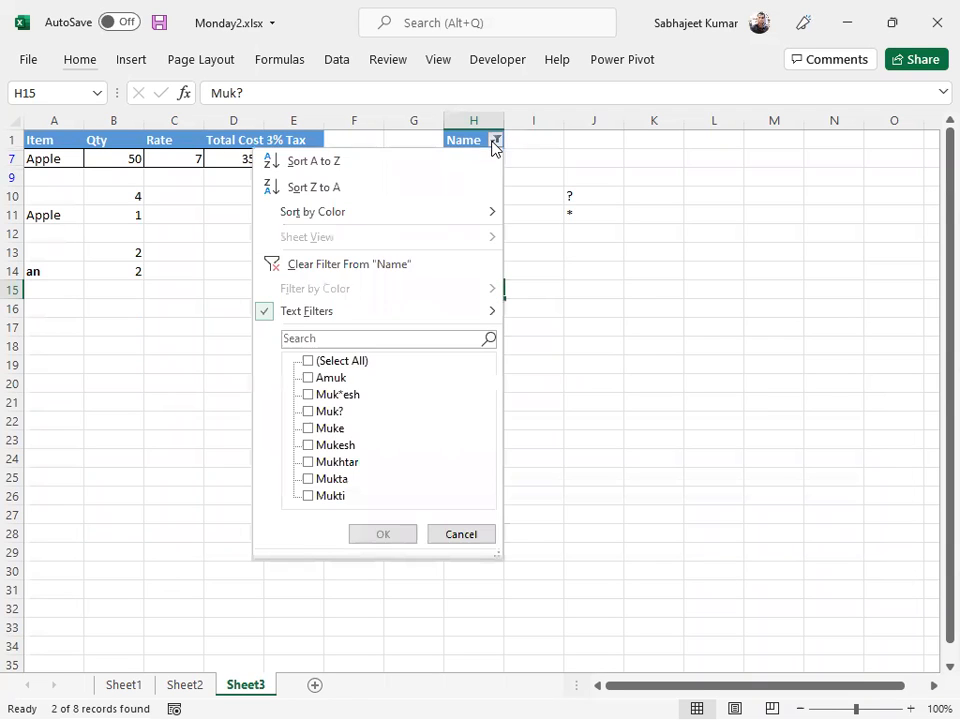
{"action": "mouse_move", "coordinate": [456, 313]}
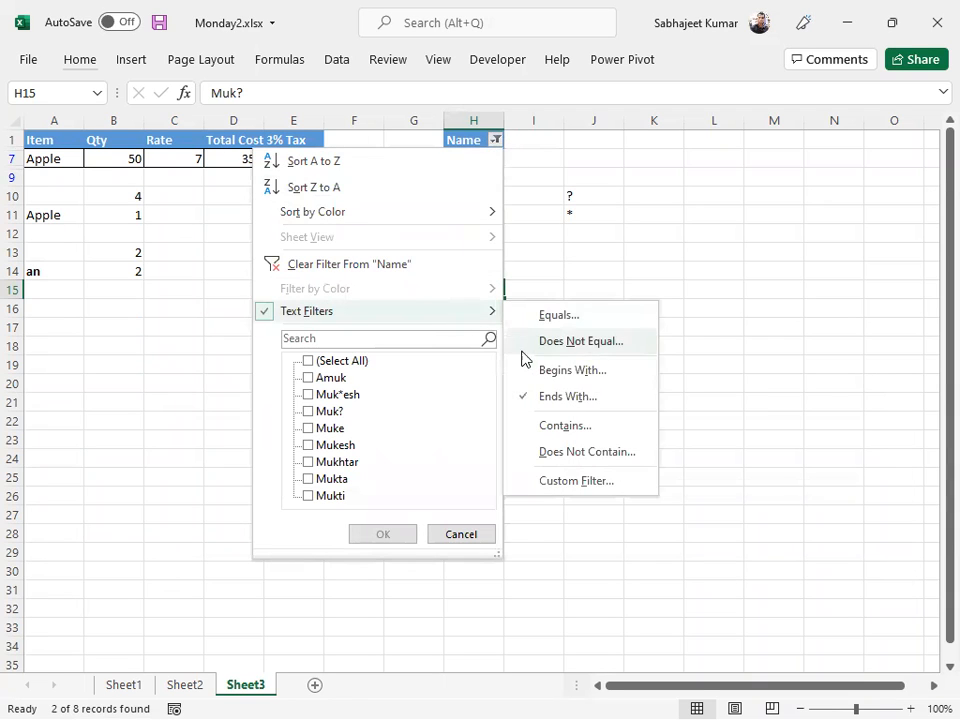
{"action": "left_click", "coordinate": [555, 398]}
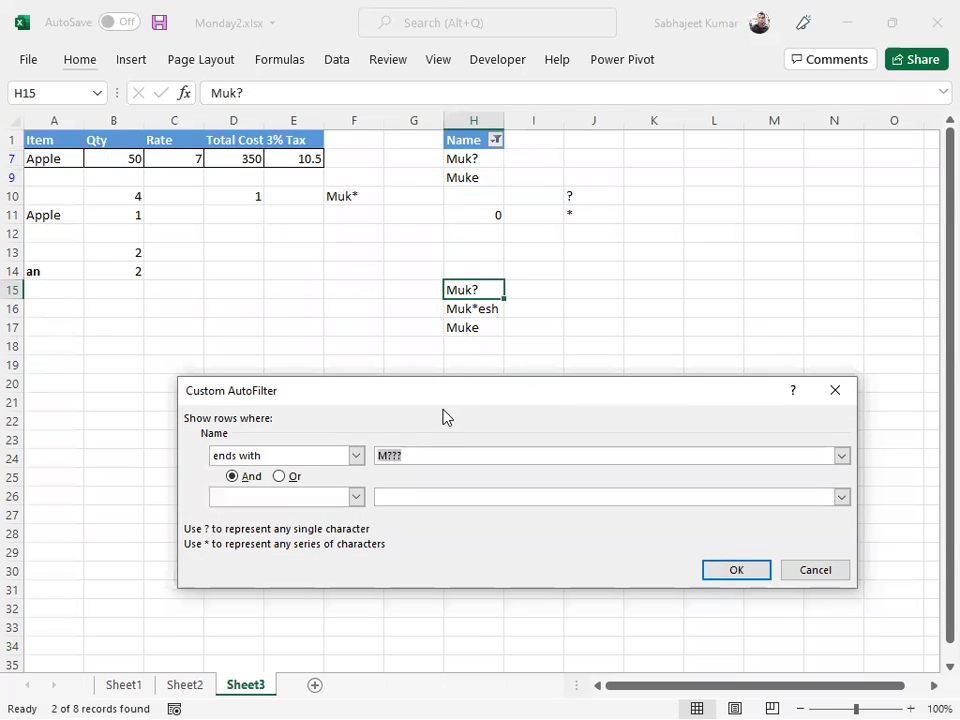
{"action": "left_click", "coordinate": [416, 458]}
{"action": "left_click_drag", "start_coordinate": [416, 459], "coordinate": [346, 458]}
{"action": "type", "text": "Muk"}
{"action": "left_click_drag", "start_coordinate": [410, 458], "coordinate": [382, 460]}
{"action": "left_click", "coordinate": [404, 456]}
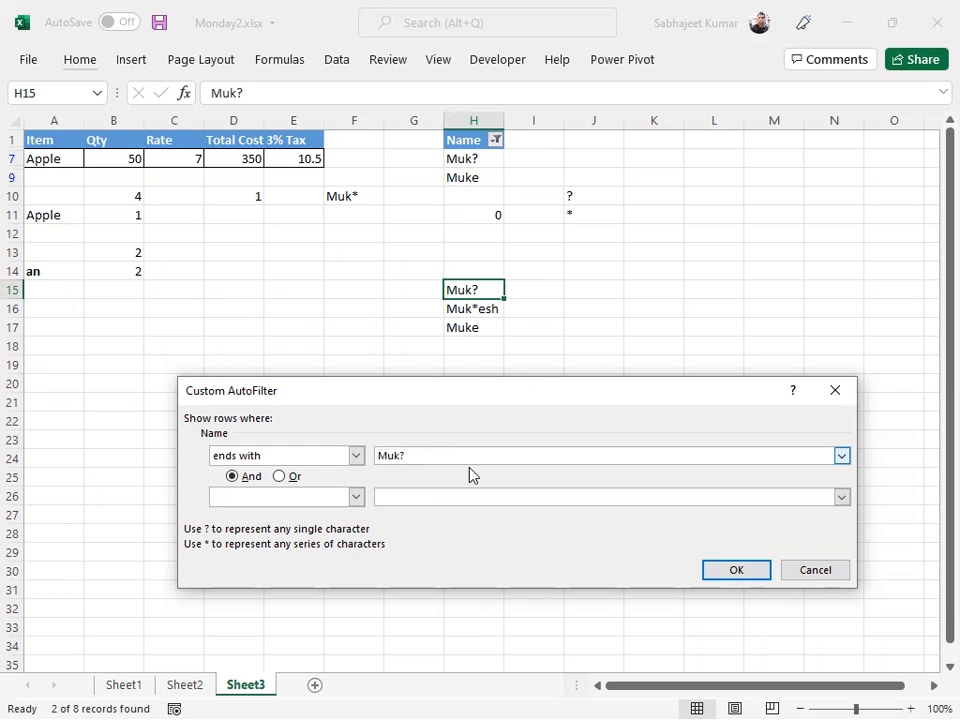
{"action": "left_click", "coordinate": [727, 571]}
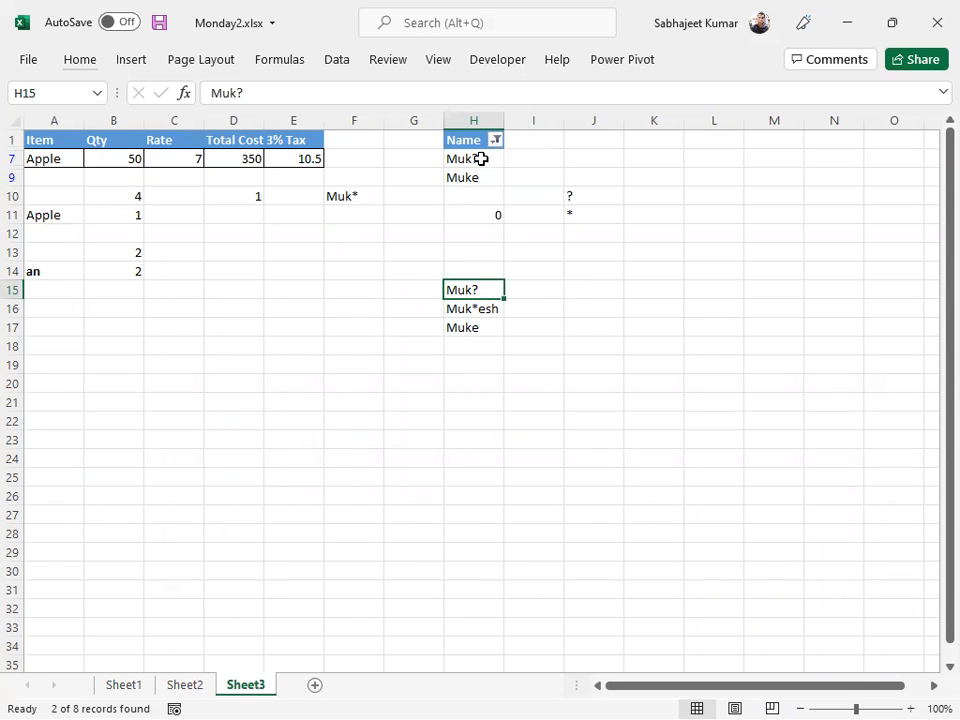
{"action": "left_click_drag", "start_coordinate": [478, 159], "coordinate": [482, 174]}
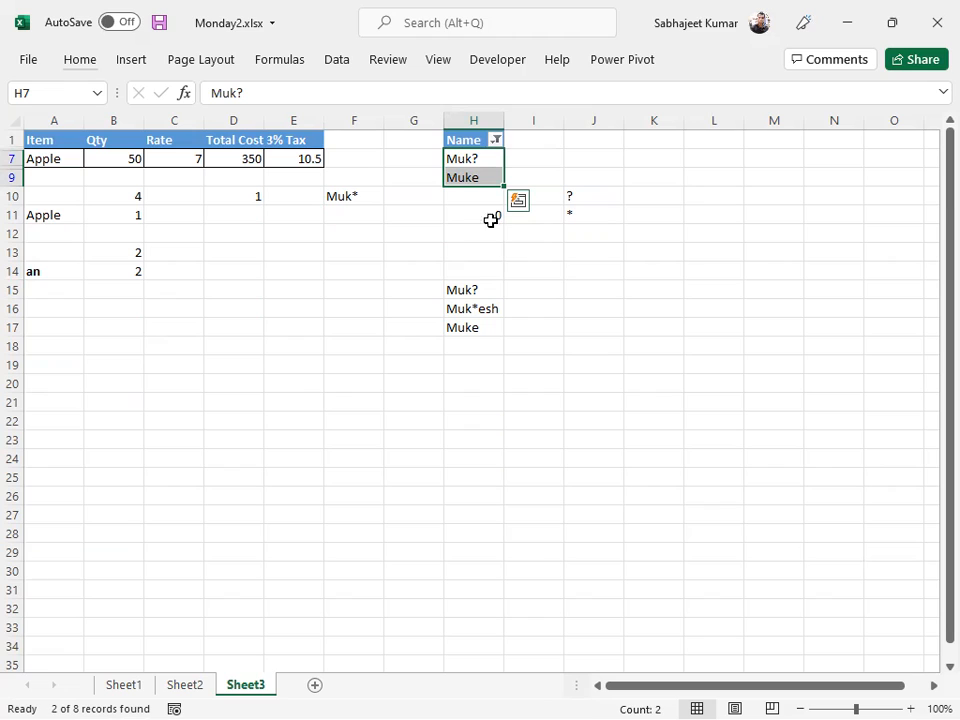
{"action": "left_click_drag", "start_coordinate": [487, 164], "coordinate": [487, 172]}
{"action": "left_click", "coordinate": [485, 157]}
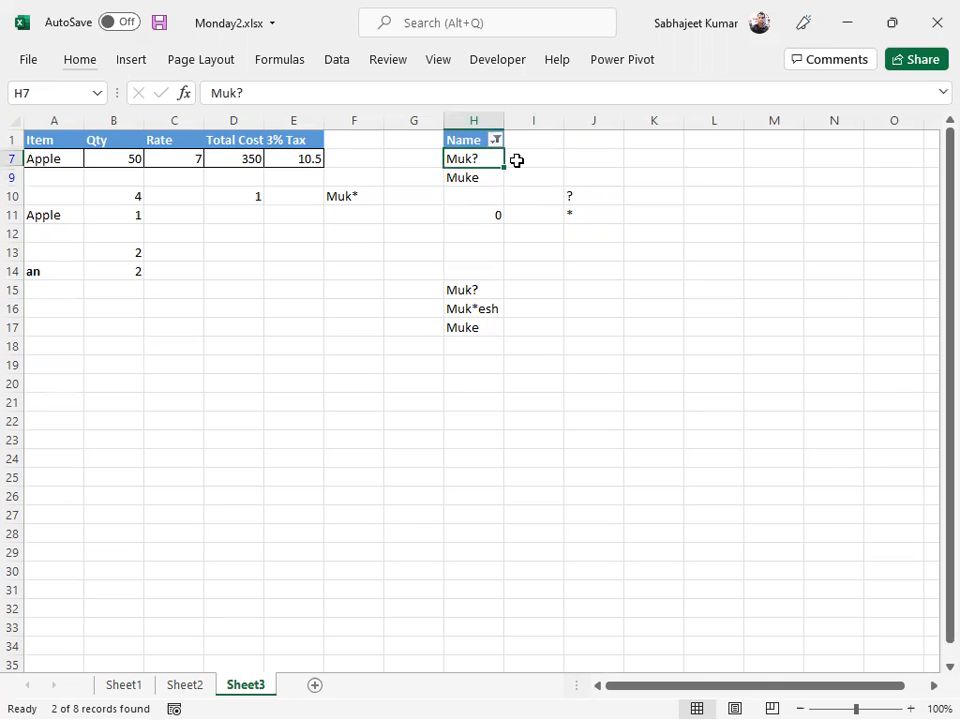
Enter the sample words "Excel*" in cell D17 and "Excels" in cell D18.
{"action": "left_click", "coordinate": [246, 331]}
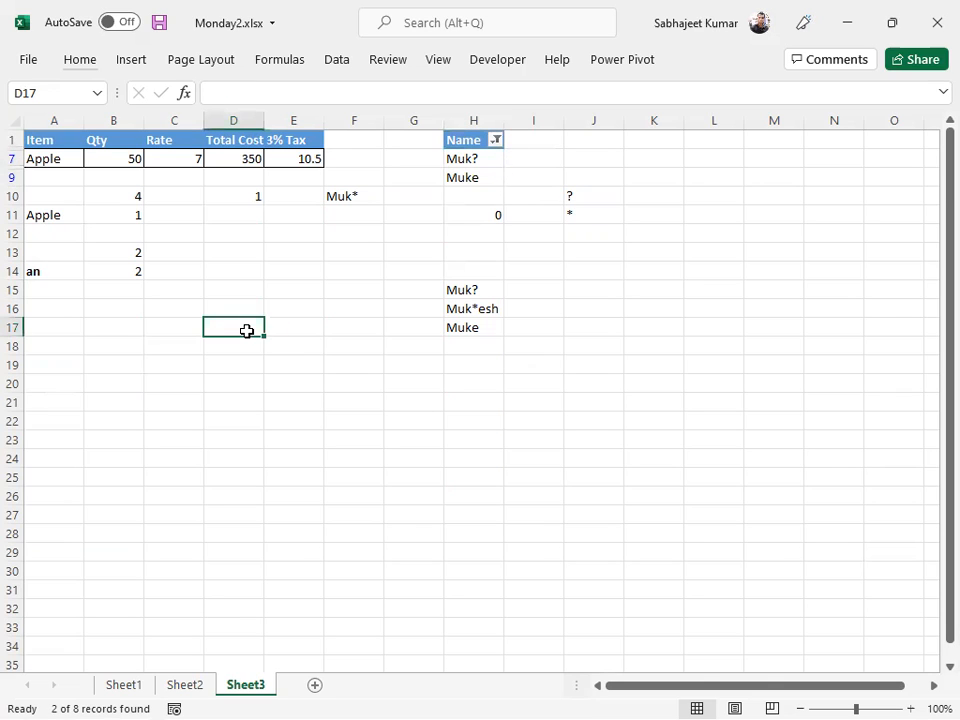
{"action": "type", "text": "Excel"}
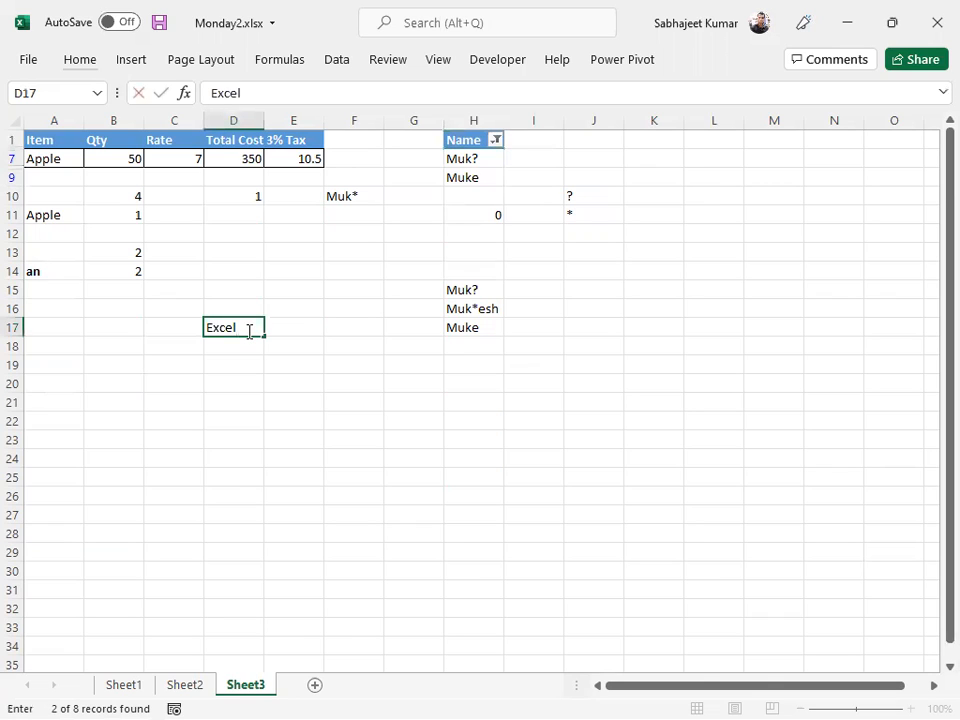
{"action": "type", "text": "*"}
{"action": "key", "text": "Return"}
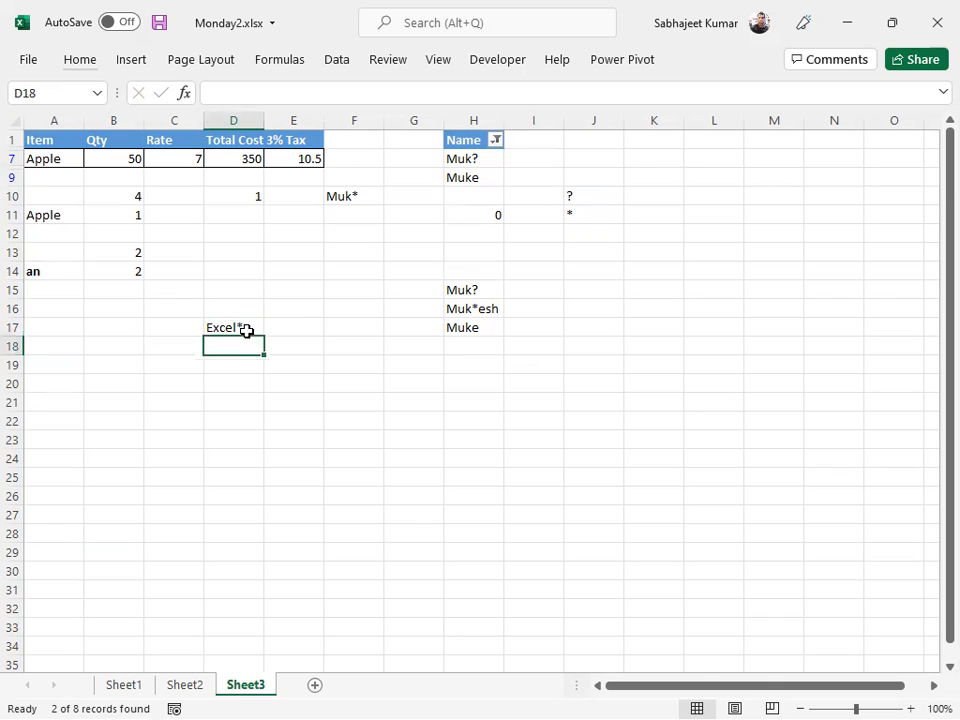
{"action": "type", "text": "Exc"}
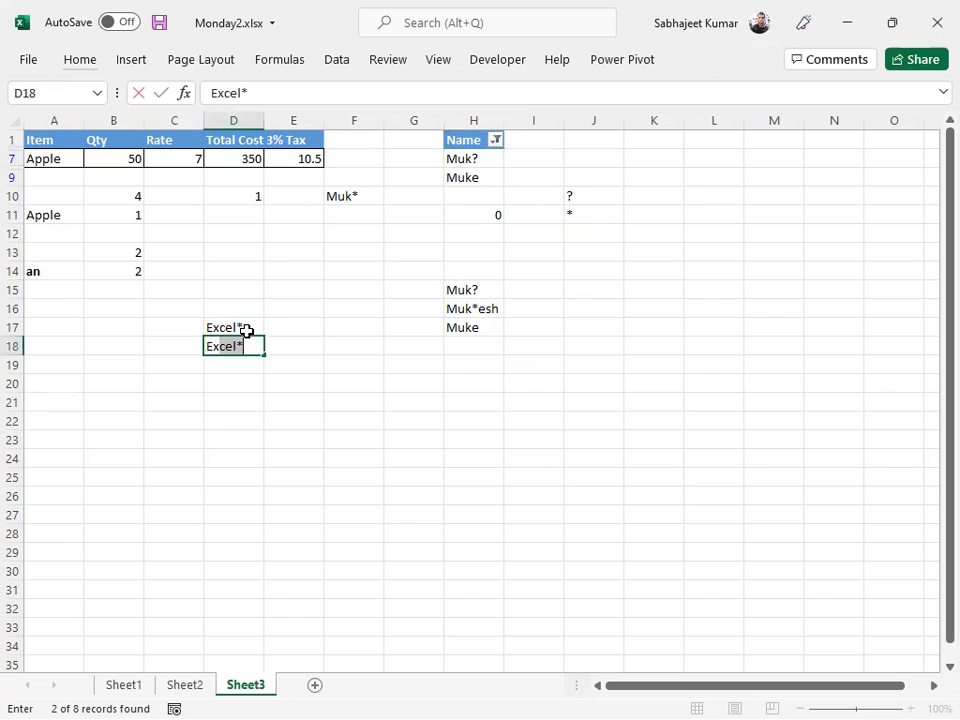
{"action": "type", "text": "e;s"}
{"action": "key", "text": "BackSpace"}
{"action": "key", "text": "BackSpace"}
{"action": "type", "text": "ls"}
{"action": "key", "text": "Return"}
Add "Excellent" in cell D19 and "Excel" in cell D20 to the list of sample words.
{"action": "type", "text": "Excelle"}
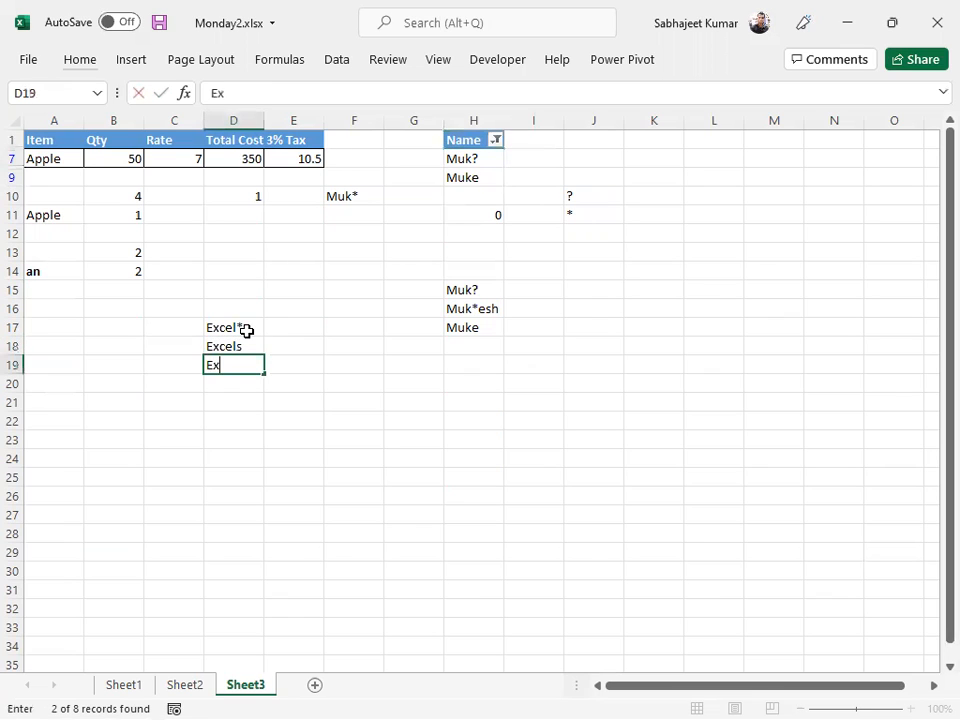
{"action": "type", "text": "nt"}
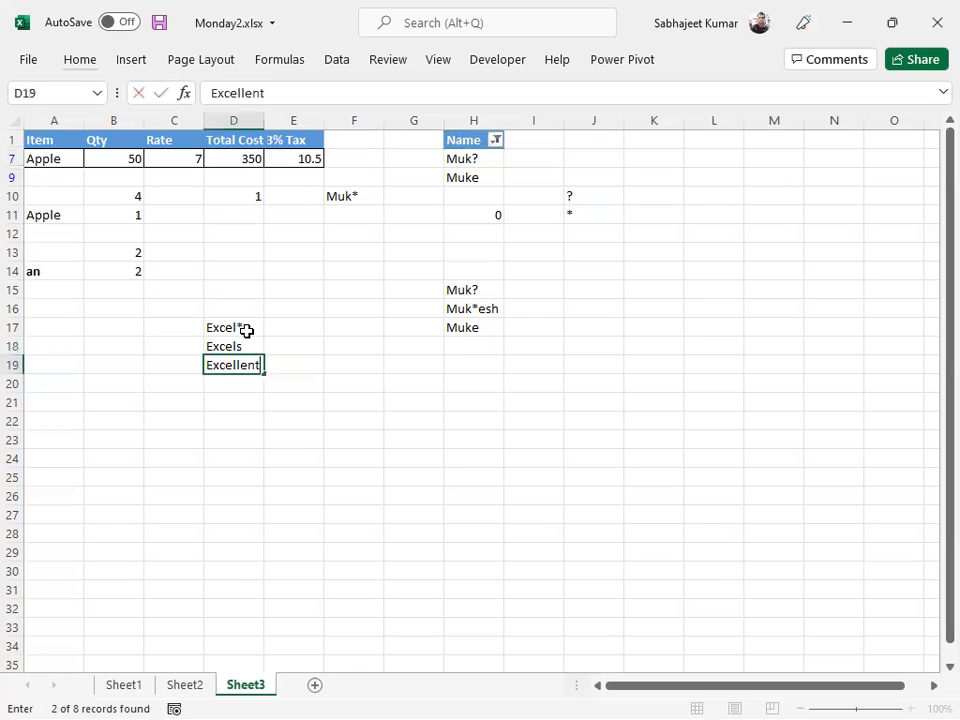
{"action": "key", "text": "Return"}
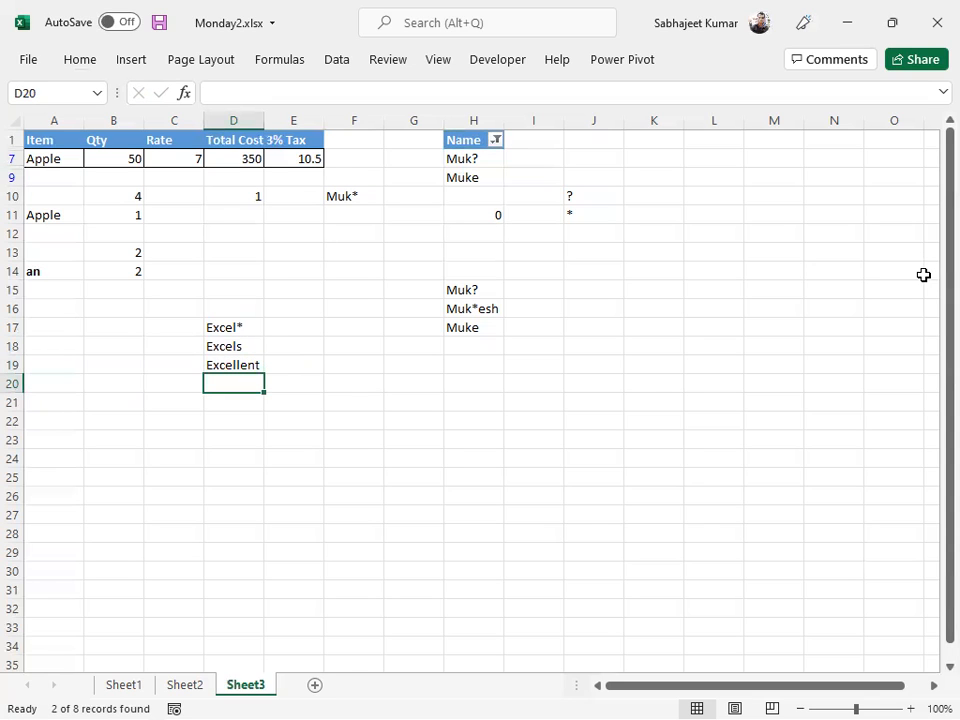
{"action": "type", "text": "Excel"}
{"action": "key", "text": "Return"}
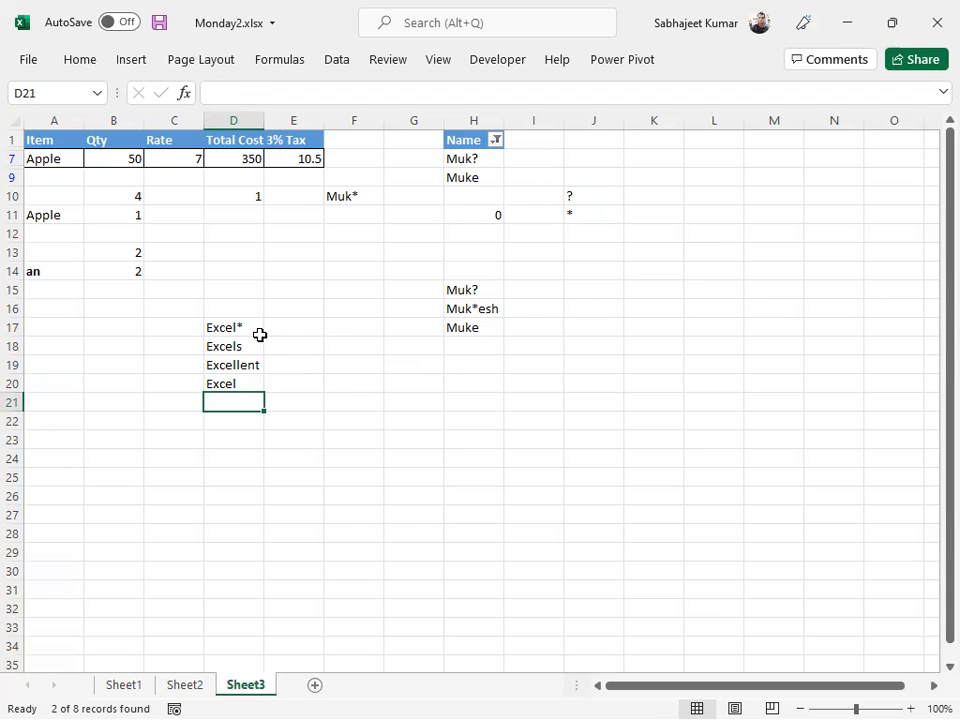
Enter the example criterion "Excel*" in cell F19 beside the sample words.
{"action": "left_click_drag", "start_coordinate": [231, 328], "coordinate": [238, 377]}
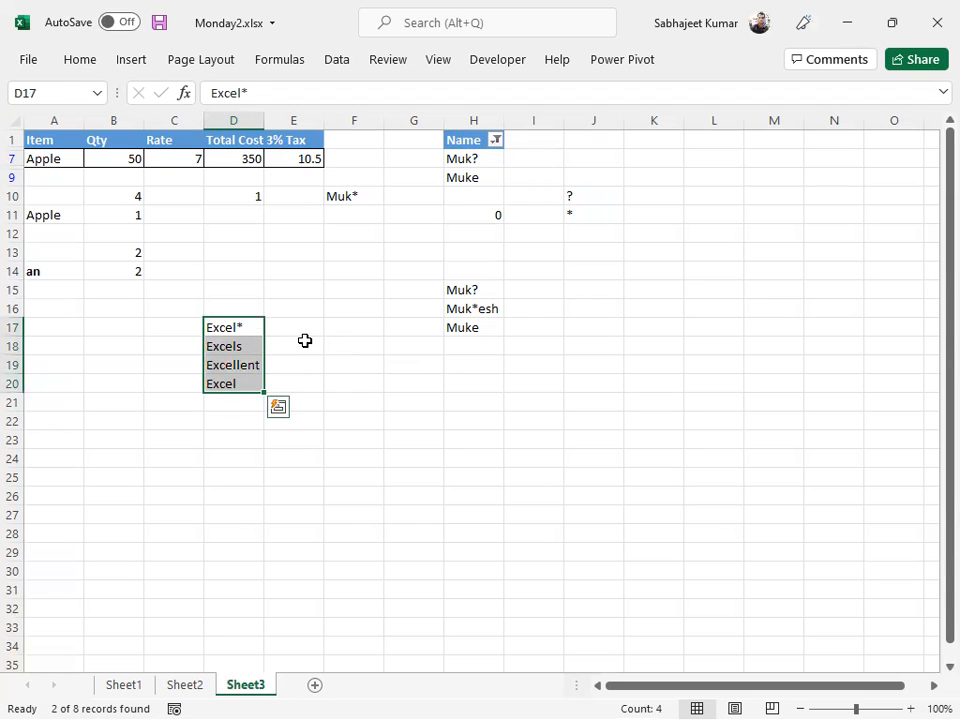
{"action": "left_click", "coordinate": [336, 370]}
{"action": "type", "text": "Ex"}
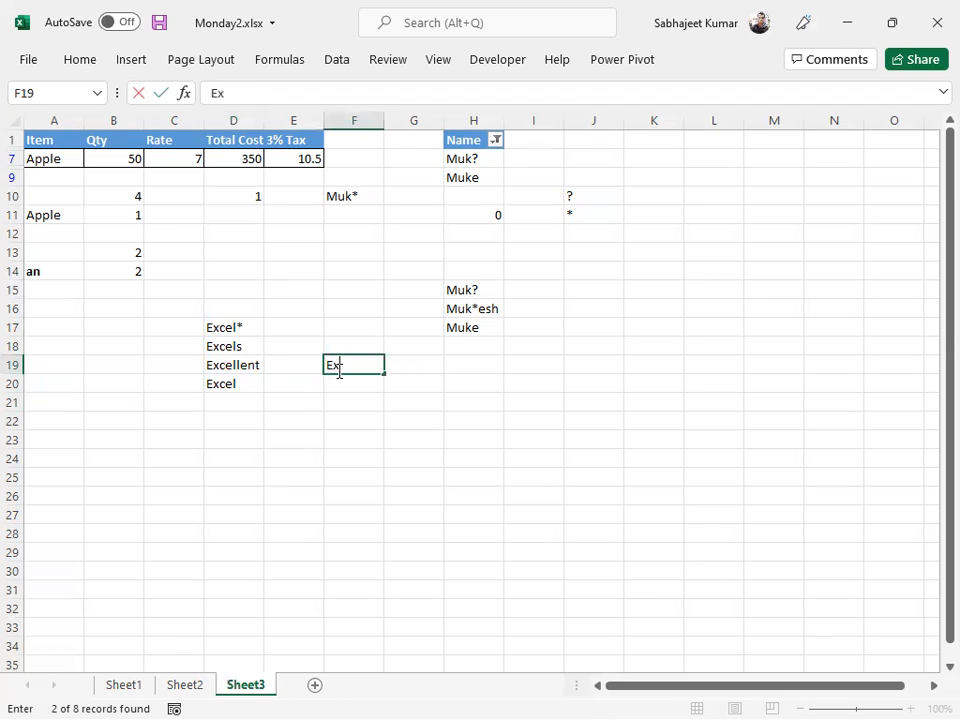
{"action": "type", "text": "cel*"}
{"action": "key", "text": "Return"}
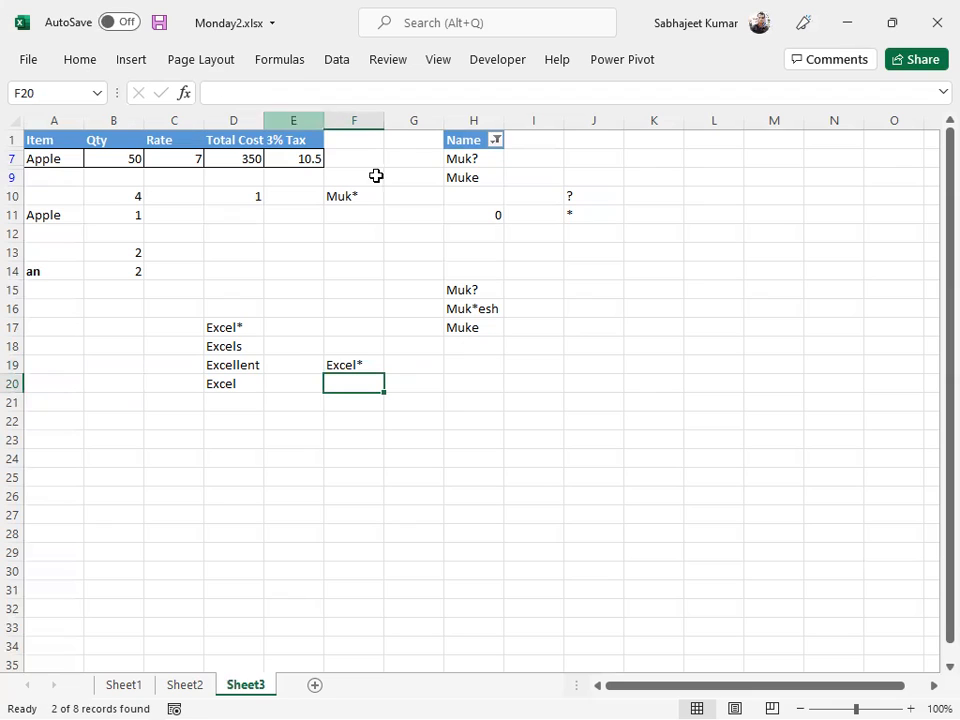
{"action": "left_click", "coordinate": [357, 368]}
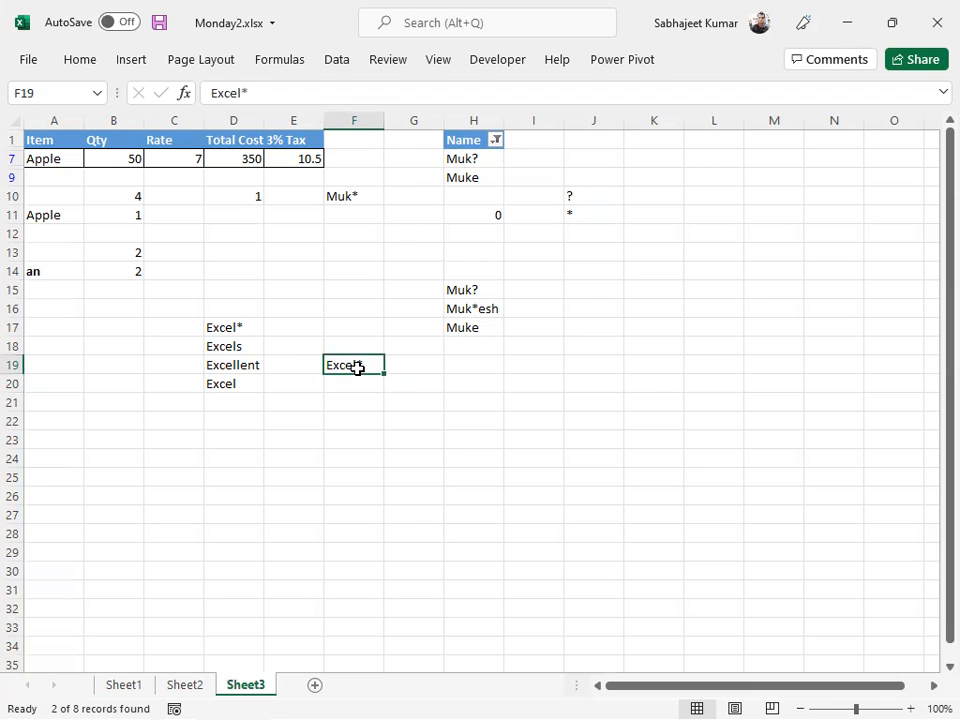
{"action": "left_click_drag", "start_coordinate": [223, 328], "coordinate": [241, 384]}
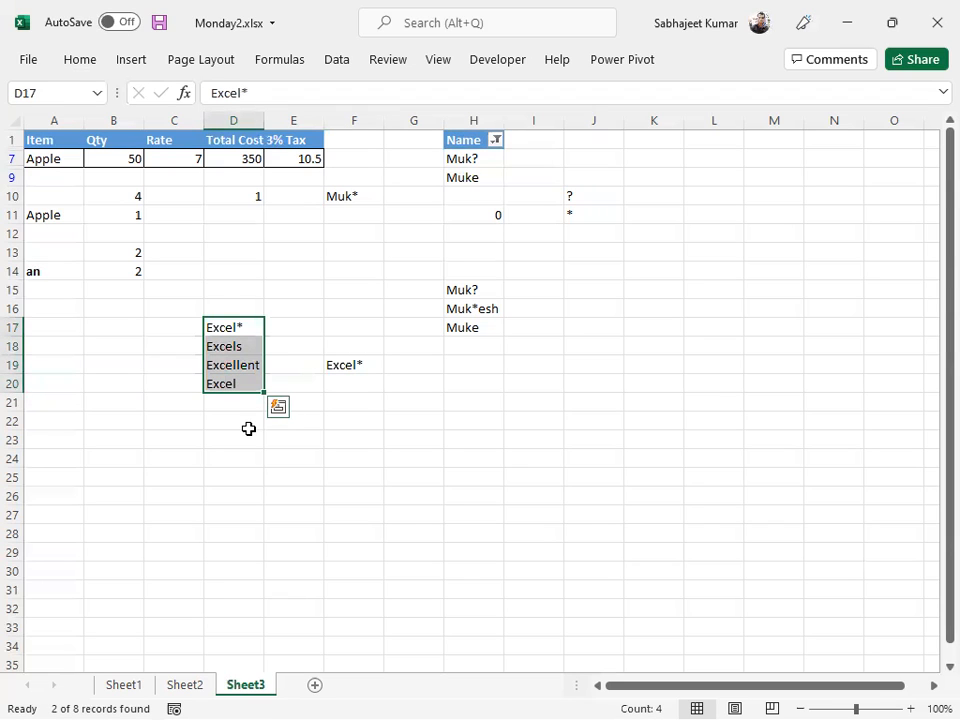
{"action": "left_click", "coordinate": [358, 366]}
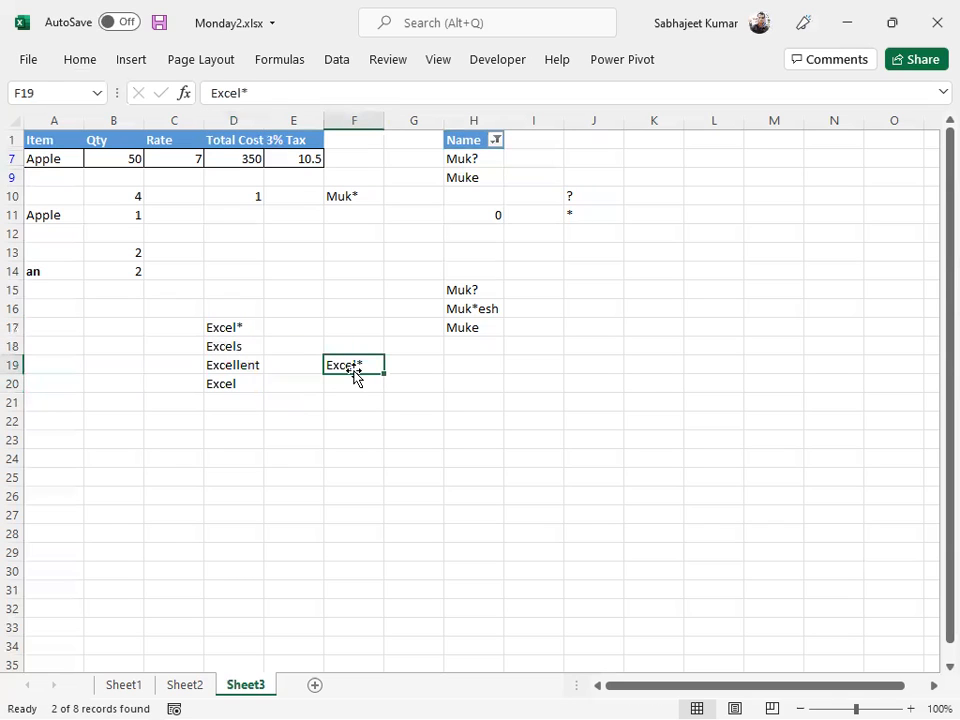
{"action": "left_click", "coordinate": [244, 329]}
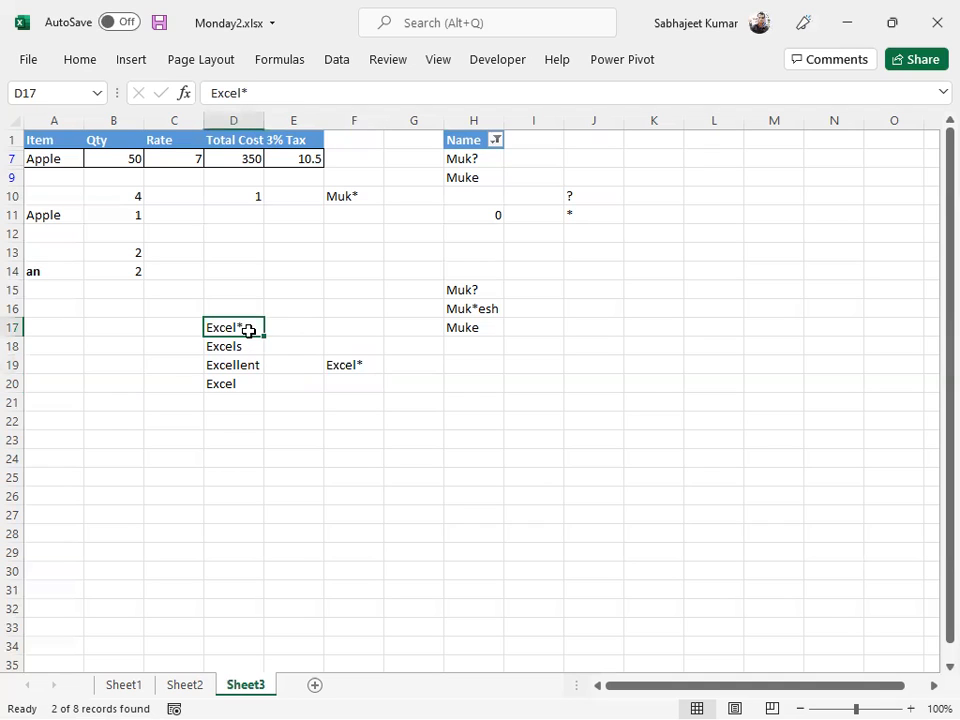
{"action": "left_click", "coordinate": [354, 367]}
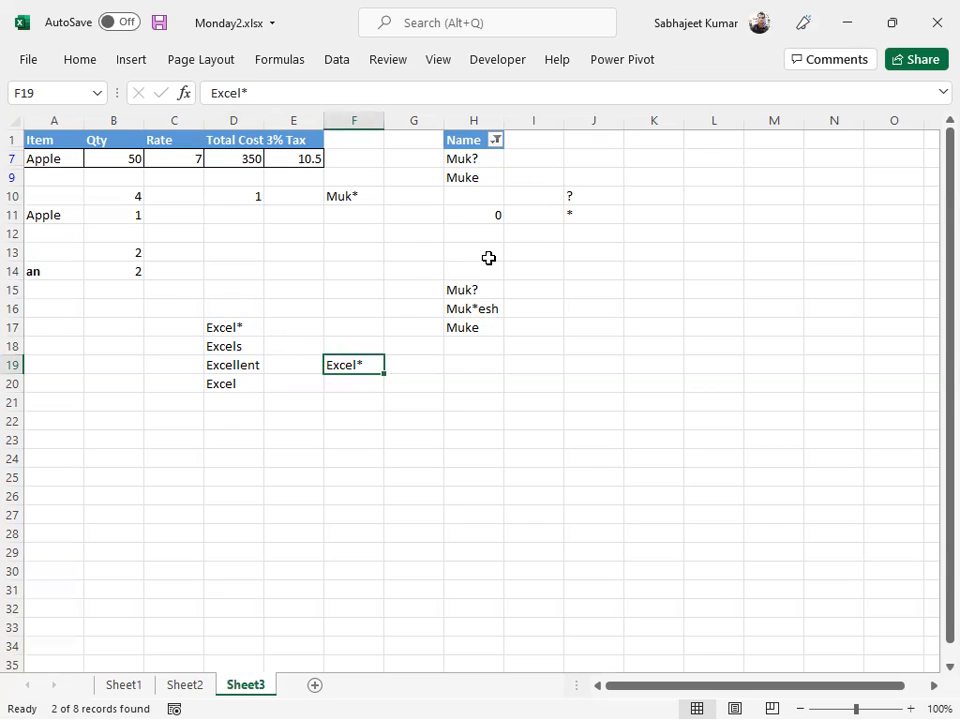
Change the Name column's ends-with filter criterion to "Muk~?" so the question mark is matched literally, and apply it.
{"action": "left_click", "coordinate": [495, 141]}
{"action": "mouse_move", "coordinate": [465, 314]}
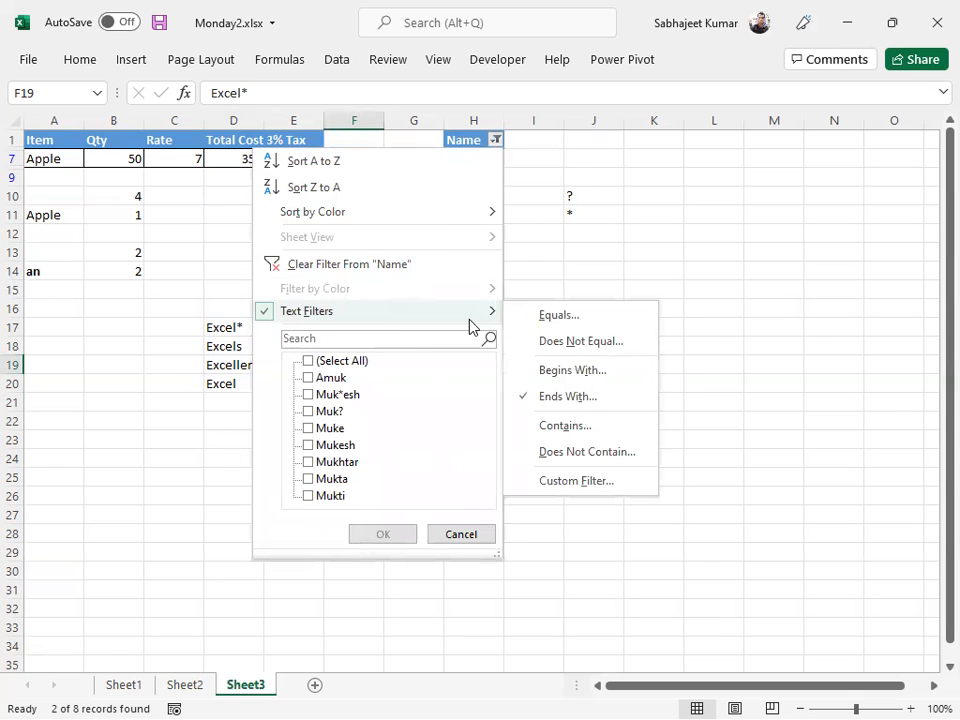
{"action": "left_click", "coordinate": [578, 404]}
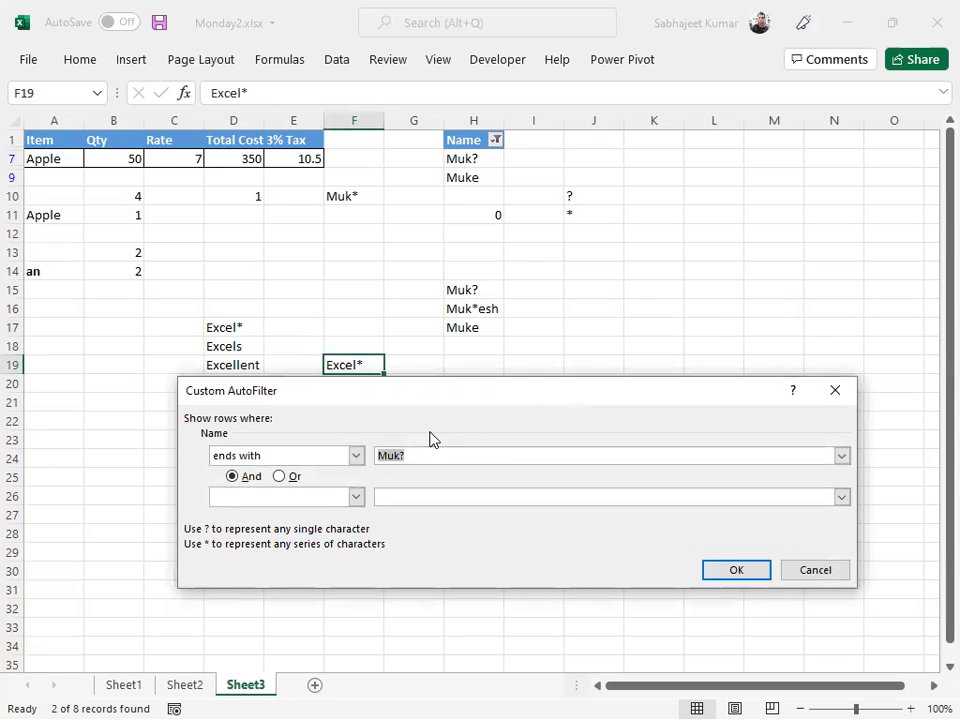
{"action": "left_click", "coordinate": [399, 459]}
{"action": "type", "text": "~"}
{"action": "left_click", "coordinate": [724, 572]}
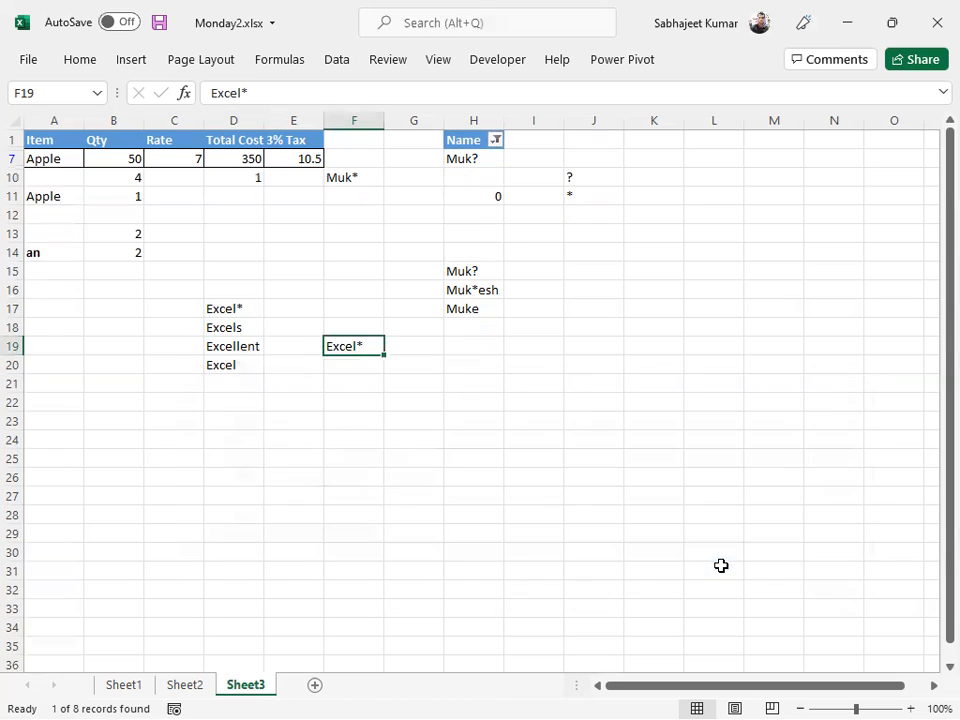
{"action": "left_click", "coordinate": [465, 159]}
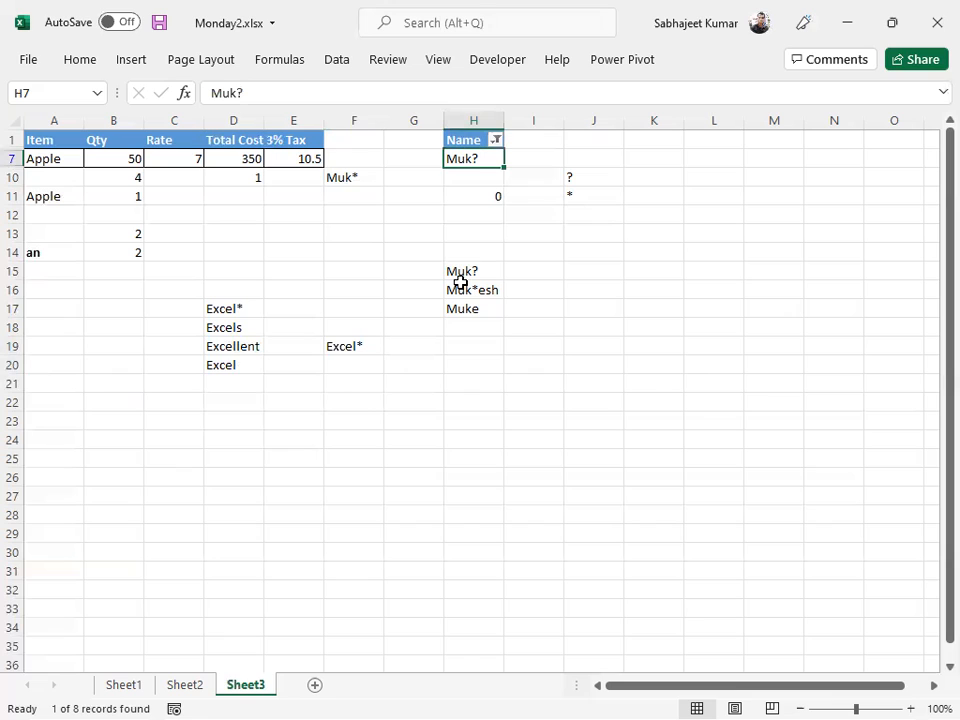
{"action": "left_click_drag", "start_coordinate": [463, 276], "coordinate": [470, 309]}
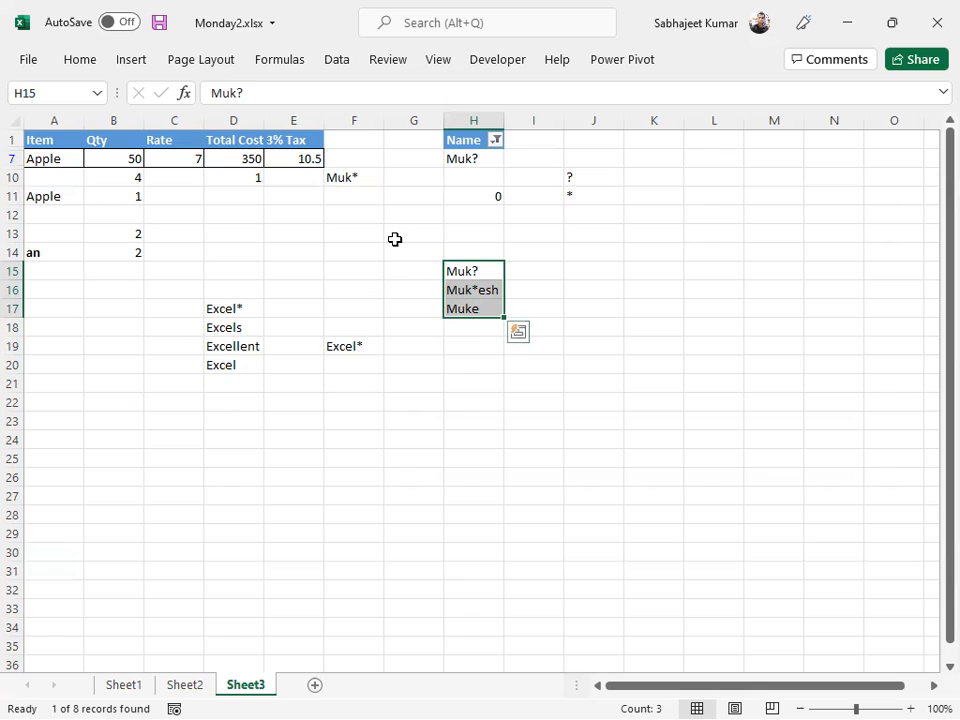
{"action": "left_click_drag", "start_coordinate": [455, 268], "coordinate": [456, 336]}
{"action": "left_click_drag", "start_coordinate": [455, 268], "coordinate": [452, 330]}
{"action": "left_click_drag", "start_coordinate": [462, 252], "coordinate": [473, 319]}
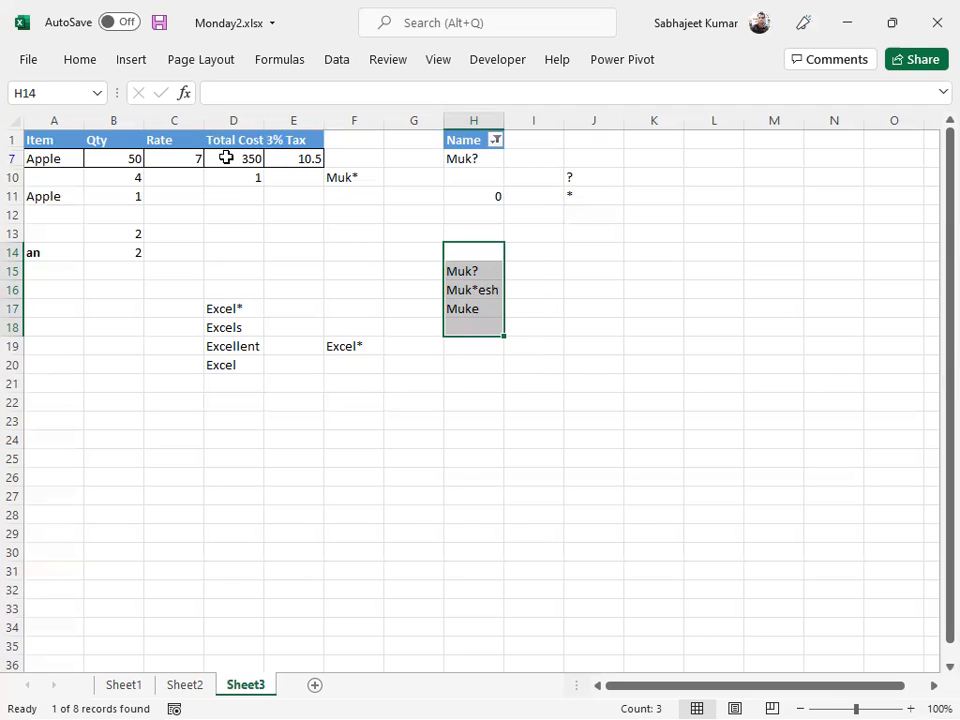
Remove the filter from the Name column so all rows are shown.
{"action": "left_click", "coordinate": [464, 141]}
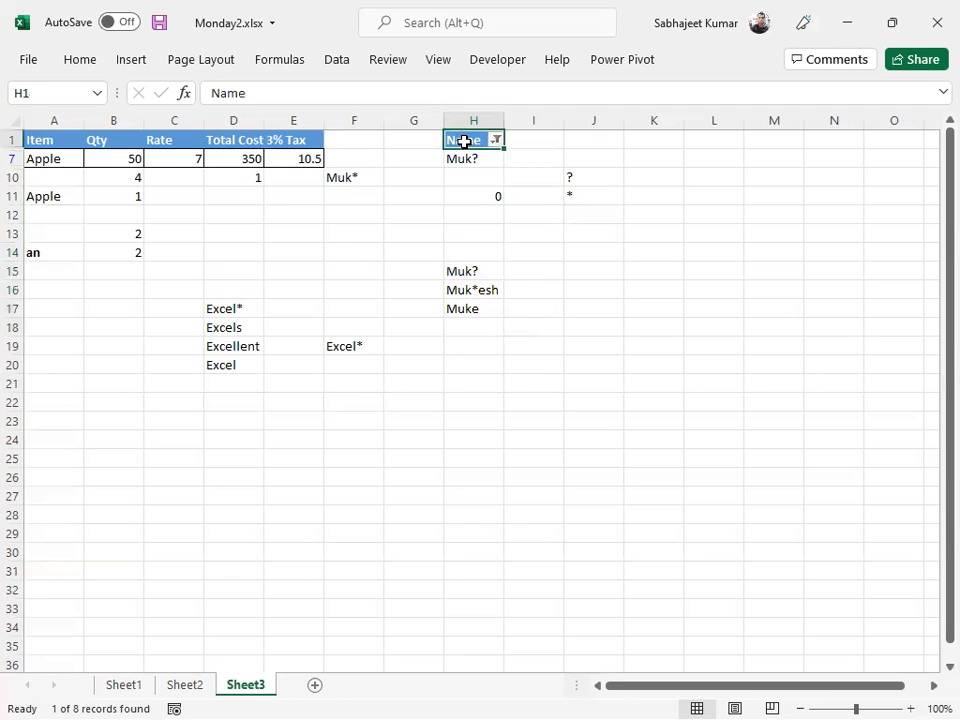
{"action": "key", "text": "ctrl+shift+l"}
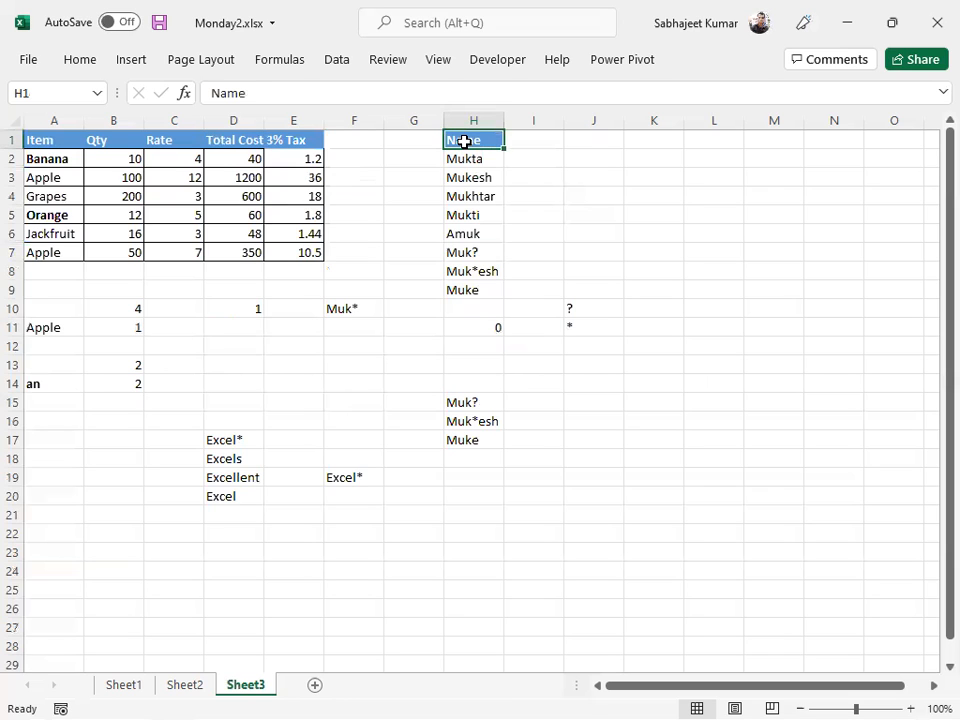
Switch to Contents.docx in Word, highlight the topic "Unique Entry using the COUNTIF function" and review the outline of Modules 1 to 3.
{"action": "key", "text": "alt+Tab"}
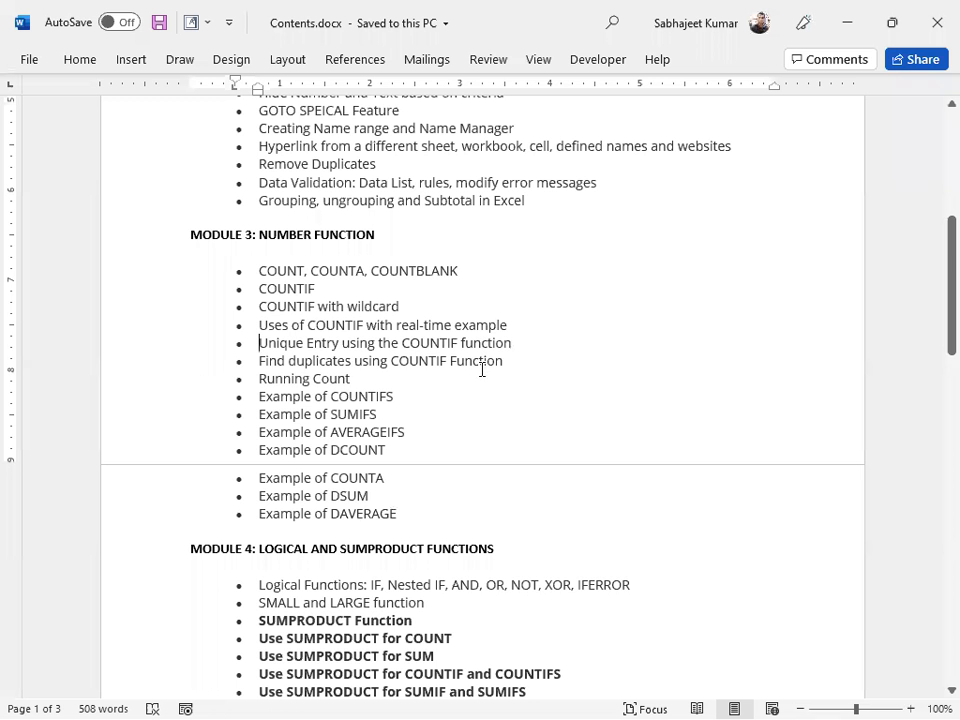
{"action": "left_click_drag", "start_coordinate": [258, 343], "coordinate": [519, 339]}
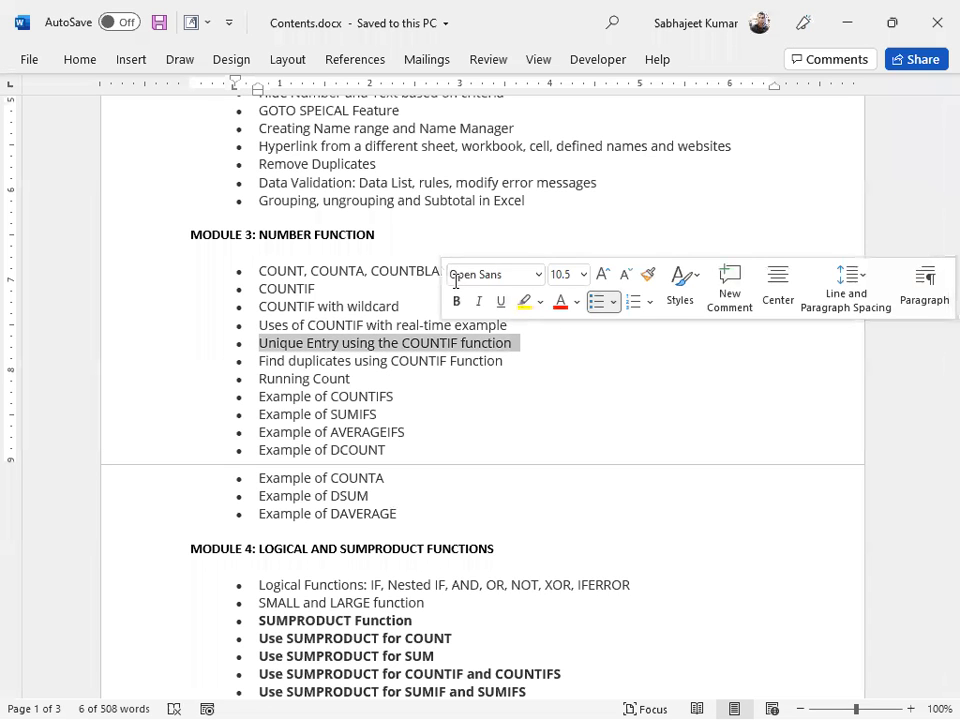
{"action": "scroll", "coordinate": [452, 279], "scroll_direction": "up", "scroll_amount": 3}
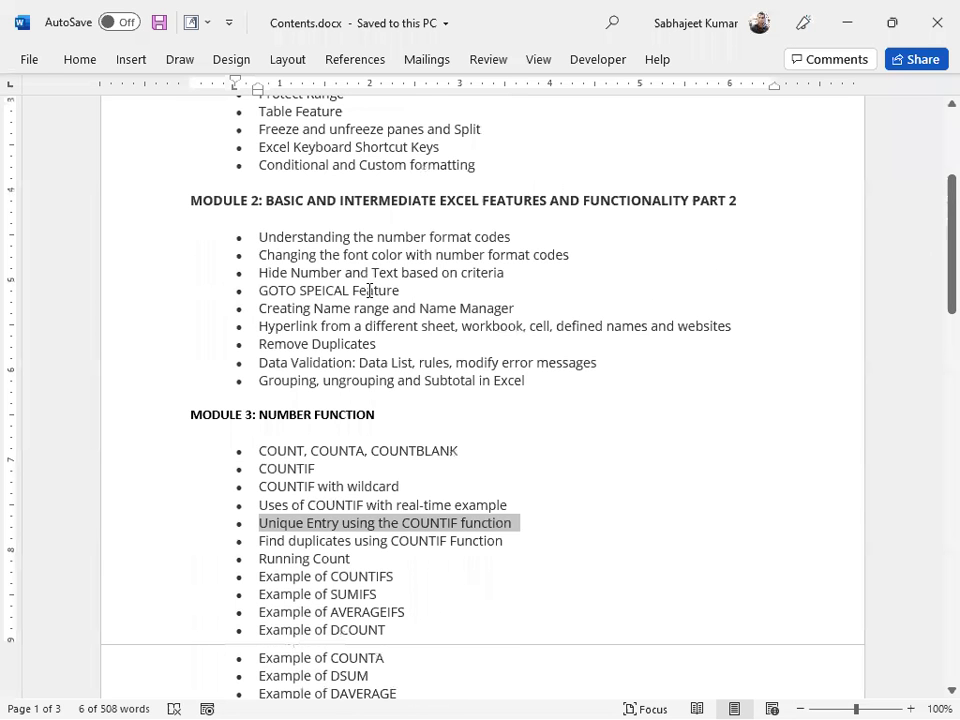
{"action": "scroll", "coordinate": [304, 300], "scroll_direction": "up", "scroll_amount": 1}
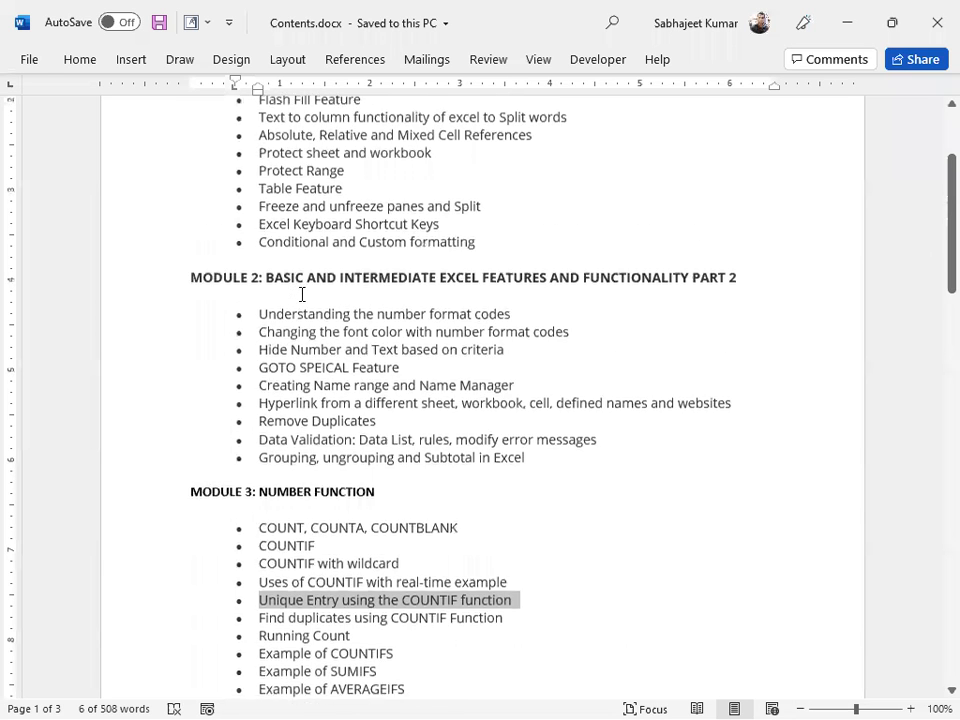
{"action": "scroll", "coordinate": [302, 294], "scroll_direction": "up", "scroll_amount": 3}
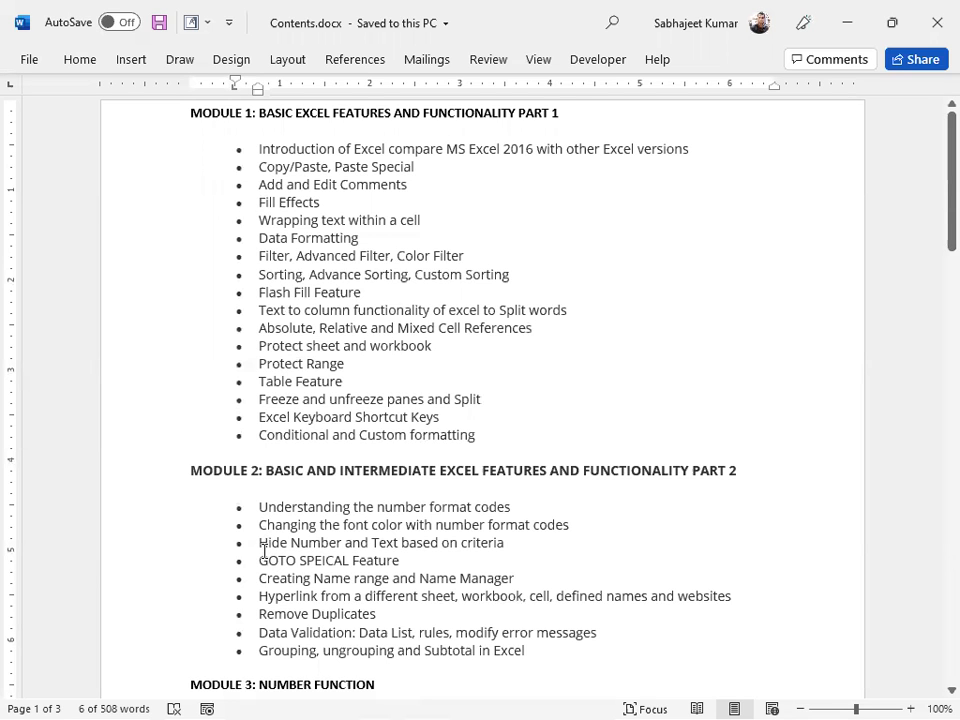
{"action": "scroll", "coordinate": [262, 550], "scroll_direction": "down", "scroll_amount": 5}
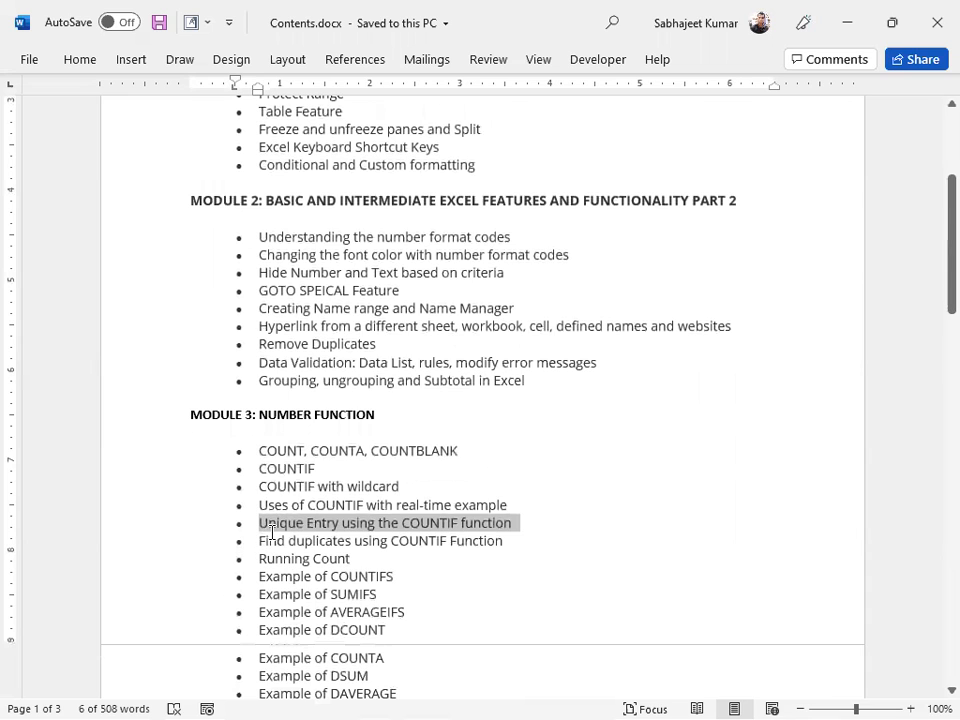
Search the course outline for "duplic" and step through the matches back to the Remove Duplicates topic.
{"action": "left_click", "coordinate": [527, 435]}
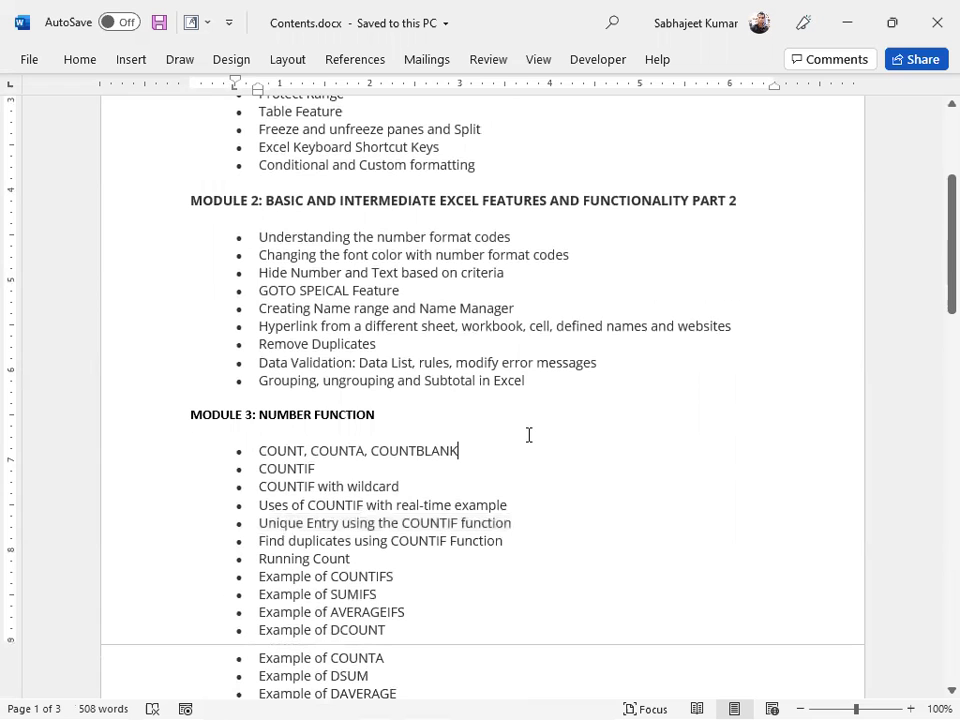
{"action": "key", "text": "ctrl+f"}
{"action": "type", "text": "d"}
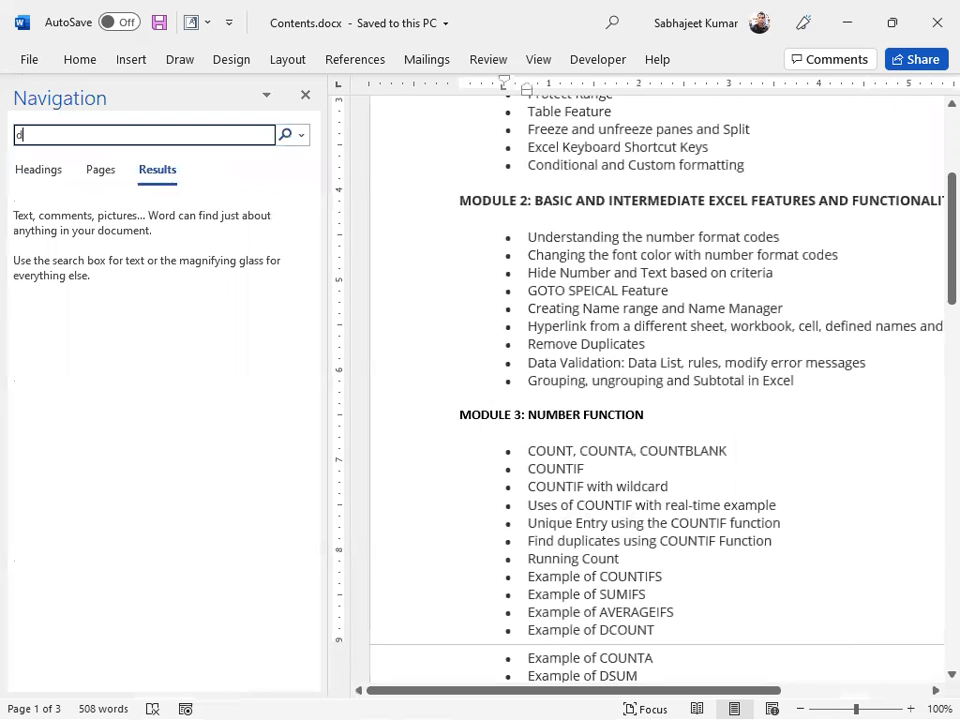
{"action": "type", "text": "uplic"}
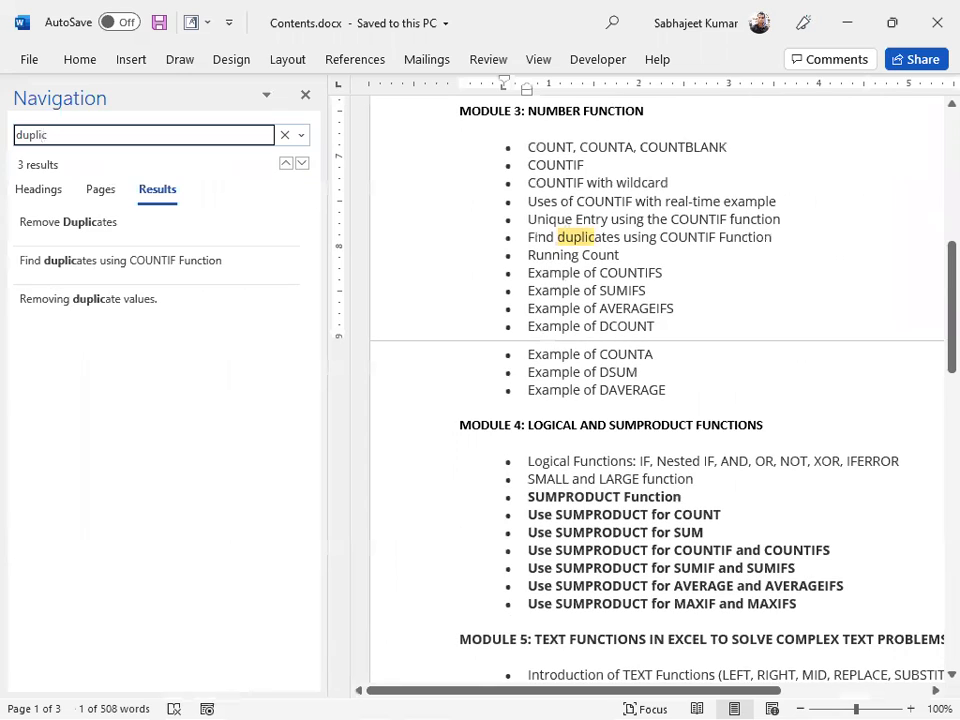
{"action": "key", "text": "Return"}
{"action": "key", "text": "Return"}
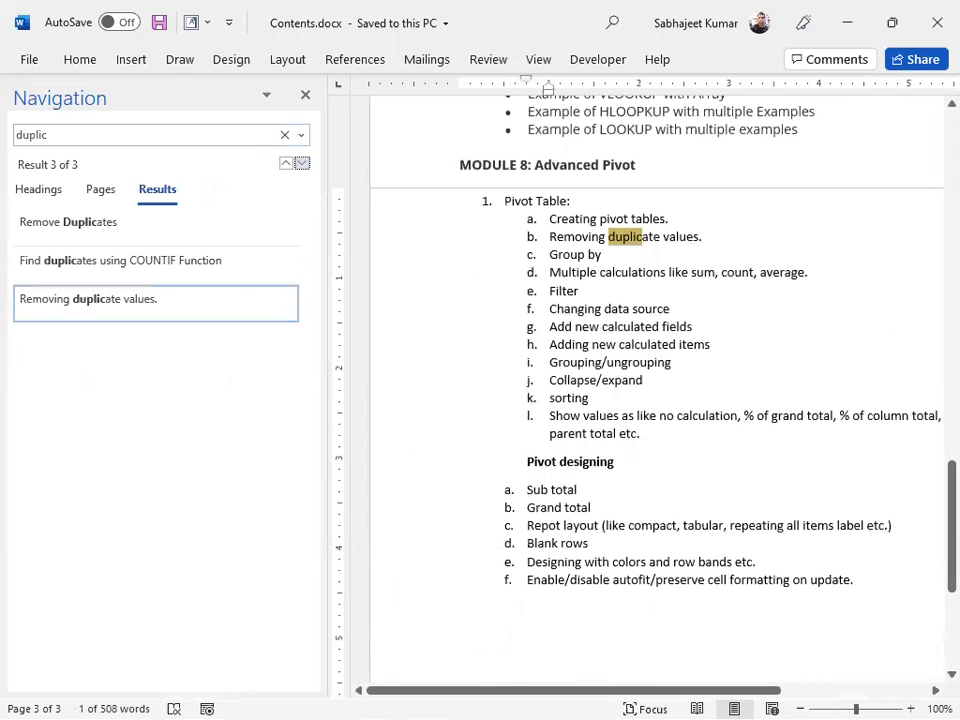
{"action": "key", "text": "Return"}
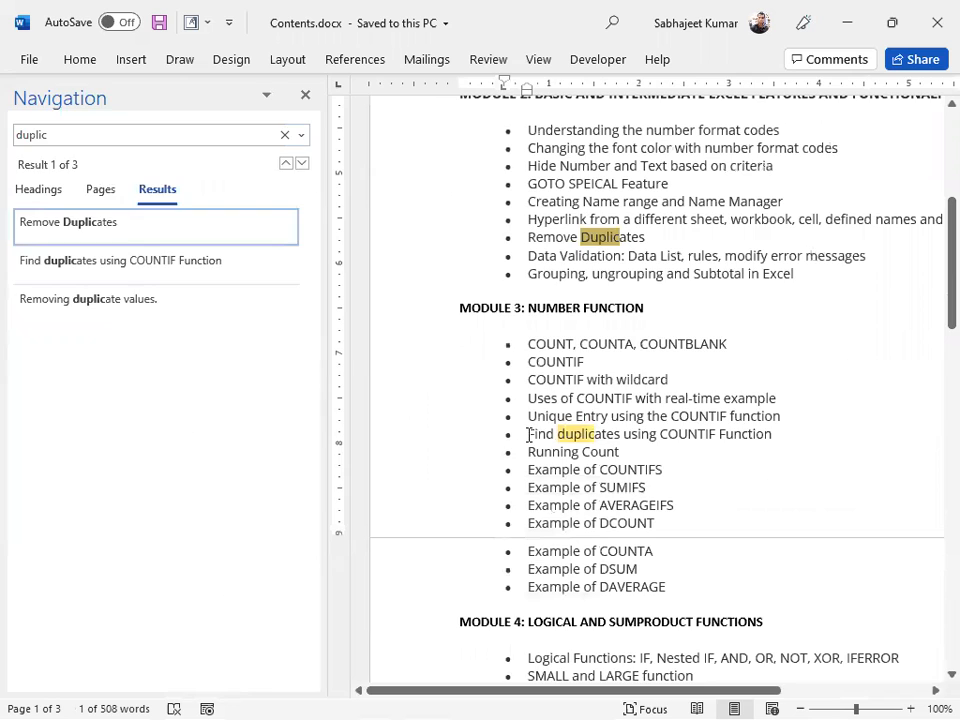
Close the outline search and highlight the Module 3 topic "Unique Entry using the COUNTIF function" in Contents.docx.
{"action": "key", "text": "Escape"}
{"action": "key", "text": "alt+Tab"}
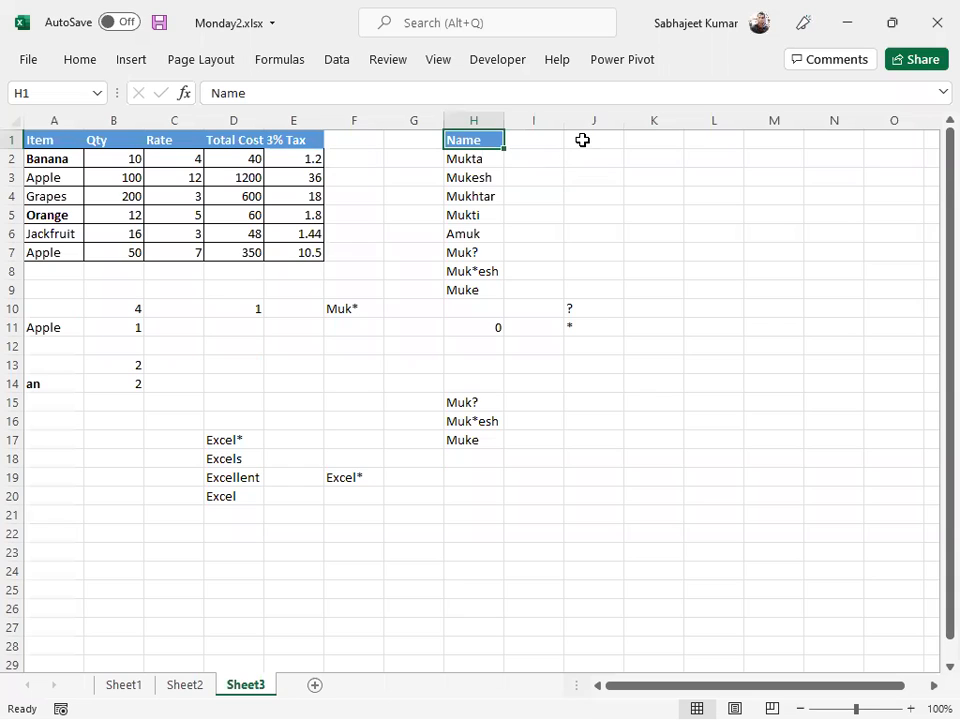
{"action": "key", "text": "alt+Tab"}
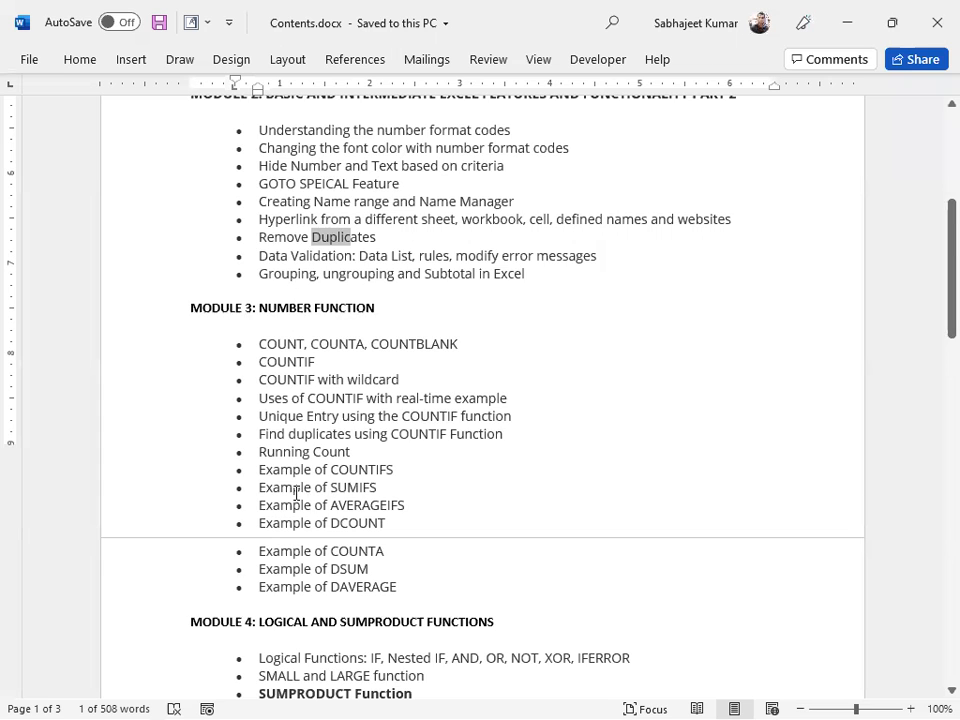
{"action": "scroll", "coordinate": [280, 490], "scroll_direction": "down", "scroll_amount": 3}
{"action": "left_click_drag", "start_coordinate": [259, 217], "coordinate": [398, 218]}
{"action": "left_click_drag", "start_coordinate": [253, 236], "coordinate": [516, 243]}
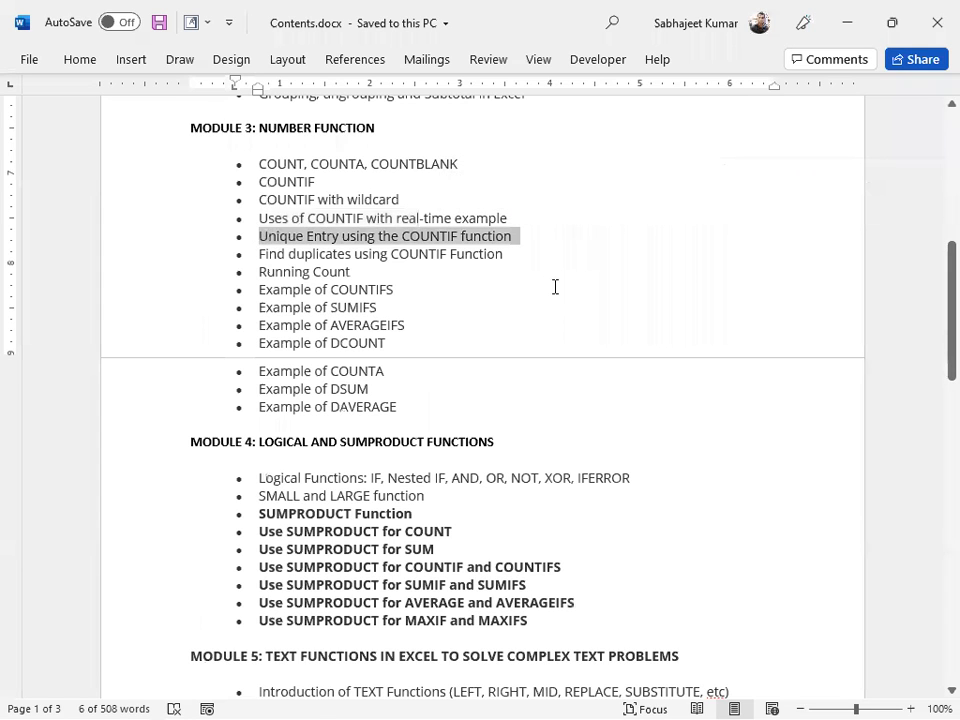
Switch to Monday2.xlsx in Excel and shade cells J1:J8 on Sheet3 with a light orange fill.
{"action": "key", "text": "alt+Tab"}
{"action": "left_click_drag", "start_coordinate": [598, 139], "coordinate": [608, 258]}
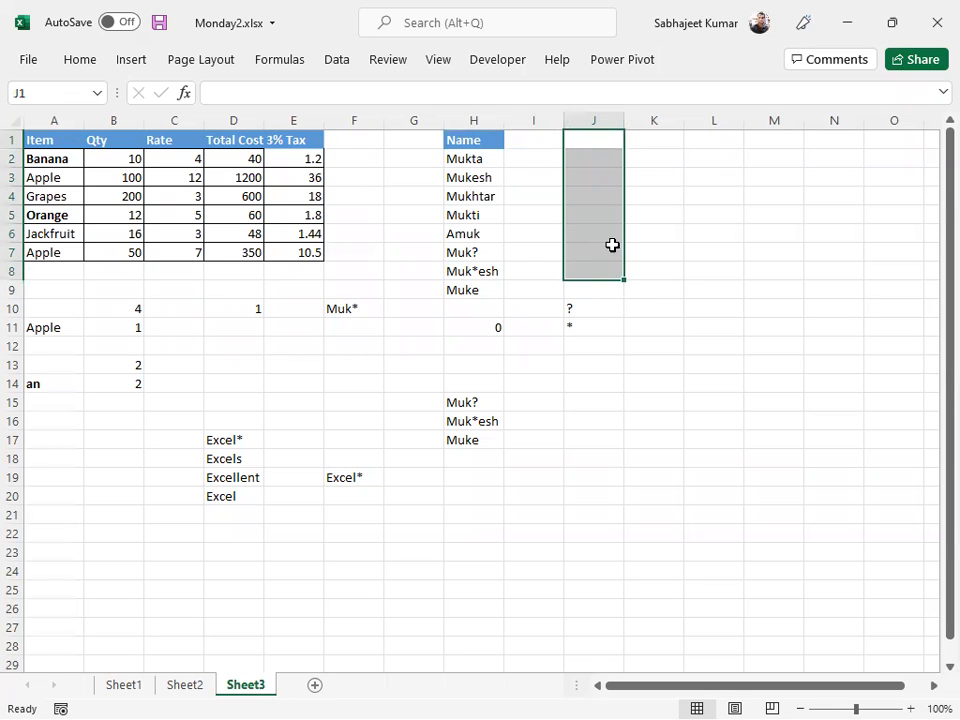
{"action": "left_click", "coordinate": [86, 62]}
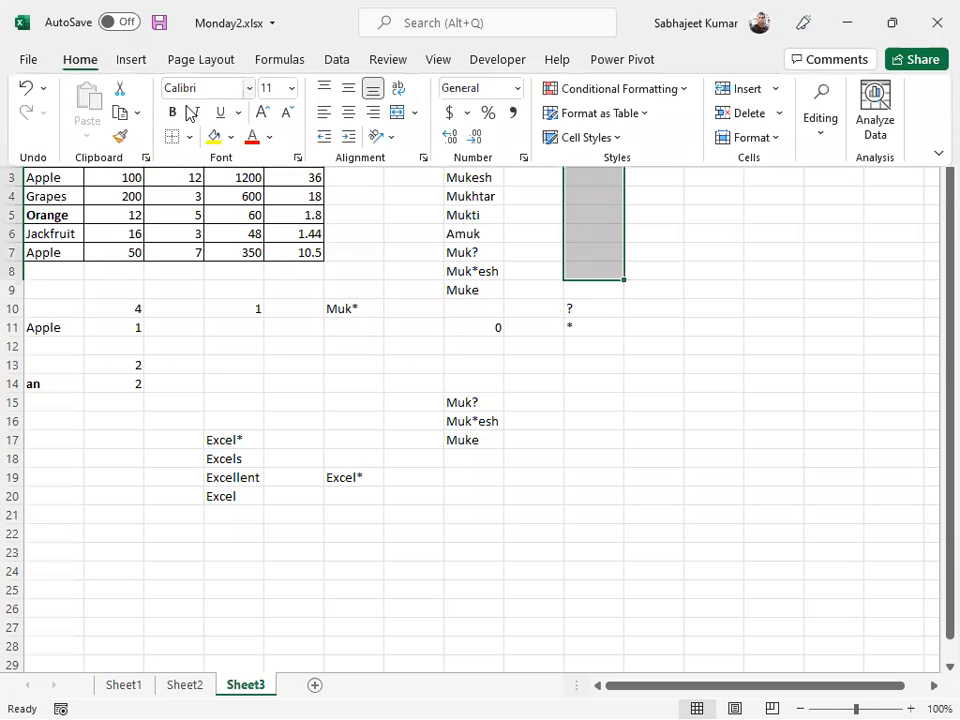
{"action": "left_click", "coordinate": [230, 137]}
{"action": "left_click", "coordinate": [291, 218]}
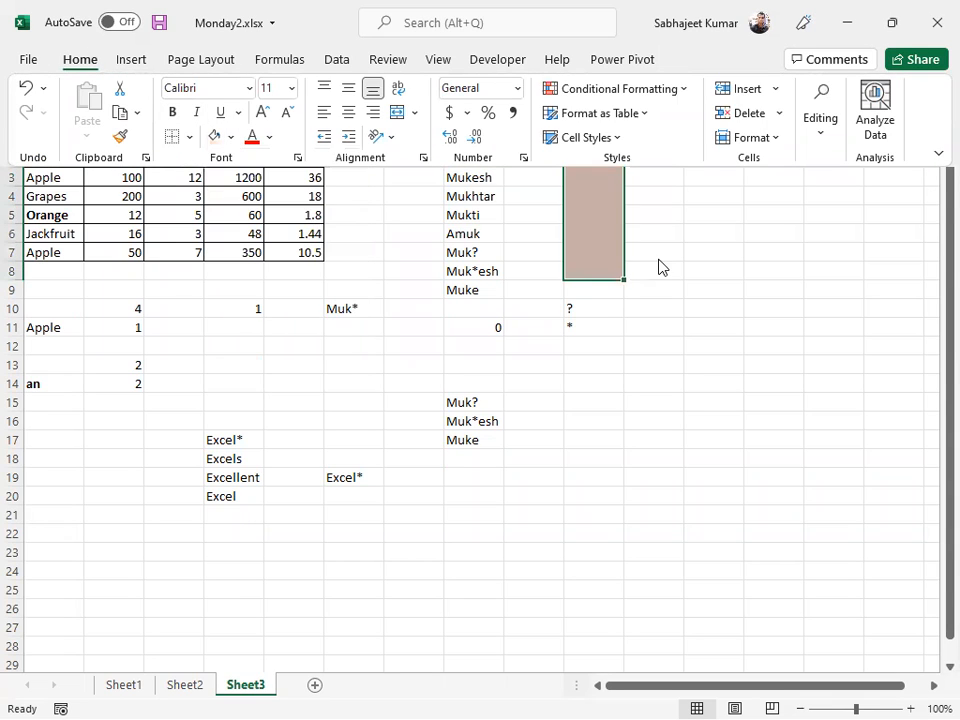
Enter the same surname in cells J1 and J2 as an example of a duplicate entry.
{"action": "left_click", "coordinate": [598, 143]}
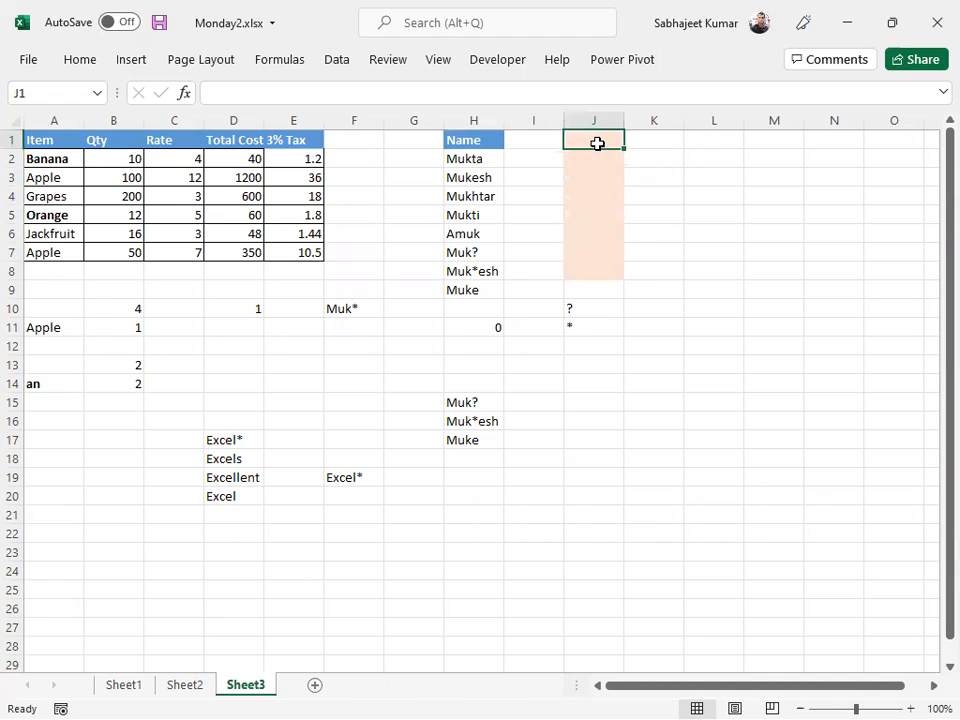
{"action": "type", "text": "kumar"}
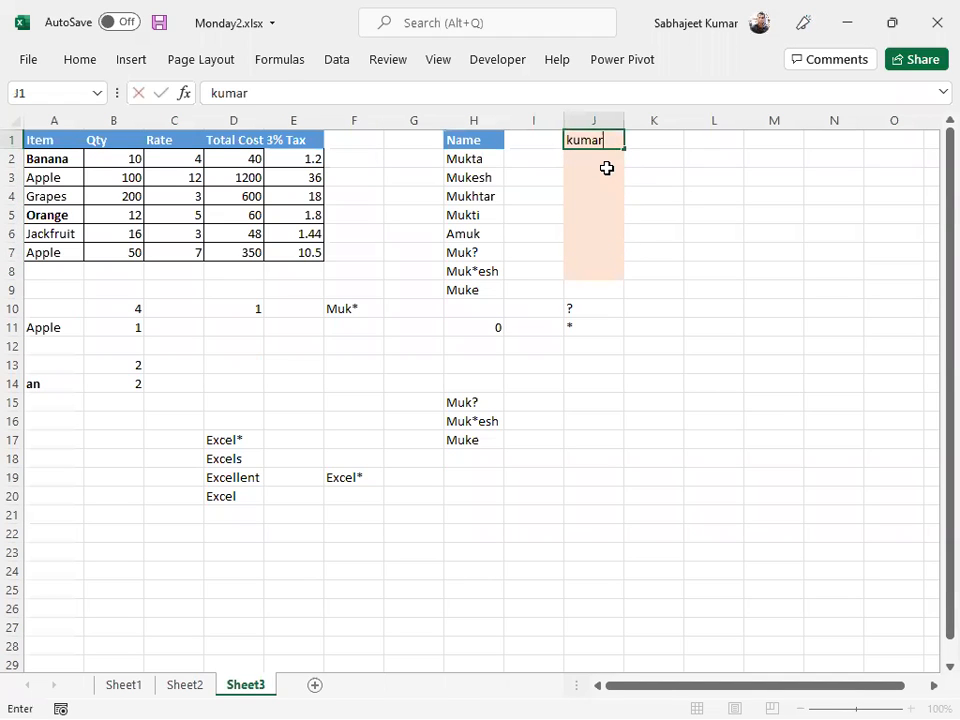
{"action": "key", "text": "Return"}
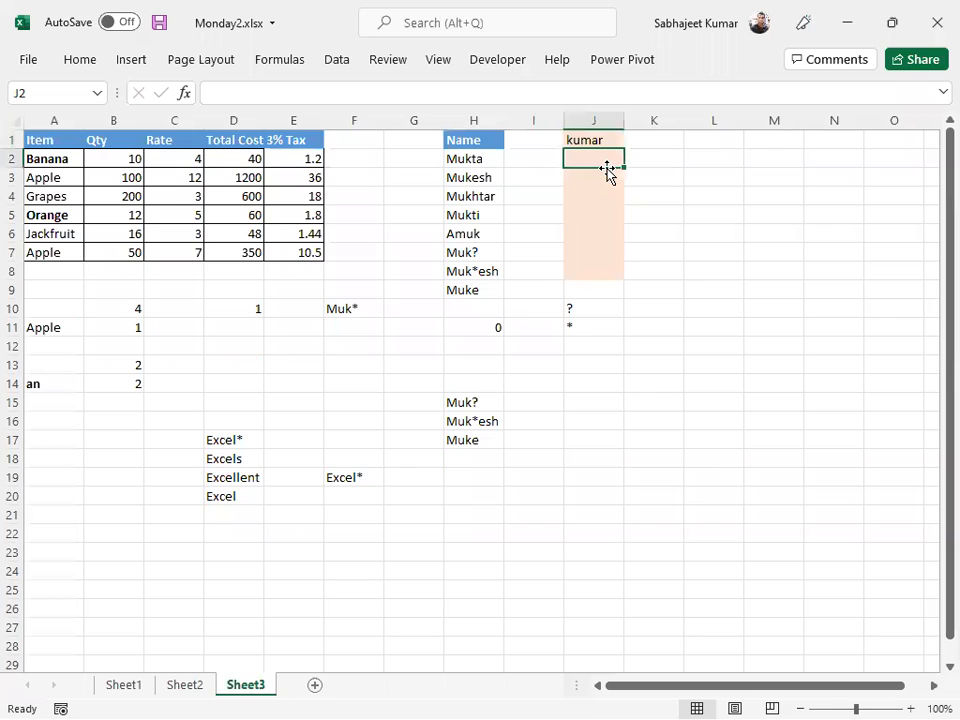
{"action": "type", "text": "kumar"}
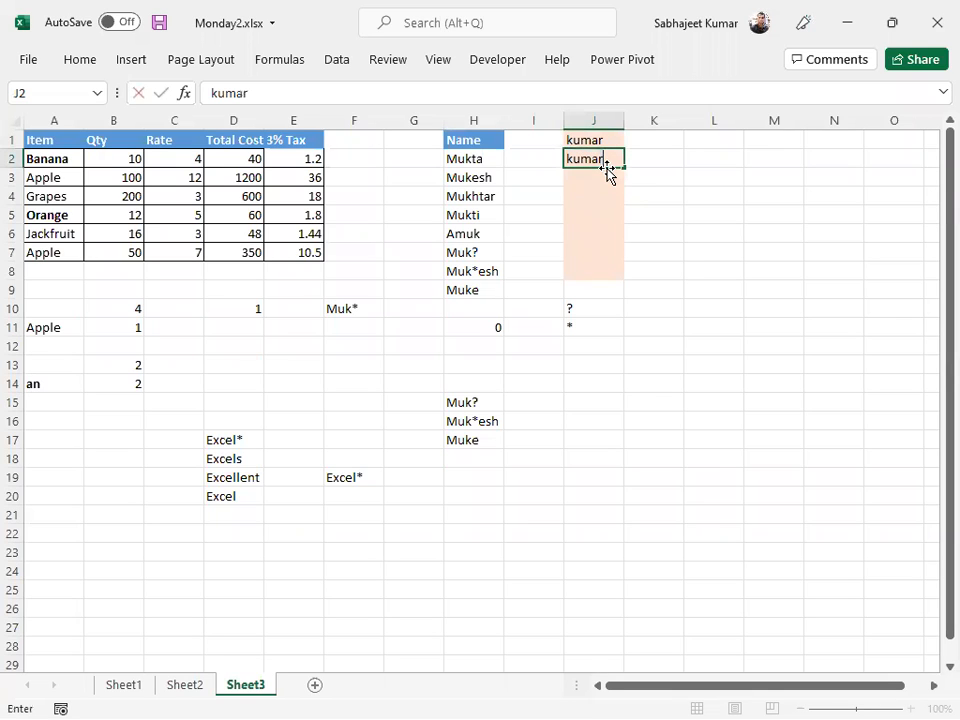
{"action": "key", "text": "Return"}
Clear the example surname entries from the shaded range J1:J8.
{"action": "key", "text": "Up"}
{"action": "key", "text": "Delete"}
{"action": "key", "text": "Up"}
{"action": "key", "text": "shift+Down"}
{"action": "key", "text": "shift+Down"}
{"action": "key", "text": "shift+Down"}
{"action": "key", "text": "shift+Down"}
{"action": "key", "text": "shift+Down"}
{"action": "key", "text": "shift+Down"}
{"action": "key", "text": "shift+Down"}
{"action": "key", "text": "shift+Down"}
{"action": "key", "text": "shift+Down"}
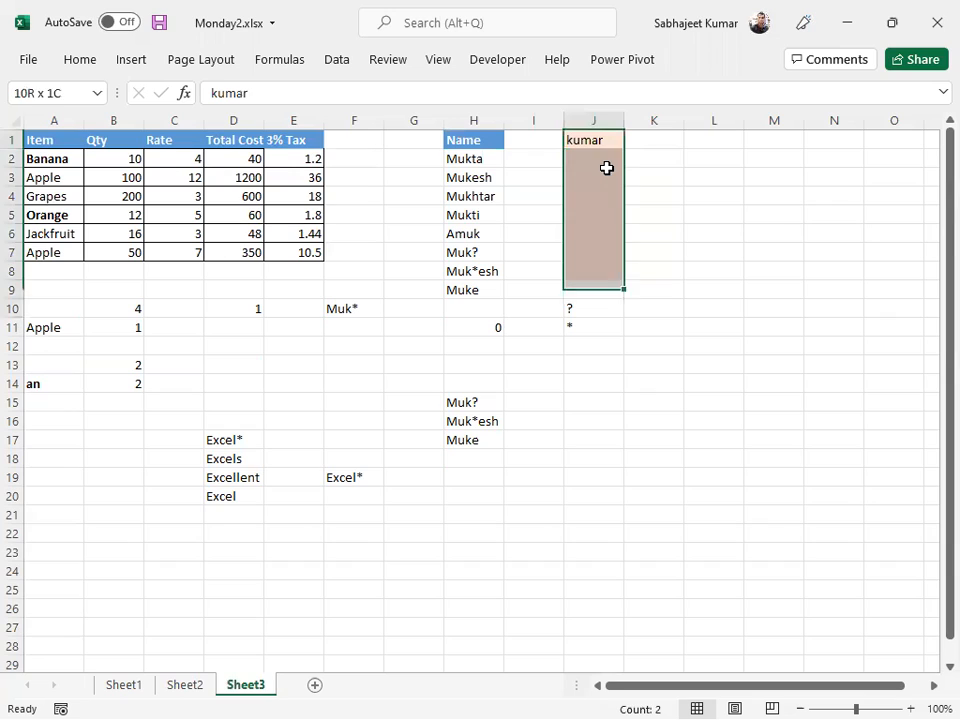
{"action": "key", "text": "shift+Up"}
{"action": "key", "text": "shift+Up"}
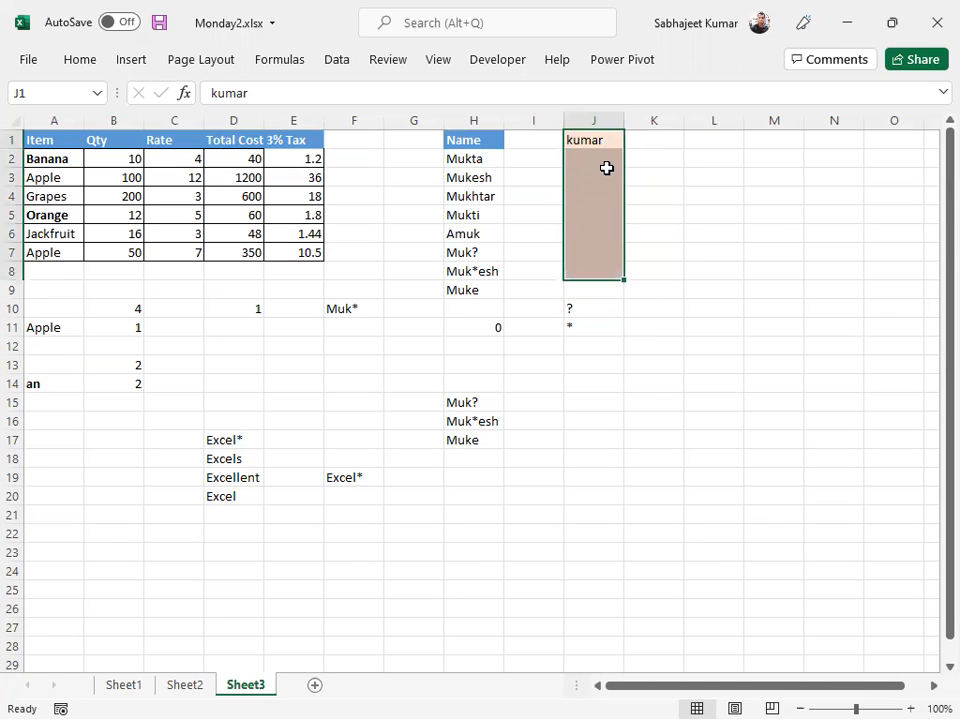
{"action": "key", "text": "Delete"}
{"action": "key", "text": "alt"}
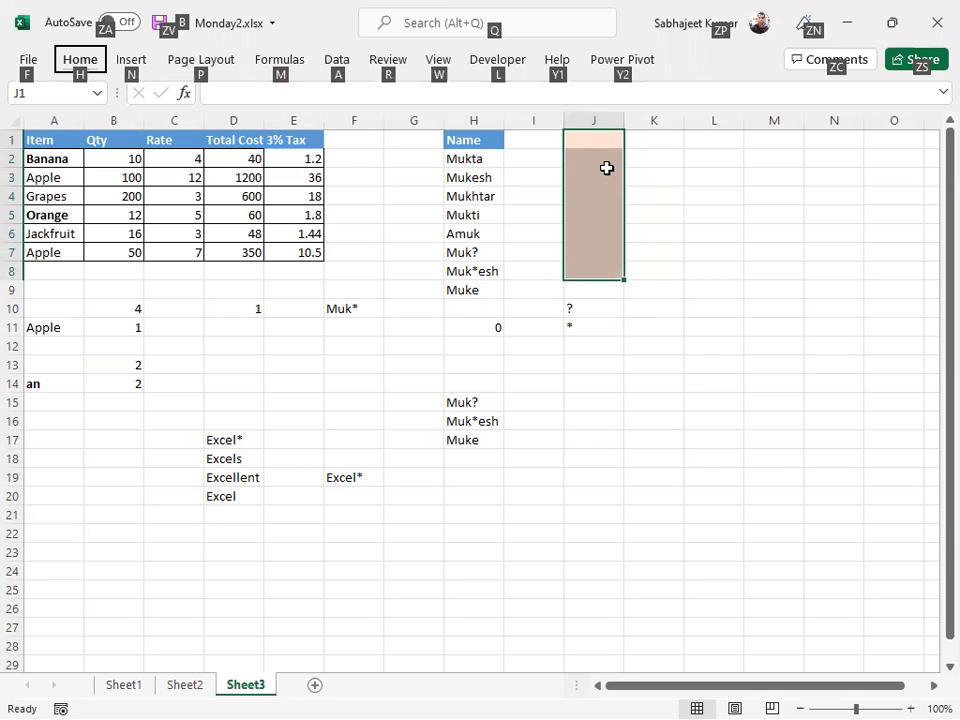
{"action": "key", "text": "a"}
{"action": "key", "text": "v"}
{"action": "key", "text": "v"}
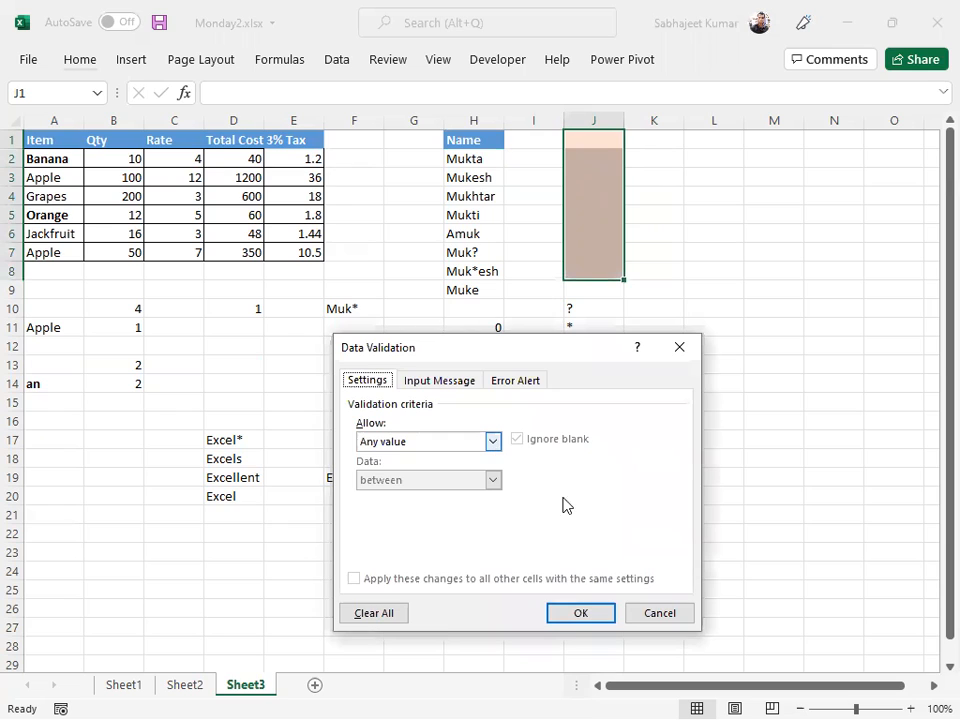
{"action": "left_click", "coordinate": [676, 619]}
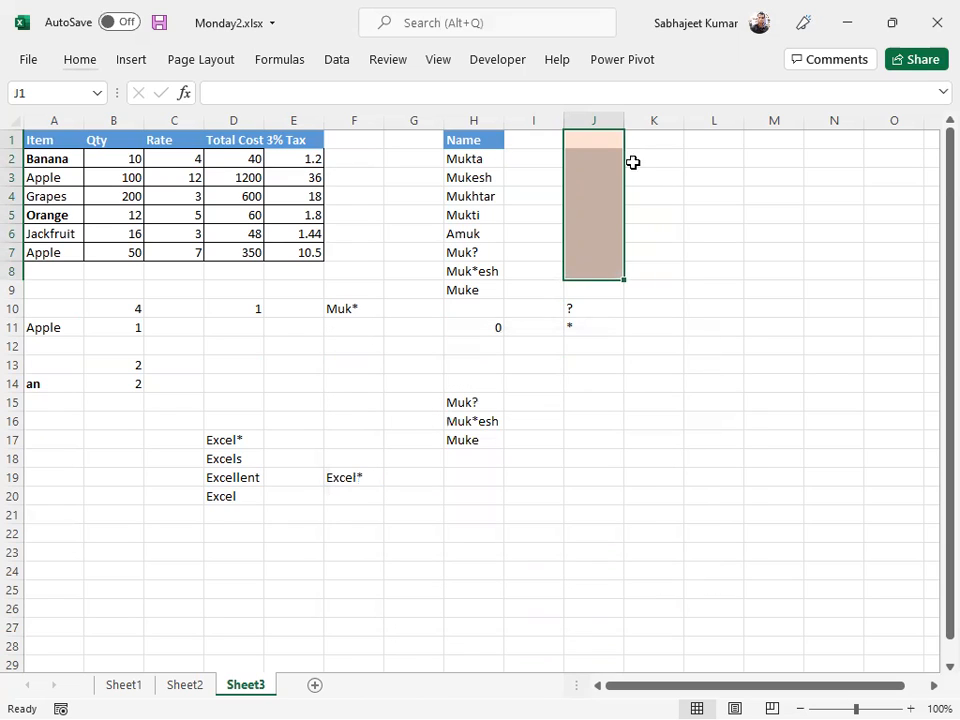
Enter the sample values 1, 2, 3 and 1 in cells J1 to J4.
{"action": "left_click", "coordinate": [607, 141]}
{"action": "type", "text": "1"}
{"action": "key", "text": "Return"}
{"action": "type", "text": "2"}
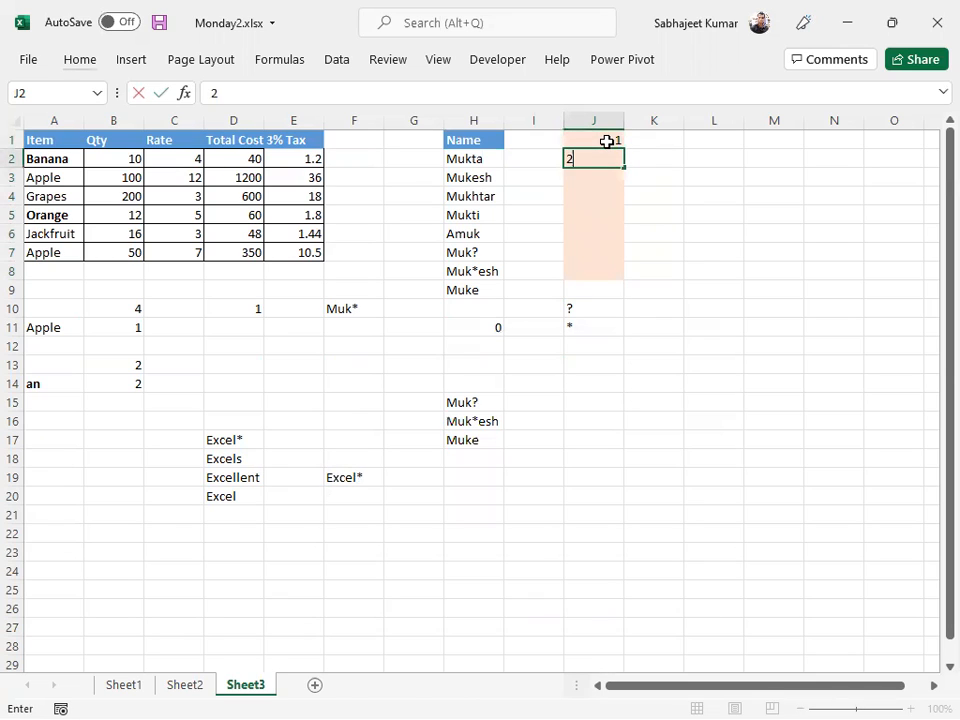
{"action": "key", "text": "Return"}
{"action": "type", "text": "3"}
{"action": "key", "text": "Return"}
{"action": "type", "text": "1"}
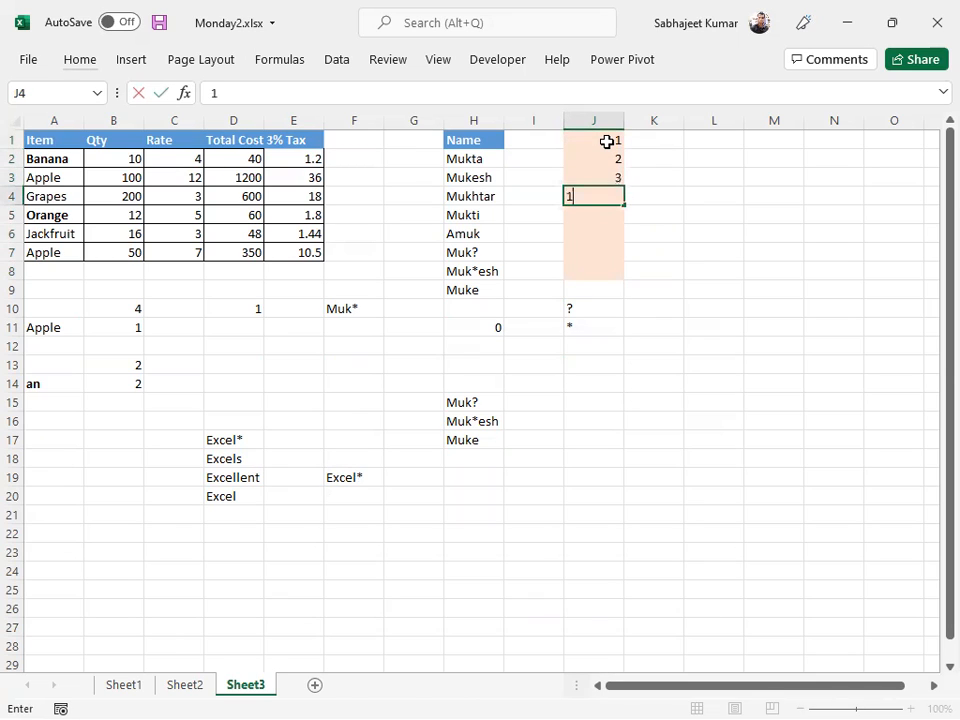
{"action": "key", "text": "Return"}
Start a COUNTIF formula in cell K1 with J1:J1 as its range.
{"action": "key", "text": "Up"}
{"action": "key", "text": "Up"}
{"action": "key", "text": "Up"}
{"action": "key", "text": "Up"}
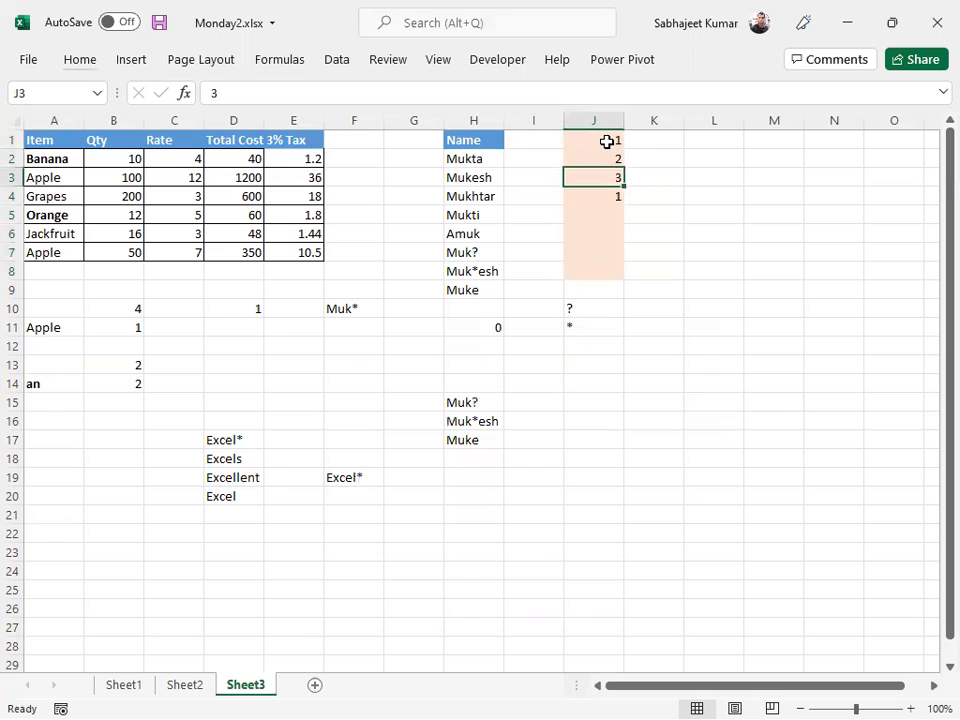
{"action": "key", "text": "Right"}
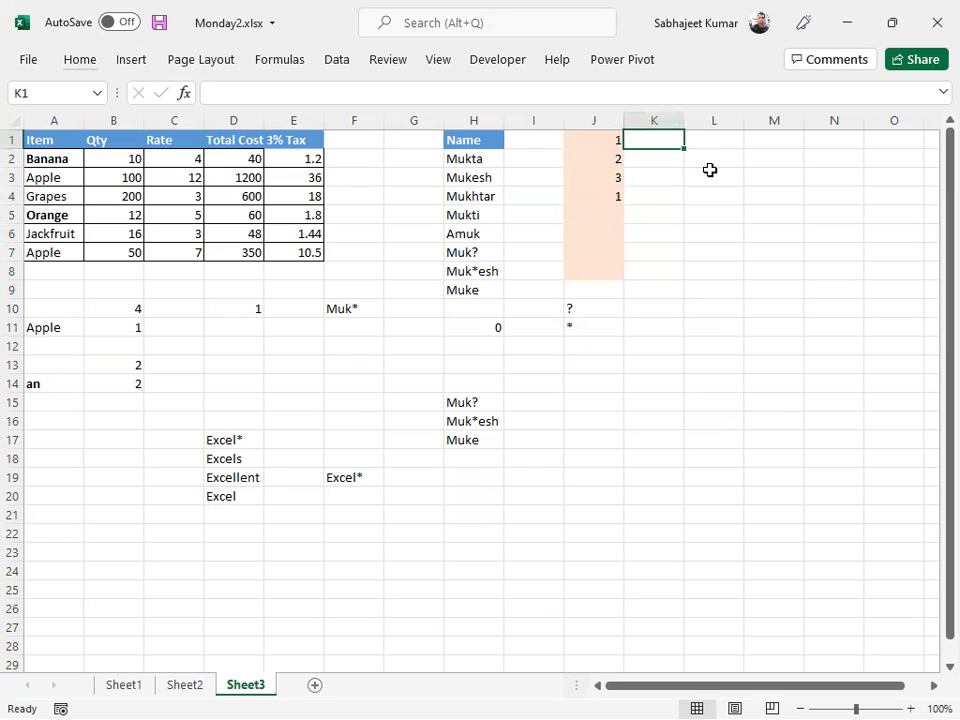
{"action": "type", "text": "=count"}
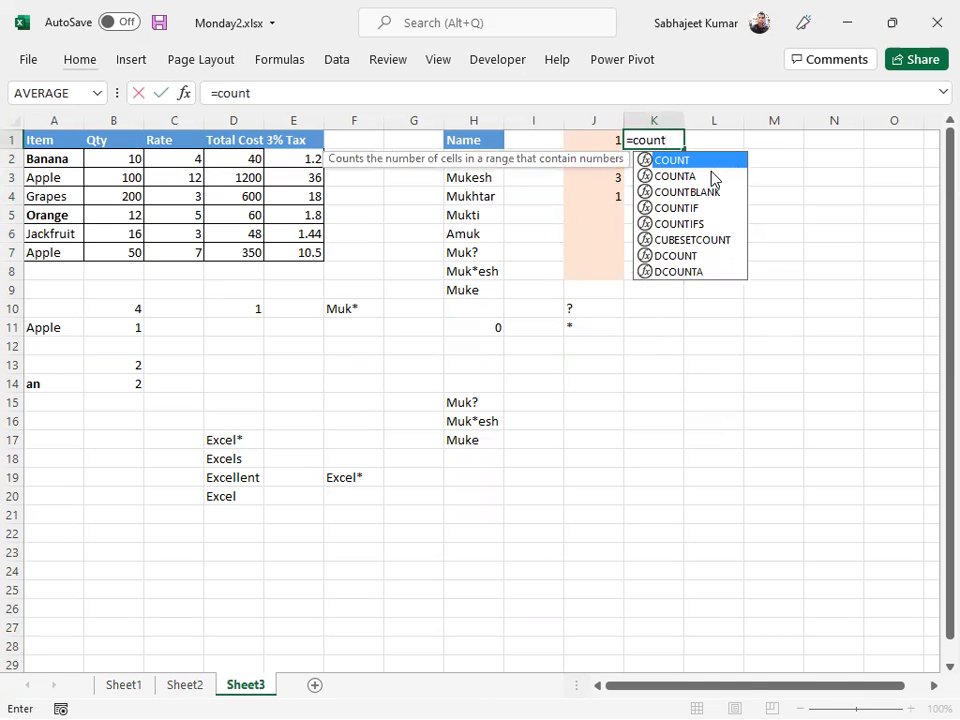
{"action": "type", "text": "if"}
{"action": "key", "text": "Tab"}
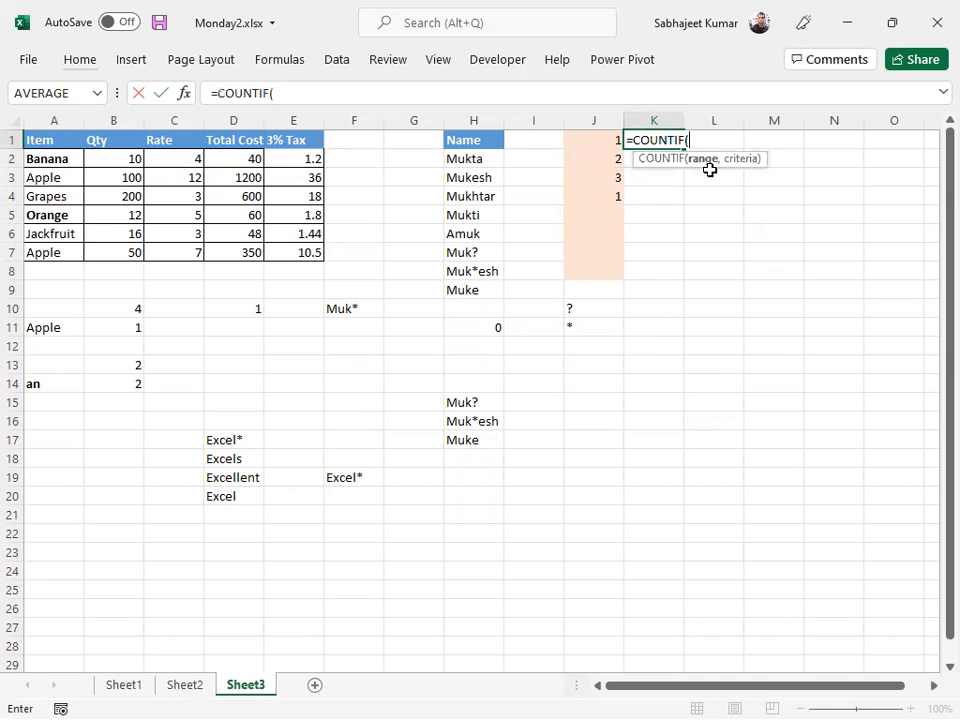
{"action": "left_click", "coordinate": [601, 141]}
{"action": "key", "text": "F4"}
{"action": "key", "text": "F8"}
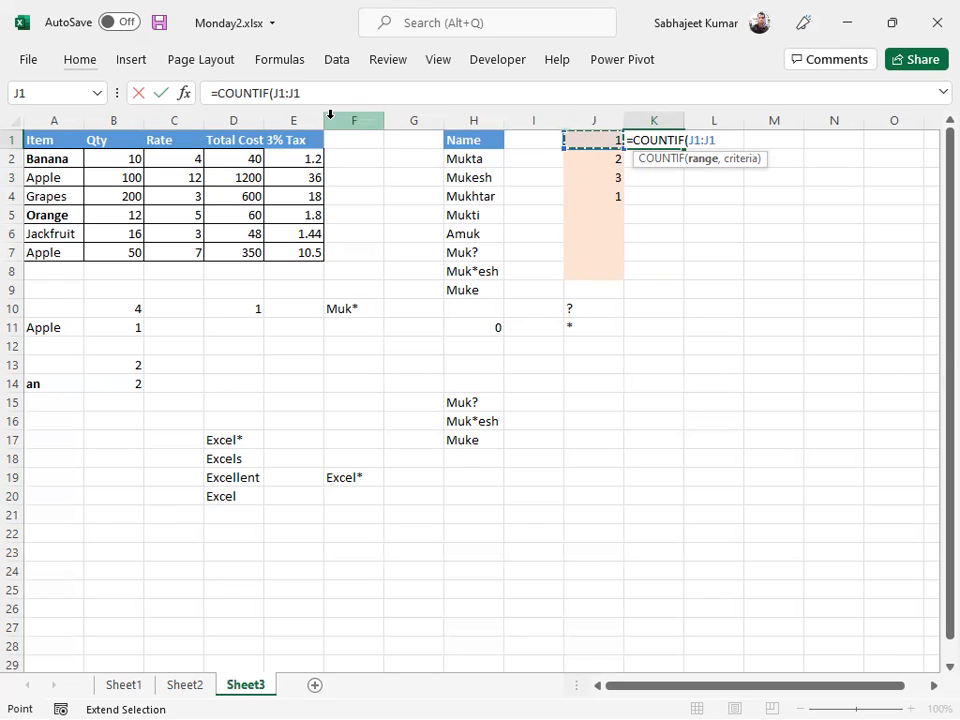
Make the range's first reference absolute and complete the K1 formula as =COUNTIF($J$1:J1,J1).
{"action": "mouse_move", "coordinate": [281, 92]}
{"action": "left_mouse_down"}
{"action": "mouse_move", "coordinate": [349, 84]}
{"action": "mouse_move", "coordinate": [285, 93]}
{"action": "left_mouse_up"}
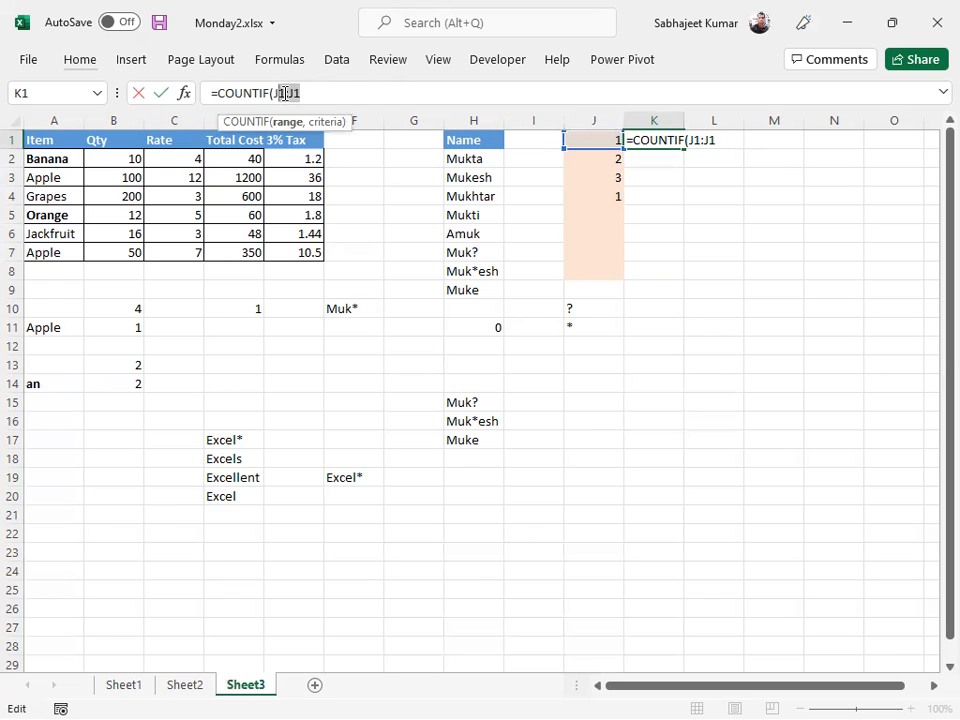
{"action": "left_click", "coordinate": [281, 95]}
{"action": "key", "text": "F4"}
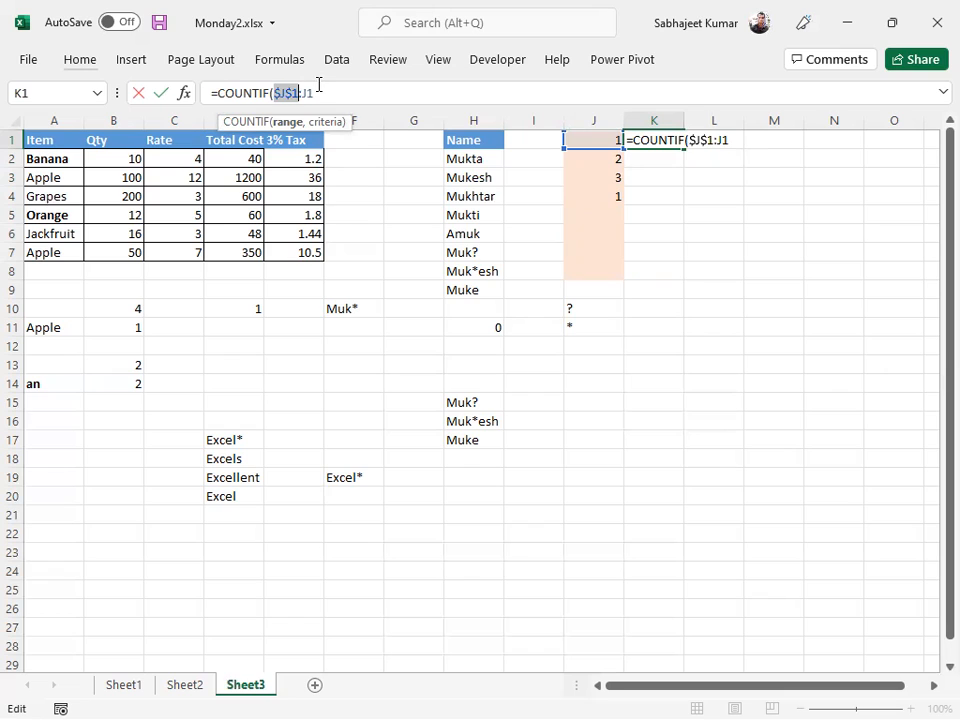
{"action": "left_click", "coordinate": [326, 93]}
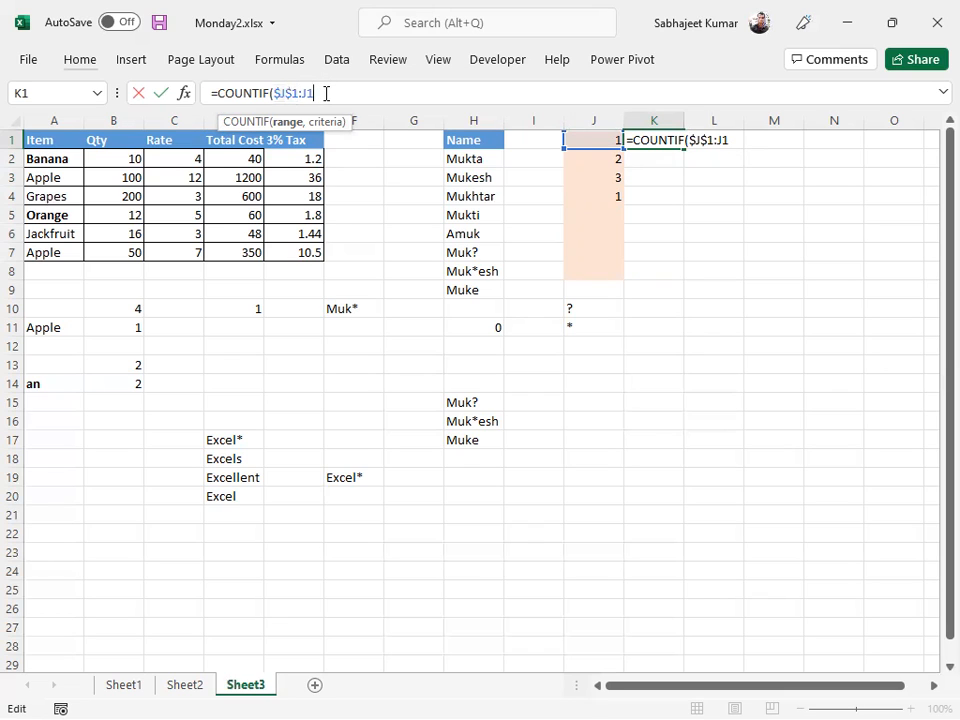
{"action": "type", "text": ","}
{"action": "left_click", "coordinate": [590, 141]}
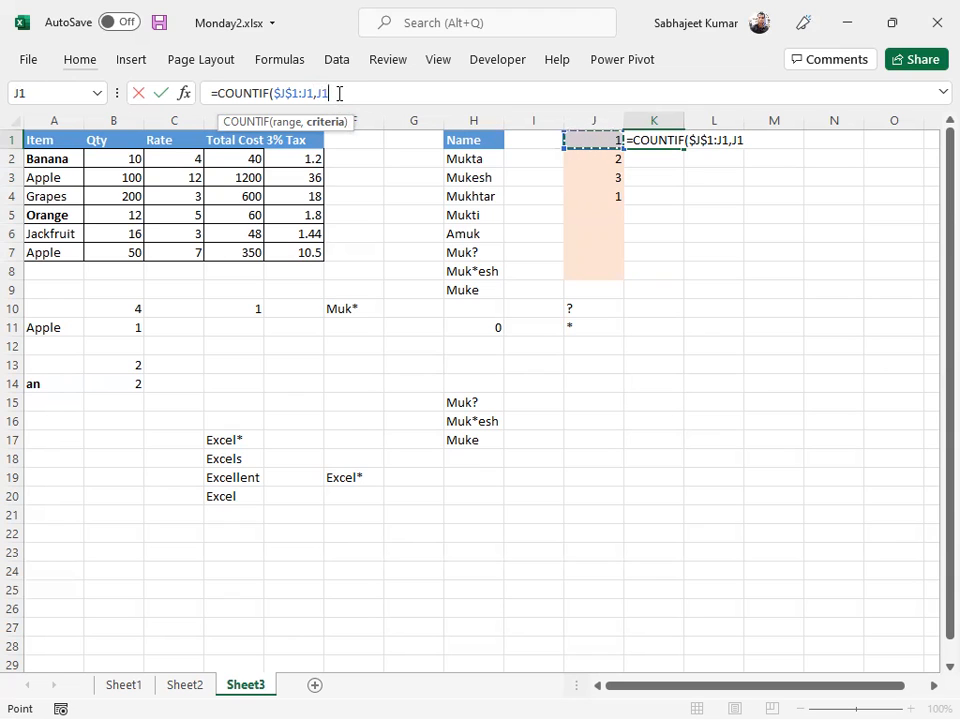
{"action": "type", "text": ")"}
{"action": "key", "text": "Return"}
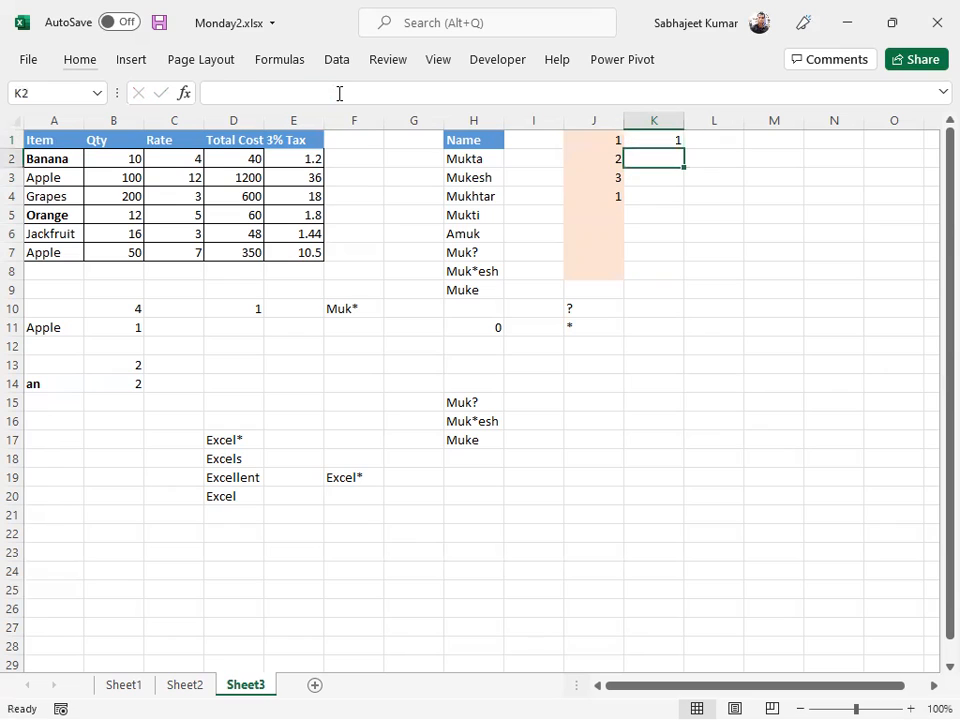
Review the COUNTIF formula in K1 against the value in J1, and fill it down to K8.
{"action": "left_click", "coordinate": [656, 139]}
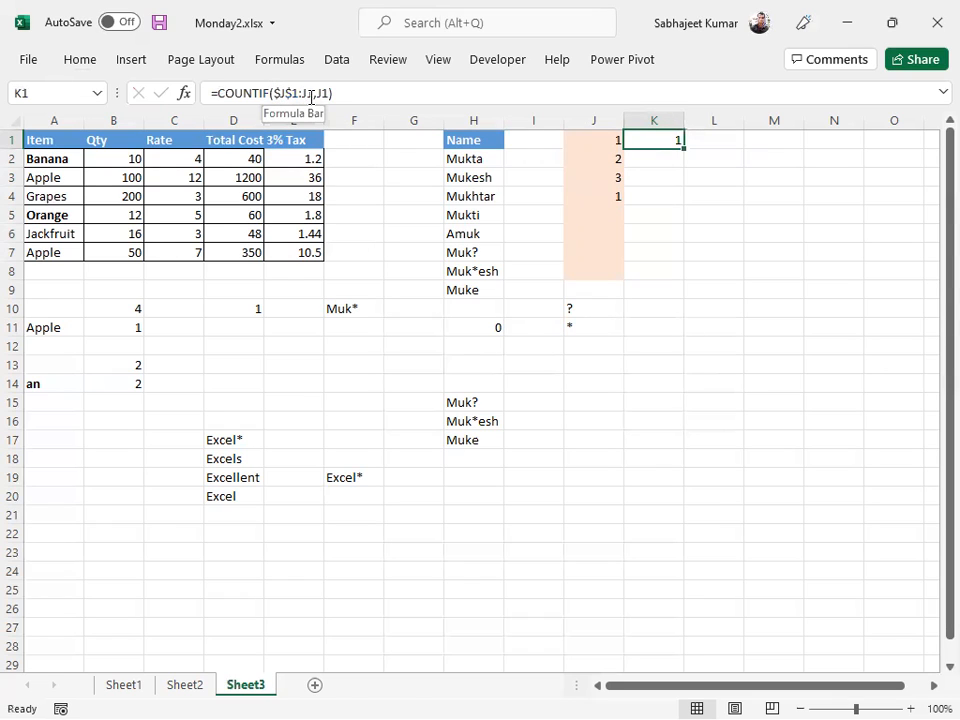
{"action": "left_click", "coordinate": [591, 137]}
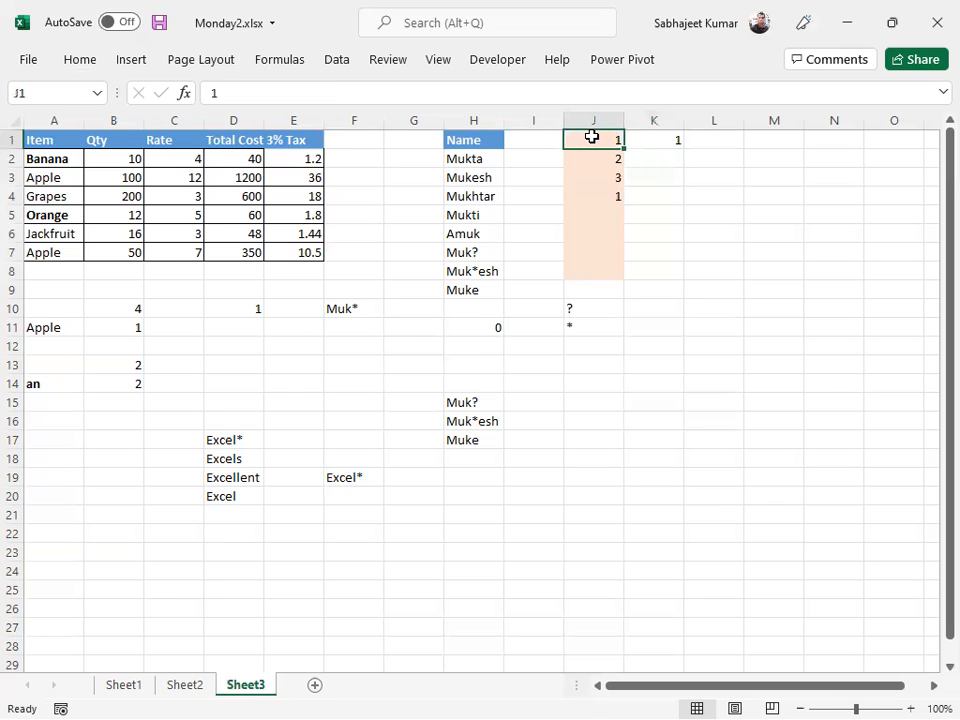
{"action": "left_click", "coordinate": [646, 140]}
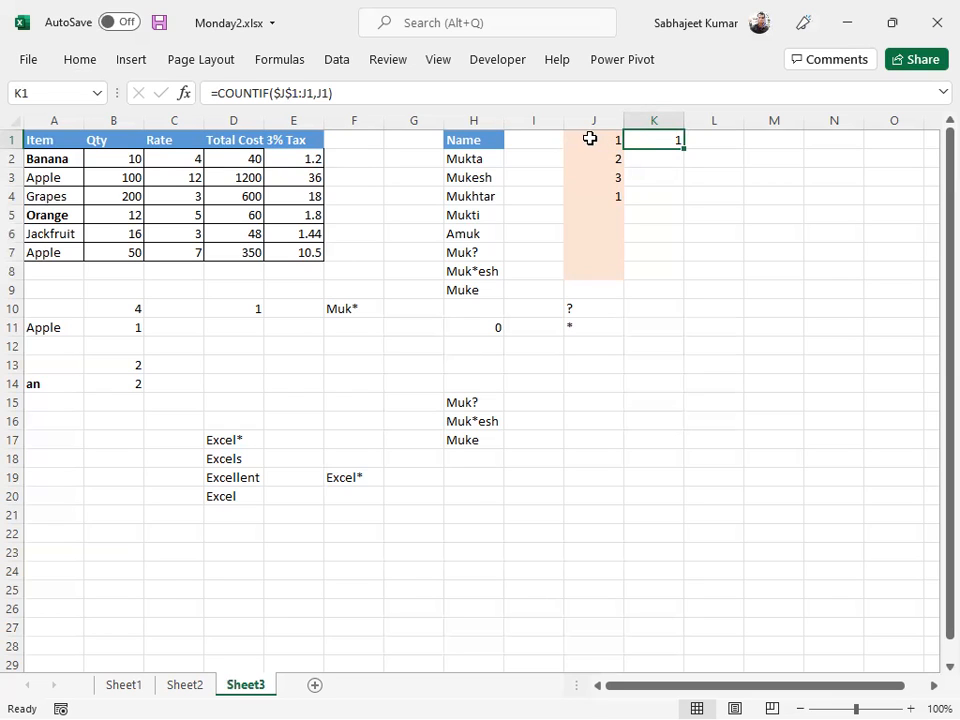
{"action": "left_click", "coordinate": [608, 139]}
{"action": "left_click", "coordinate": [662, 143]}
{"action": "left_click_drag", "start_coordinate": [684, 152], "coordinate": [679, 281]}
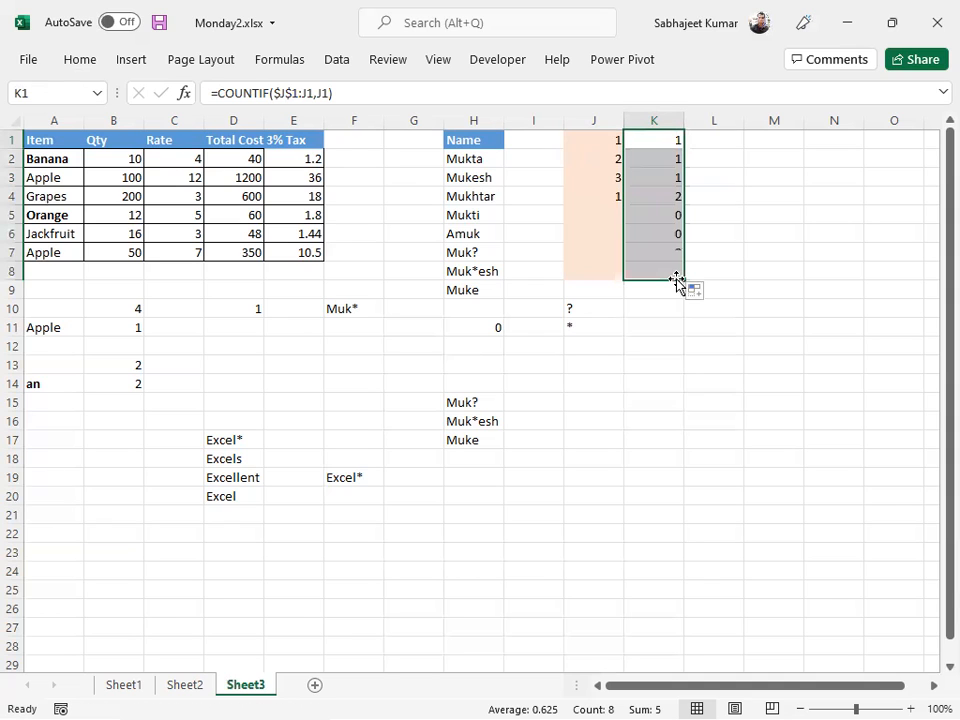
Examine how the expanding COUNTIF range and criteria references change in the formulas in K2 and K3.
{"action": "left_click", "coordinate": [666, 158]}
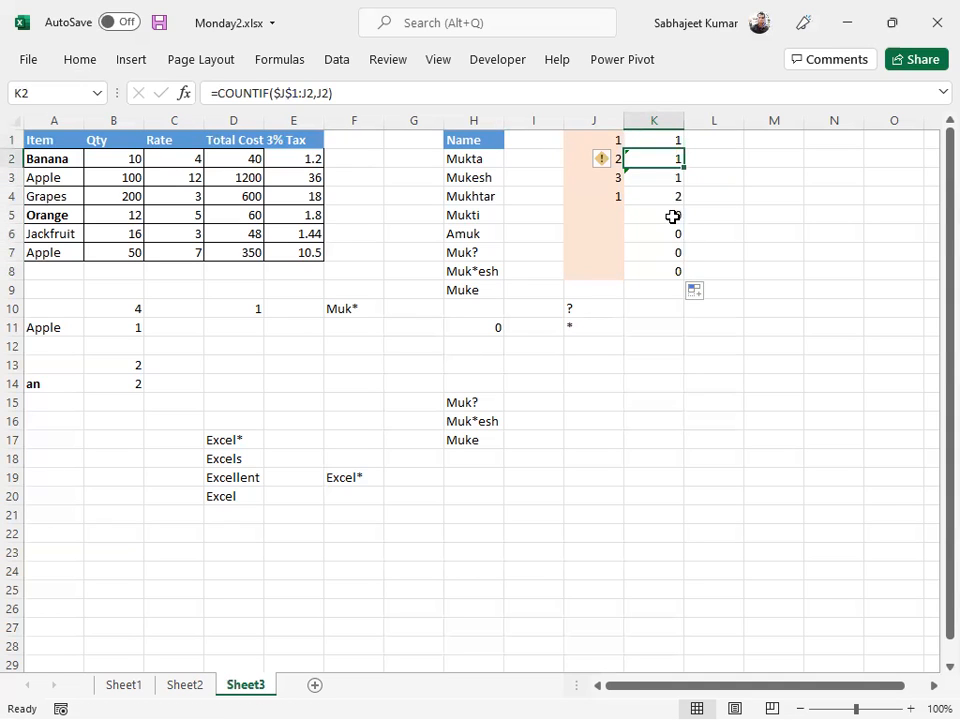
{"action": "key", "text": "F2"}
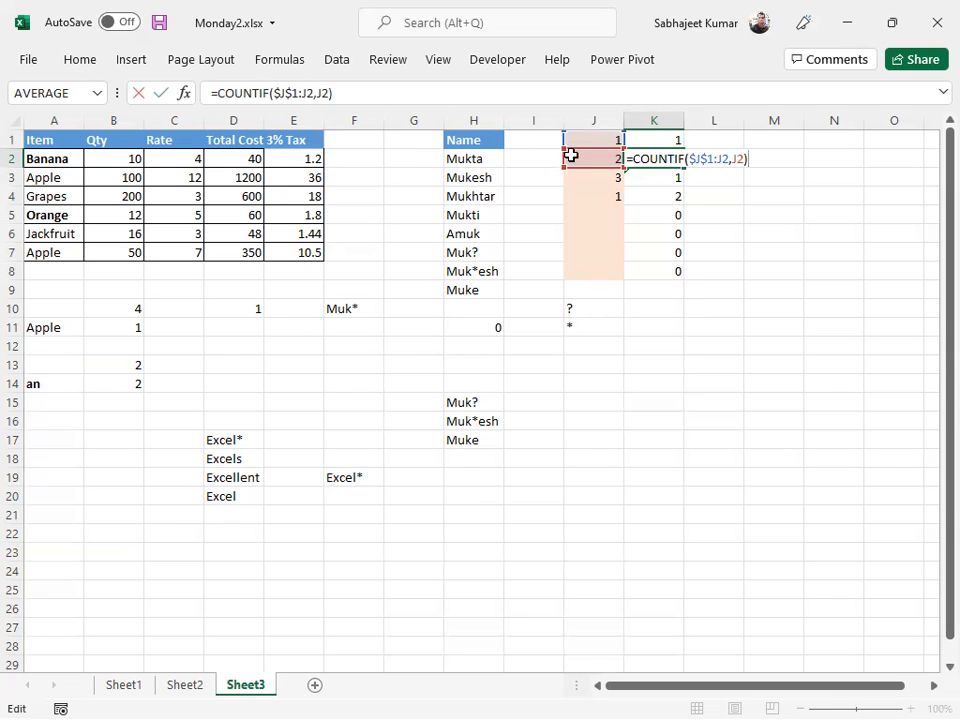
{"action": "left_click", "coordinate": [707, 159]}
{"action": "key", "text": "ctrl+Return"}
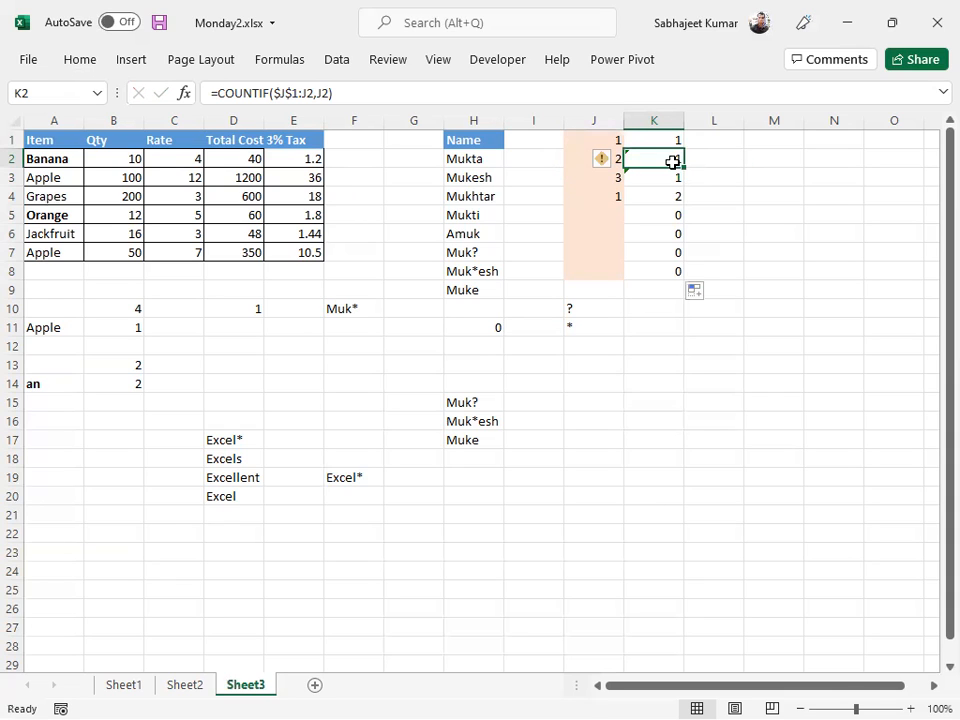
{"action": "left_click", "coordinate": [663, 179]}
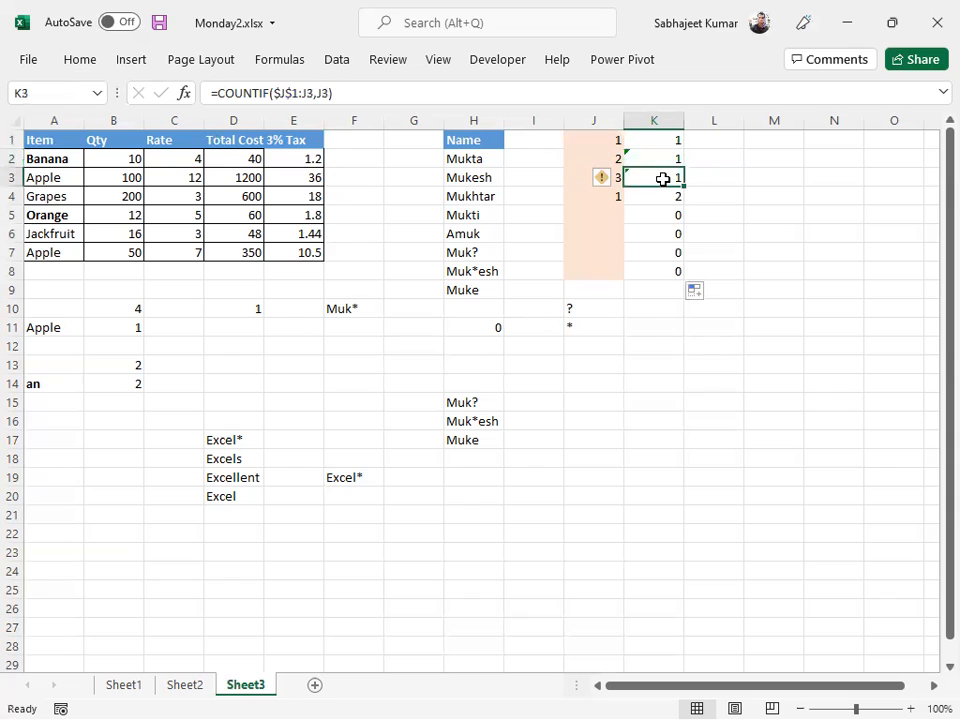
Review which cells the COUNTIF range and criteria cover in the formulas in K3 and K4.
{"action": "double_click", "coordinate": [663, 179]}
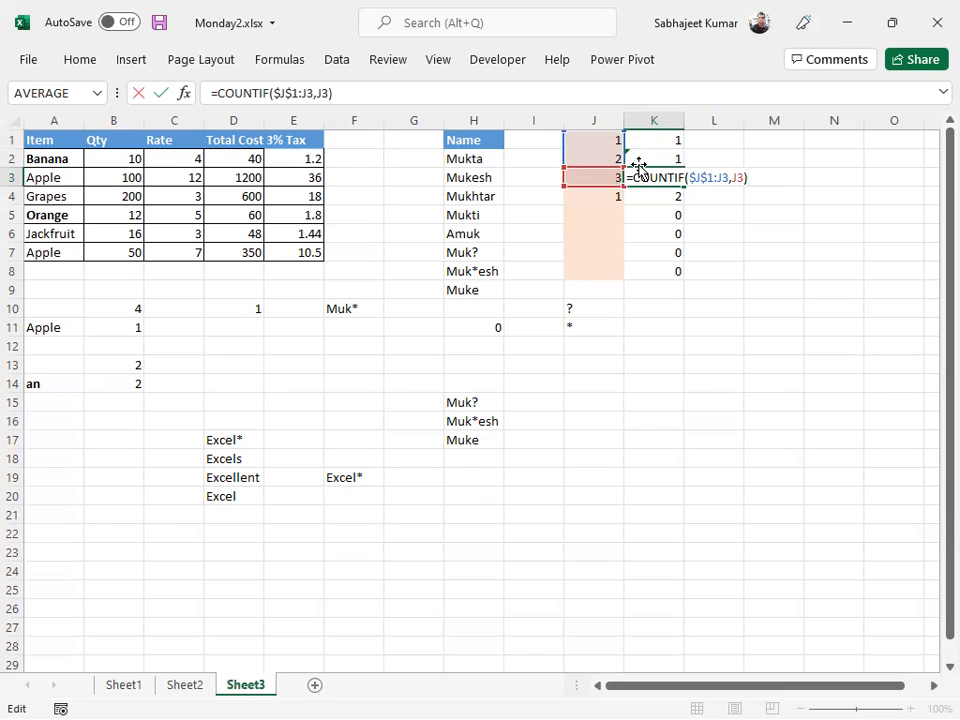
{"action": "key", "text": "ctrl+Return"}
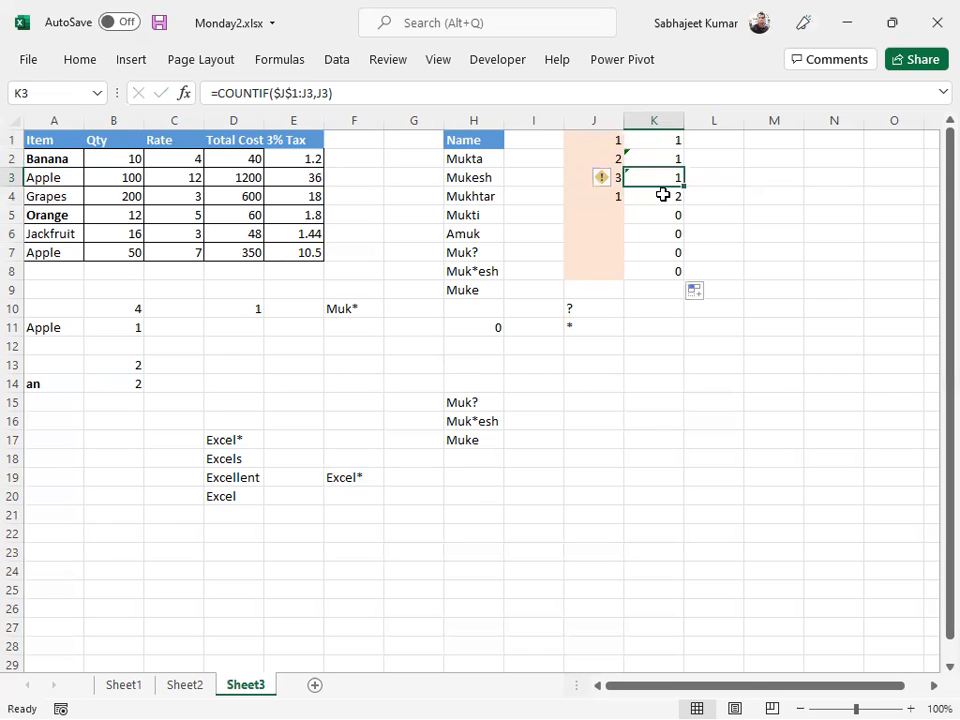
{"action": "left_click", "coordinate": [663, 195]}
{"action": "double_click", "coordinate": [663, 195]}
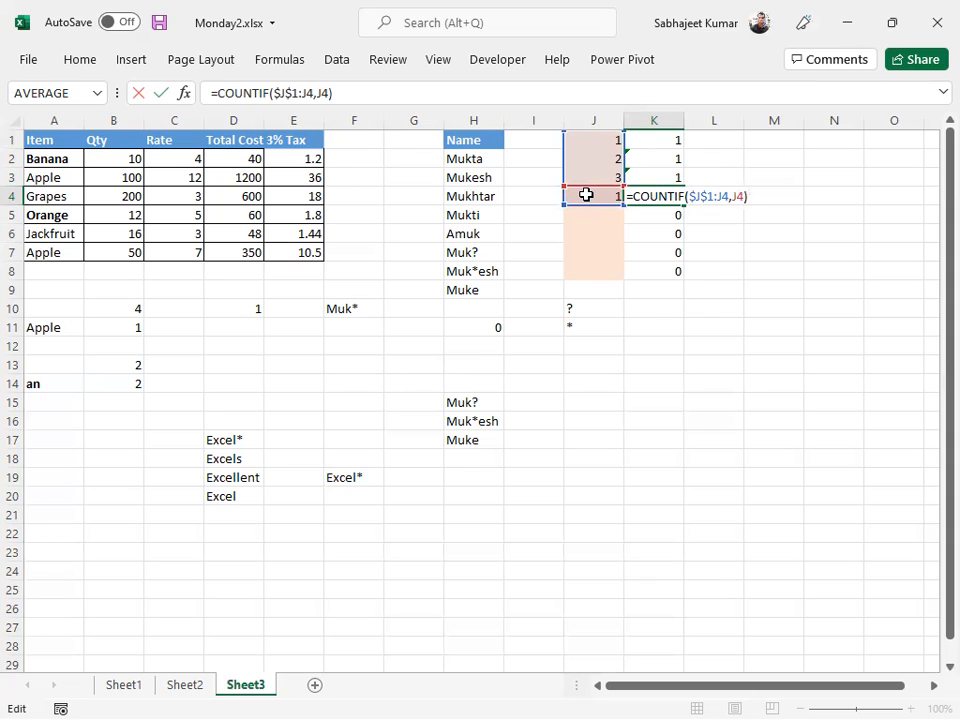
{"action": "key", "text": "Return"}
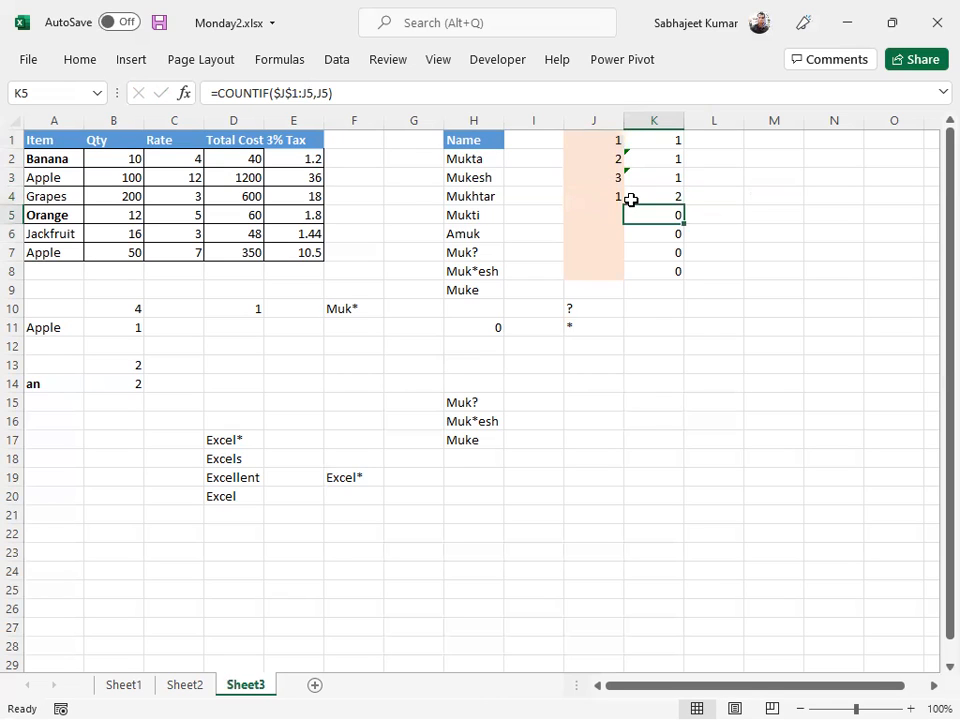
{"action": "left_click", "coordinate": [631, 199]}
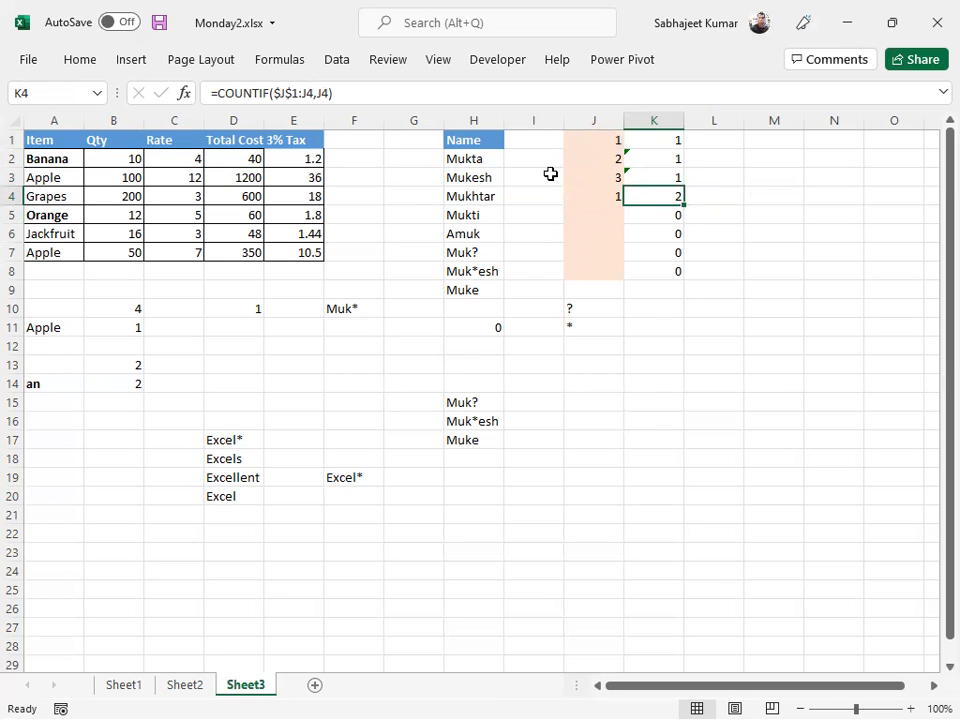
Copy the COUNTIF($J$1:J1,J1) expression from K1 without its leading equals sign, leaving the cell's formula intact.
{"action": "left_click", "coordinate": [644, 140]}
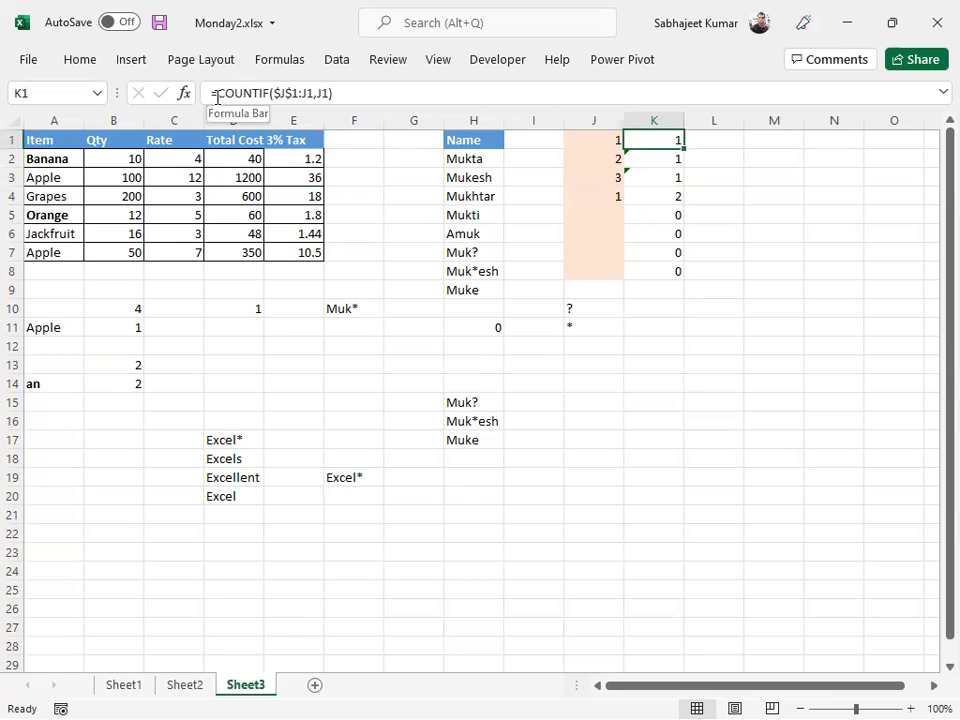
{"action": "left_click_drag", "start_coordinate": [215, 95], "coordinate": [366, 94]}
{"action": "key", "text": "ctrl+c"}
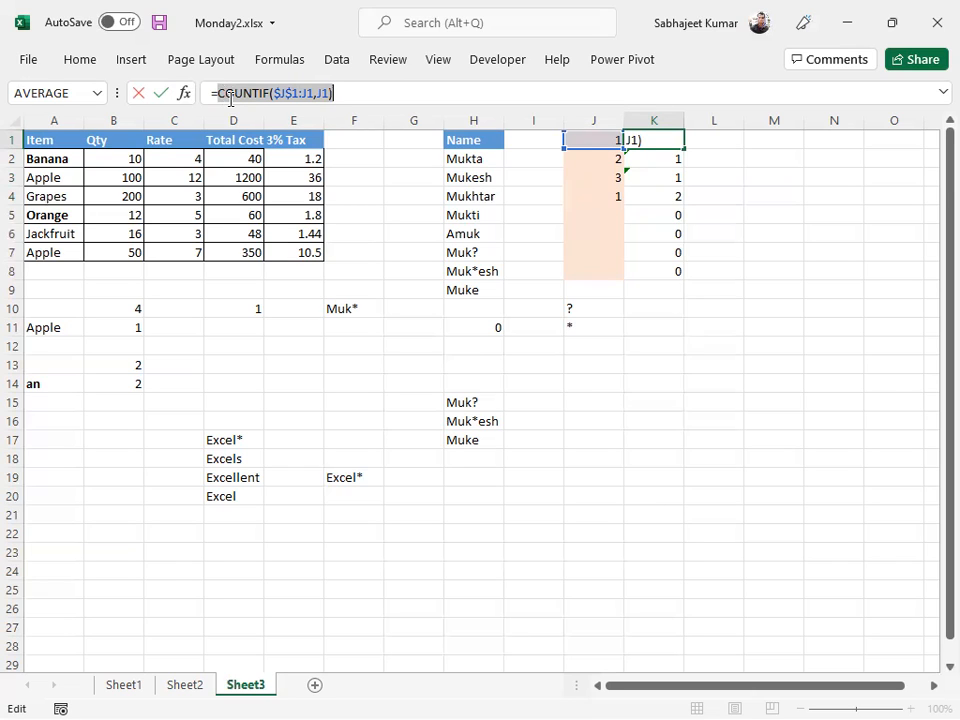
{"action": "key", "text": "ctrl+Return"}
Open data validation for J1:J8 and set the allowed entries to Custom.
{"action": "left_click_drag", "start_coordinate": [648, 134], "coordinate": [658, 278]}
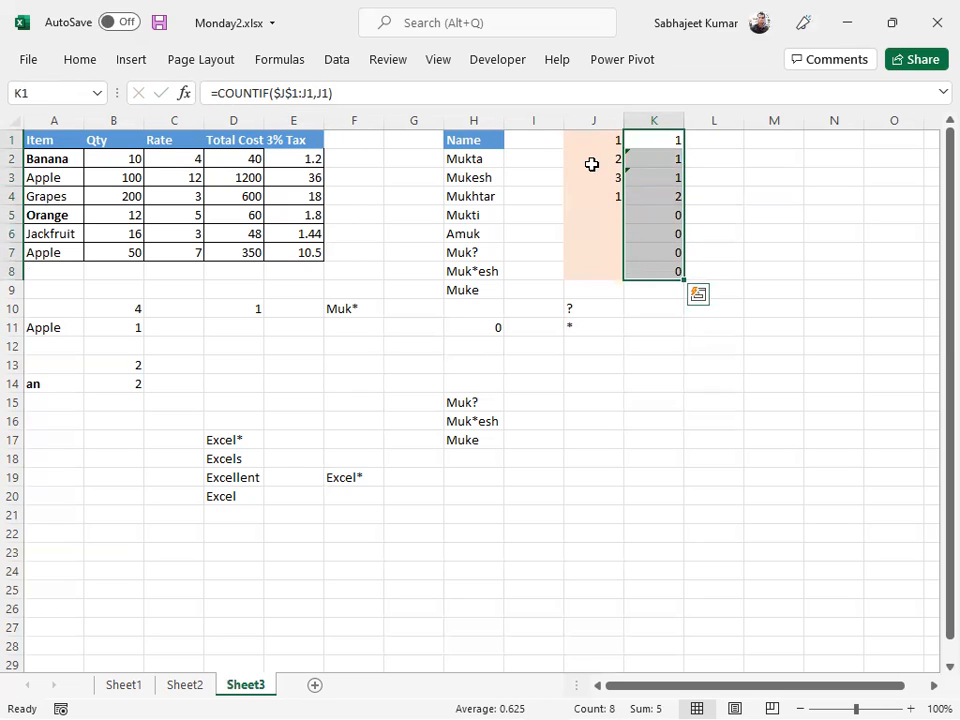
{"action": "left_click_drag", "start_coordinate": [593, 136], "coordinate": [599, 276]}
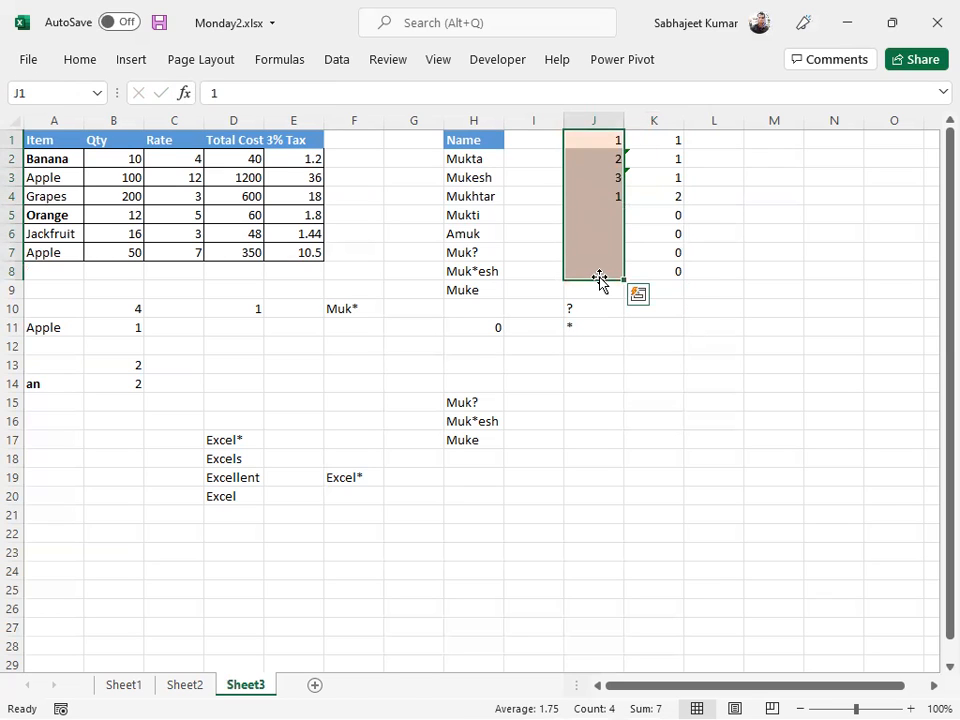
{"action": "left_click", "coordinate": [609, 199]}
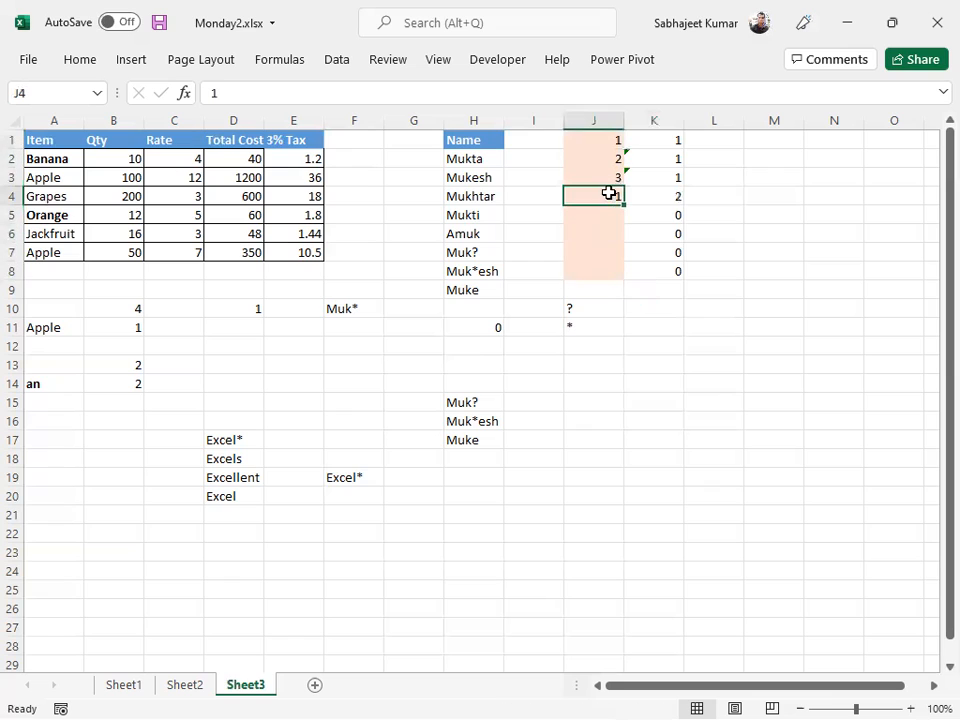
{"action": "left_click_drag", "start_coordinate": [604, 141], "coordinate": [607, 283]}
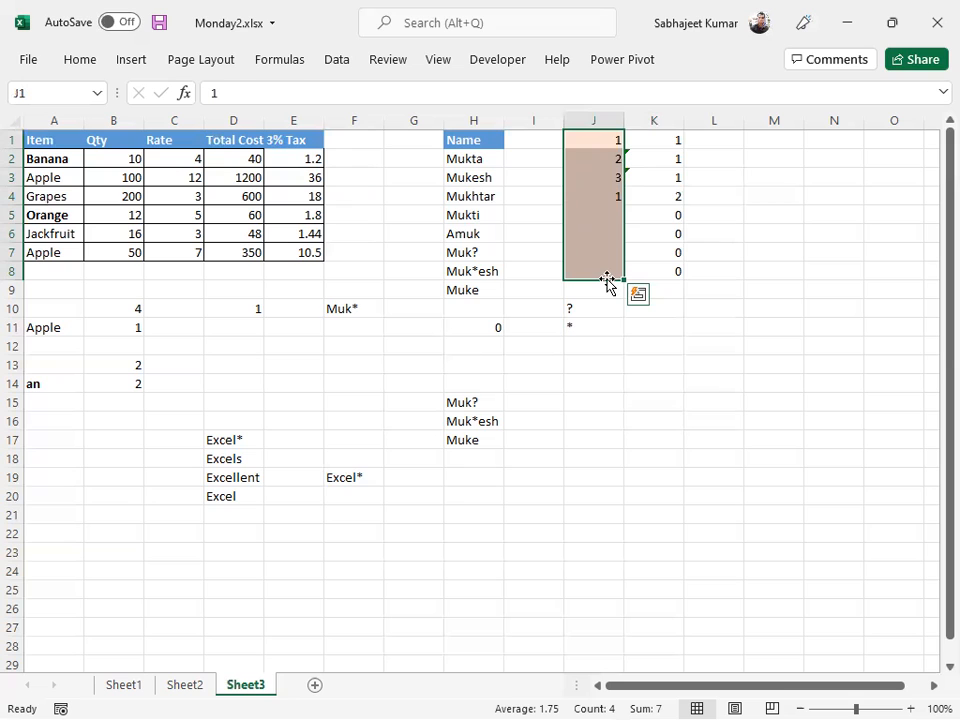
{"action": "key", "text": "alt"}
{"action": "key", "text": "d"}
{"action": "key", "text": "l"}
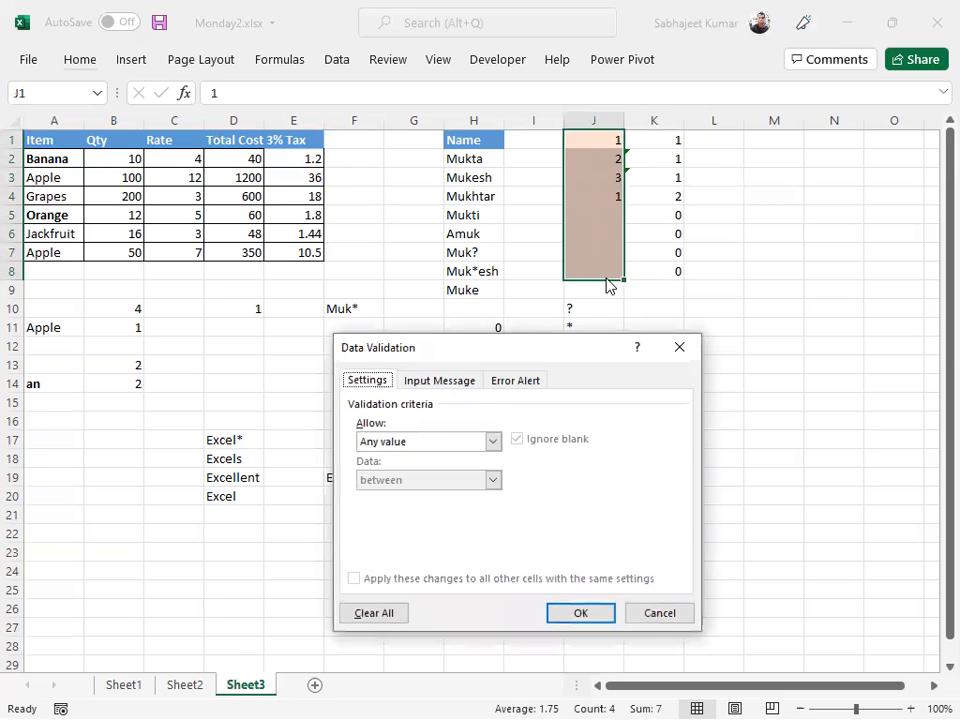
{"action": "left_click_drag", "start_coordinate": [512, 347], "coordinate": [446, 157]}
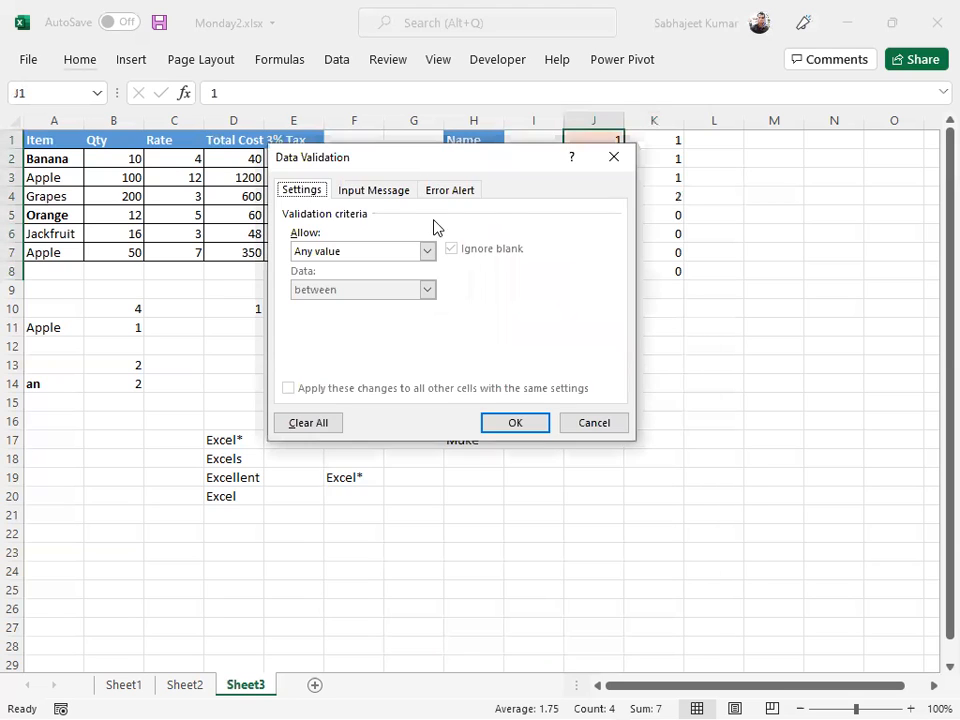
{"action": "left_click", "coordinate": [430, 251]}
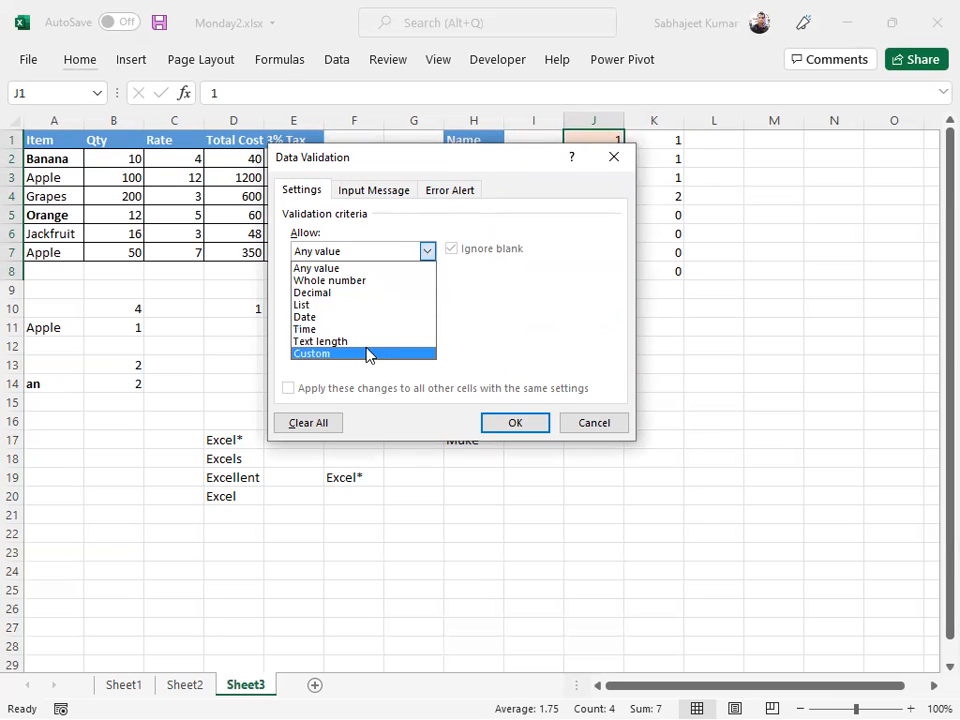
{"action": "left_click", "coordinate": [313, 355]}
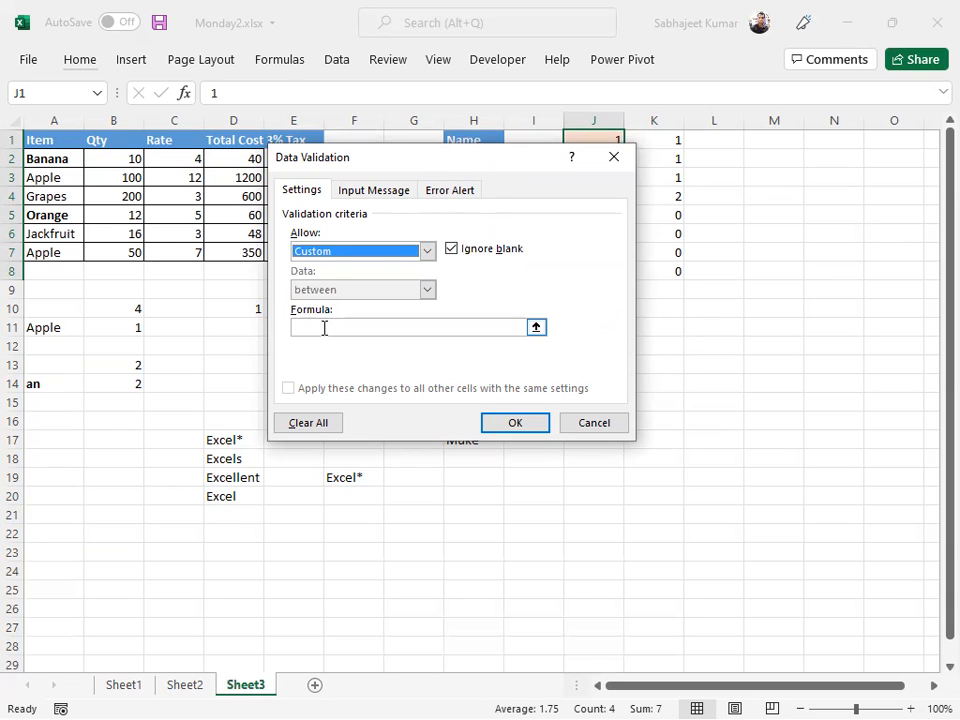
Enter =COUNTIF($J$1:J1,J1)=1 as the validation formula, using the copied expression, and apply the rule to J1:J8.
{"action": "left_click", "coordinate": [323, 328]}
{"action": "type", "text": "="}
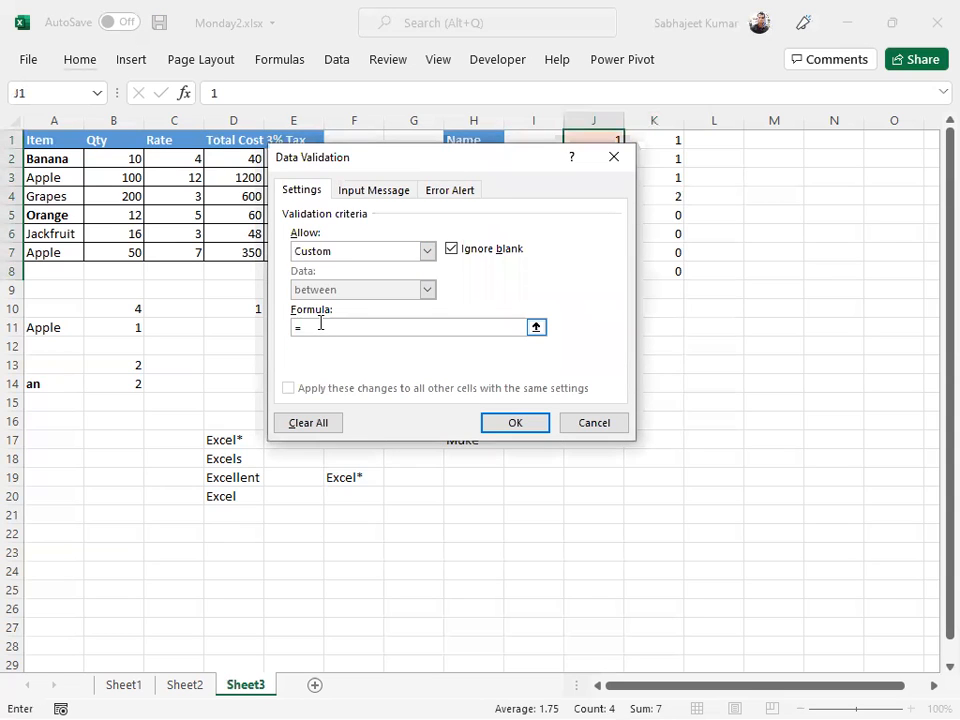
{"action": "key", "text": "ctrl+v"}
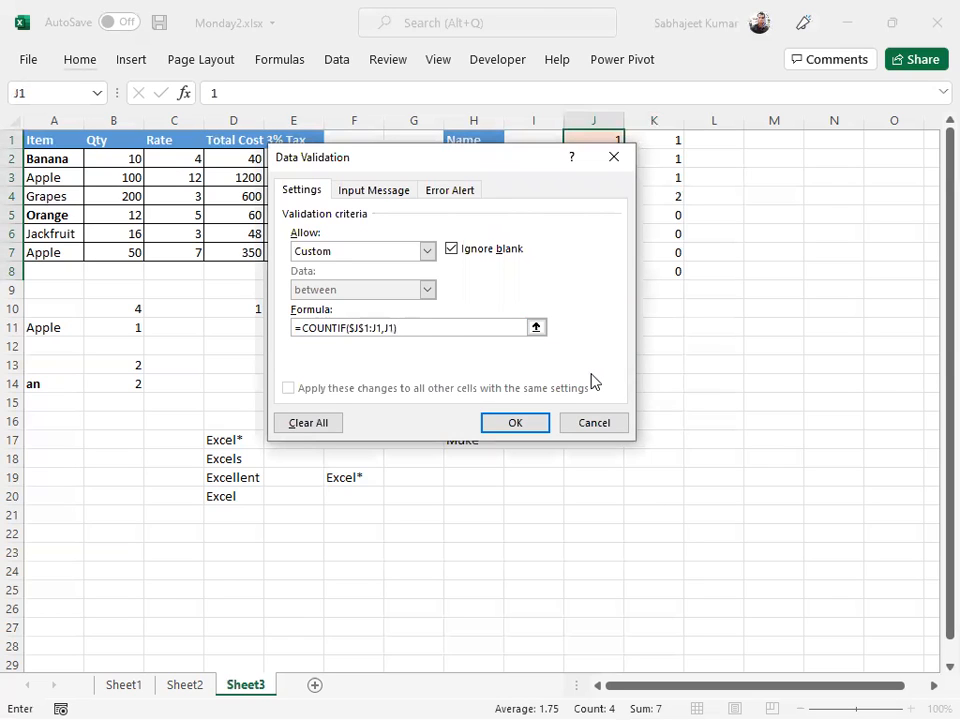
{"action": "type", "text": "=1"}
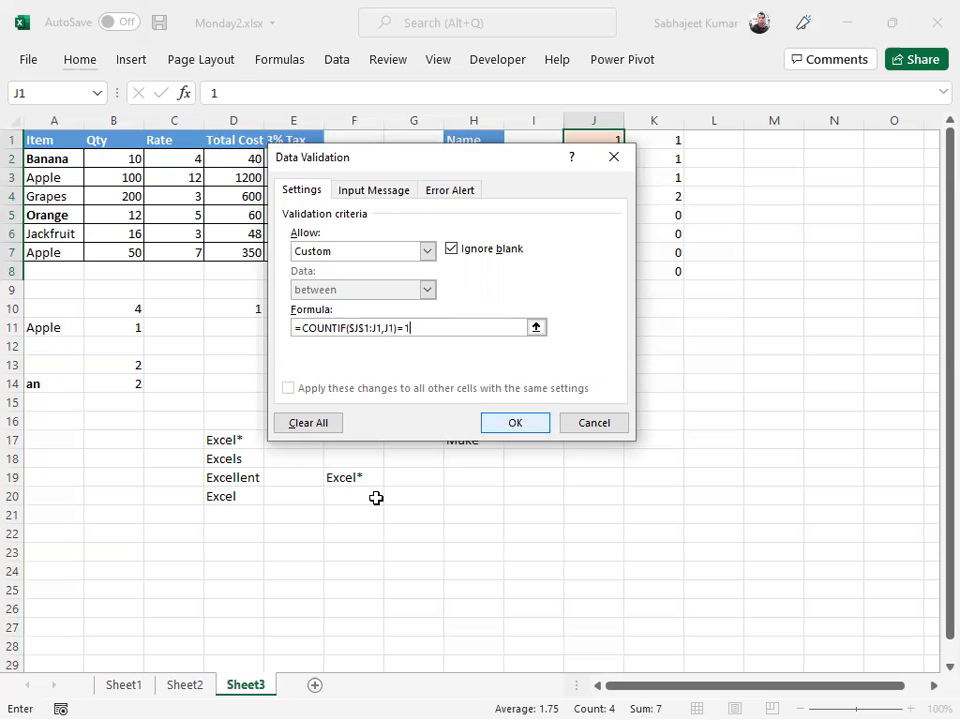
{"action": "left_click", "coordinate": [515, 423]}
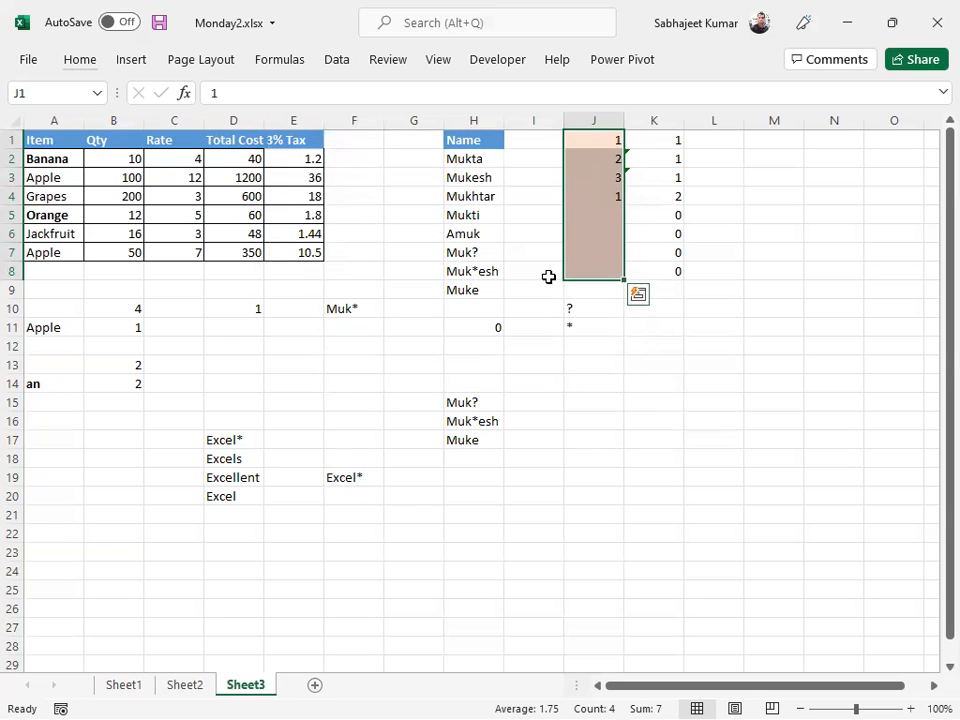
Reopen the data validation for J1:J8 and set the error alert title to "Duplicate".
{"action": "key", "text": "alt+d"}
{"action": "key", "text": "l"}
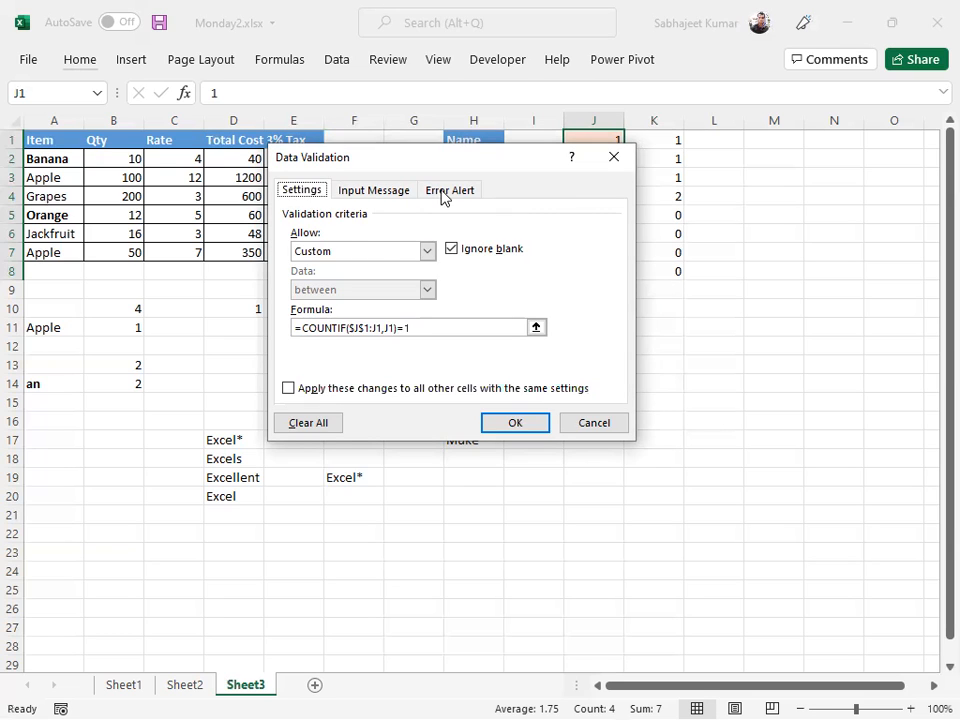
{"action": "left_click", "coordinate": [446, 192]}
{"action": "left_click", "coordinate": [468, 279]}
{"action": "type", "text": "Du"}
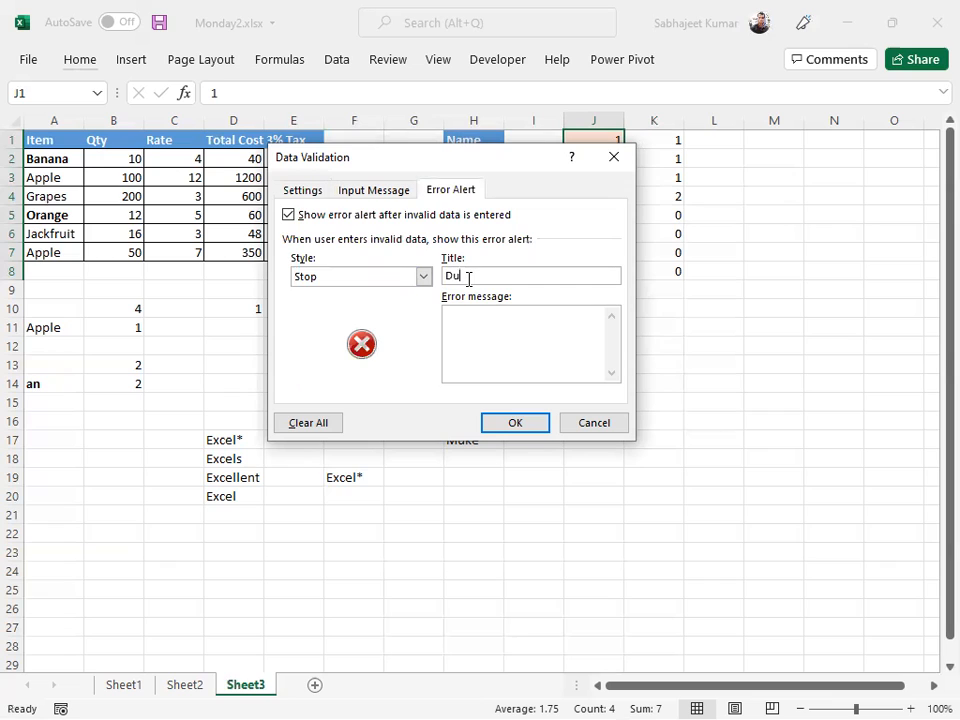
{"action": "type", "text": "plicate"}
Set the alert's error message to "No duplicate entry allowed" and apply the validation settings.
{"action": "left_click", "coordinate": [481, 328]}
{"action": "type", "text": "No Enytr"}
{"action": "key", "text": "BackSpace"}
{"action": "key", "text": "BackSpace"}
{"action": "key", "text": "BackSpace"}
{"action": "key", "text": "BackSpace"}
{"action": "type", "text": "duplicate"}
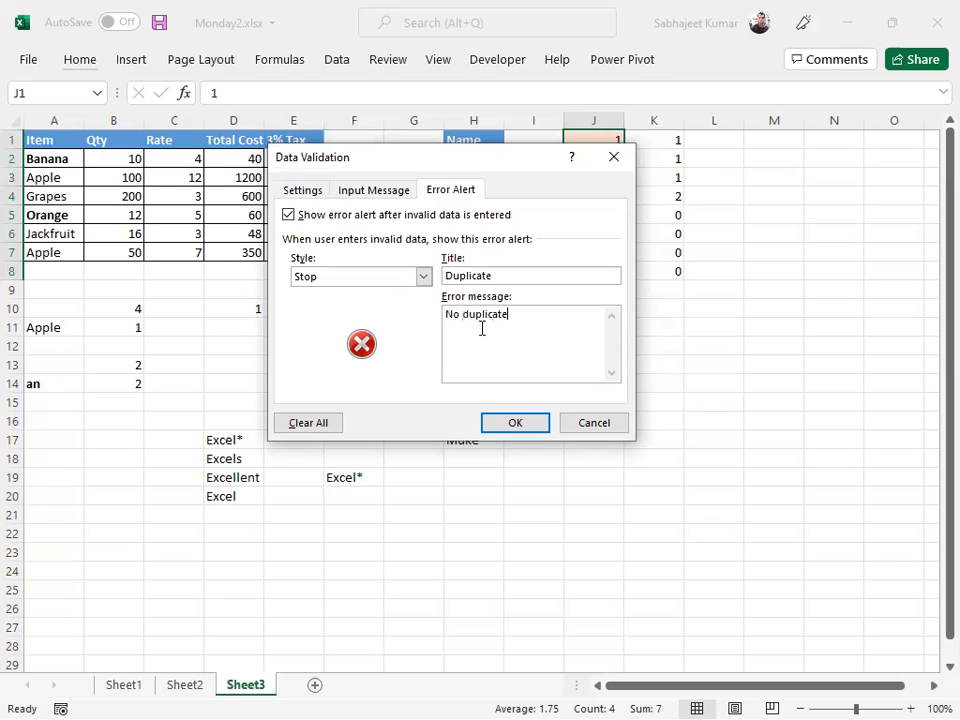
{"action": "type", "text": " entry allowed"}
{"action": "left_click", "coordinate": [513, 423]}
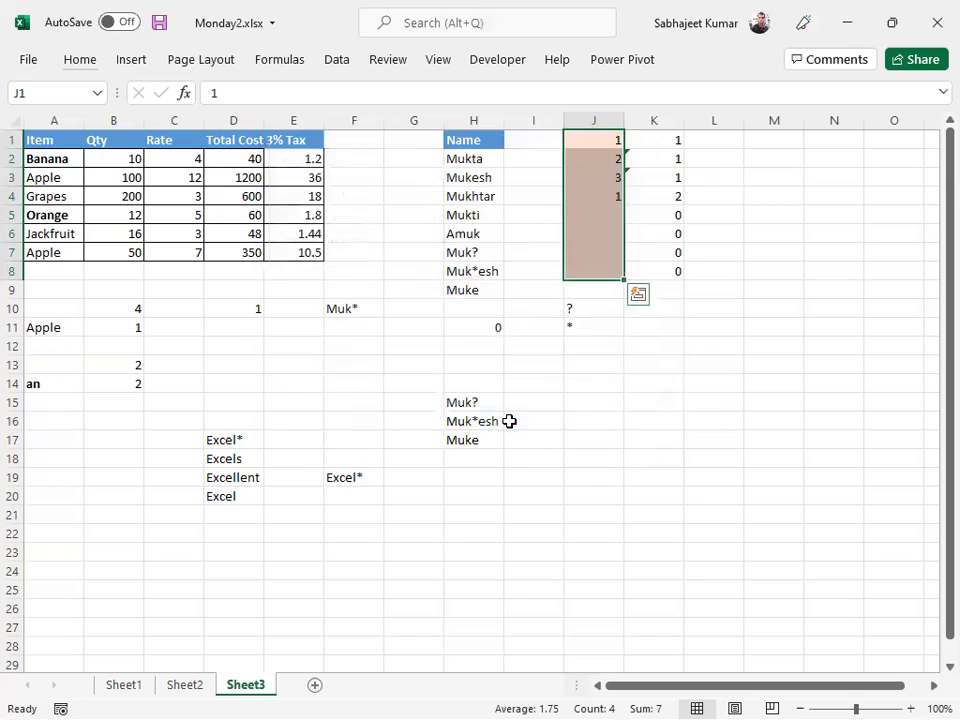
Clear J4 and try to enter the duplicate value 2 in J5 to test the validation rule.
{"action": "left_click", "coordinate": [600, 197]}
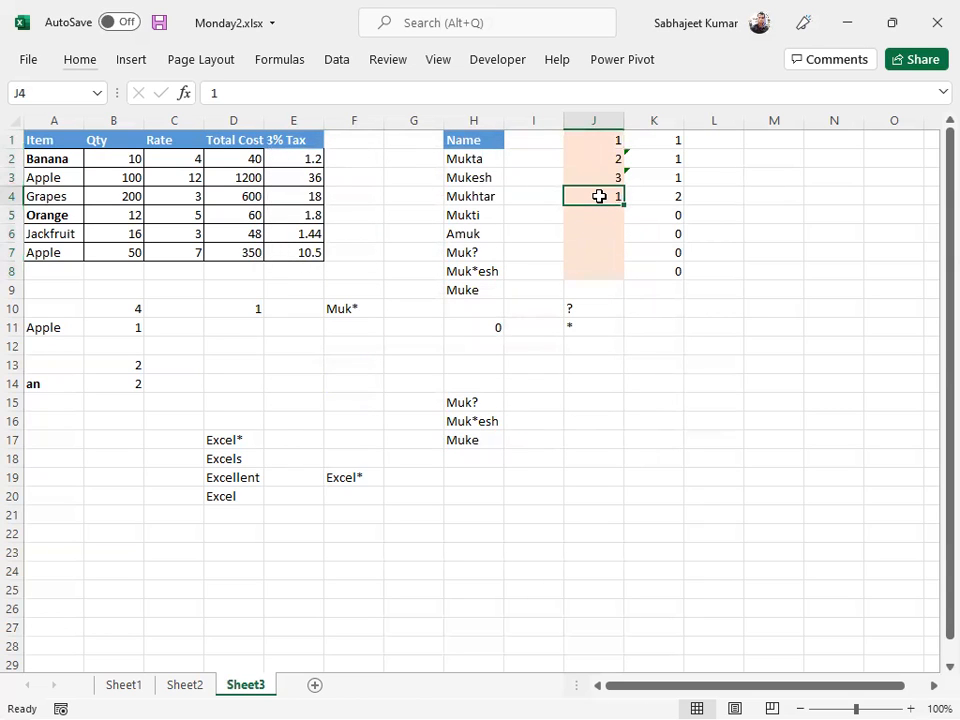
{"action": "key", "text": "Delete"}
{"action": "key", "text": "Down"}
{"action": "type", "text": "2"}
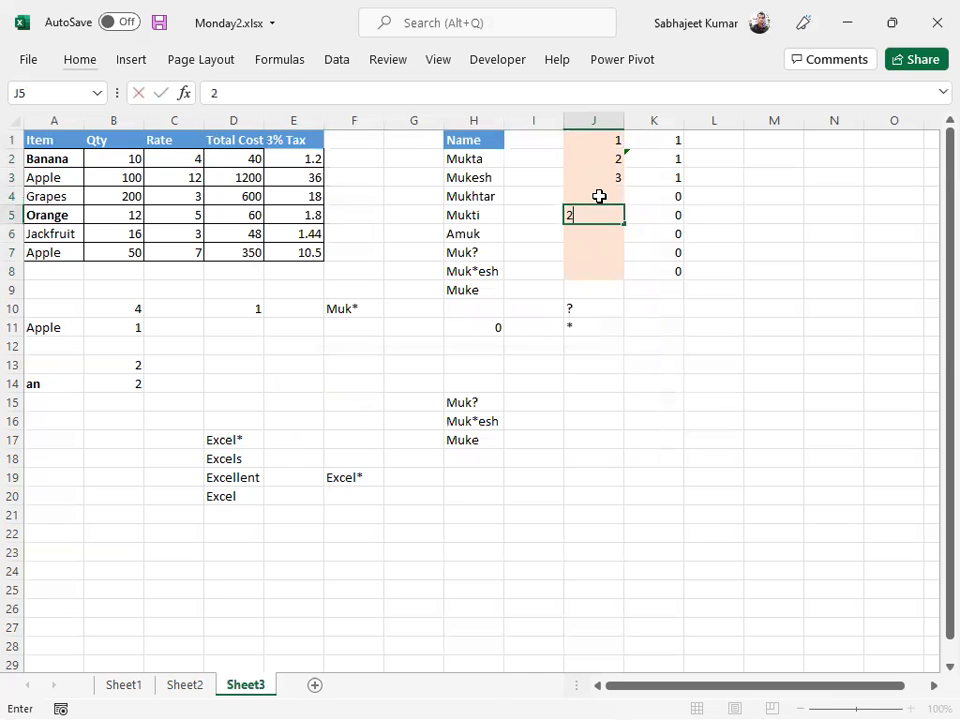
{"action": "key", "text": "Return"}
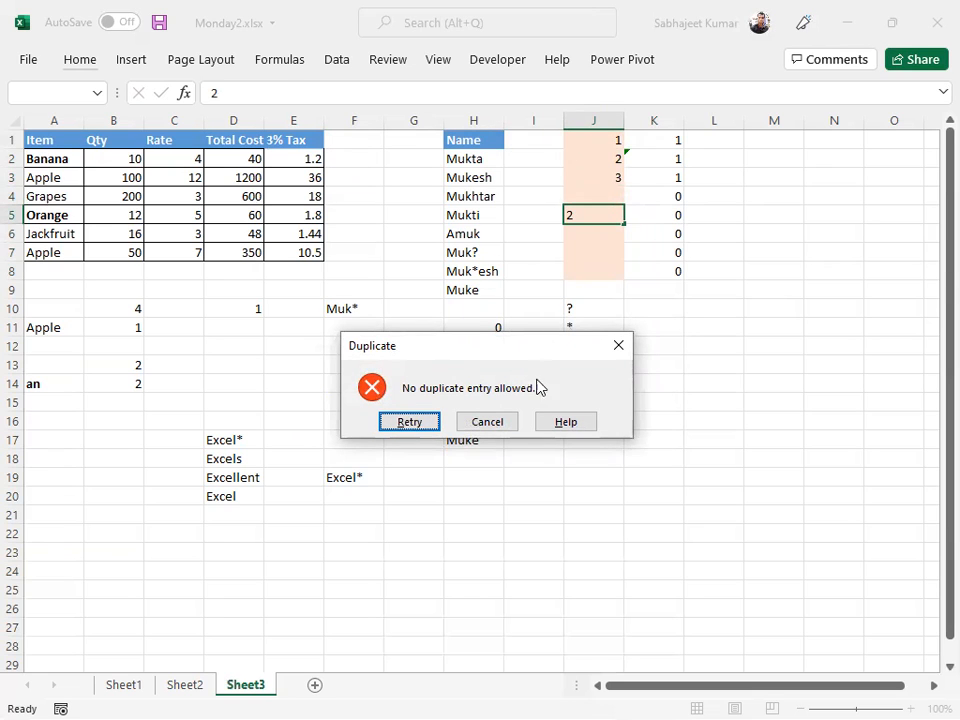
{"action": "left_click", "coordinate": [500, 420]}
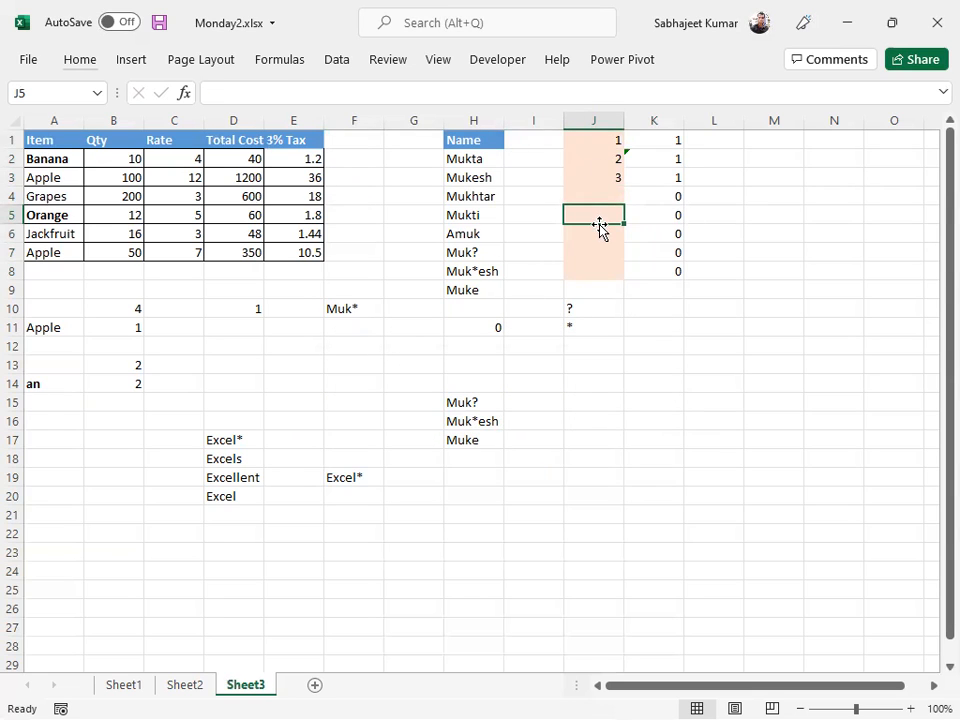
Enter the unique values 4, 5 and 9 in cells J4 to J6.
{"action": "key", "text": "Up"}
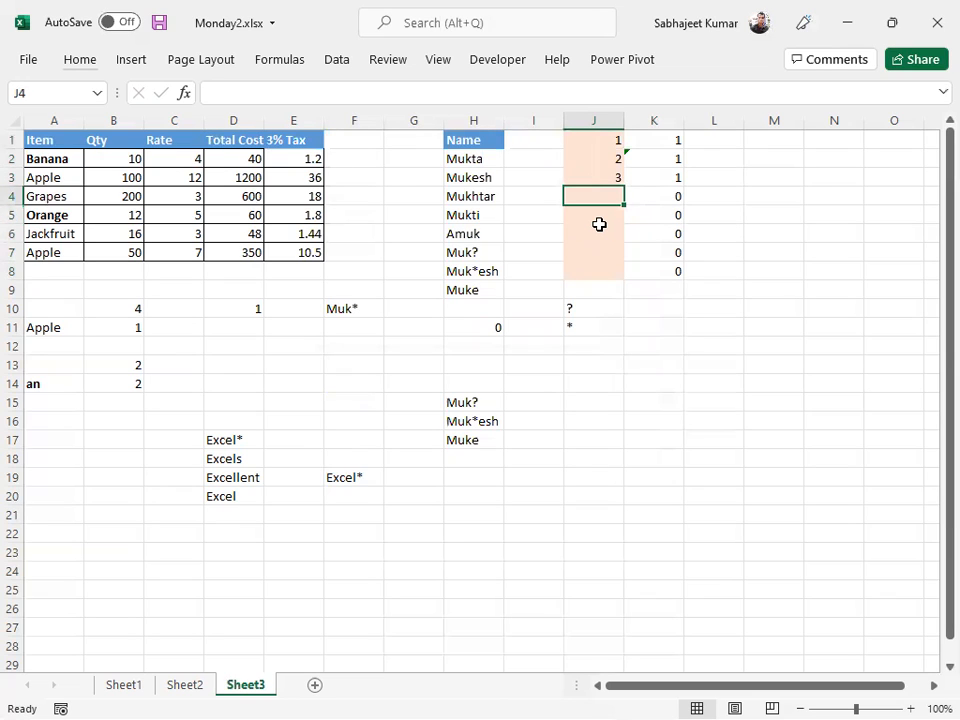
{"action": "type", "text": "4"}
{"action": "key", "text": "Return"}
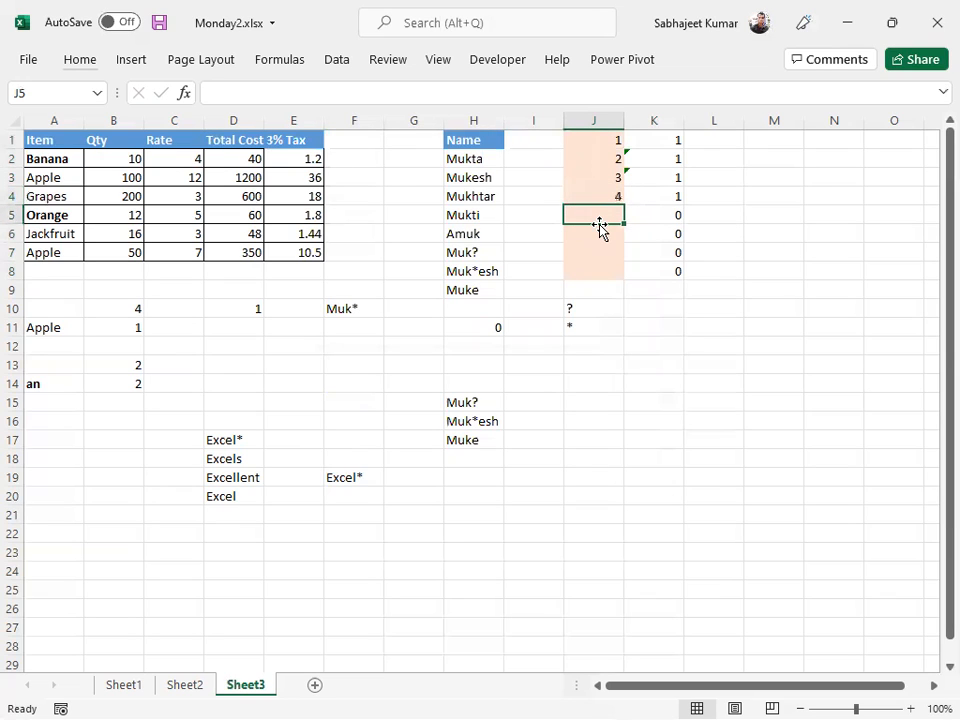
{"action": "type", "text": "5"}
{"action": "key", "text": "Return"}
{"action": "type", "text": "9"}
{"action": "key", "text": "Return"}
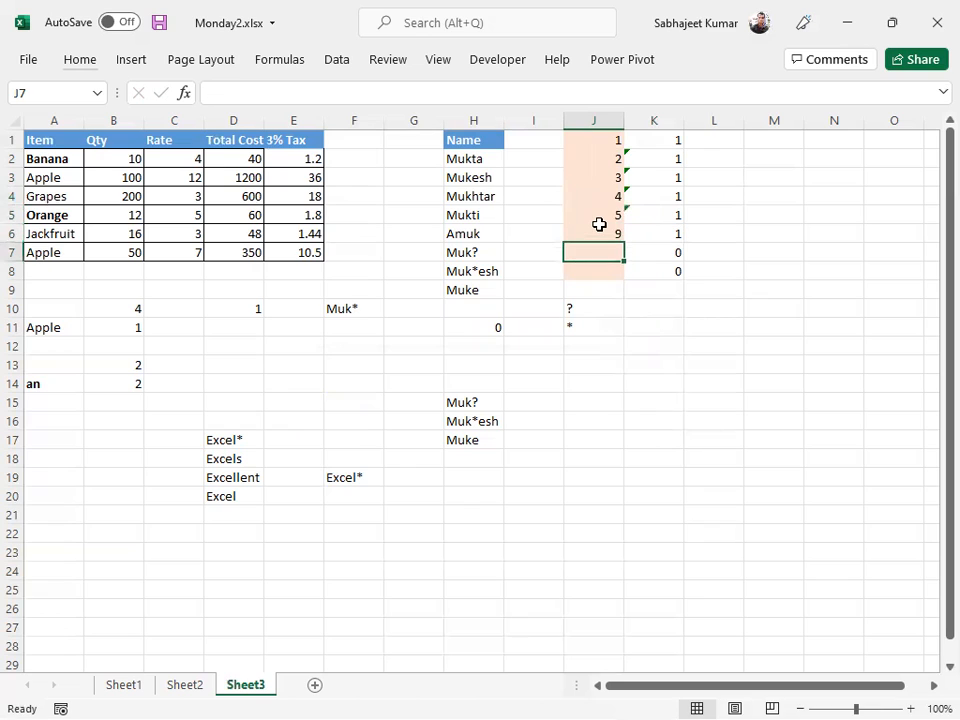
Change J4 to 5 to test the rule against a matching value in the cell below.
{"action": "key", "text": "Up"}
{"action": "key", "text": "Up"}
{"action": "key", "text": "Up"}
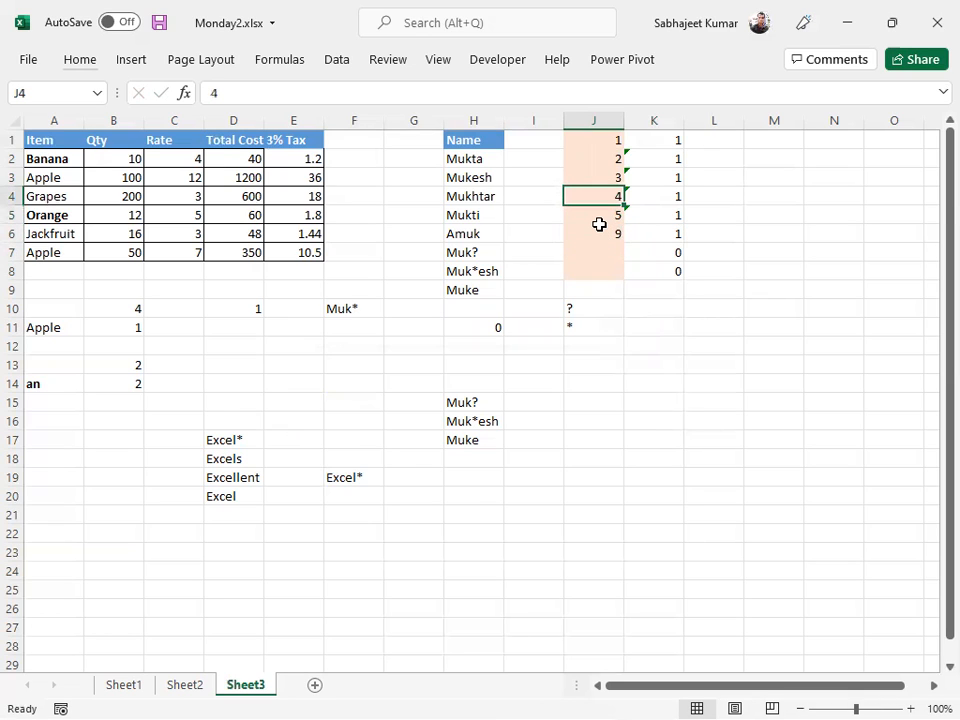
{"action": "type", "text": "5"}
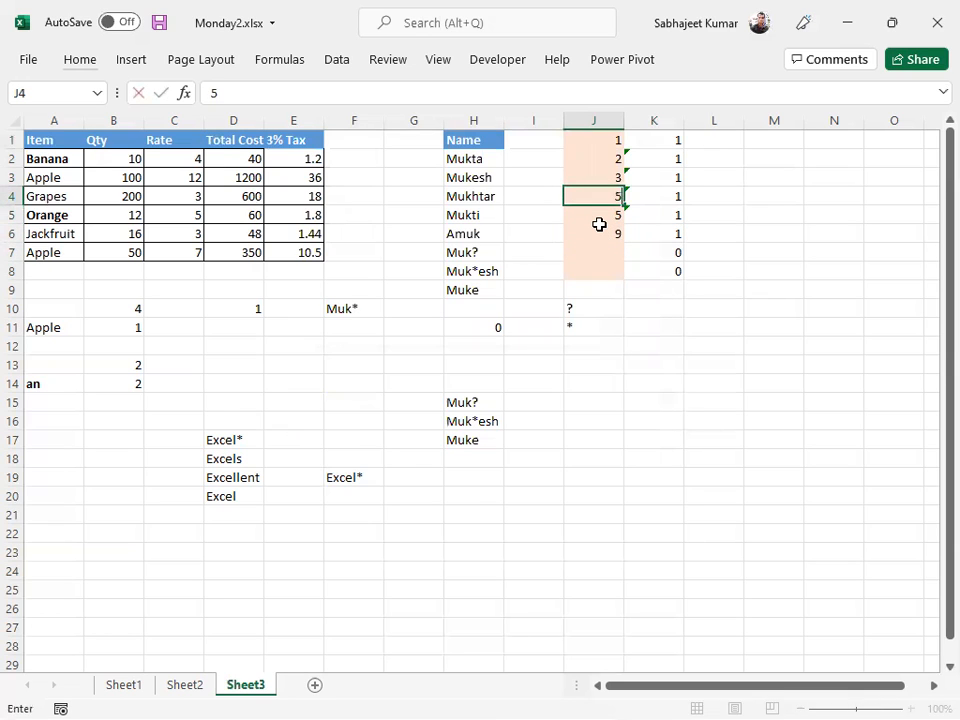
{"action": "key", "text": "Return"}
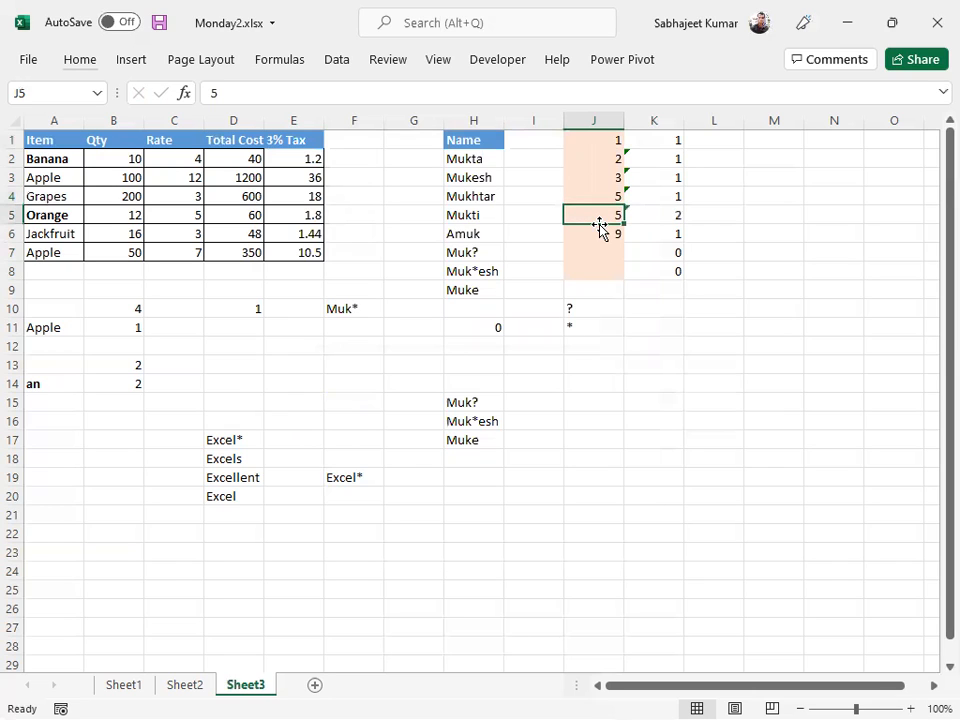
Inspect the COUNTIF formula in K4 and compare its expanding range with the entries from J4 downward.
{"action": "key", "text": "Up"}
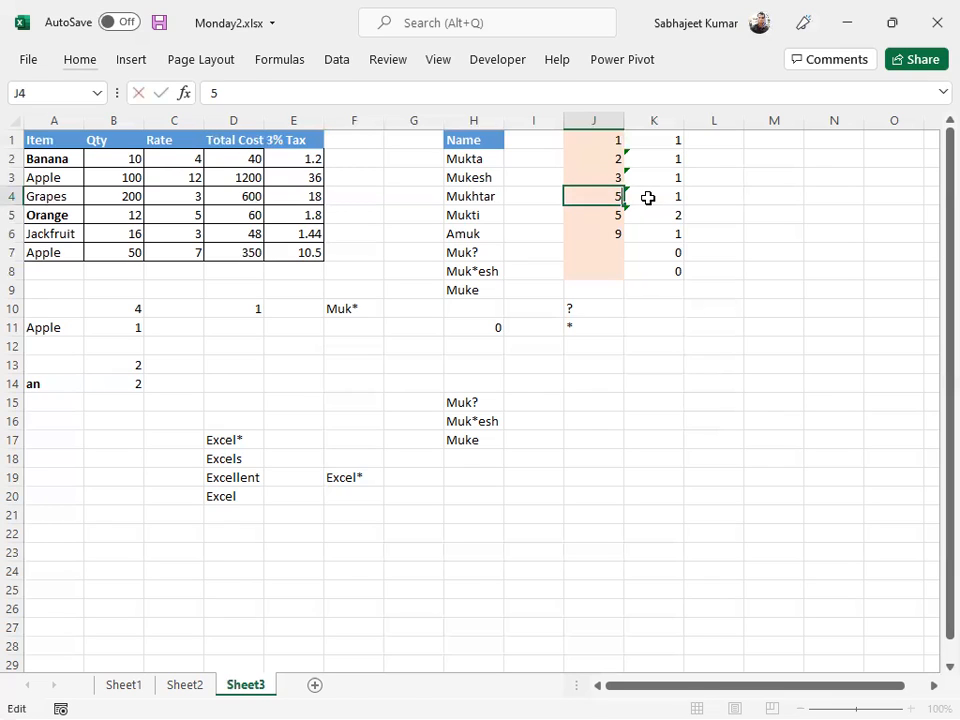
{"action": "left_click", "coordinate": [656, 196]}
{"action": "double_click", "coordinate": [656, 196]}
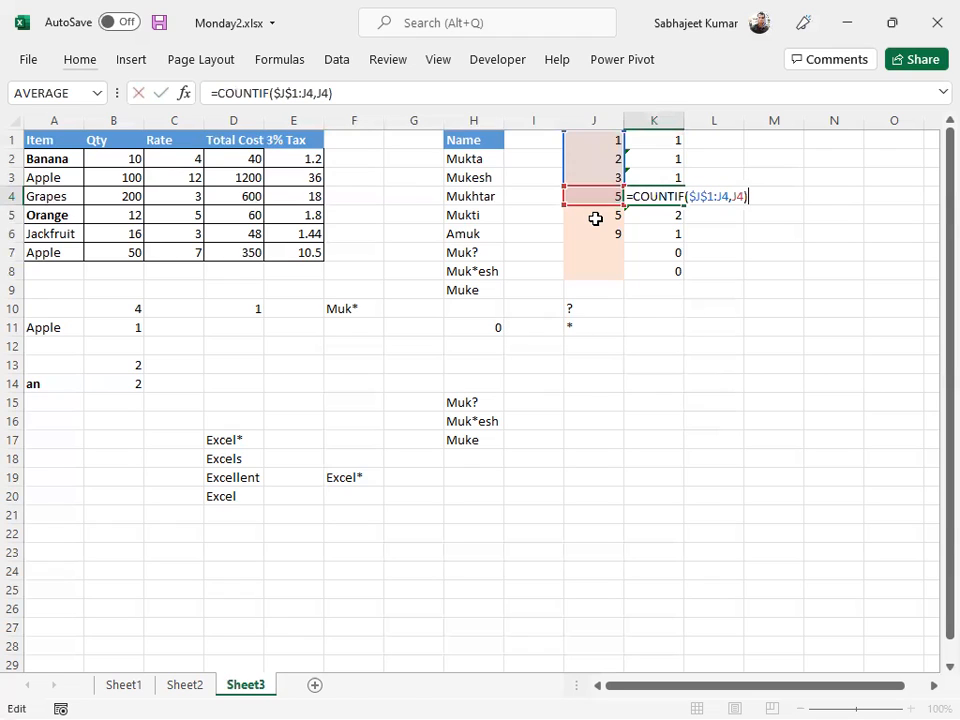
{"action": "key", "text": "ctrl+Return"}
{"action": "left_click_drag", "start_coordinate": [580, 195], "coordinate": [588, 253]}
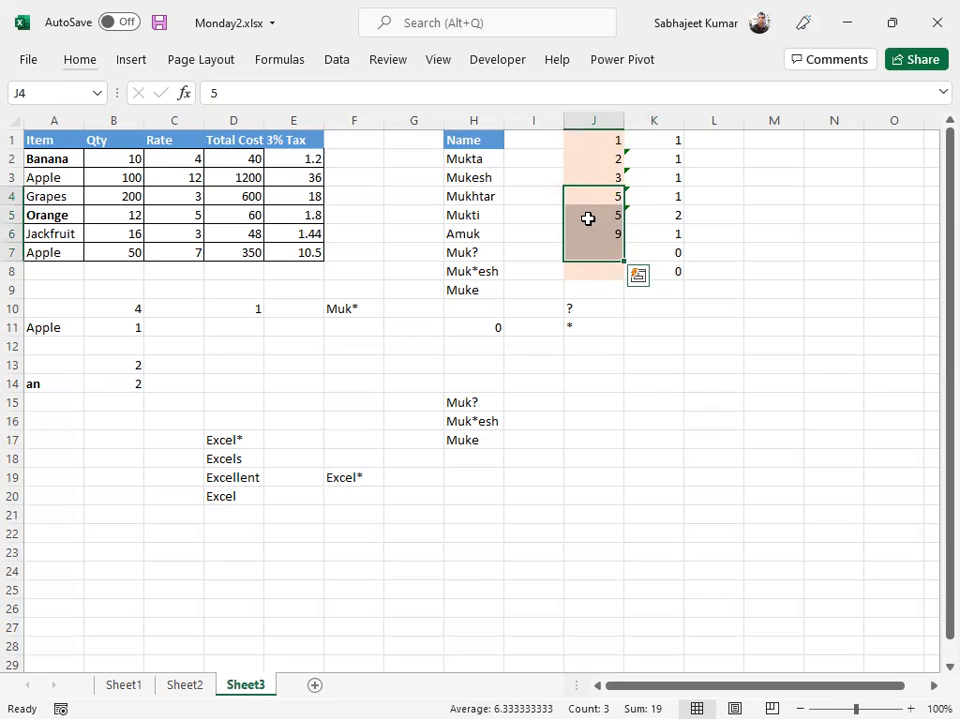
Re-enter the existing 5 in J5 to test the validation rule, and change the cell's value to 45.
{"action": "left_click", "coordinate": [588, 216]}
{"action": "double_click", "coordinate": [591, 216]}
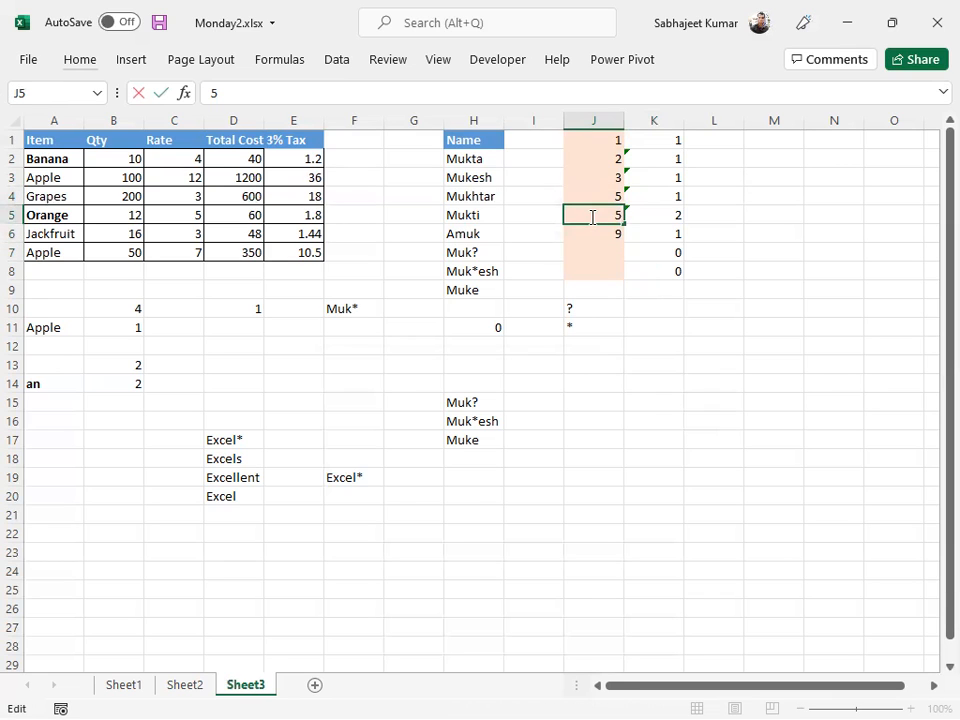
{"action": "key", "text": "Return"}
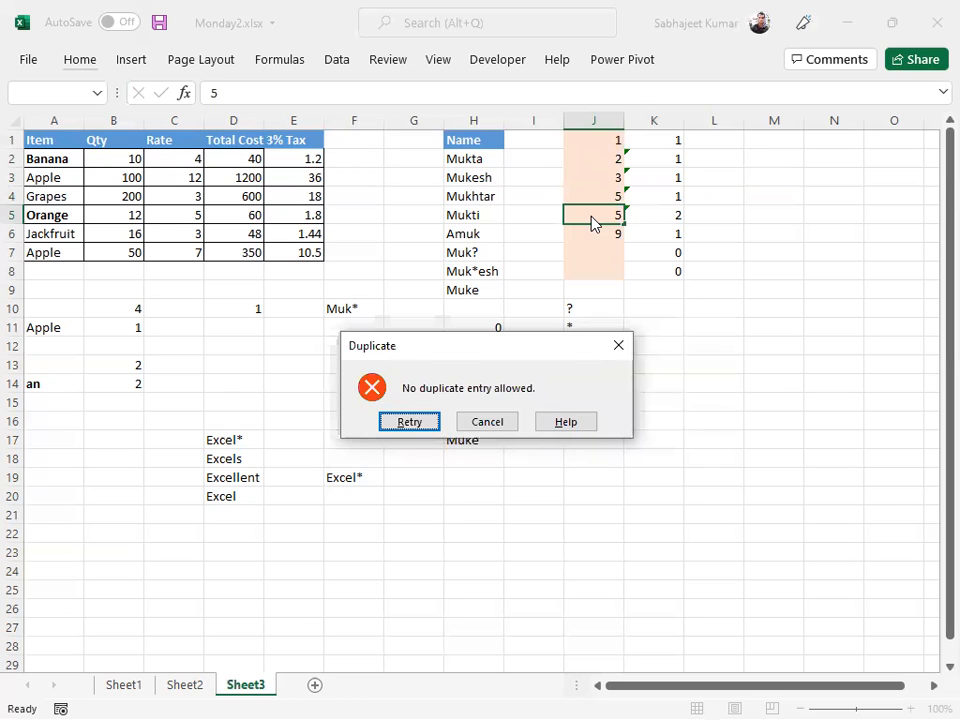
{"action": "key", "text": "Escape"}
{"action": "double_click", "coordinate": [590, 216]}
{"action": "type", "text": "4"}
{"action": "key", "text": "Return"}
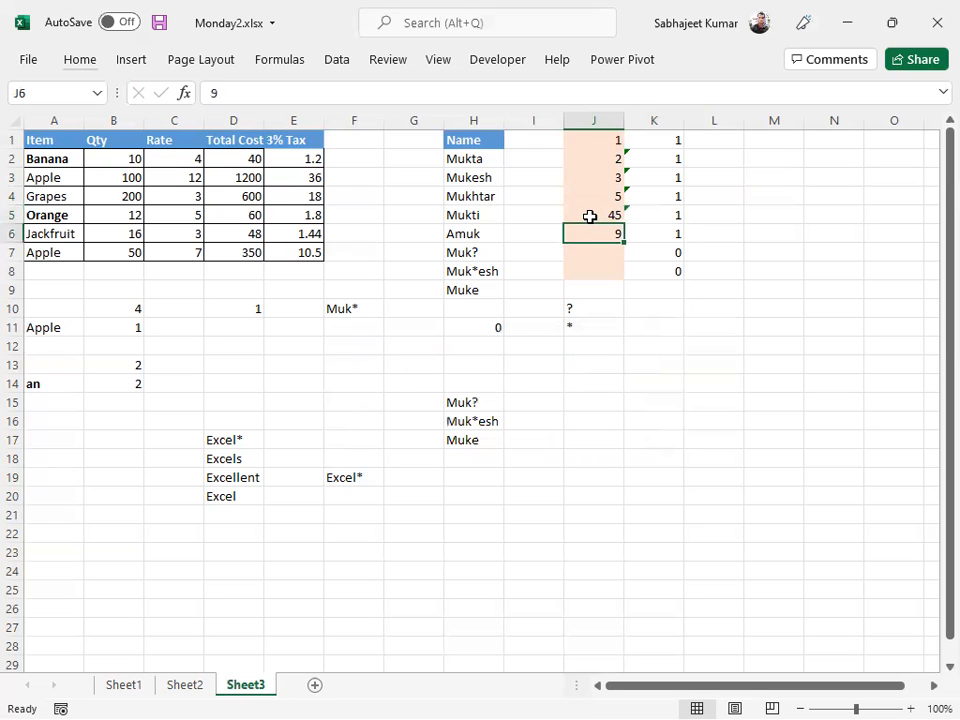
Try to enter the duplicate value 9 in J7 to test the validation rule.
{"action": "key", "text": "Return"}
{"action": "type", "text": "9"}
{"action": "key", "text": "Return"}
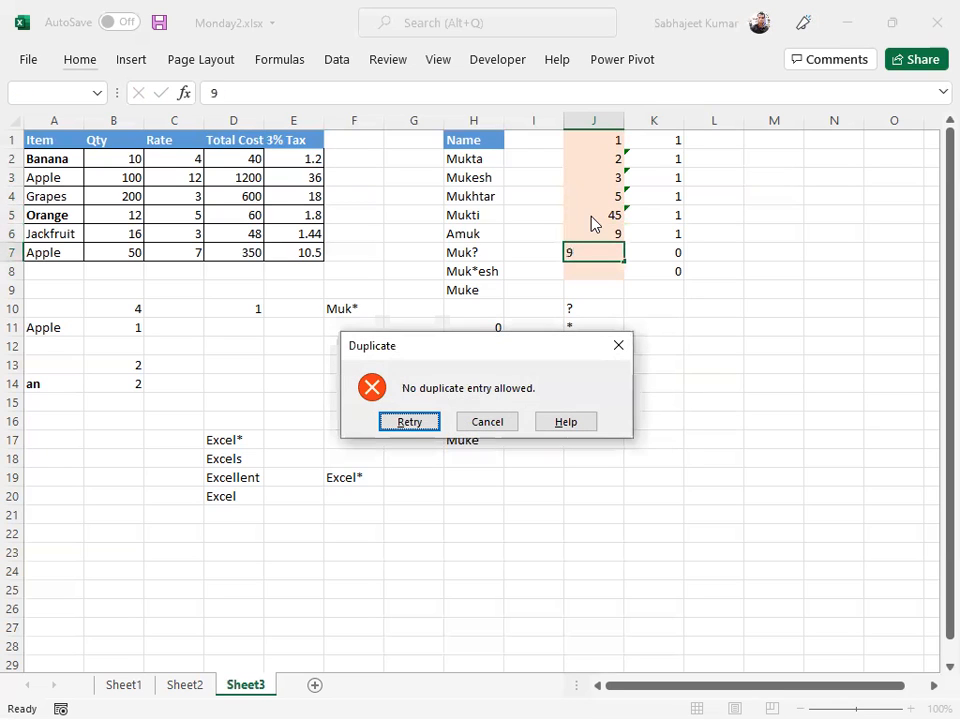
{"action": "key", "text": "Escape"}
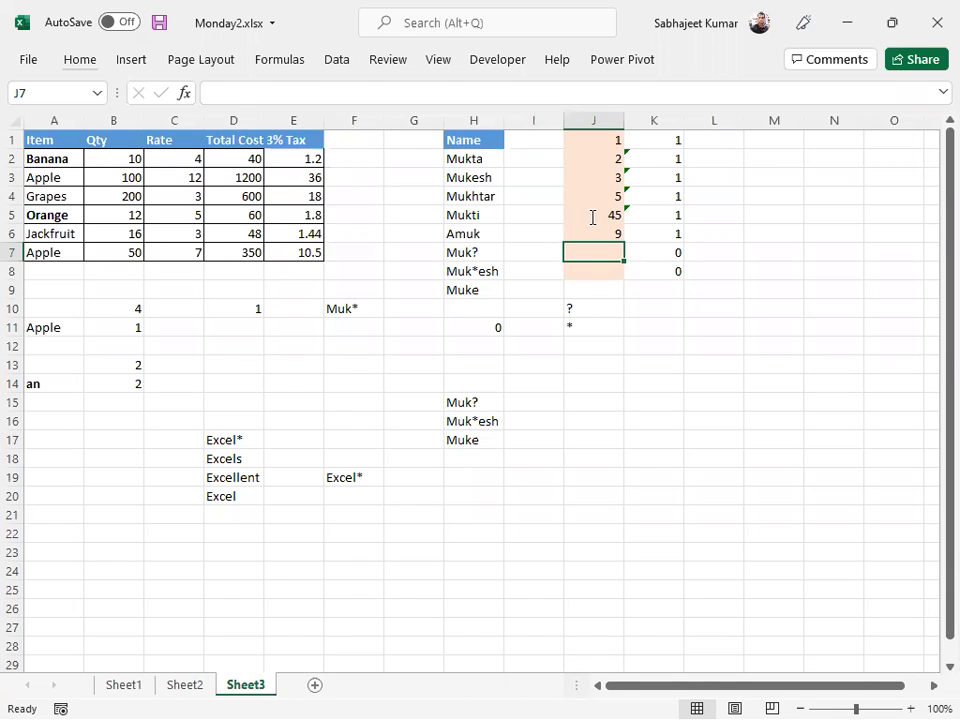
Switch to the Contents.docx document in Word and review the remaining Module 3 topics, highlighting "Running Count".
{"action": "key", "text": "alt+Tab"}
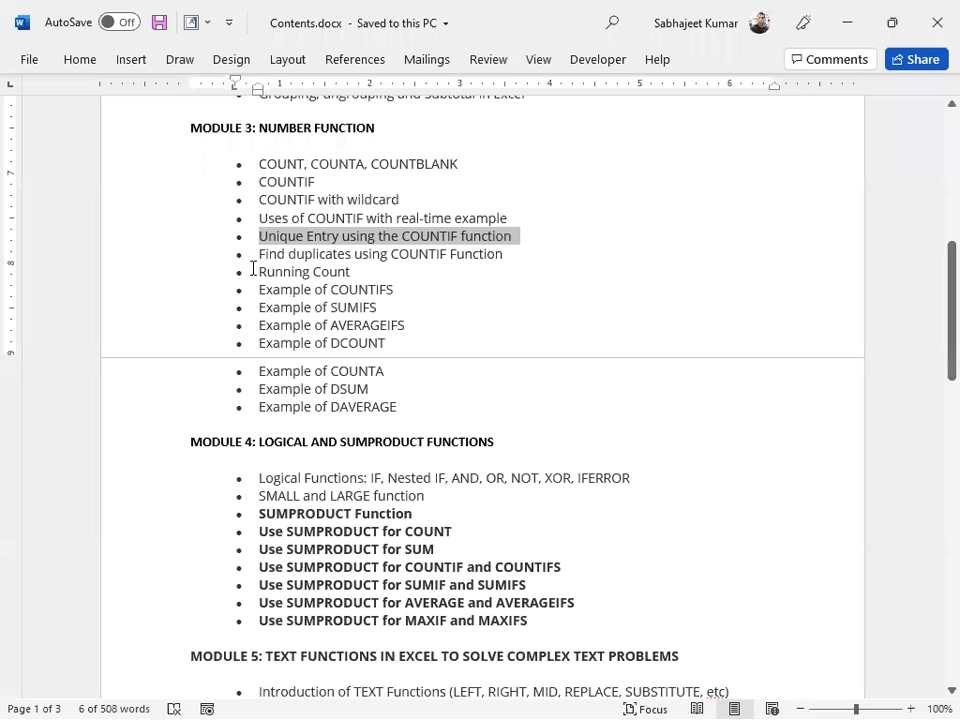
{"action": "left_click_drag", "start_coordinate": [259, 272], "coordinate": [398, 416]}
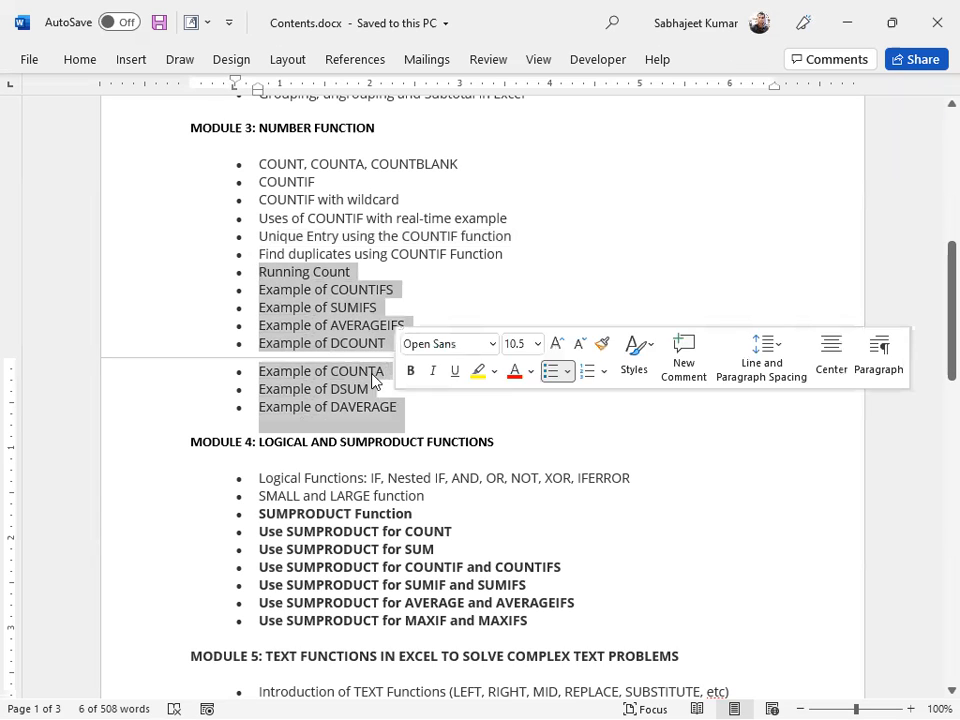
{"action": "left_click", "coordinate": [255, 272]}
{"action": "double_click", "coordinate": [330, 272]}
{"action": "left_click_drag", "start_coordinate": [289, 279], "coordinate": [266, 279]}
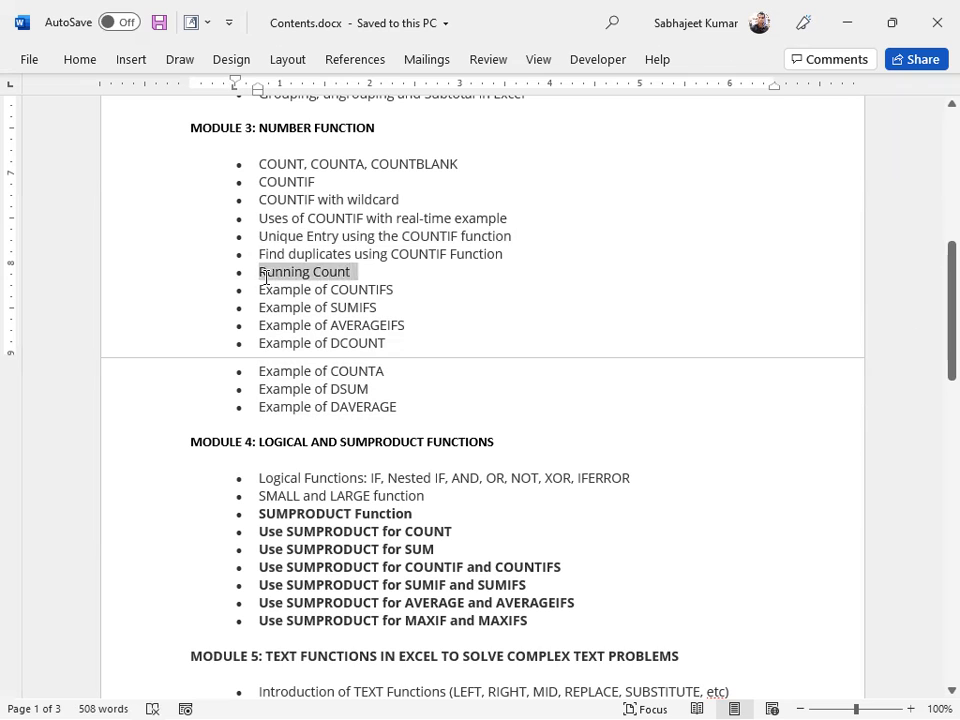
{"action": "left_click", "coordinate": [210, 275]}
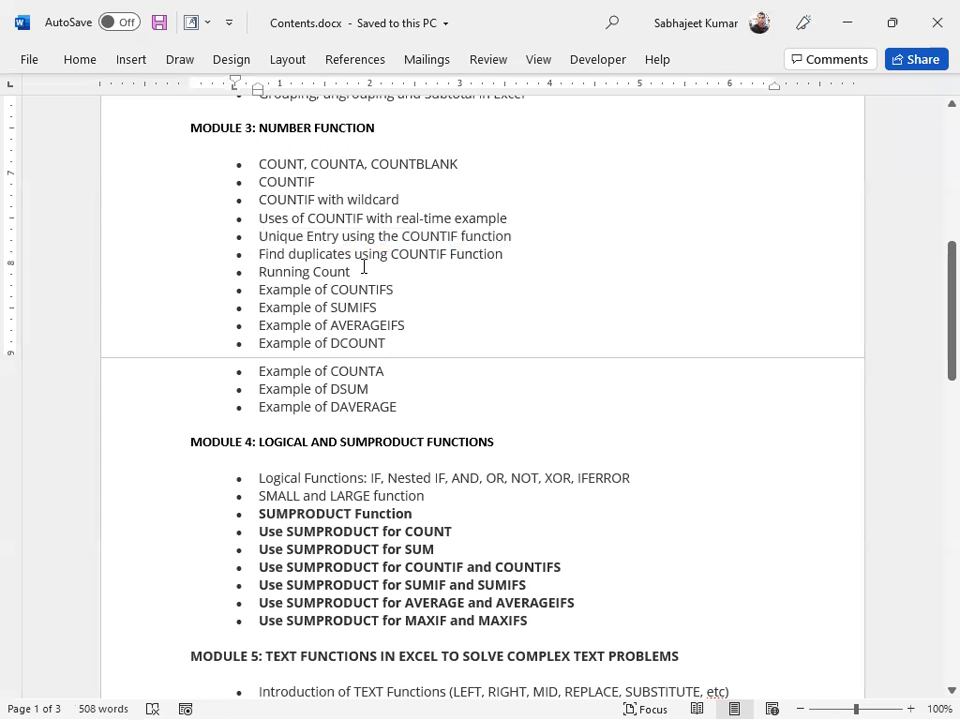
{"action": "left_click_drag", "start_coordinate": [347, 270], "coordinate": [259, 271]}
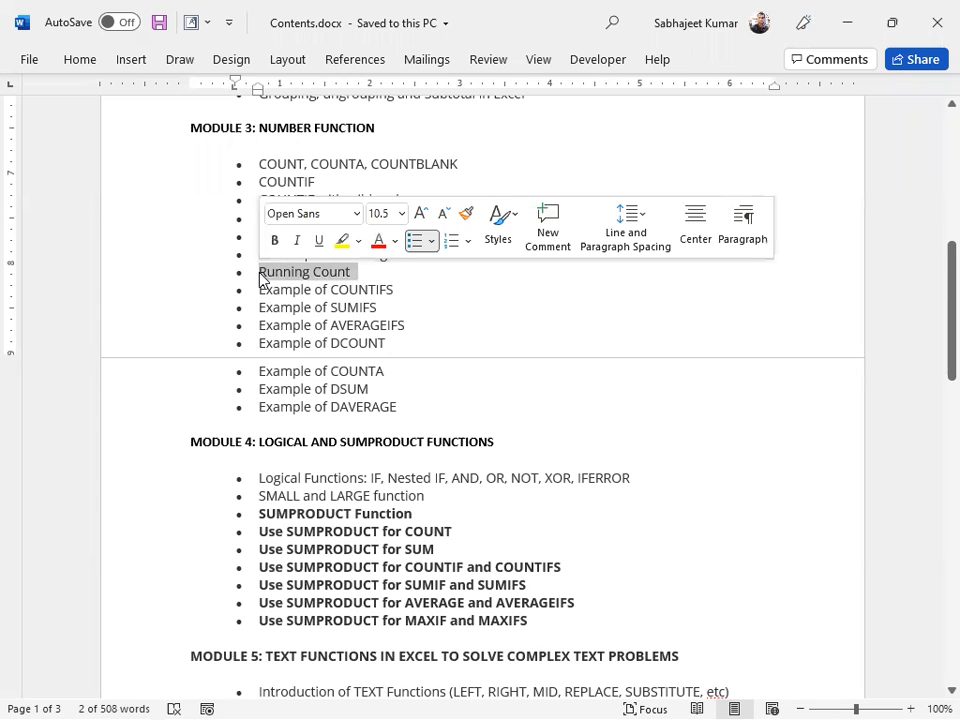
Return to the Excel workbook and copy the Item and Qty columns, A1:B7, to a new table starting at K12.
{"action": "key", "text": "alt+Tab"}
{"action": "left_click_drag", "start_coordinate": [582, 139], "coordinate": [658, 298]}
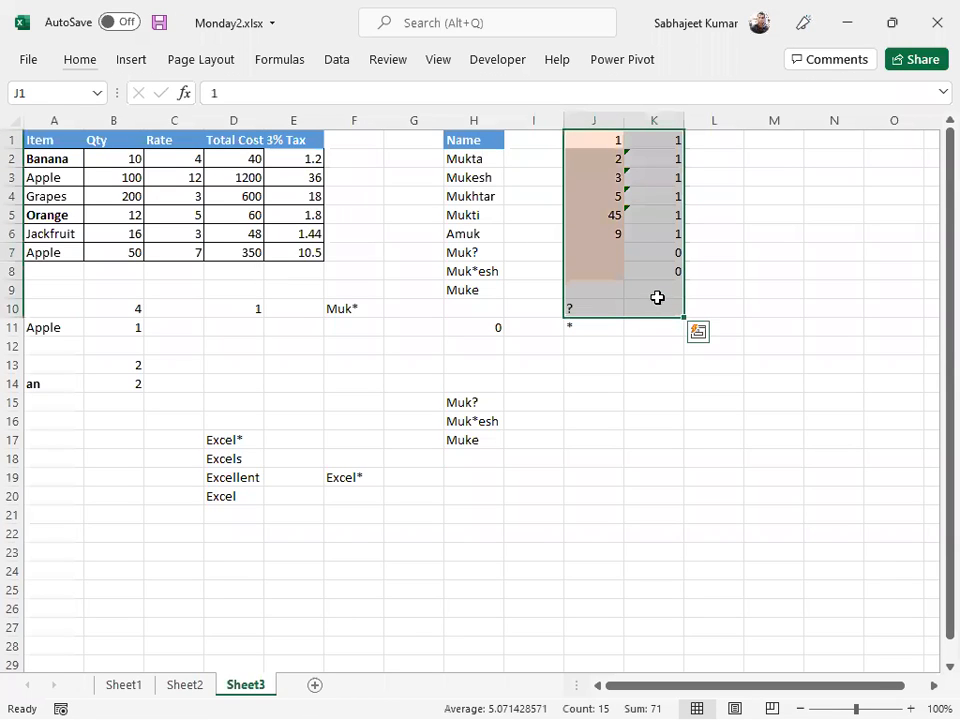
{"action": "left_click", "coordinate": [585, 382]}
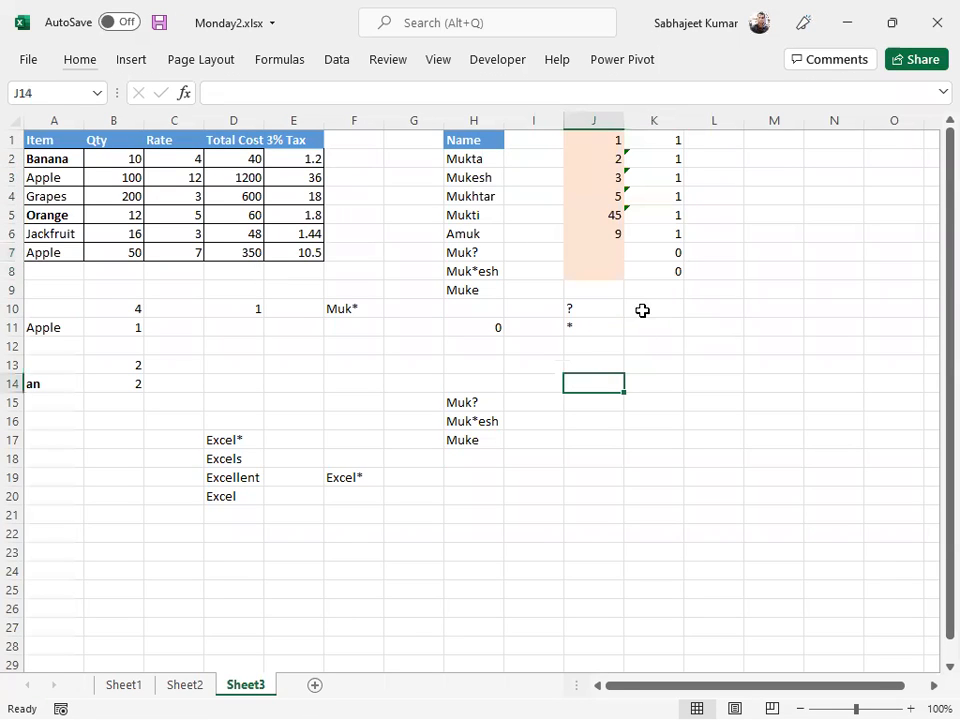
{"action": "left_click", "coordinate": [757, 140]}
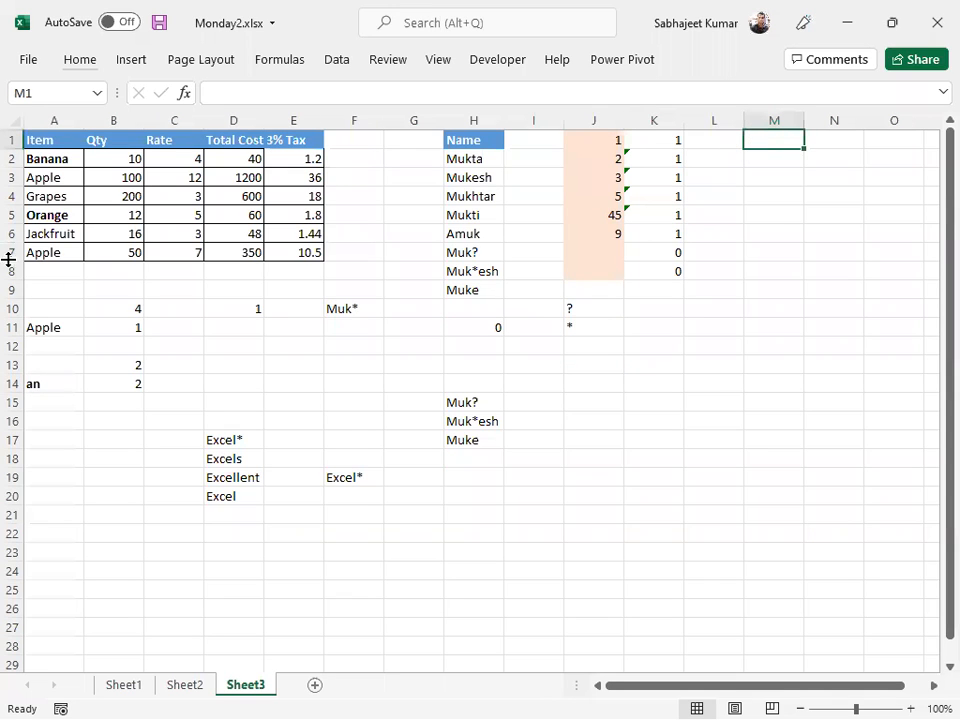
{"action": "left_click_drag", "start_coordinate": [49, 137], "coordinate": [119, 256]}
{"action": "key", "text": "ctrl+c"}
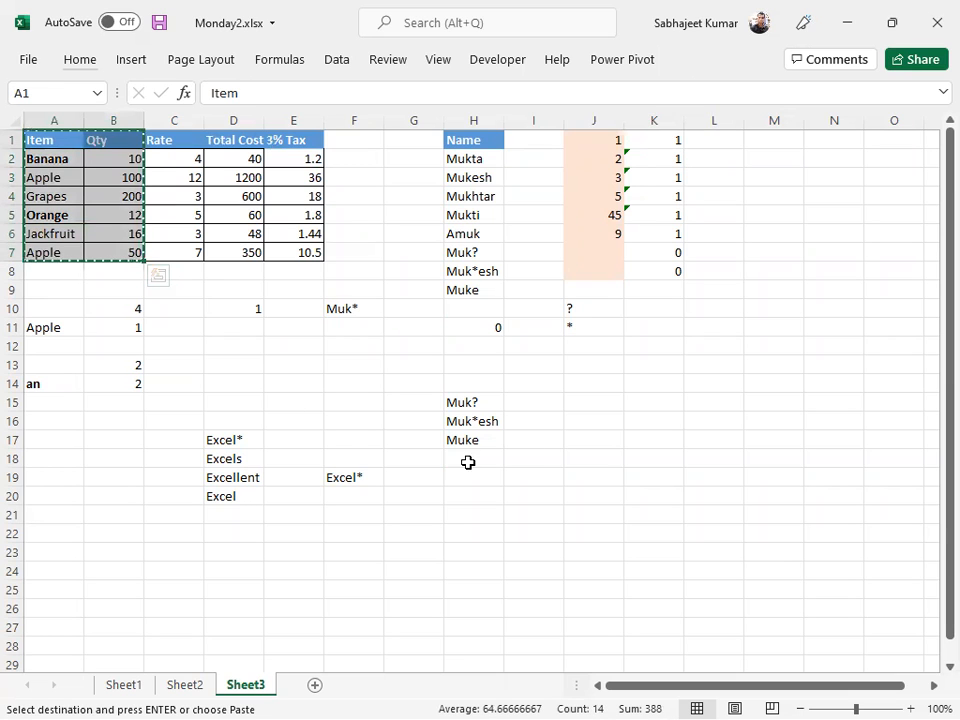
{"action": "left_click", "coordinate": [660, 355]}
{"action": "key", "text": "ctrl+v"}
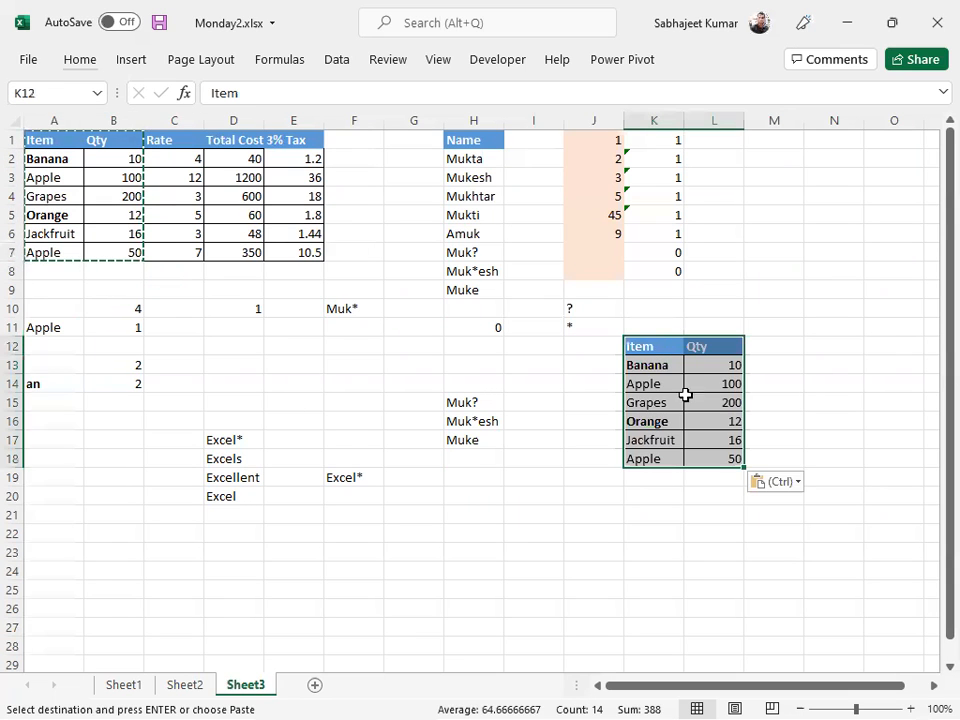
Add the header "Running" in M12 and enter 10 as Banana's running total in M13.
{"action": "left_click", "coordinate": [765, 360]}
{"action": "left_click", "coordinate": [768, 344]}
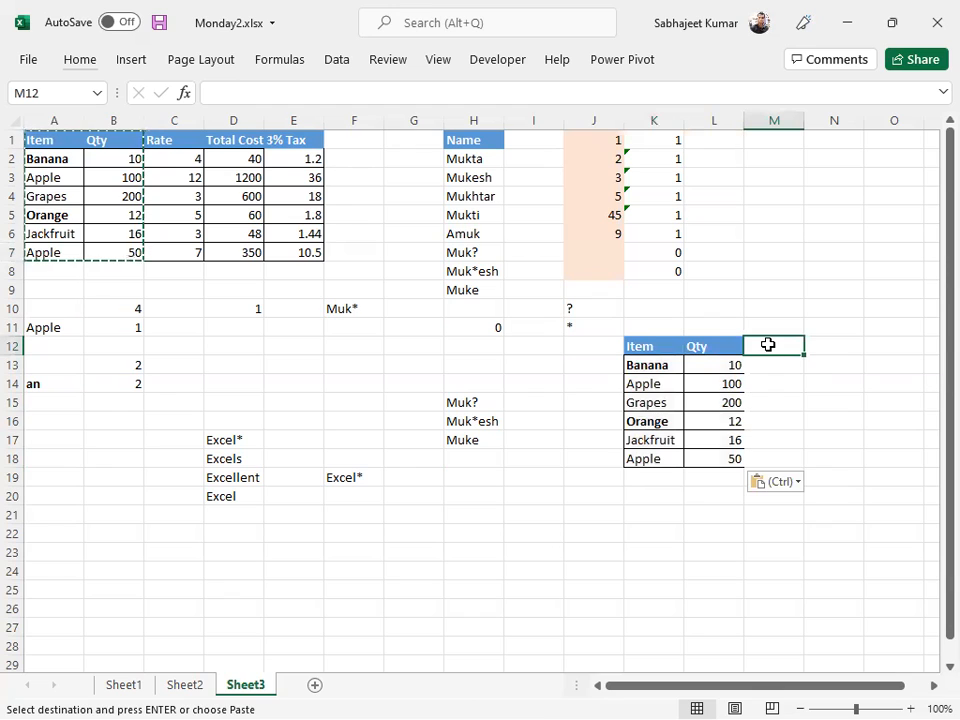
{"action": "type", "text": "Running"}
{"action": "key", "text": "Return"}
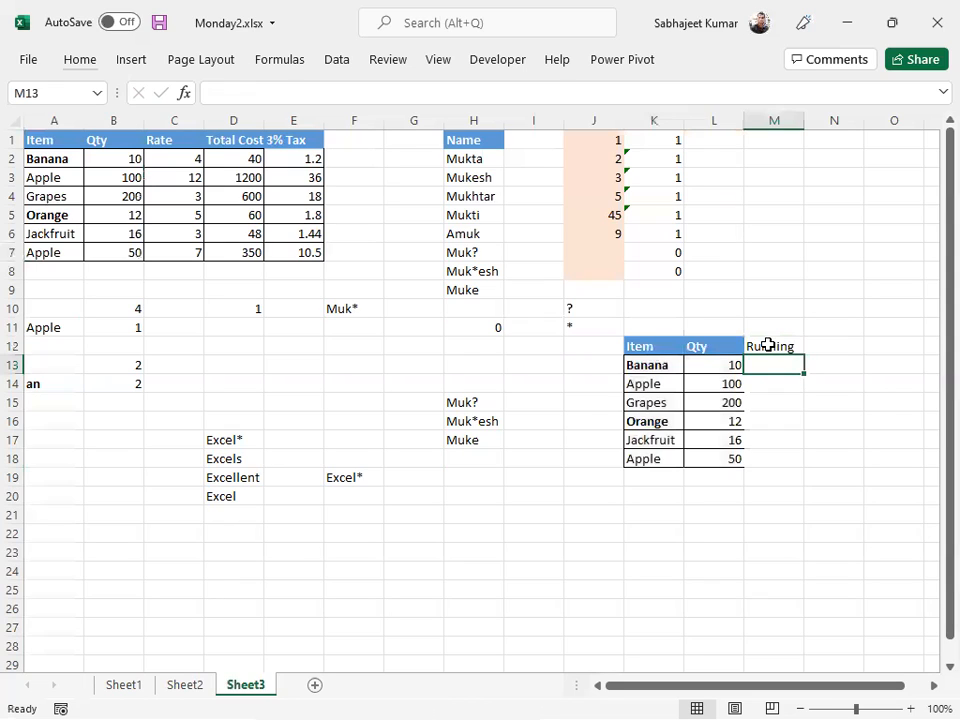
{"action": "type", "text": "10"}
{"action": "key", "text": "Return"}
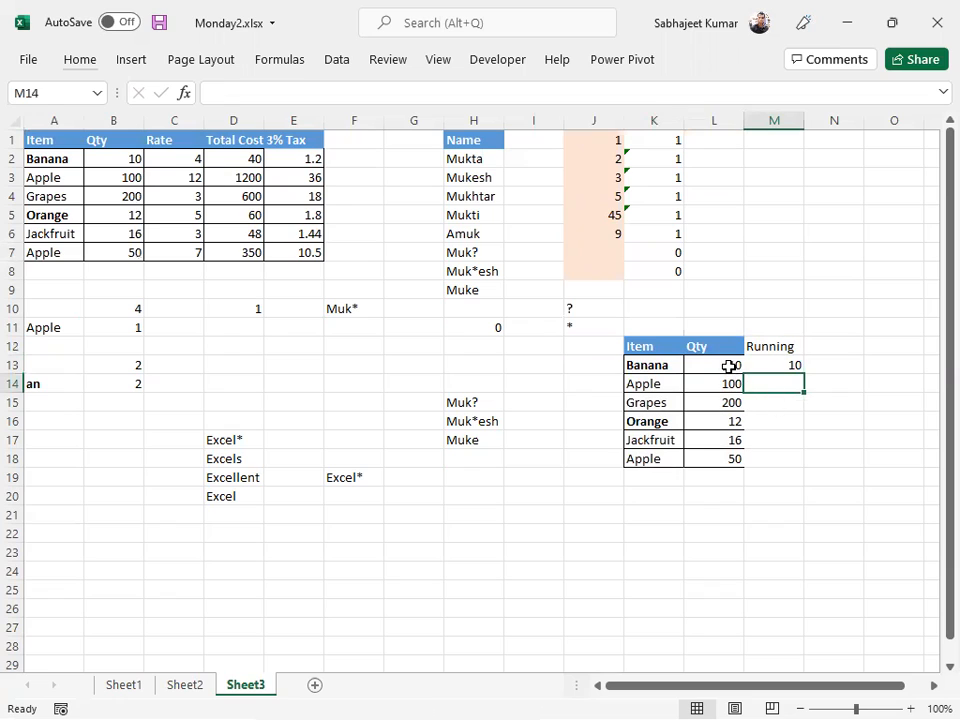
Check the sum of the Banana and Apple quantities and enter 110 as the running total in M14.
{"action": "left_click", "coordinate": [729, 366]}
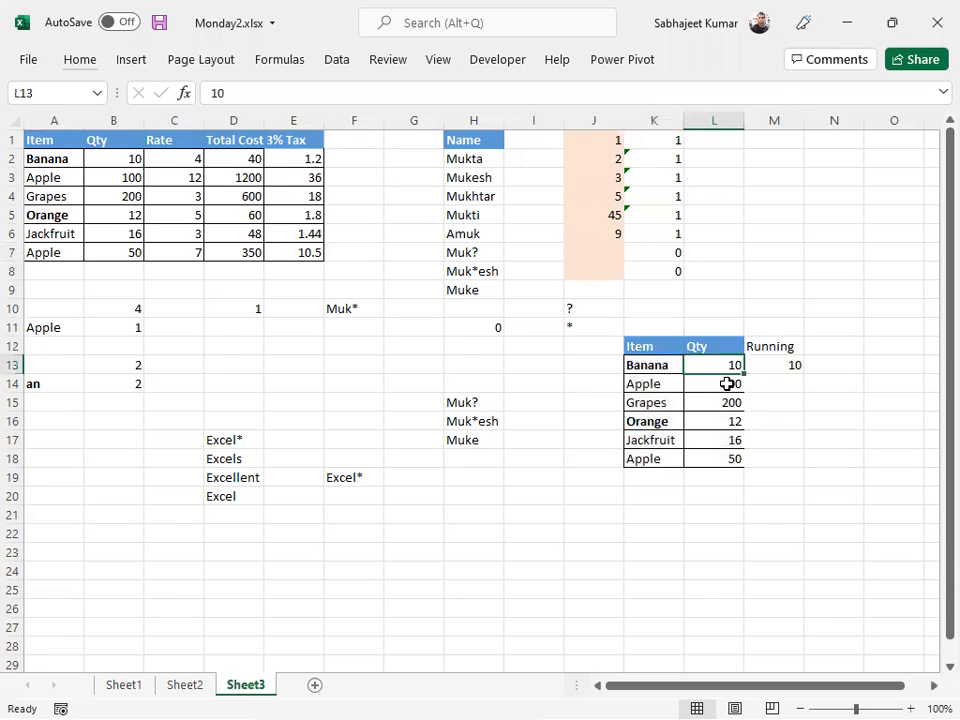
{"action": "left_click_drag", "start_coordinate": [720, 366], "coordinate": [724, 384]}
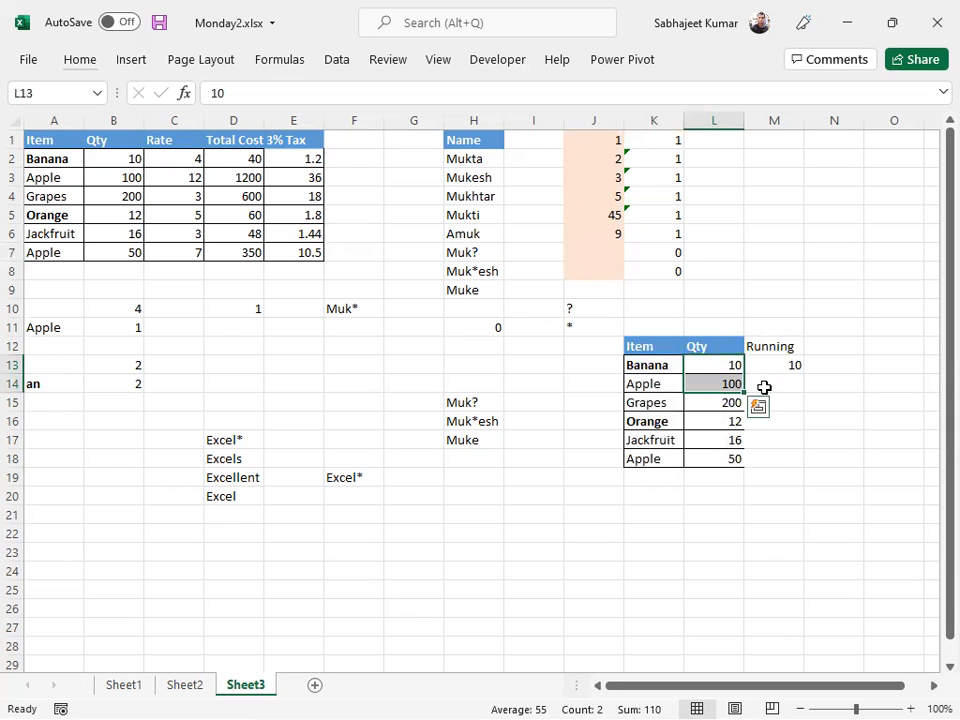
{"action": "left_click", "coordinate": [759, 386]}
{"action": "left_click", "coordinate": [723, 383]}
{"action": "left_click", "coordinate": [720, 366]}
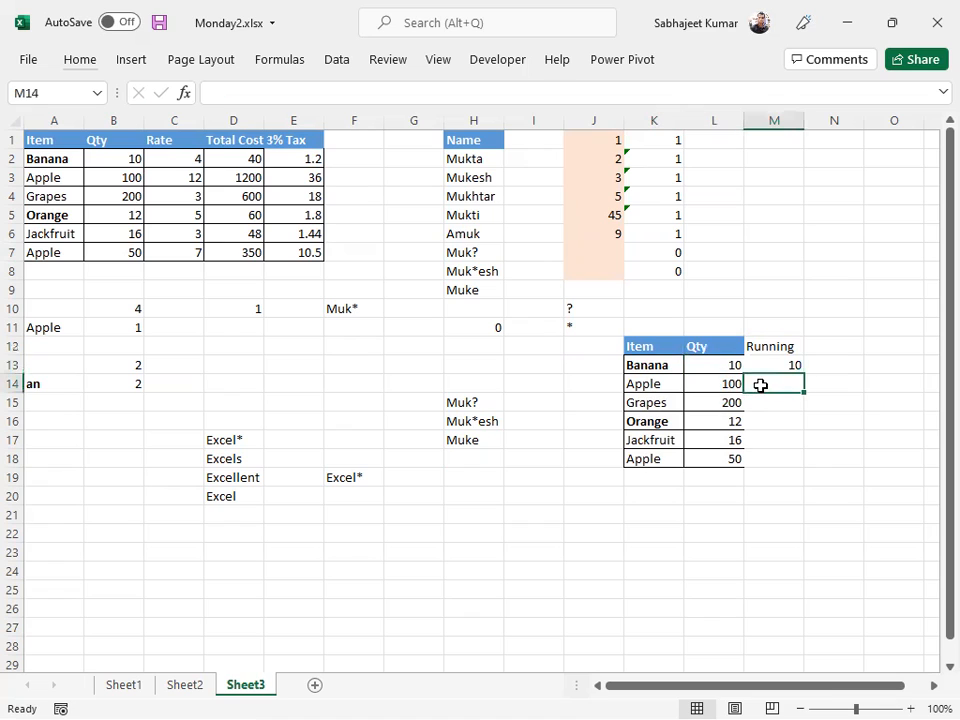
{"action": "type", "text": "110"}
{"action": "key", "text": "Return"}
{"action": "left_click", "coordinate": [760, 385]}
{"action": "double_click", "coordinate": [761, 385]}
{"action": "key", "text": "BackSpace"}
{"action": "type", "text": "0"}
{"action": "key", "text": "Return"}
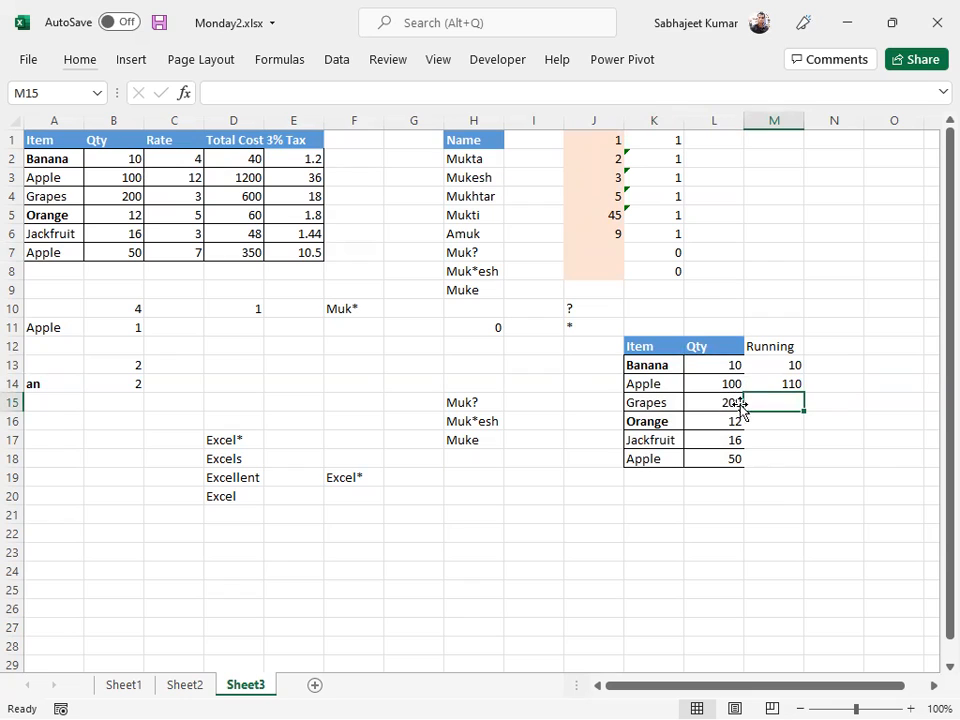
Review the quantities behind the M14 running total and enter 310 as the Grapes running total in M15.
{"action": "mouse_move", "coordinate": [740, 407]}
{"action": "left_mouse_down"}
{"action": "mouse_move", "coordinate": [757, 407]}
{"action": "mouse_move", "coordinate": [748, 400]}
{"action": "left_mouse_up"}
{"action": "left_click", "coordinate": [727, 383]}
{"action": "left_click", "coordinate": [724, 366]}
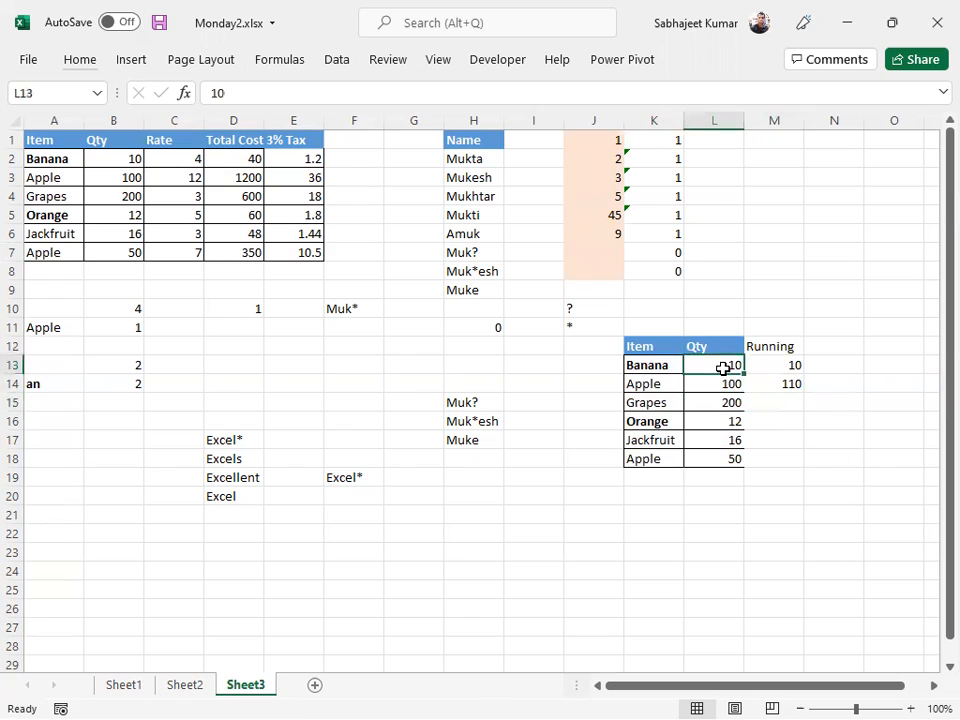
{"action": "left_click", "coordinate": [780, 386]}
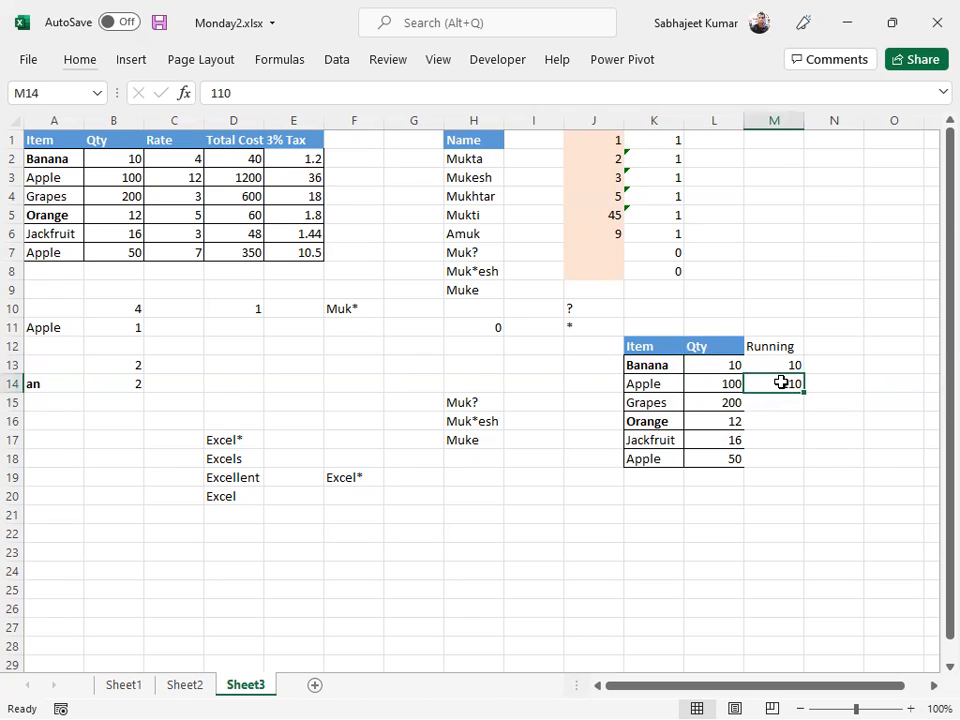
{"action": "mouse_move", "coordinate": [731, 365]}
{"action": "left_mouse_down"}
{"action": "mouse_move", "coordinate": [720, 377]}
{"action": "mouse_move", "coordinate": [726, 386]}
{"action": "left_mouse_up"}
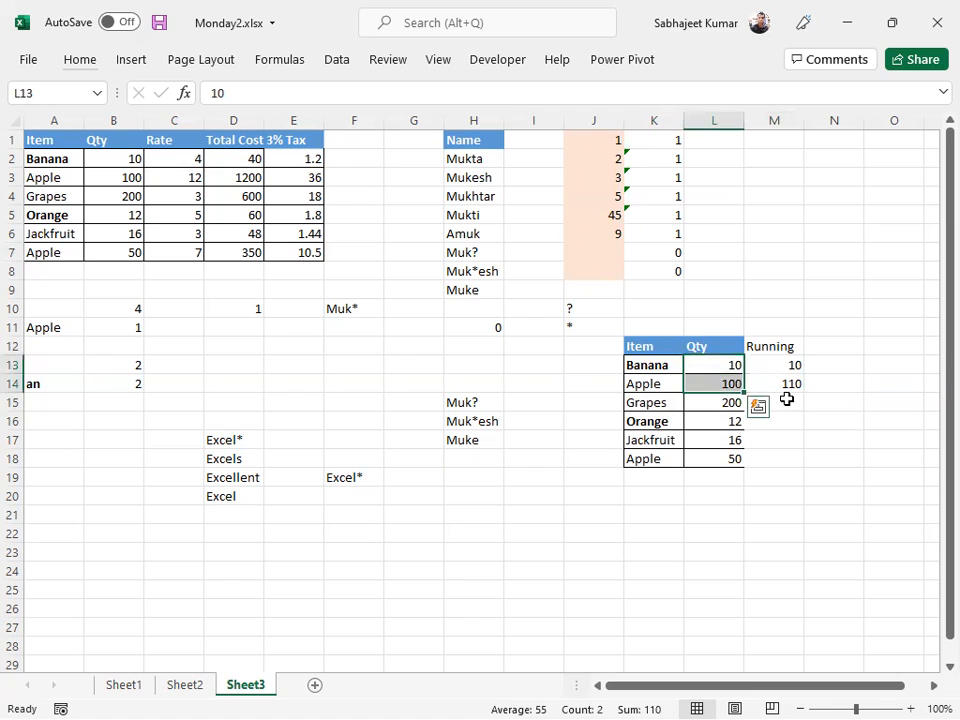
{"action": "left_click", "coordinate": [787, 399]}
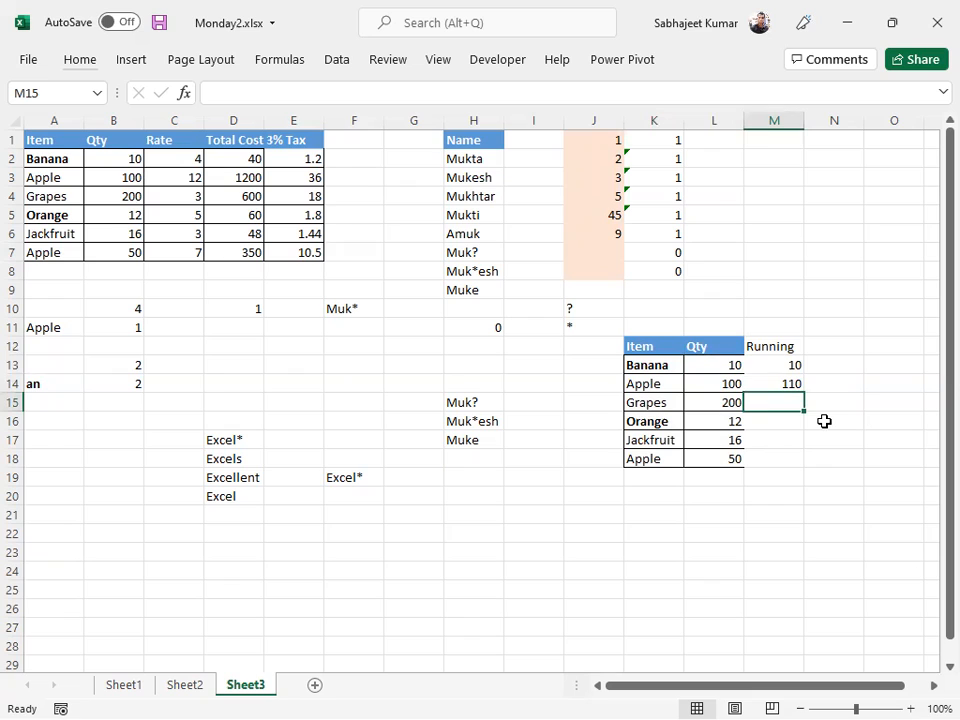
{"action": "type", "text": "310"}
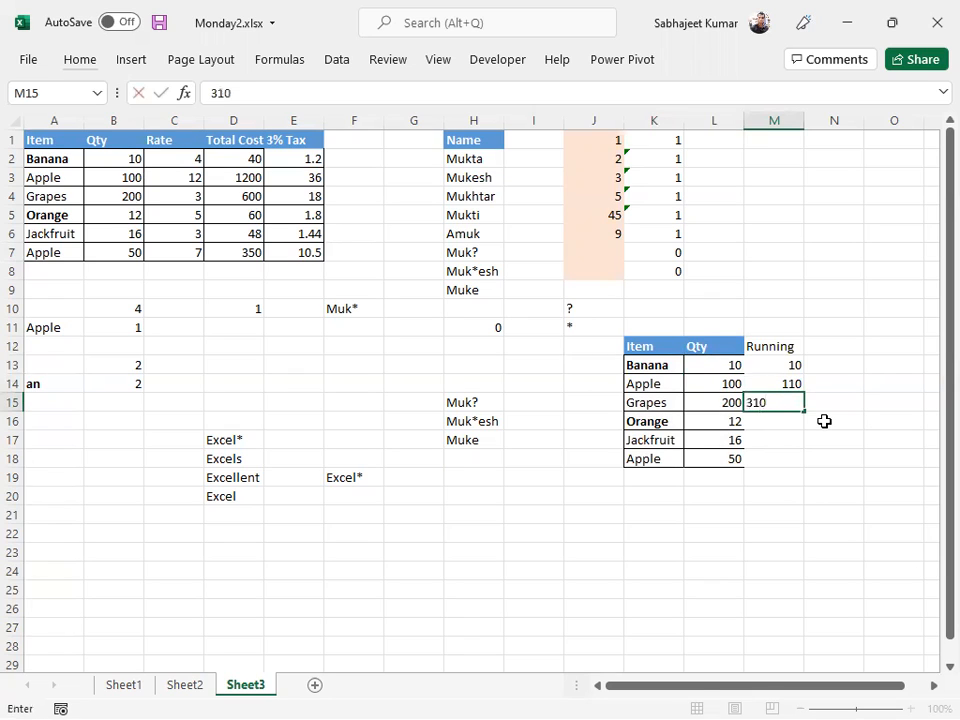
{"action": "key", "text": "Return"}
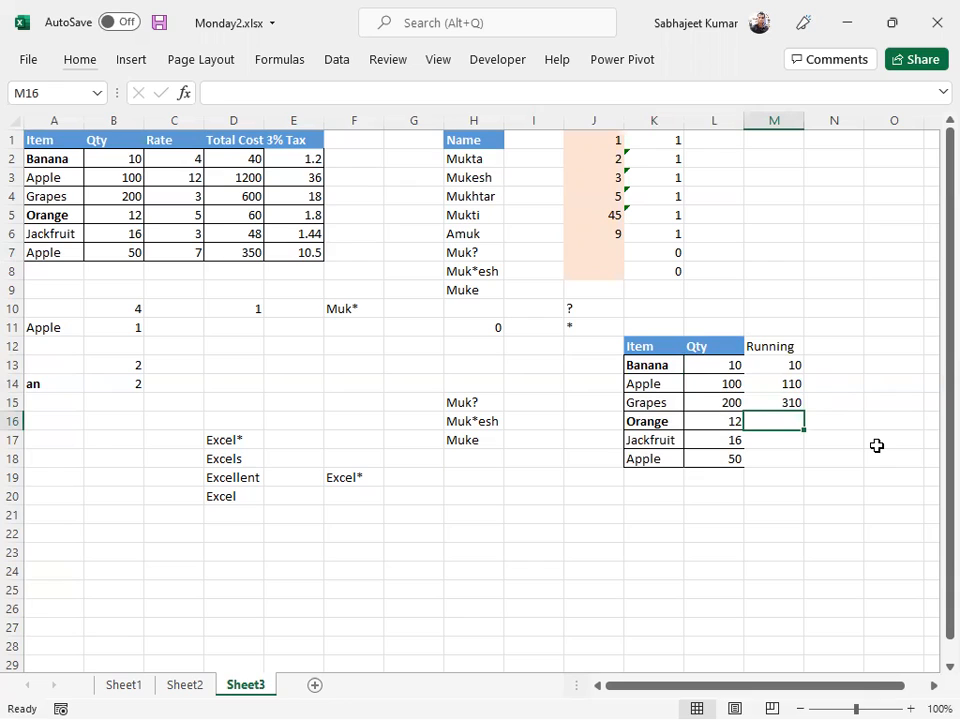
Enter 322 as the Orange running total in M16 and the formula =322+16 for Jackfruit in M17.
{"action": "type", "text": "322"}
{"action": "key", "text": "Return"}
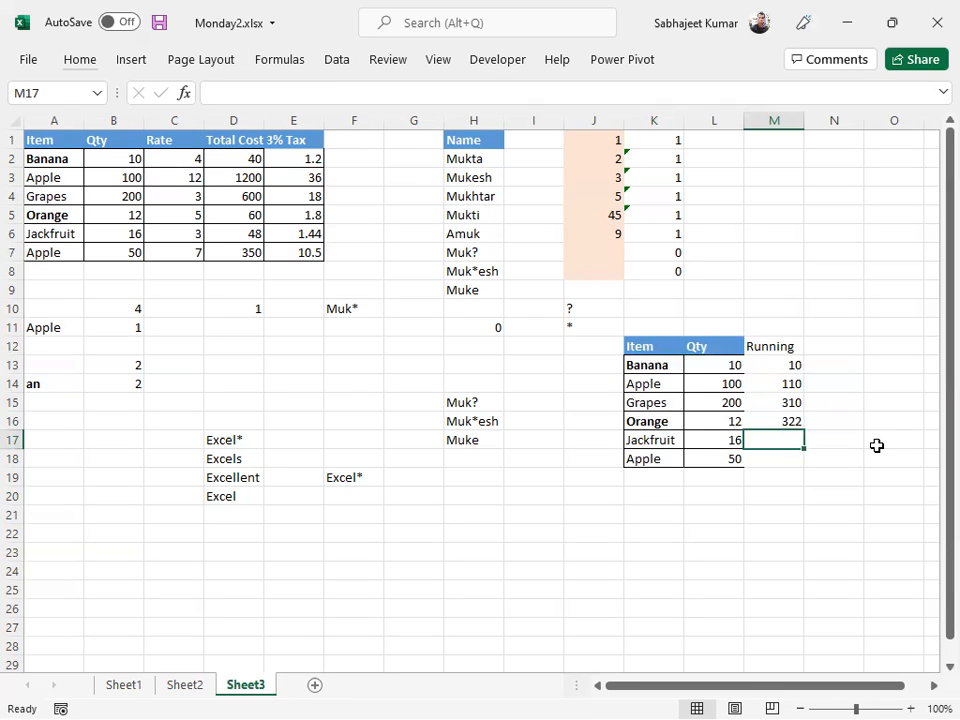
{"action": "type", "text": "=322+16"}
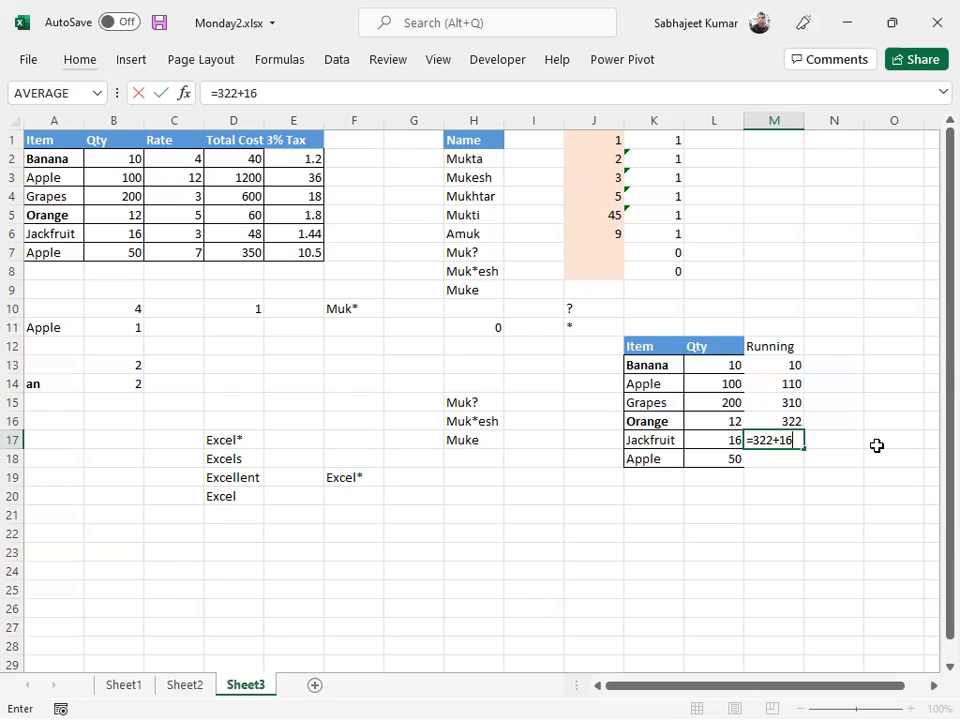
{"action": "key", "text": "Return"}
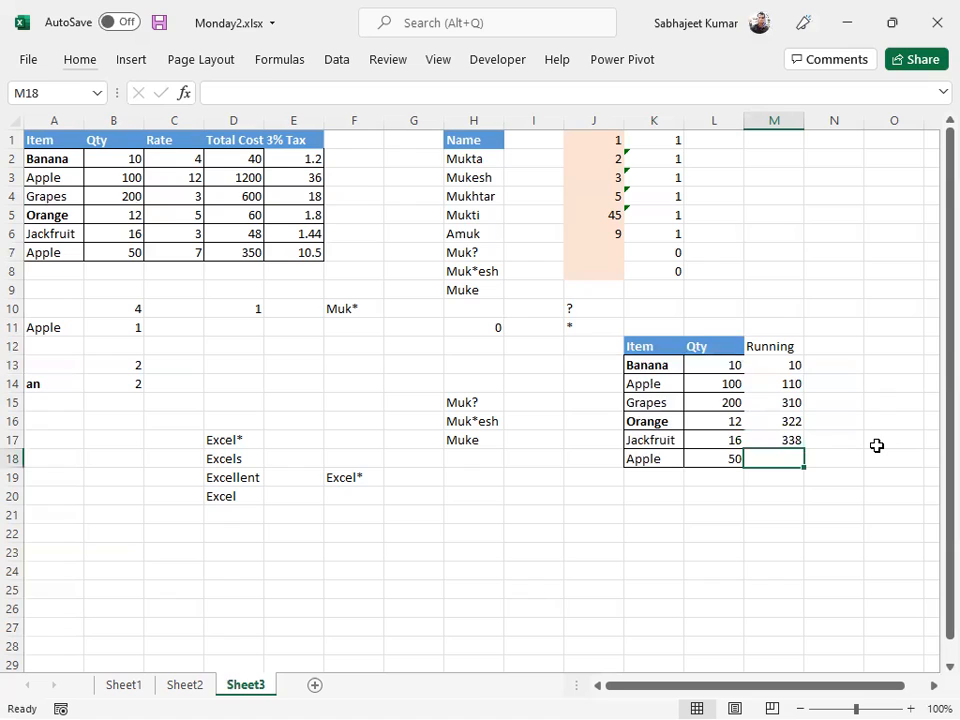
Enter the formula =338+50 in M18 as the running total of the last Apple row.
{"action": "type", "text": "="}
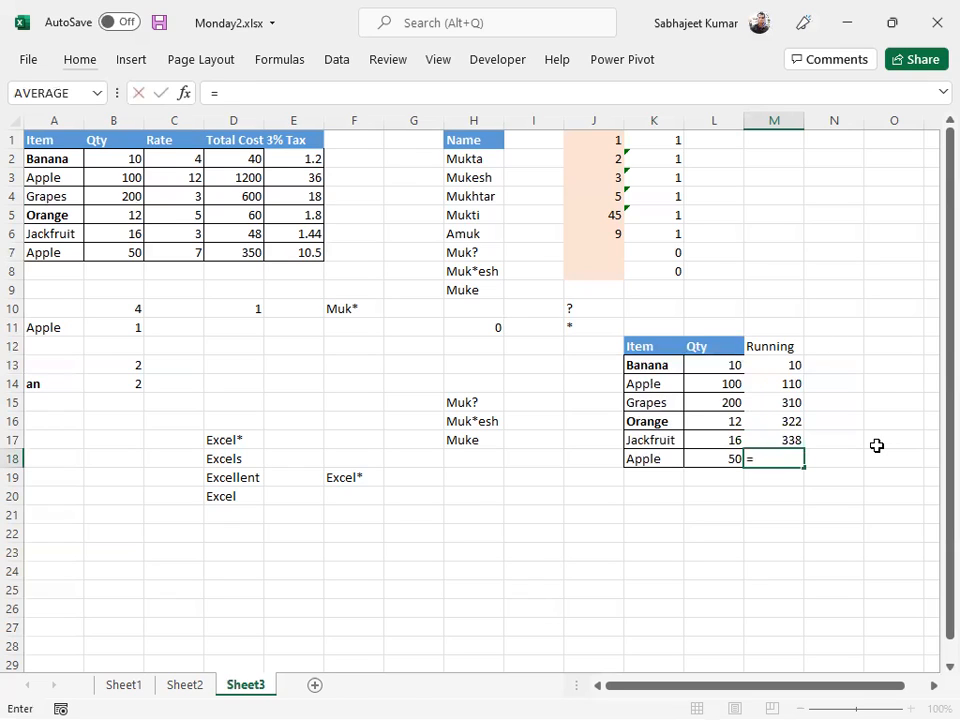
{"action": "type", "text": "338+50"}
{"action": "key", "text": "Return"}
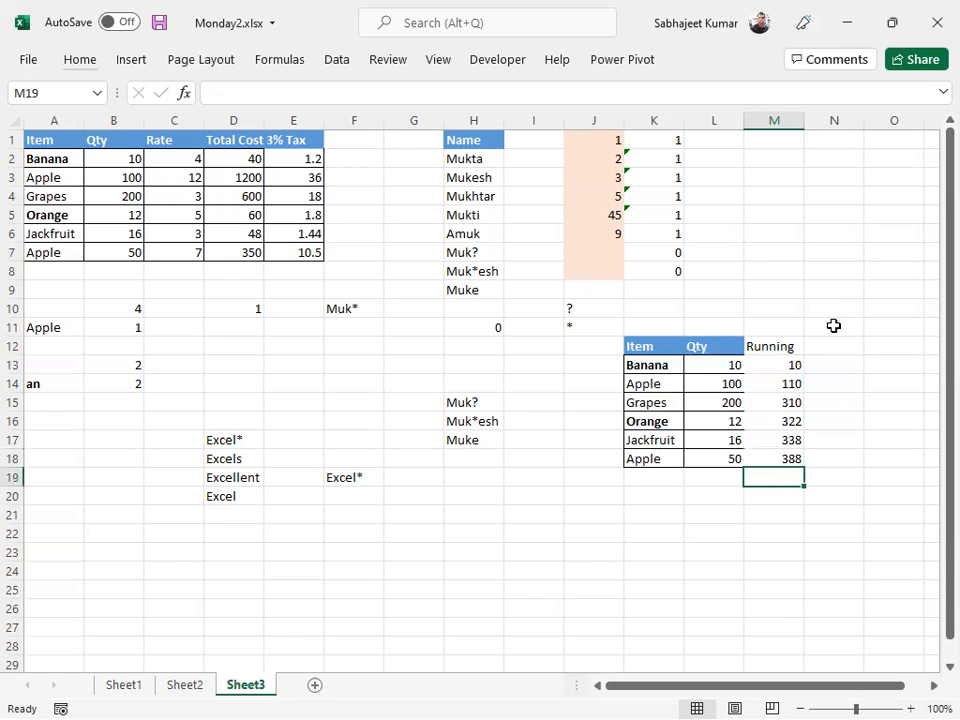
Change the M12 header to "Running Total", make it bold and widen column M to fit it.
{"action": "double_click", "coordinate": [791, 345]}
{"action": "type", "text": "Total"}
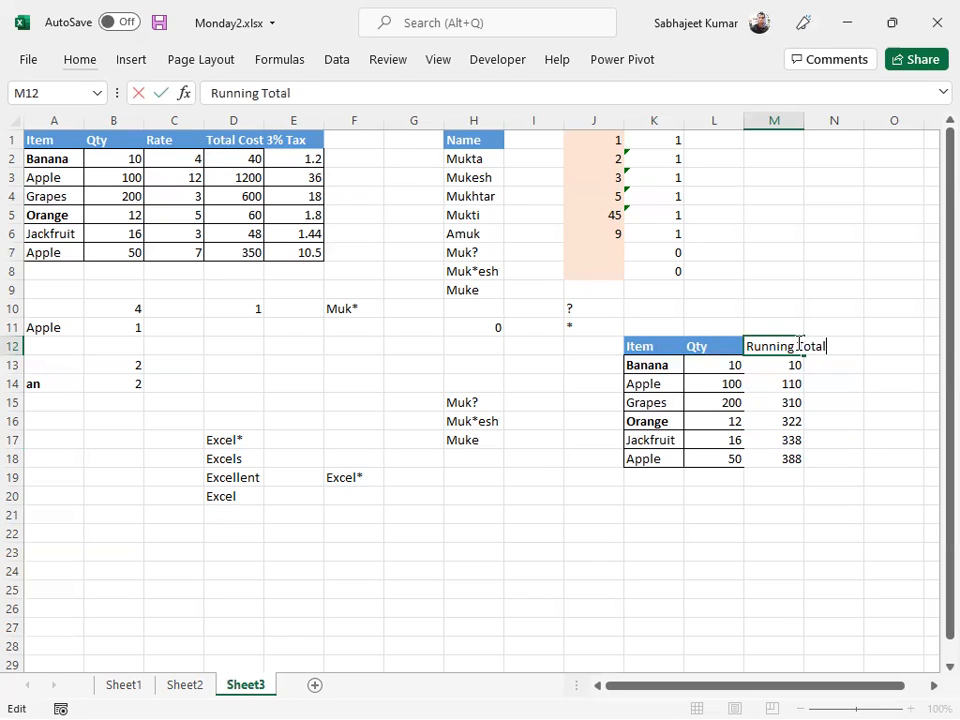
{"action": "key", "text": "Return"}
{"action": "left_click", "coordinate": [797, 343]}
{"action": "key", "text": "ctrl+b"}
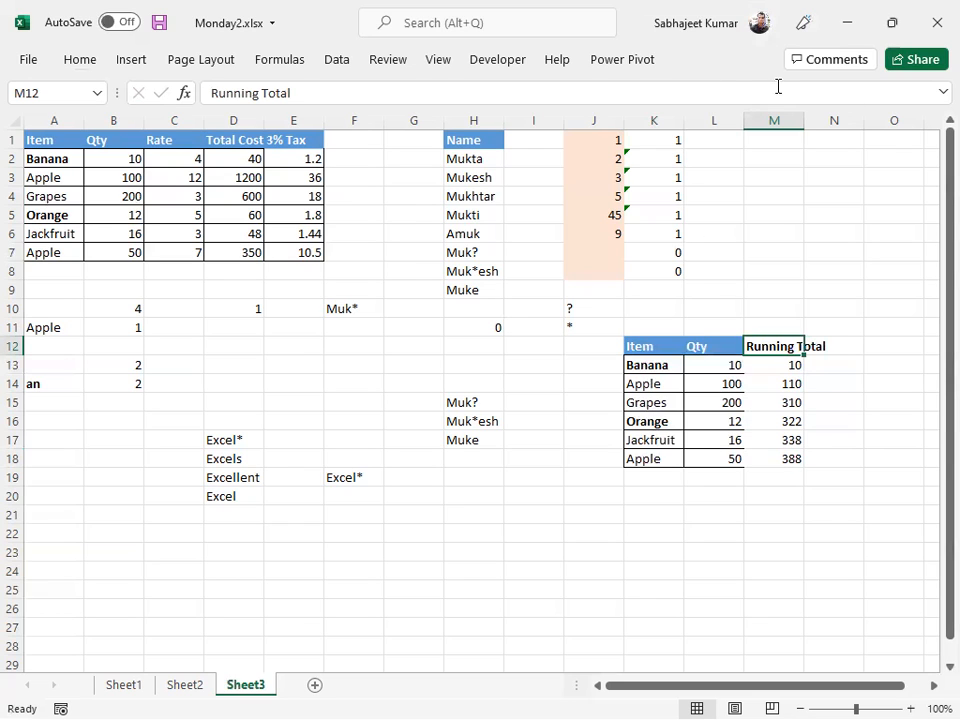
{"action": "left_click_drag", "start_coordinate": [806, 119], "coordinate": [826, 121]}
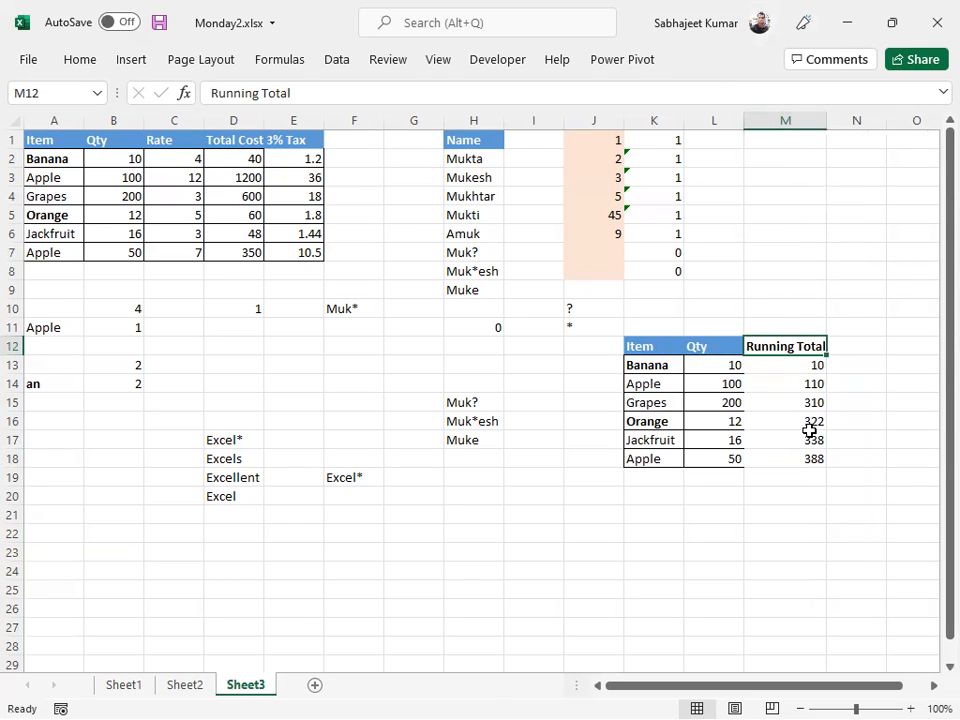
Check the Orange running total in M16 against the sum of the quantities in L13:L16.
{"action": "left_click", "coordinate": [797, 422]}
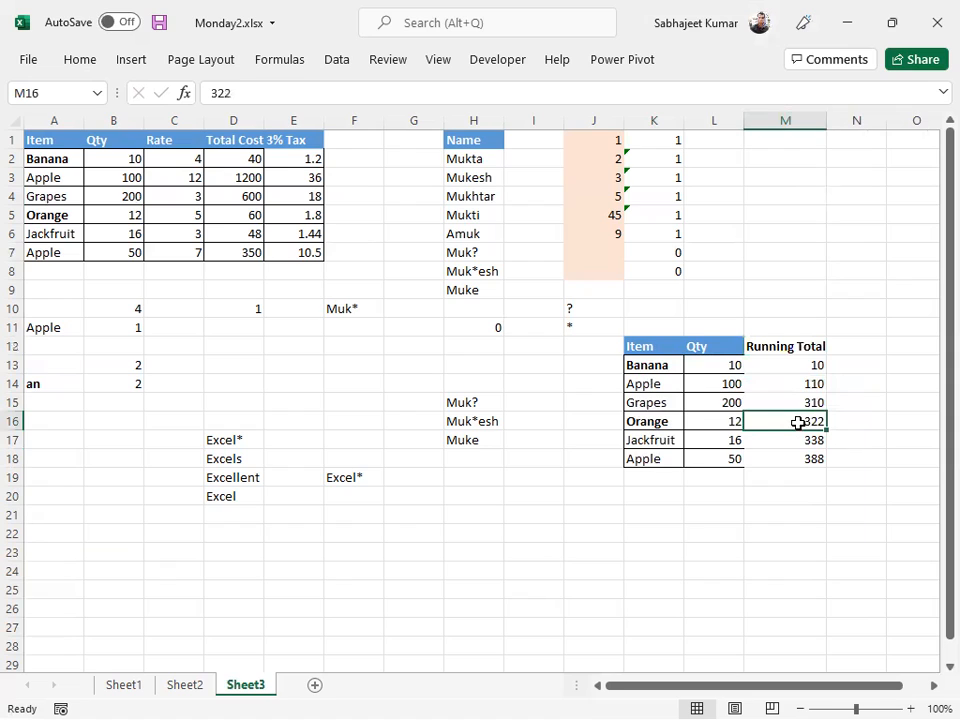
{"action": "left_click", "coordinate": [716, 419]}
{"action": "left_click_drag", "start_coordinate": [723, 407], "coordinate": [731, 368]}
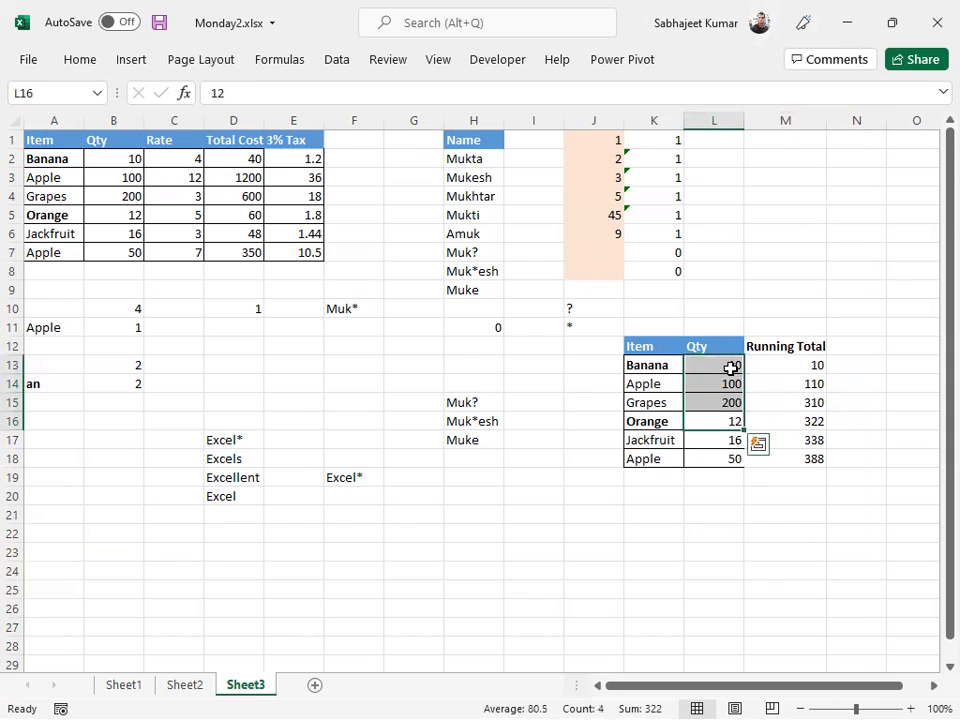
{"action": "left_click", "coordinate": [808, 423]}
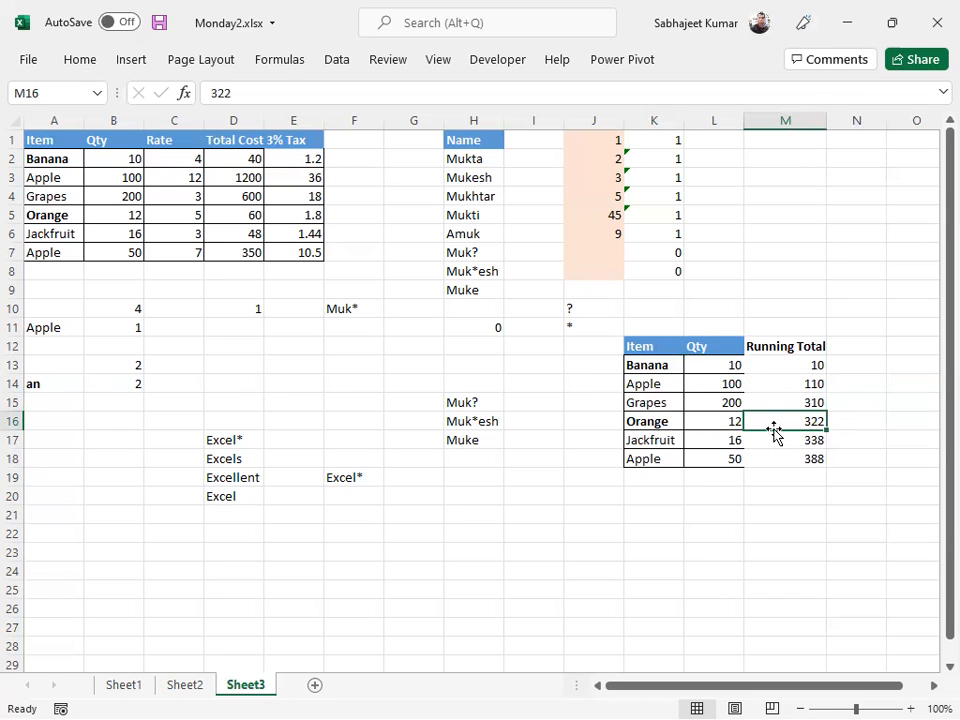
{"action": "key", "text": "shift+space"}
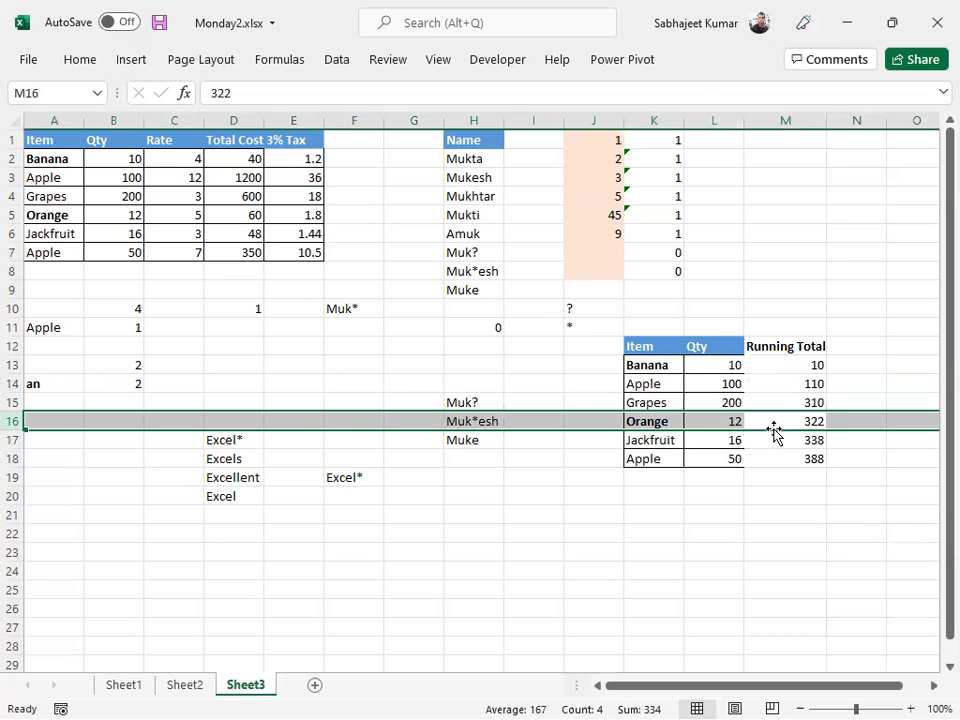
Review the remaining Module 3 function examples in Contents.docx in Word and return to the Excel workbook.
{"action": "key", "text": "alt+Tab"}
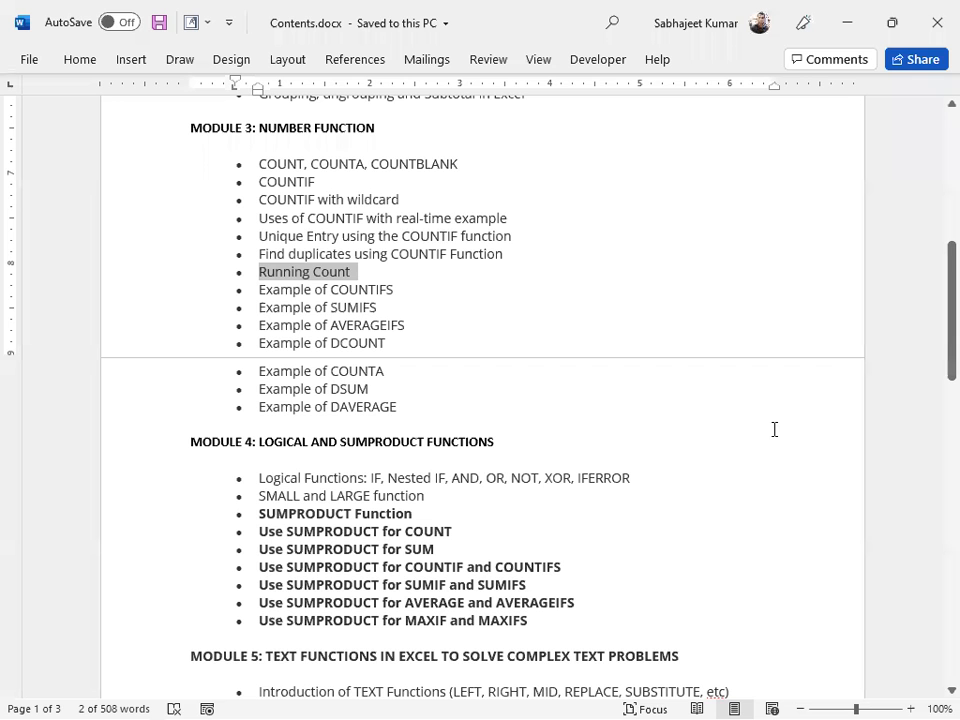
{"action": "left_click_drag", "start_coordinate": [379, 287], "coordinate": [377, 381]}
{"action": "left_click", "coordinate": [420, 294]}
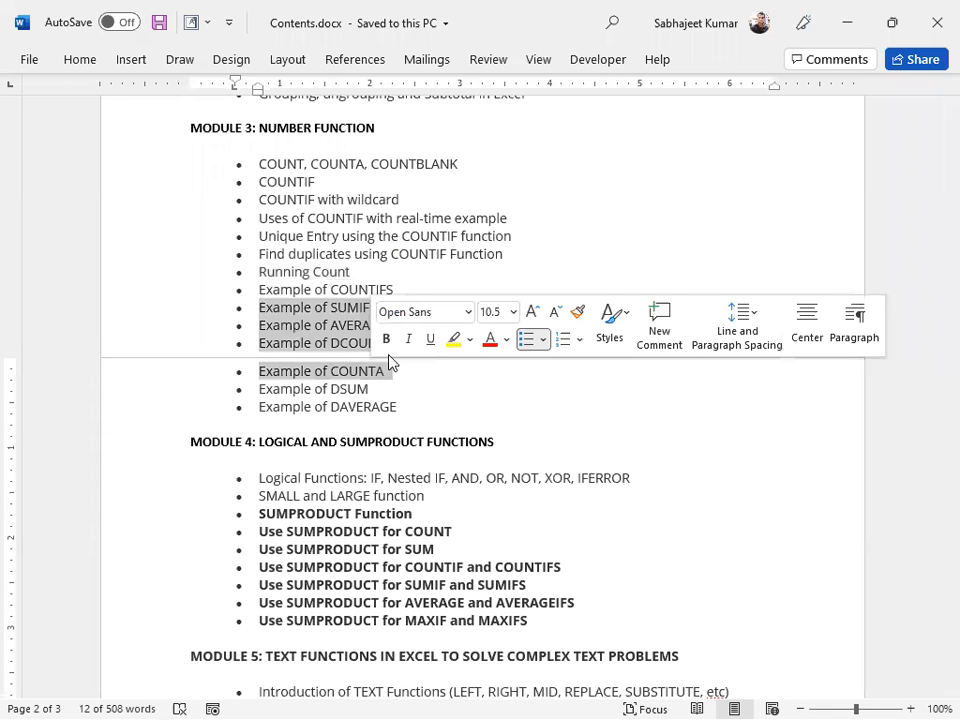
{"action": "left_click", "coordinate": [465, 394]}
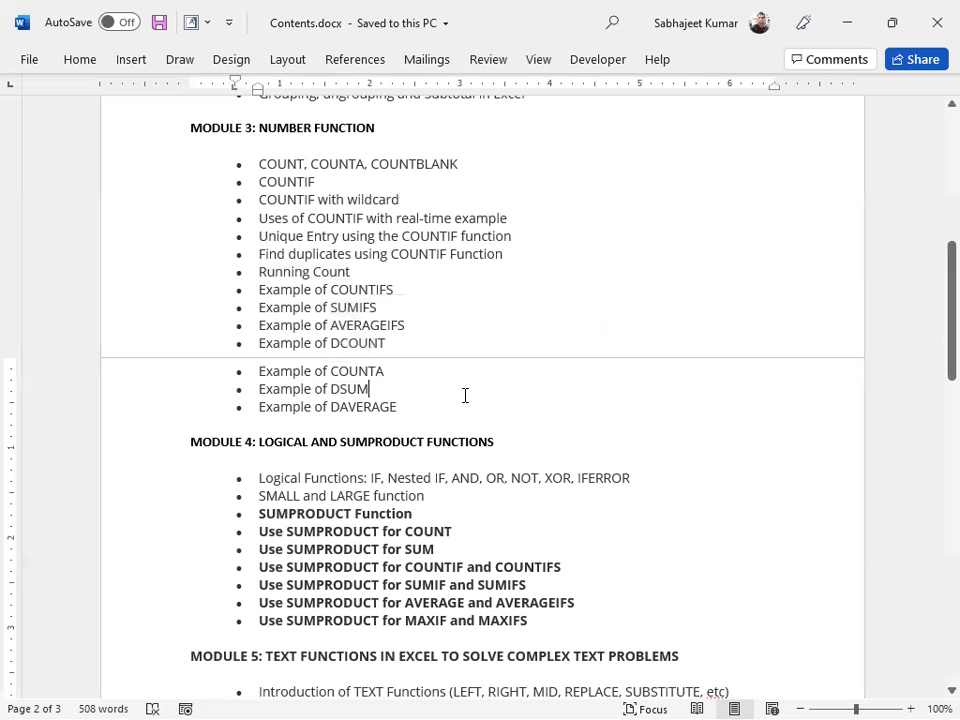
{"action": "key", "text": "alt+Tab"}
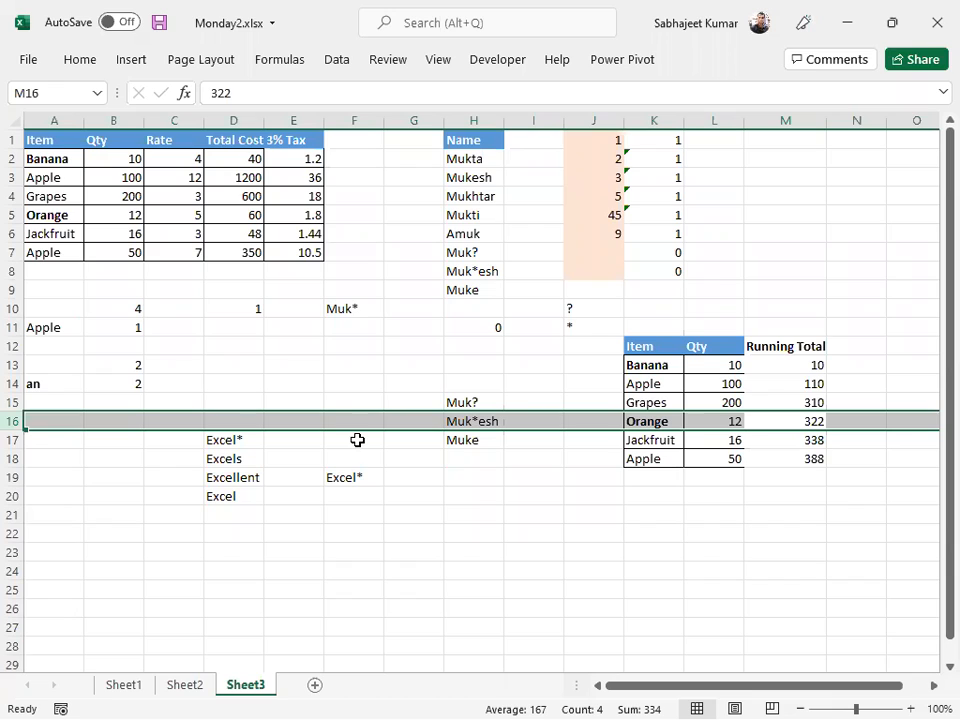
Enter a SUMIF formula in B22 that sums the quantities in B2:B7 with the criterion ">50".
{"action": "left_click", "coordinate": [368, 524]}
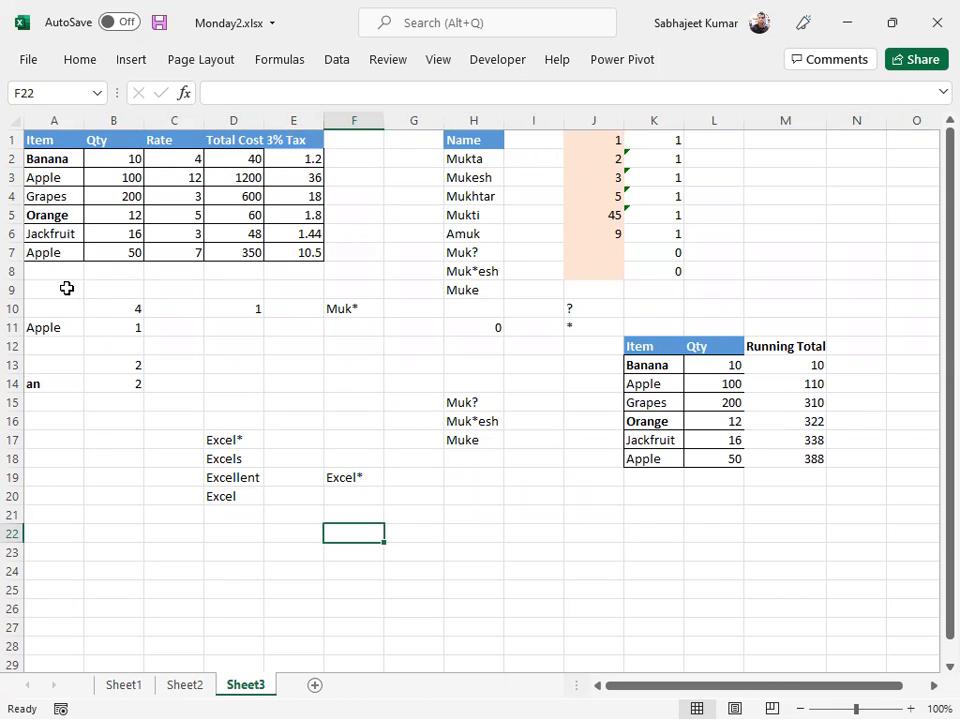
{"action": "left_click", "coordinate": [119, 532]}
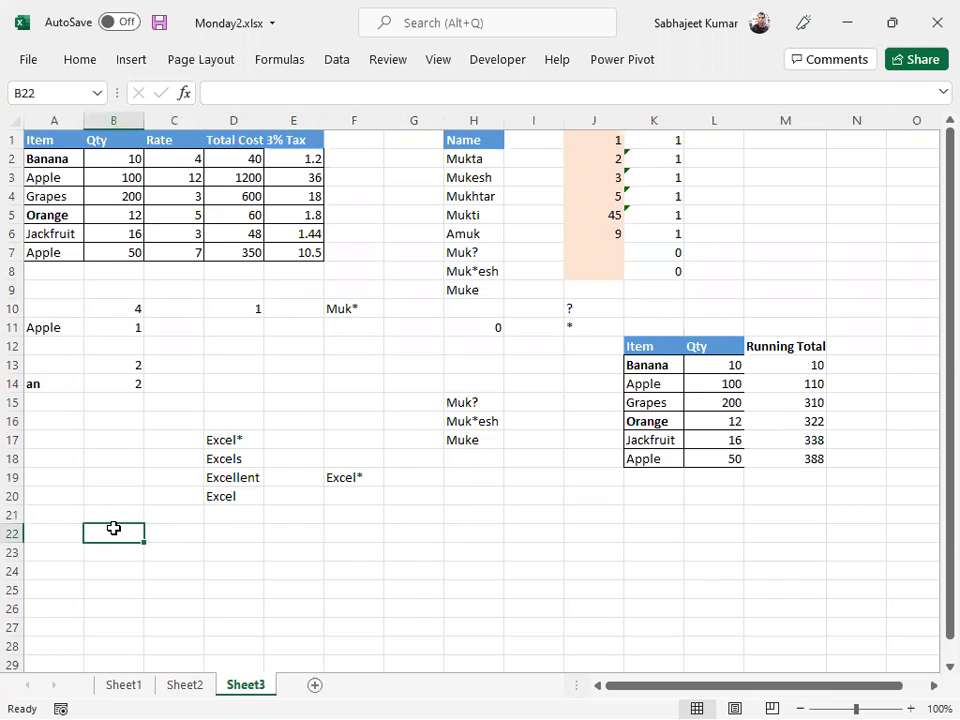
{"action": "key", "text": "Left"}
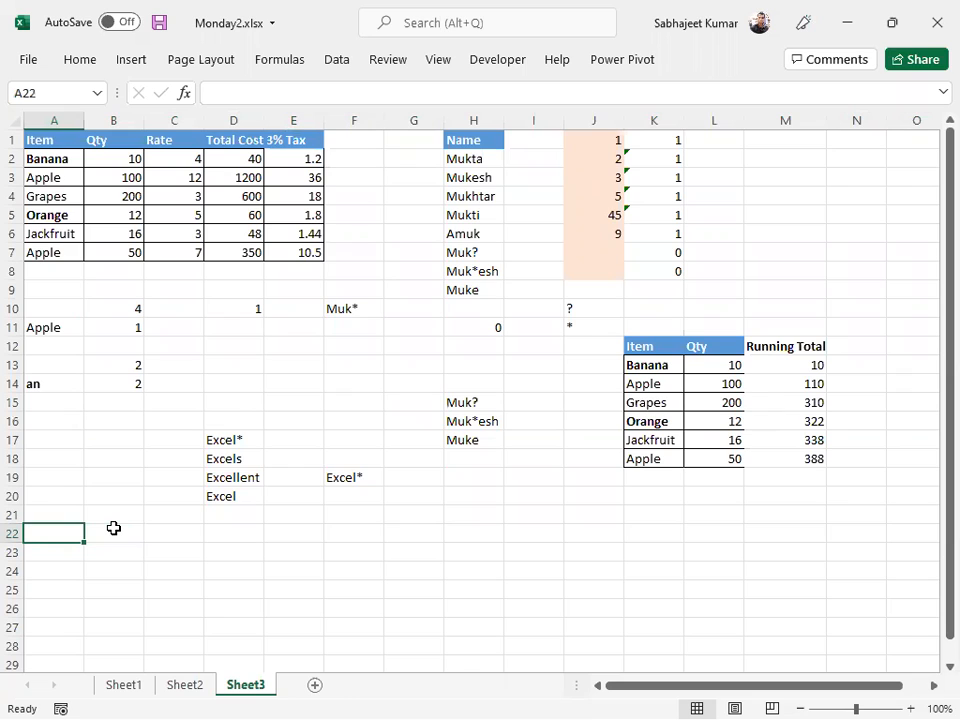
{"action": "key", "text": "Right"}
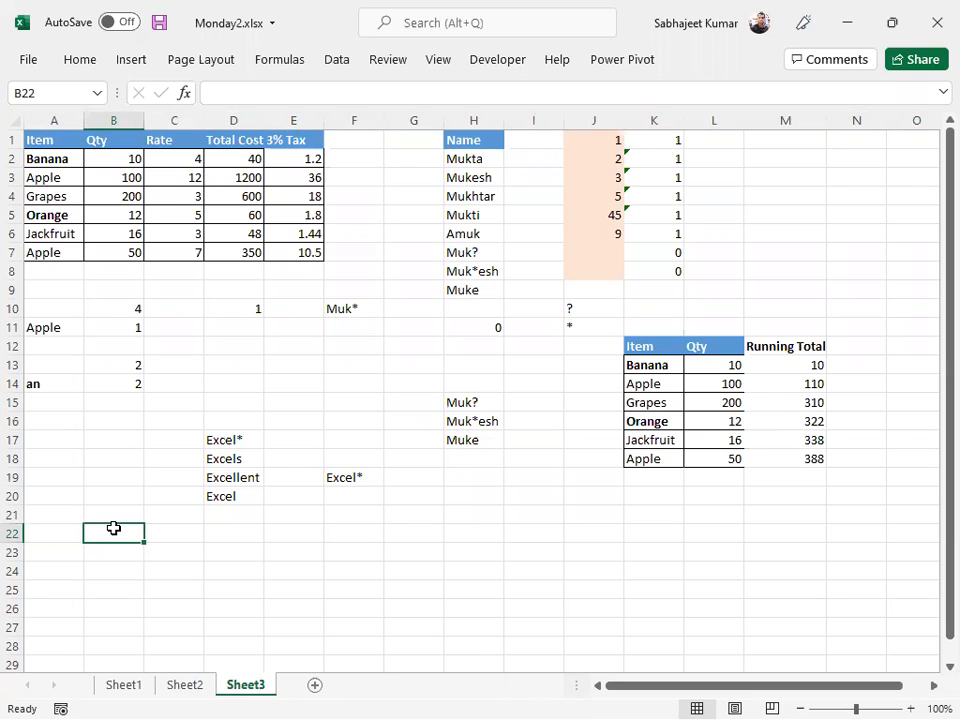
{"action": "type", "text": "=sum"}
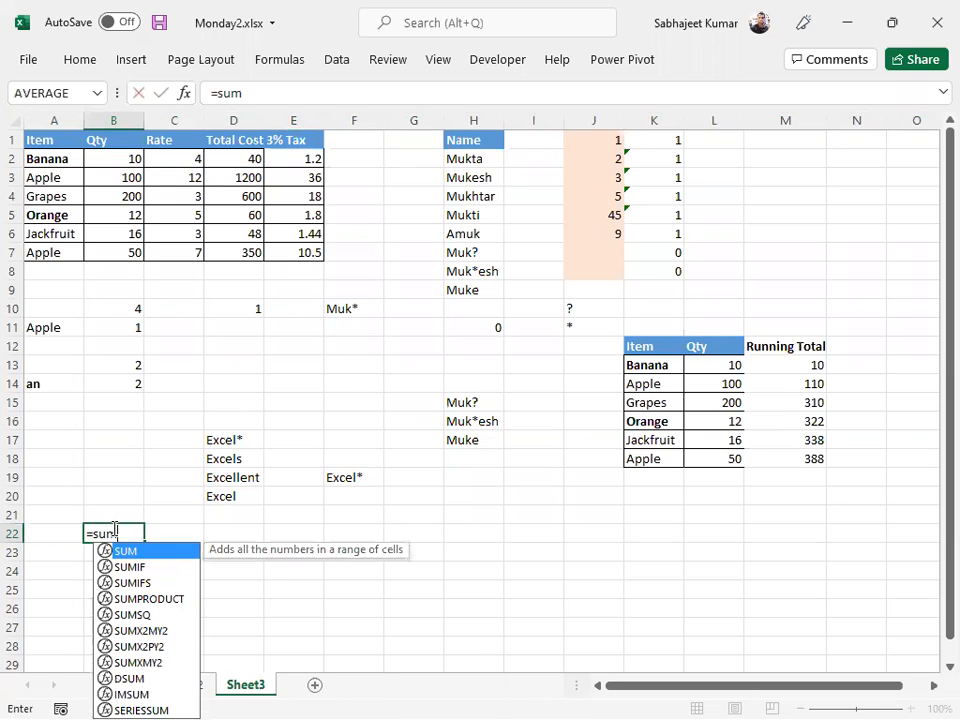
{"action": "type", "text": "i"}
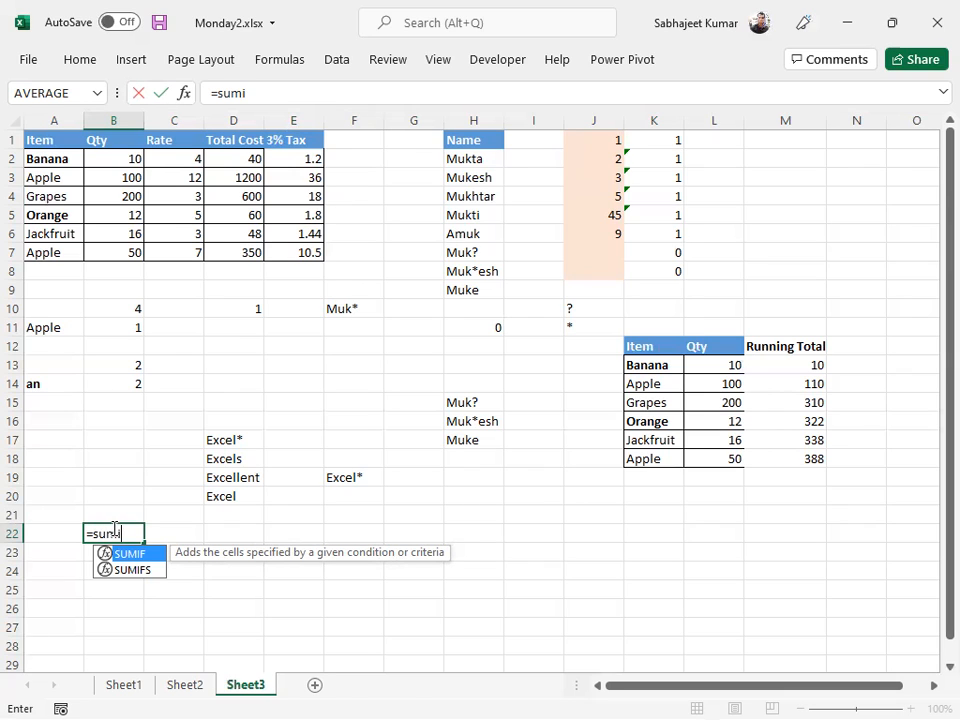
{"action": "key", "text": "Tab"}
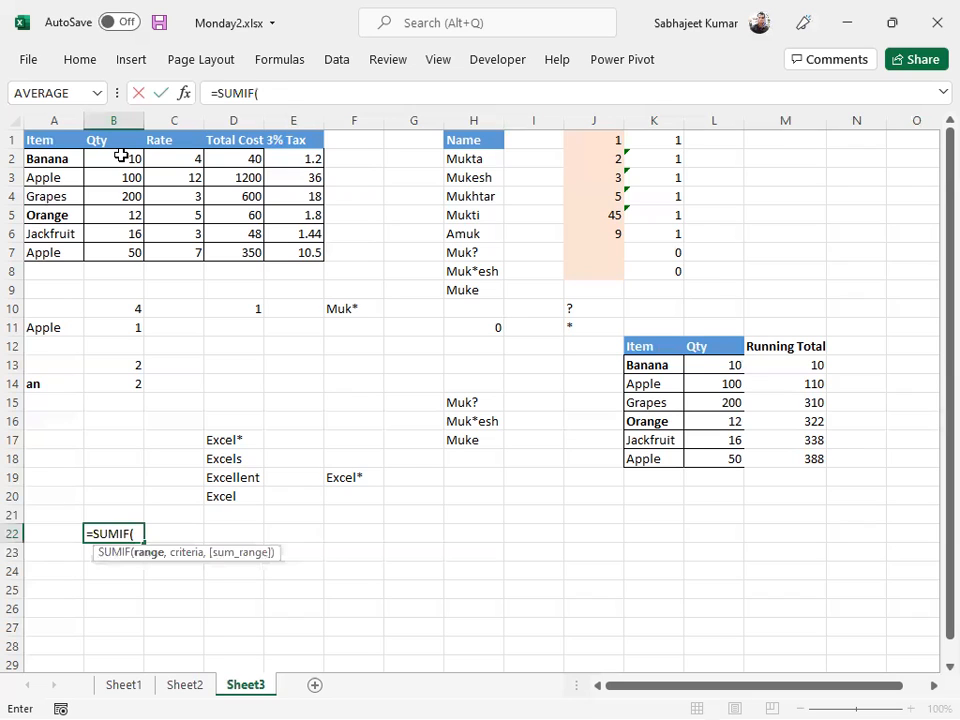
{"action": "left_click_drag", "start_coordinate": [120, 156], "coordinate": [120, 247]}
{"action": "type", "text": ","}
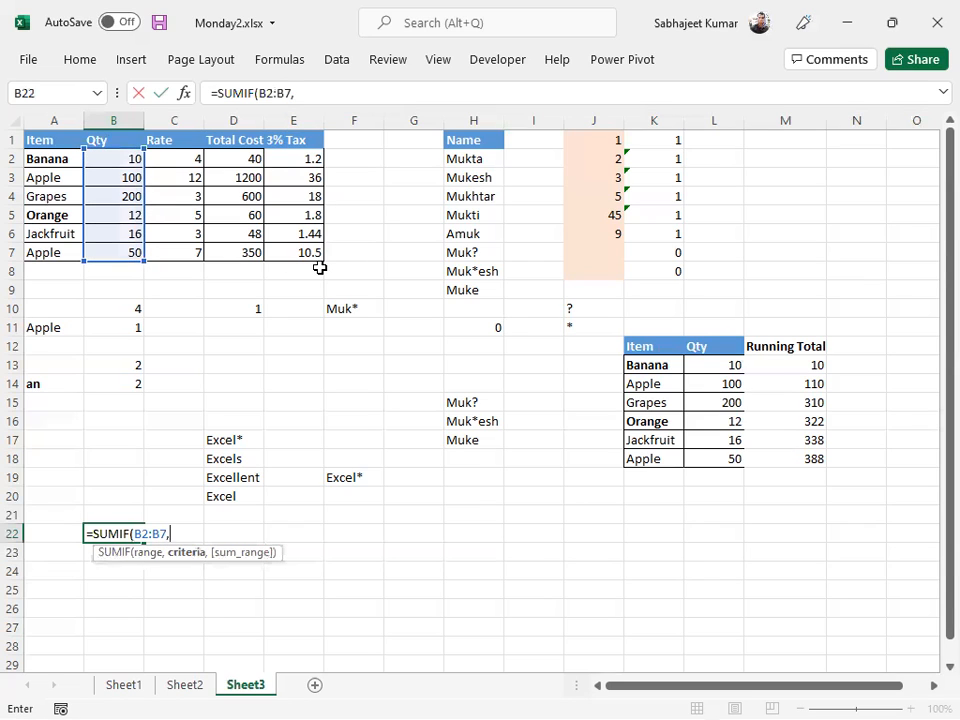
{"action": "type", "text": "\">50\""}
{"action": "key", "text": "Return"}
{"action": "key", "text": "Up"}
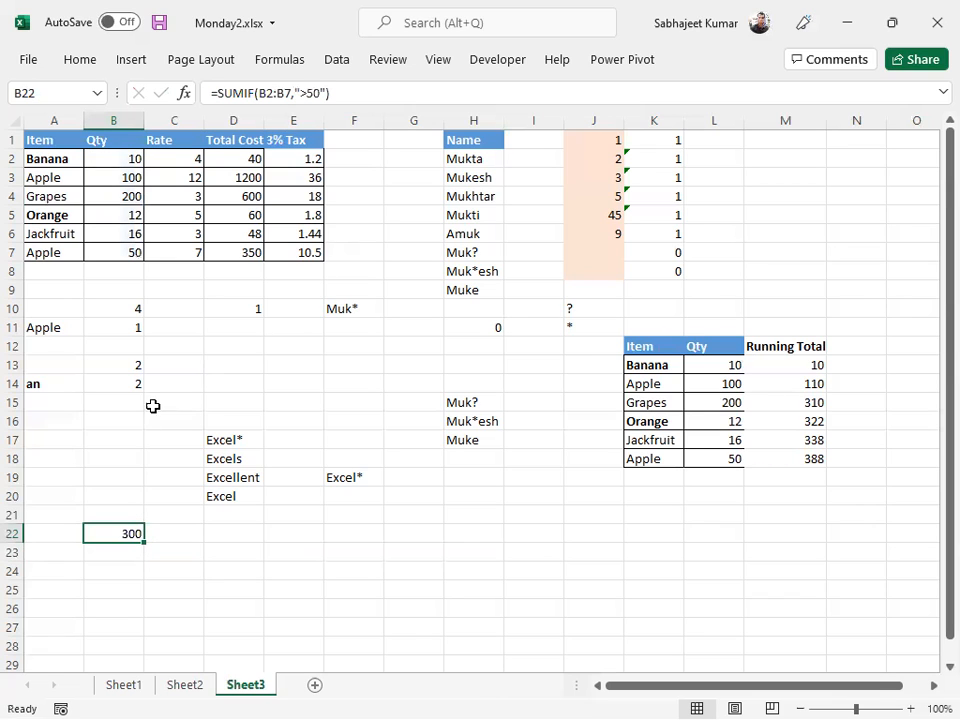
Label the SUMIF result by entering "sum >50" in A21.
{"action": "left_click", "coordinate": [60, 514]}
{"action": "type", "text": "sum >50"}
{"action": "key", "text": "Return"}
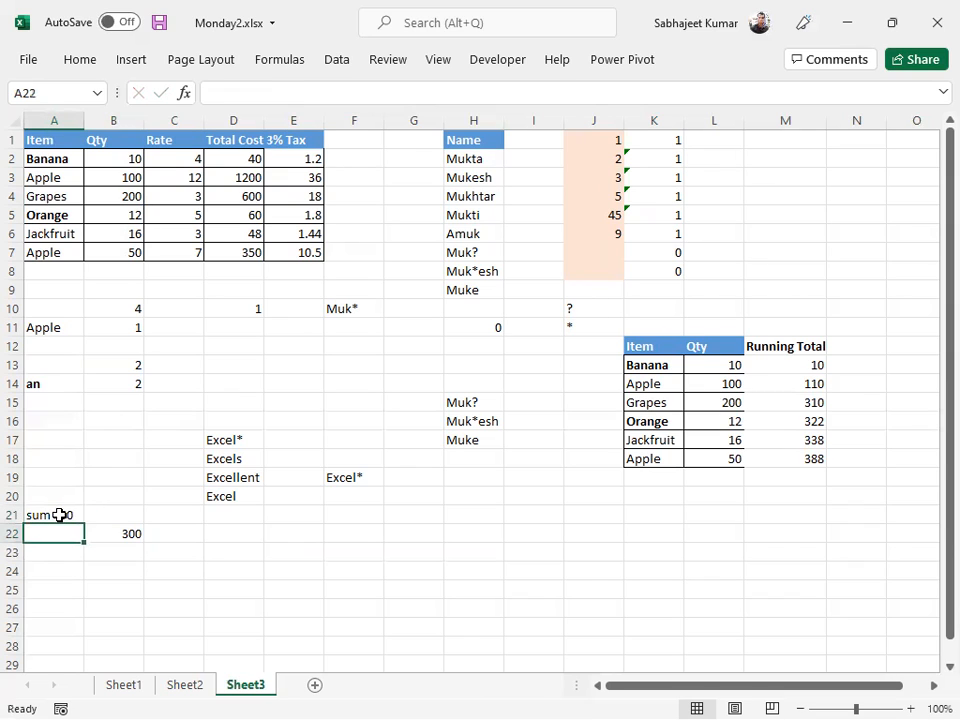
Check the Apple and Grapes quantities in B3:B4 and review the arguments of the SUMIF formula in B22.
{"action": "left_click_drag", "start_coordinate": [120, 178], "coordinate": [119, 189]}
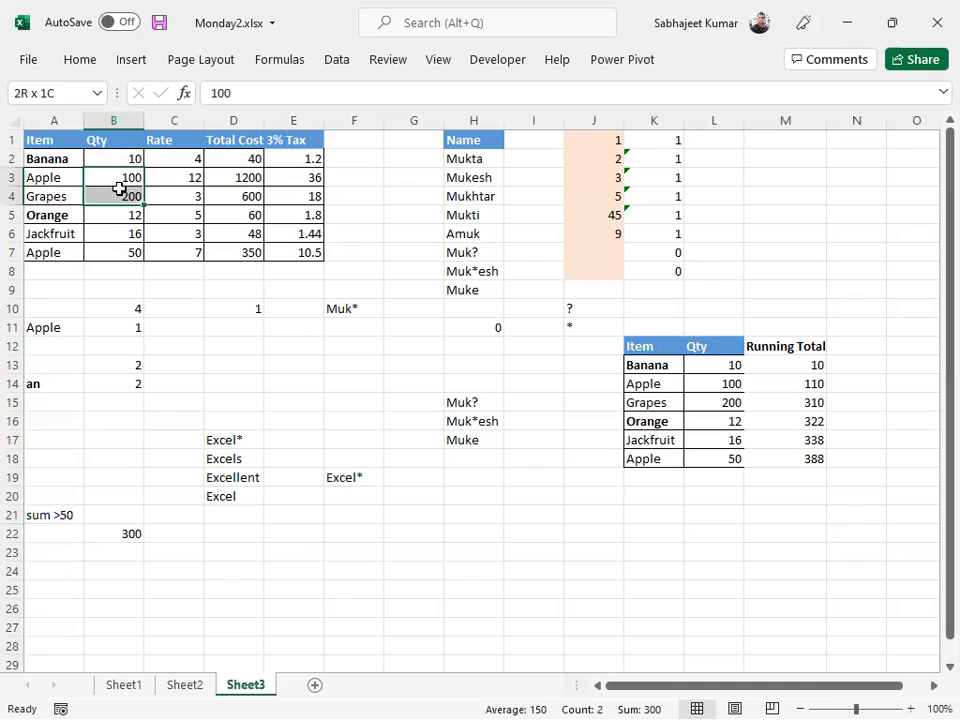
{"action": "left_click", "coordinate": [116, 539]}
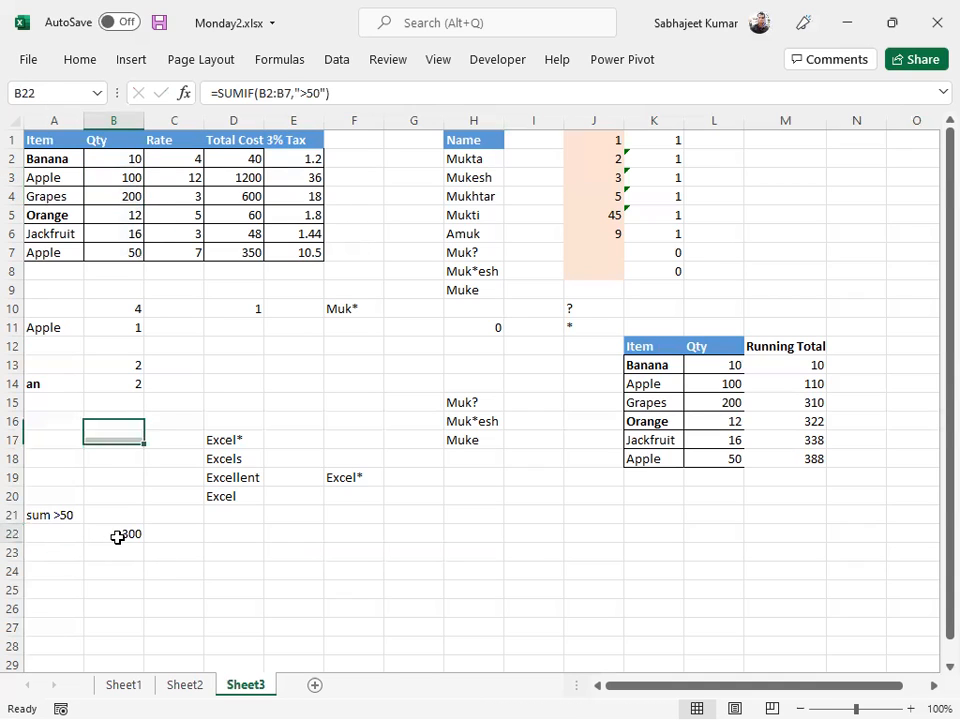
{"action": "double_click", "coordinate": [117, 537]}
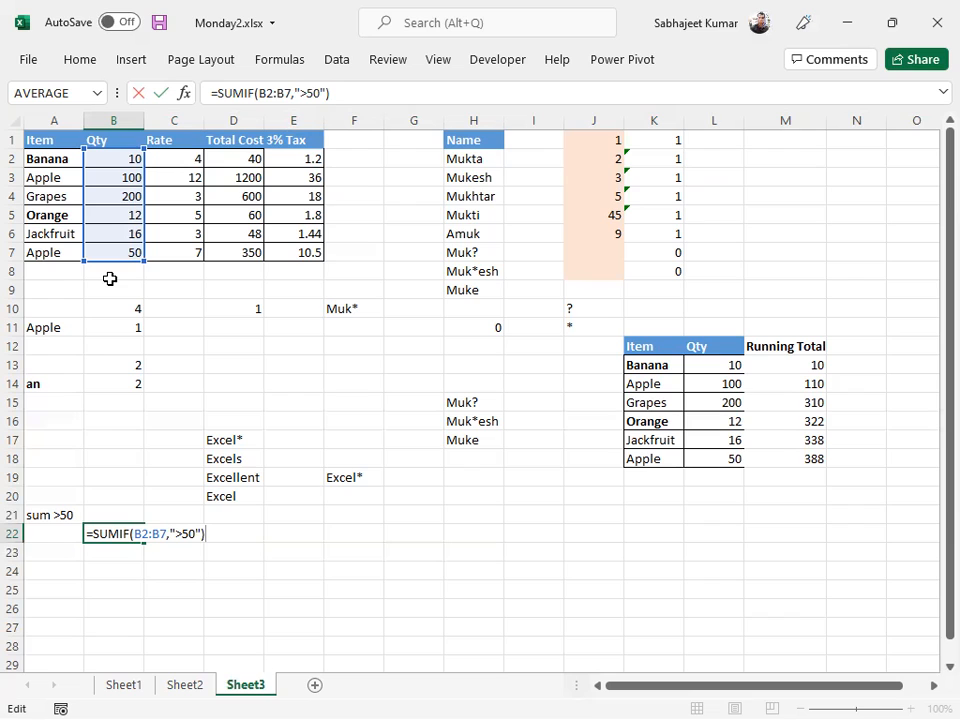
{"action": "key", "text": "BackSpace"}
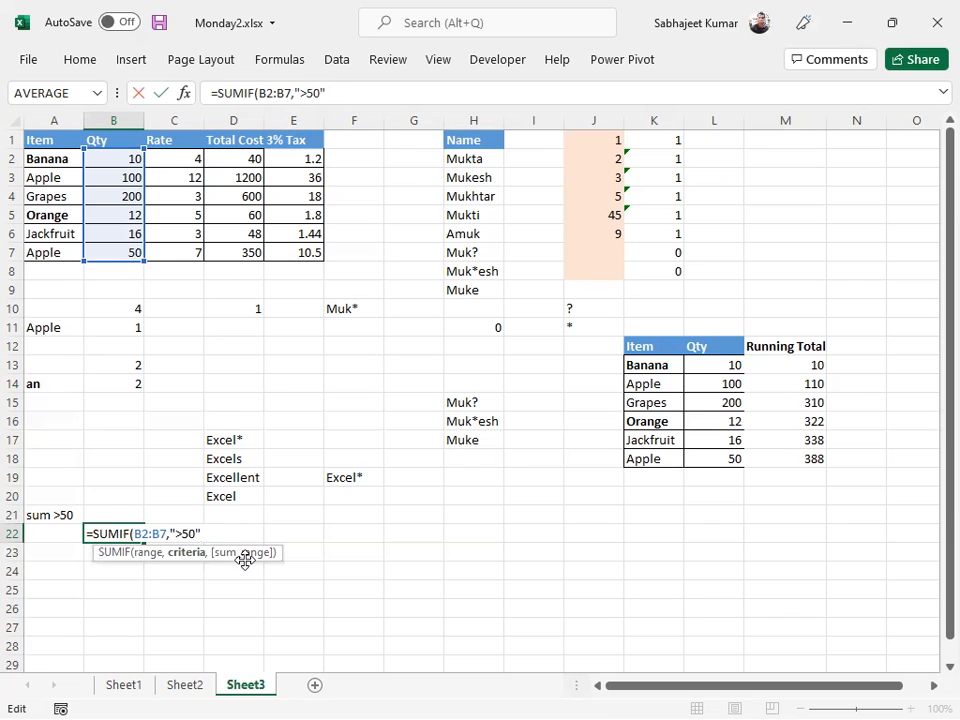
{"action": "key", "text": "ctrl+Return"}
Enter a SUMIF formula in B24 that sums the quantities in B2:B7 where the items in A2:A7 equal "Apple".
{"action": "left_click", "coordinate": [140, 568]}
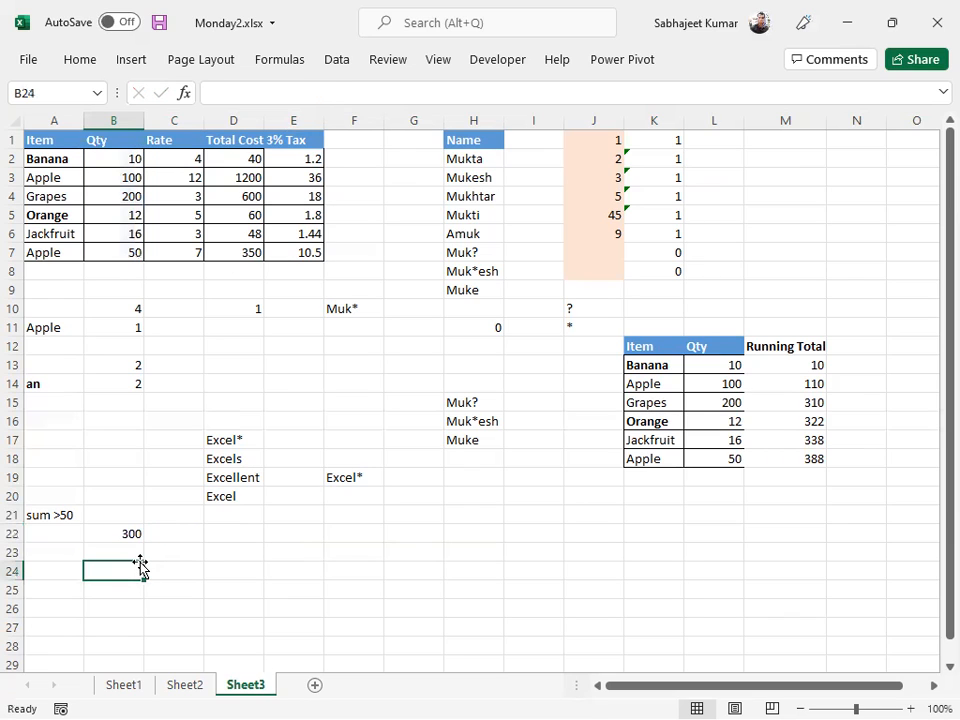
{"action": "type", "text": "=sumif"}
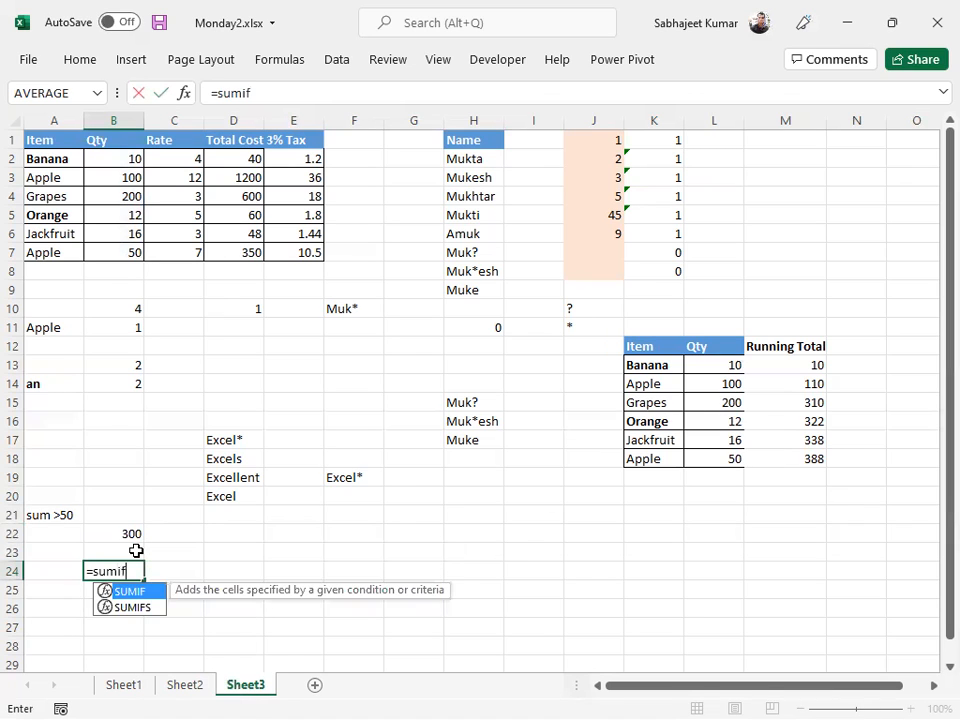
{"action": "key", "text": "Tab"}
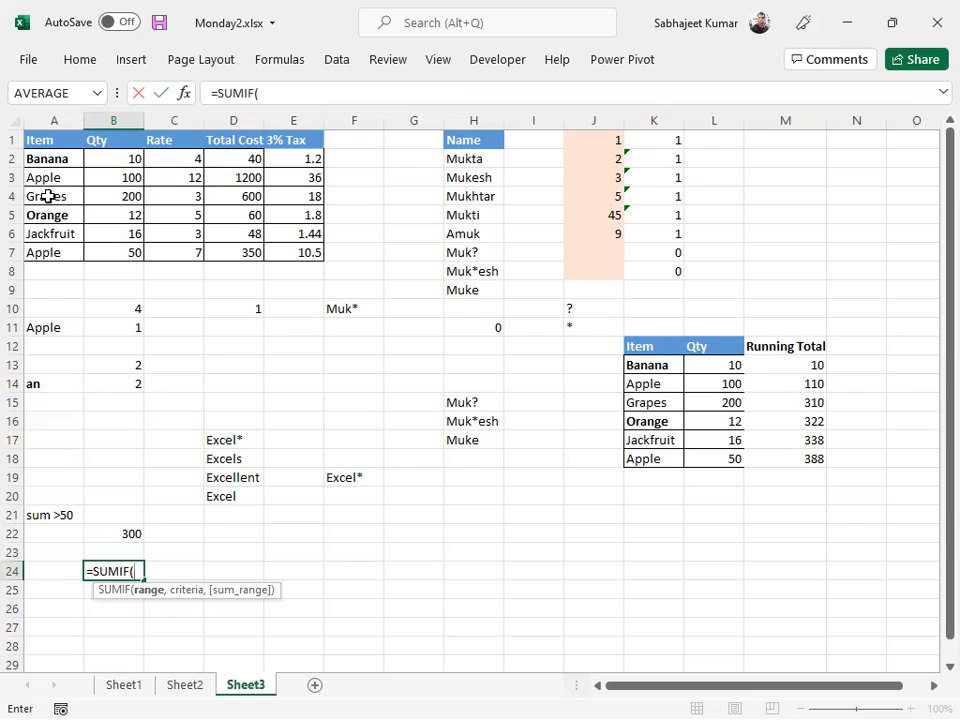
{"action": "left_click_drag", "start_coordinate": [69, 158], "coordinate": [64, 251]}
{"action": "type", "text": ","}
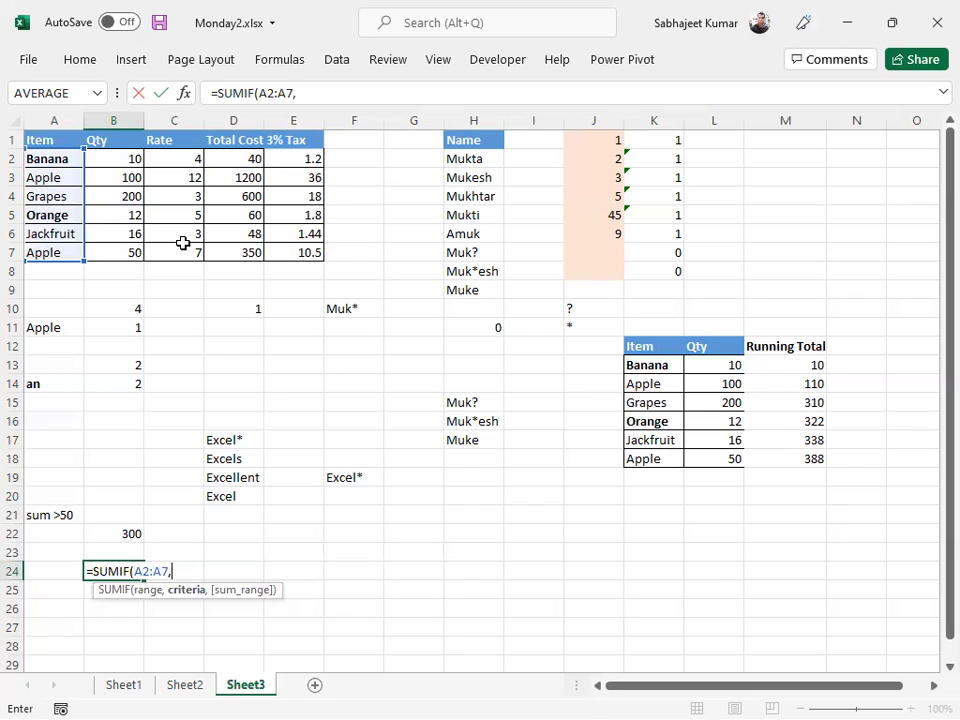
{"action": "type", "text": "\"Apple\","}
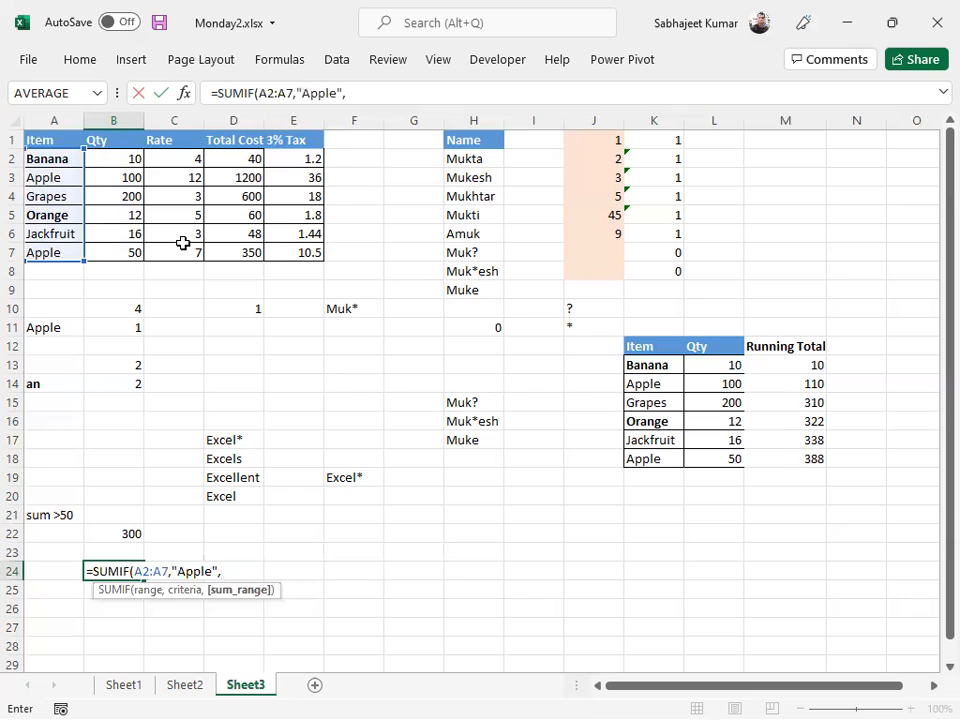
{"action": "left_click_drag", "start_coordinate": [133, 161], "coordinate": [118, 249]}
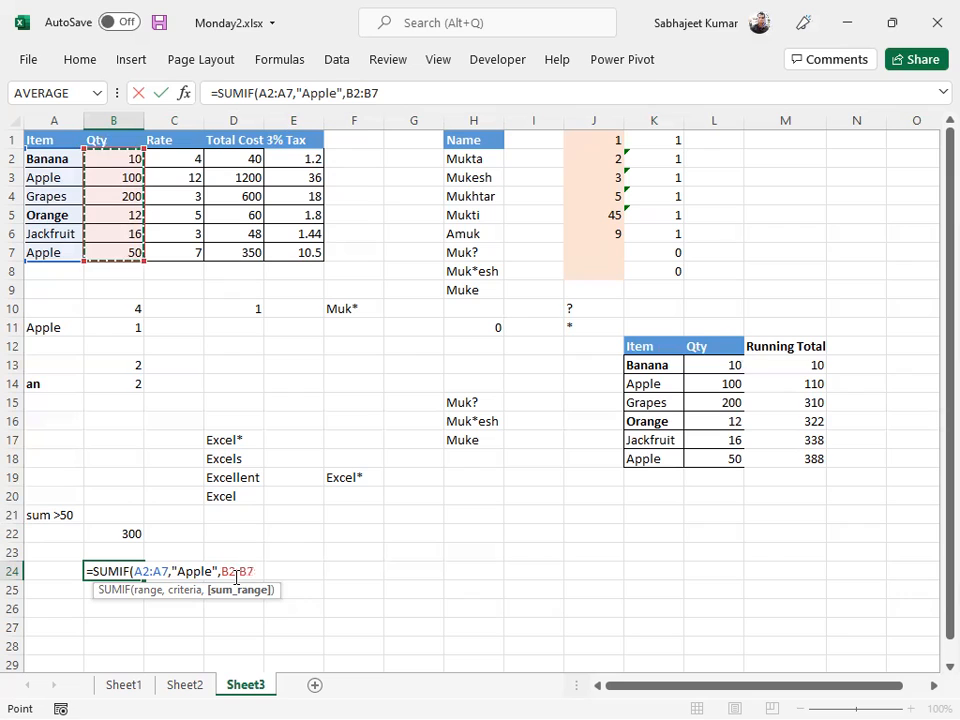
{"action": "key", "text": "Return"}
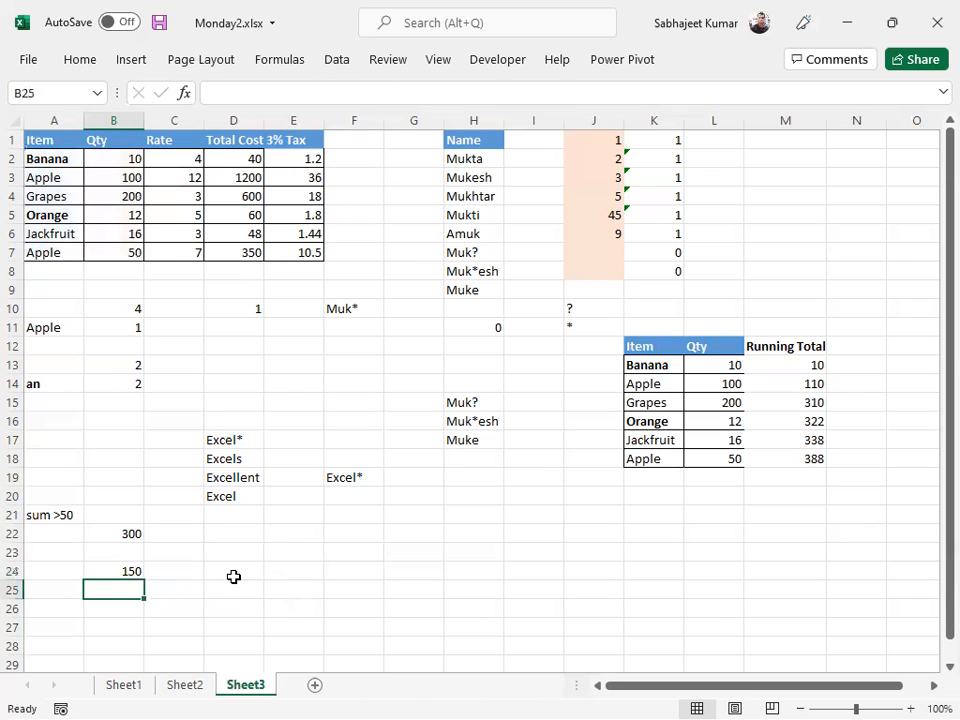
{"action": "key", "text": "Up"}
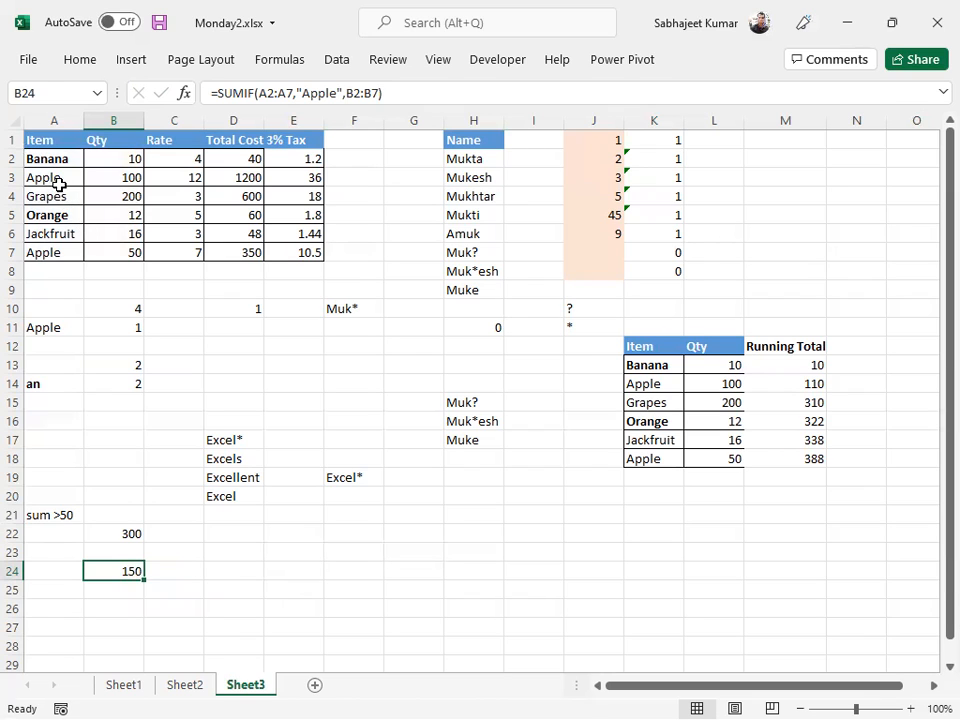
Check the Apple rows A3:B3 and A7:B7 against the SUMIF formula in B24, and compare it with the one in B22.
{"action": "left_click_drag", "start_coordinate": [70, 179], "coordinate": [110, 179]}
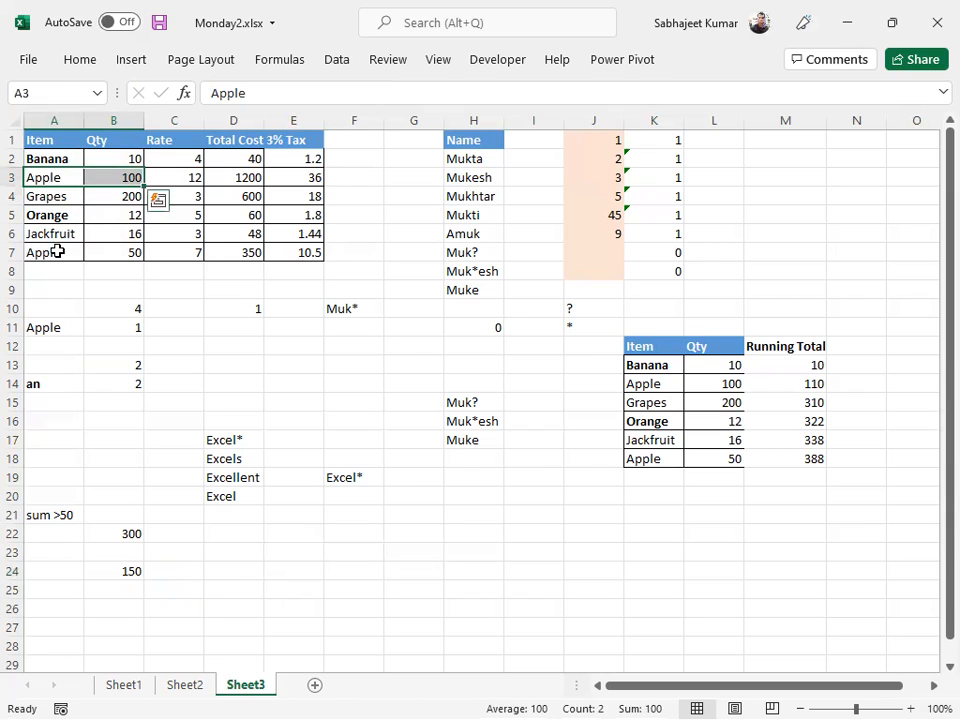
{"action": "left_click_drag", "start_coordinate": [47, 253], "coordinate": [111, 255]}
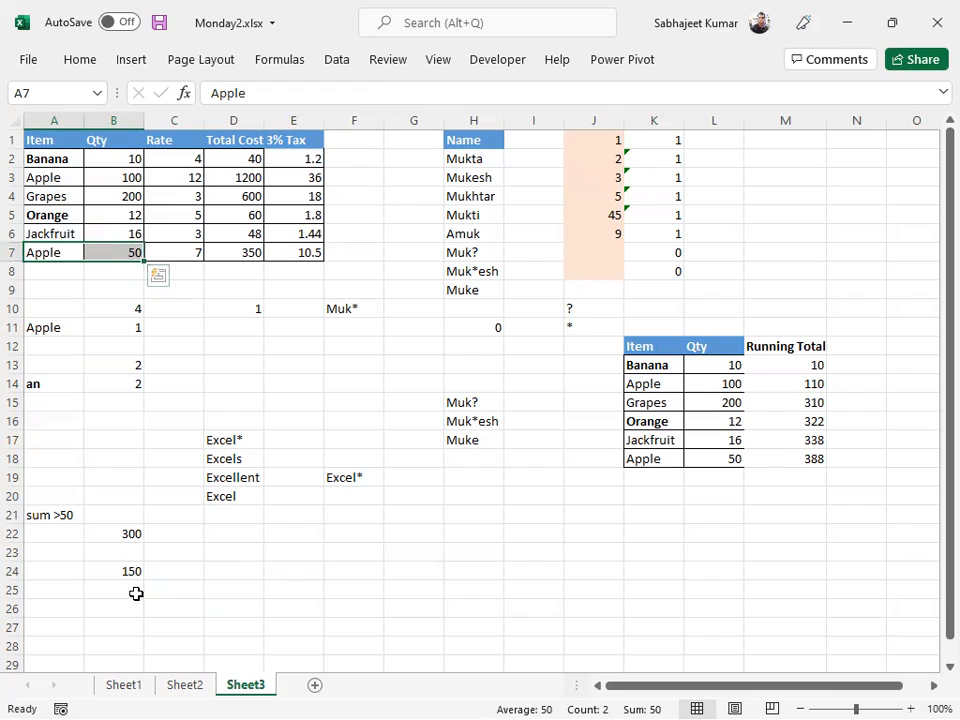
{"action": "left_click", "coordinate": [104, 571]}
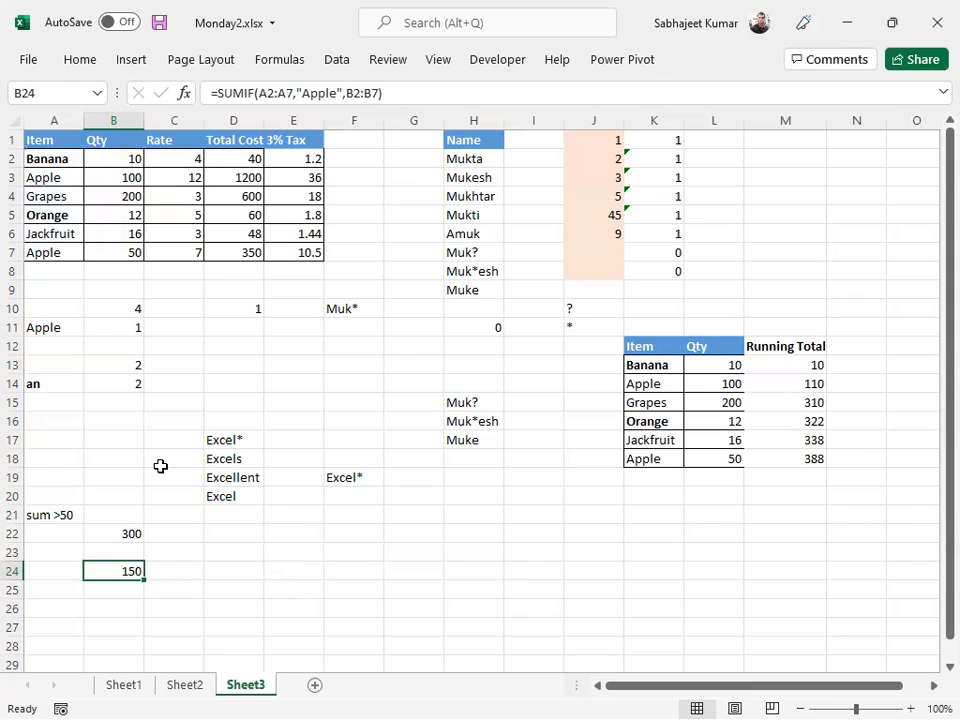
{"action": "left_click", "coordinate": [129, 535]}
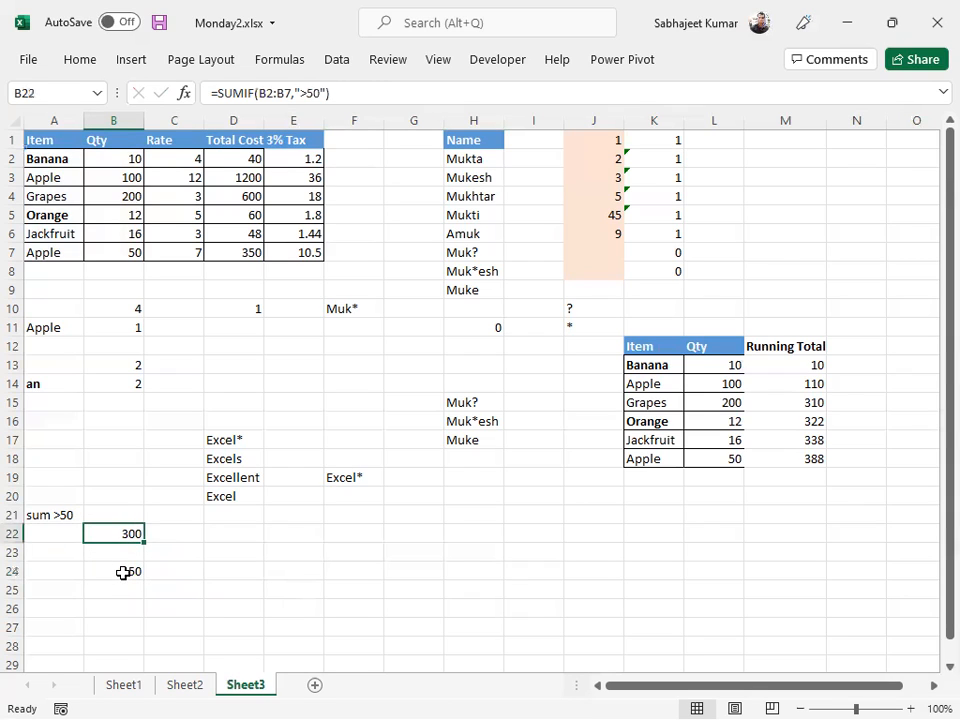
{"action": "left_click", "coordinate": [122, 572]}
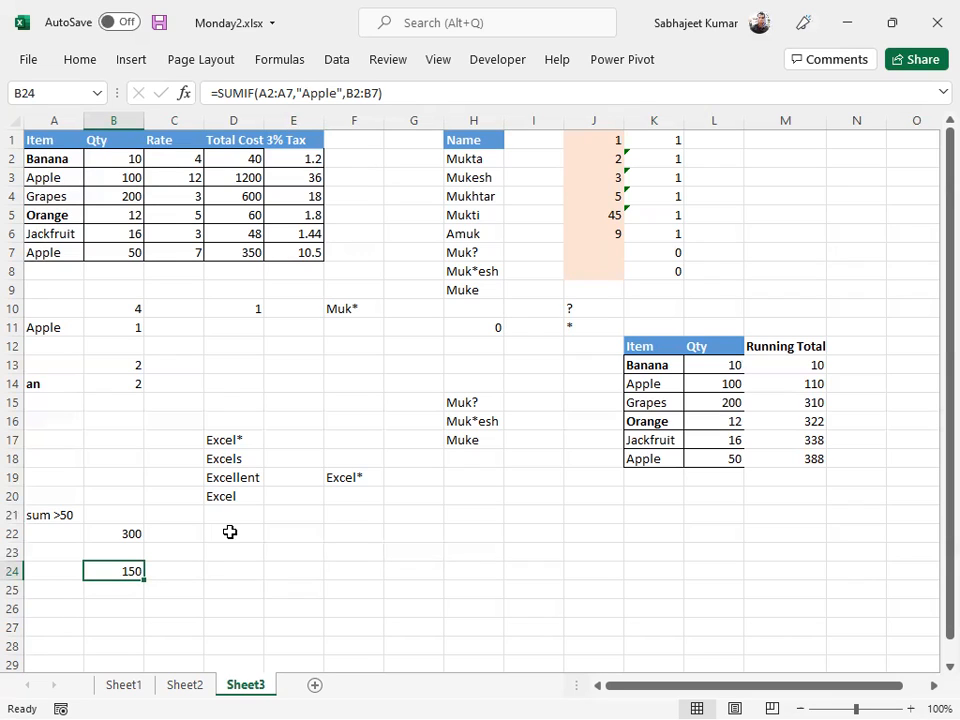
Enter the heading "Sumif" in B21 and make it bold.
{"action": "left_click", "coordinate": [110, 514]}
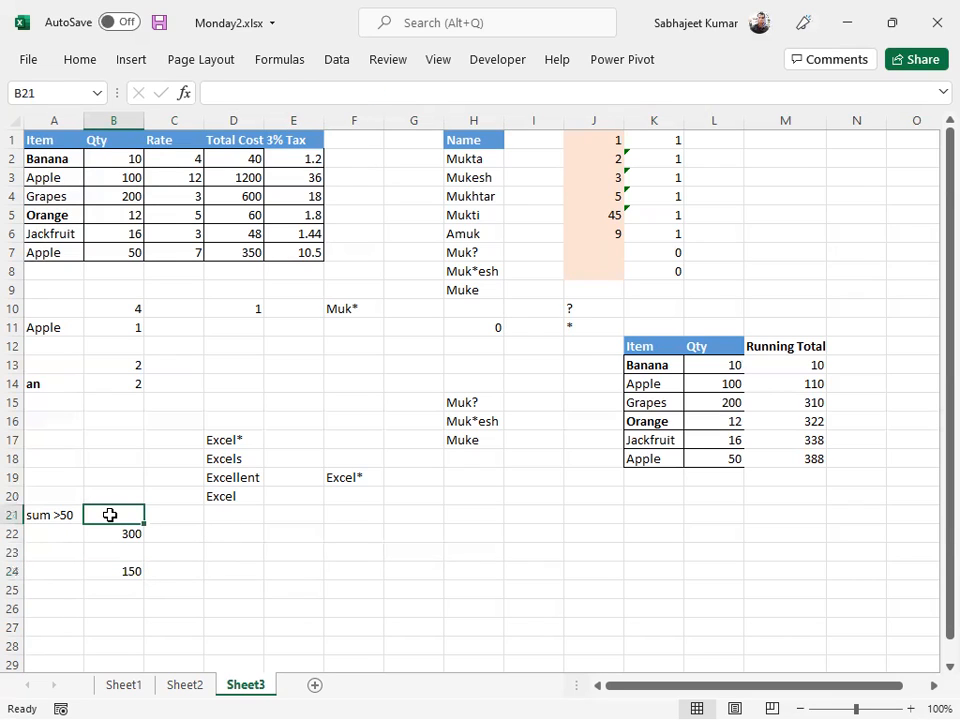
{"action": "type", "text": "Sum"}
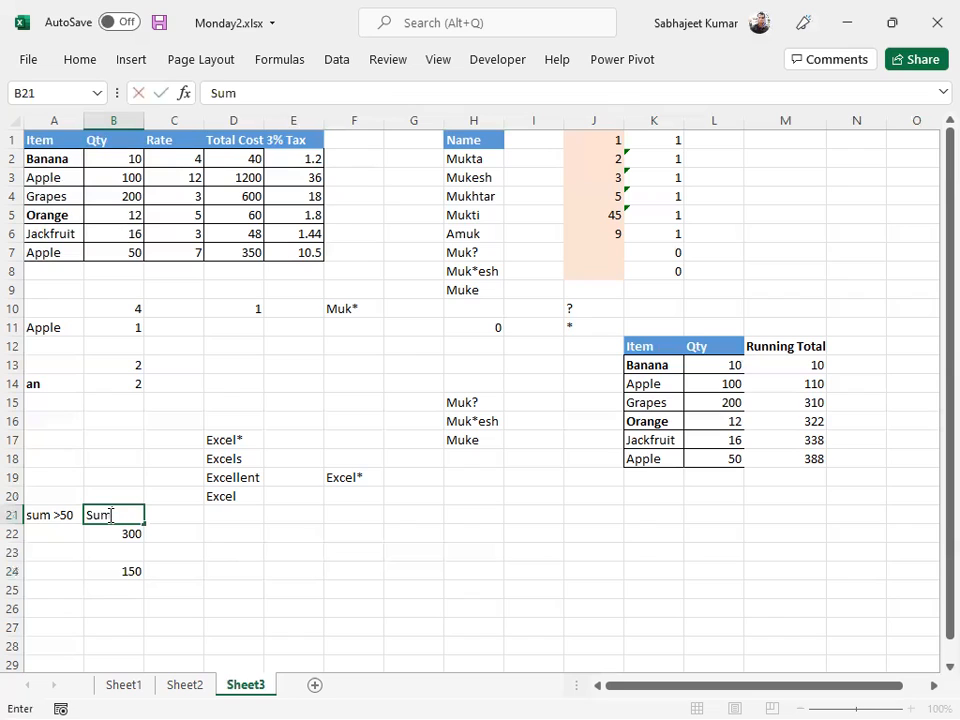
{"action": "type", "text": "if"}
{"action": "key", "text": "Return"}
{"action": "left_click", "coordinate": [110, 514]}
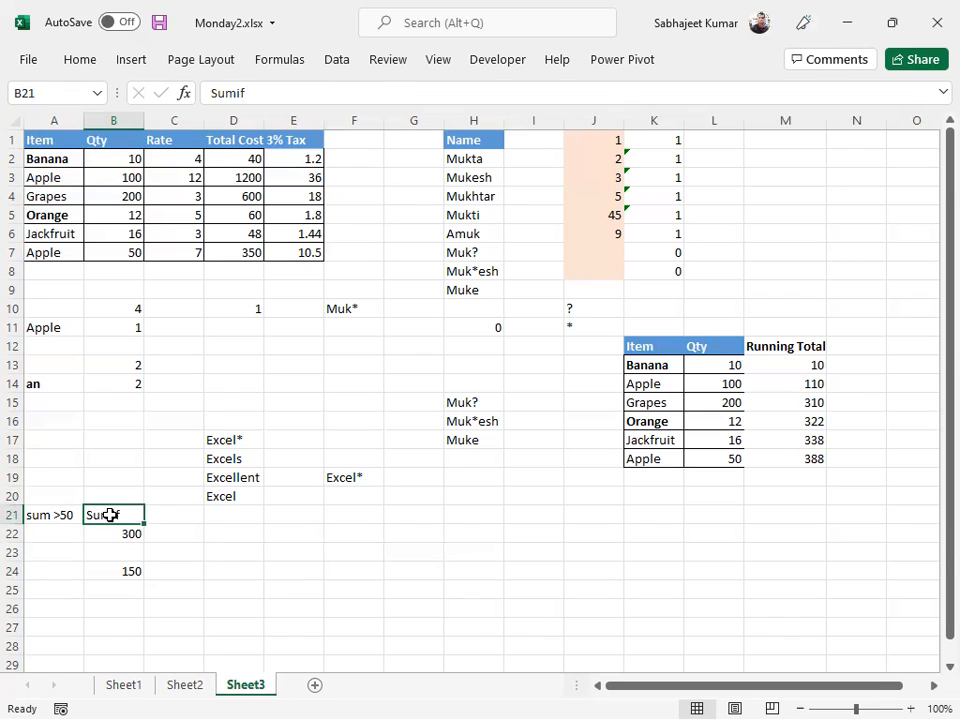
Open the SUMIF formula in B24 for editing and select its "Apple" criterion.
{"action": "key", "text": "Down"}
{"action": "key", "text": "Down"}
{"action": "key", "text": "Down"}
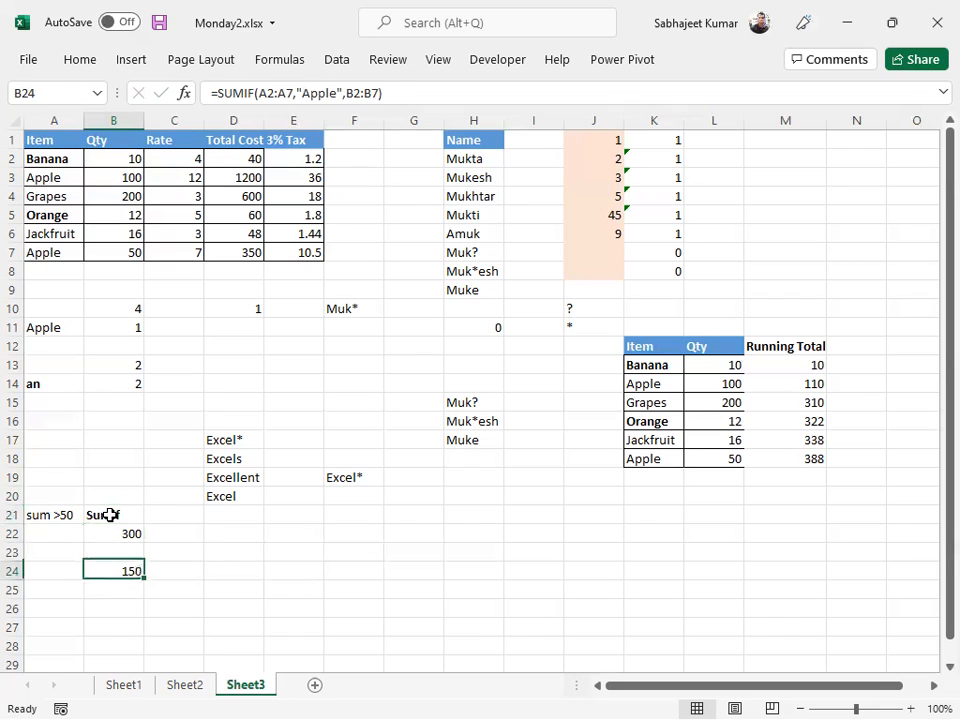
{"action": "key", "text": "F2"}
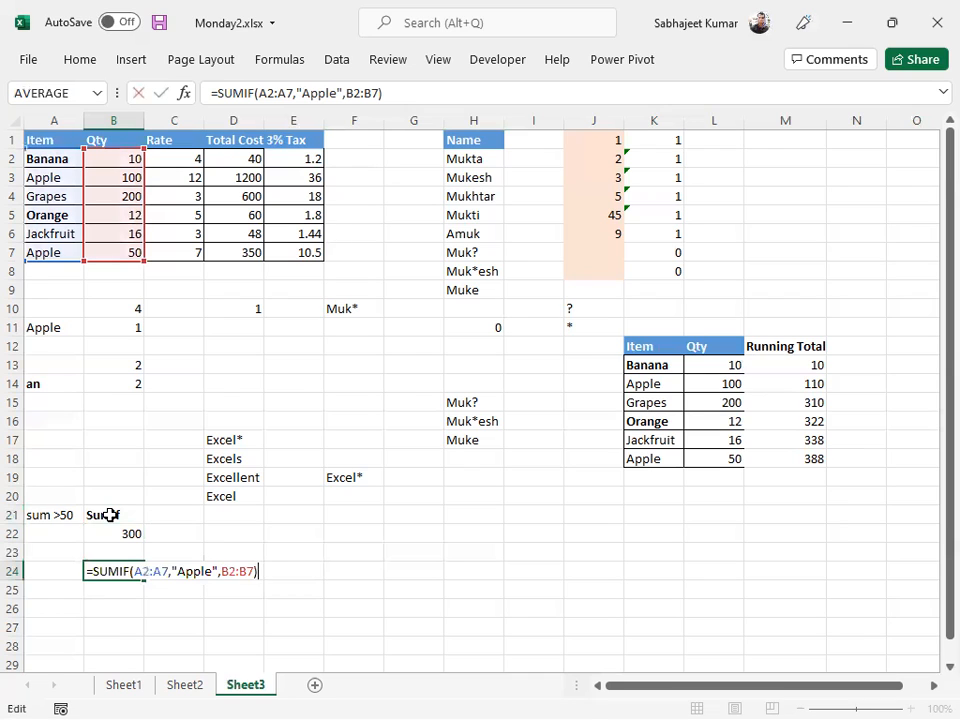
{"action": "left_click_drag", "start_coordinate": [300, 93], "coordinate": [344, 95]}
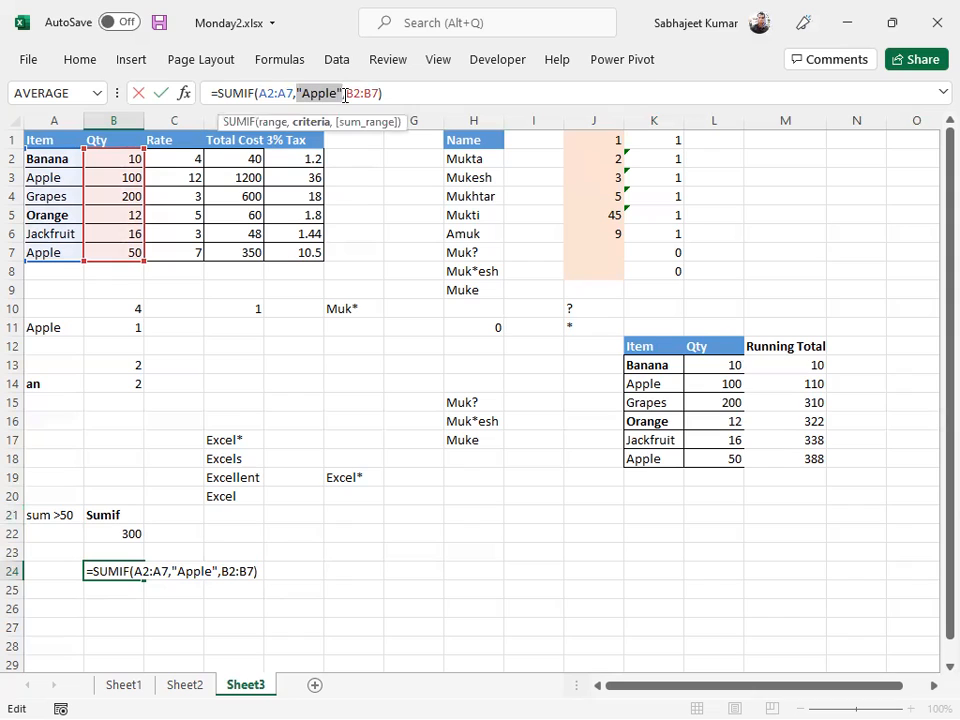